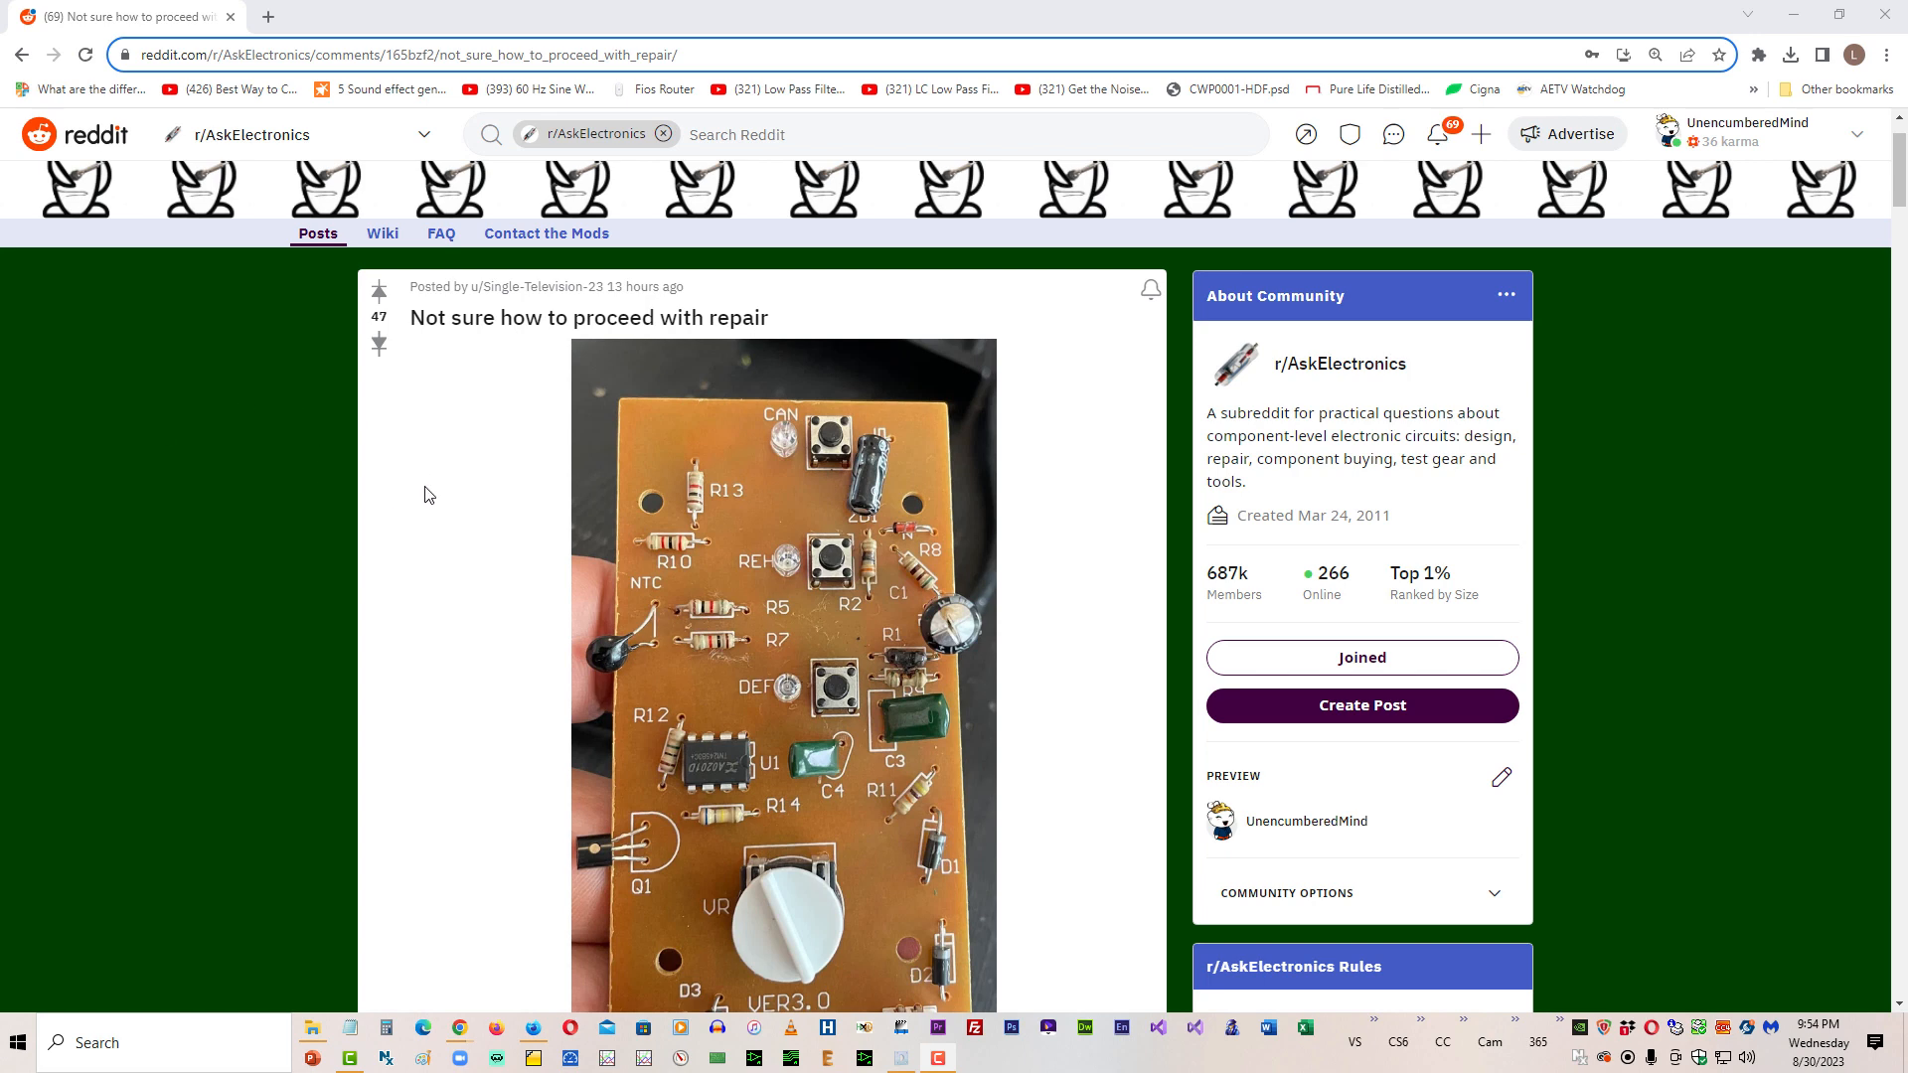
scroll(427, 493, down, 1)
scroll(427, 494, down, 2)
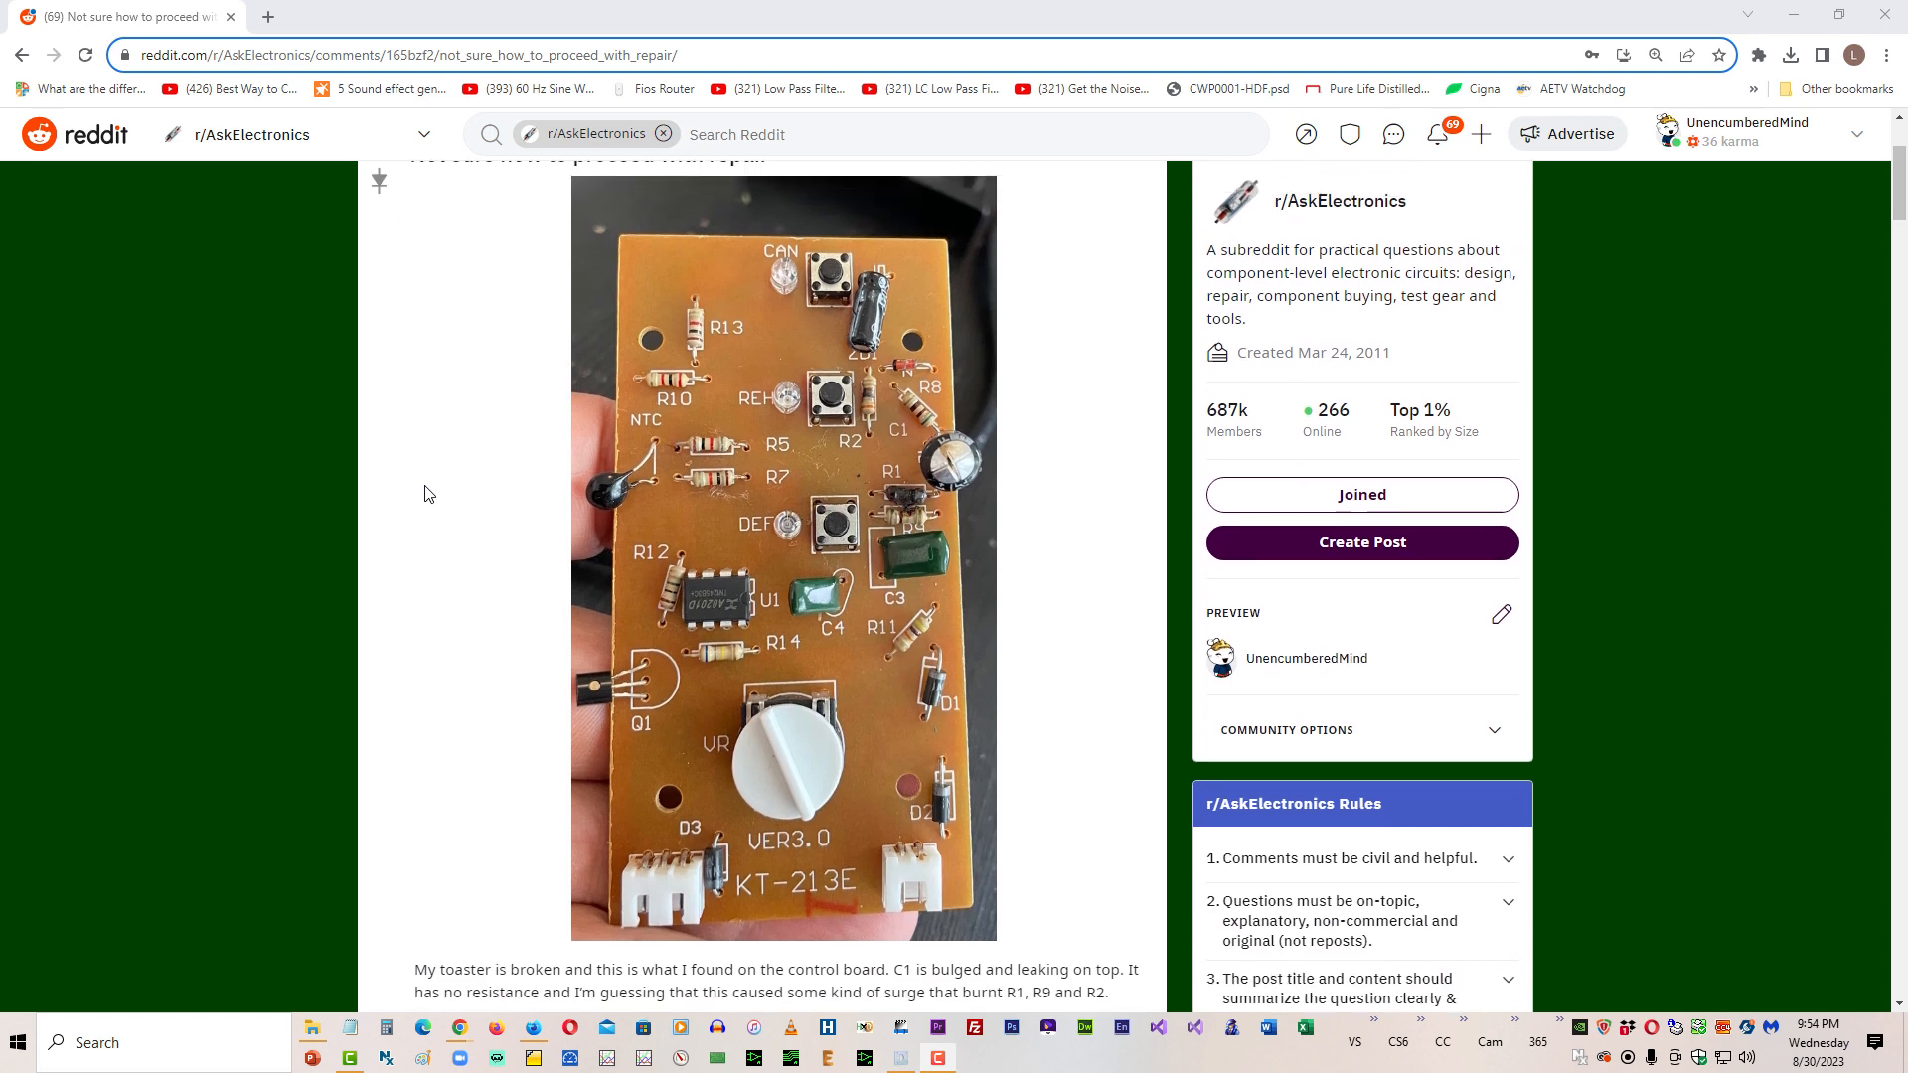
scroll(427, 494, up, 2)
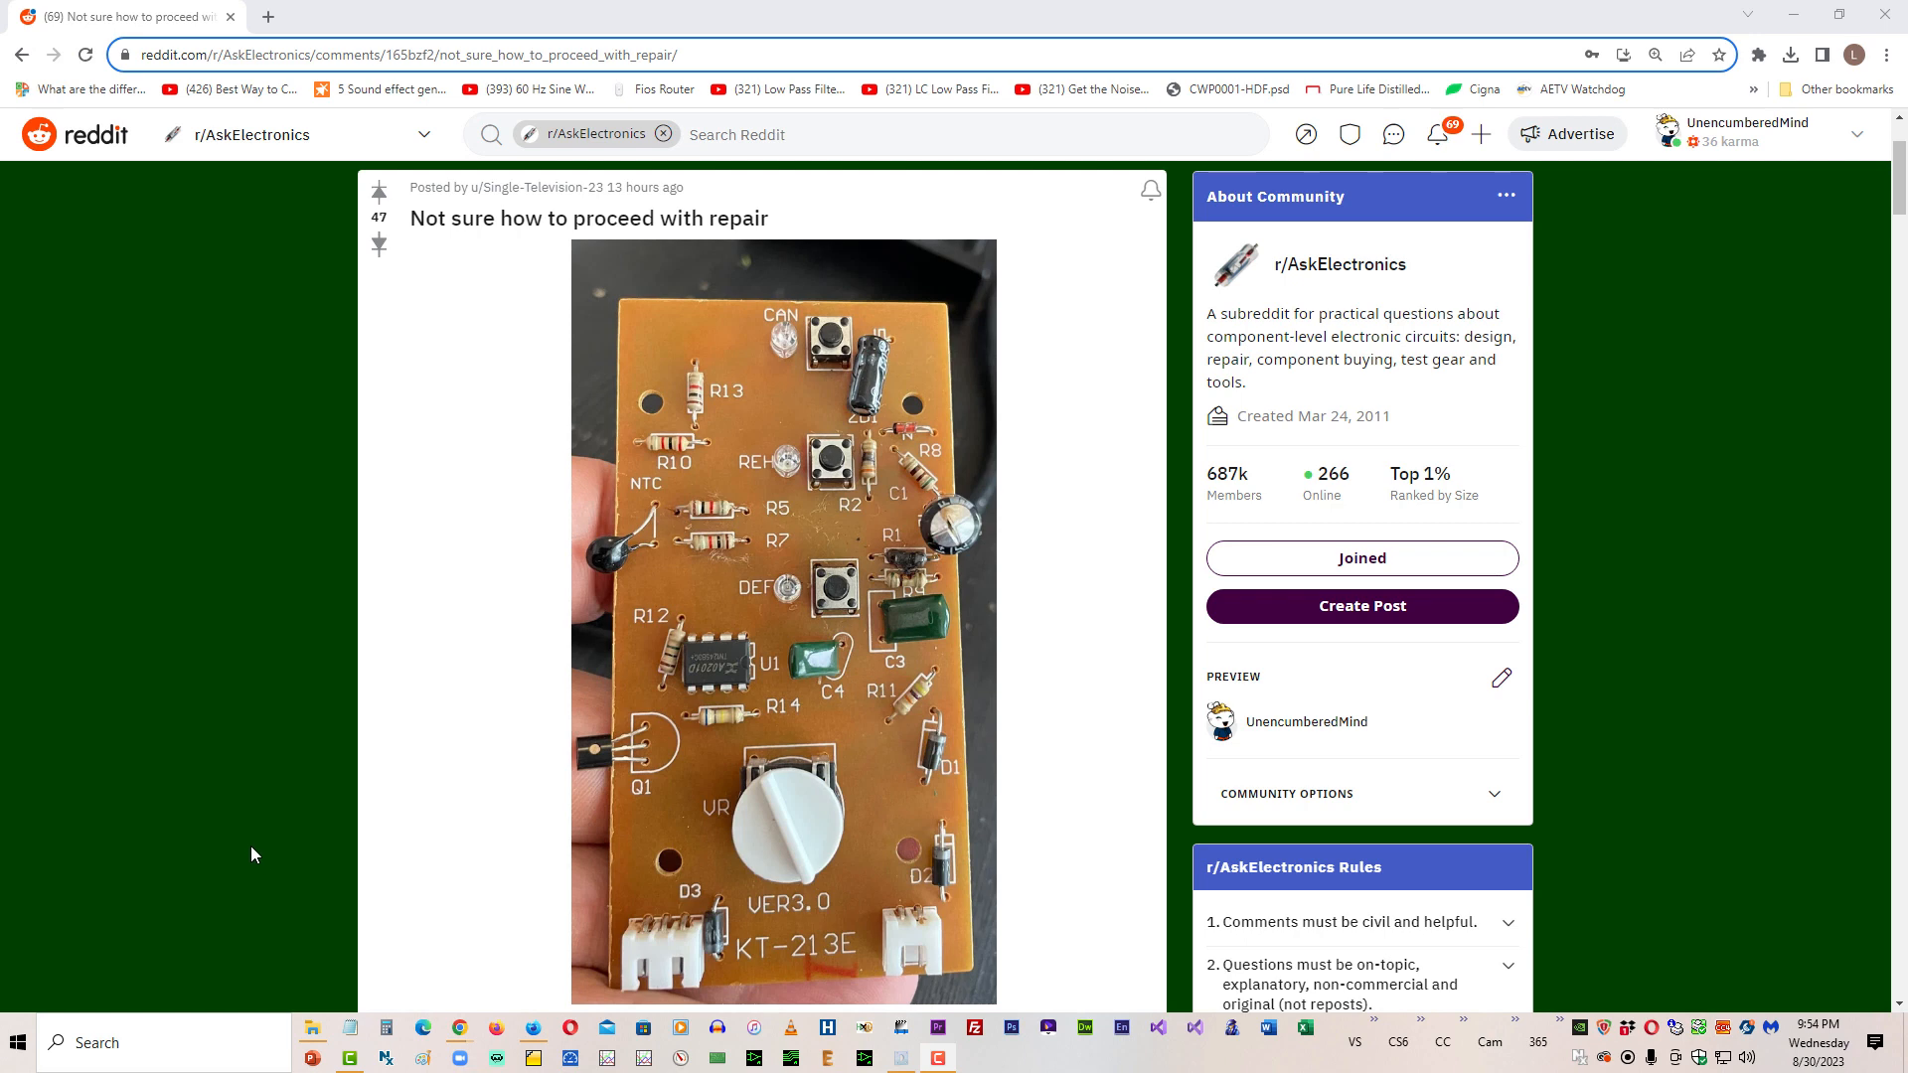
Step: Launch Adobe Photoshop 2023 and return to the Reddit repair post in the browser
click(77, 1042)
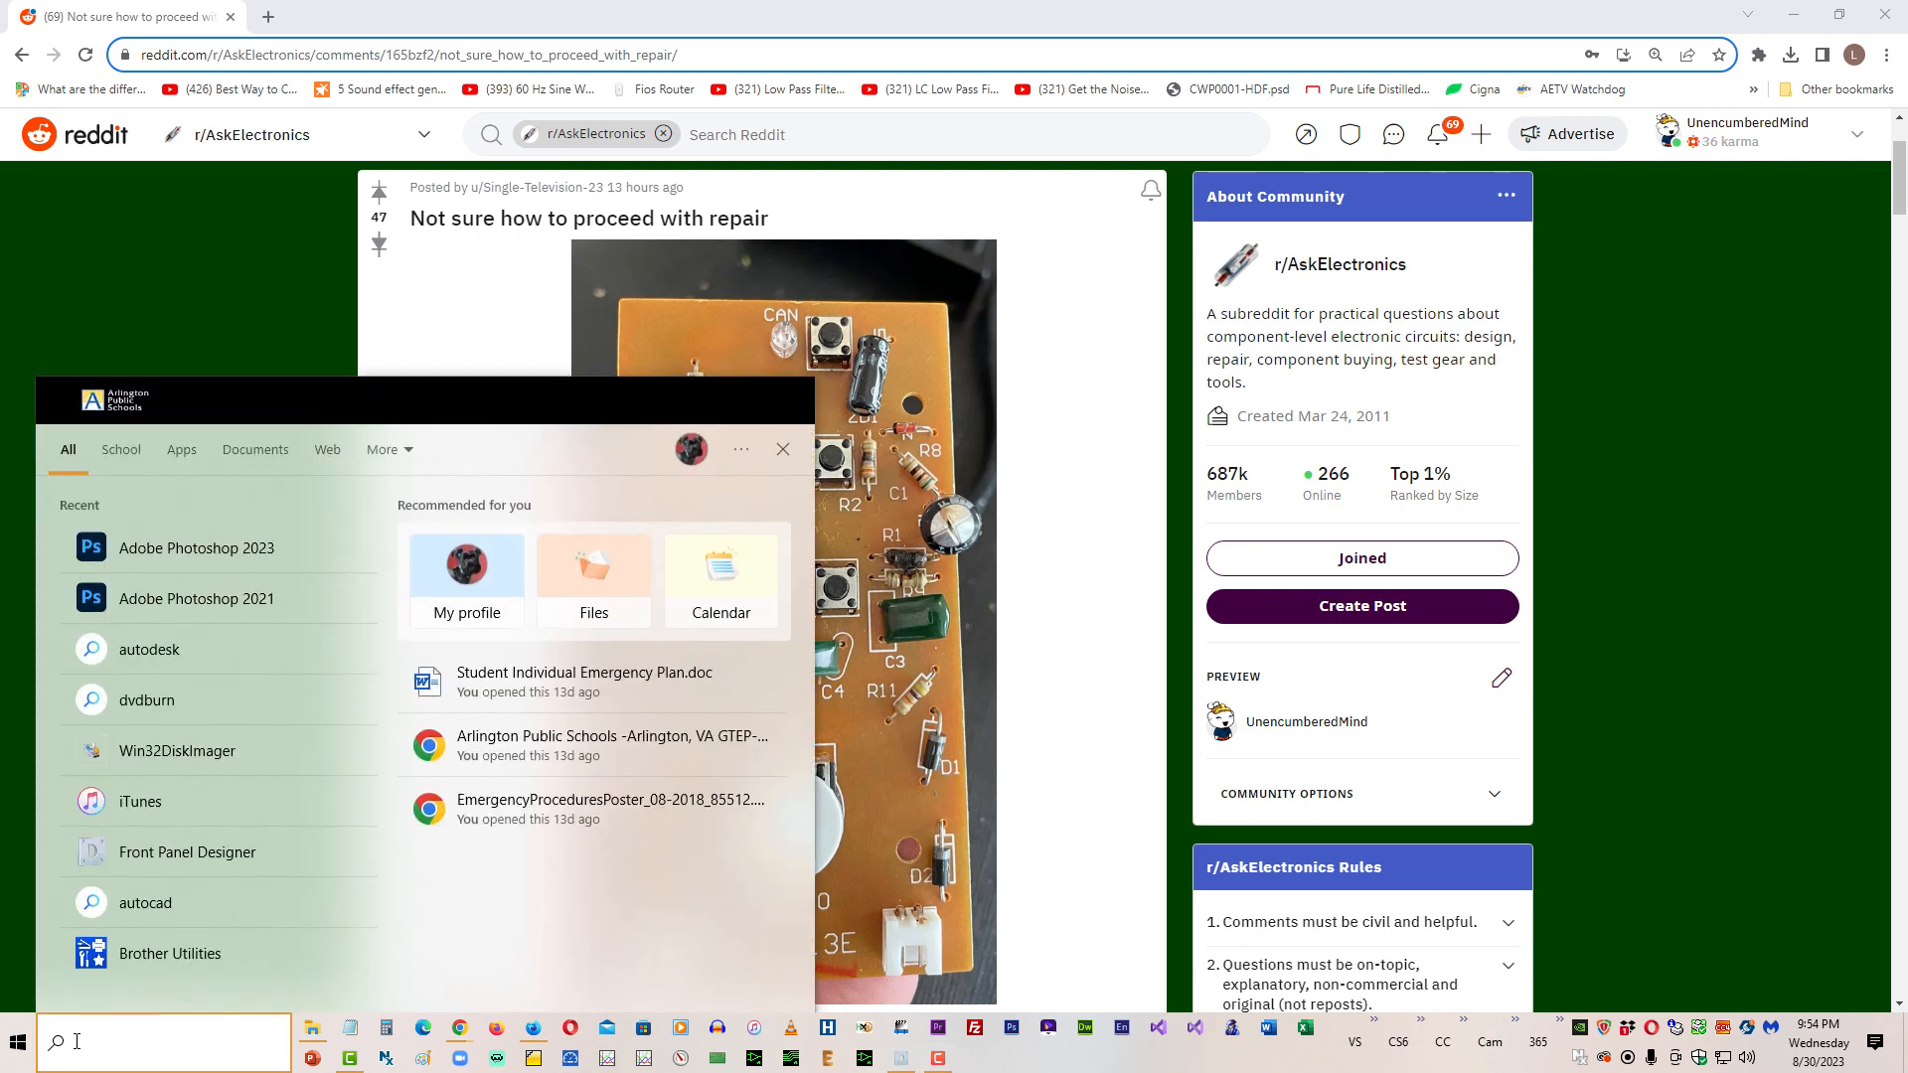
text(phot)
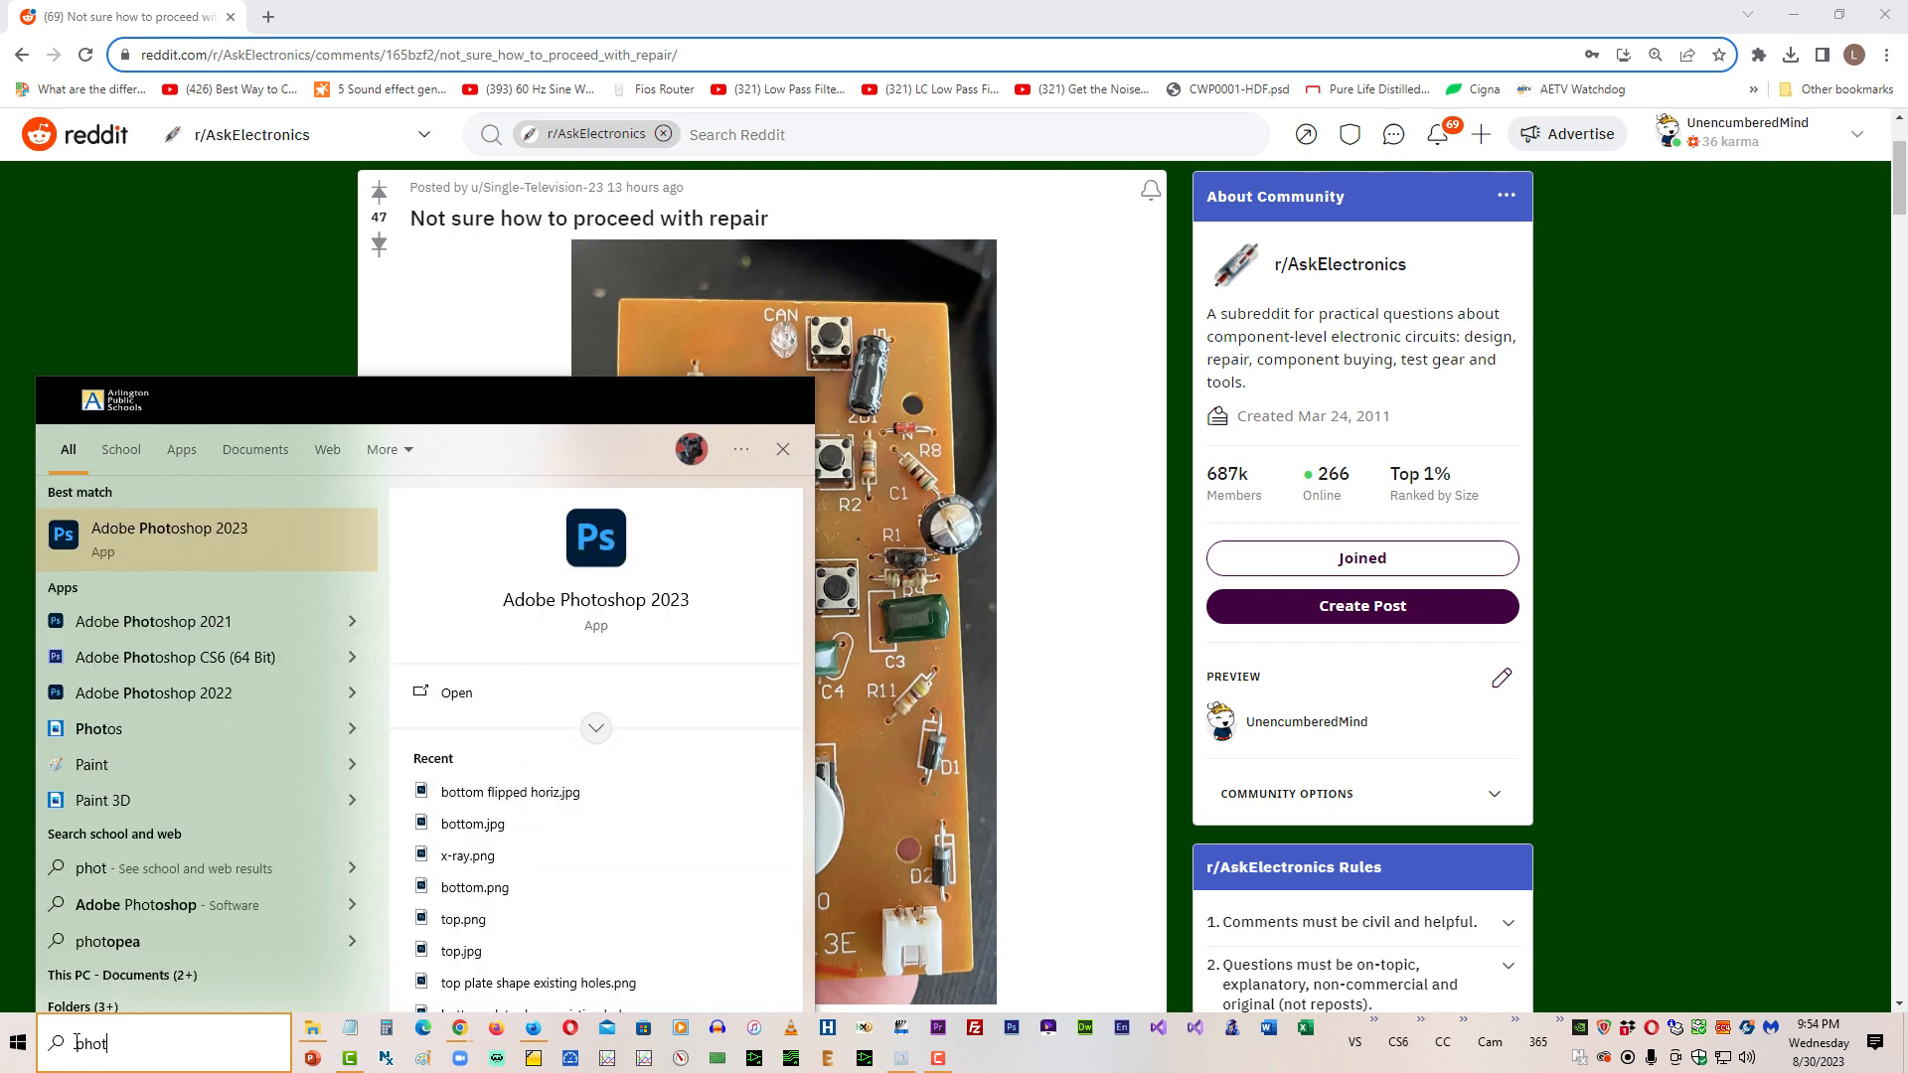
text(oshop)
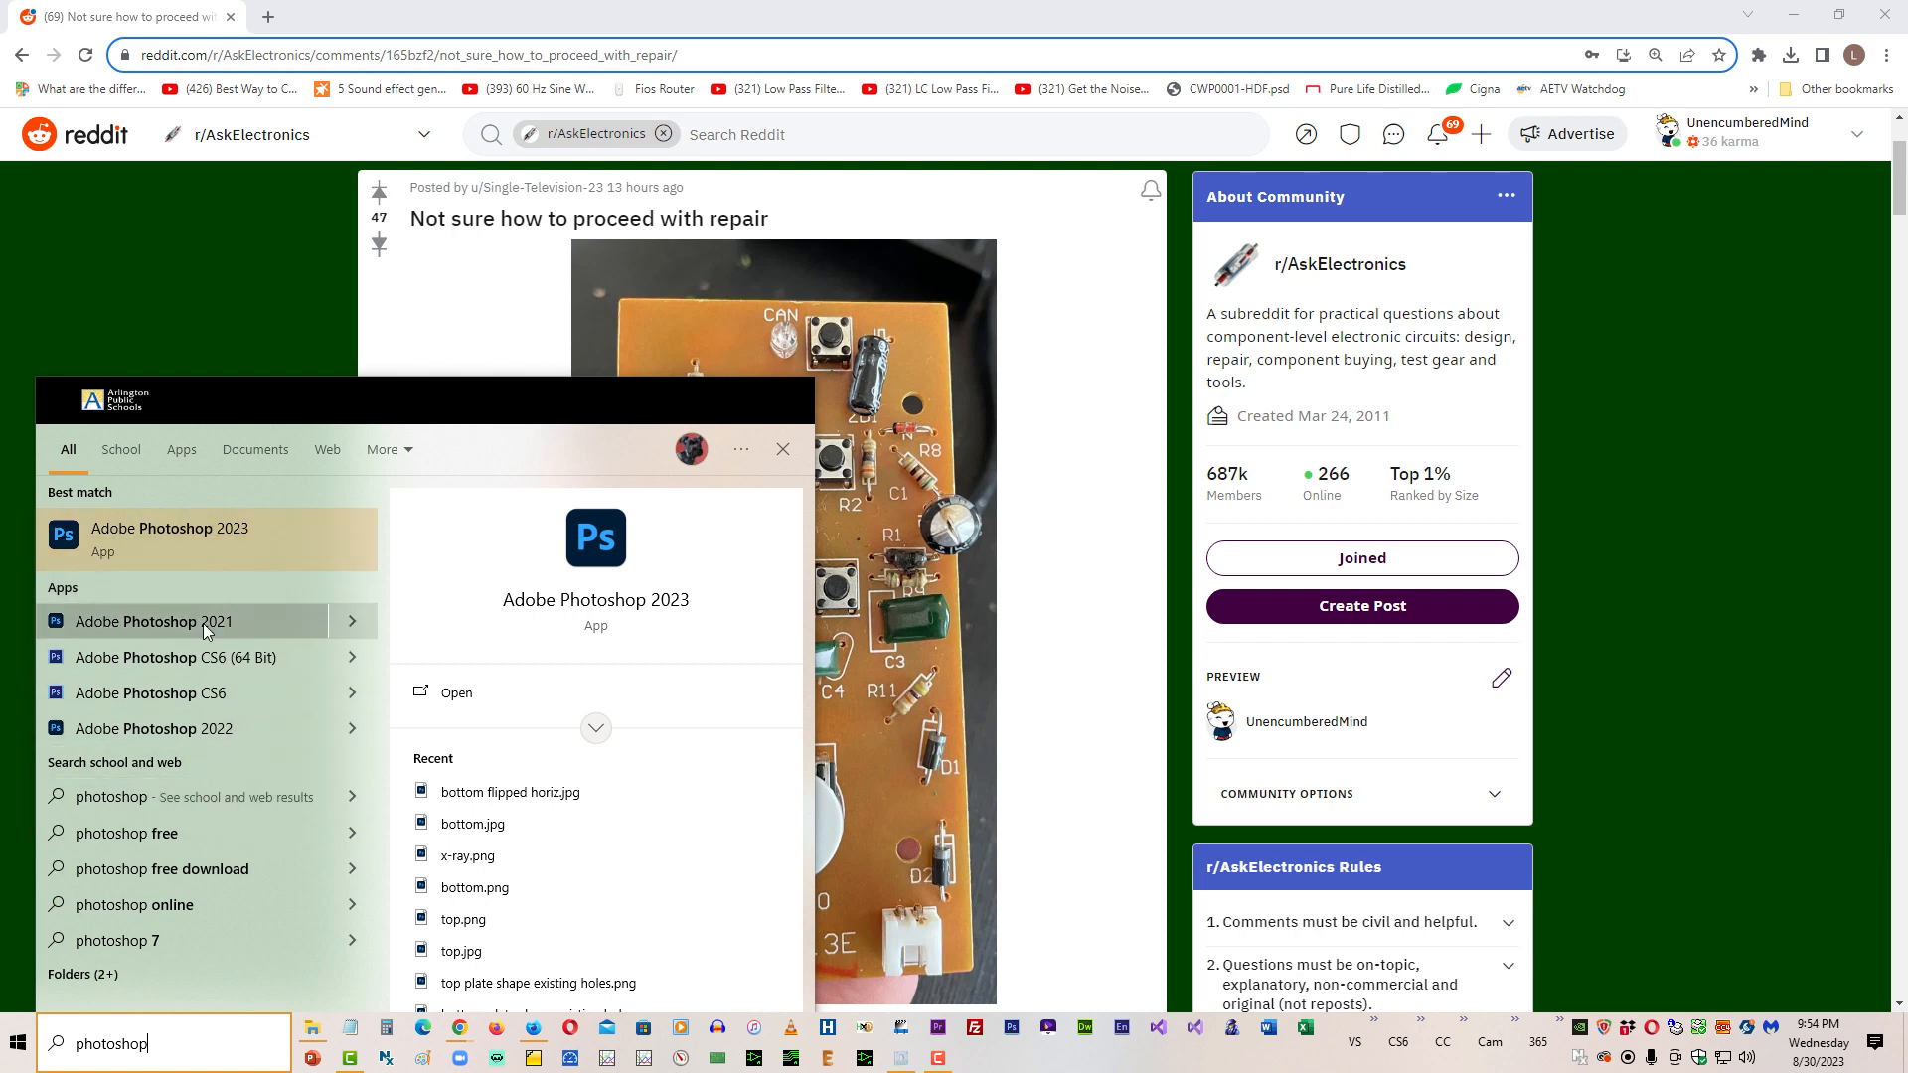
click(84, 542)
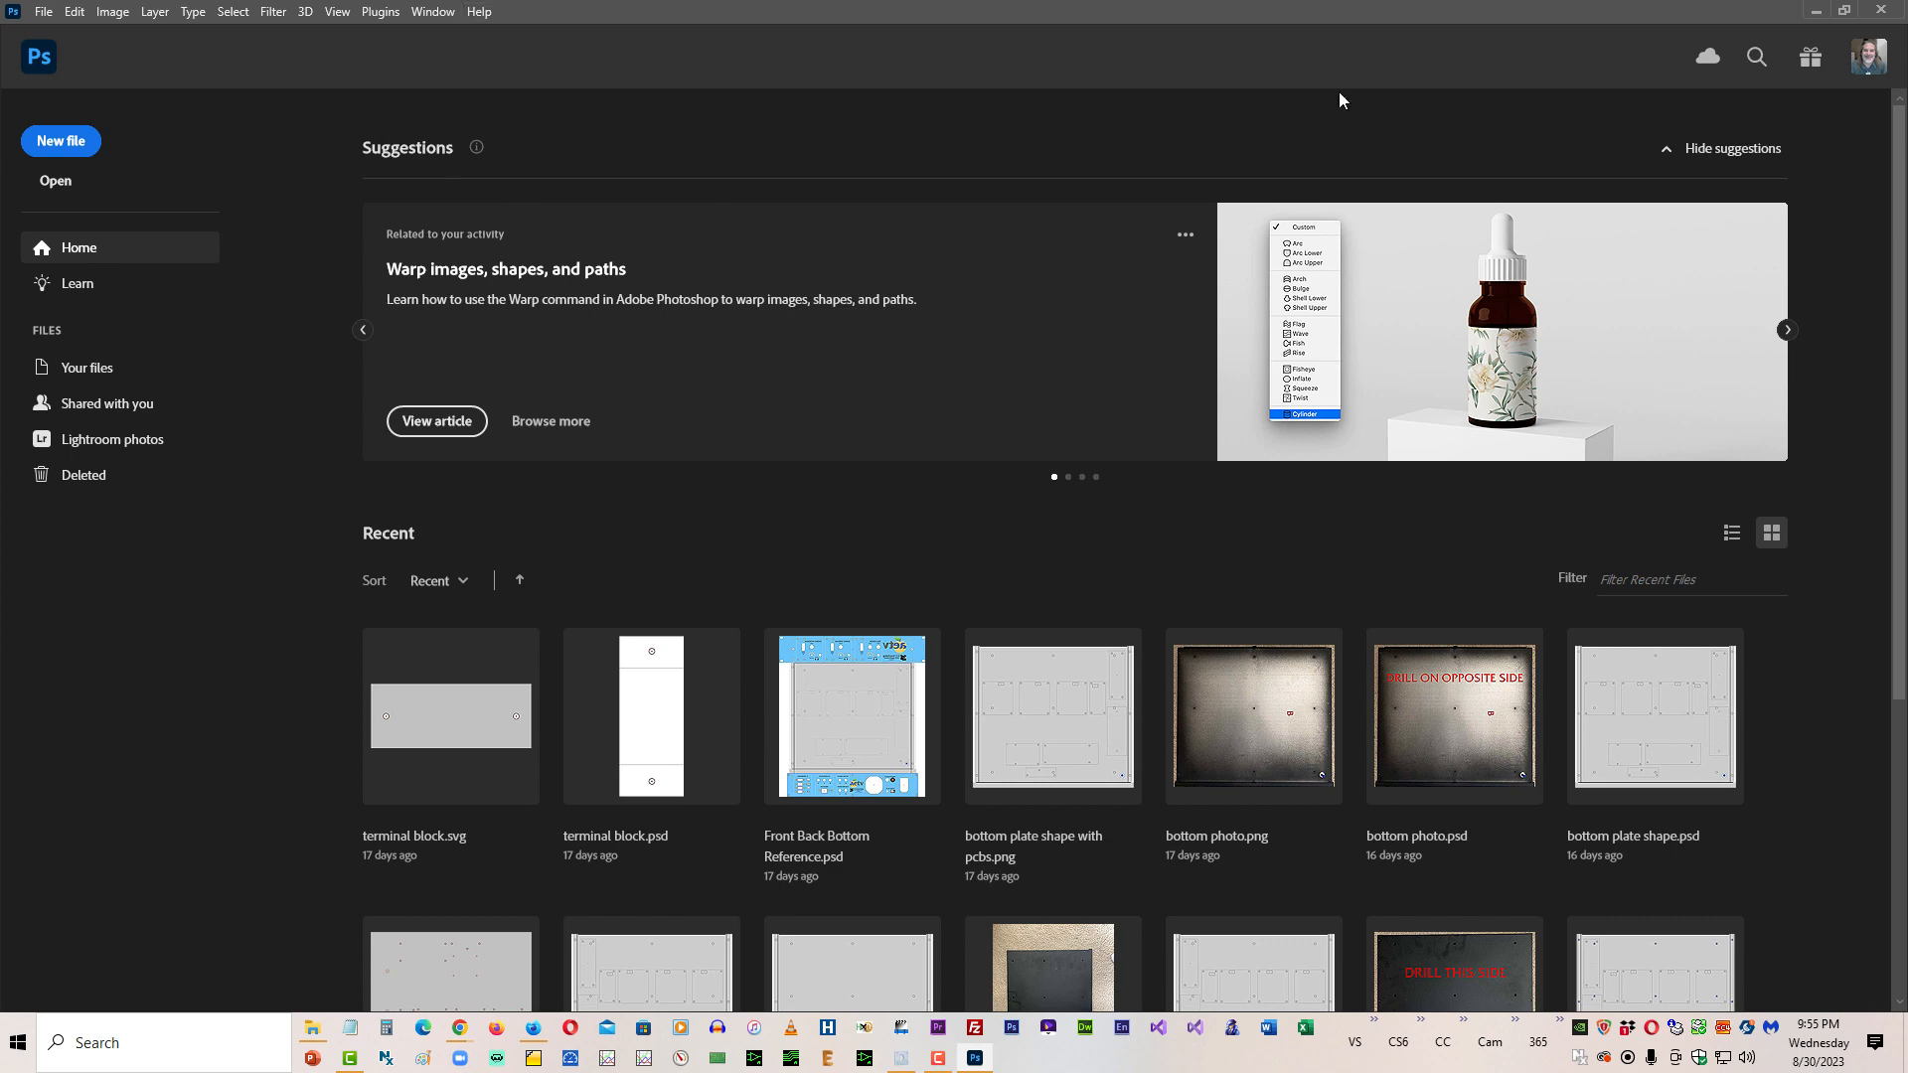
click(1814, 13)
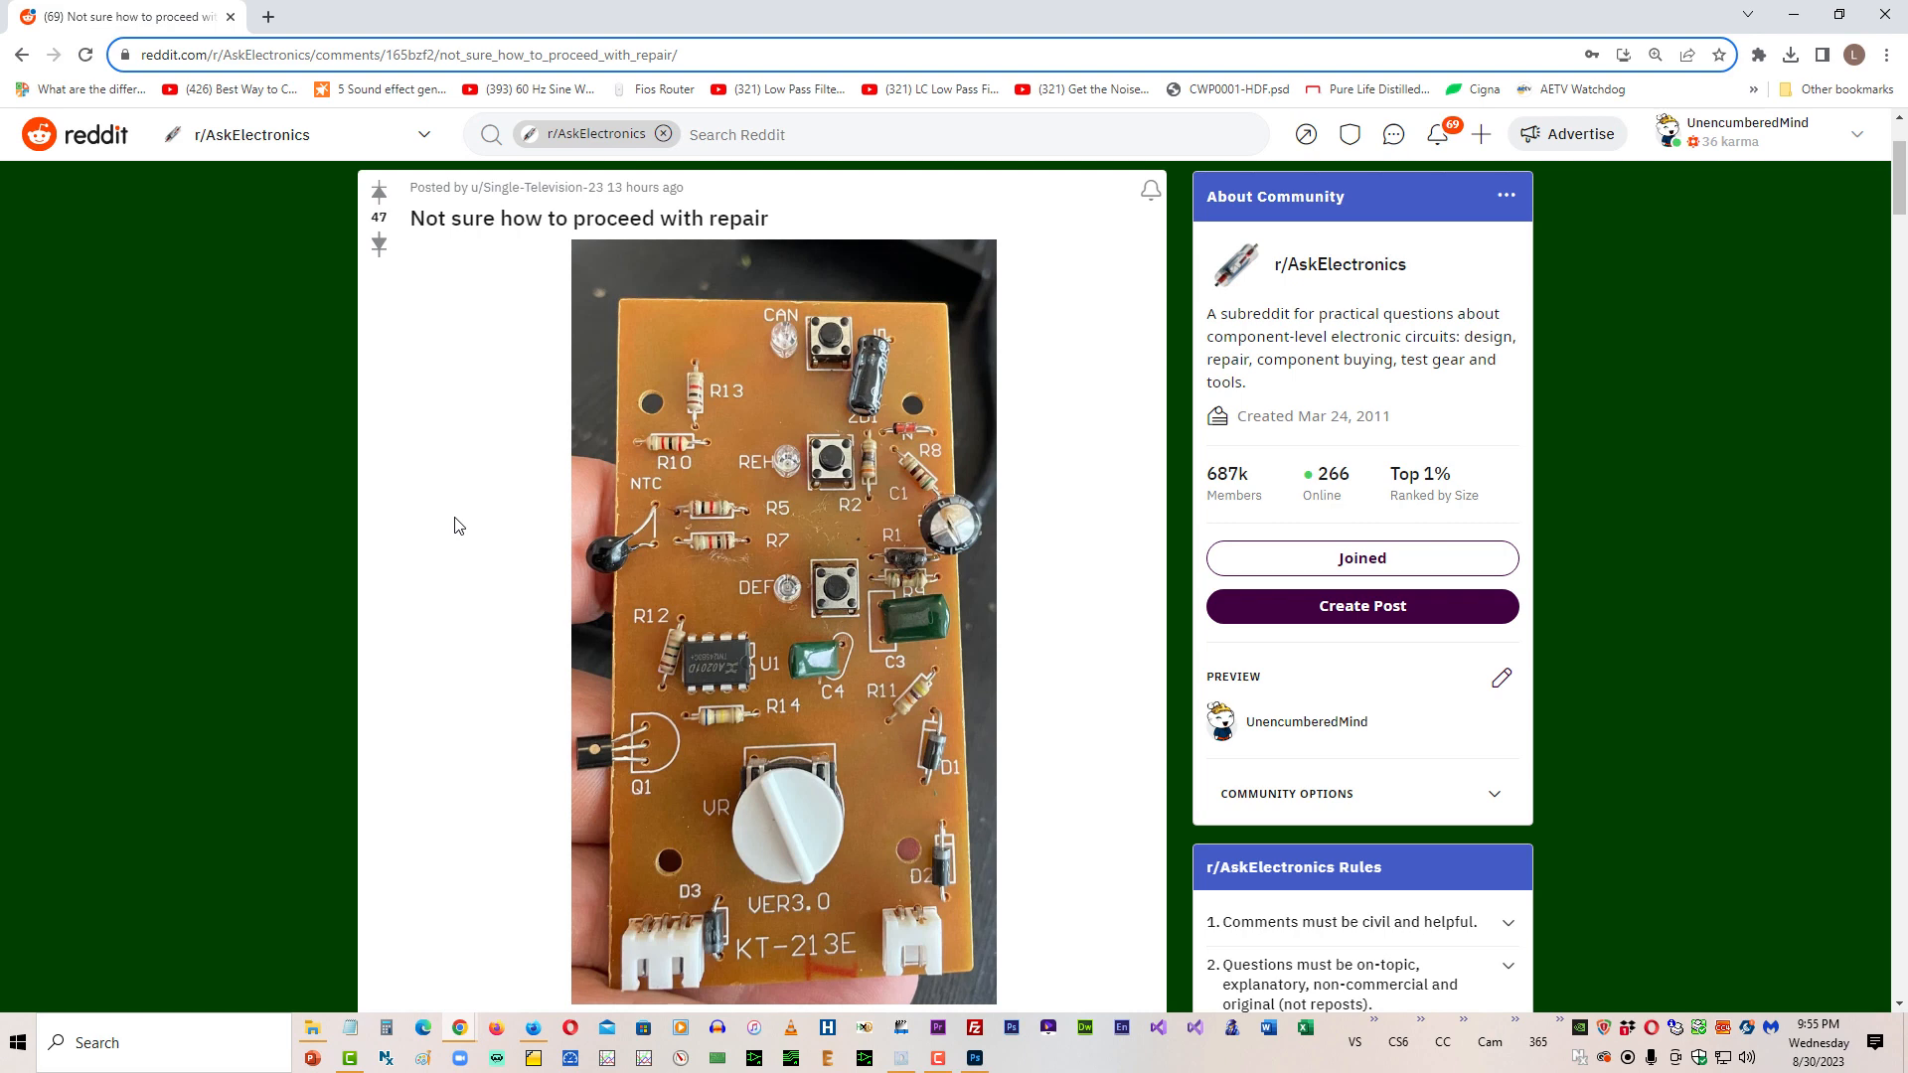
Step: Save the post's photo of the circuit board's component side to the Downloads folder as top.webp
scroll(458, 491, down, 1)
scroll(454, 491, down, 4)
scroll(454, 491, up, 5)
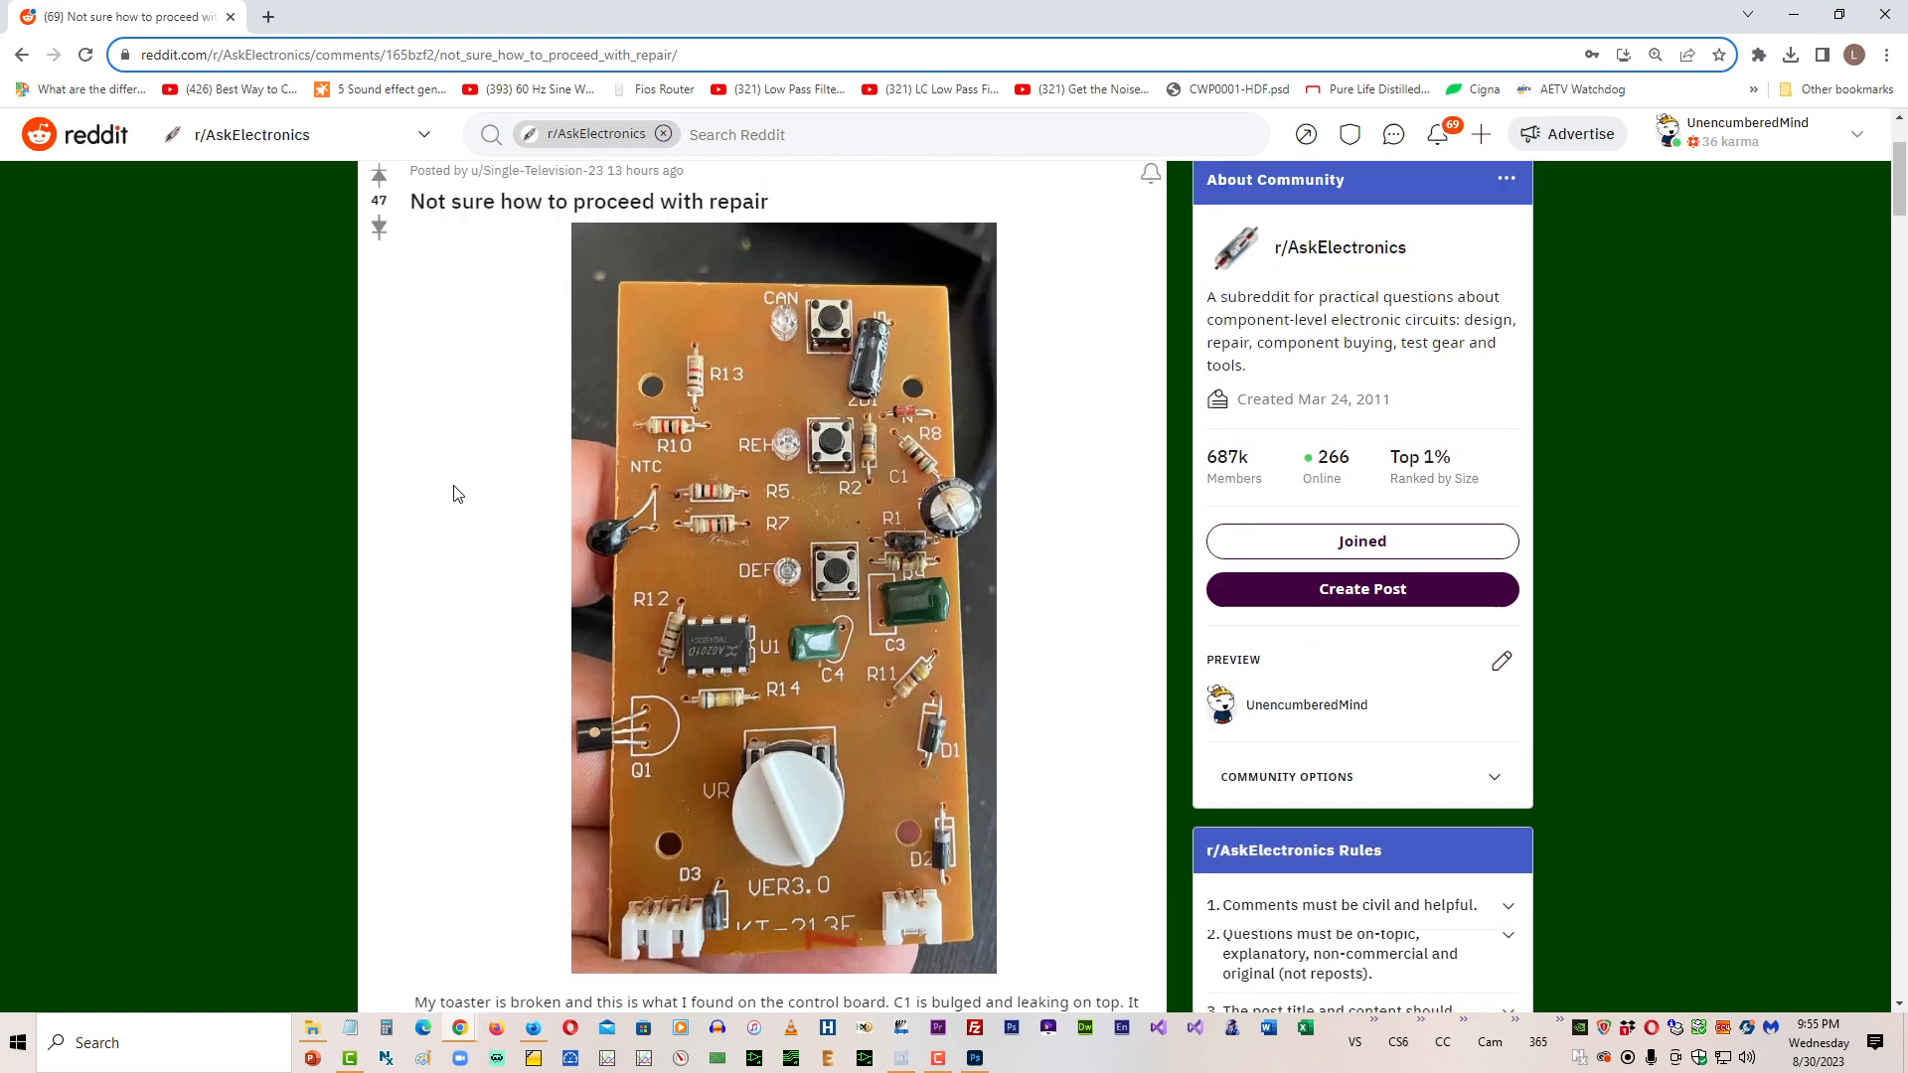
right_click(738, 350)
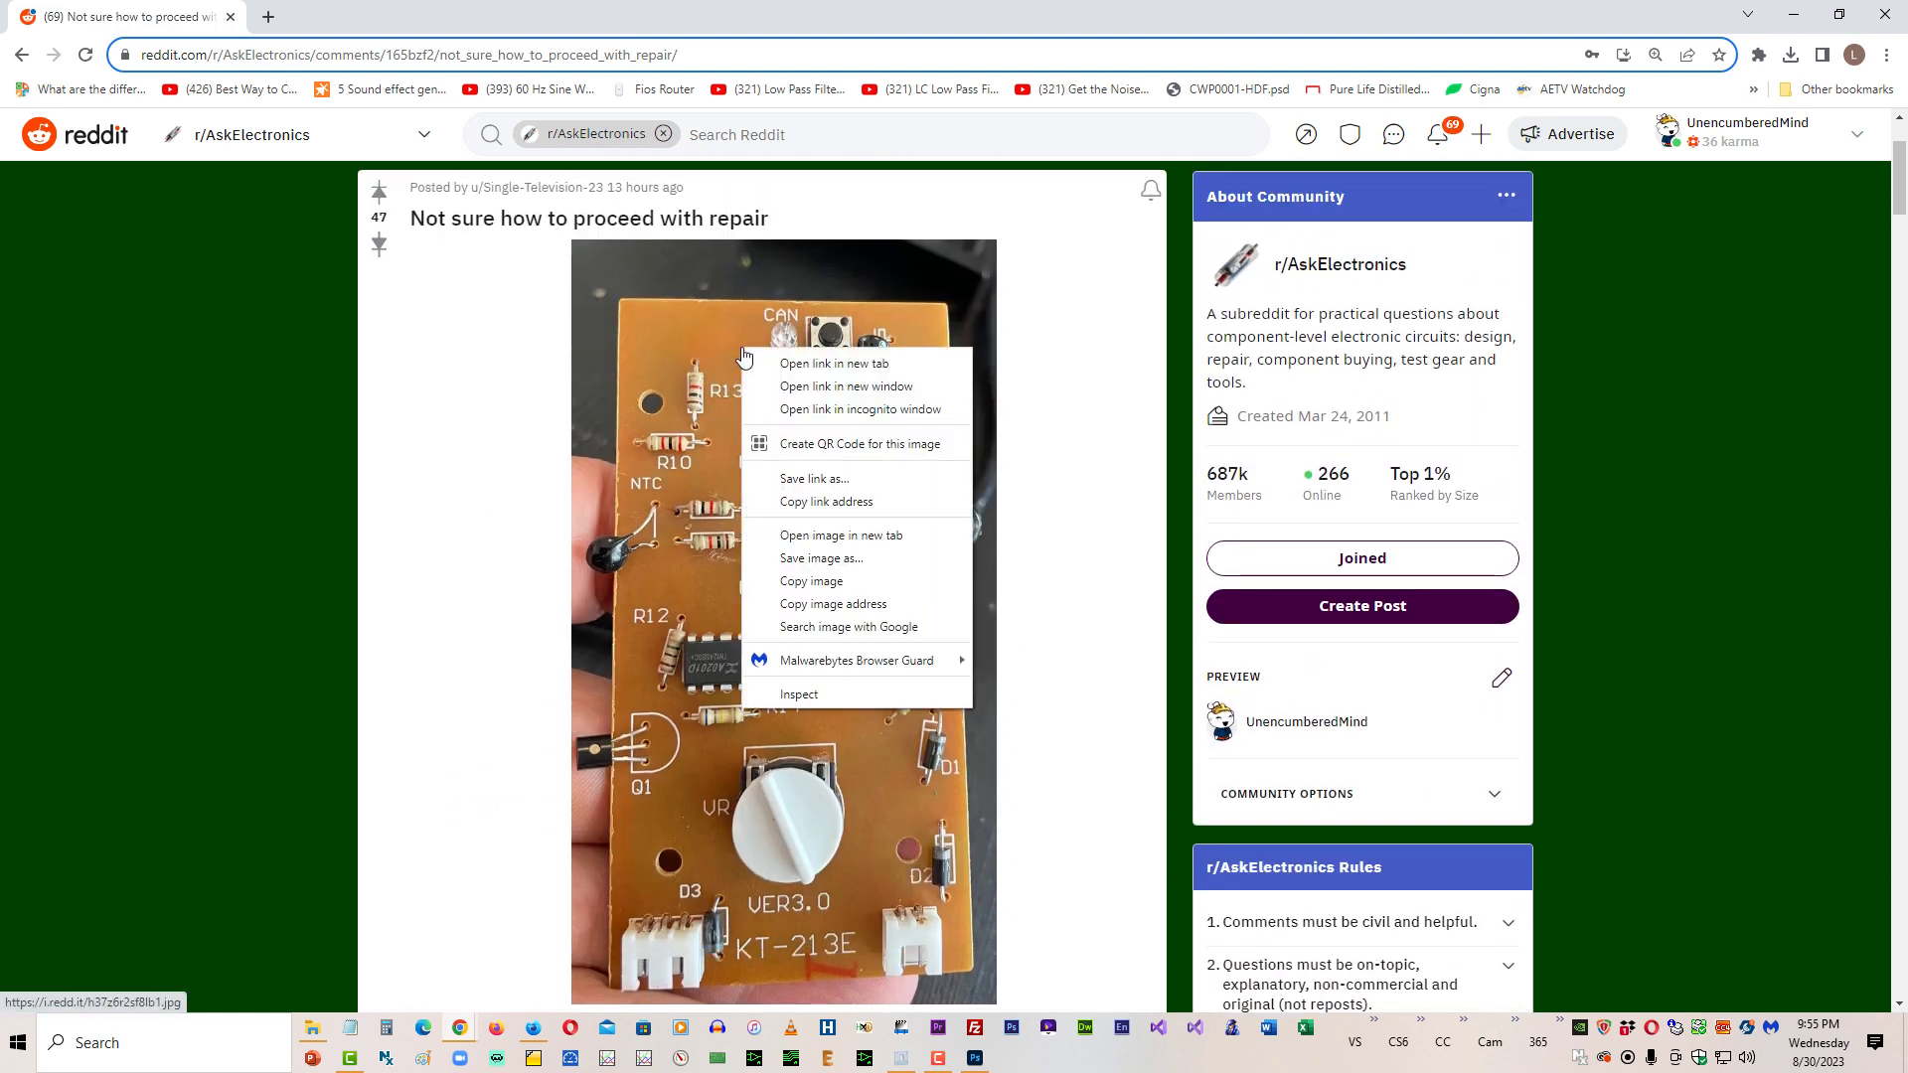
click(821, 558)
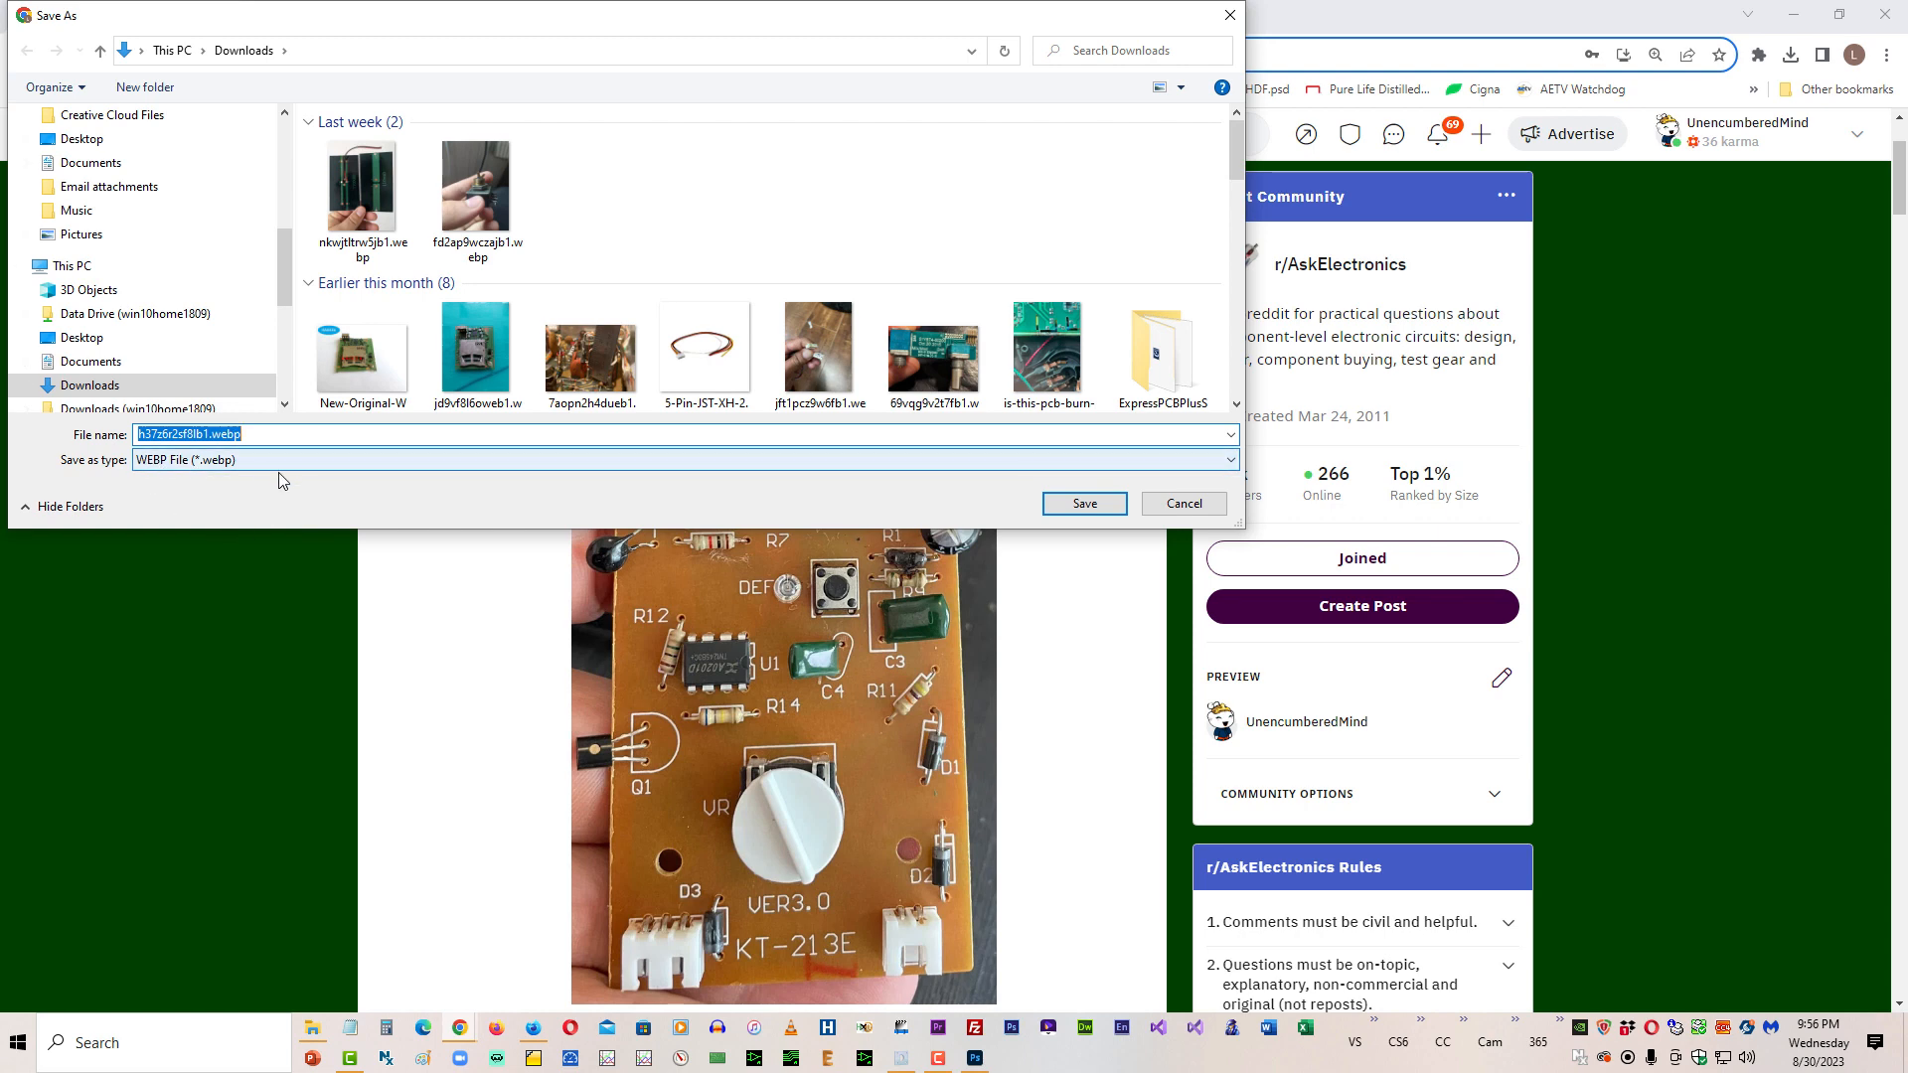
text(top)
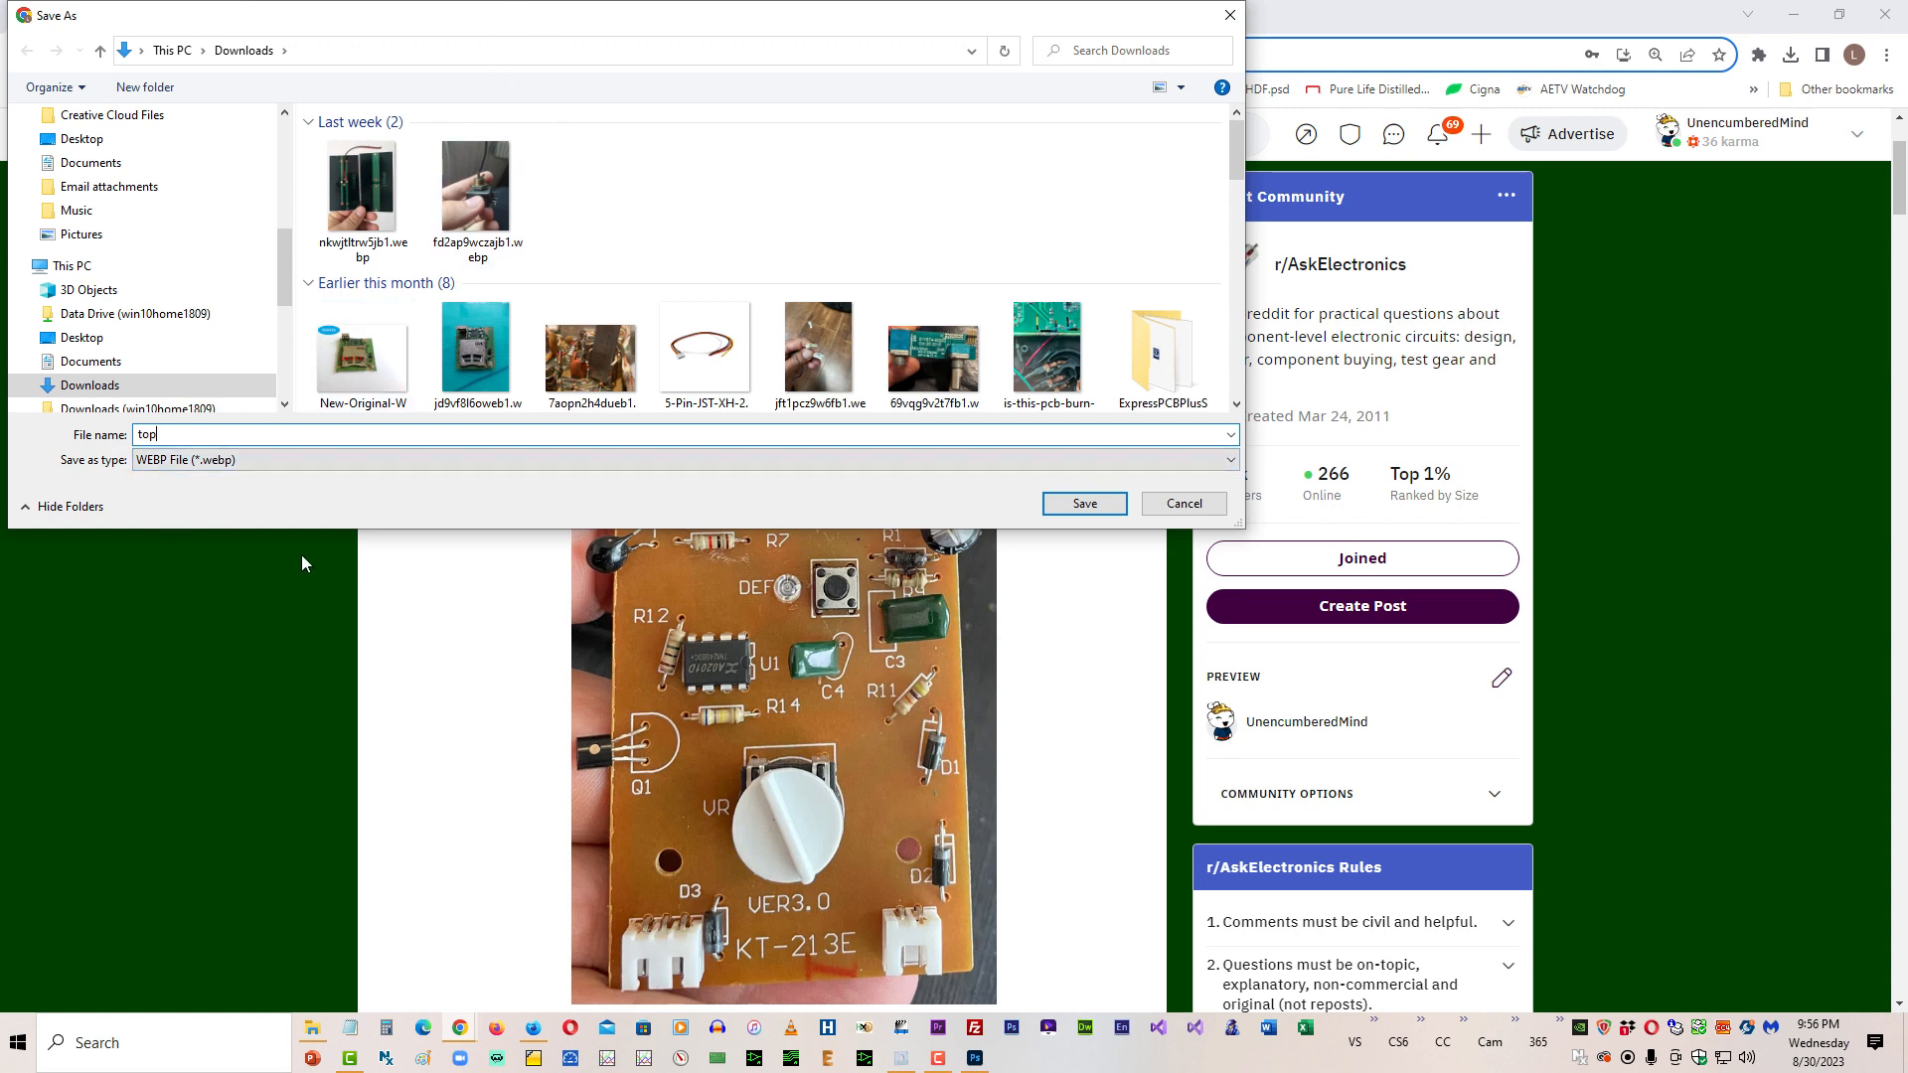
click(1083, 504)
Step: Find the green board-bottom photo in the comments and save it to the Downloads folder as bottom.webp
scroll(452, 623, down, 3)
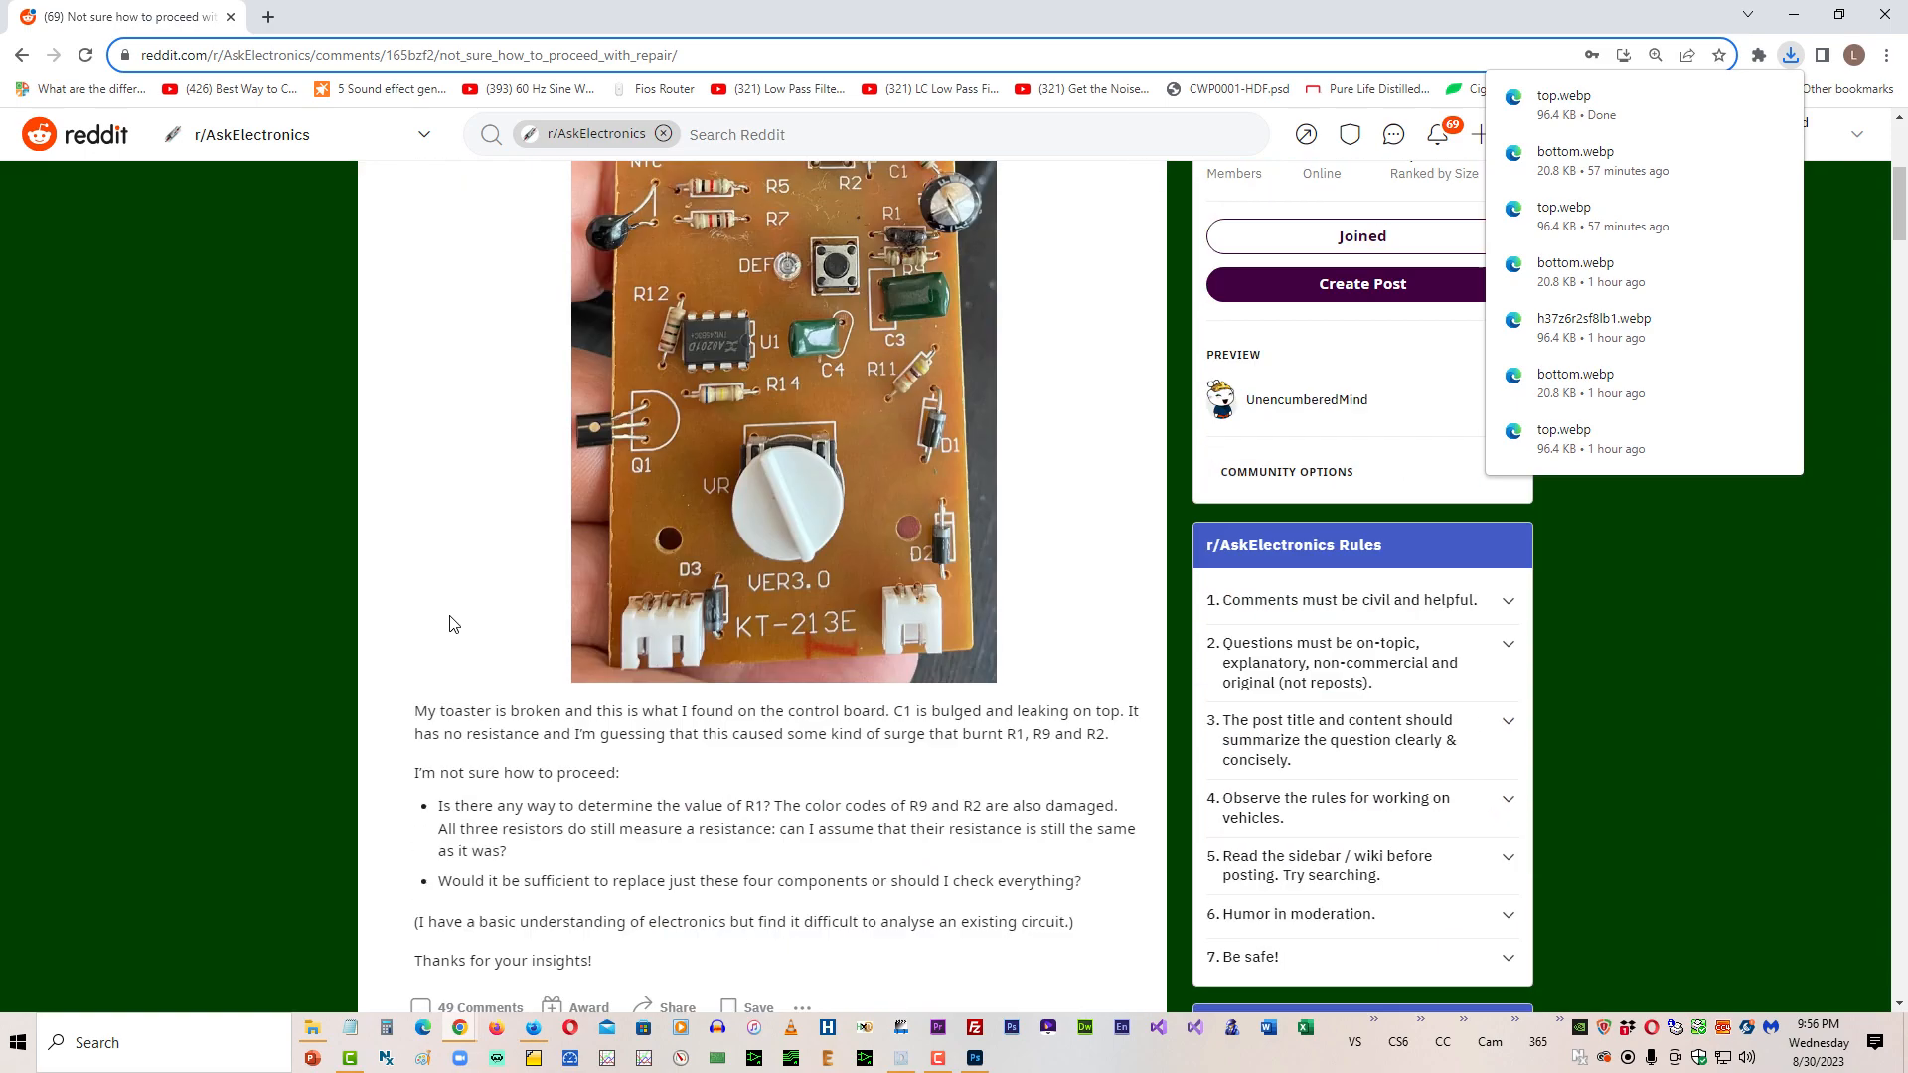
scroll(452, 623, down, 20)
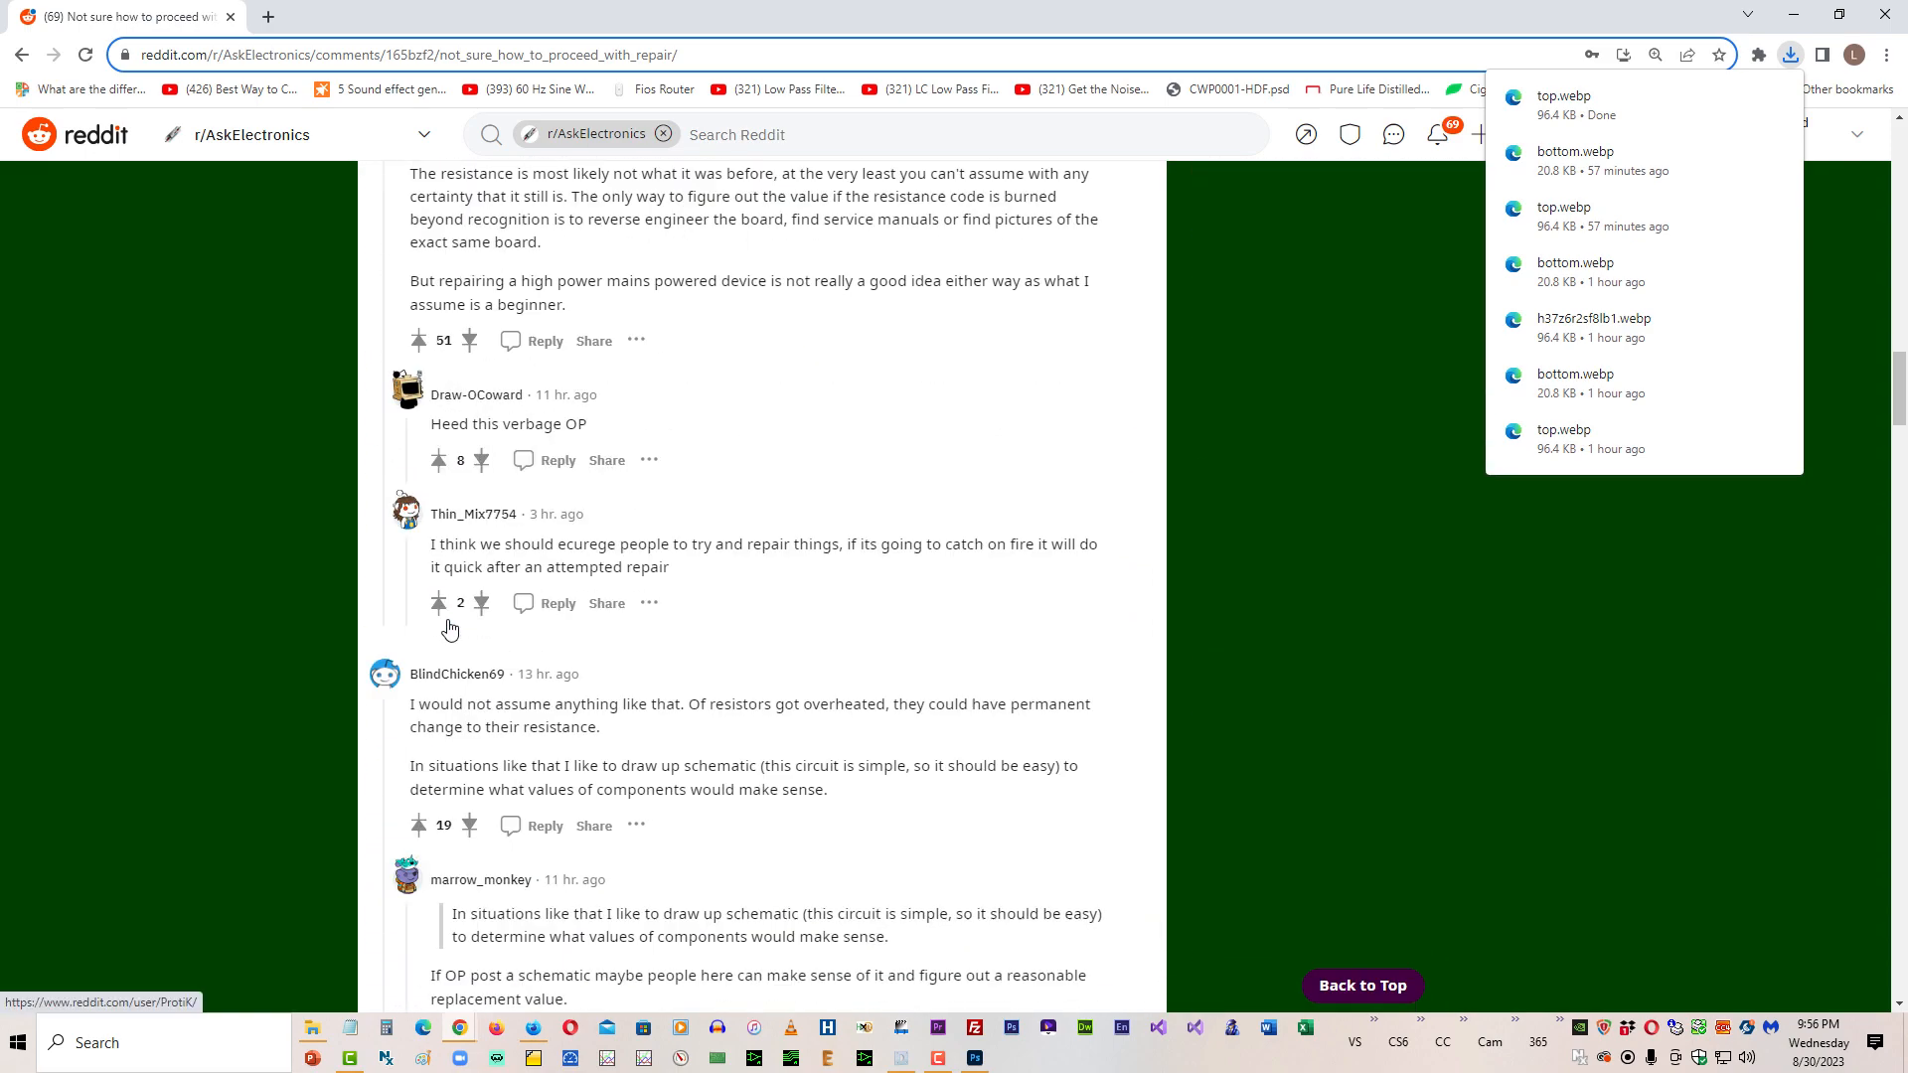
scroll(449, 627, down, 20)
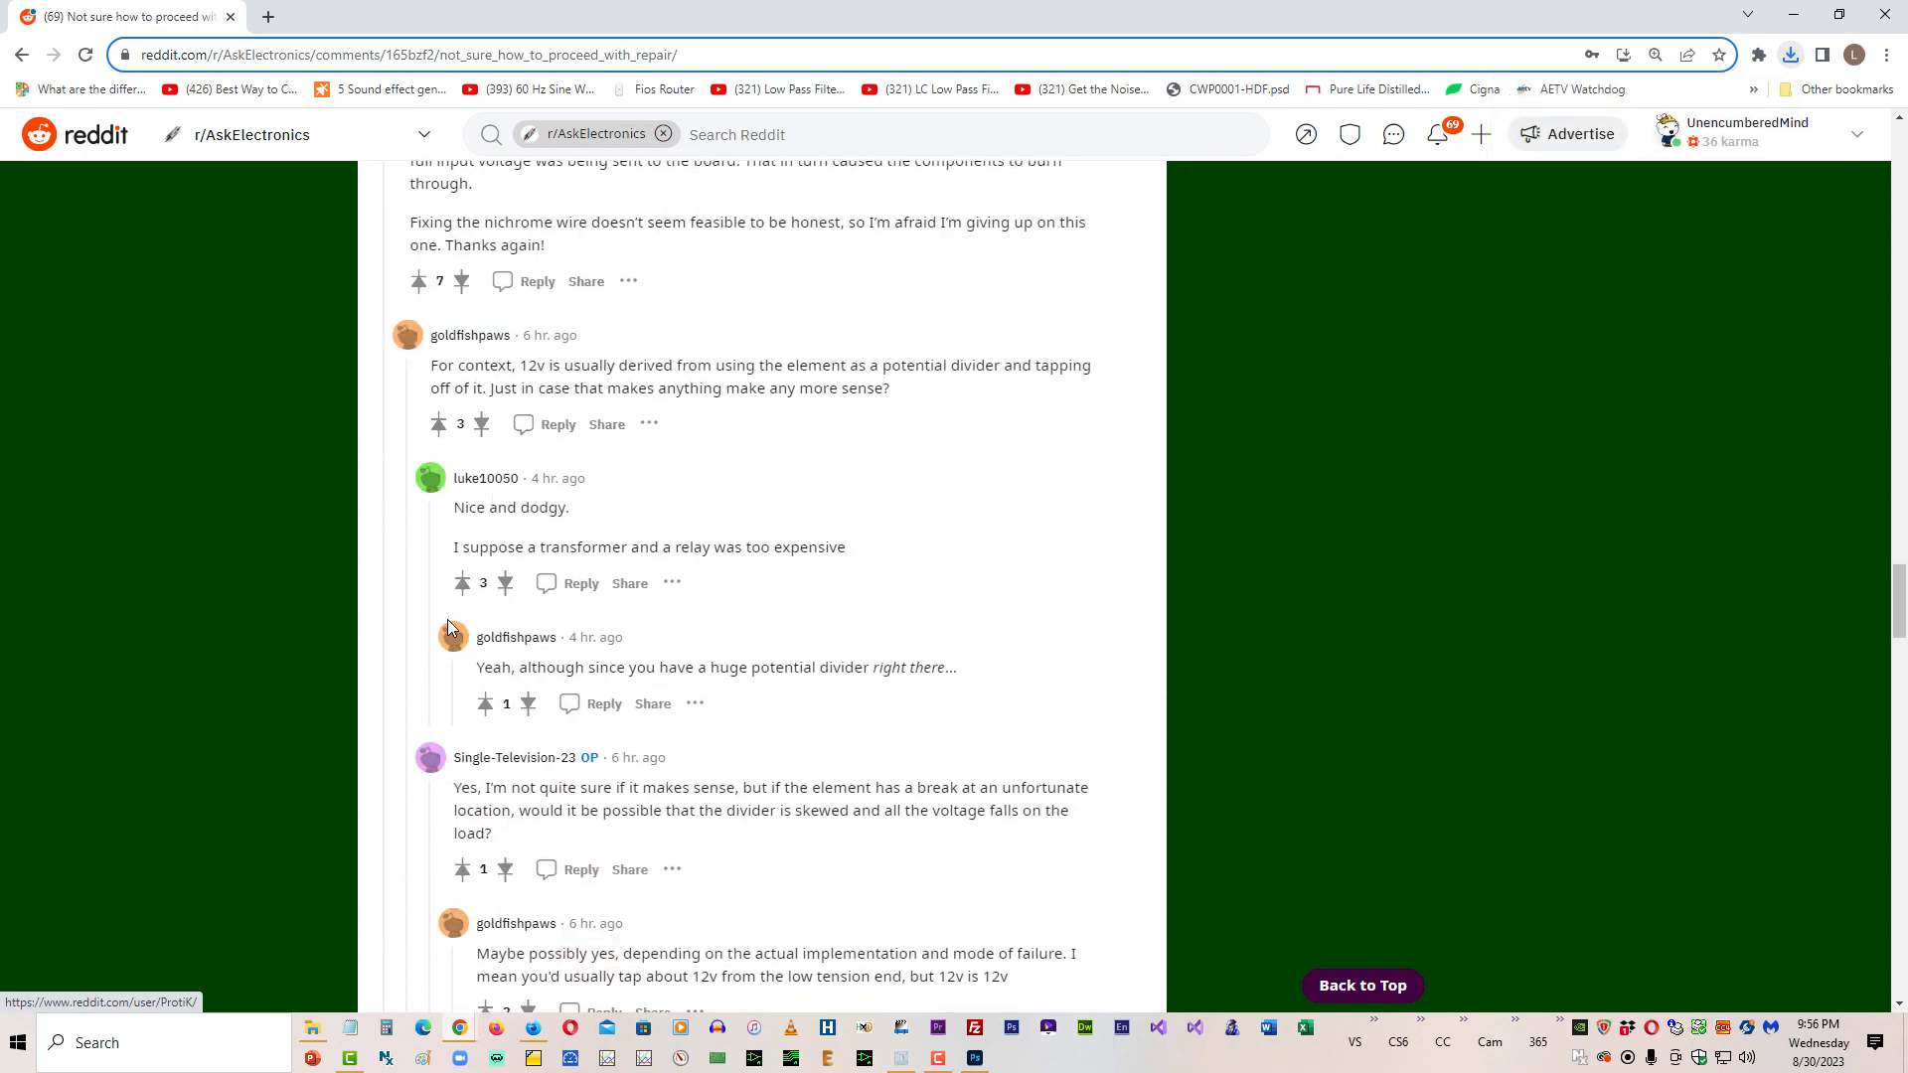
scroll(447, 626, down, 10)
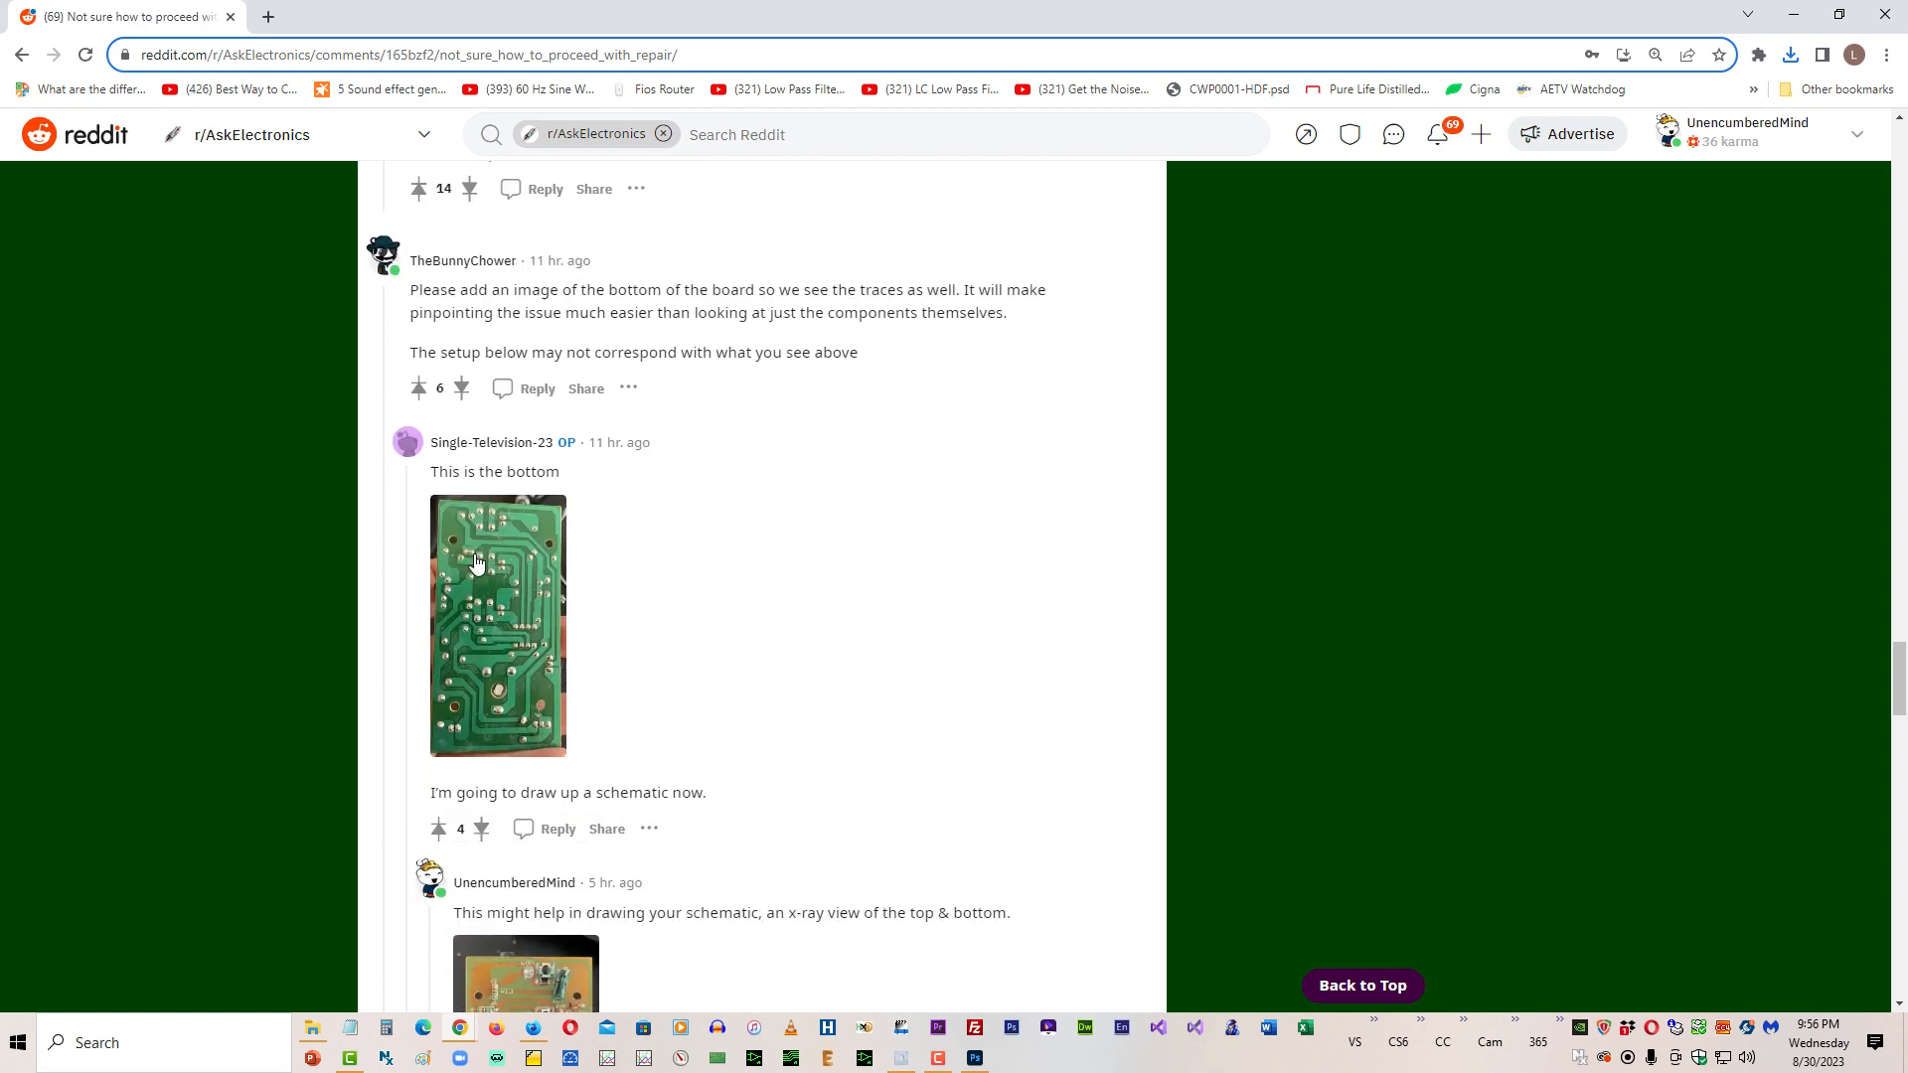
right_click(476, 562)
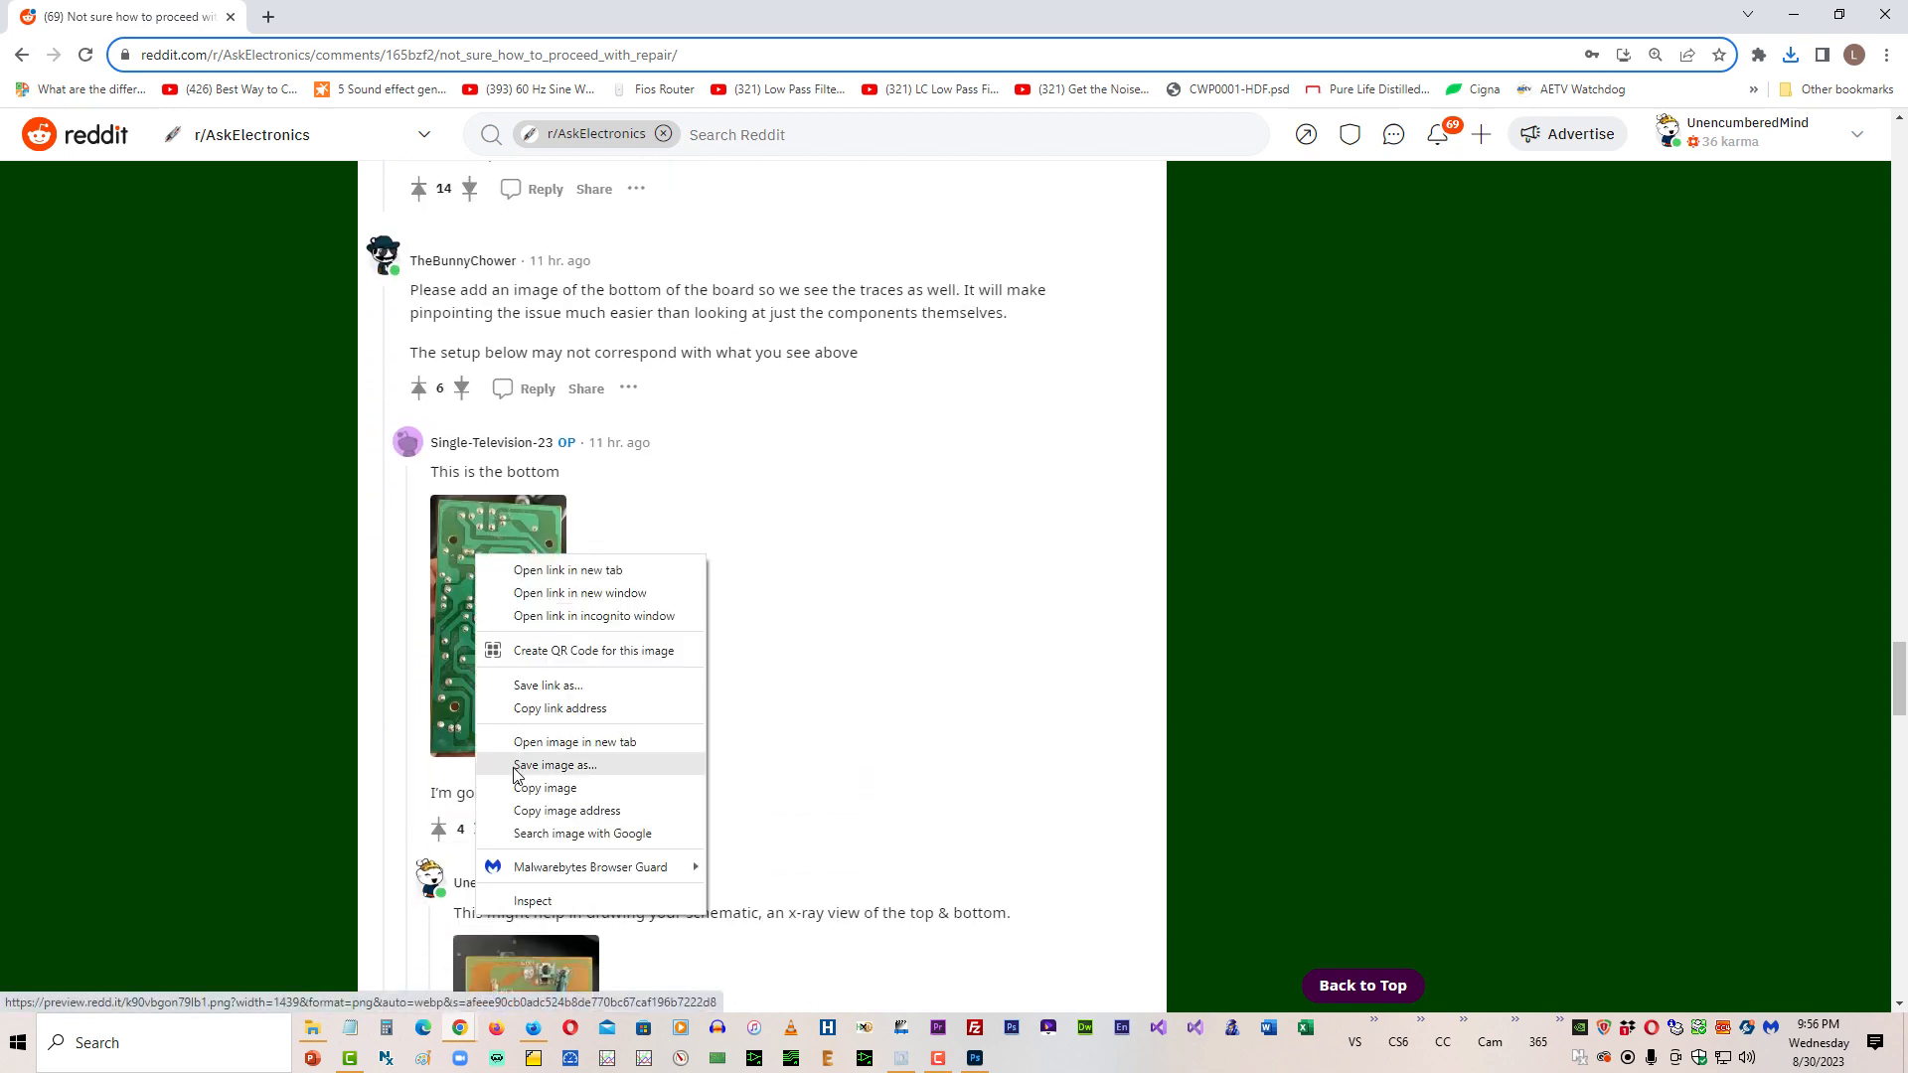
click(555, 765)
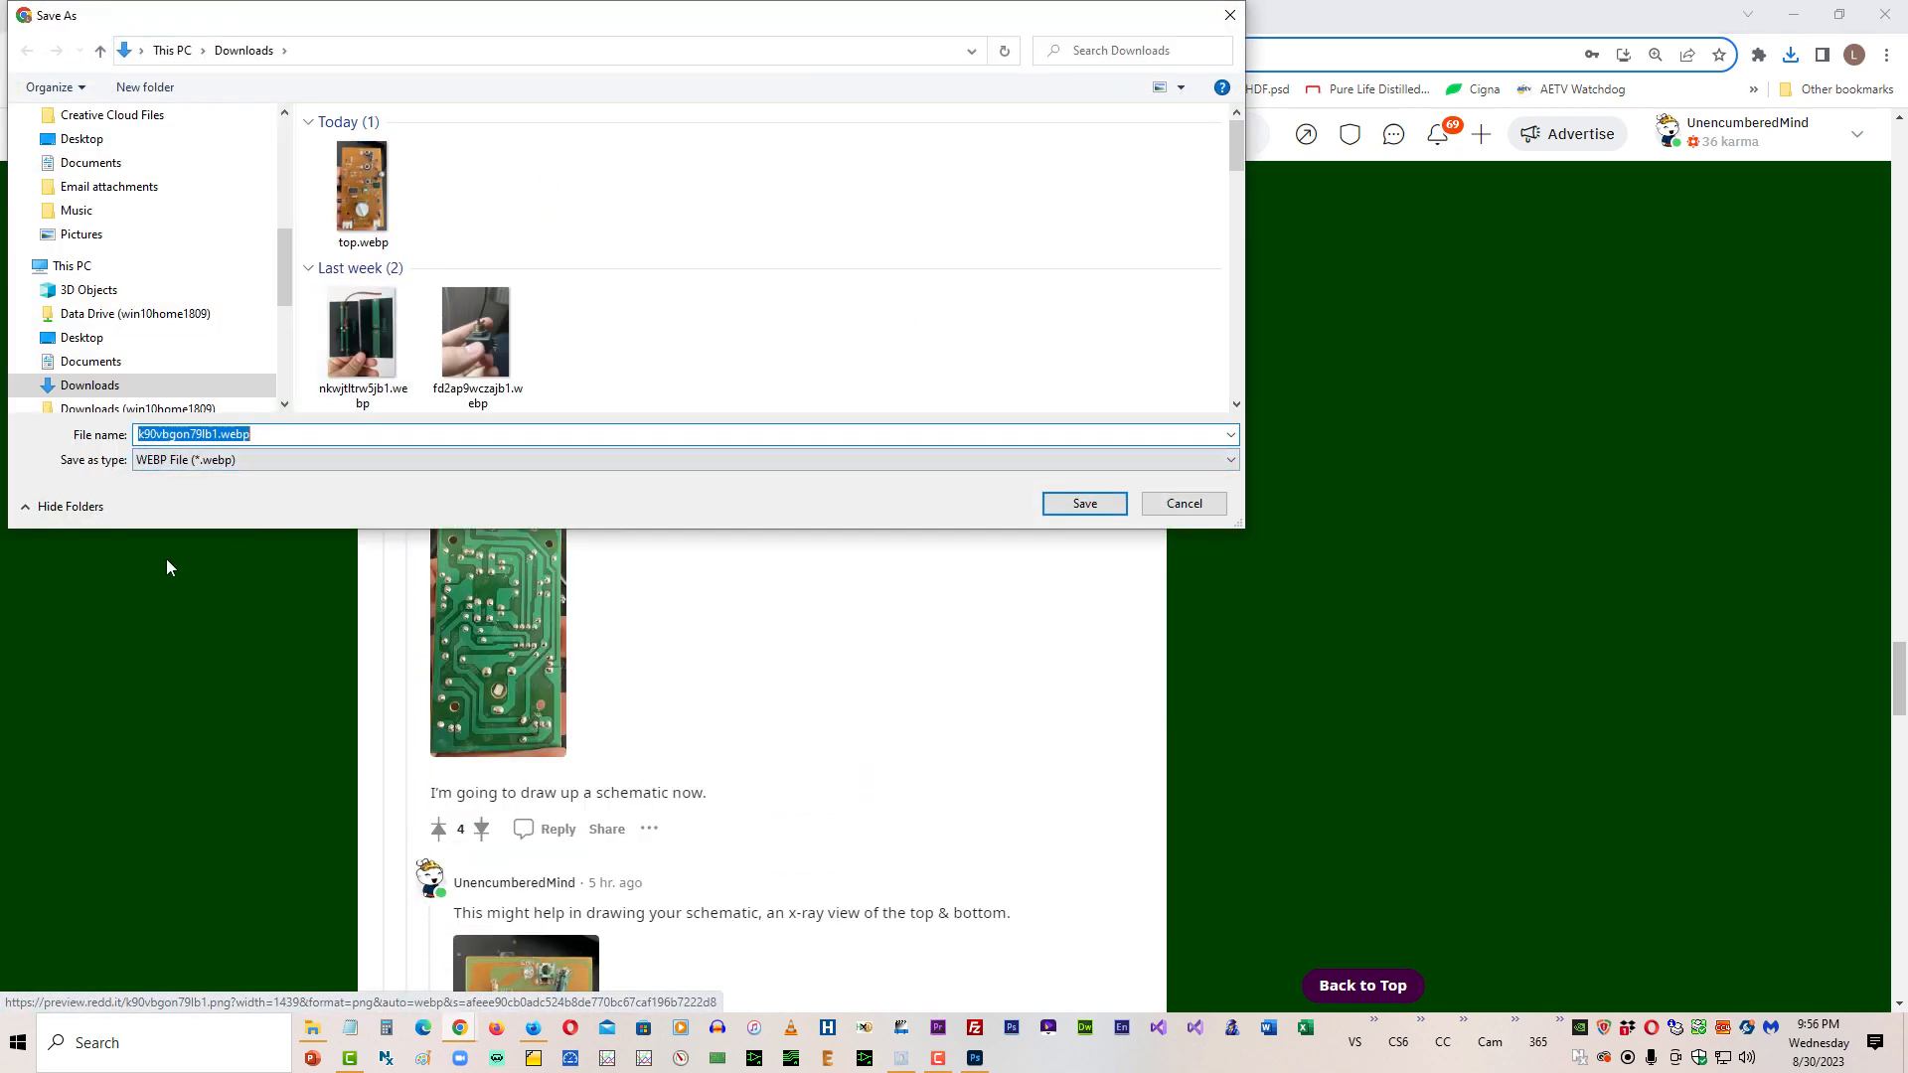
text(bo)
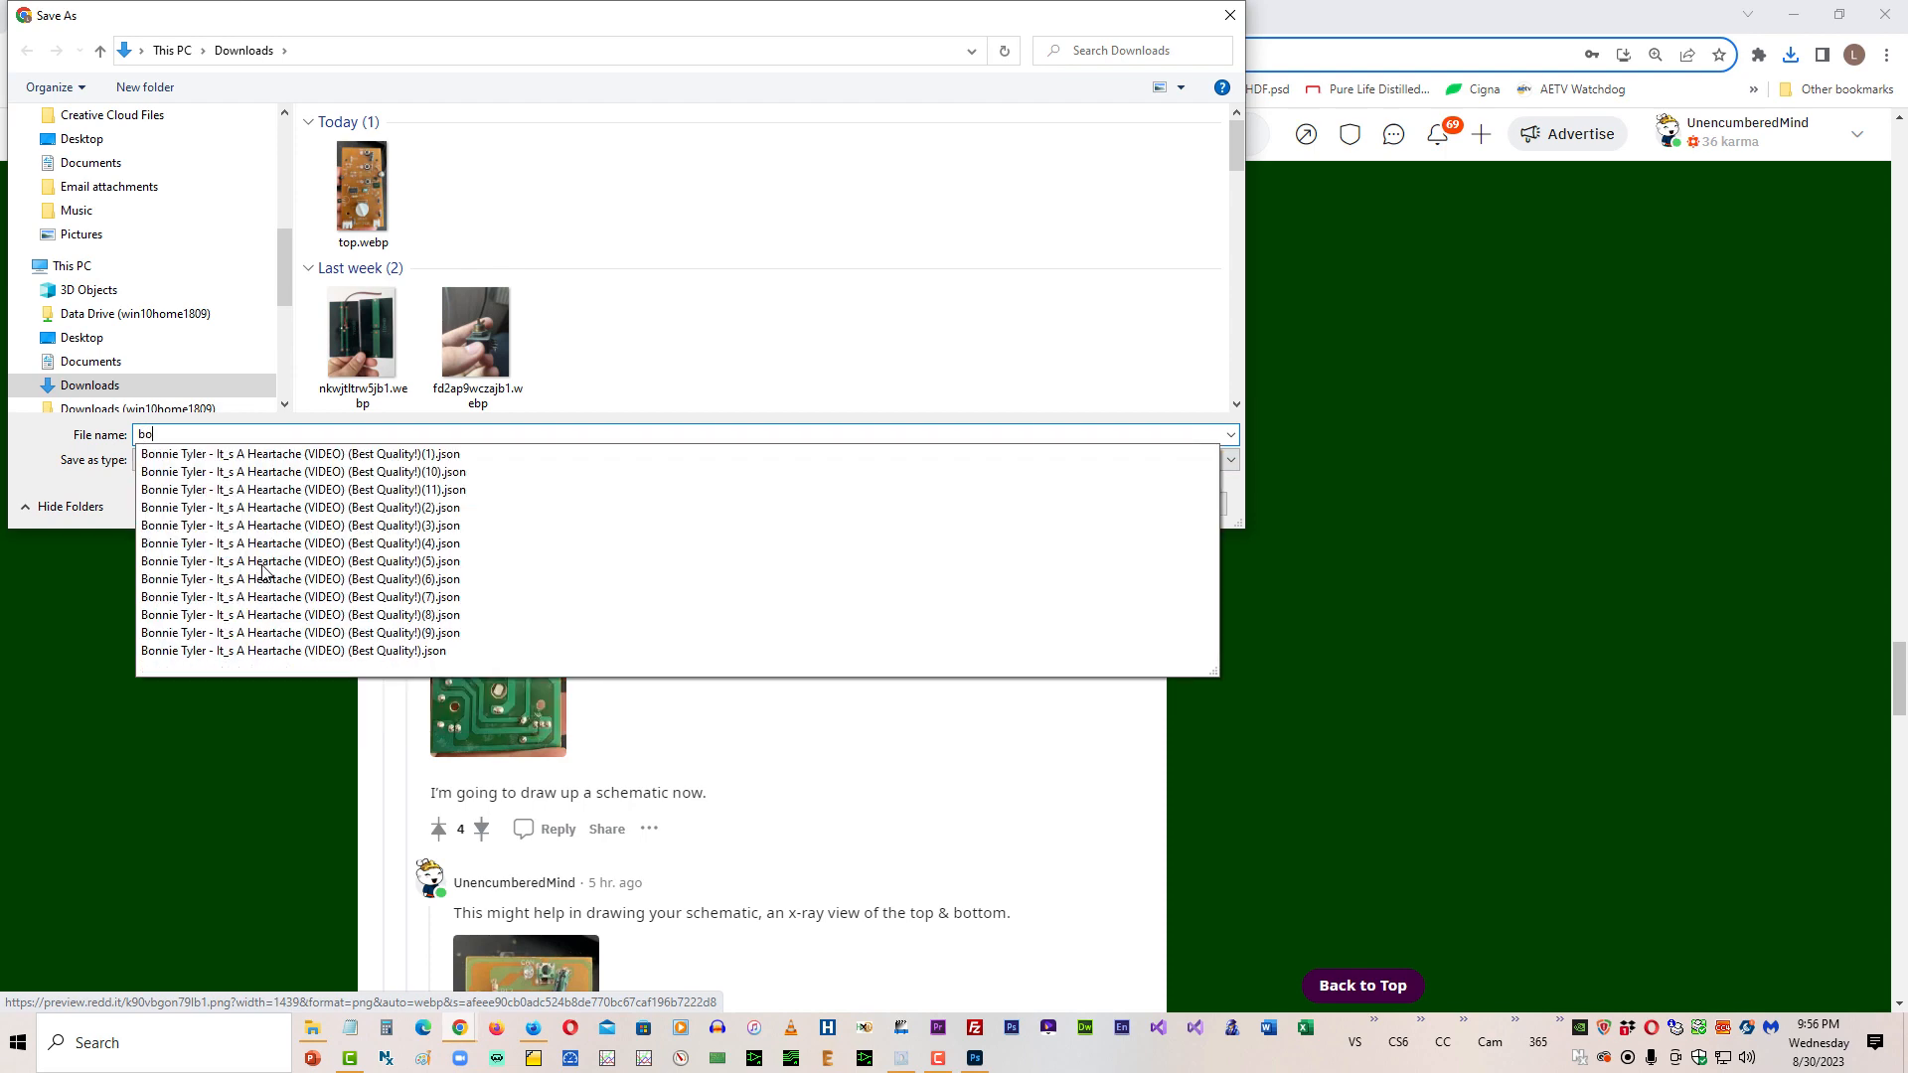
text(ttom)
key(Return)
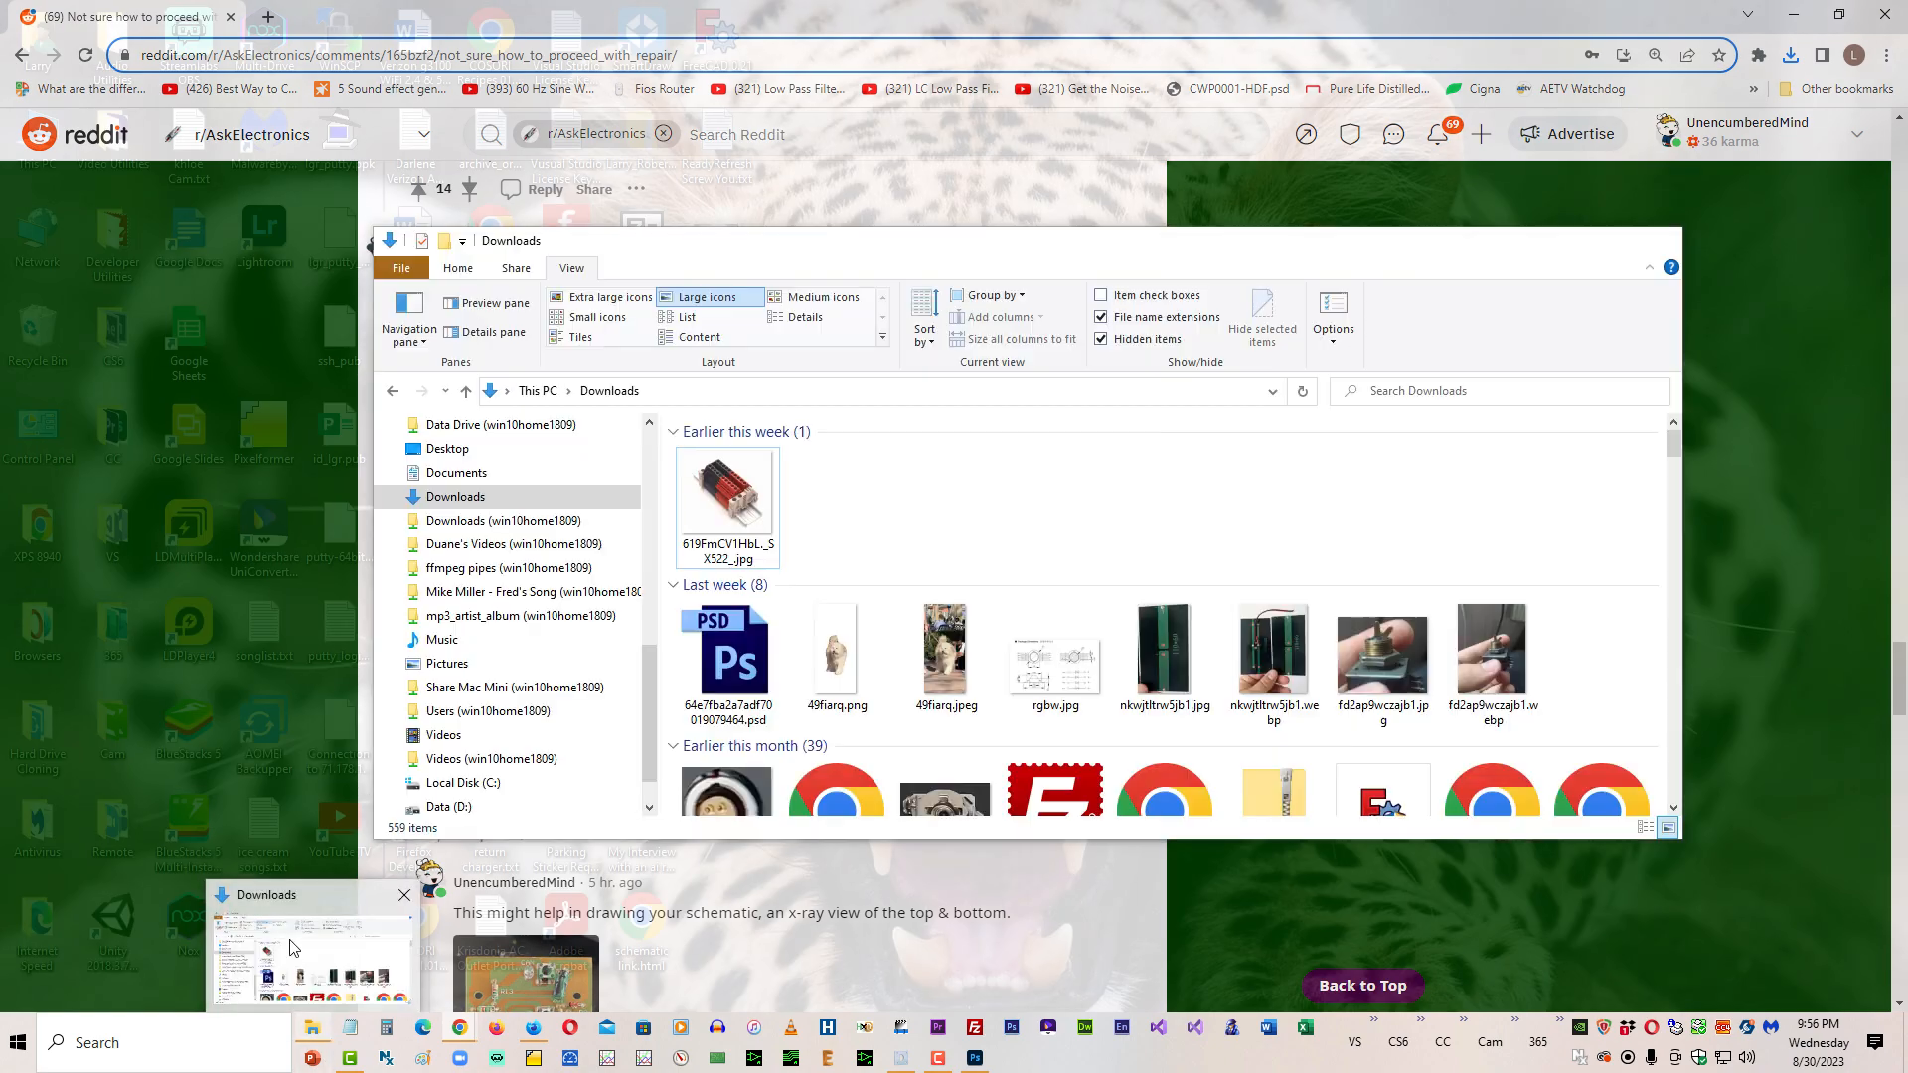
Step: Switch to the Downloads folder in File Explorer and open top.webp with Paint
click(289, 939)
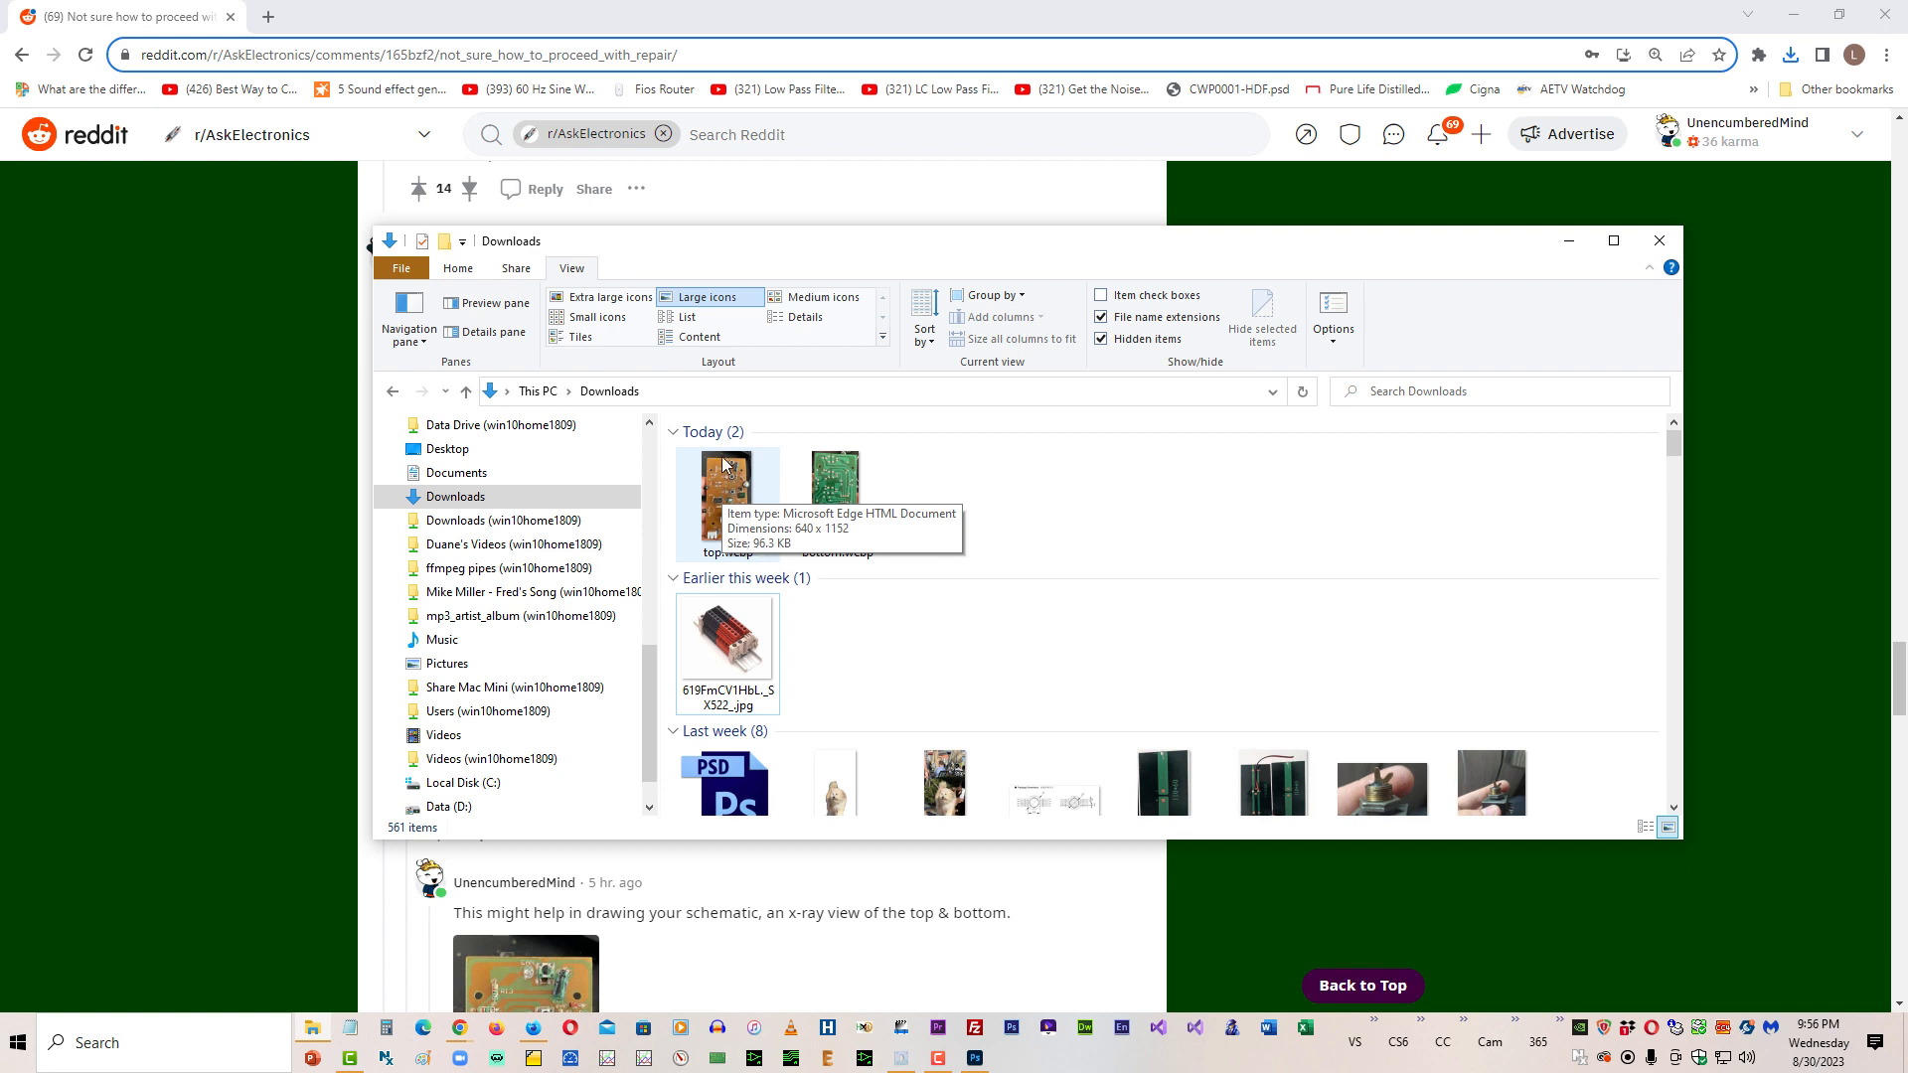
click(713, 487)
right_click(714, 489)
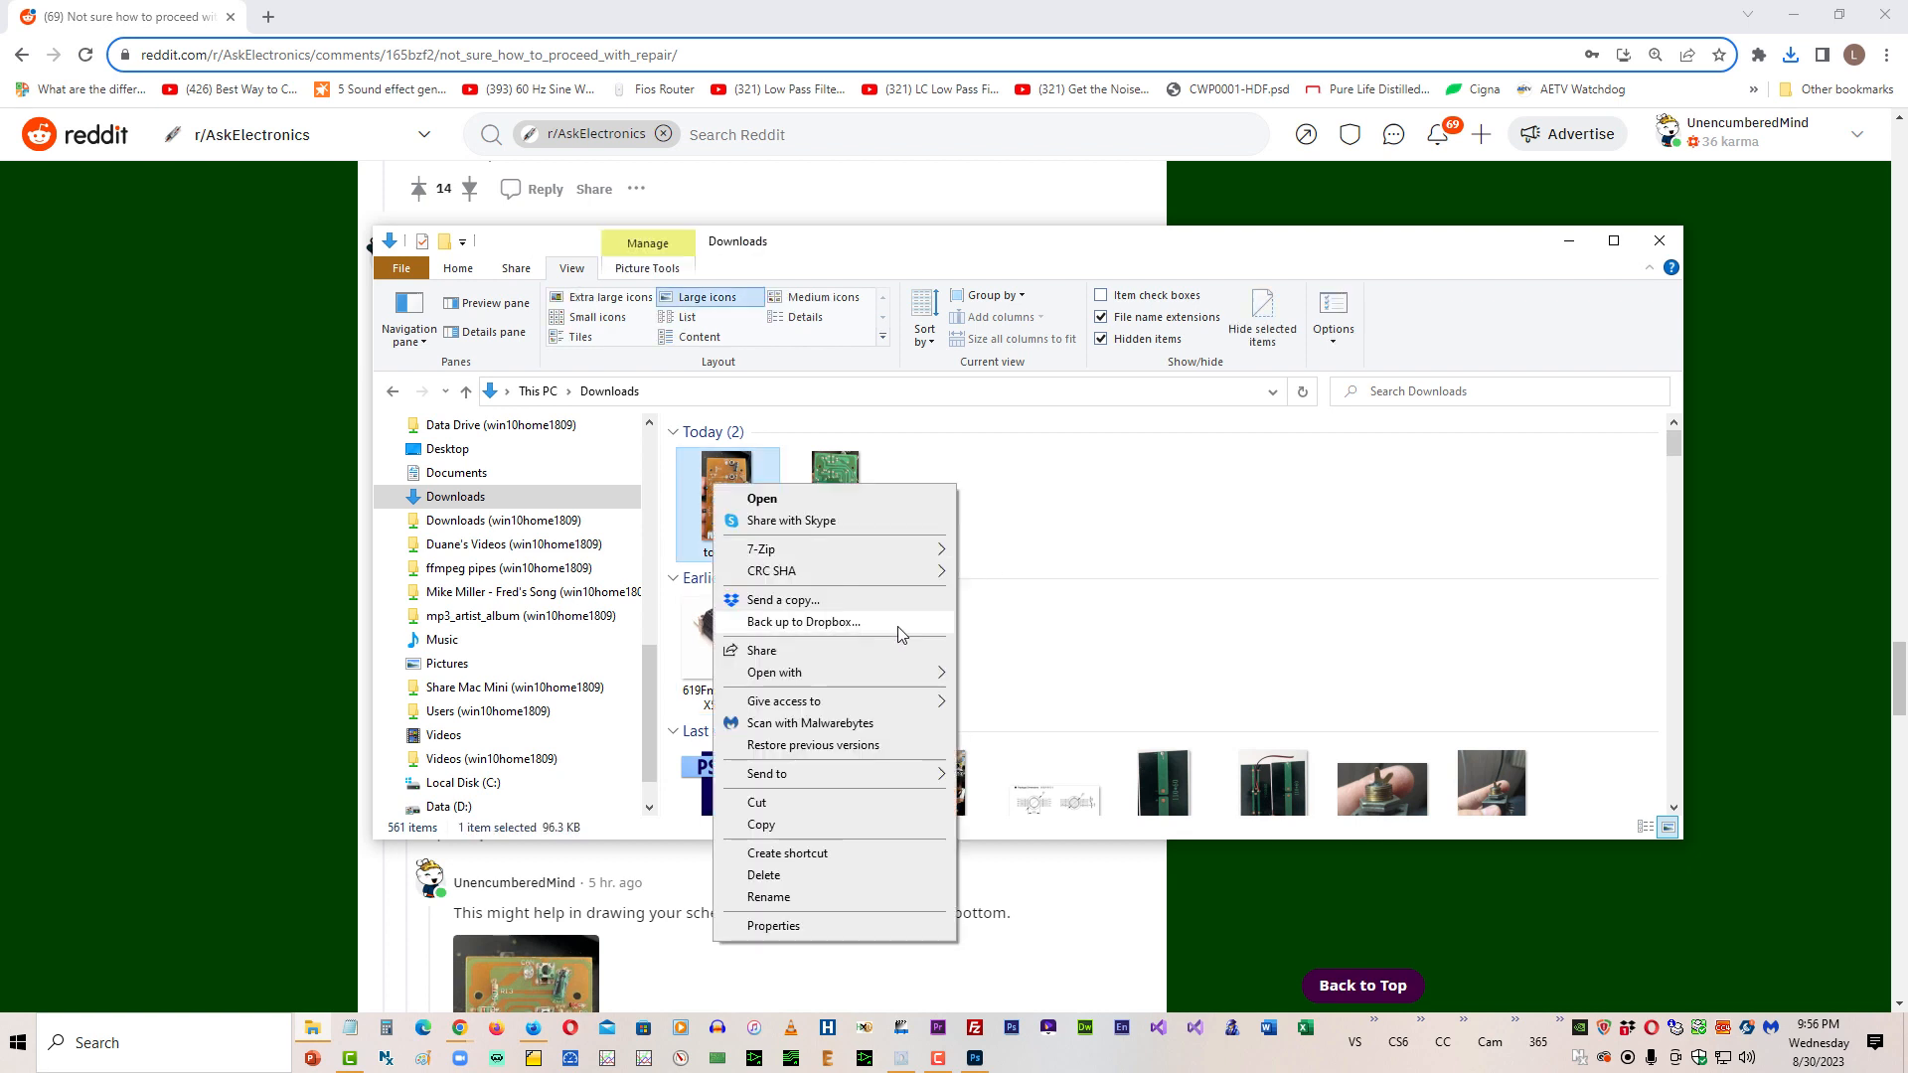
mouse_move(858, 677)
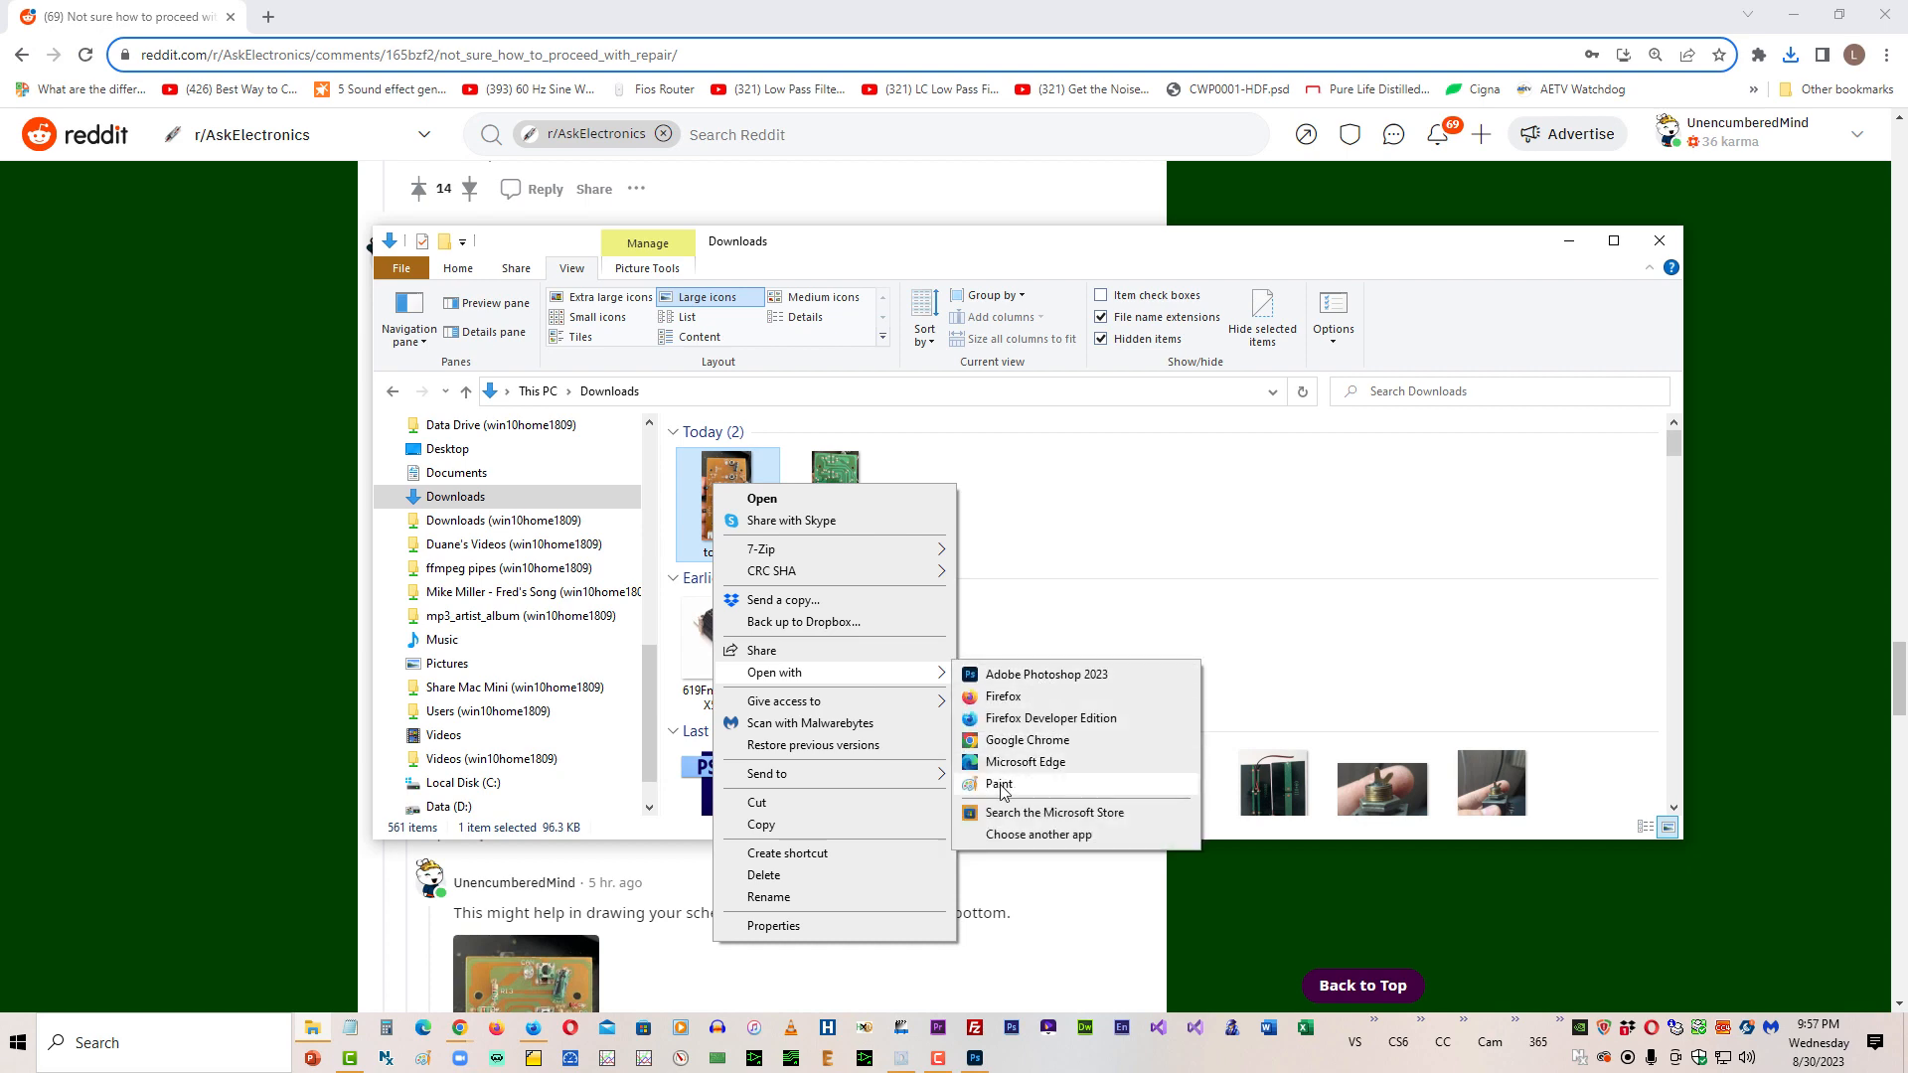
click(999, 785)
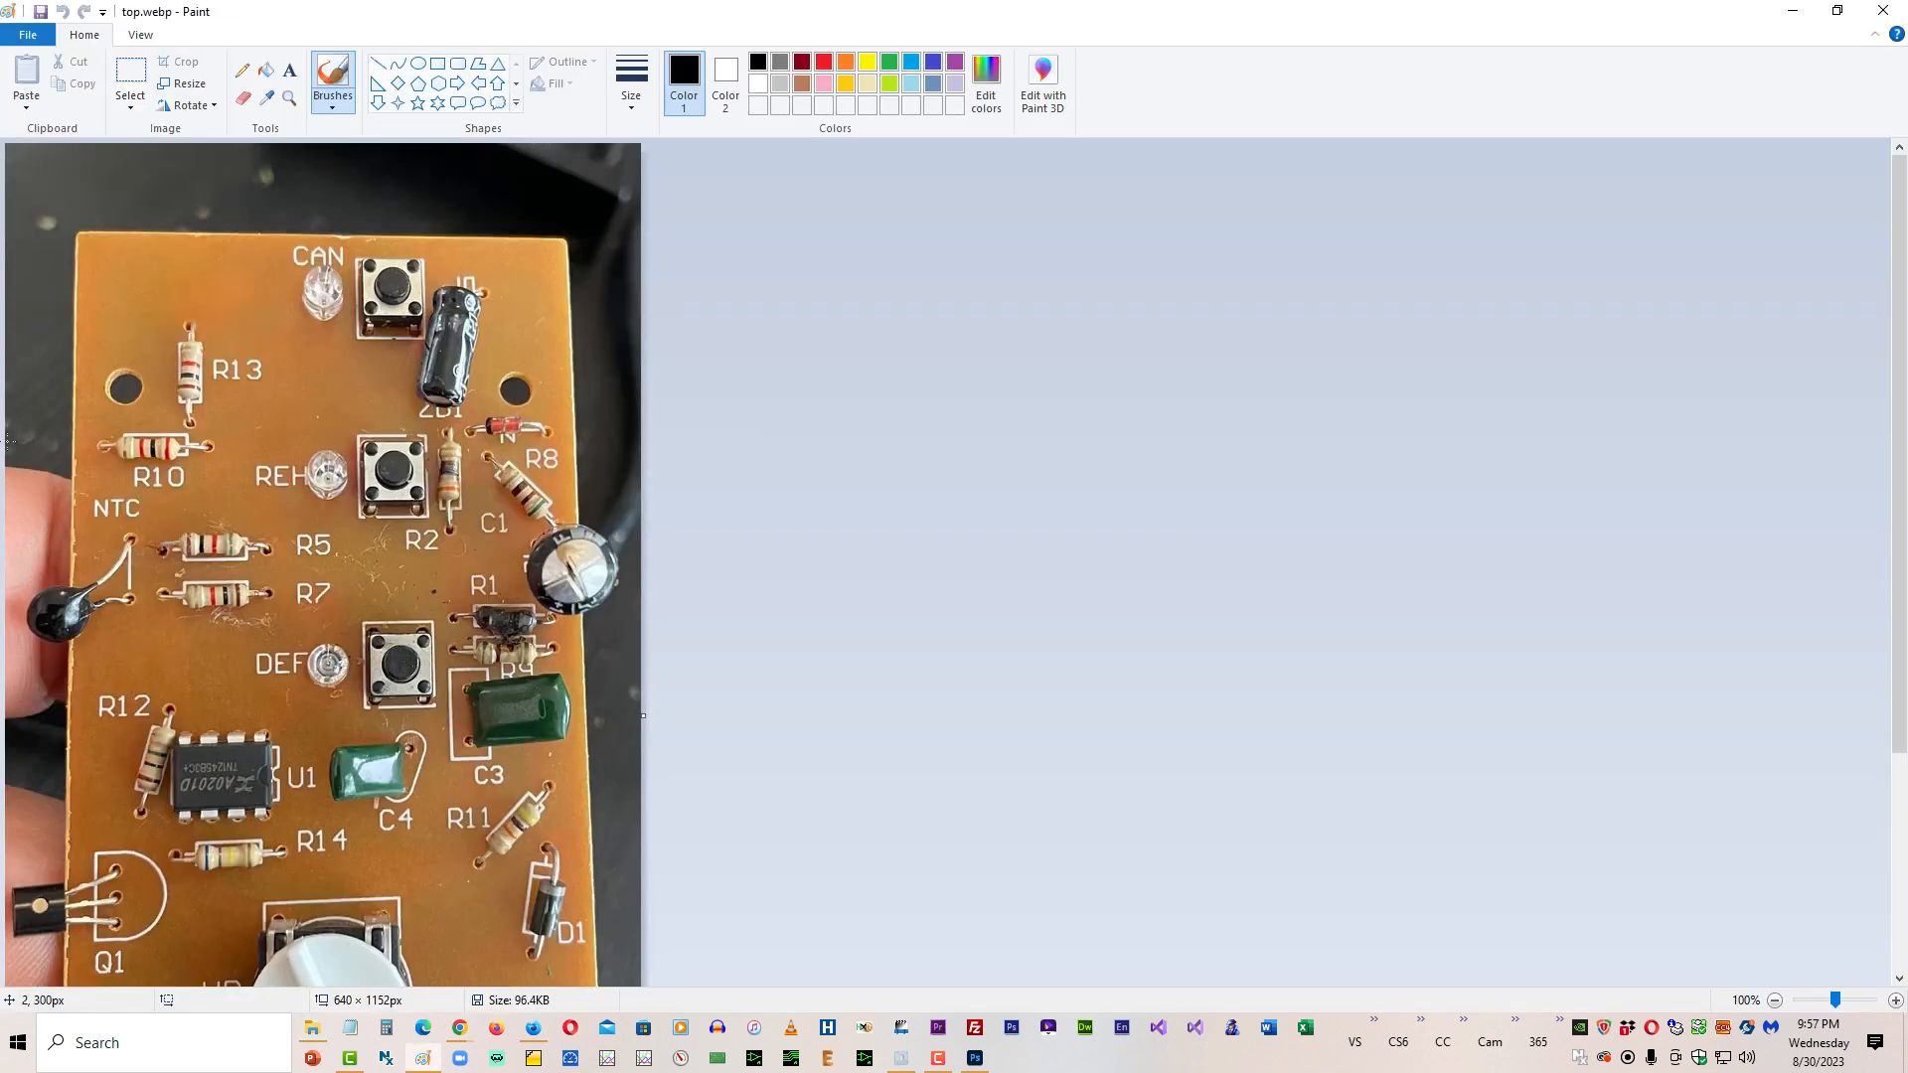
Step: Save the top board picture as a JPEG named top.jpg in Downloads, accepting the loss of transparency
click(28, 35)
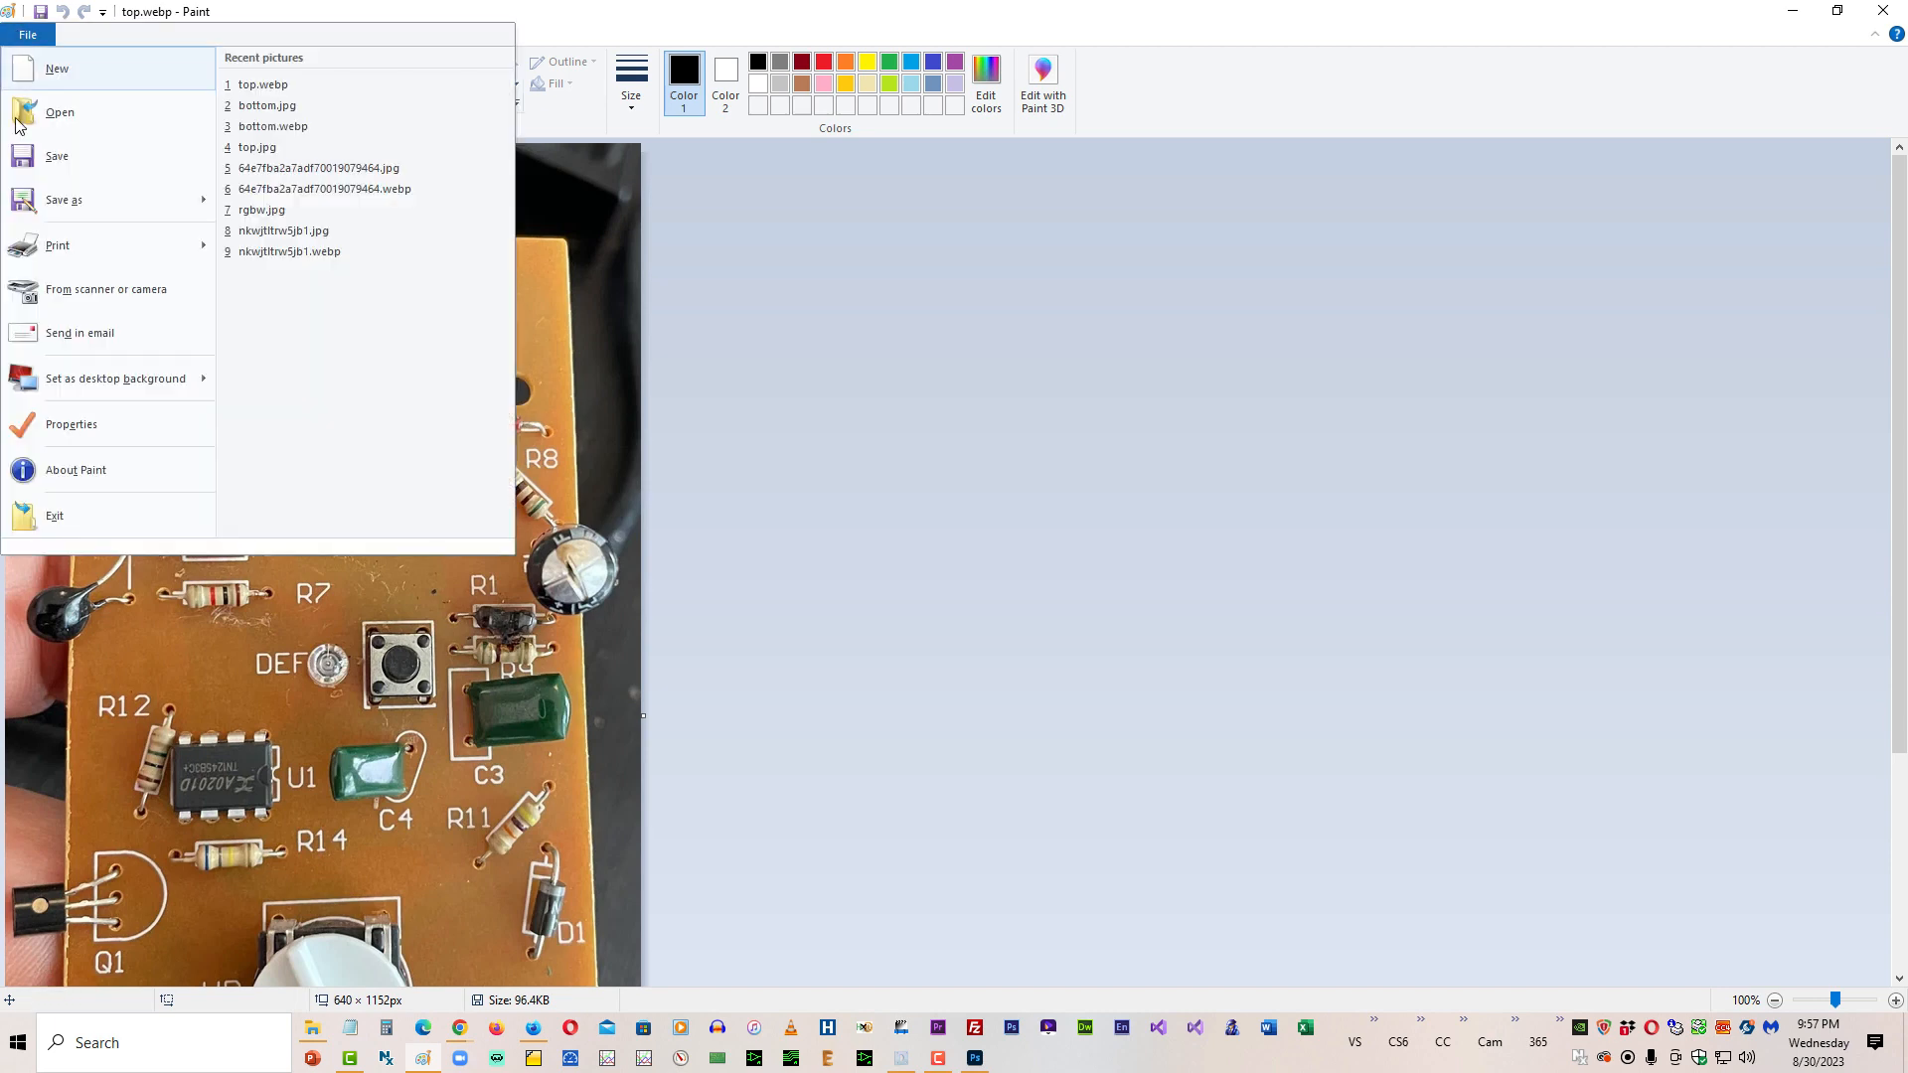
mouse_move(44, 209)
click(298, 149)
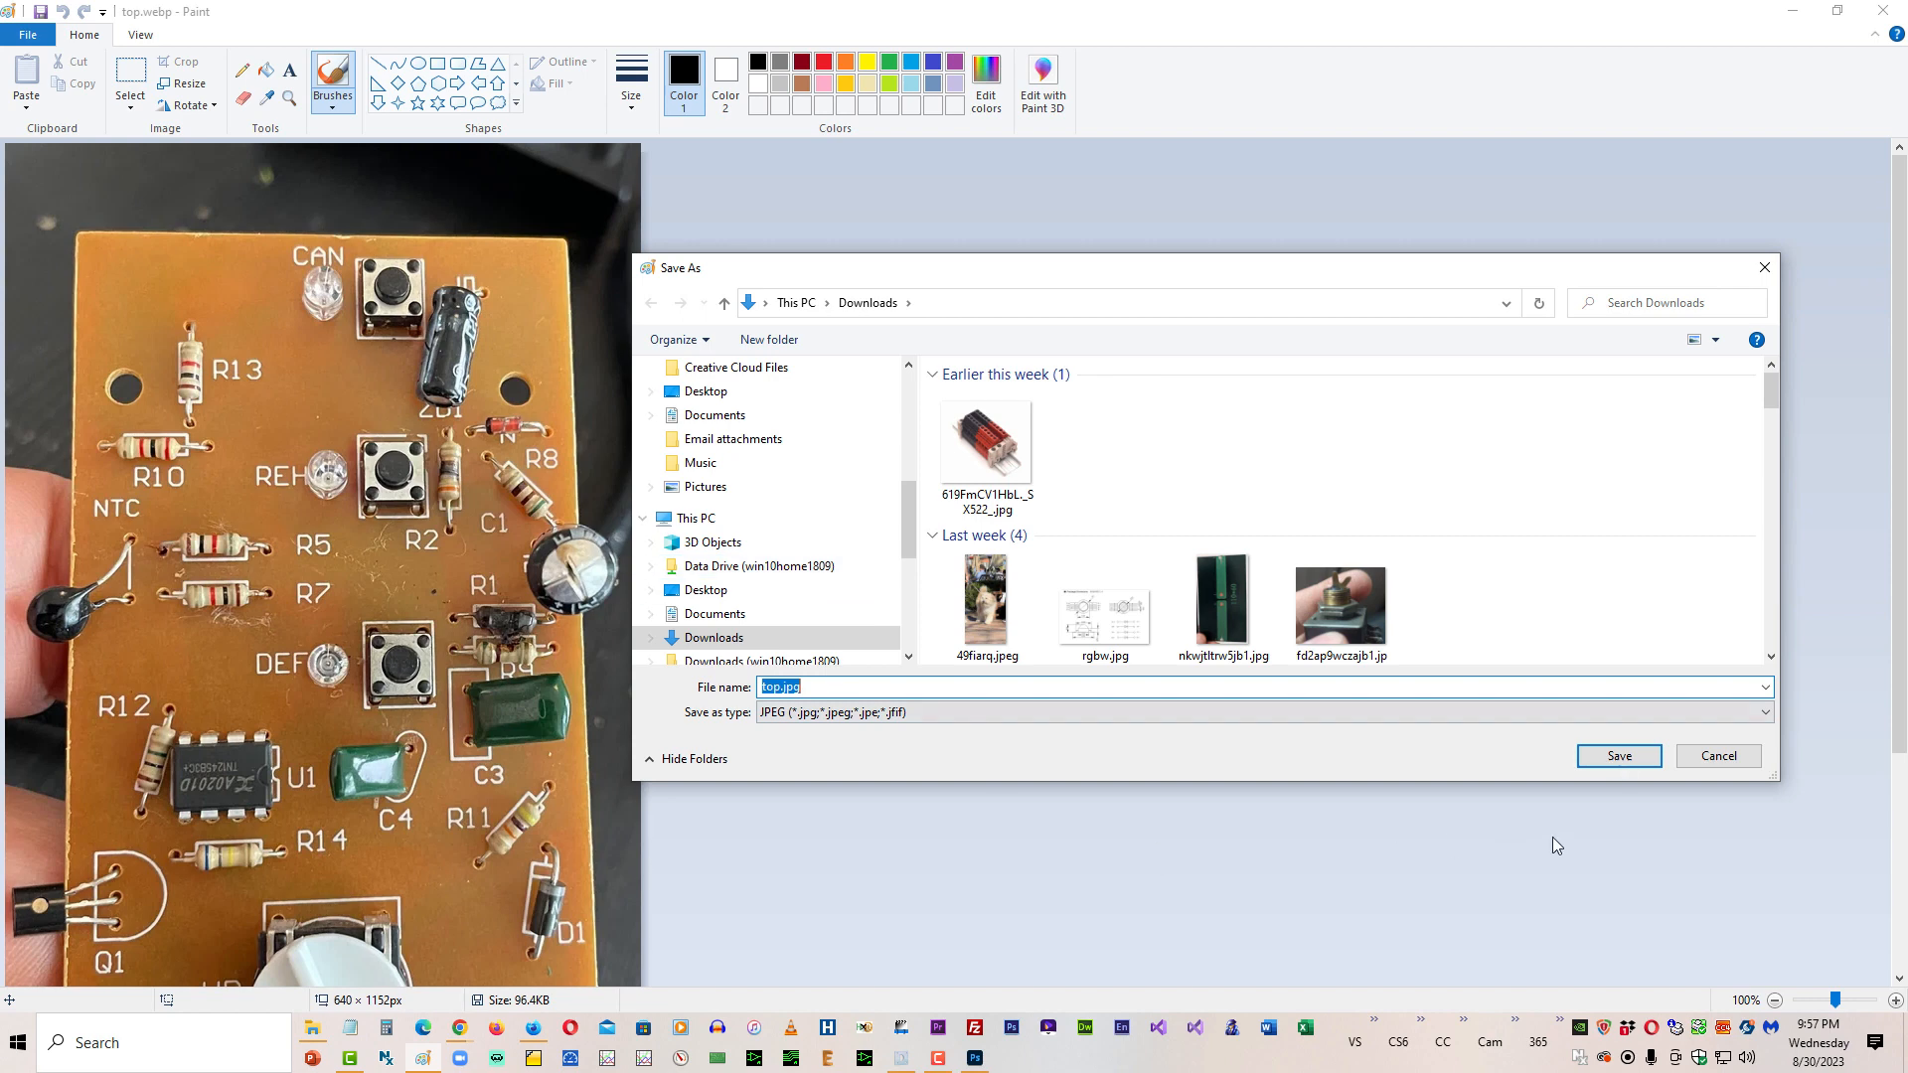
click(1620, 756)
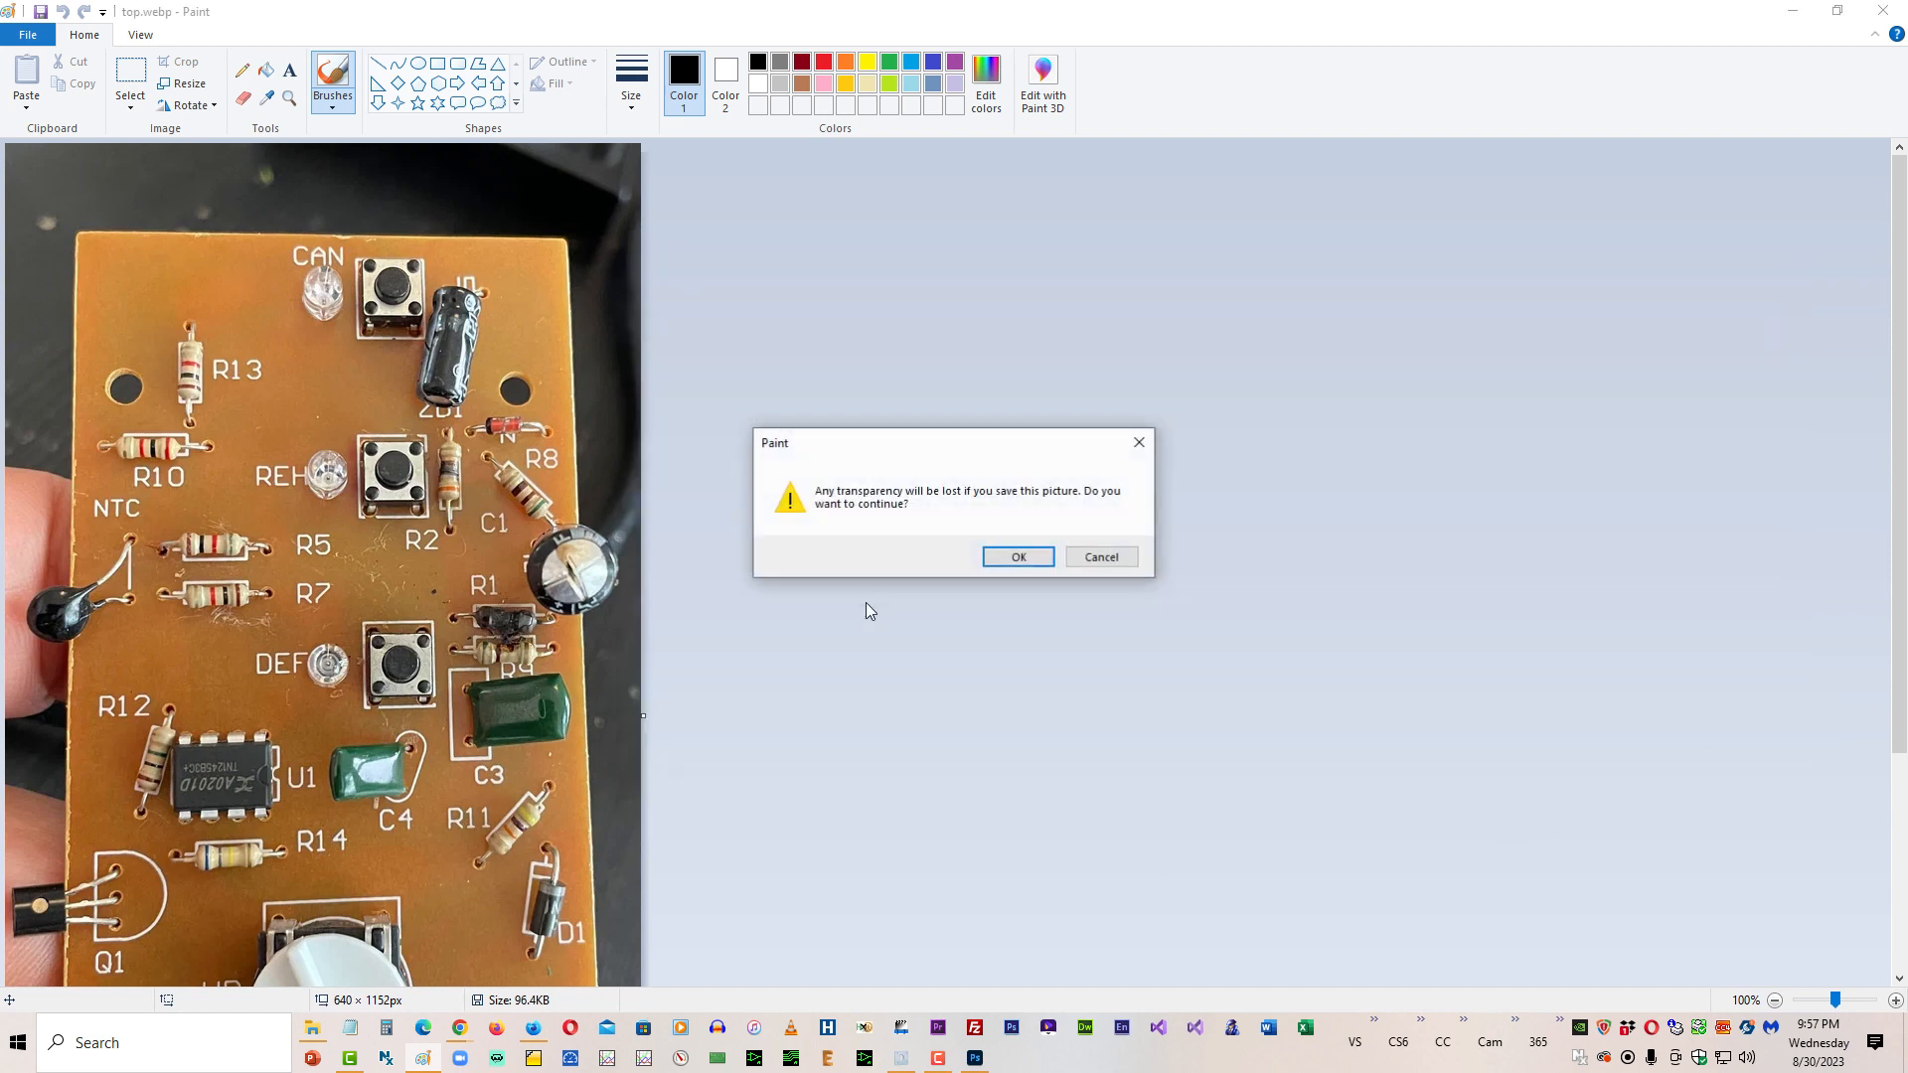
click(1013, 558)
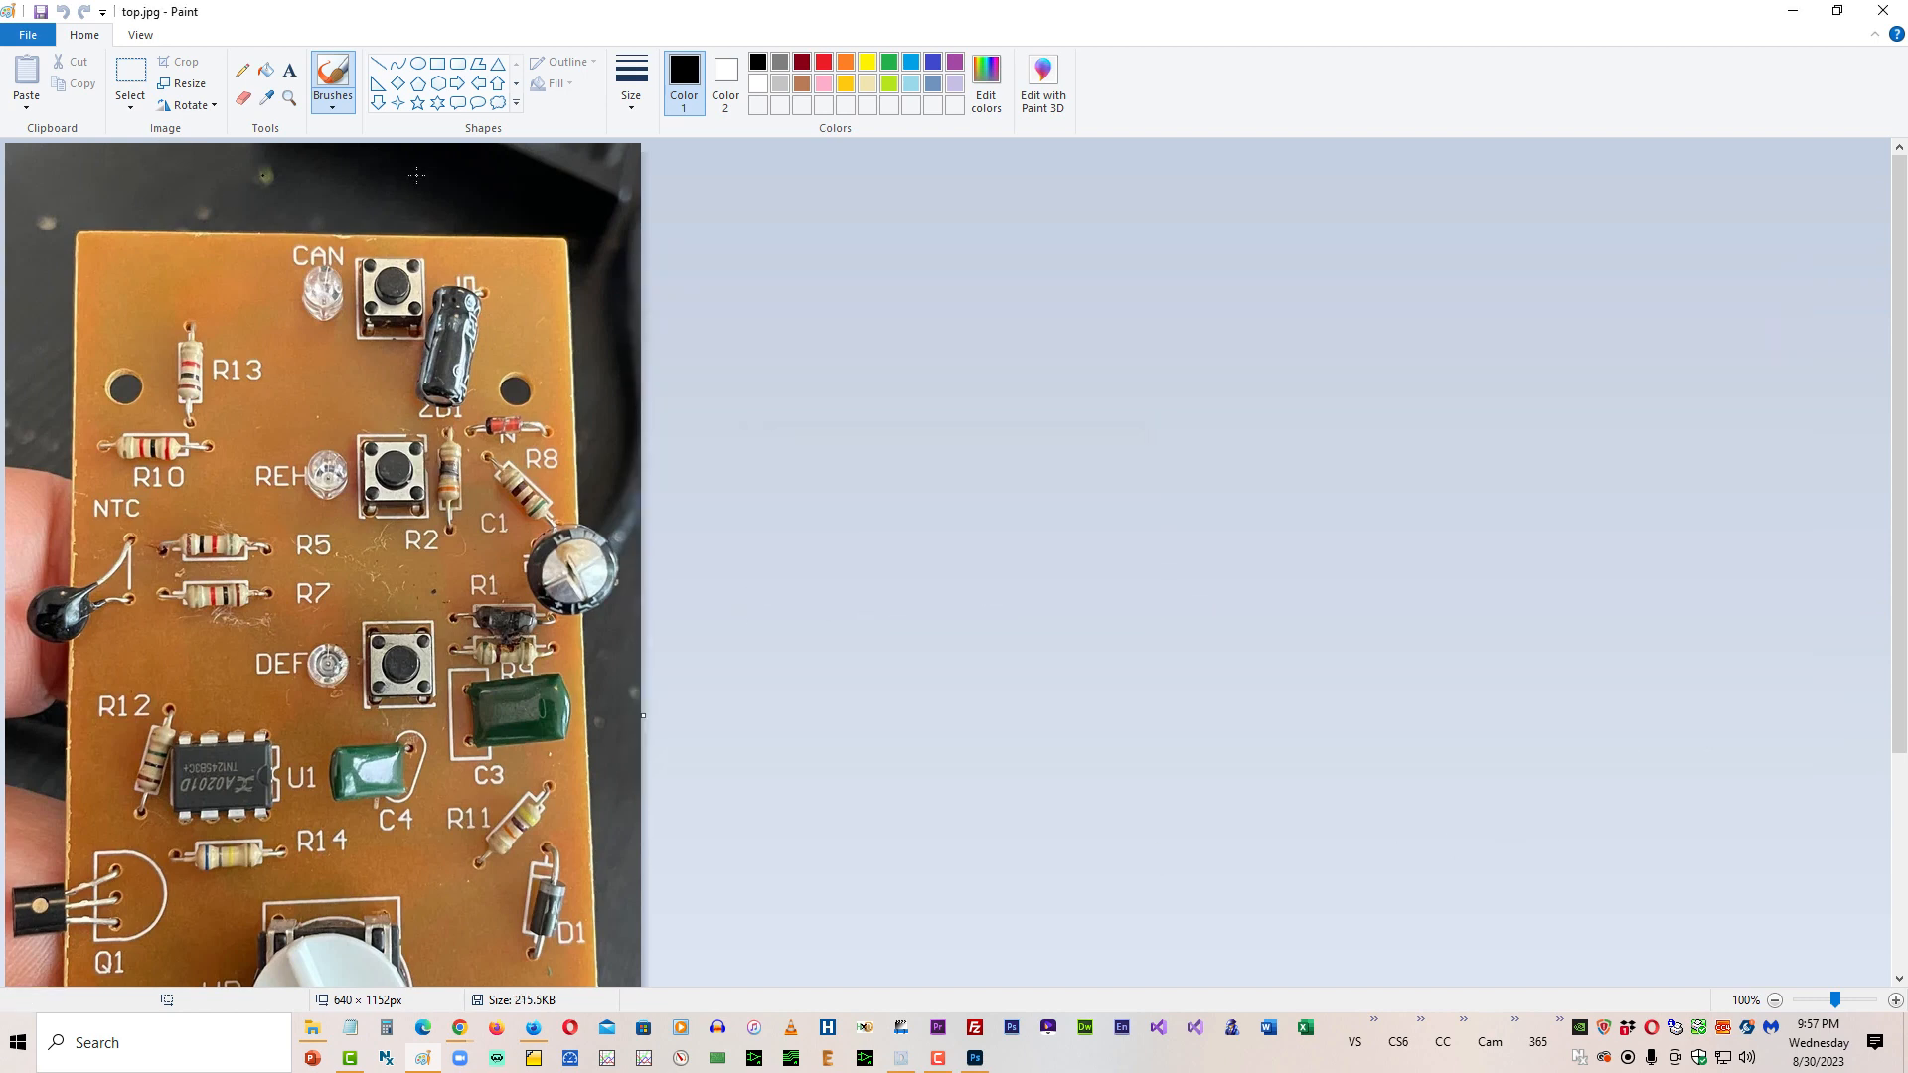
Step: Open bottom.webp from the Downloads folder
click(28, 35)
click(25, 112)
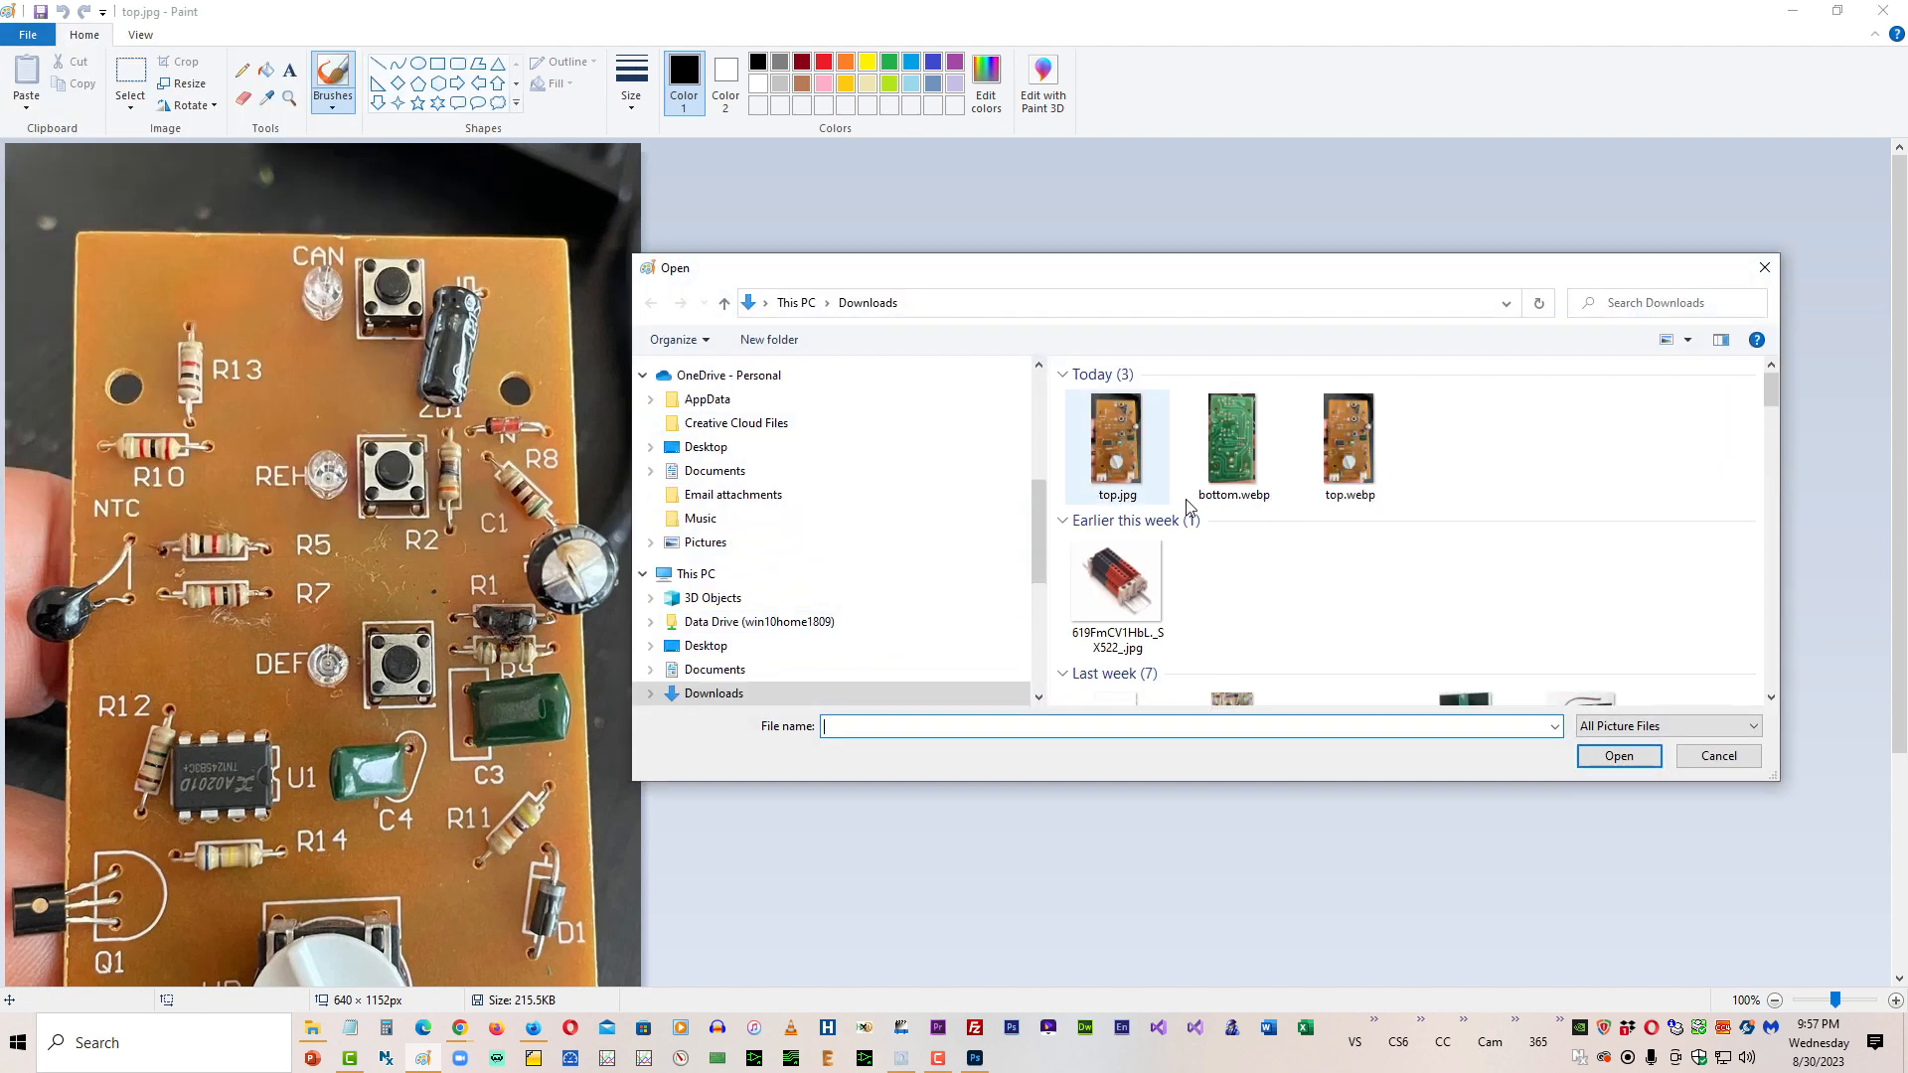
double_click(1225, 446)
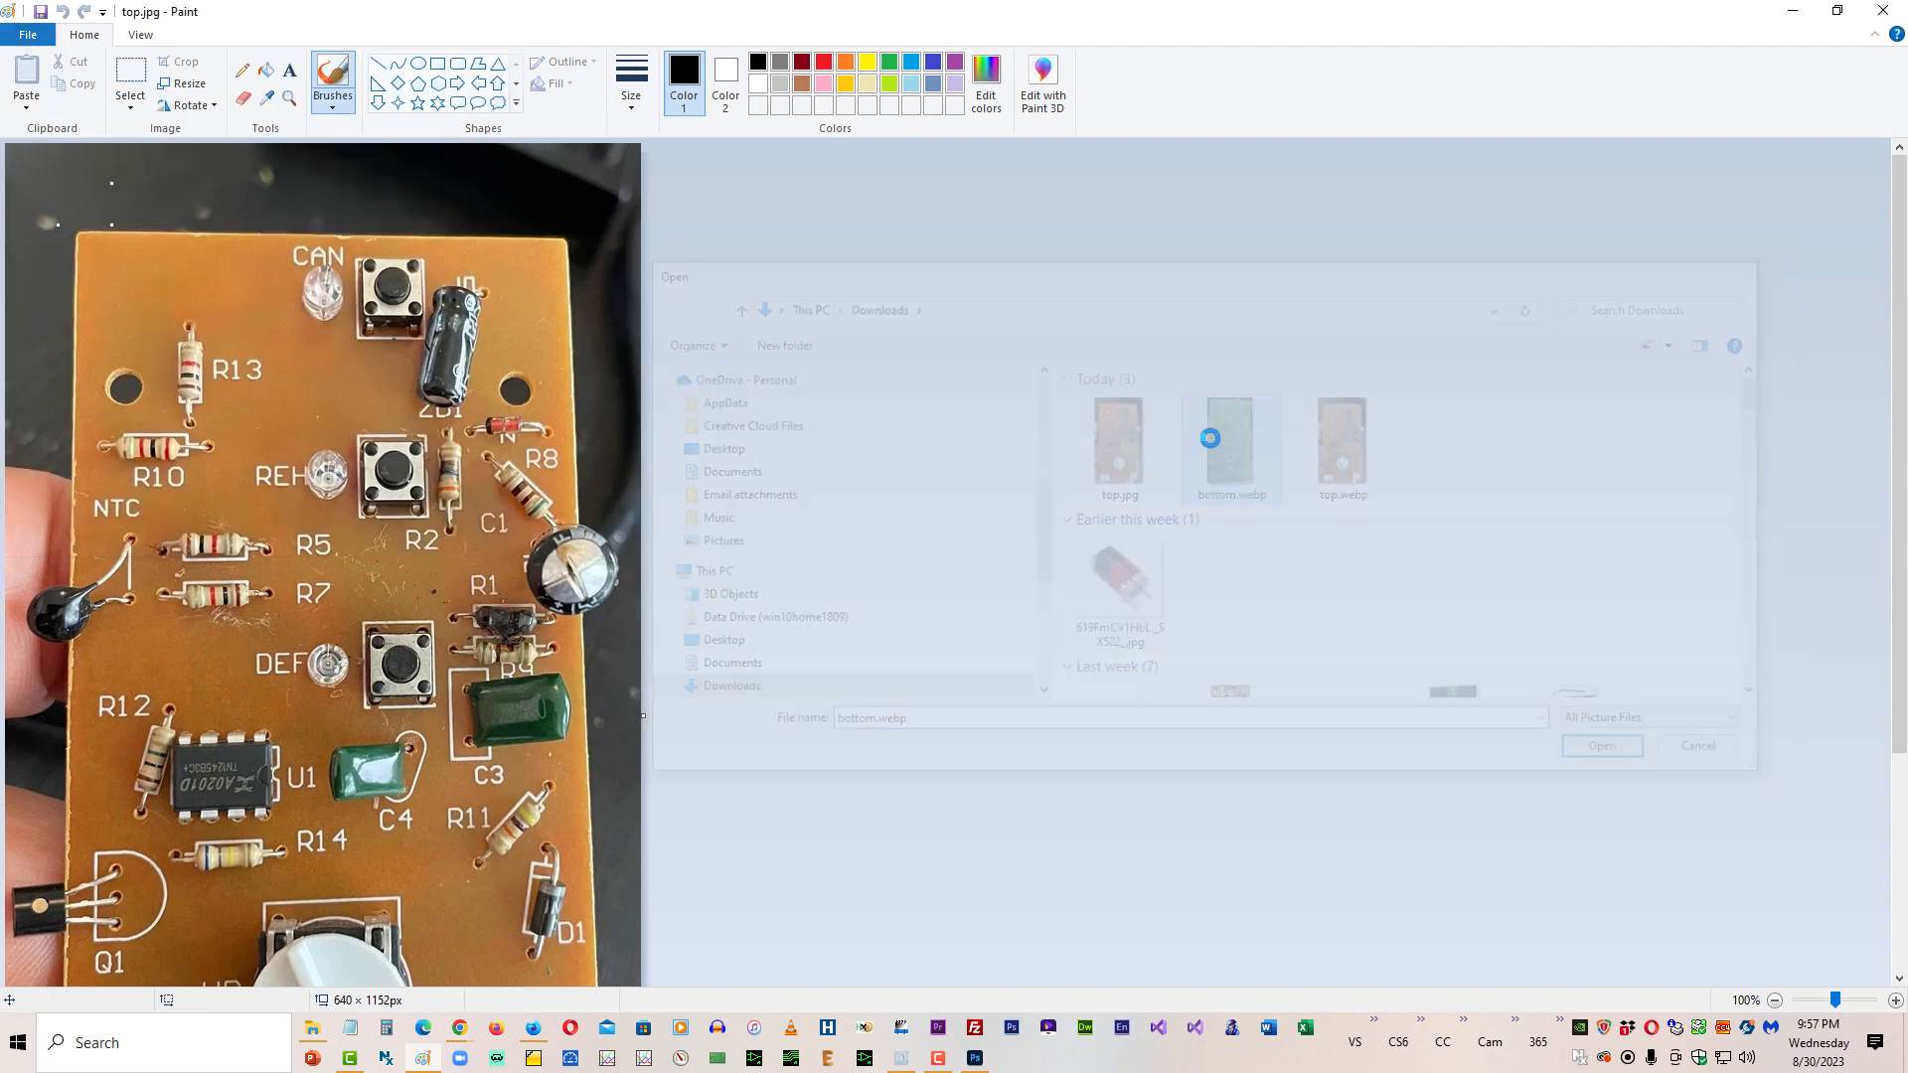
Step: Save the bottom board picture as a JPEG named bottom.jpg in Downloads and return to the Downloads folder in File Explorer
click(25, 38)
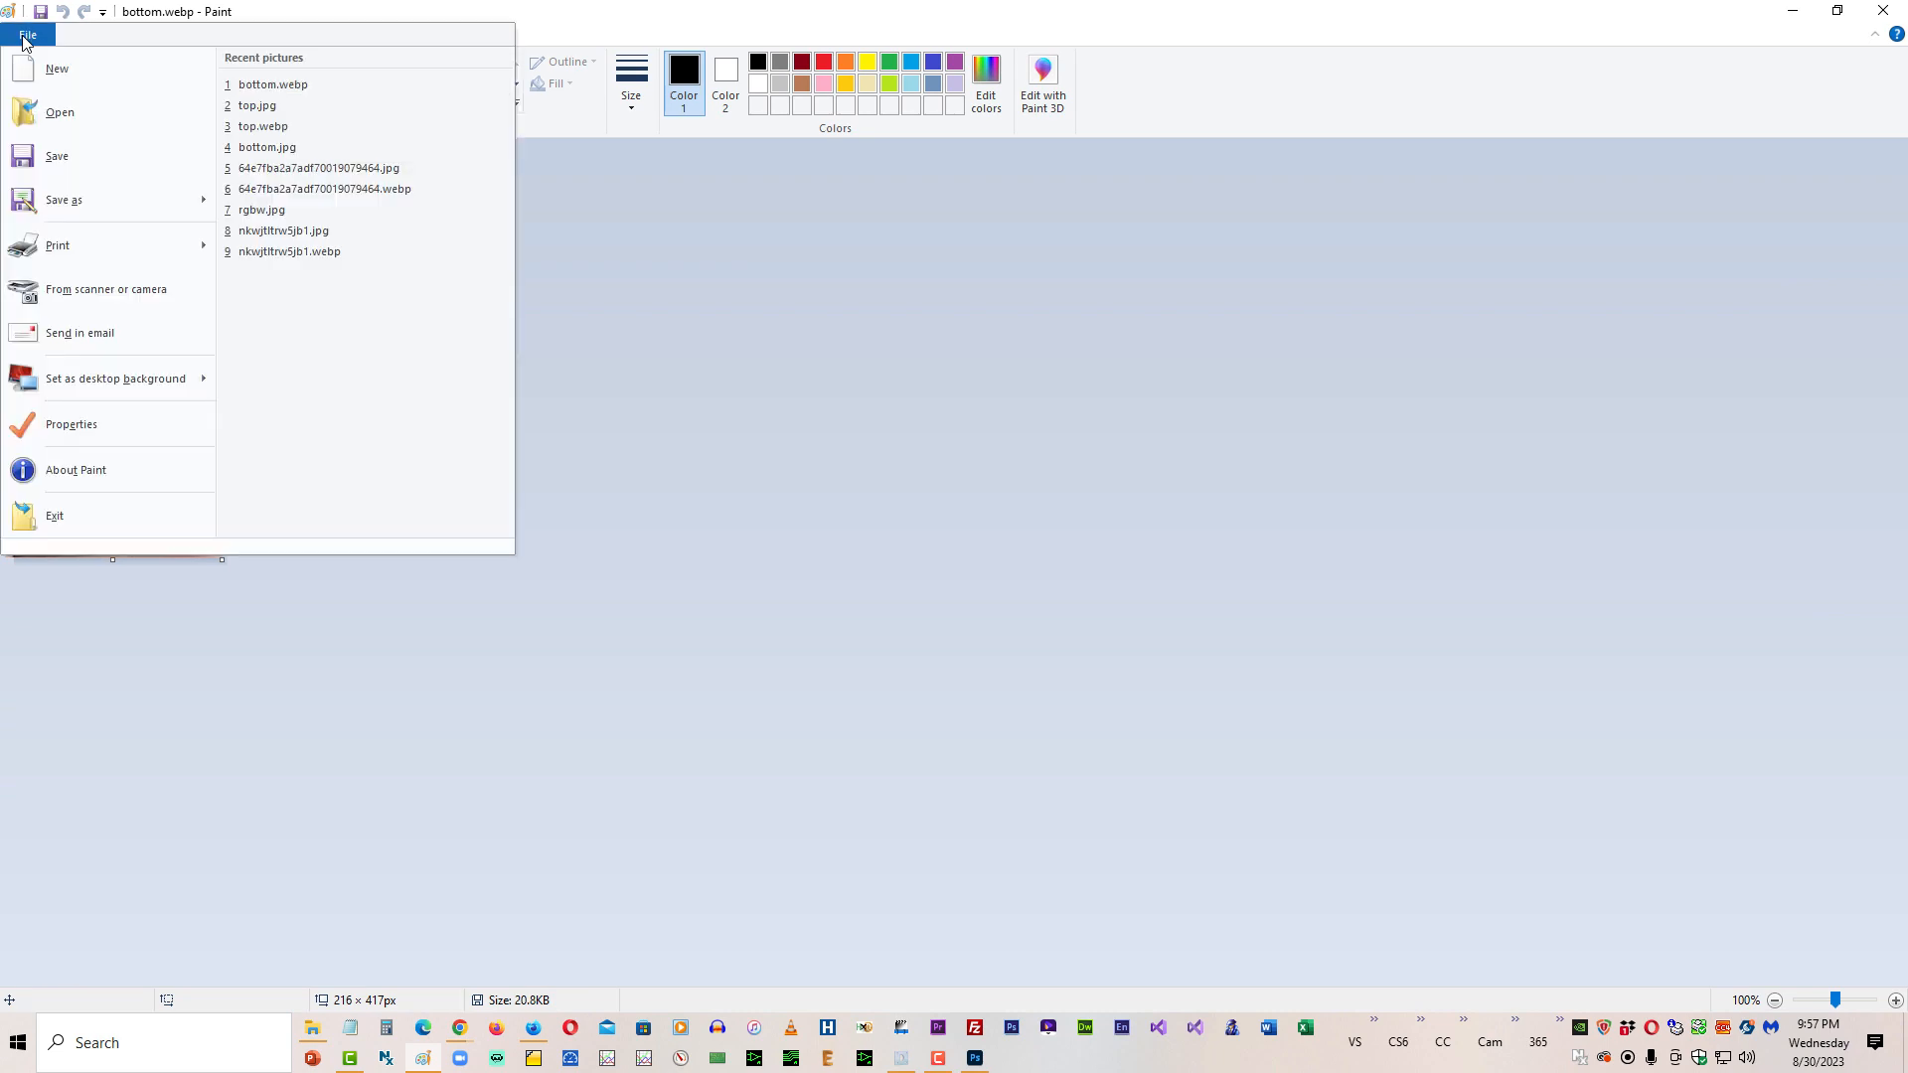
mouse_move(53, 215)
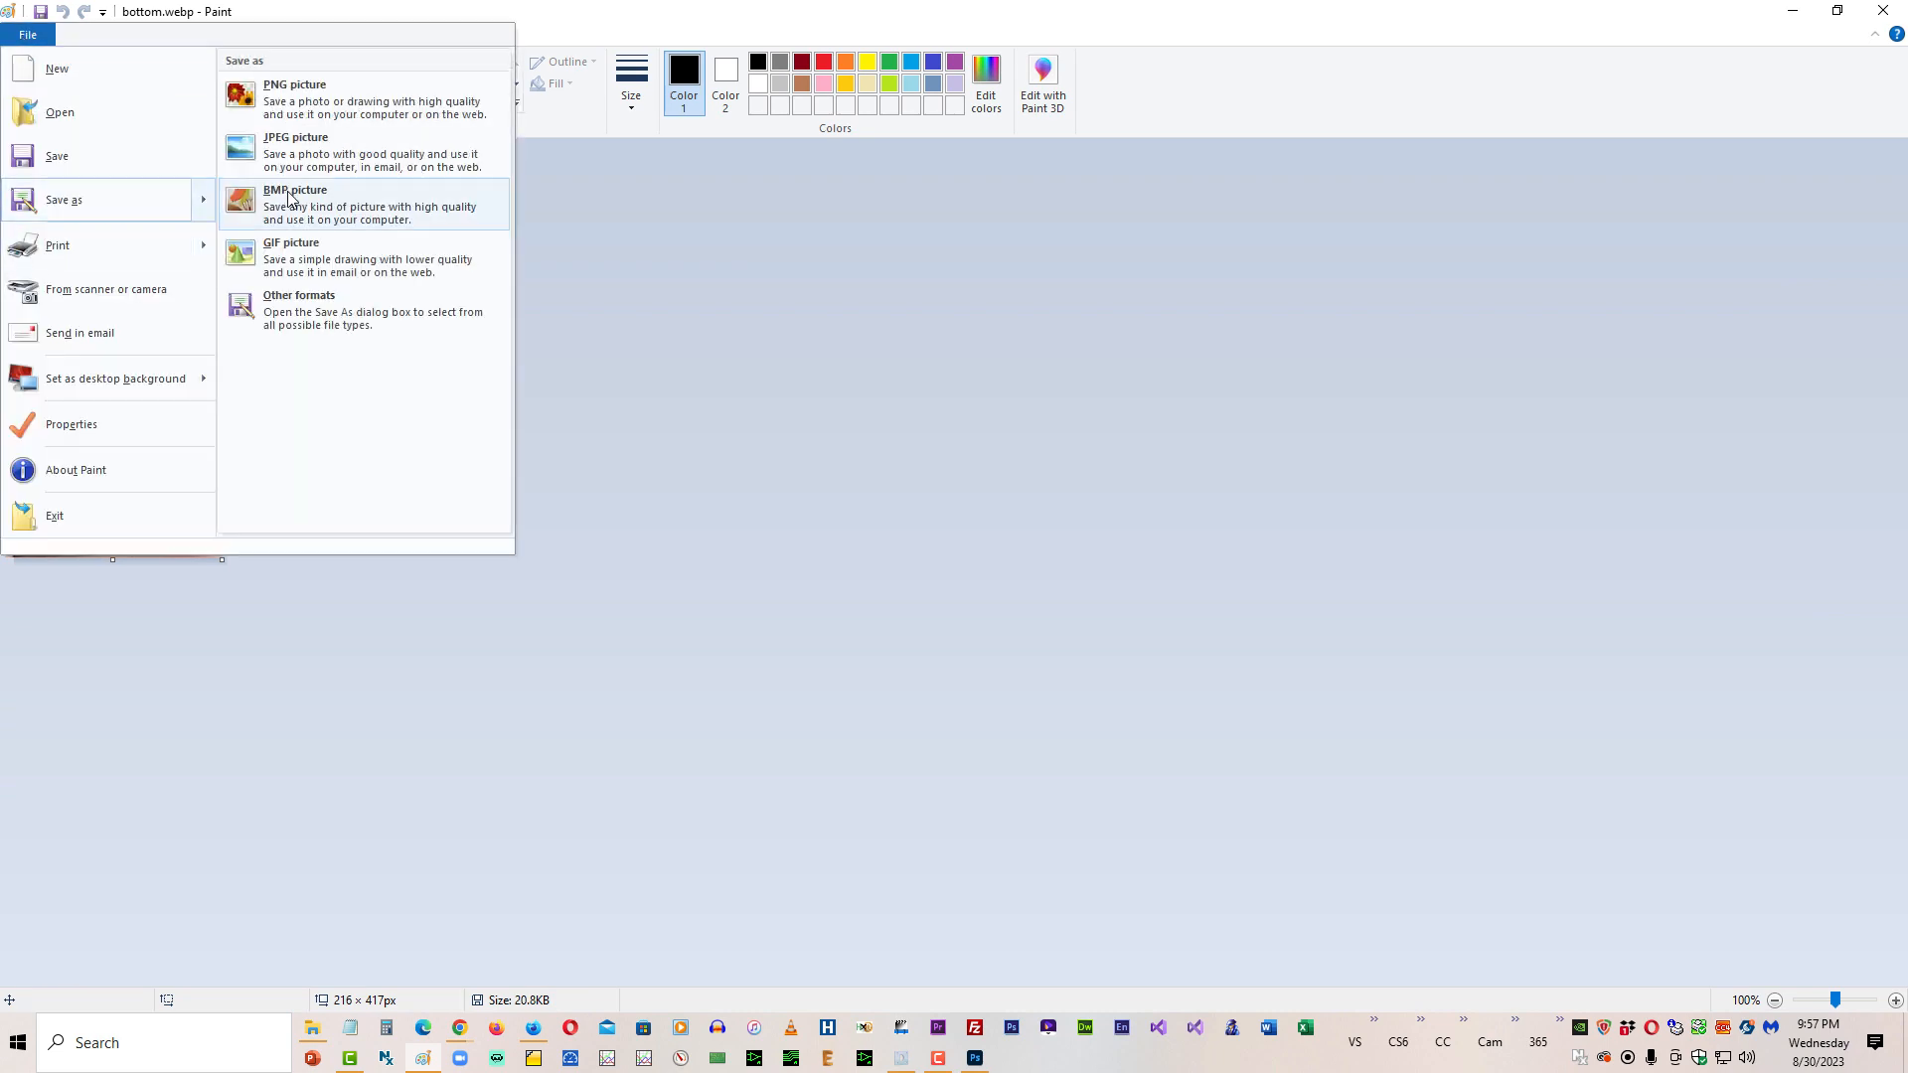
click(298, 141)
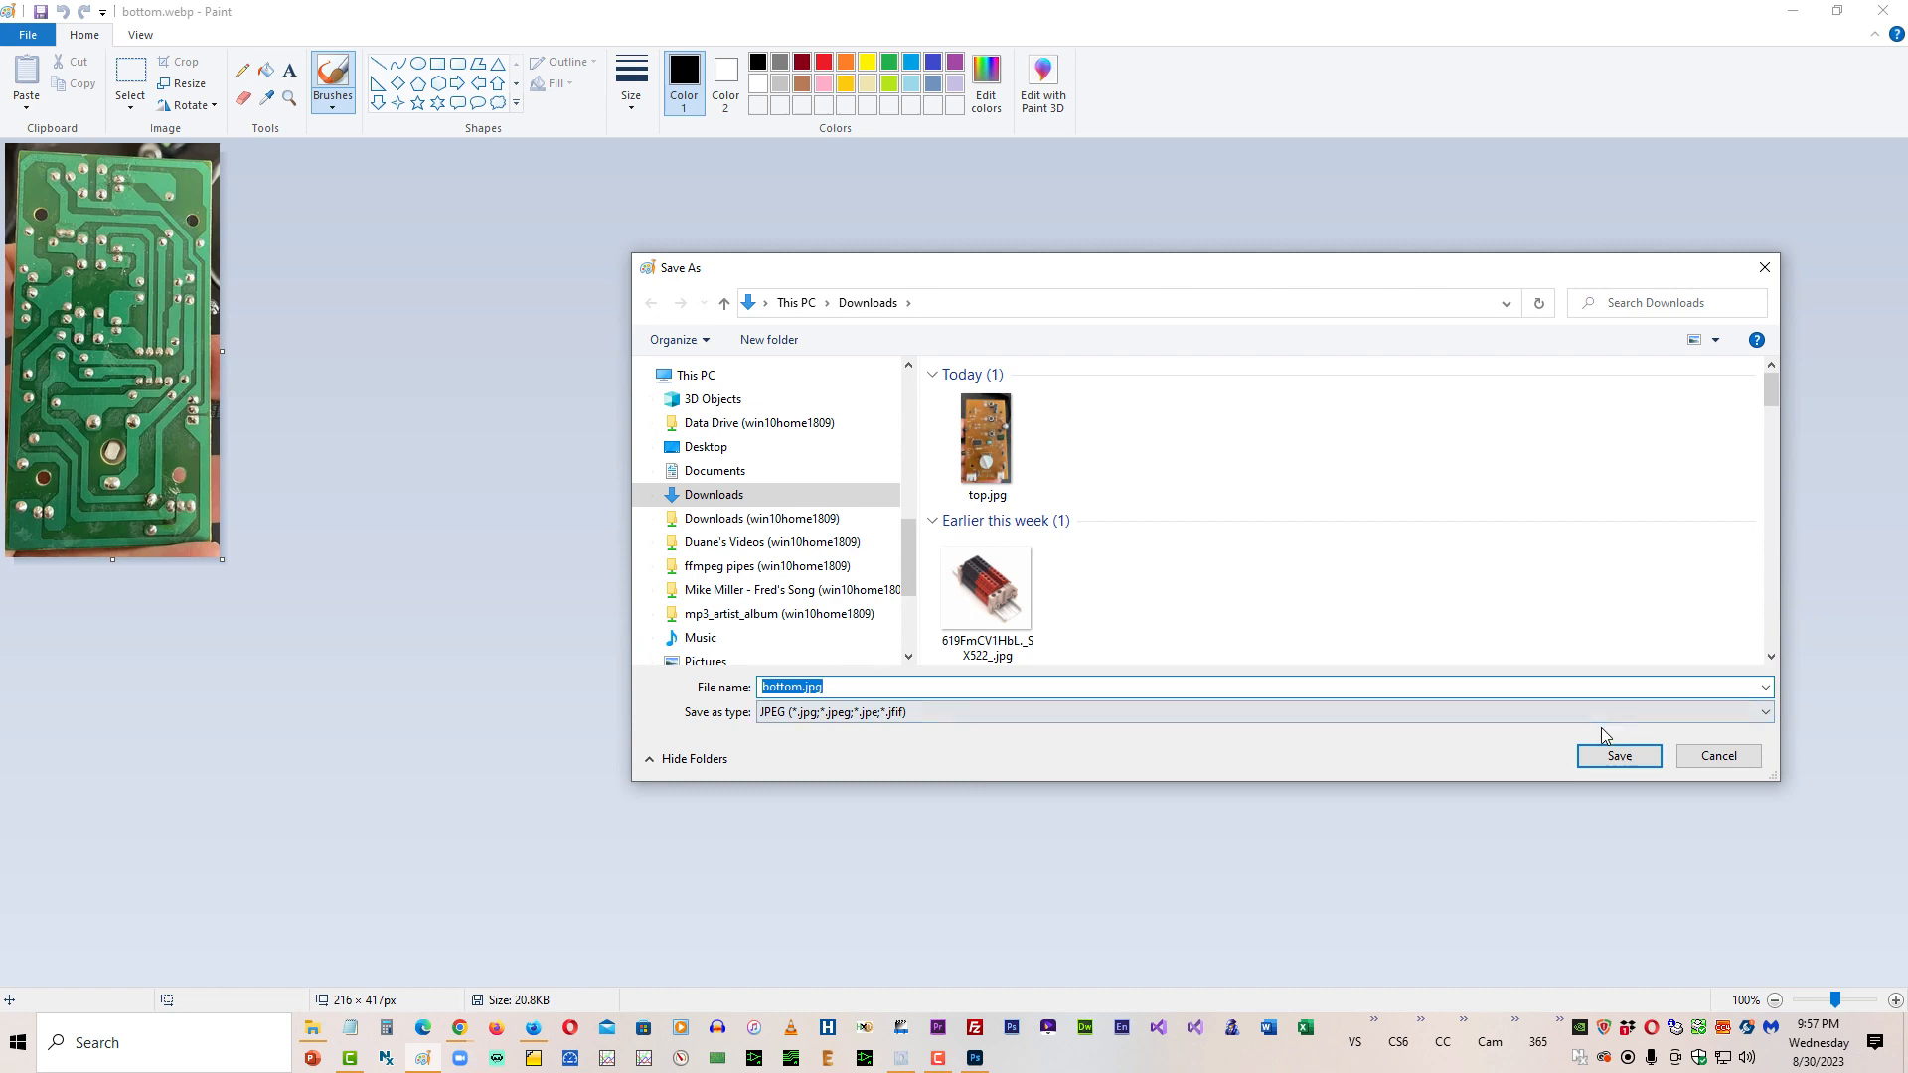
click(1616, 757)
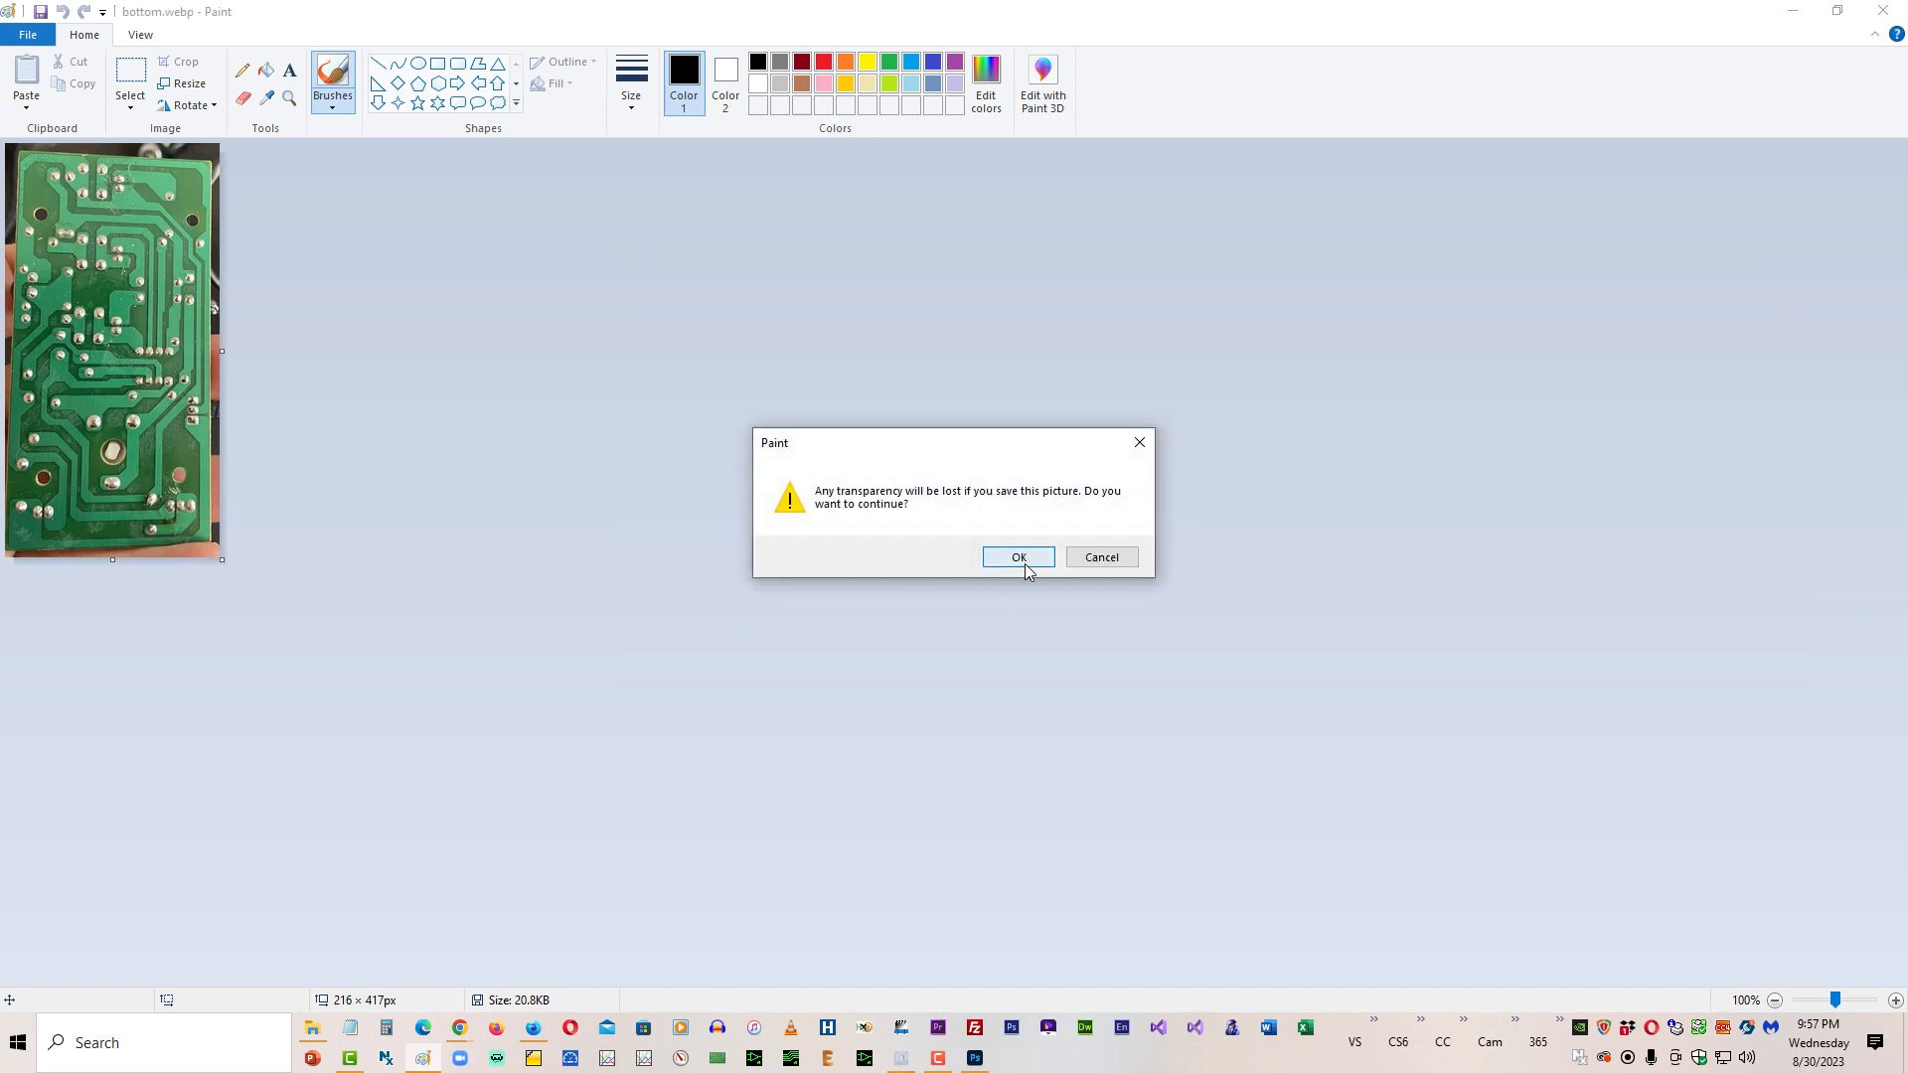
click(1020, 557)
click(1797, 8)
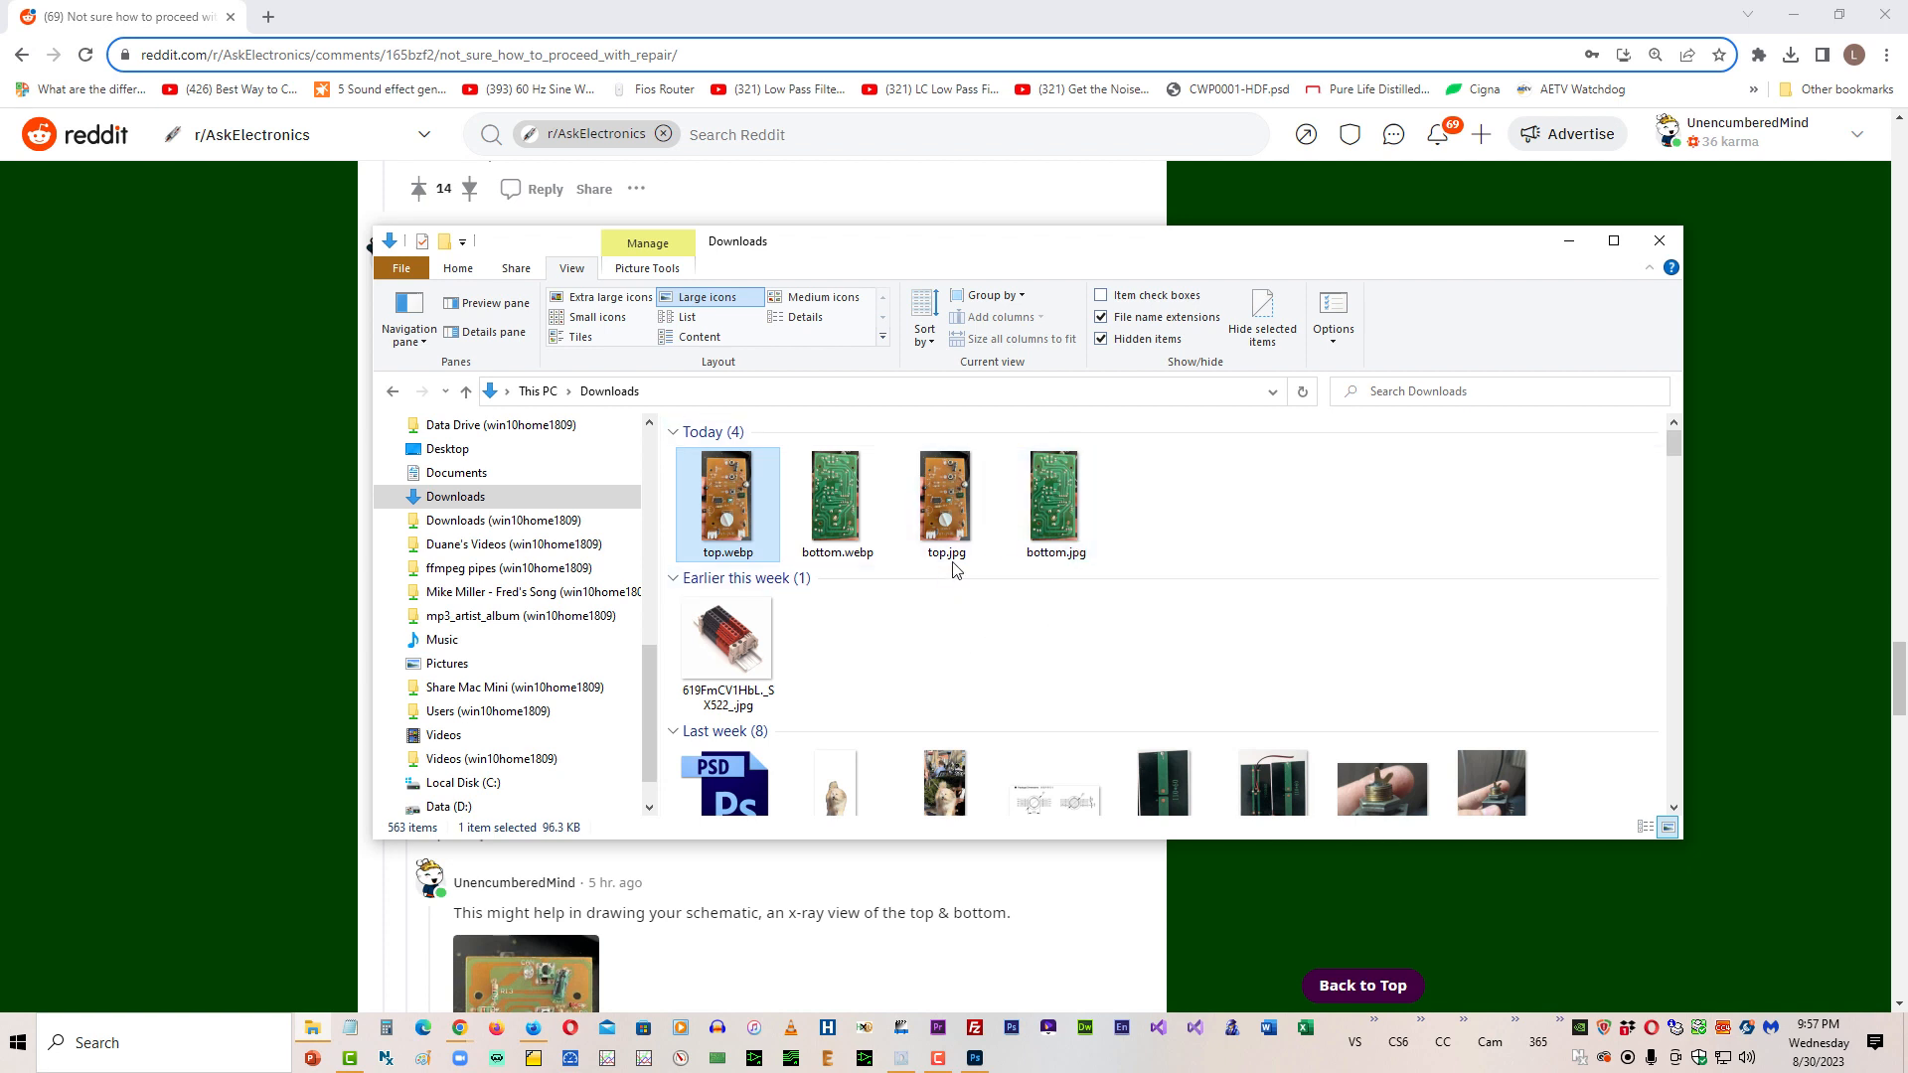
mouse_move(939, 505)
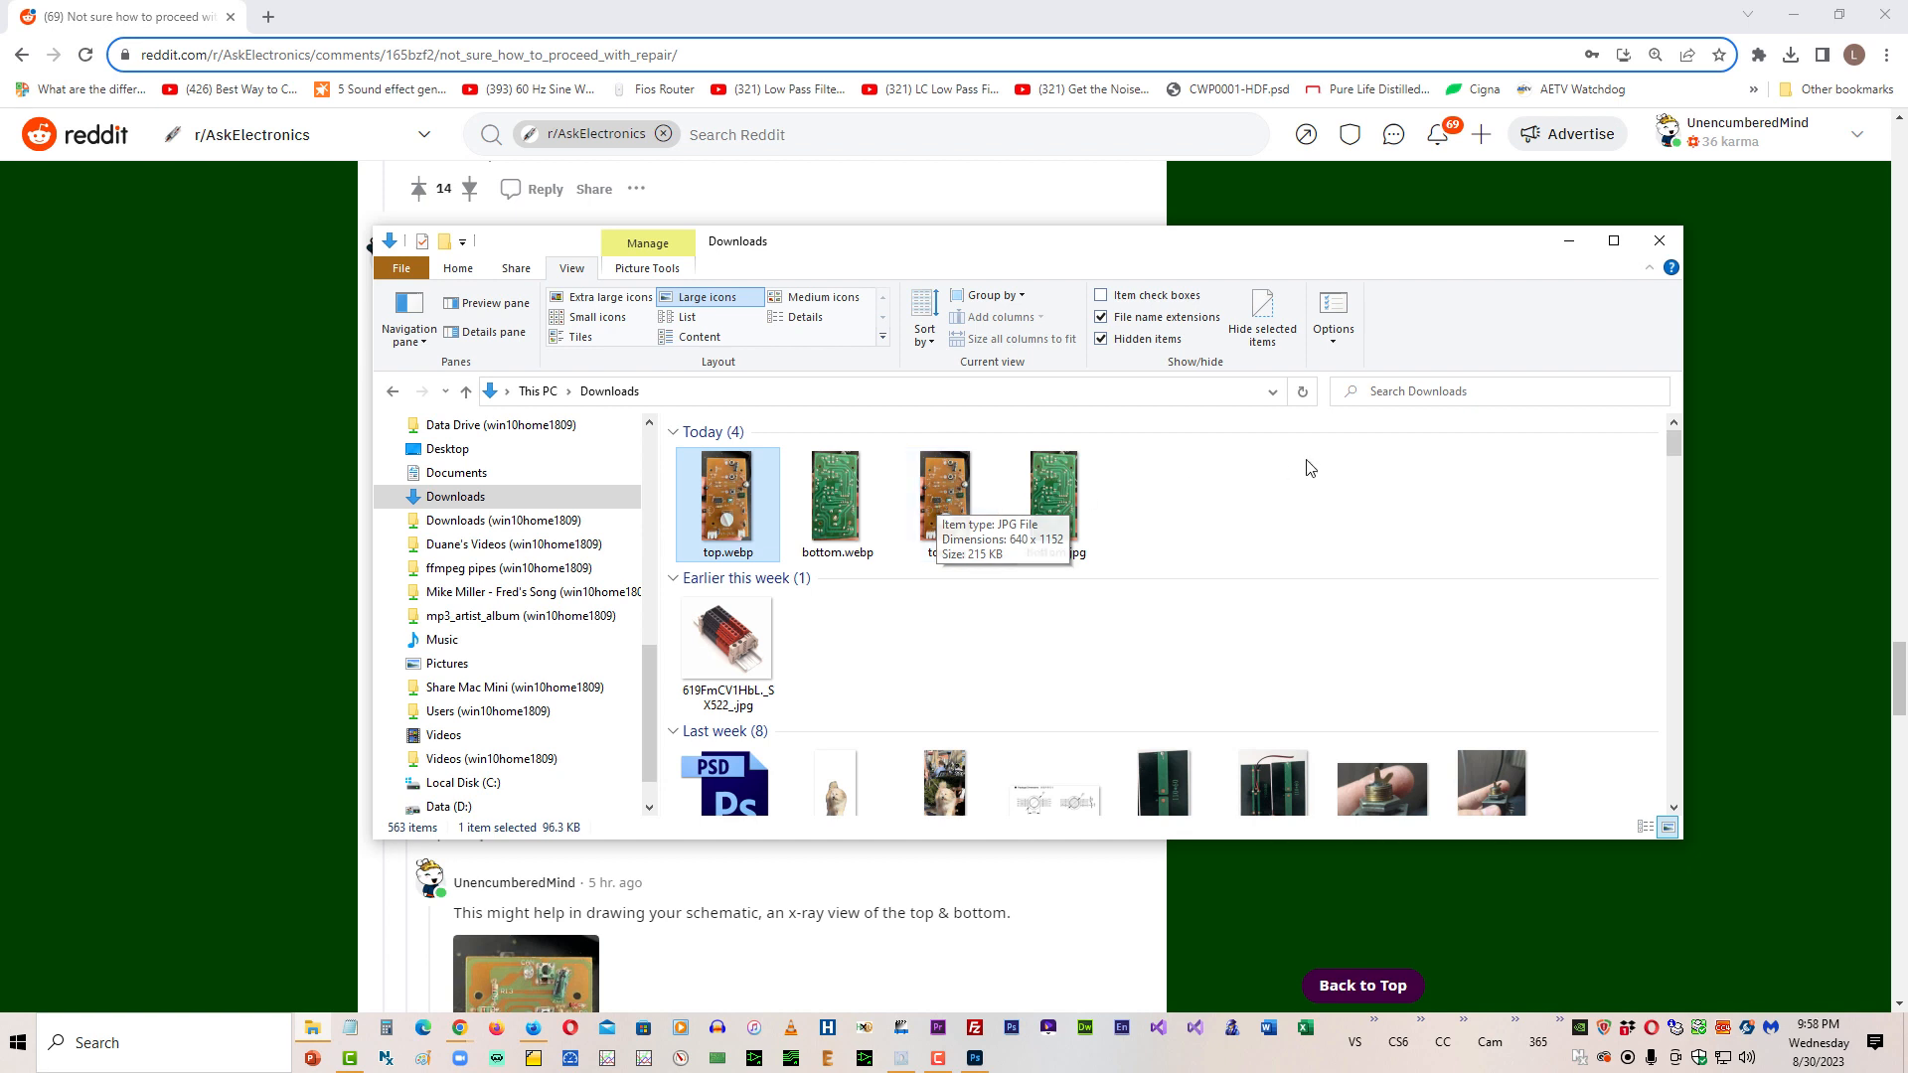
Step: Switch to Photoshop and open bottom.jpg from the Downloads folder
mouse_move(1054, 494)
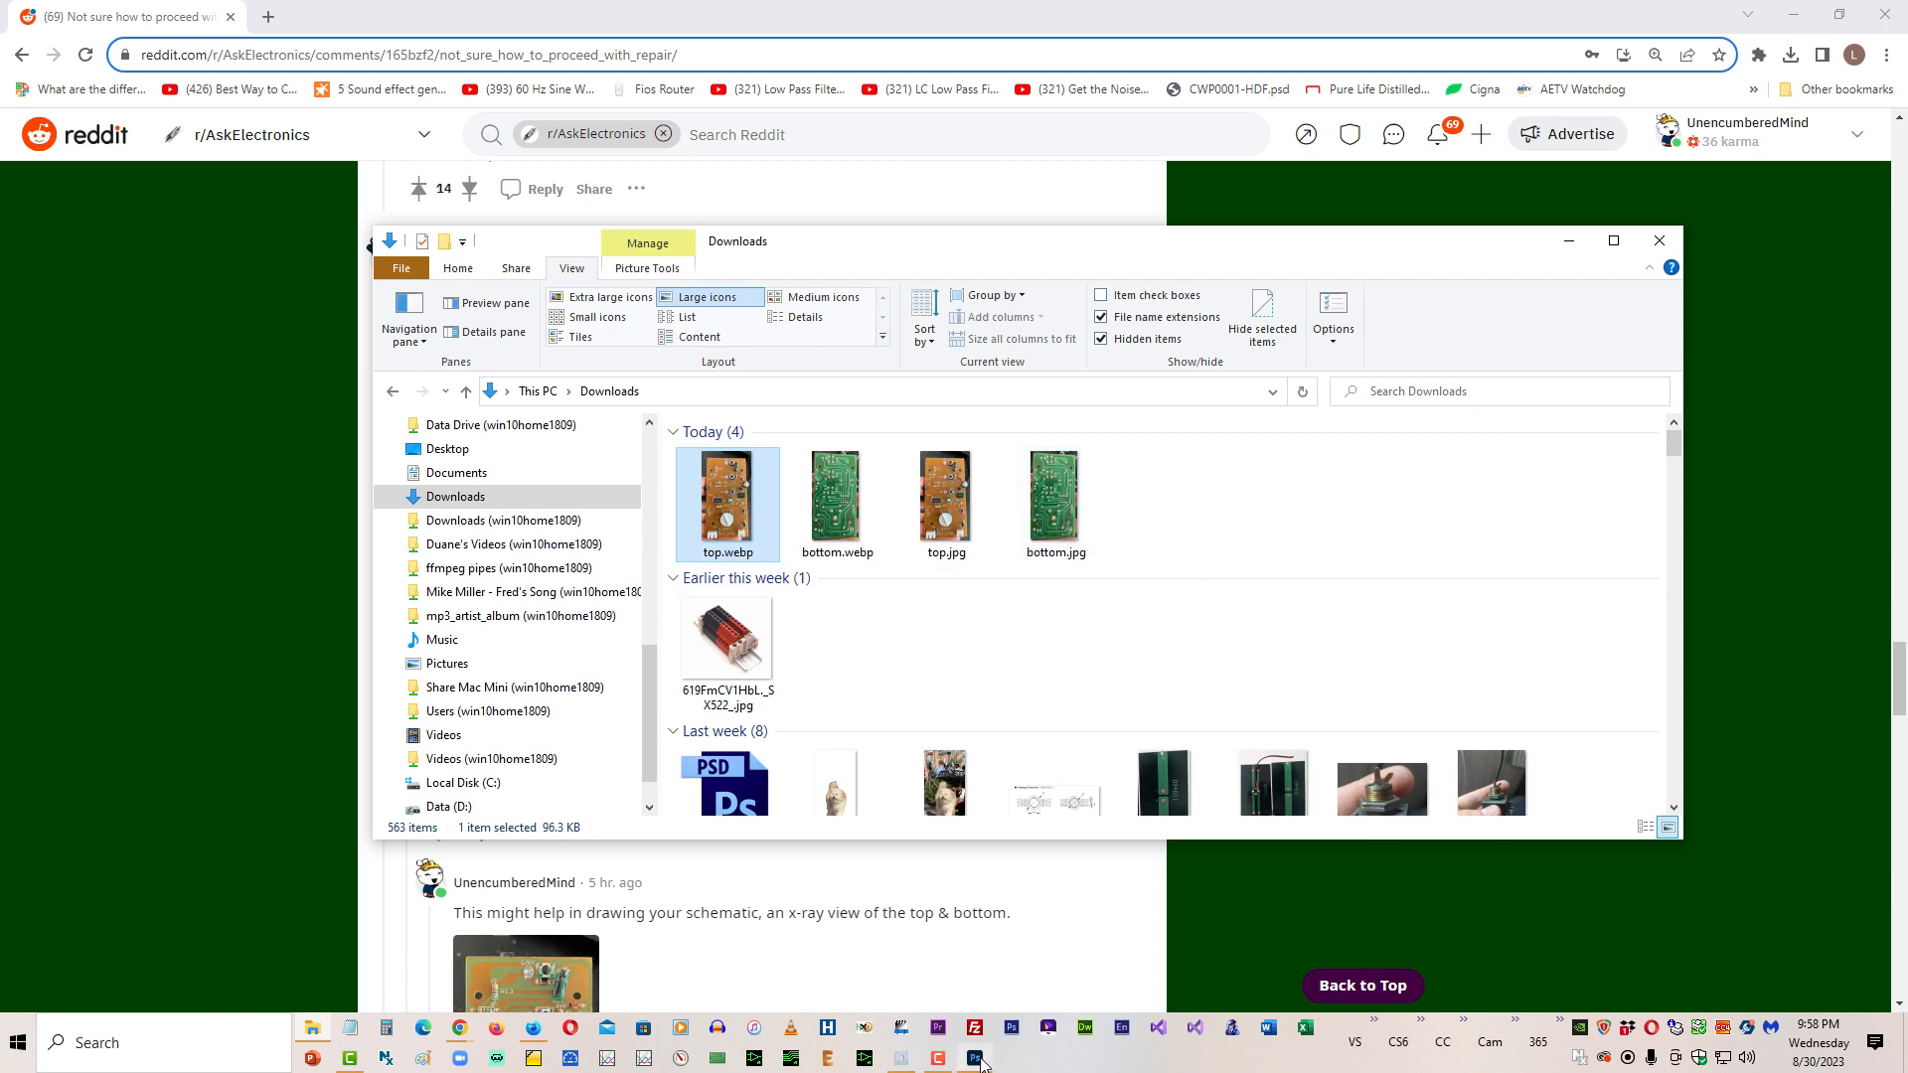
mouse_move(984, 1059)
click(973, 999)
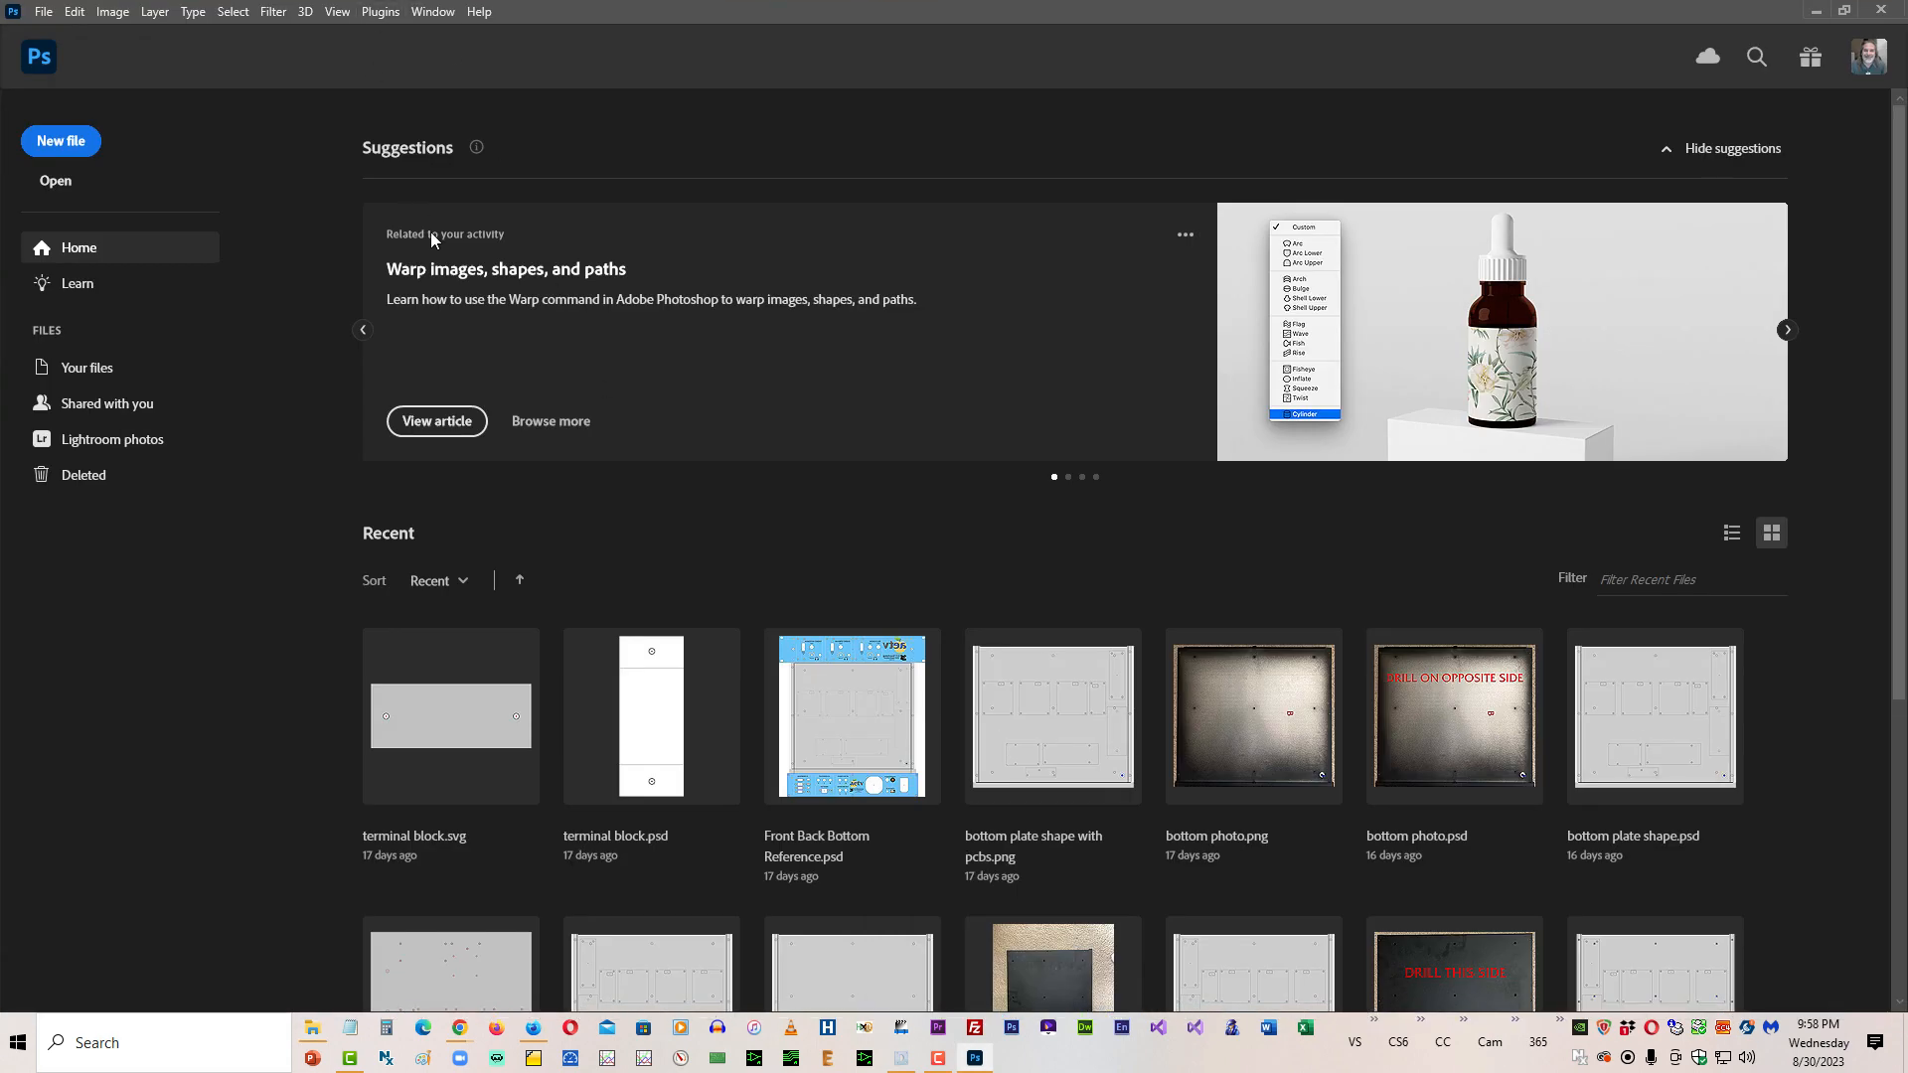
click(43, 12)
click(56, 53)
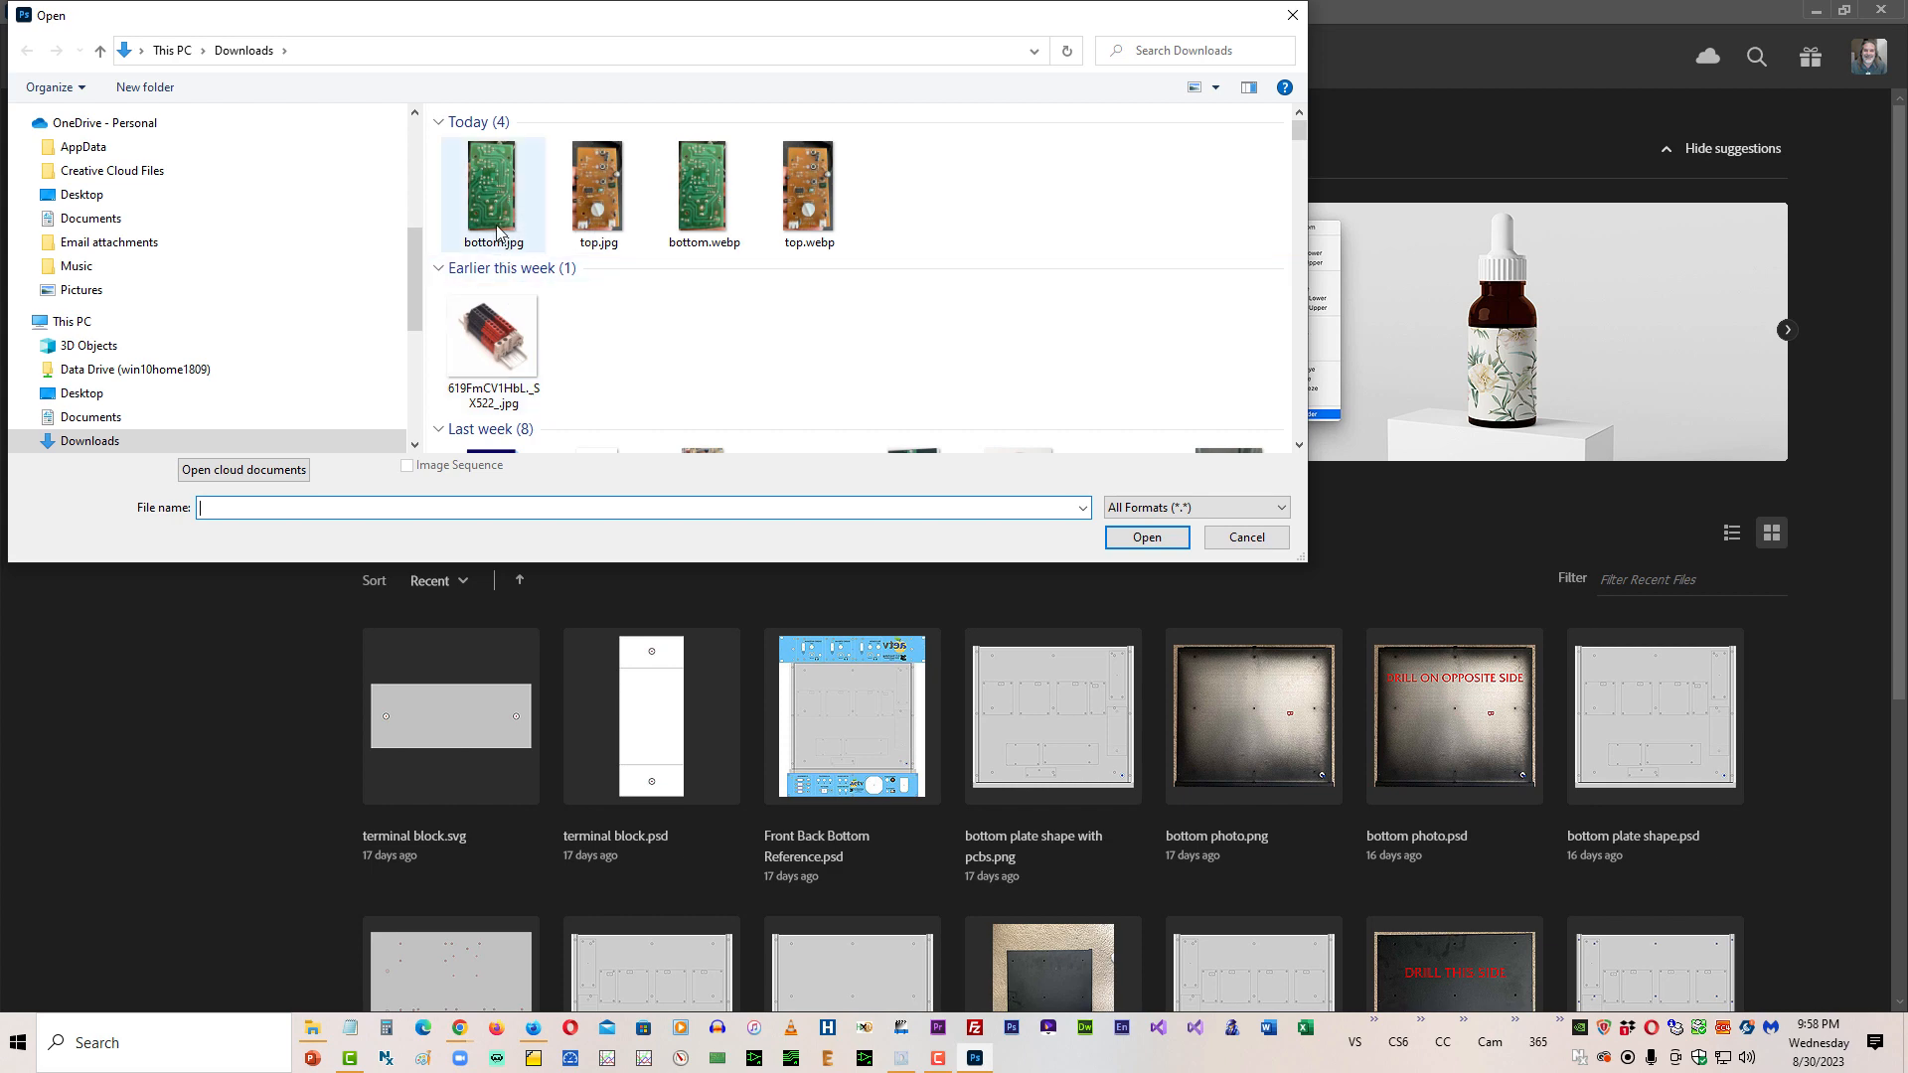
double_click(484, 174)
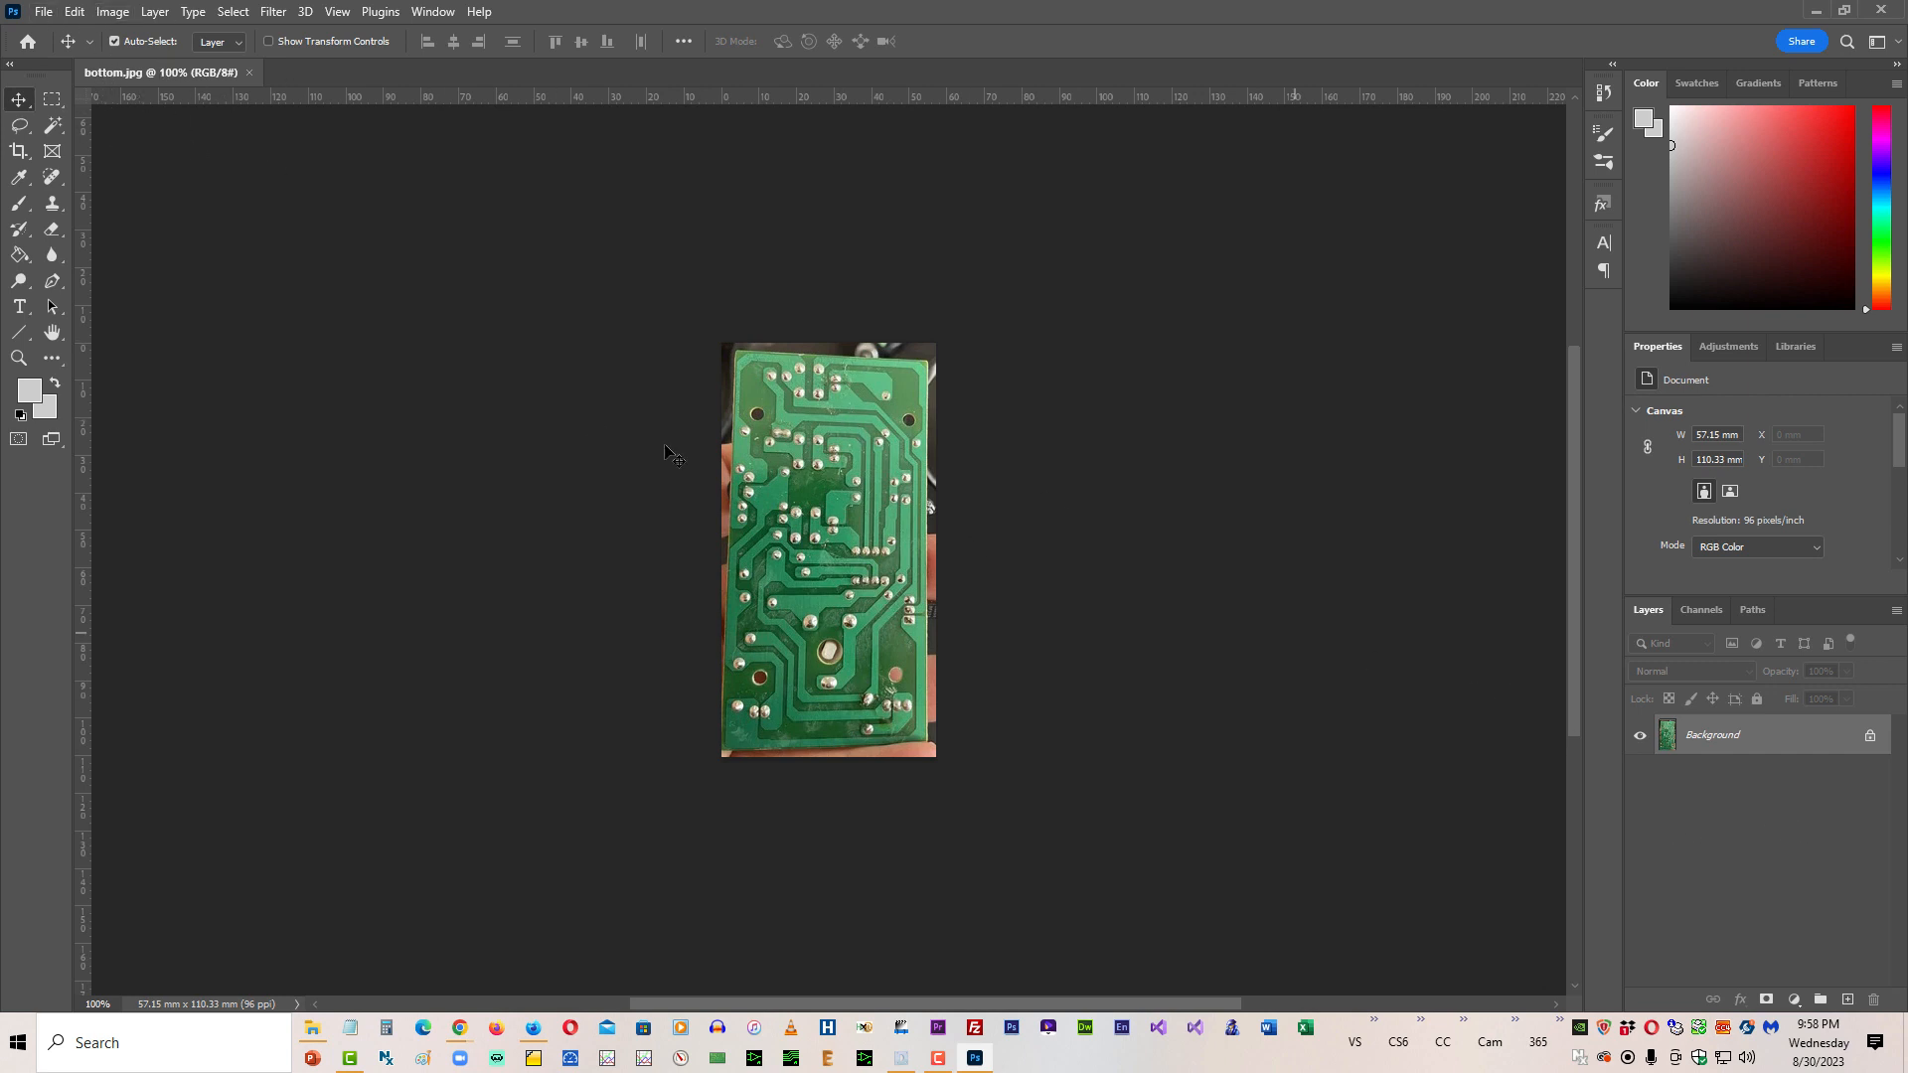
Step: Flip the canvas of the bottom board image horizontally
click(111, 12)
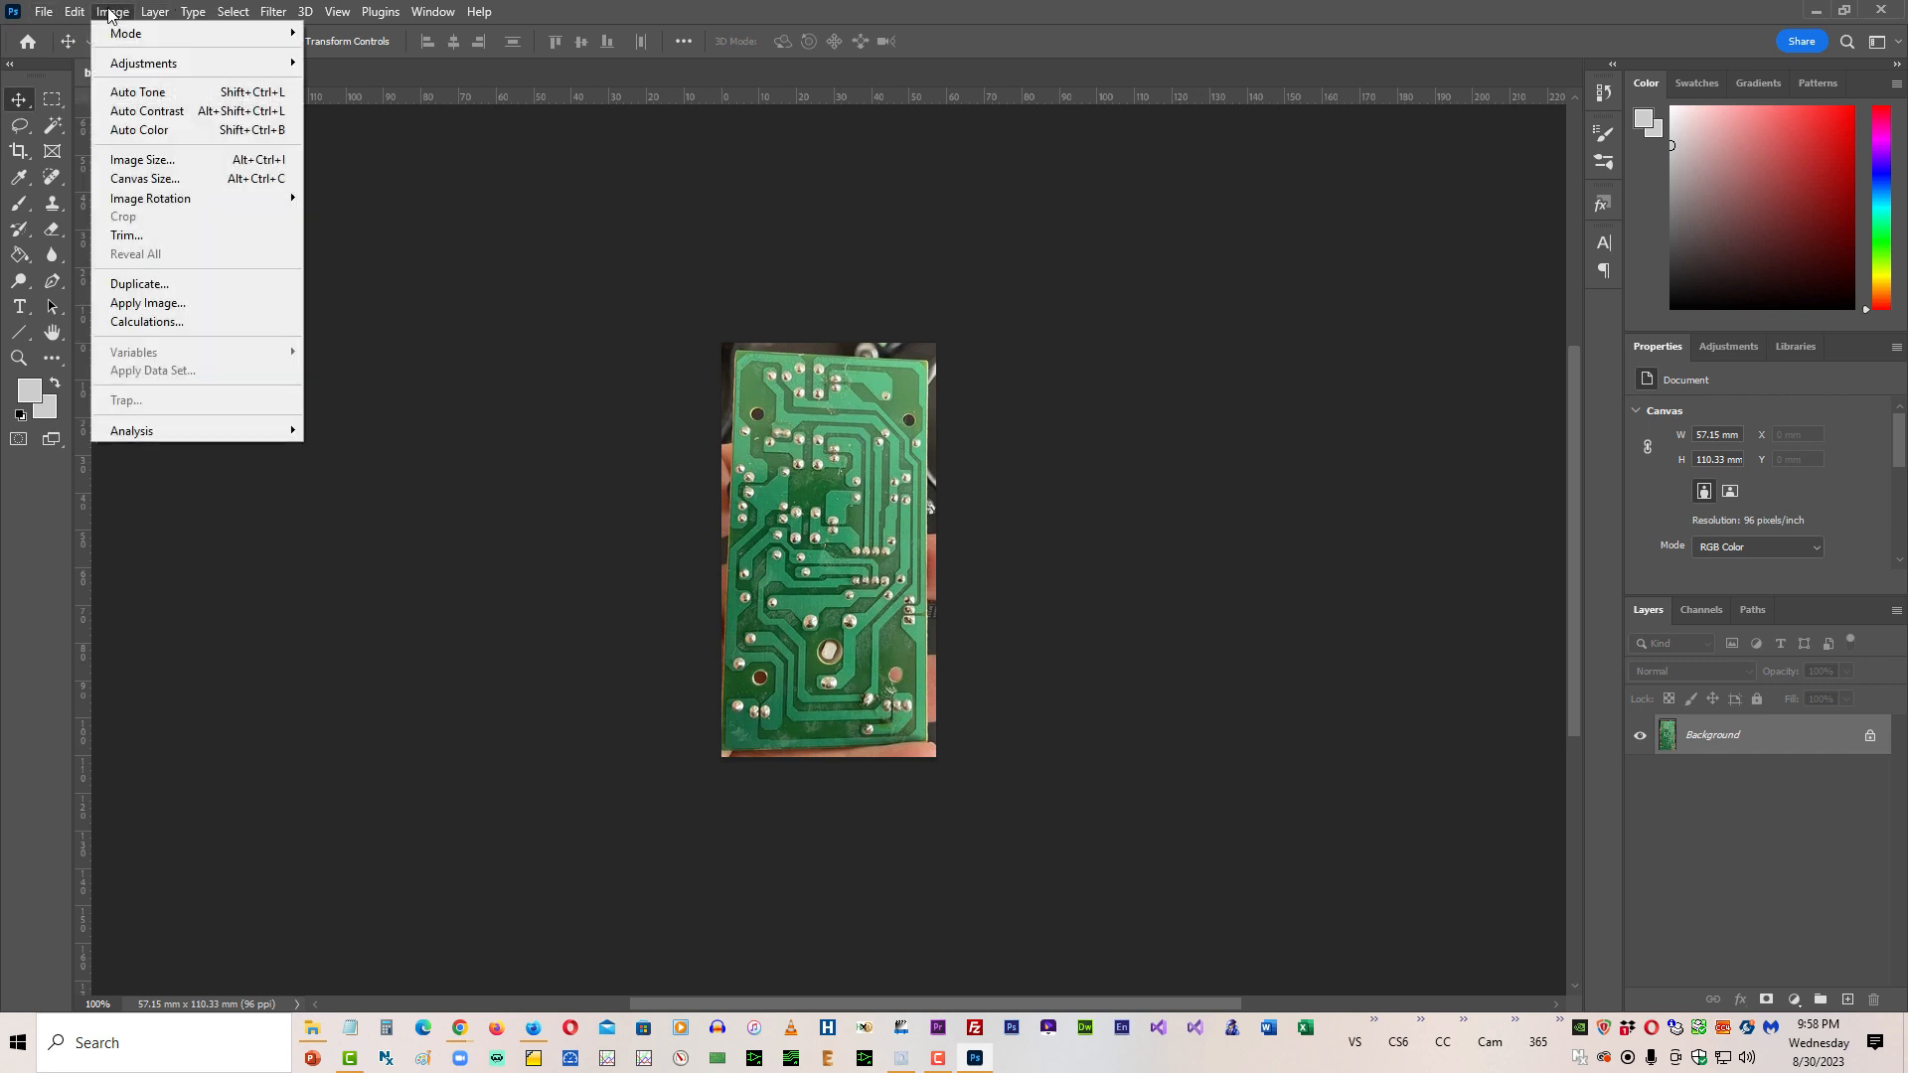
mouse_move(147, 199)
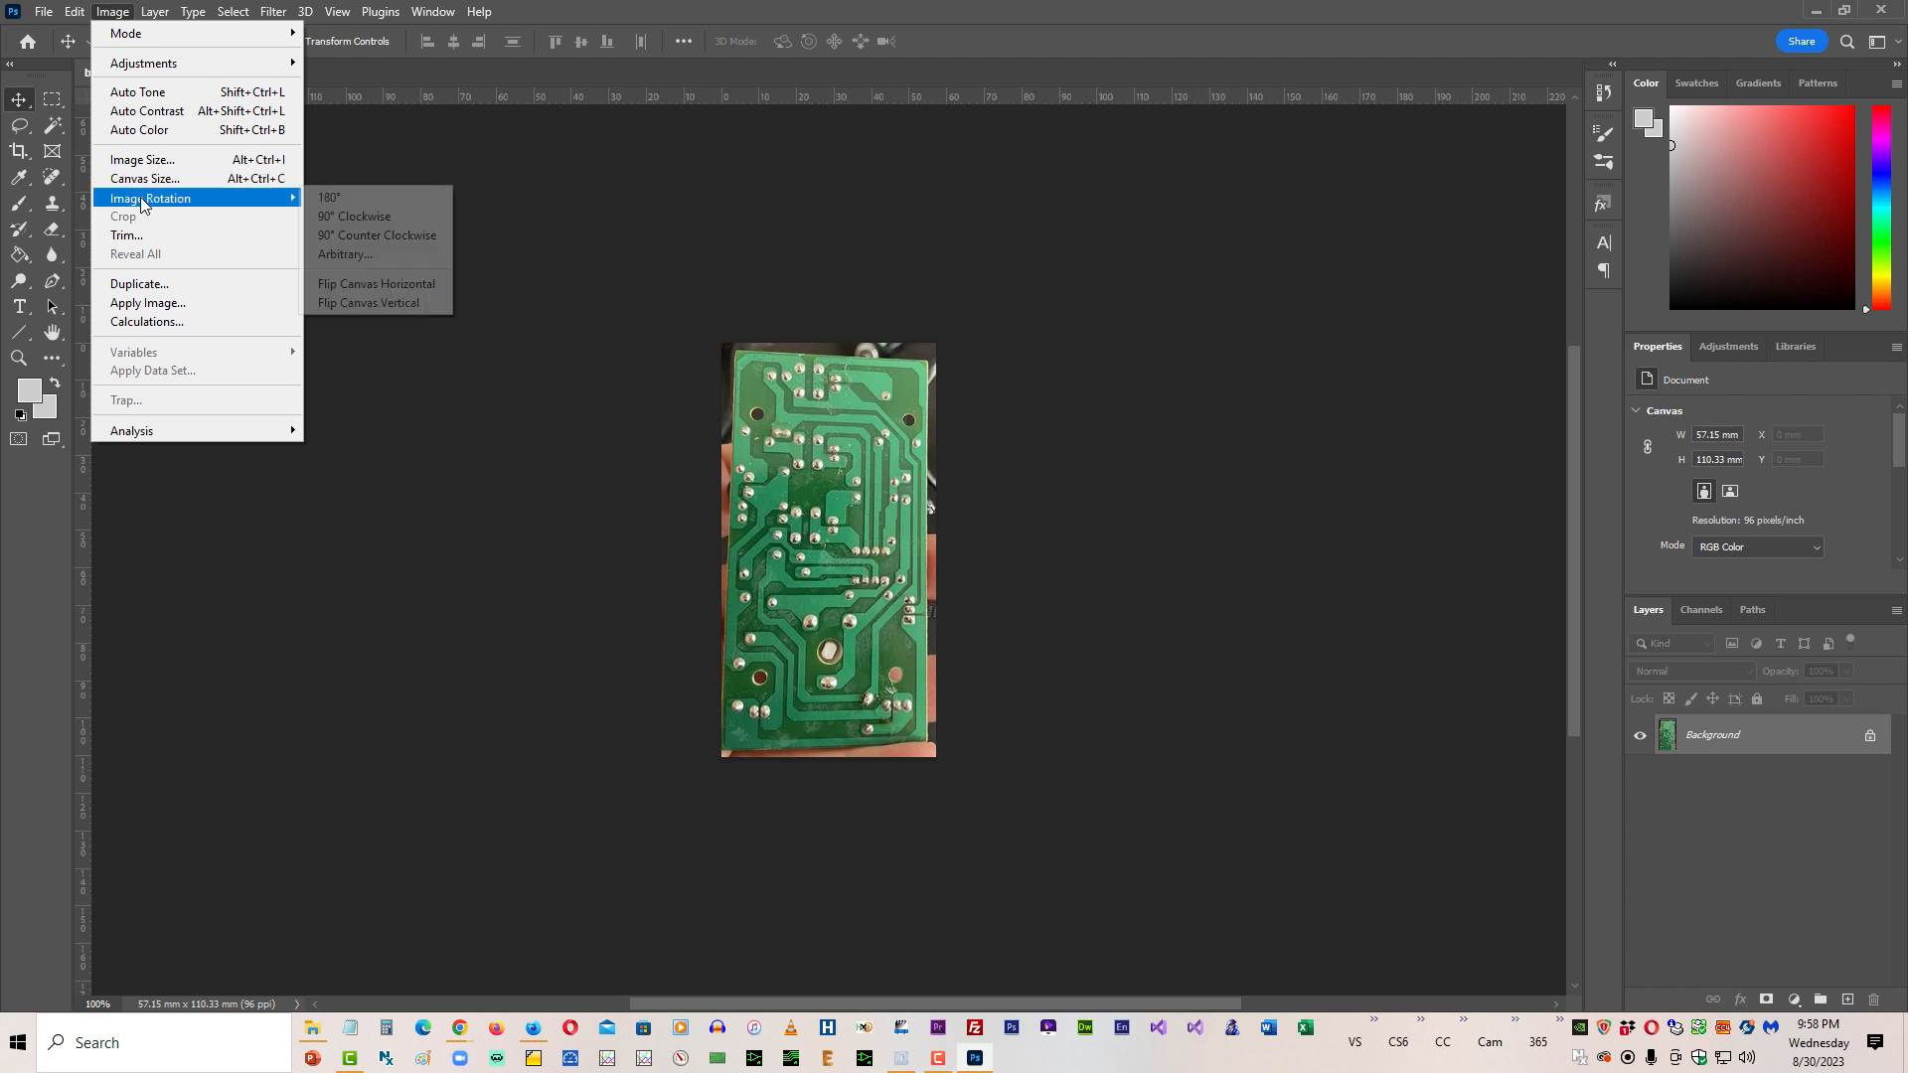
click(321, 286)
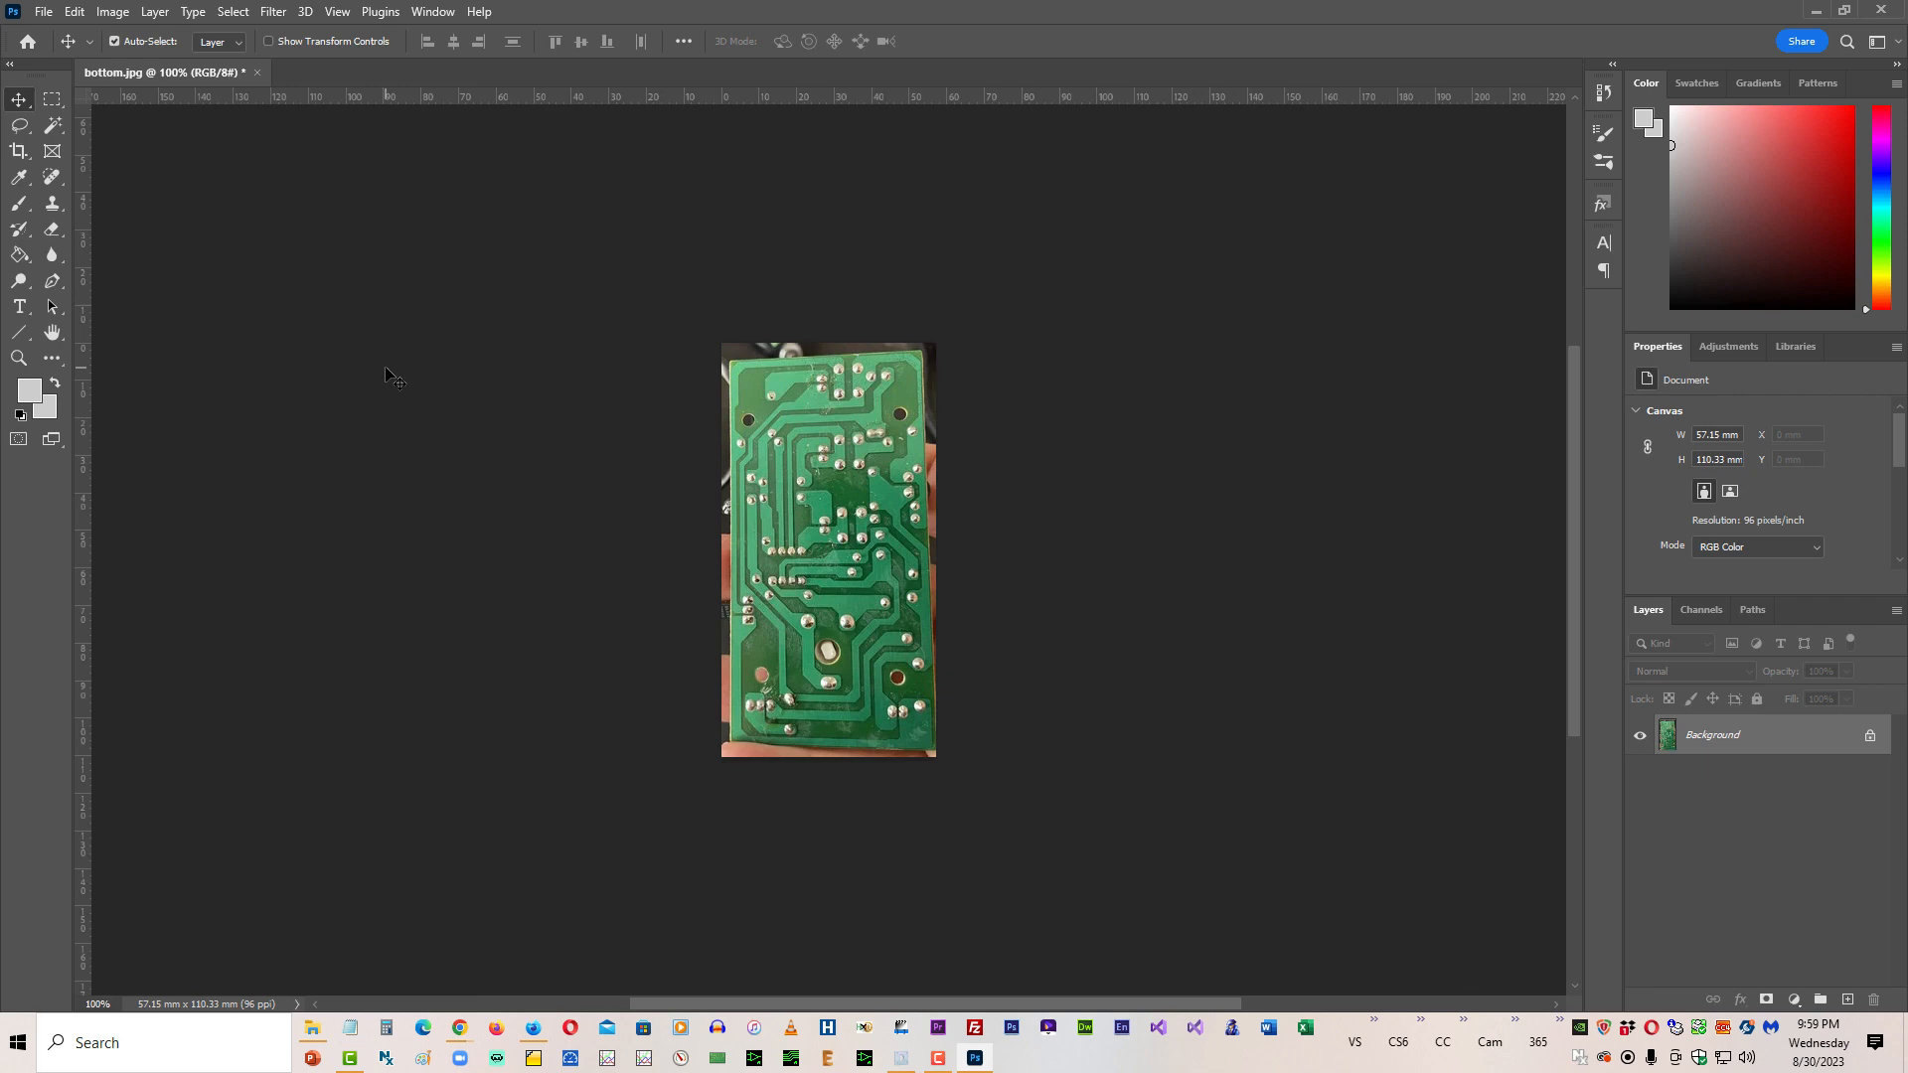
Step: Save the mirrored image in Downloads as bottom flipped horiz.jpg at JPEG quality 12 (Maximum), and close it
click(43, 12)
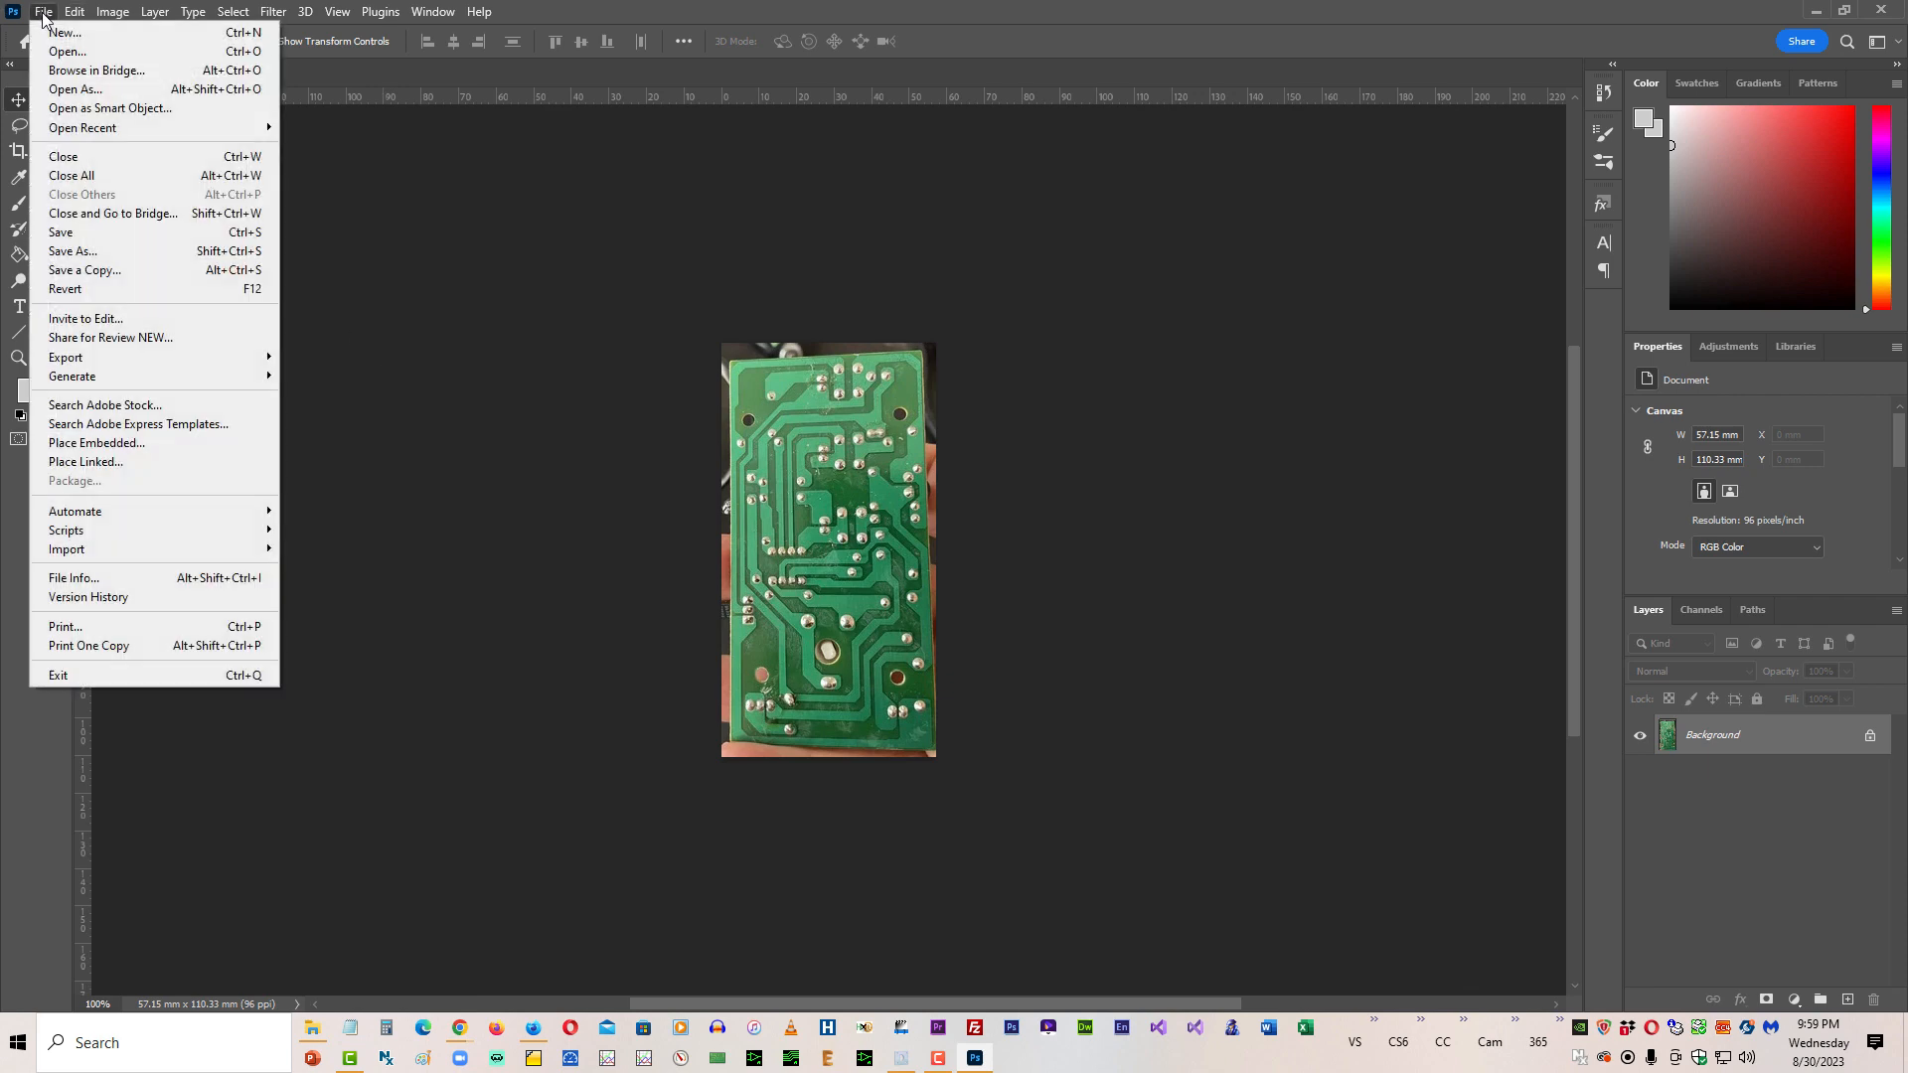
click(54, 256)
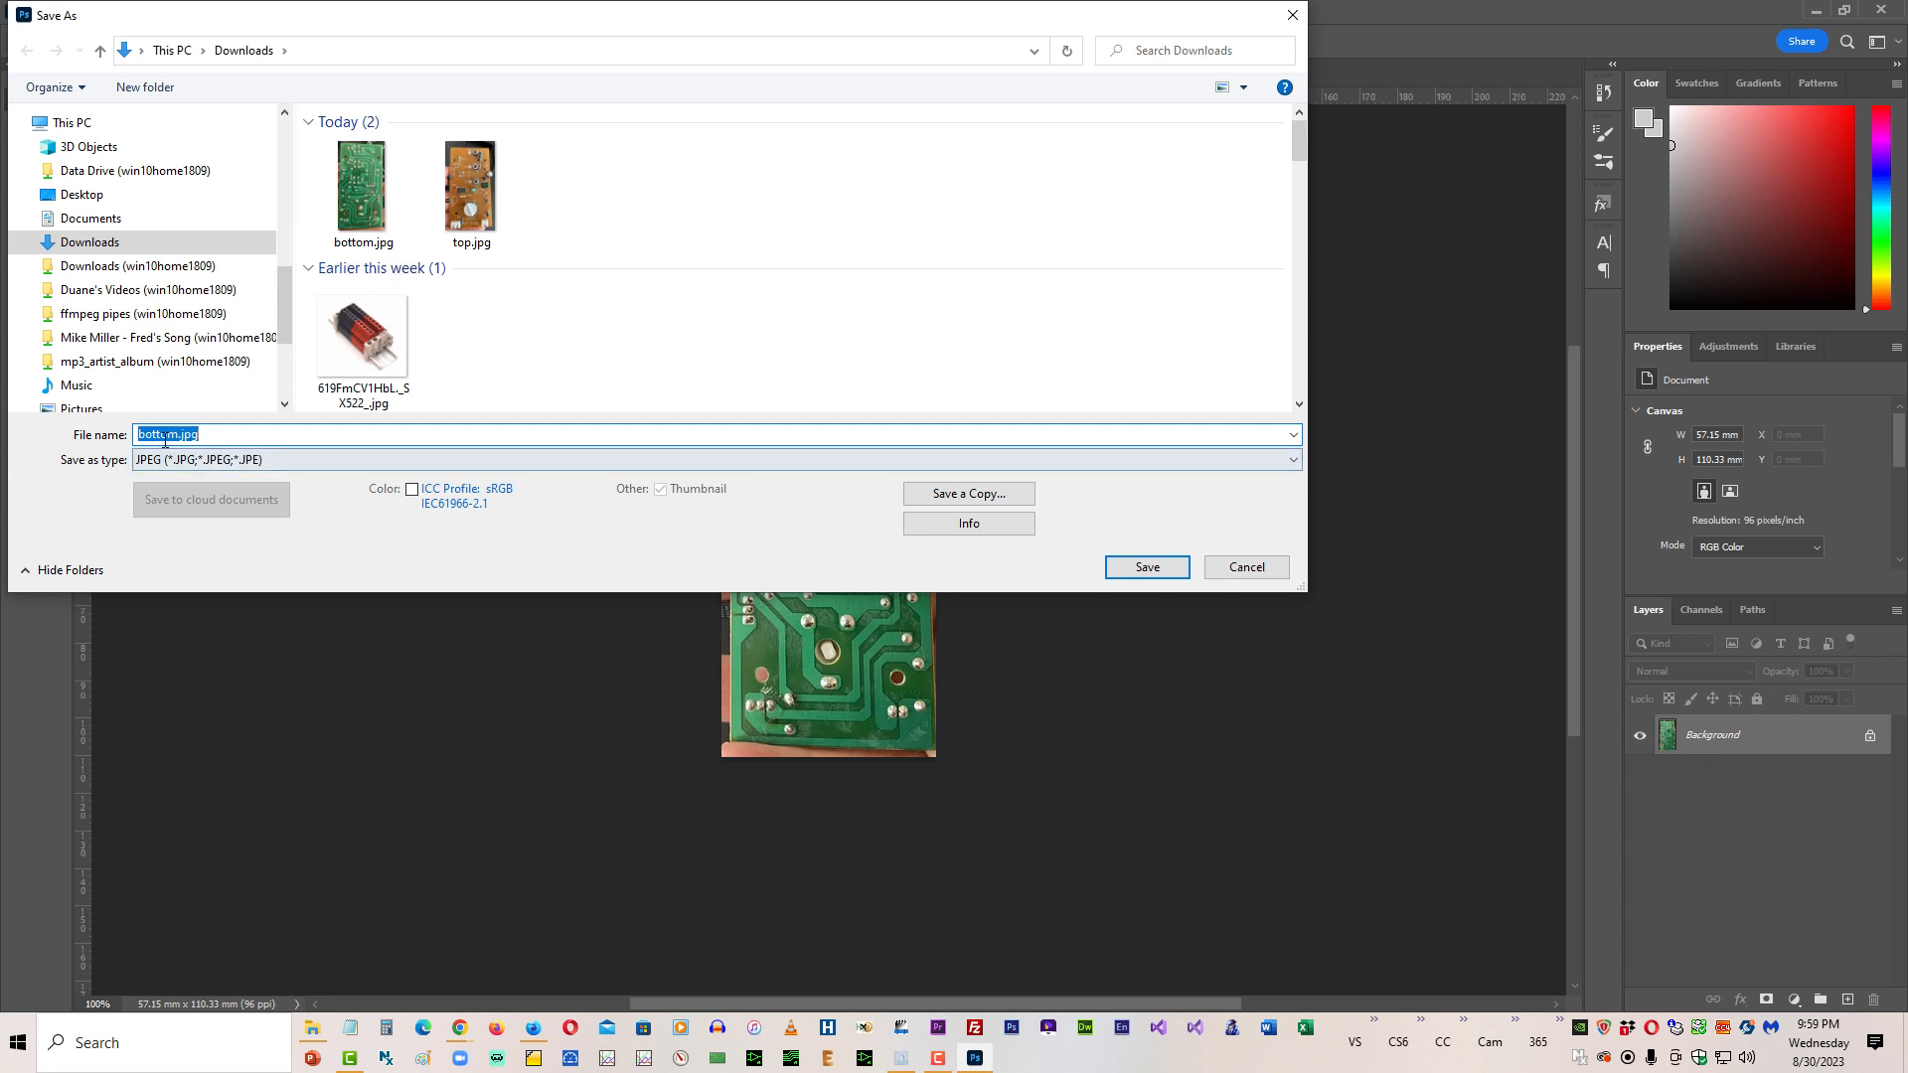
click(179, 434)
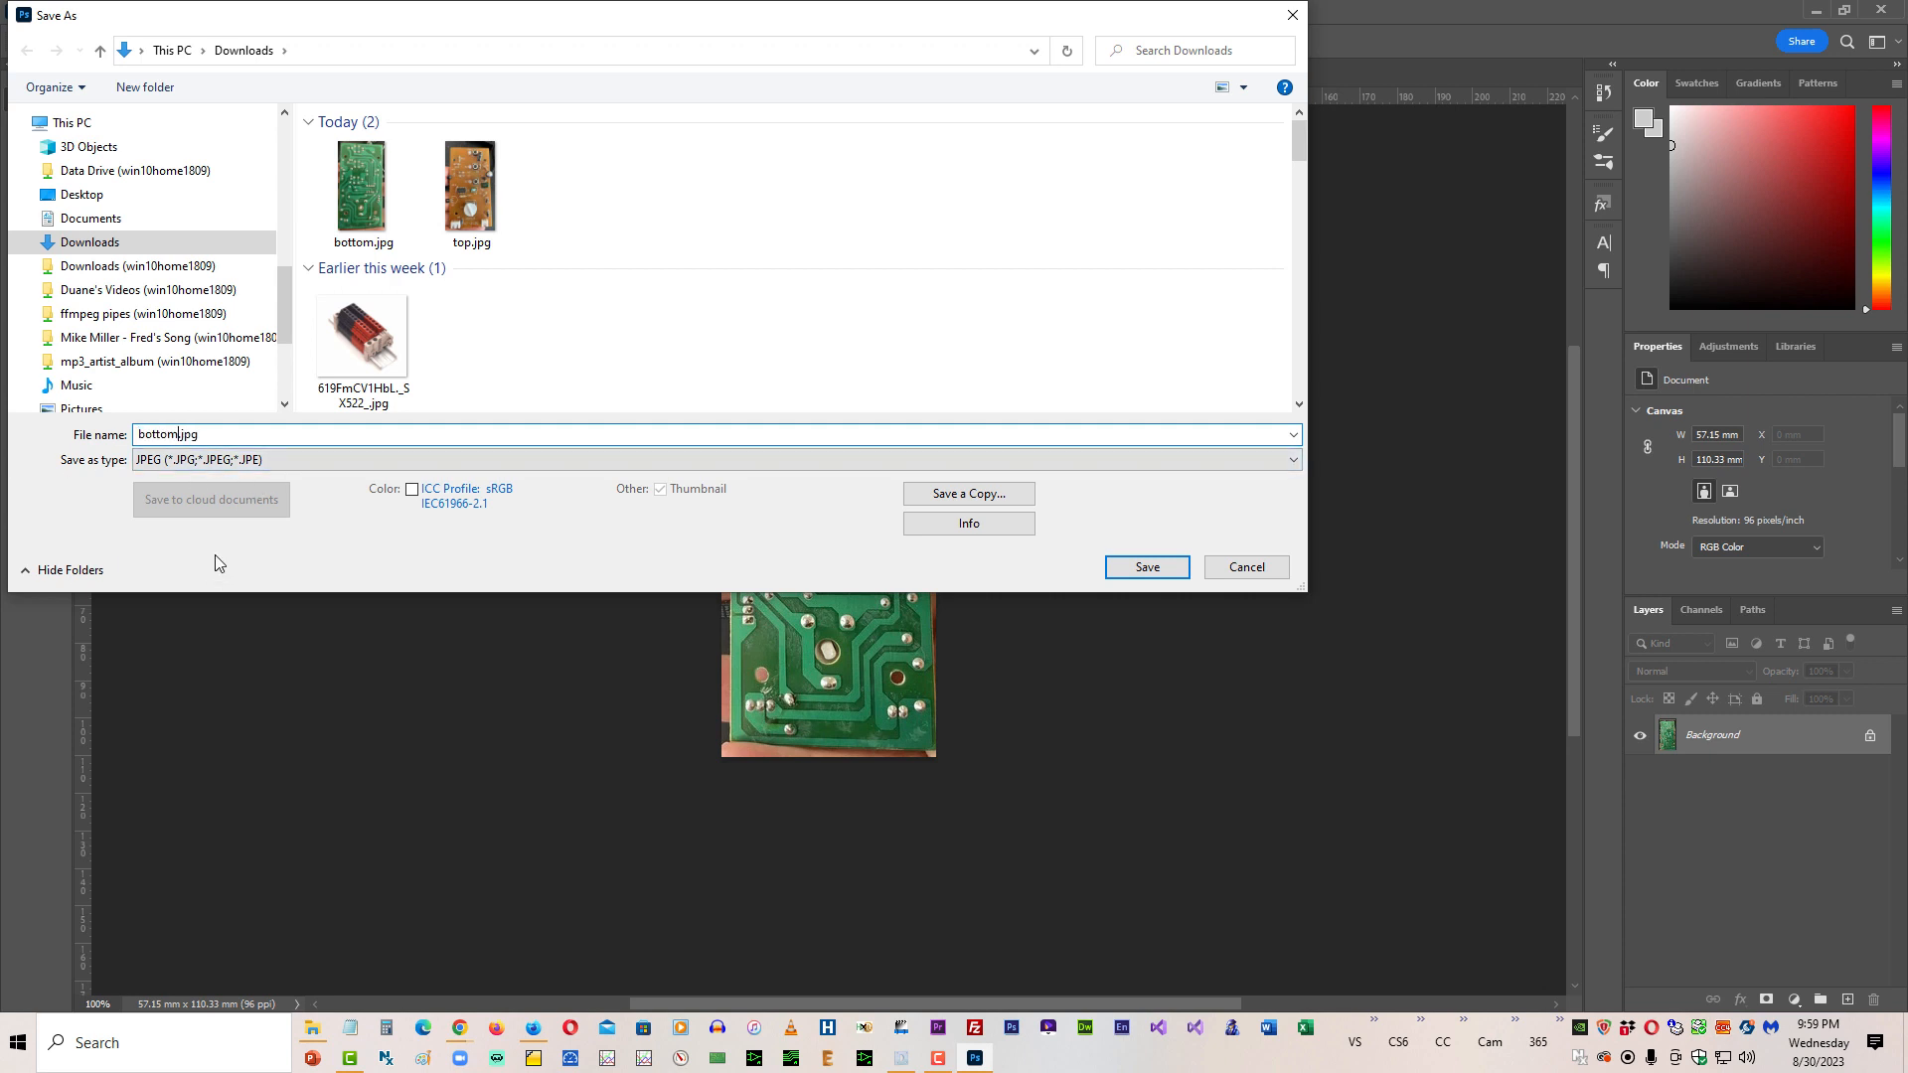
text(flipped horiz)
click(1161, 565)
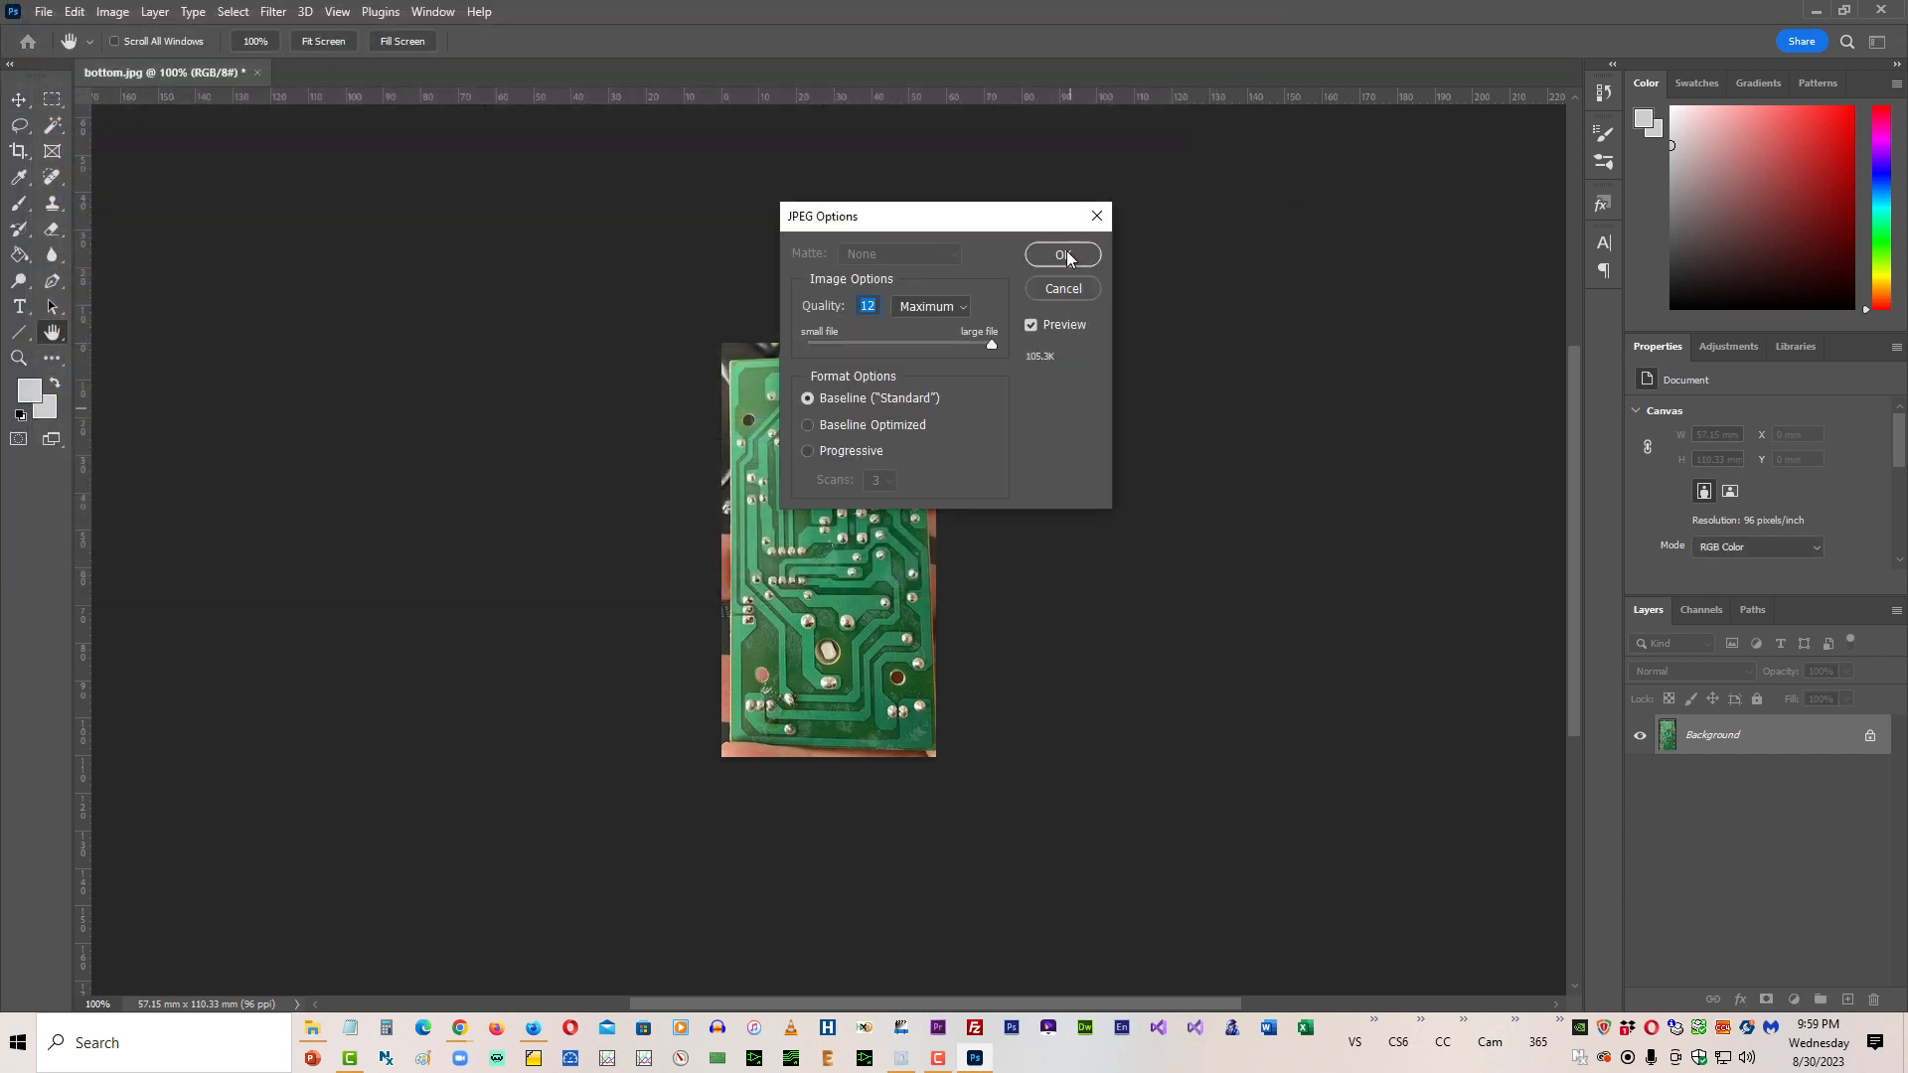
click(1065, 251)
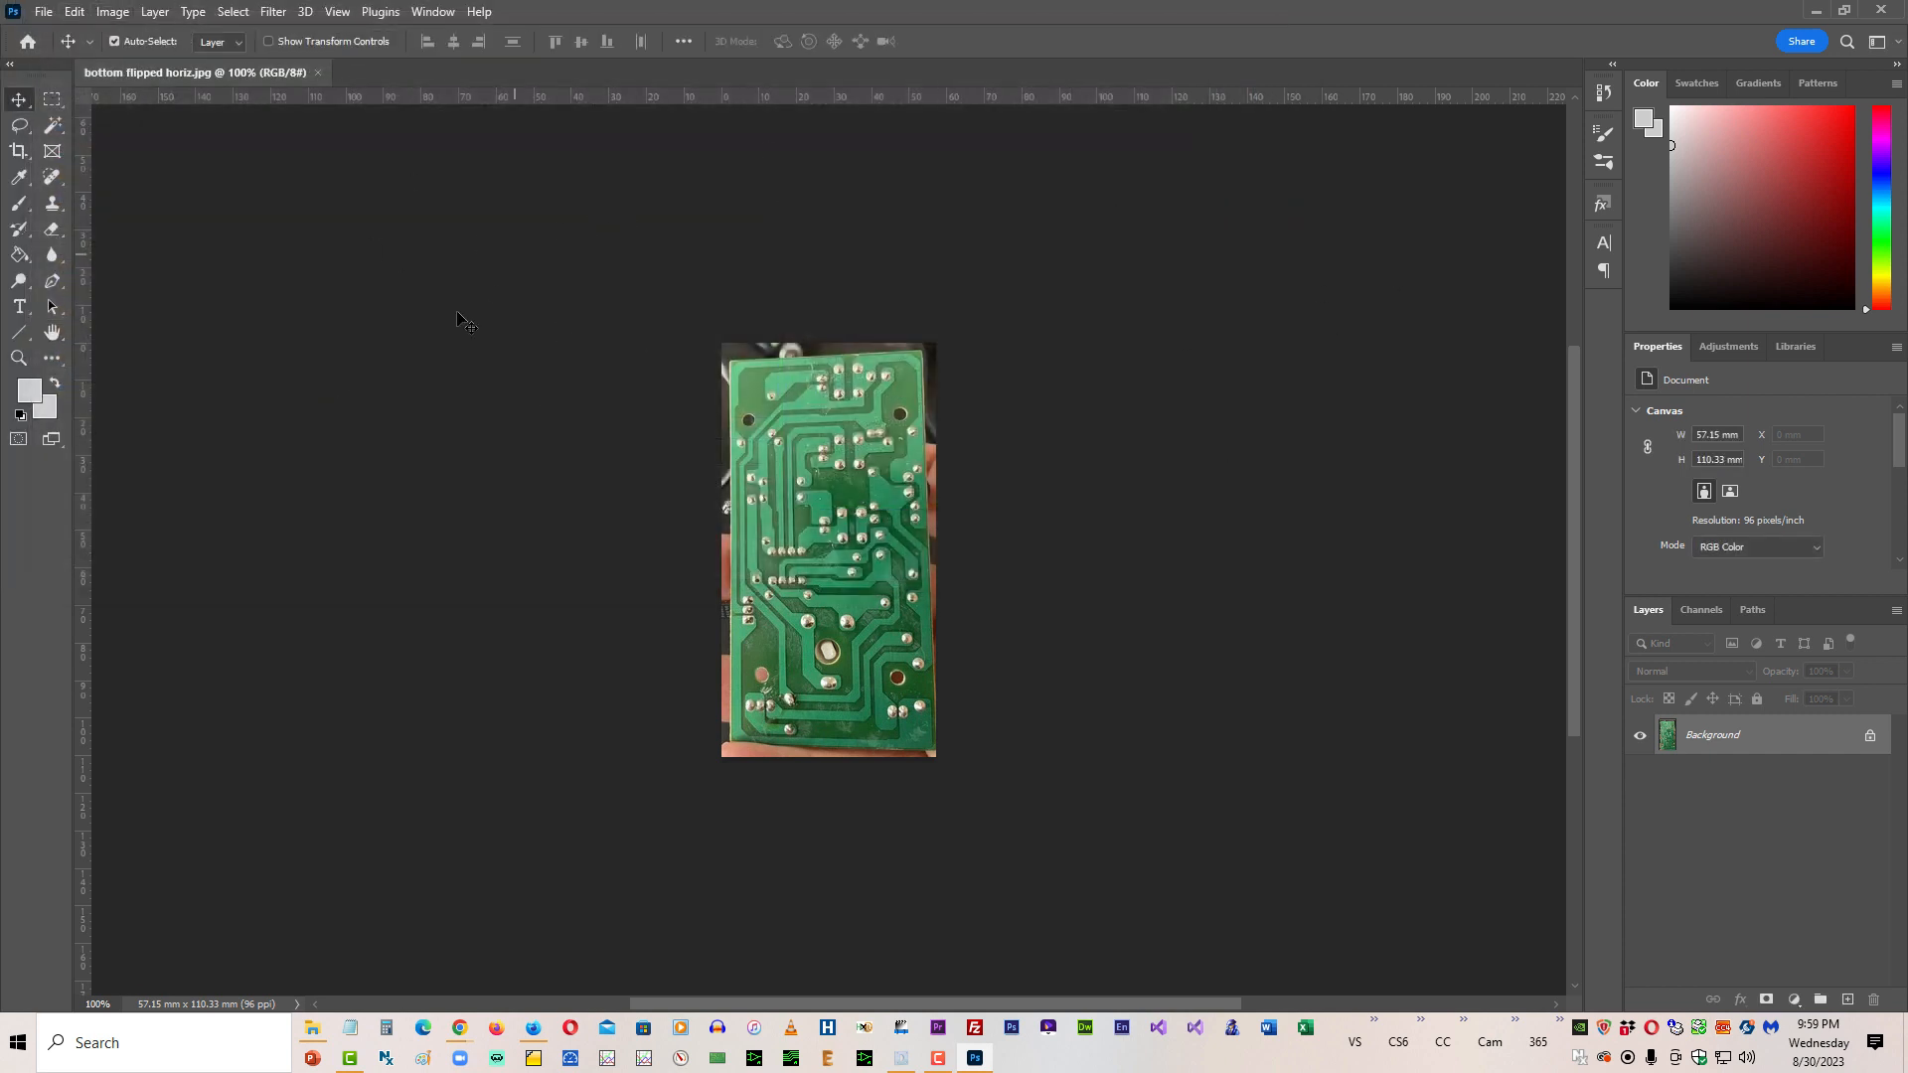
click(44, 12)
click(71, 176)
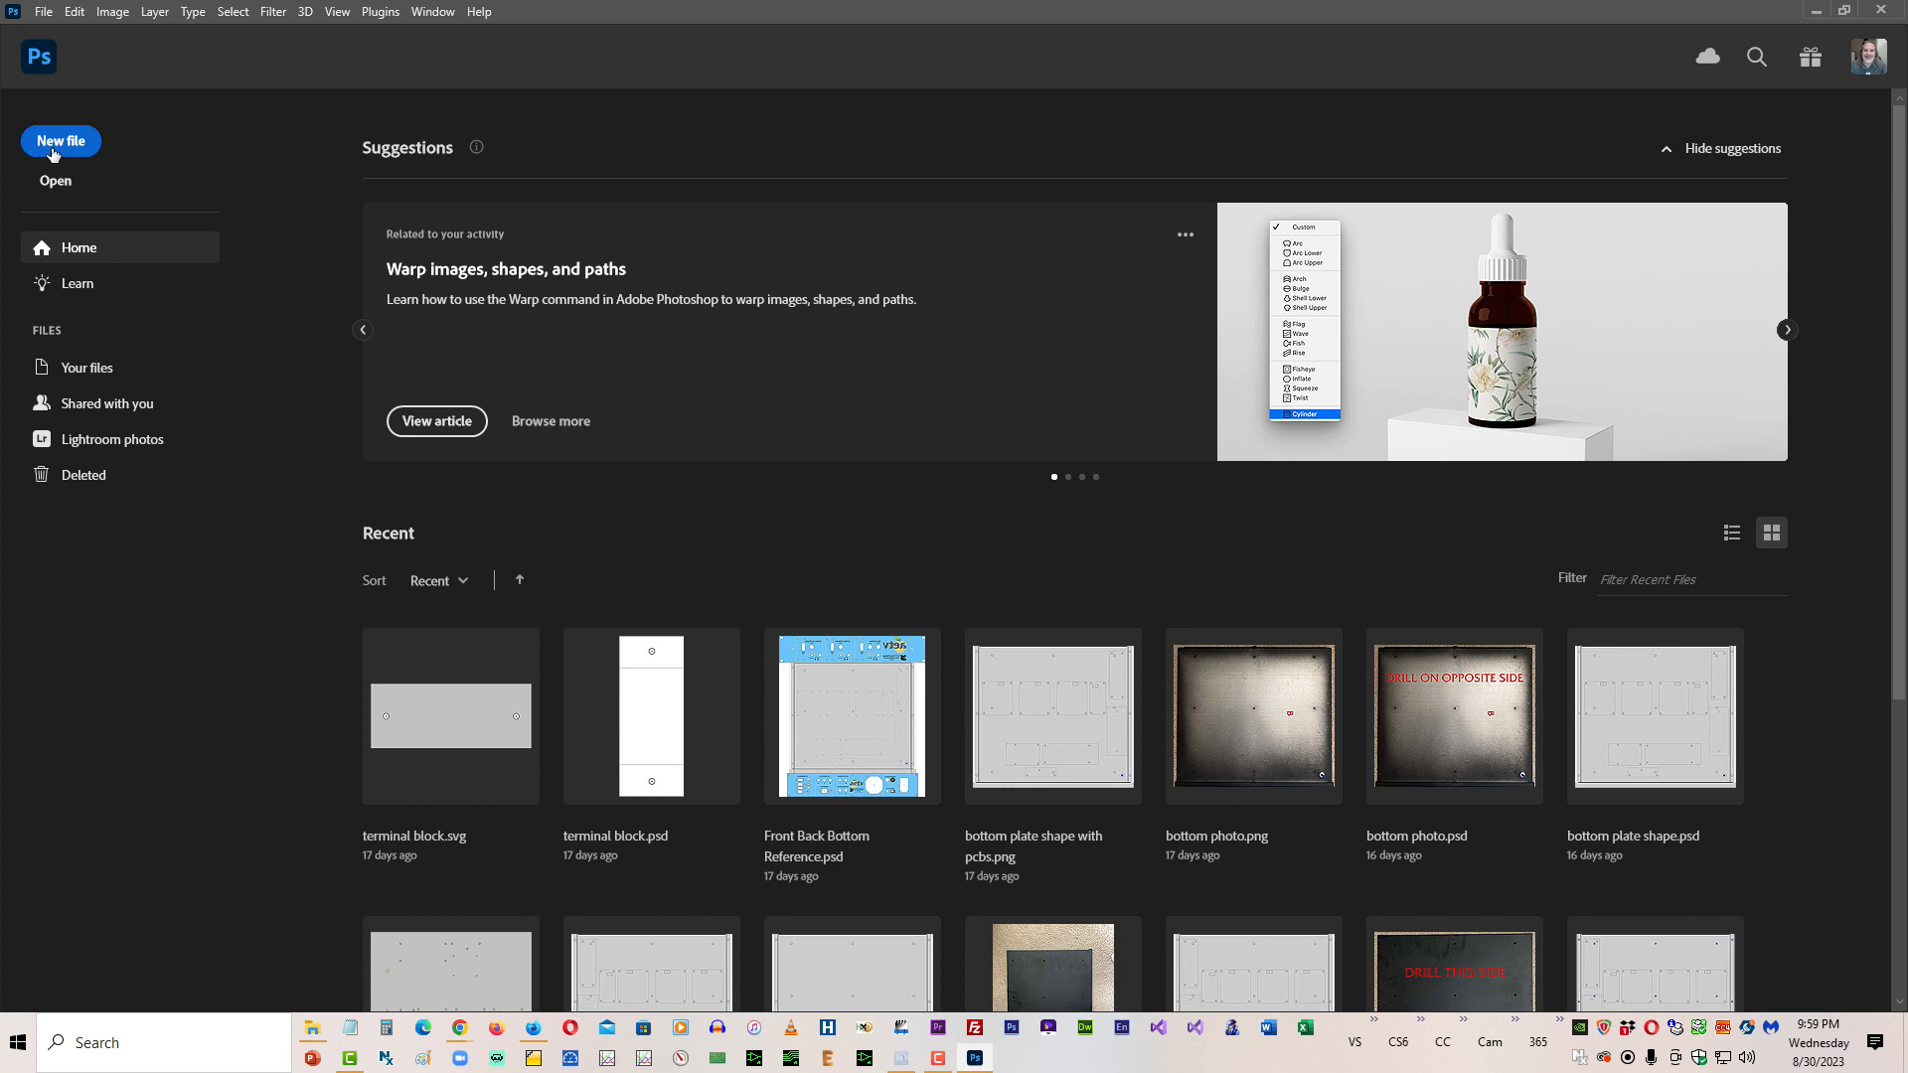
Step: Check the pixel dimensions of top.jpg in Downloads and set up a new document 640 pixels wide and 1152 pixels high
key(alt+Tab)
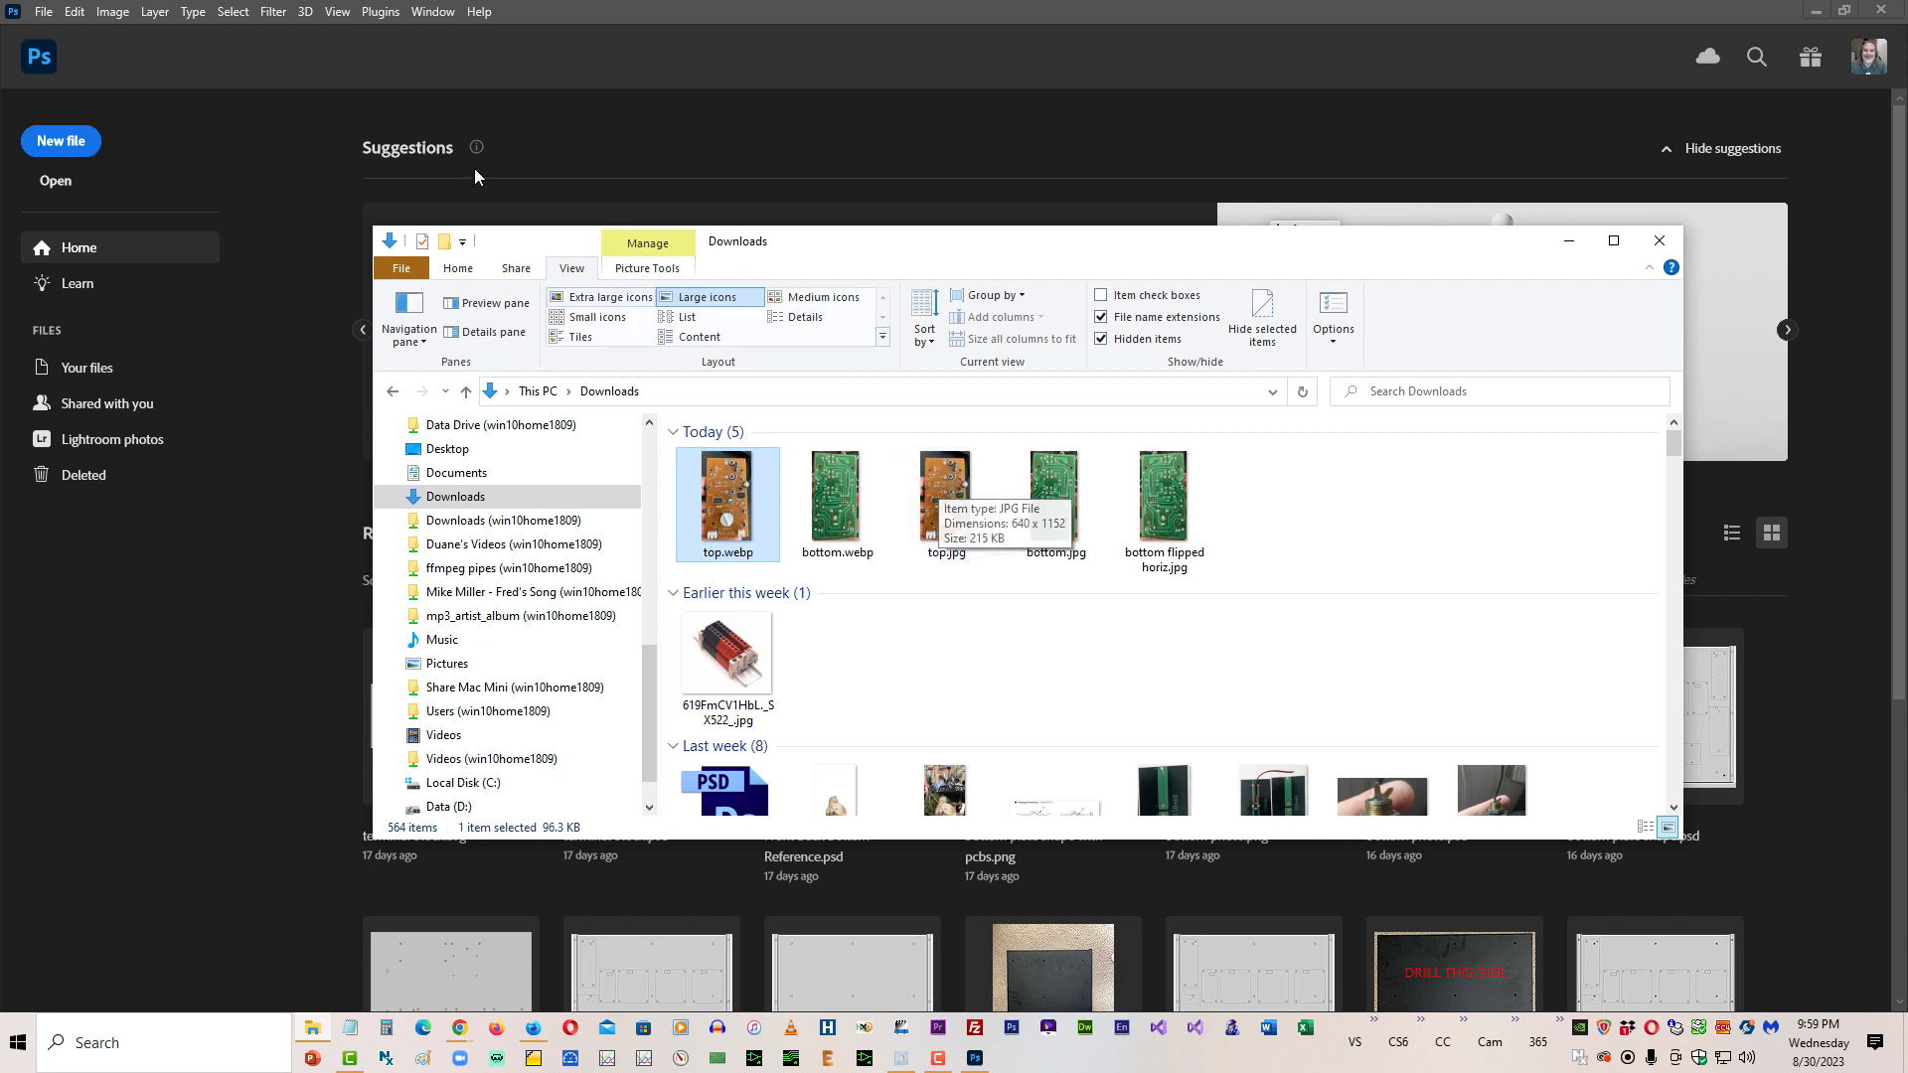
click(178, 100)
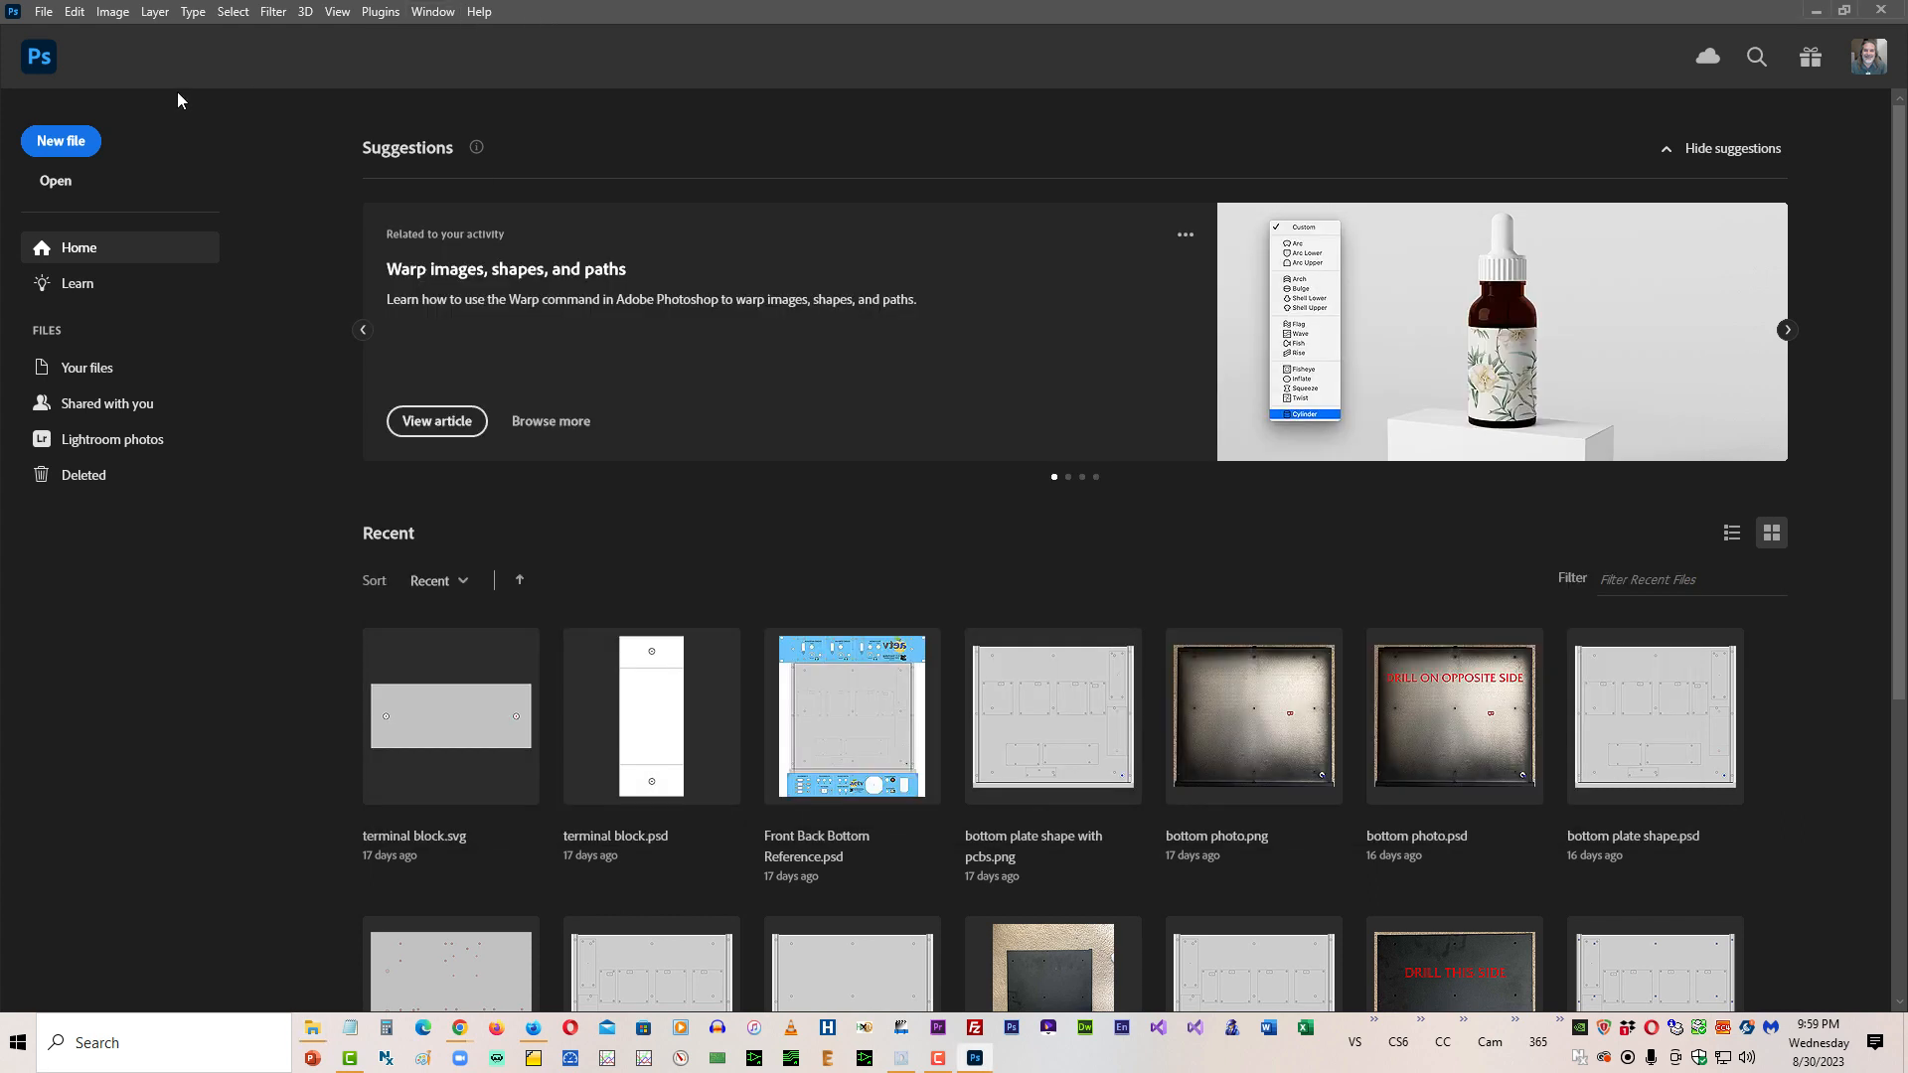
click(43, 12)
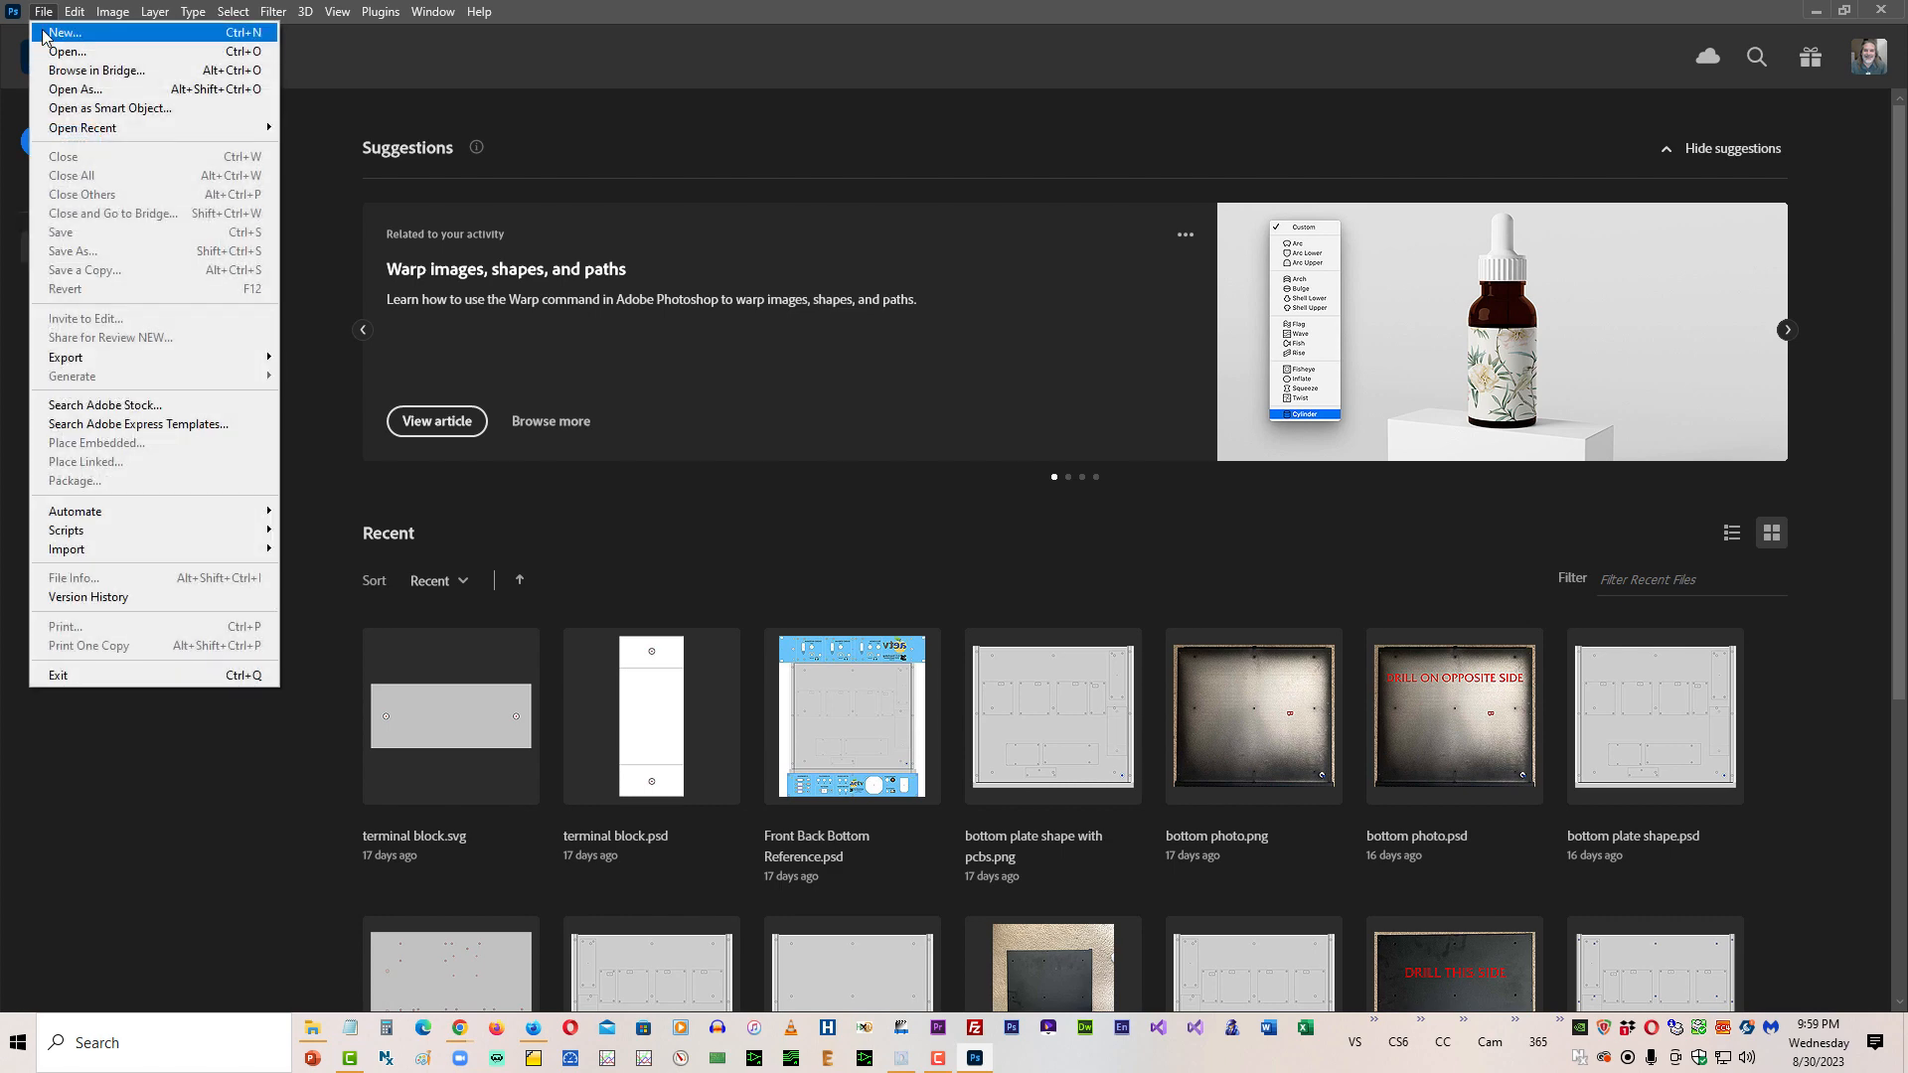
click(59, 33)
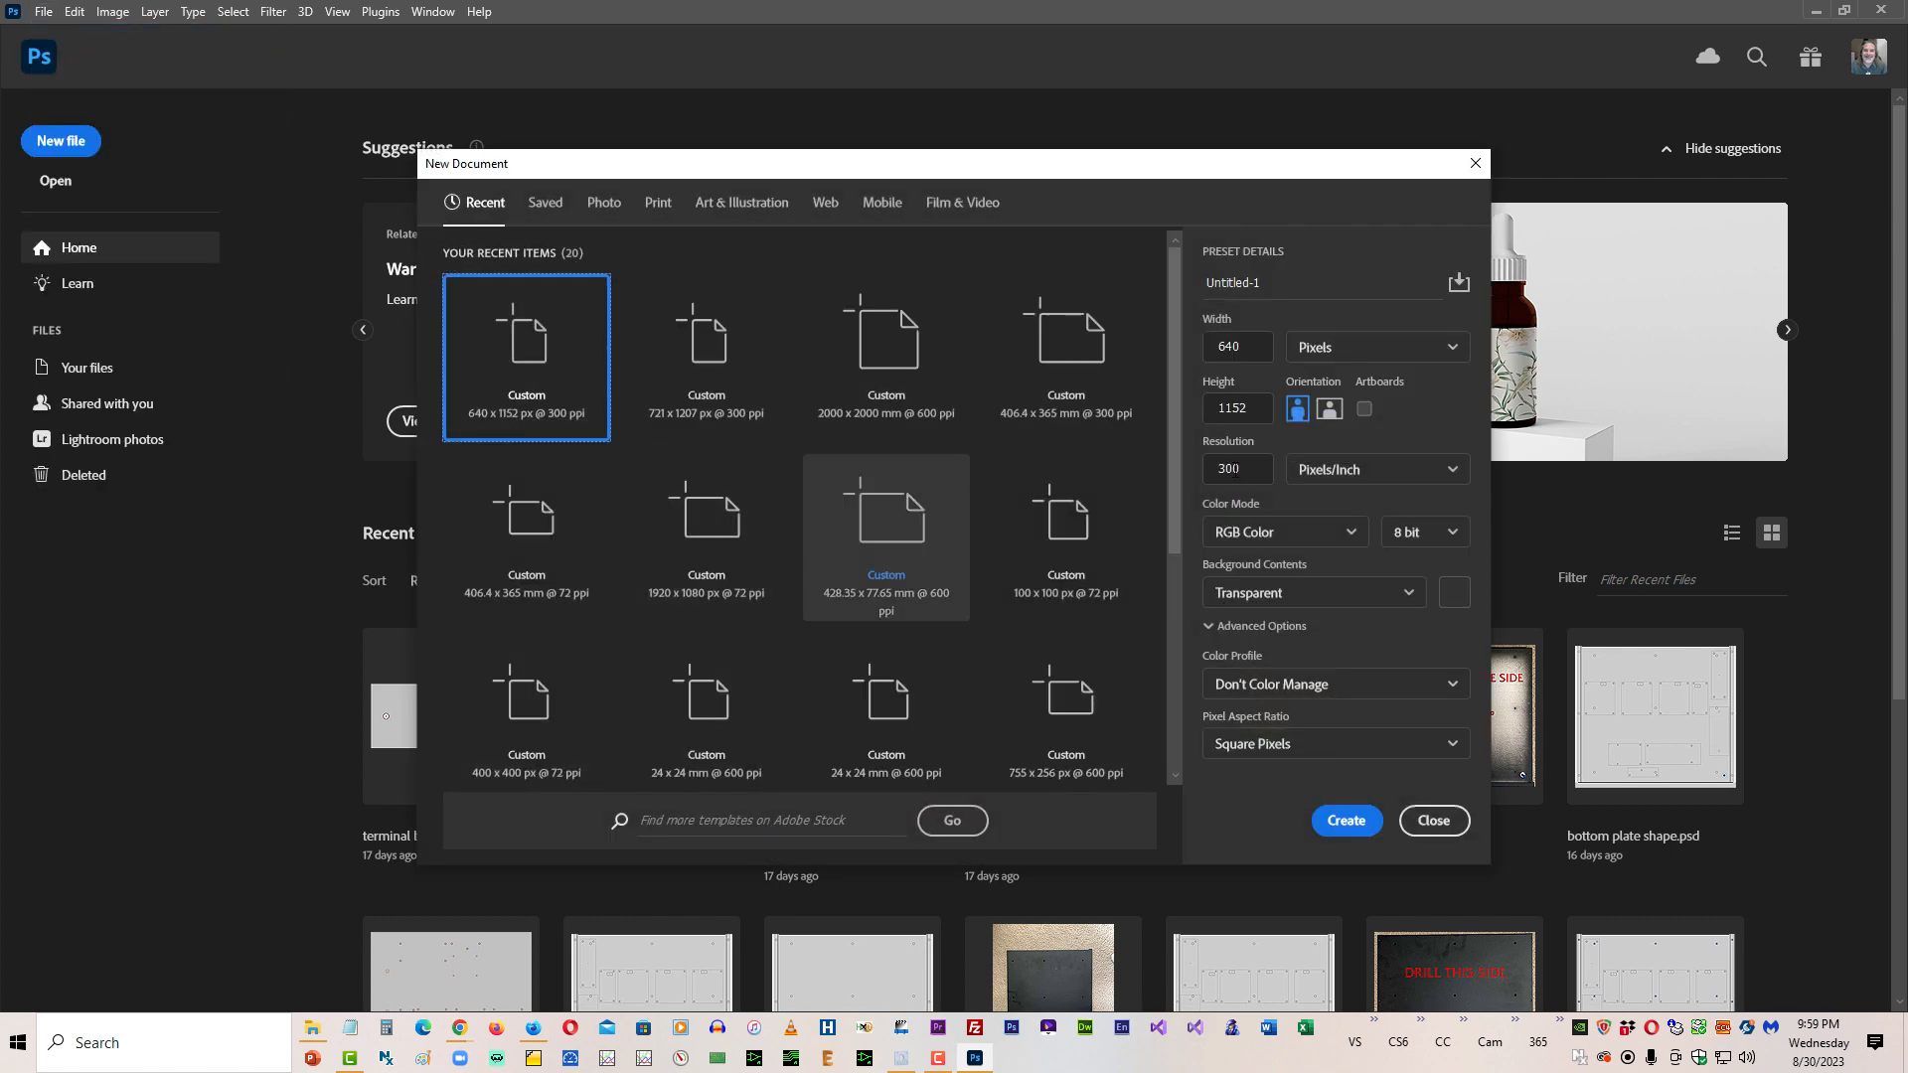
drag(1249, 346, 1206, 346)
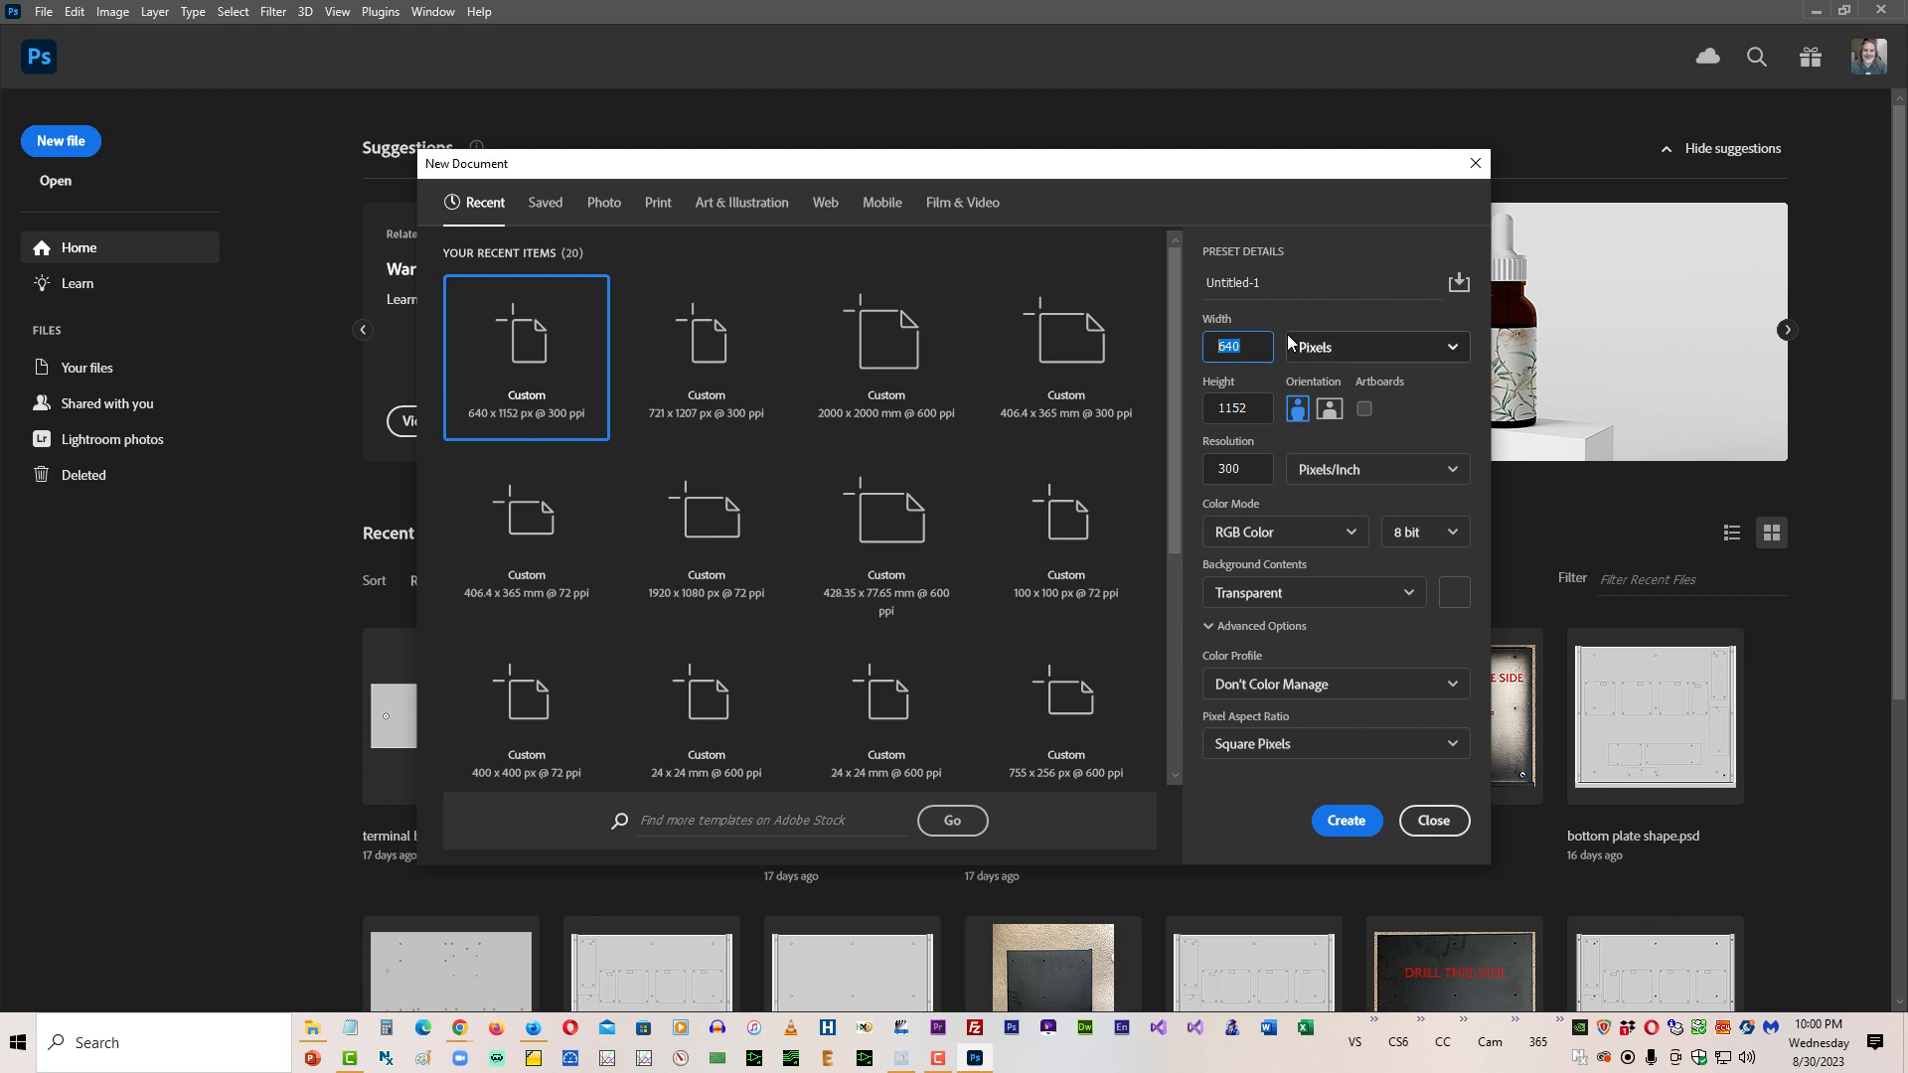
text(6)
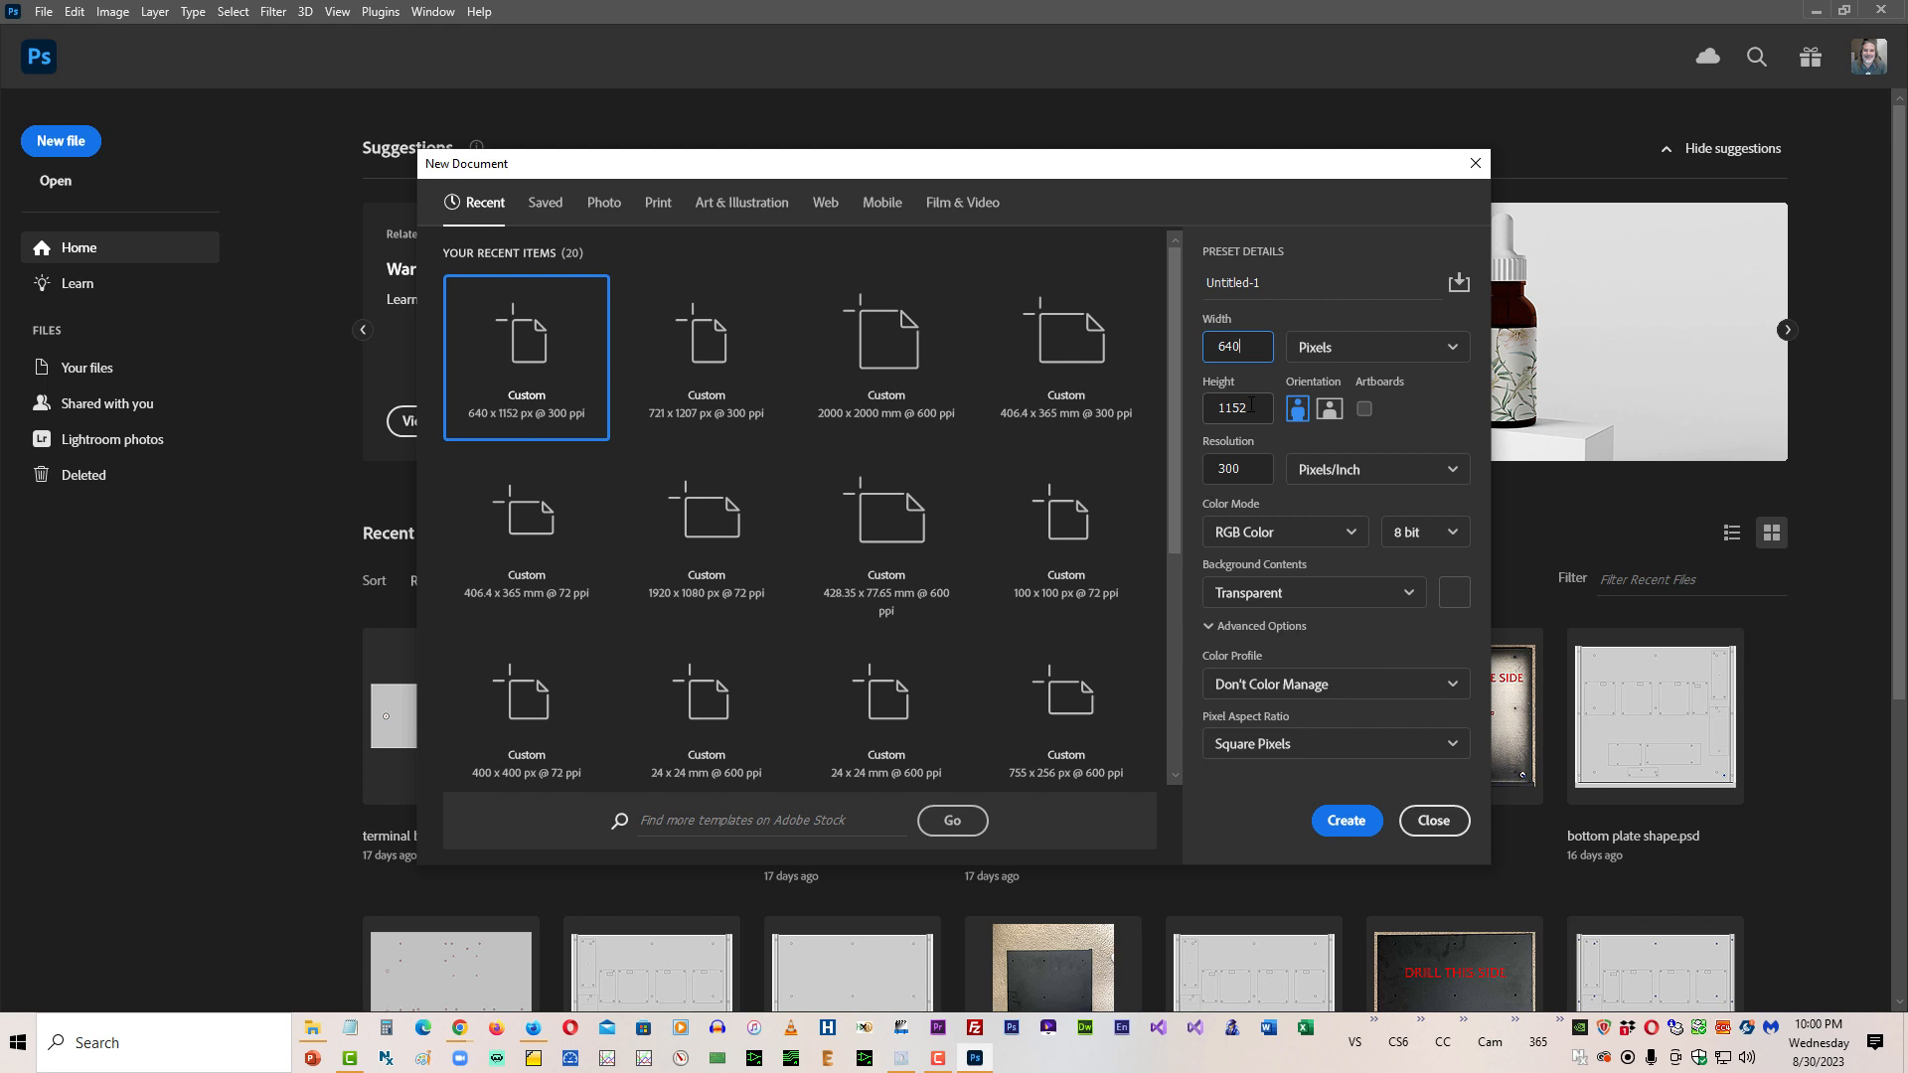
click(1251, 404)
text(1)
Step: Set the new document's resolution to 300 pixels/inch and create it
click(1244, 471)
text(72)
text(96)
double_click(1232, 471)
text(3)
click(1341, 831)
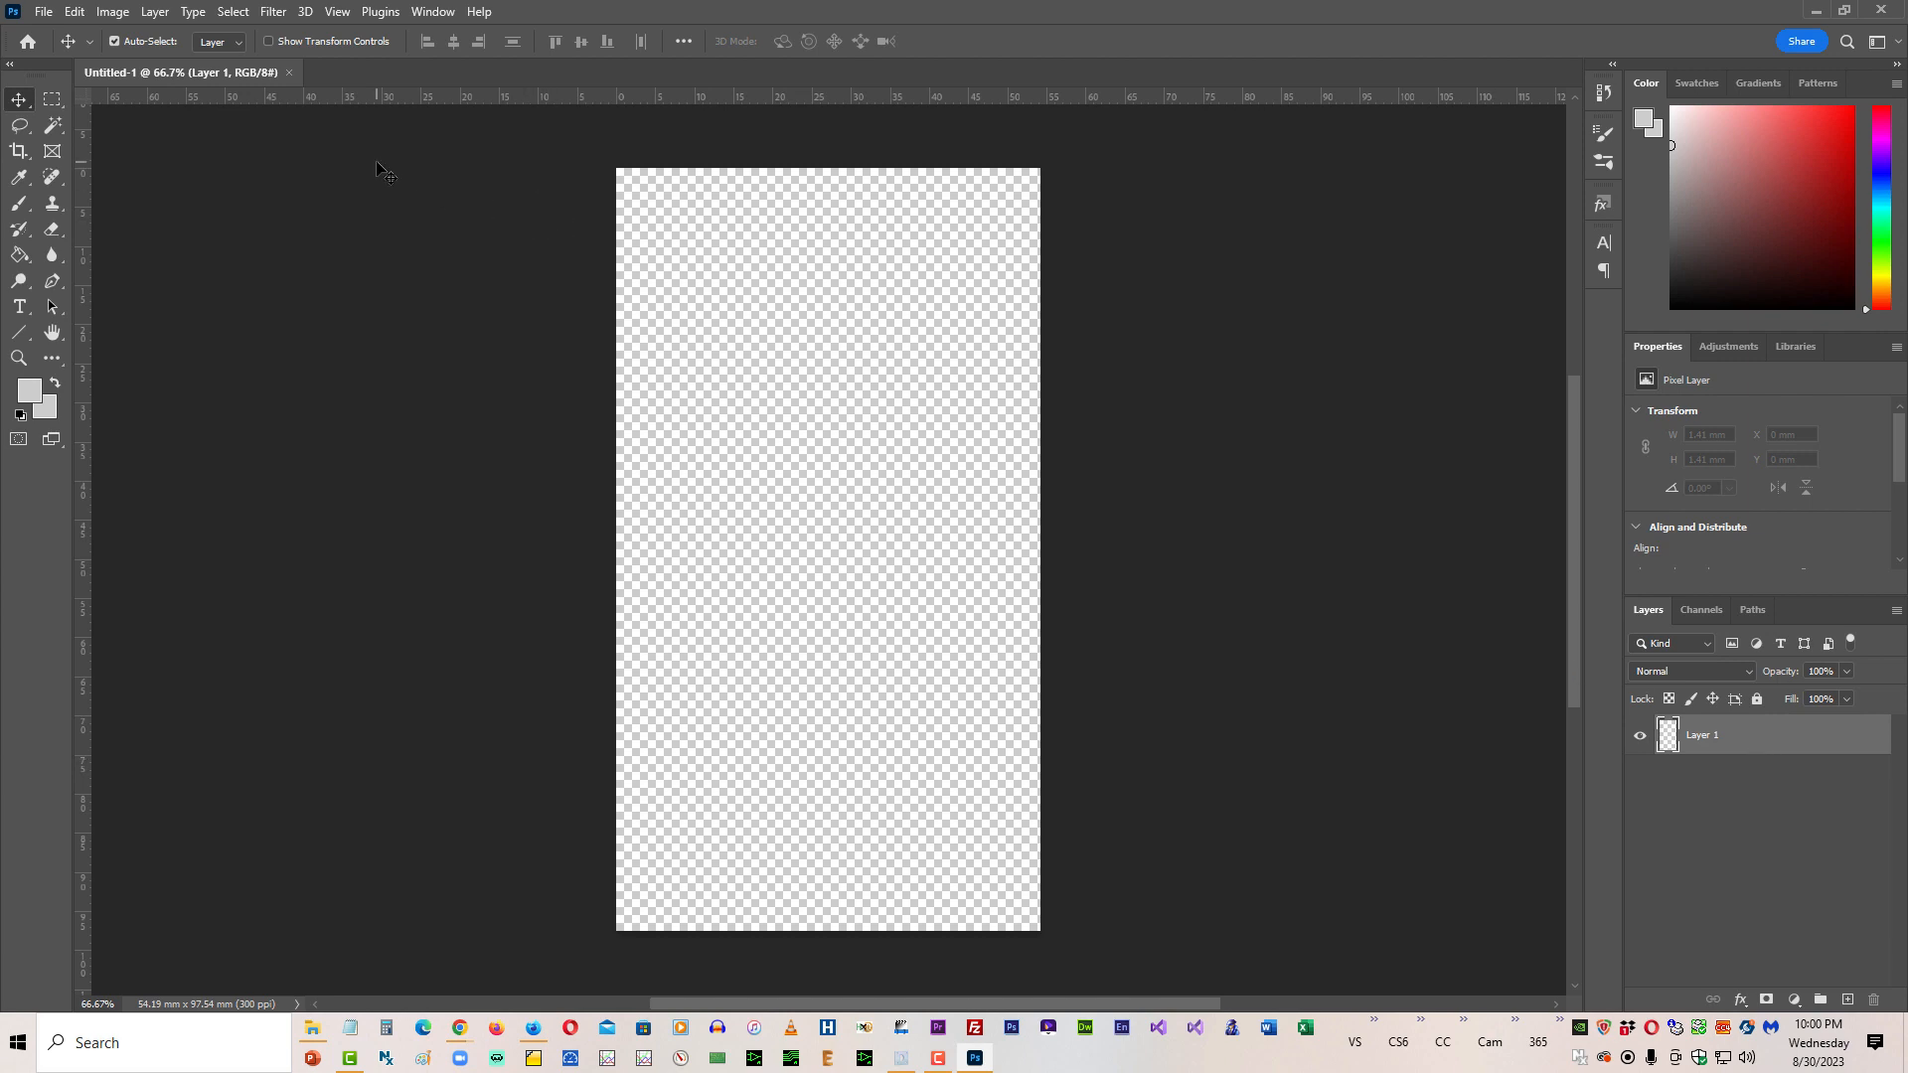
Step: Place top.jpg from the Downloads folder into the blank document at the offered size and position
key(alt+Tab)
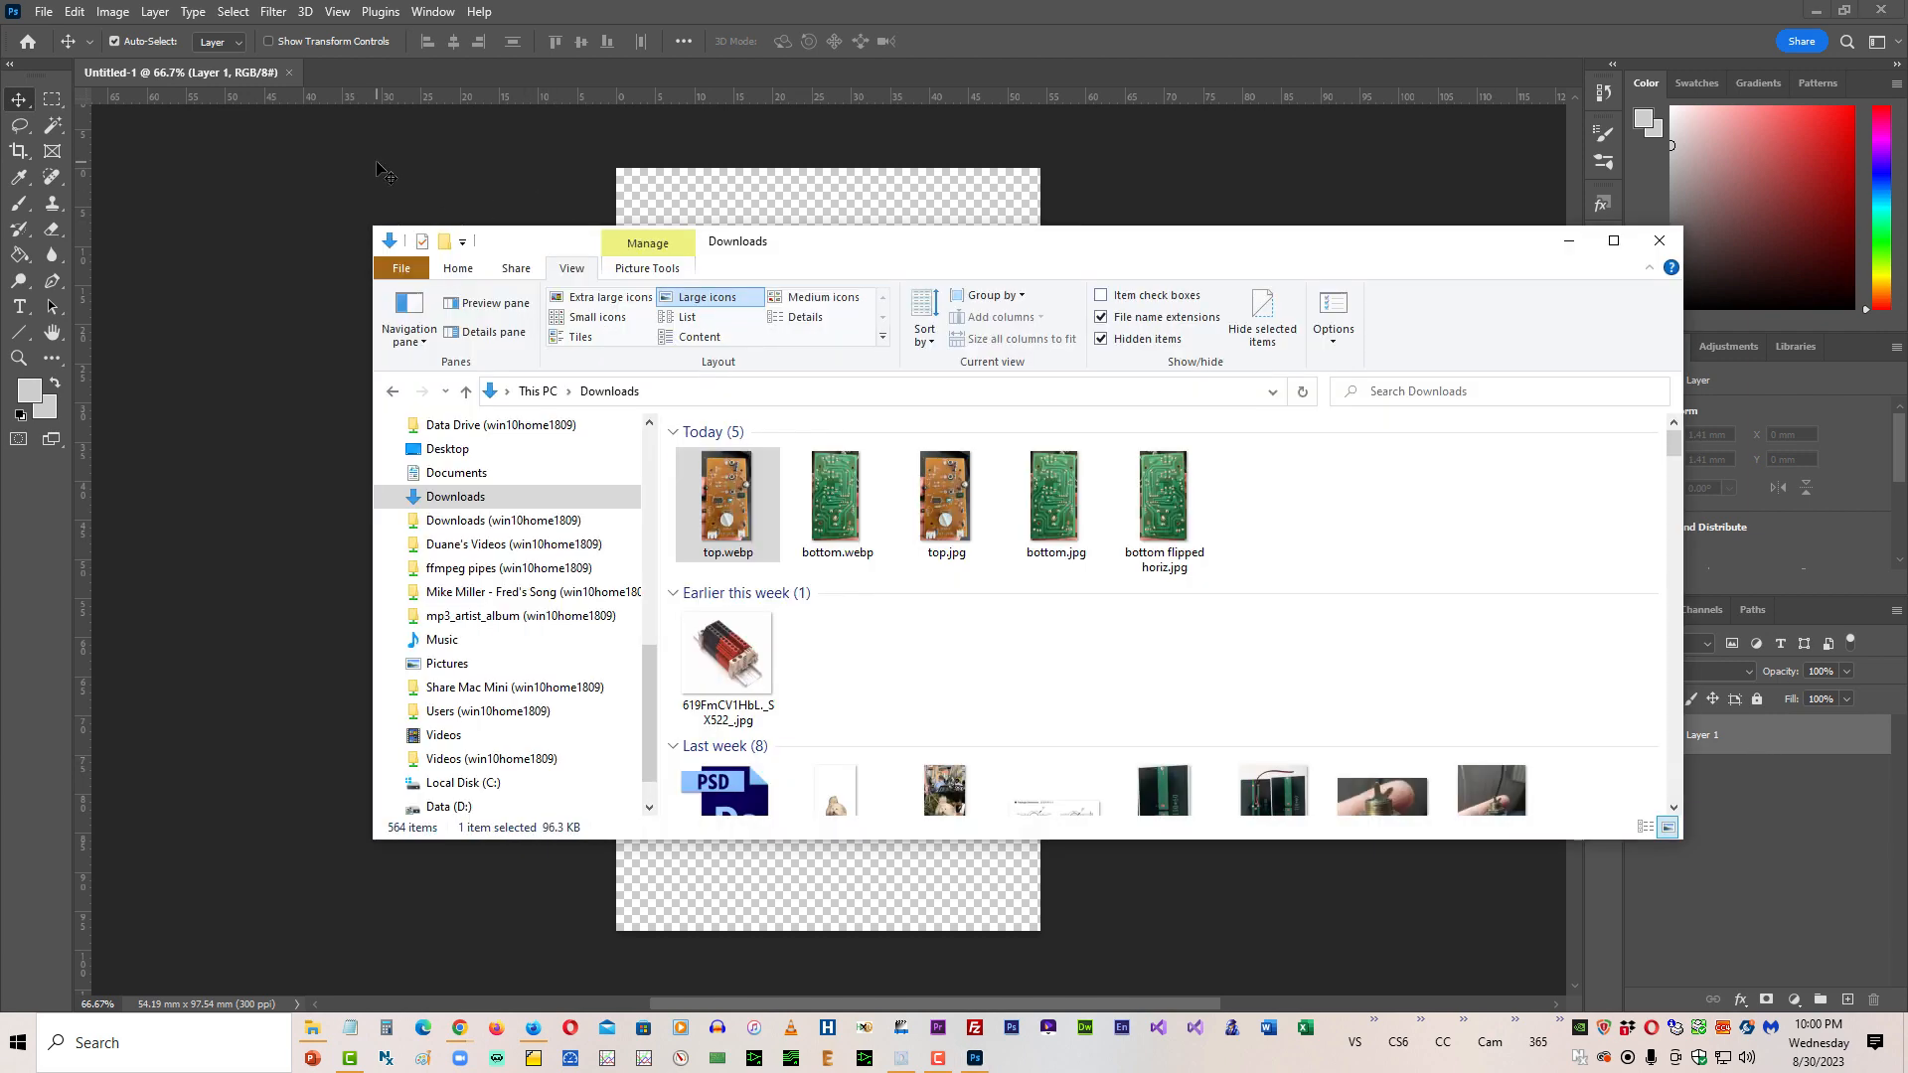
click(942, 500)
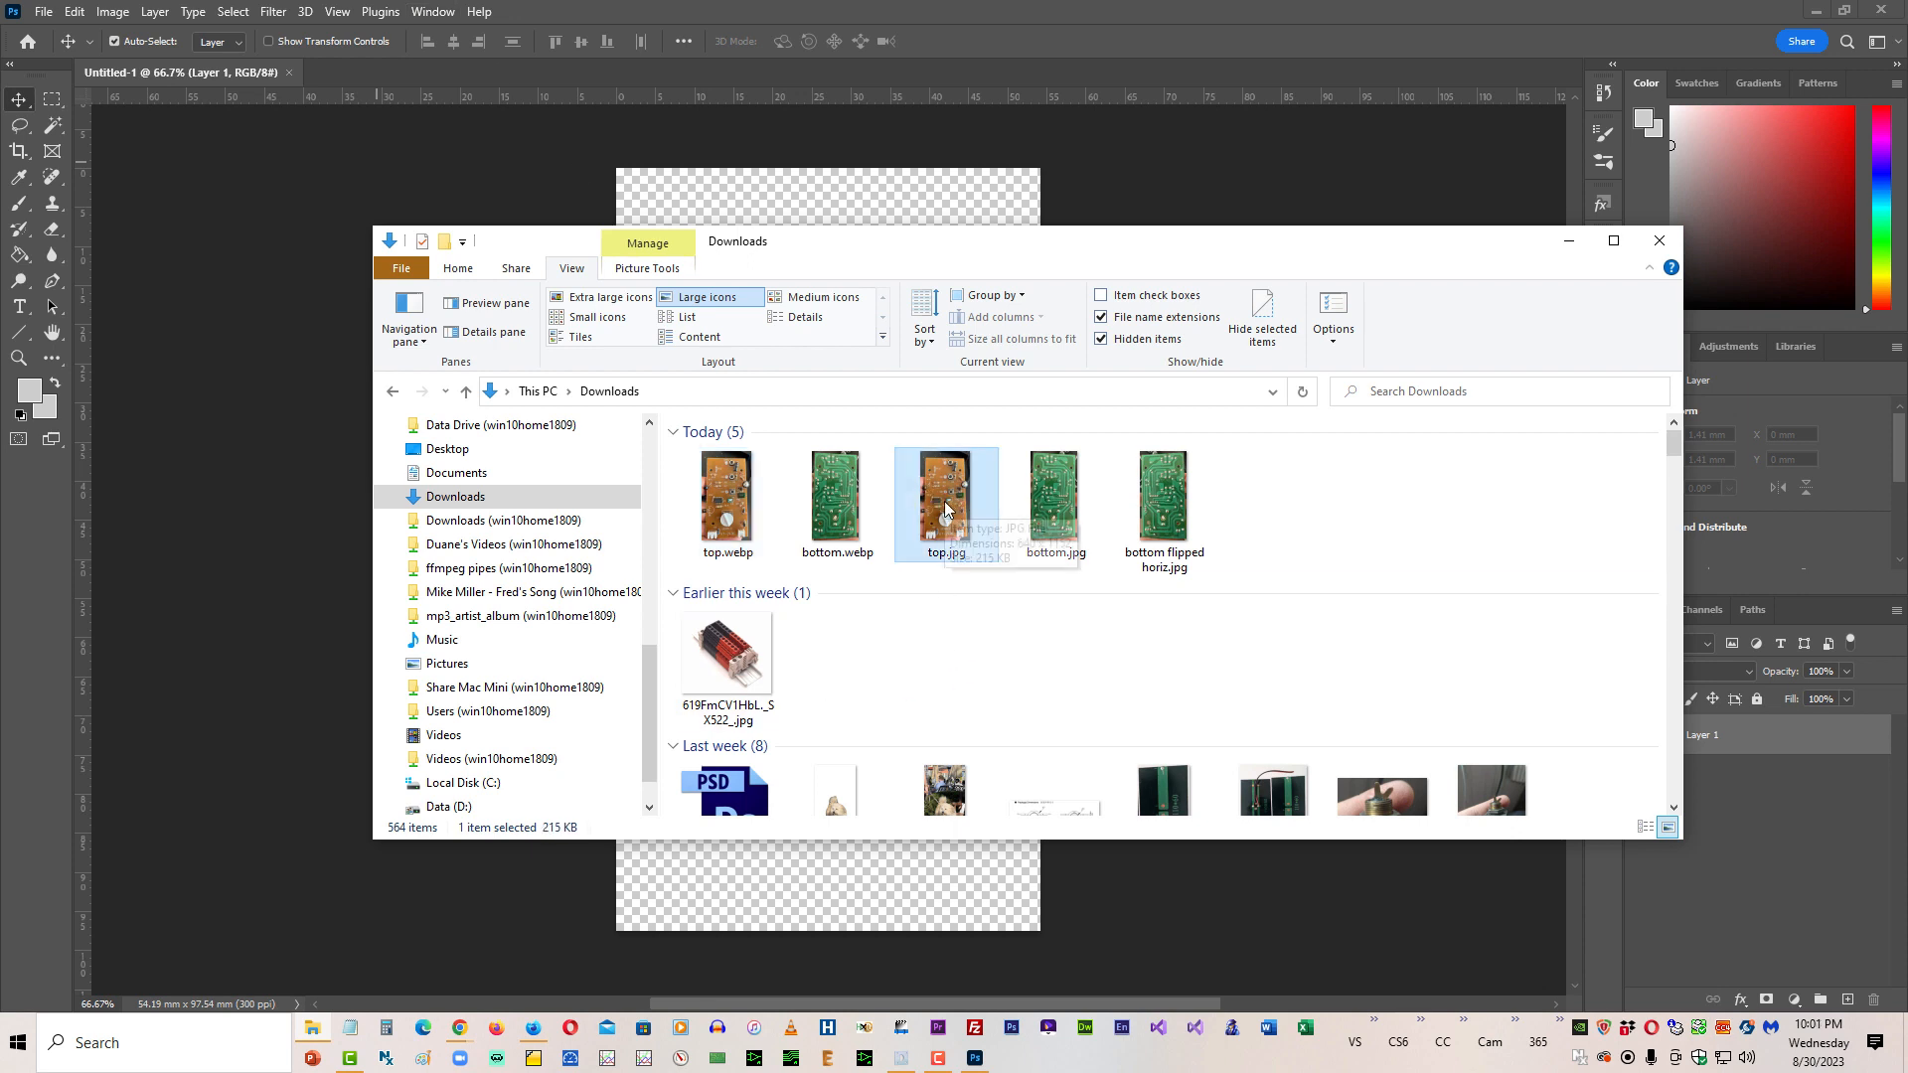
drag(945, 506, 563, 201)
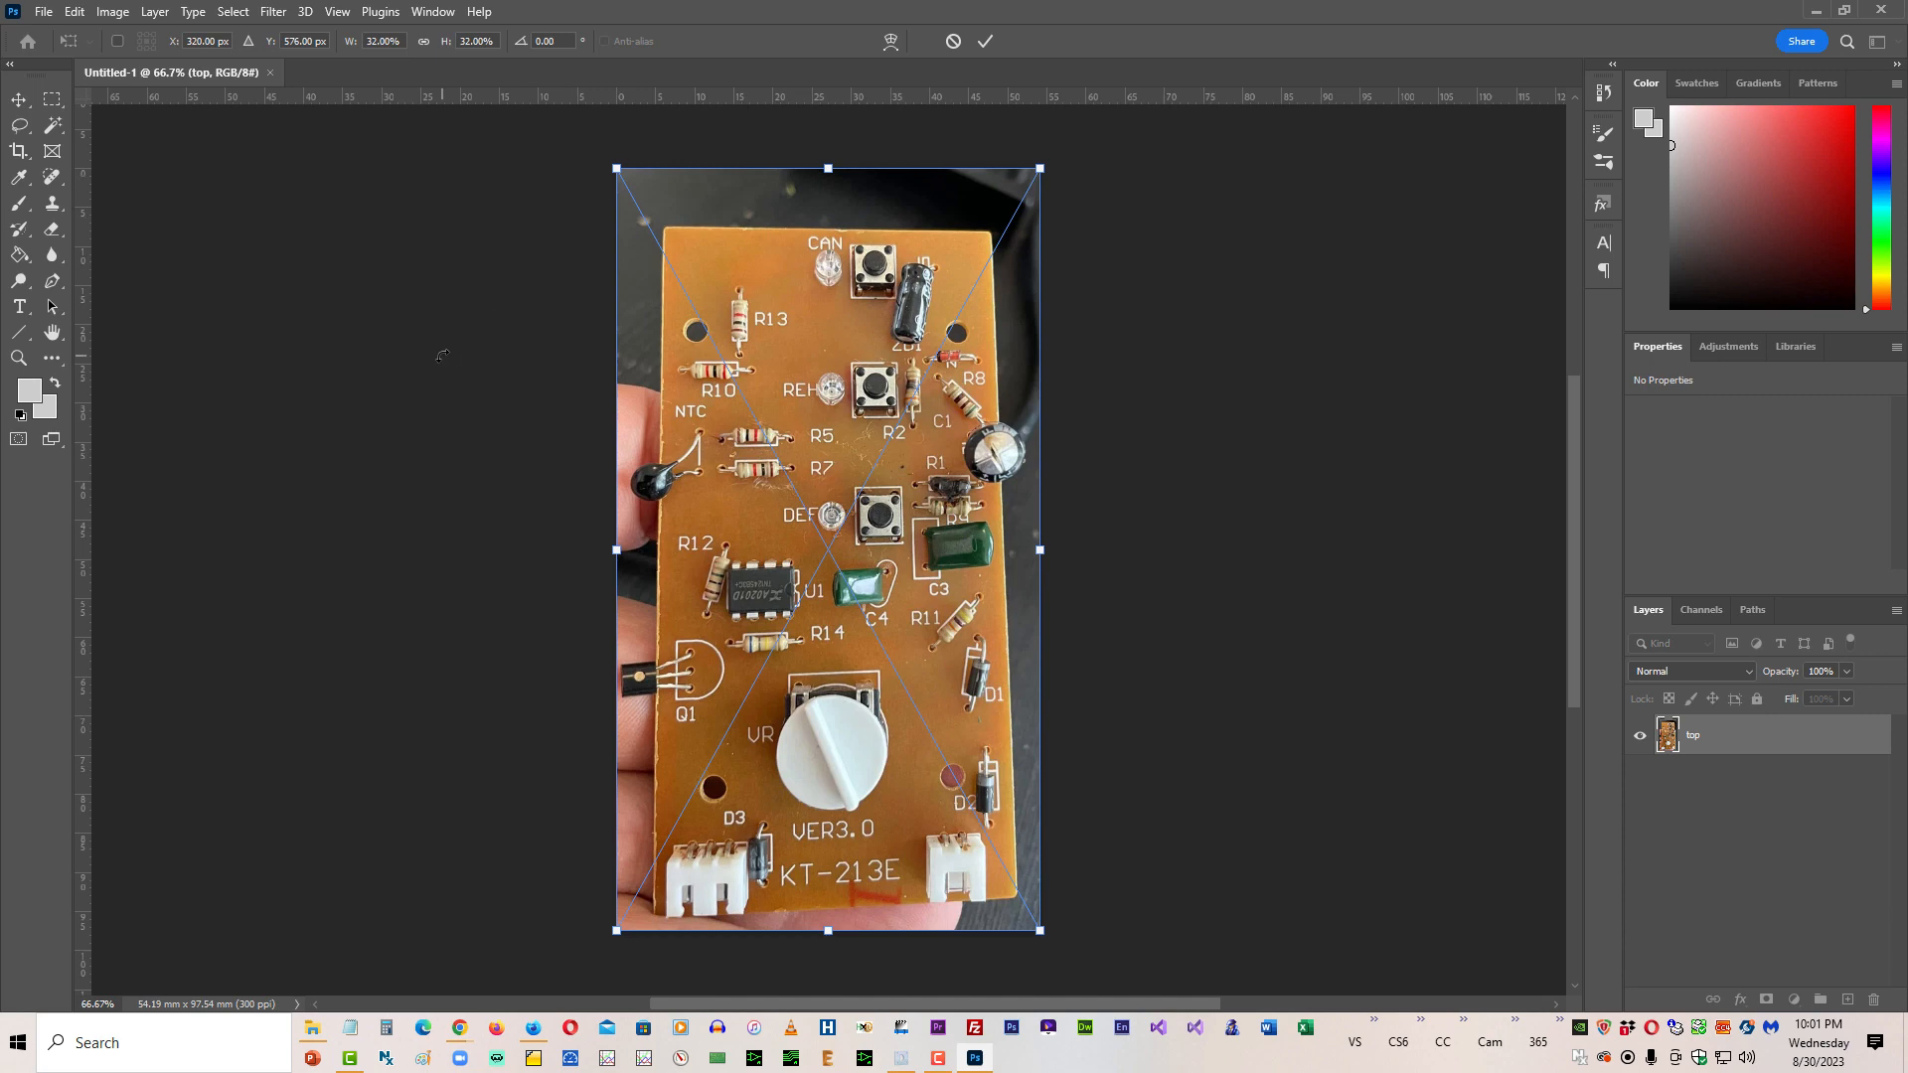
key(Return)
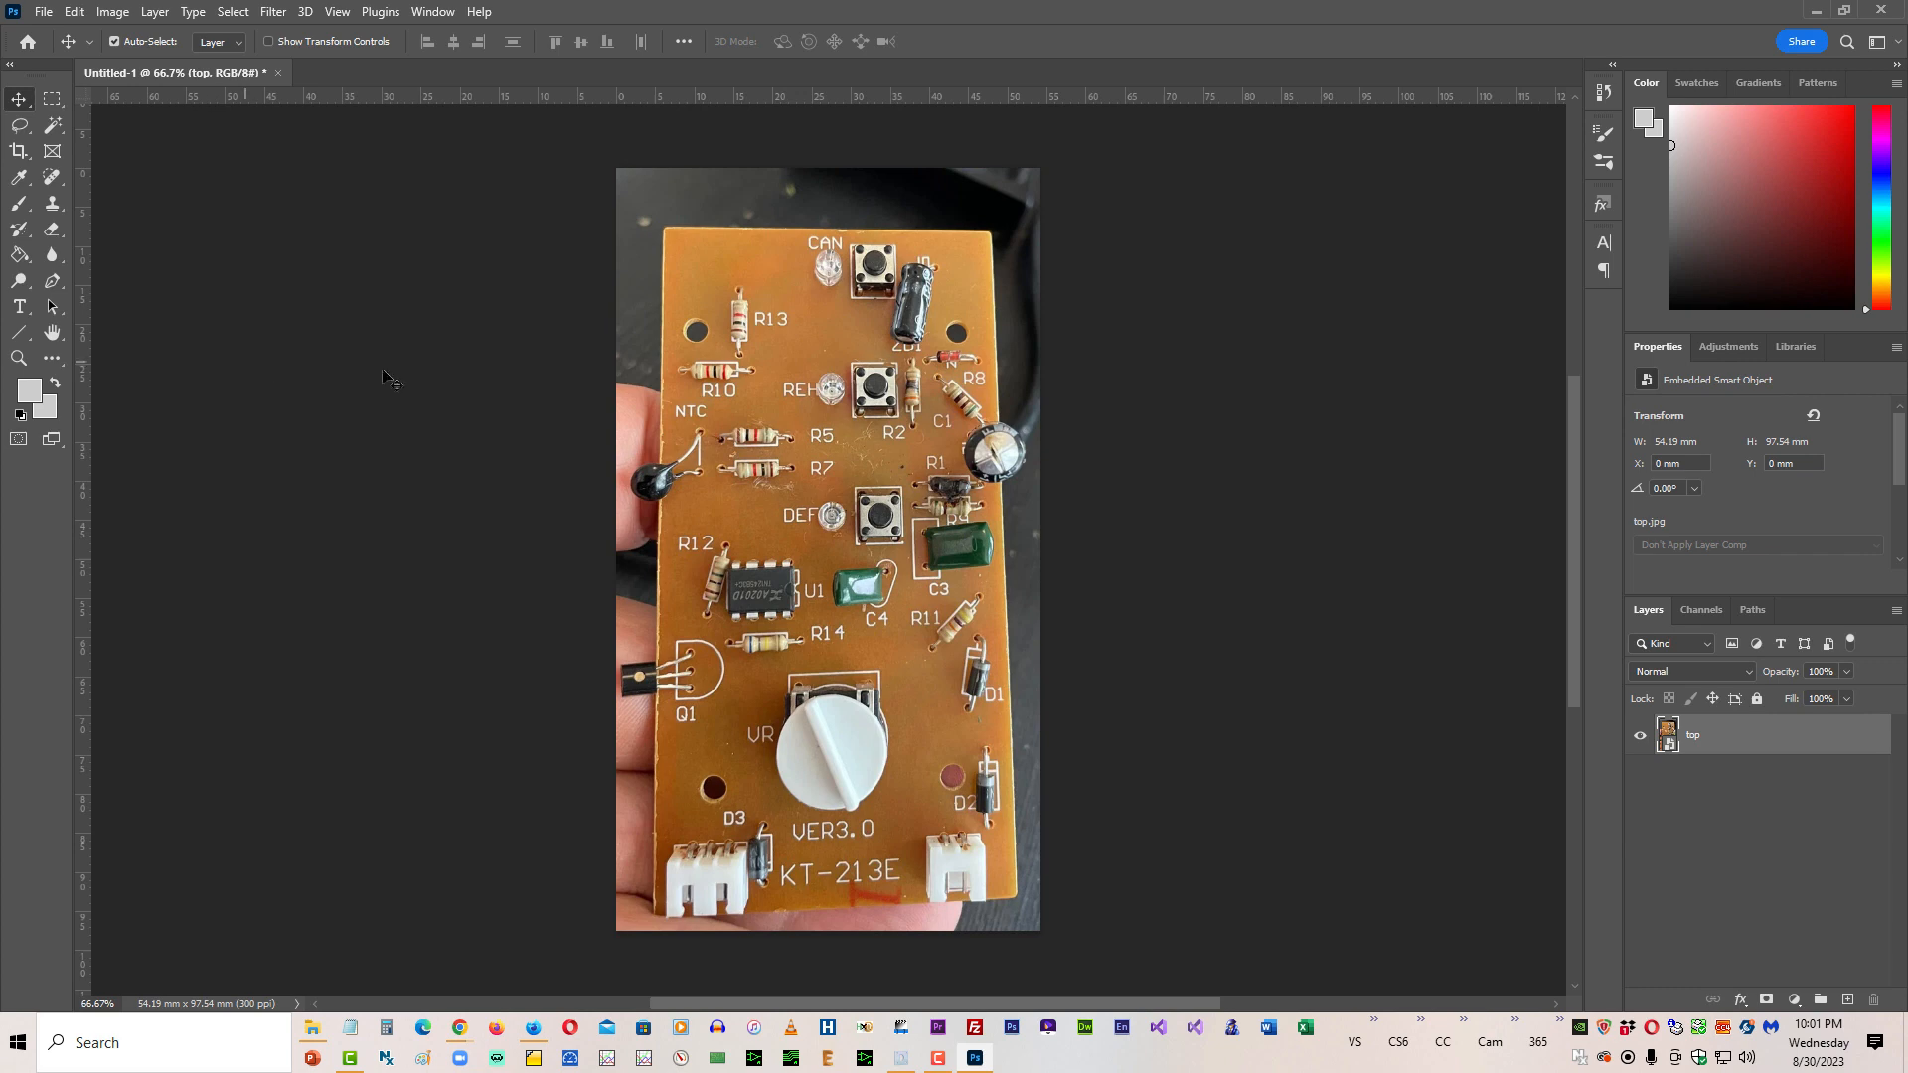
Step: Duplicate the top layer as top copy and hide the original top layer
right_click(1731, 738)
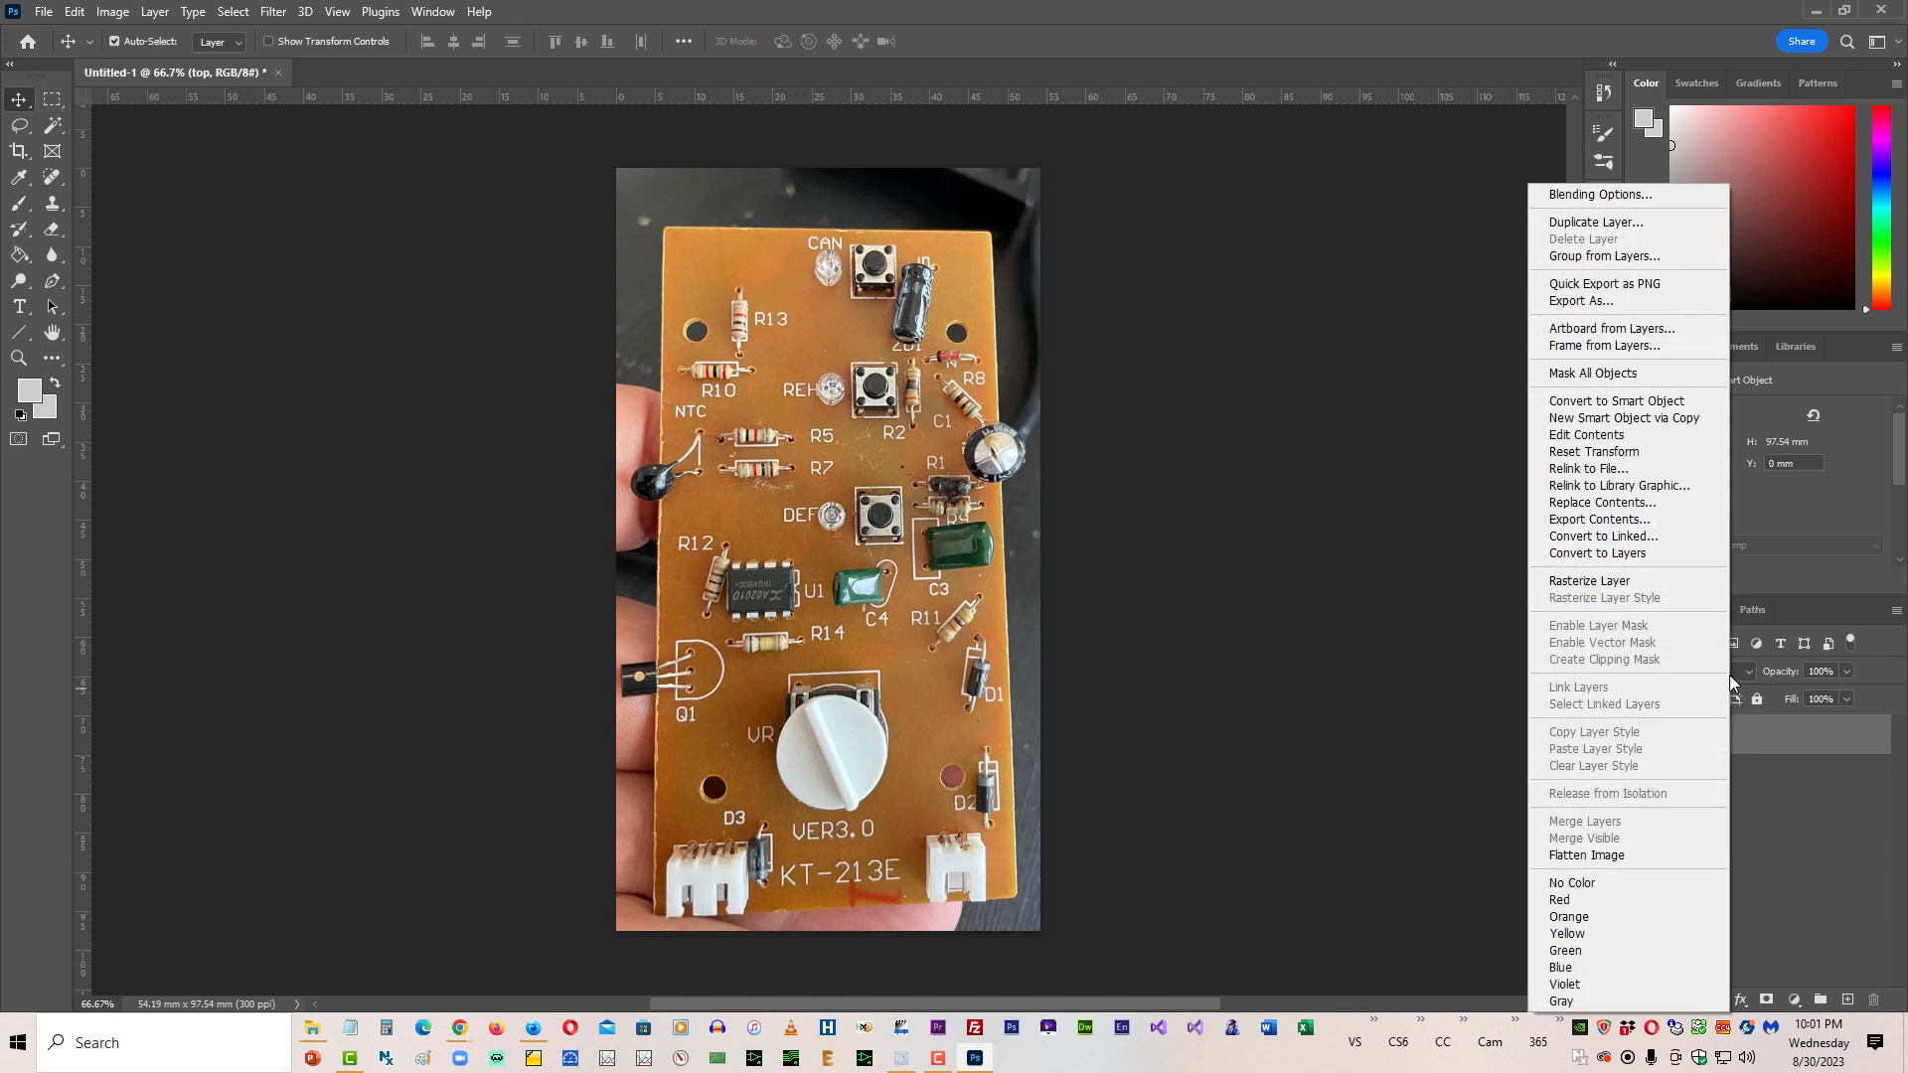
click(1612, 223)
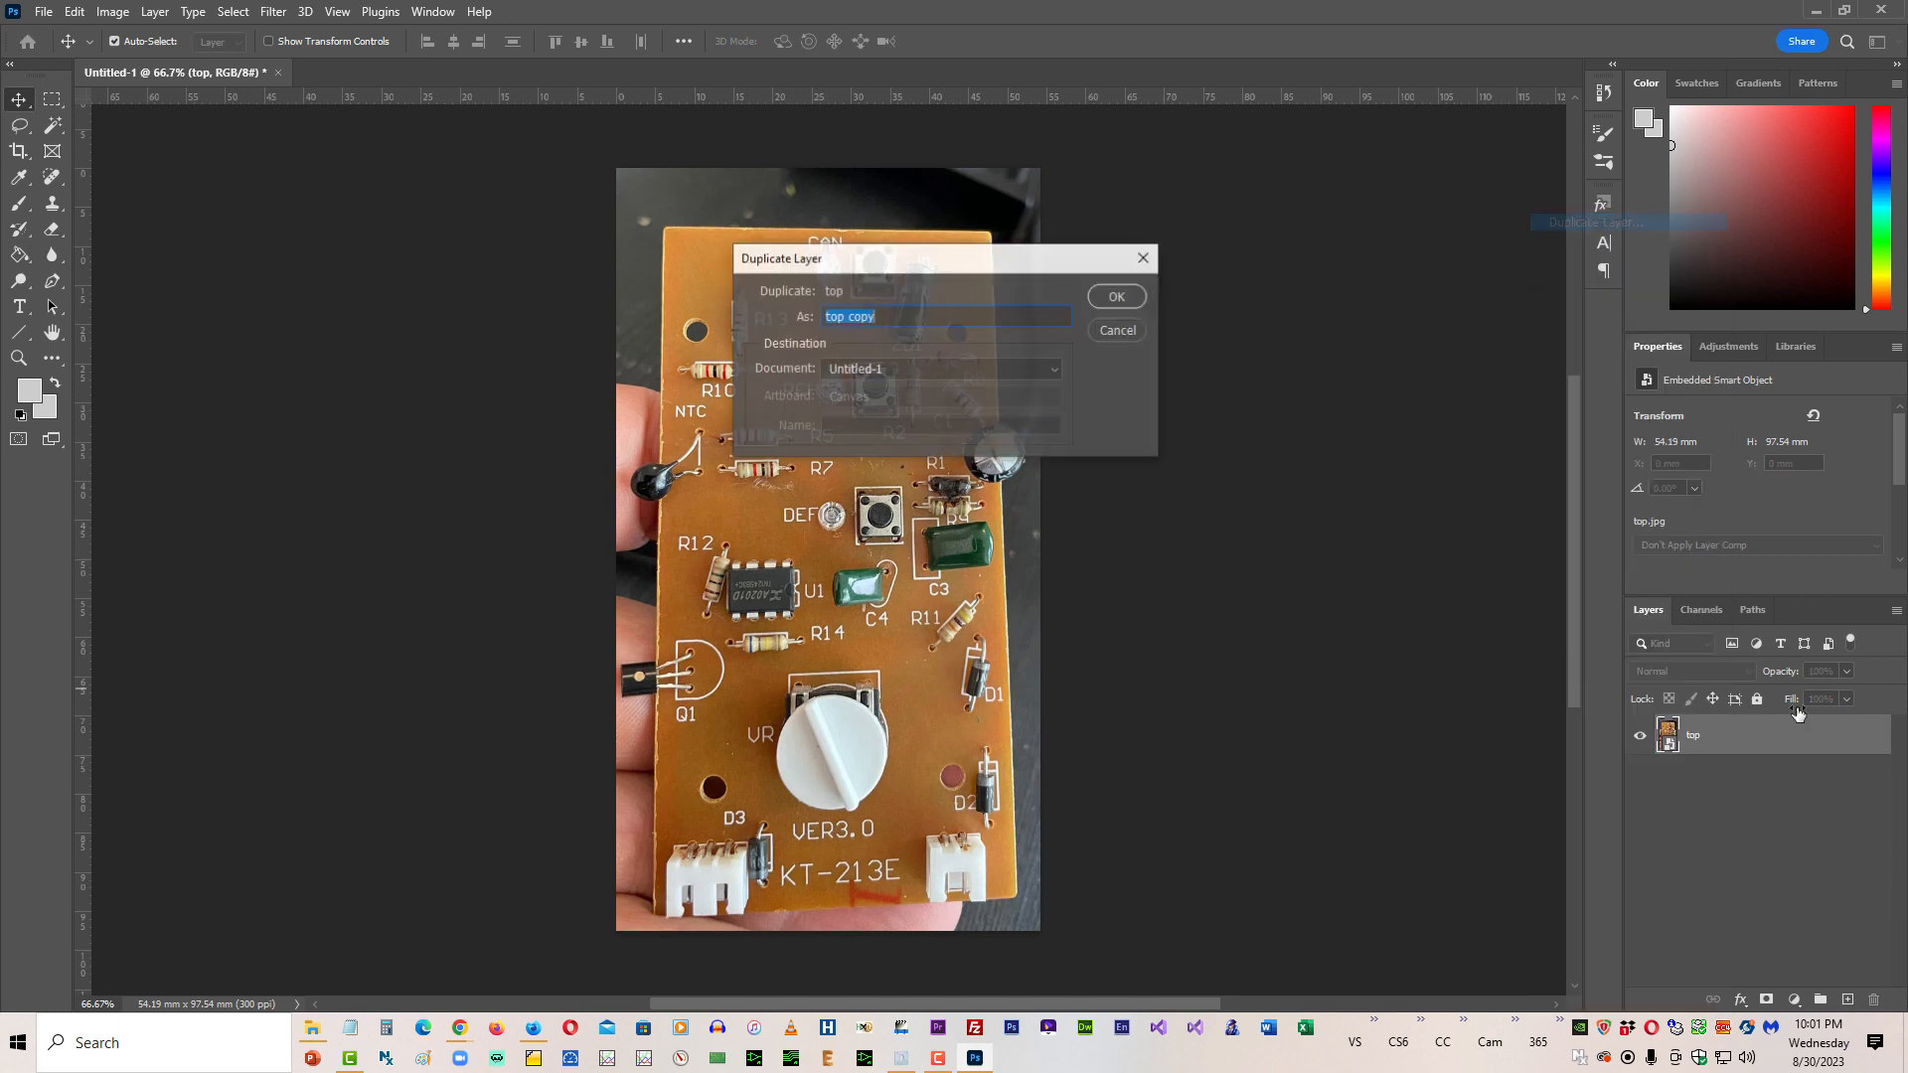
click(1114, 297)
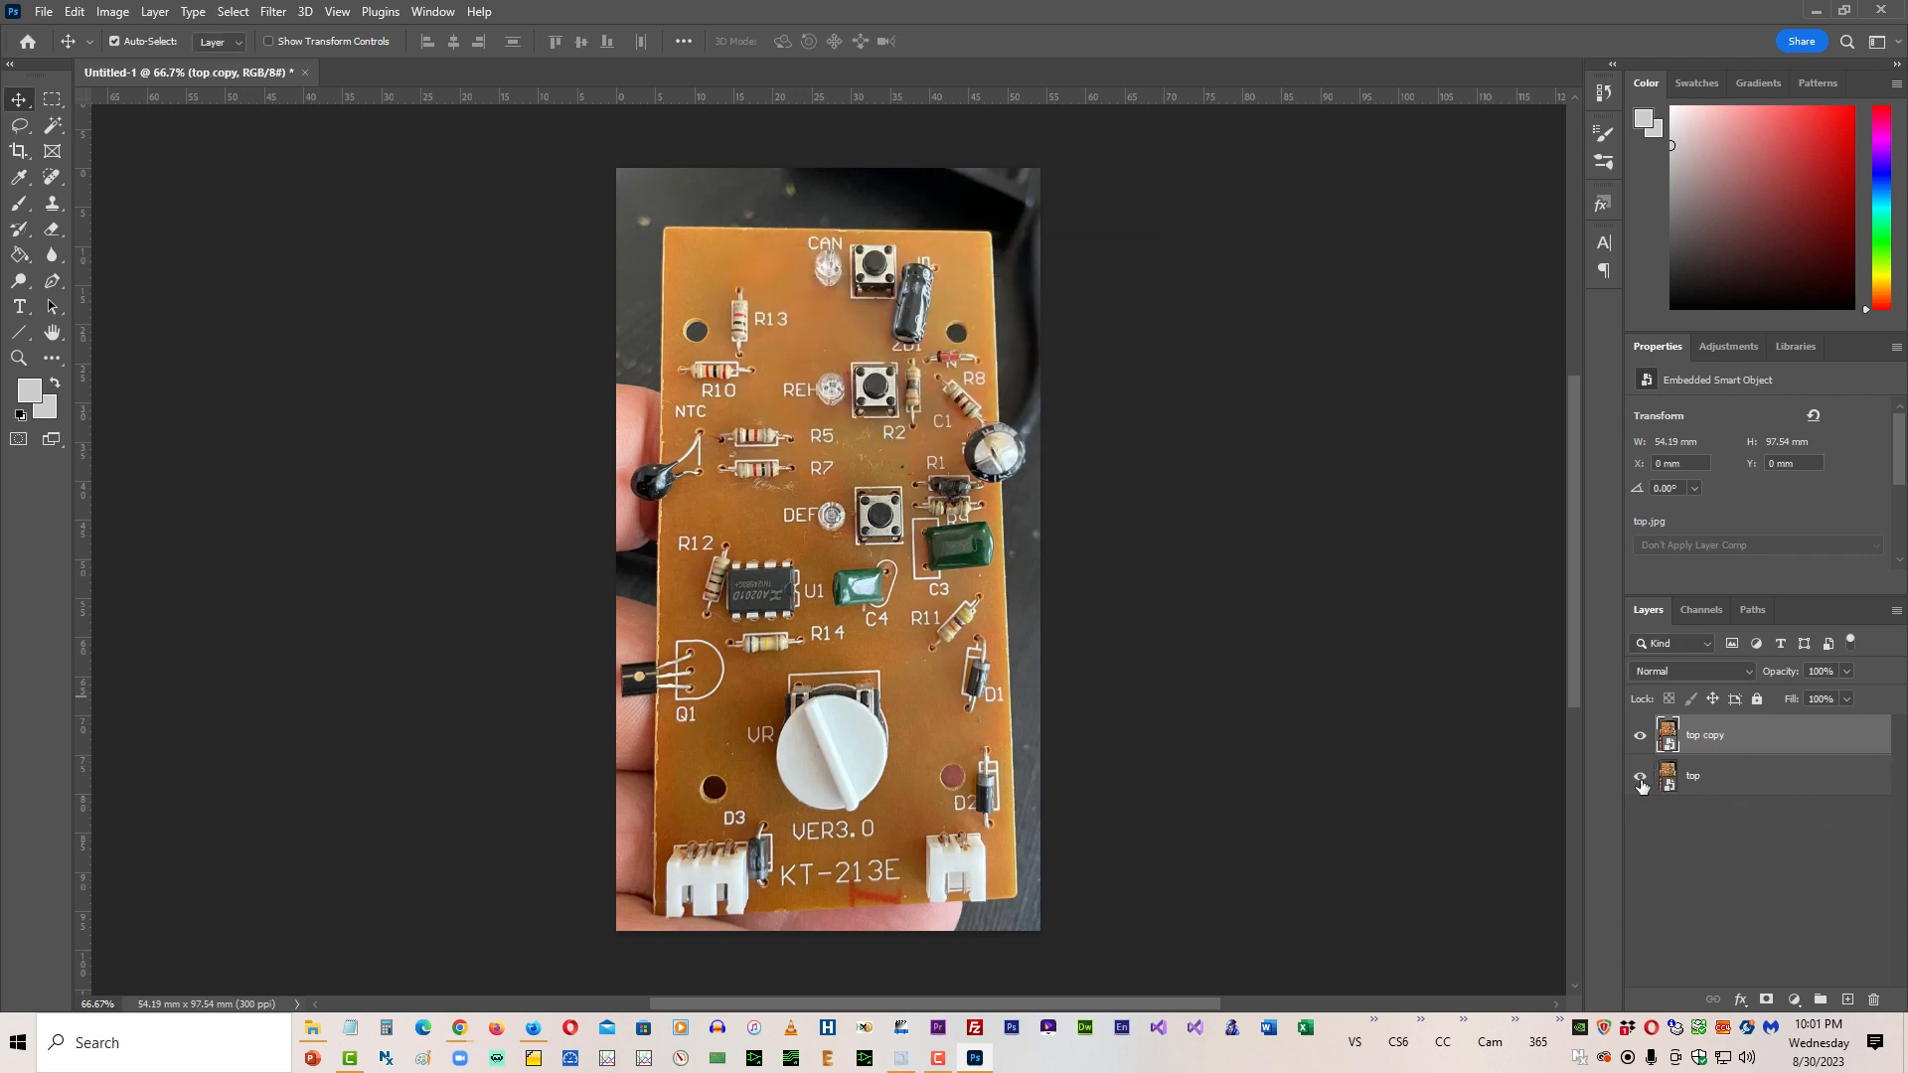
click(1756, 784)
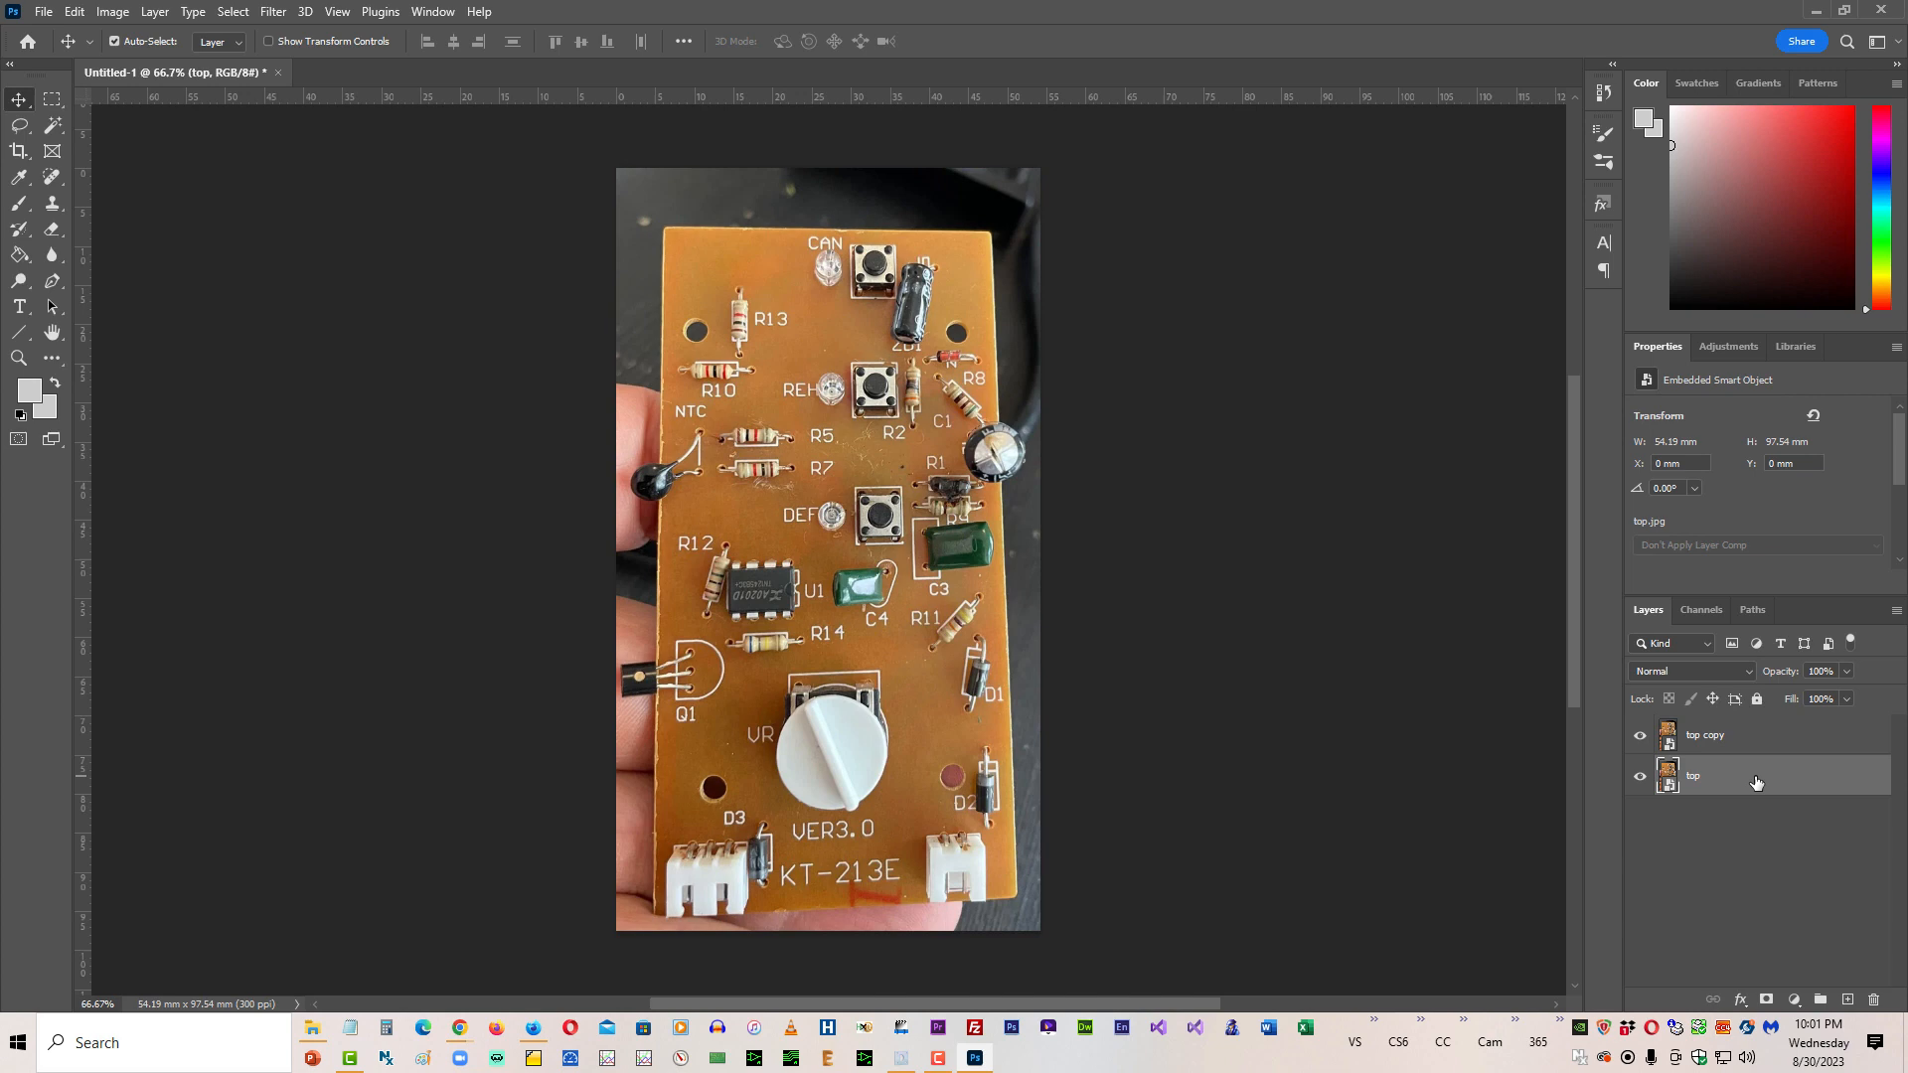
click(1639, 784)
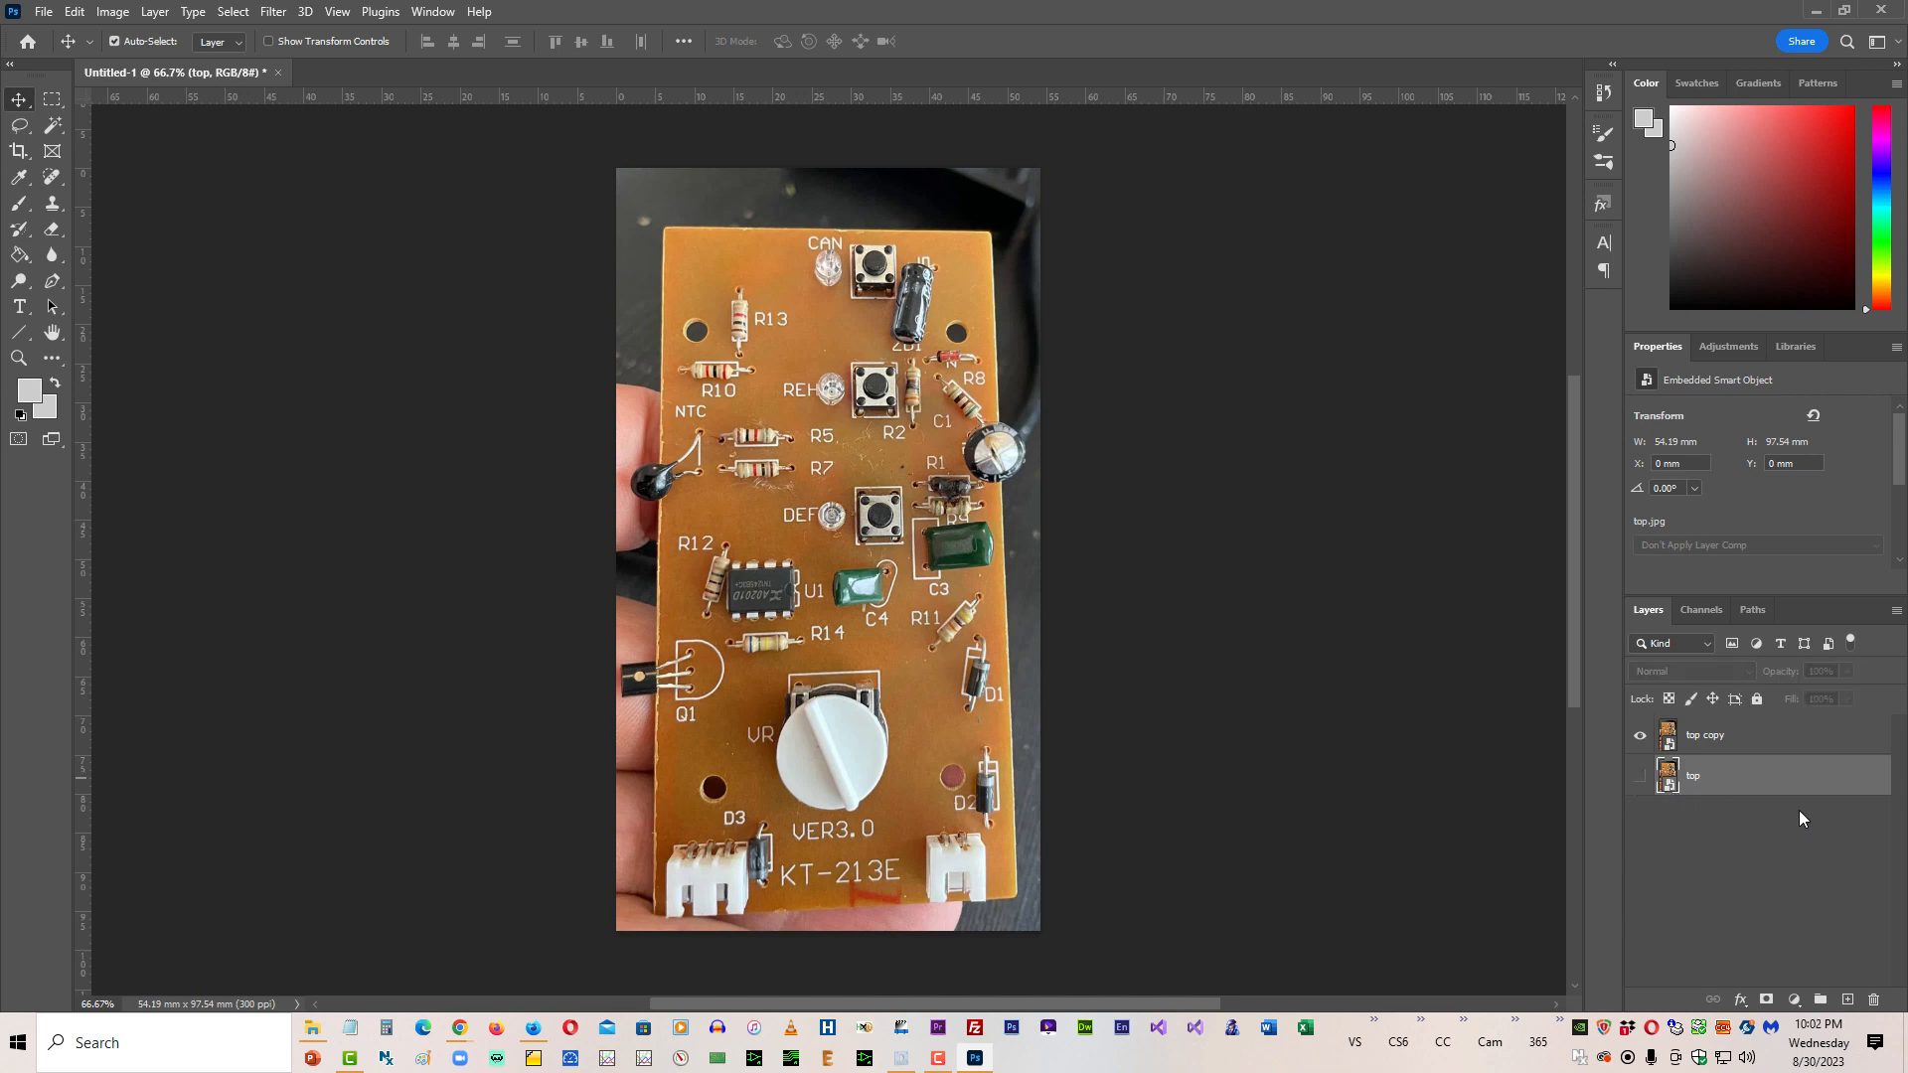
Step: Start a Perspective Warp on the top copy layer and draw a layout grid from the board's upper-left corner
click(1718, 743)
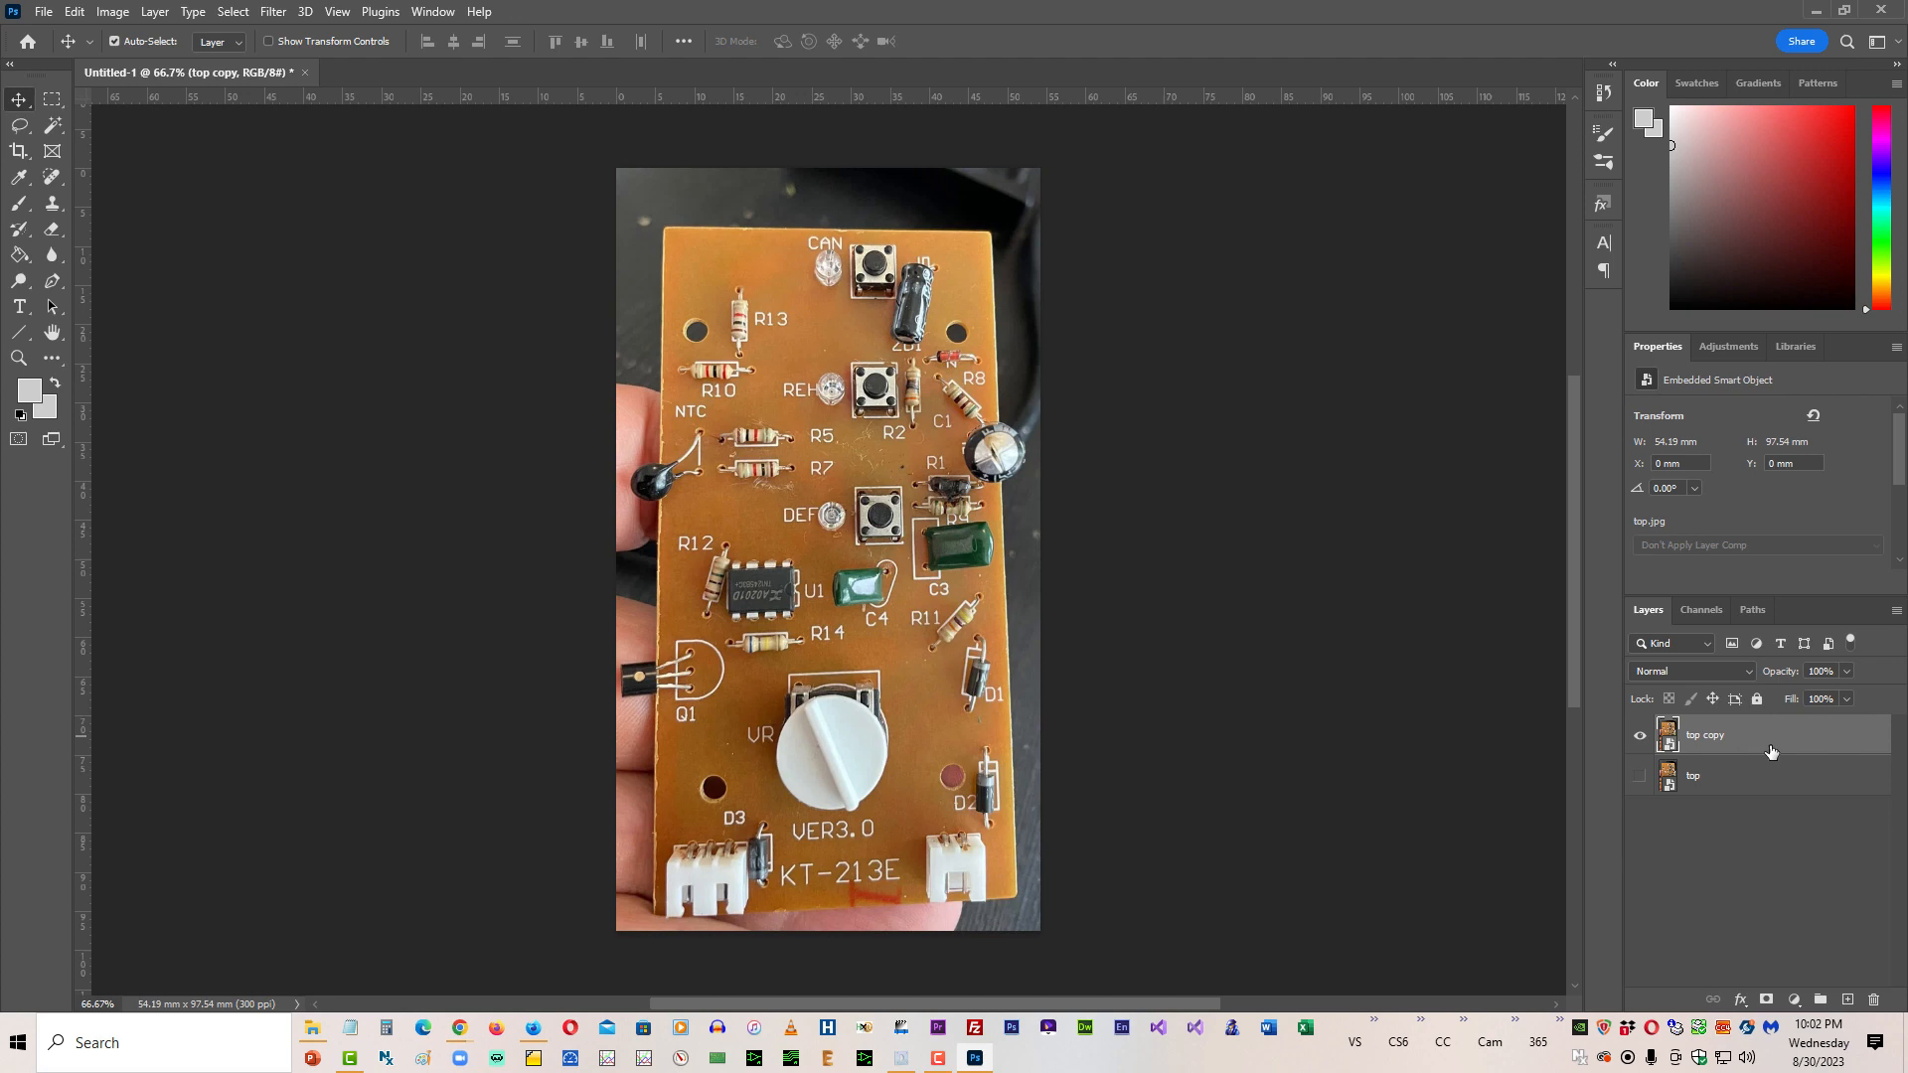
click(74, 10)
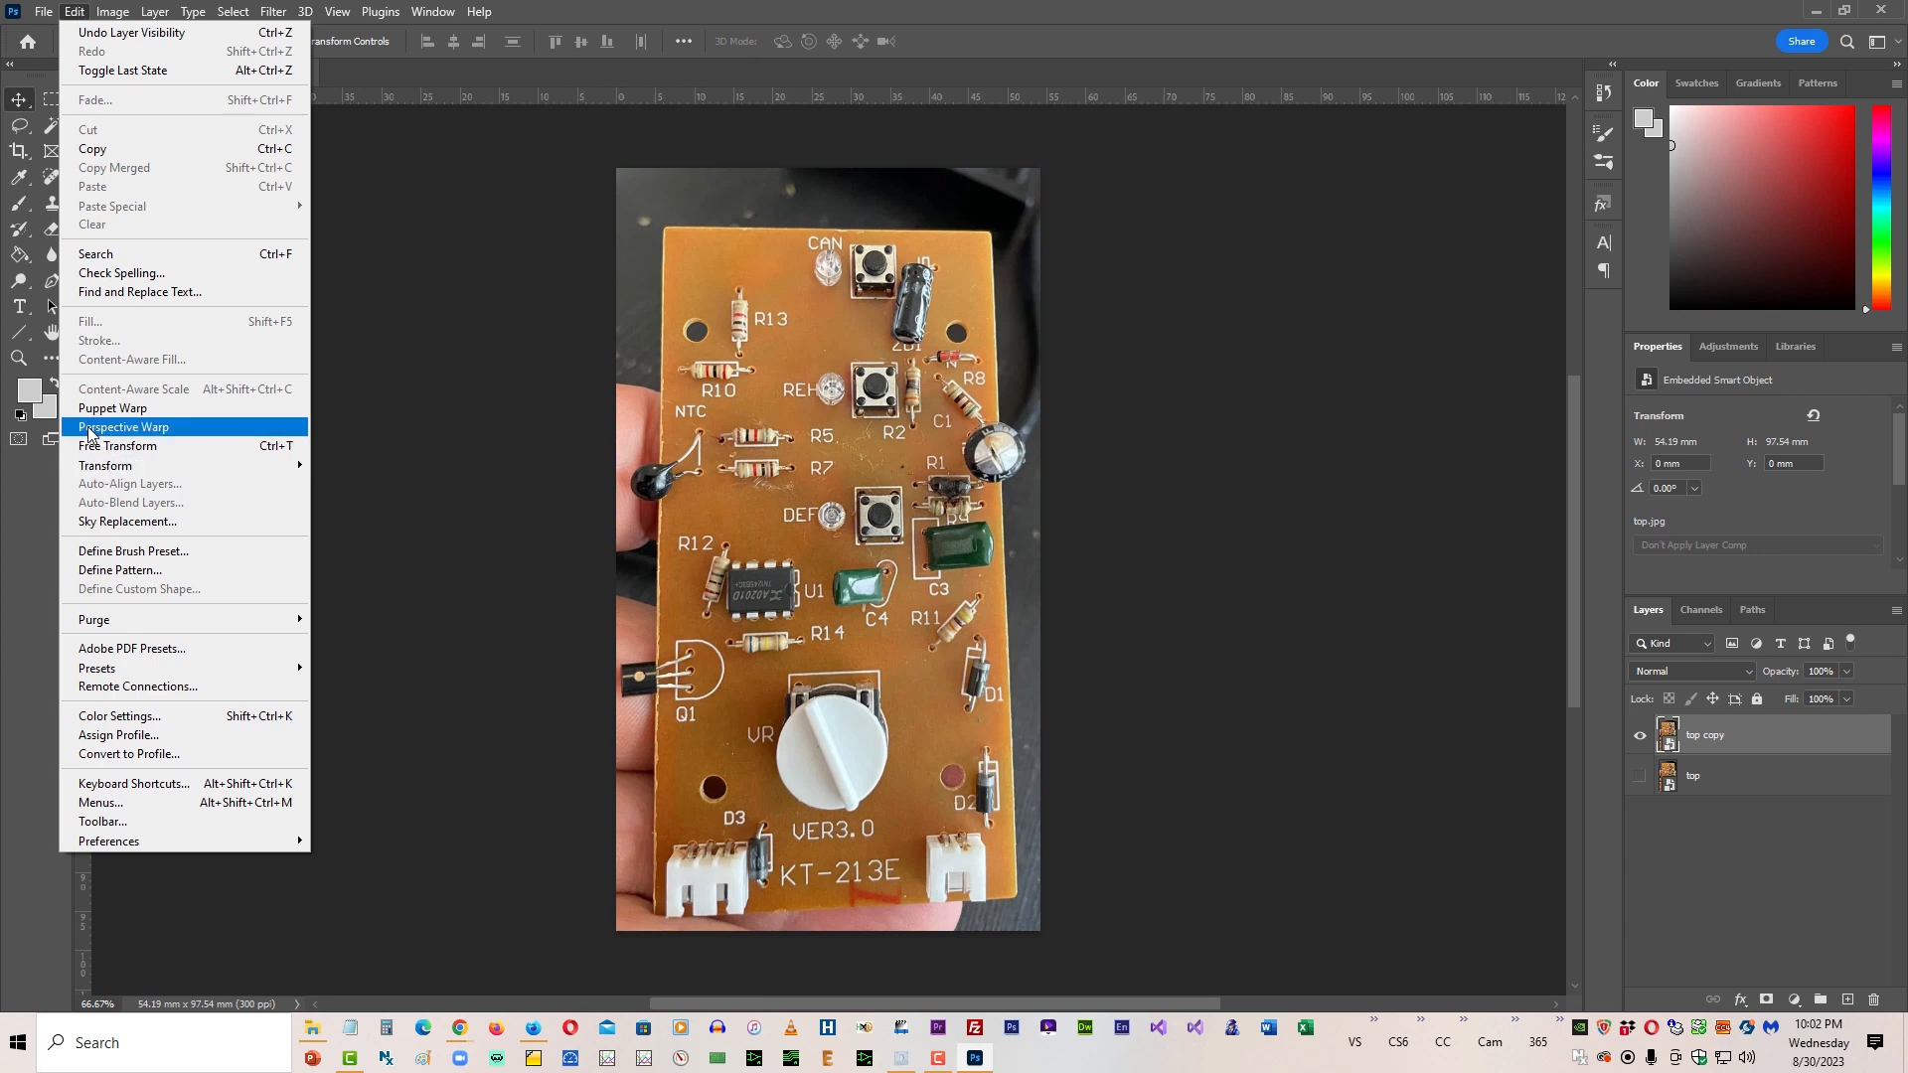
click(197, 434)
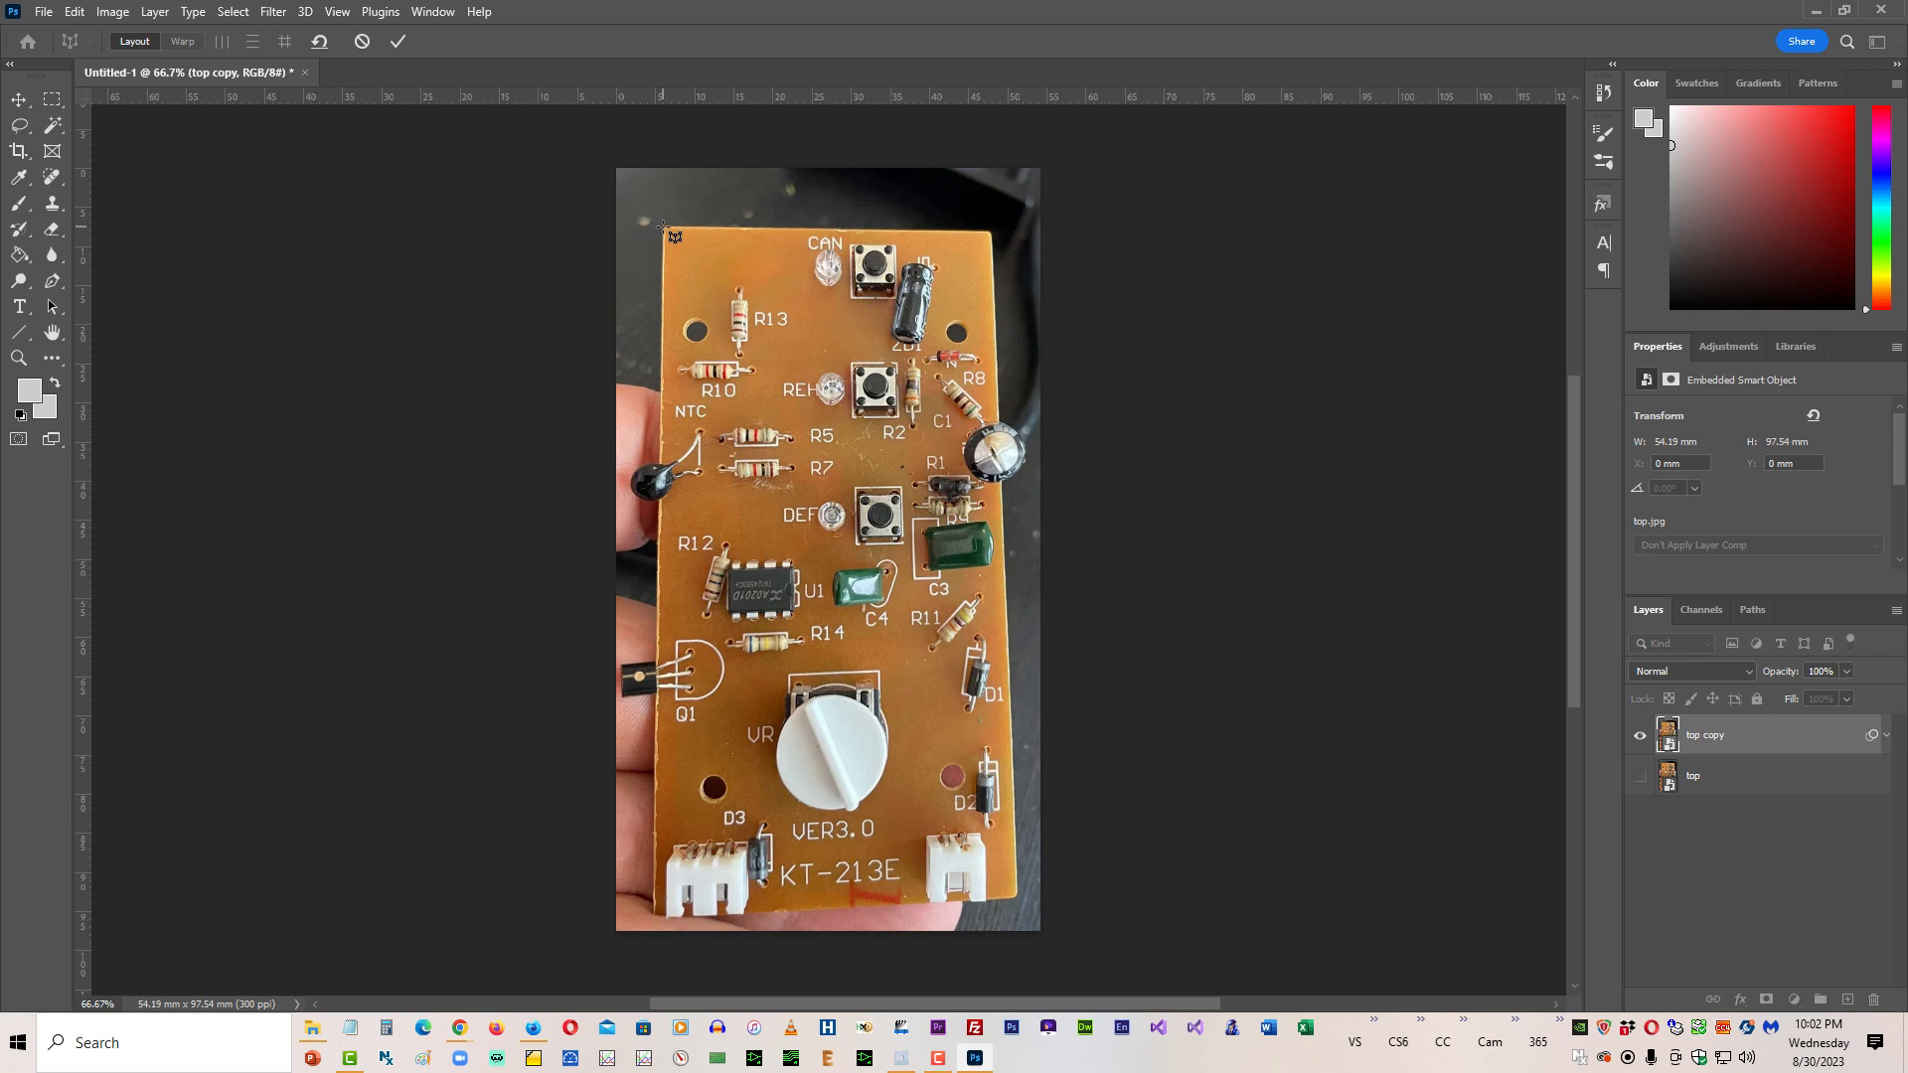
drag(663, 227, 747, 379)
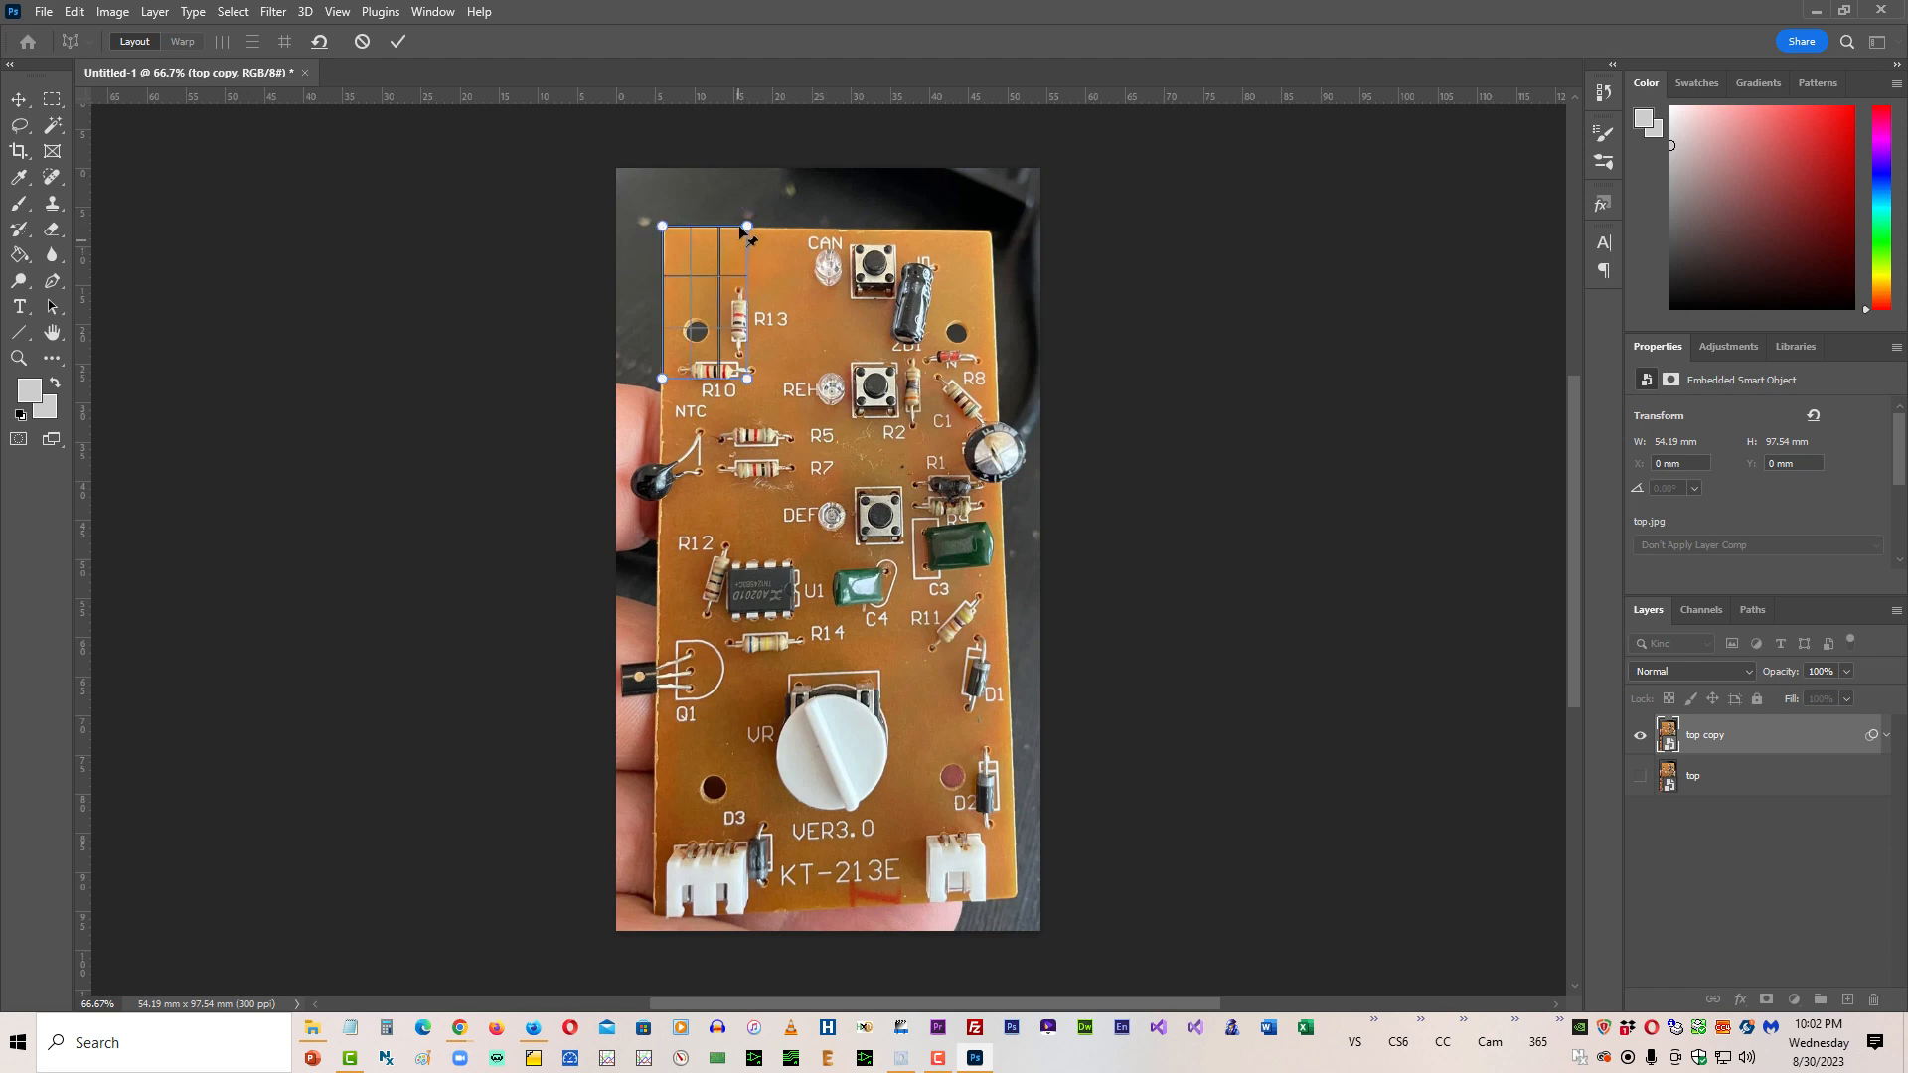
Step: Stretch the layout grid so its other three corners sit on the remaining corners of the circuit board
drag(747, 227, 990, 232)
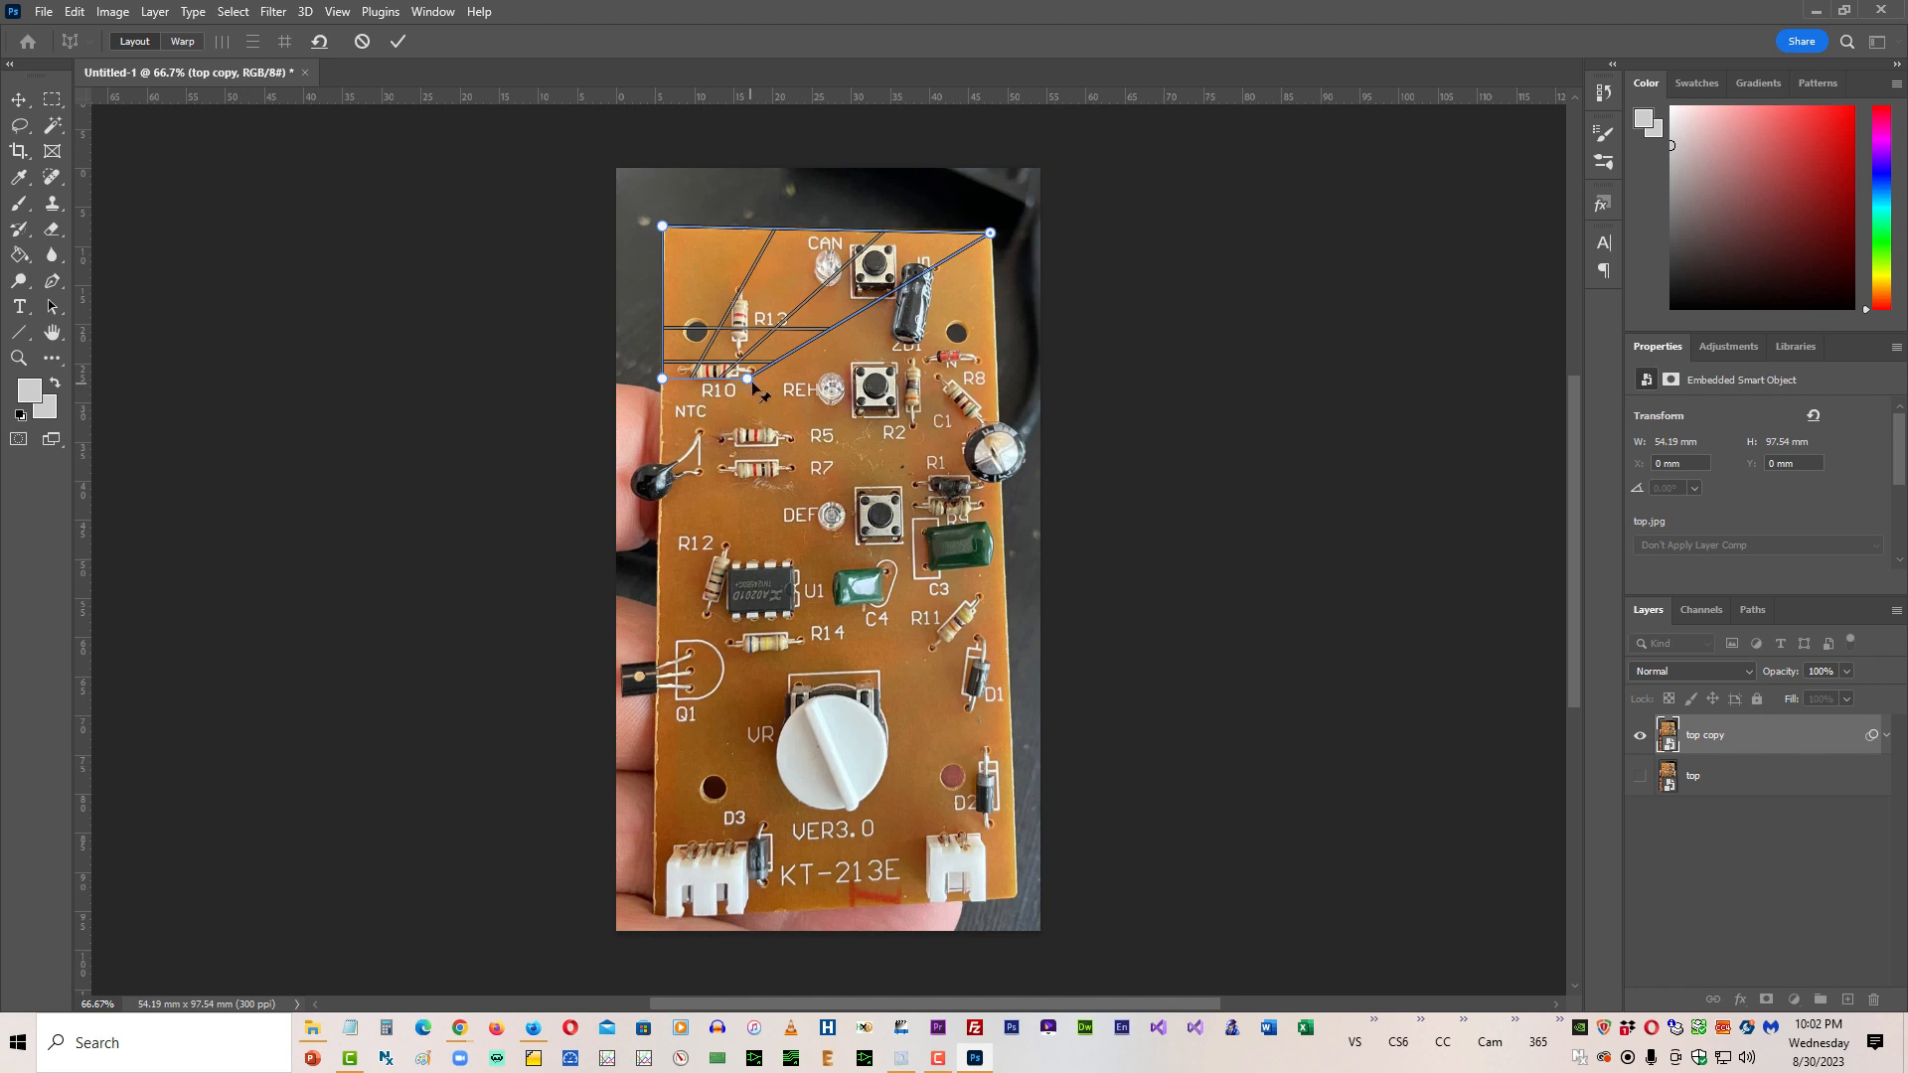
drag(747, 380, 1019, 898)
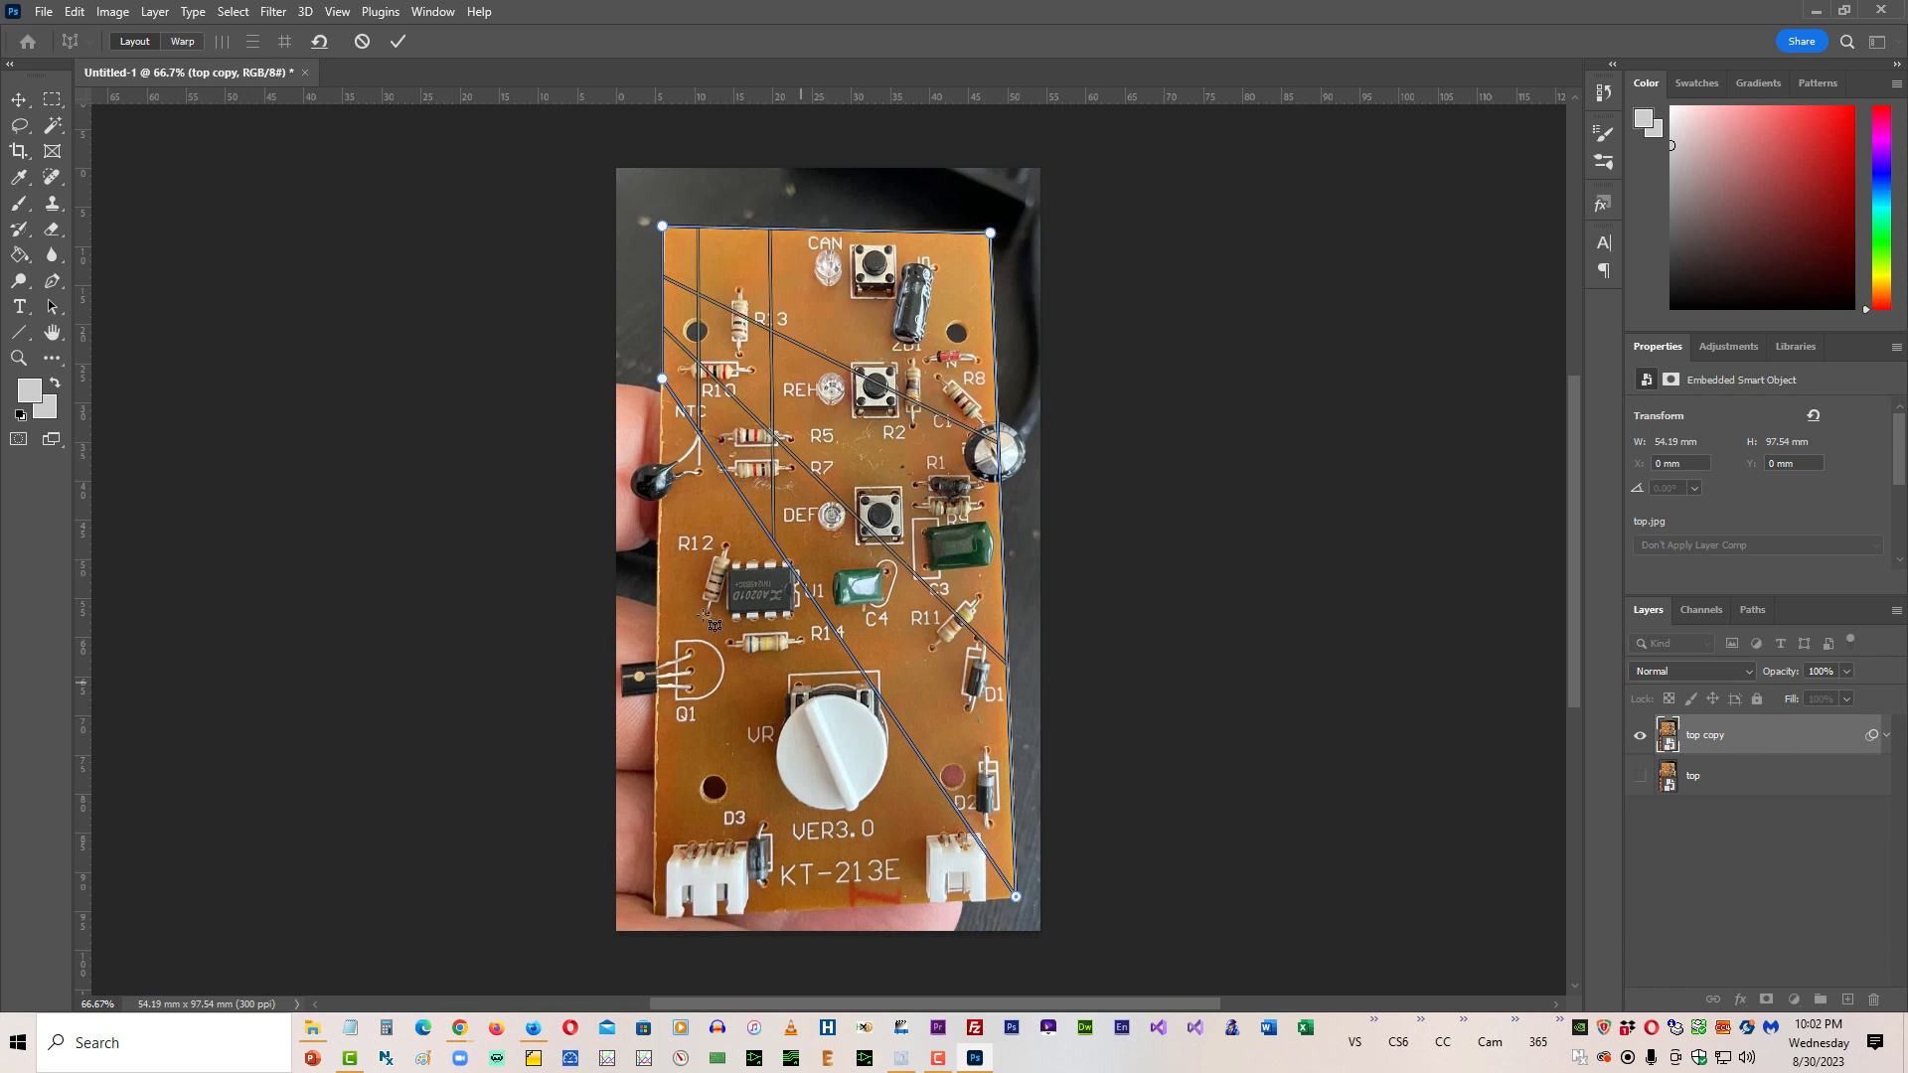
drag(659, 388, 655, 922)
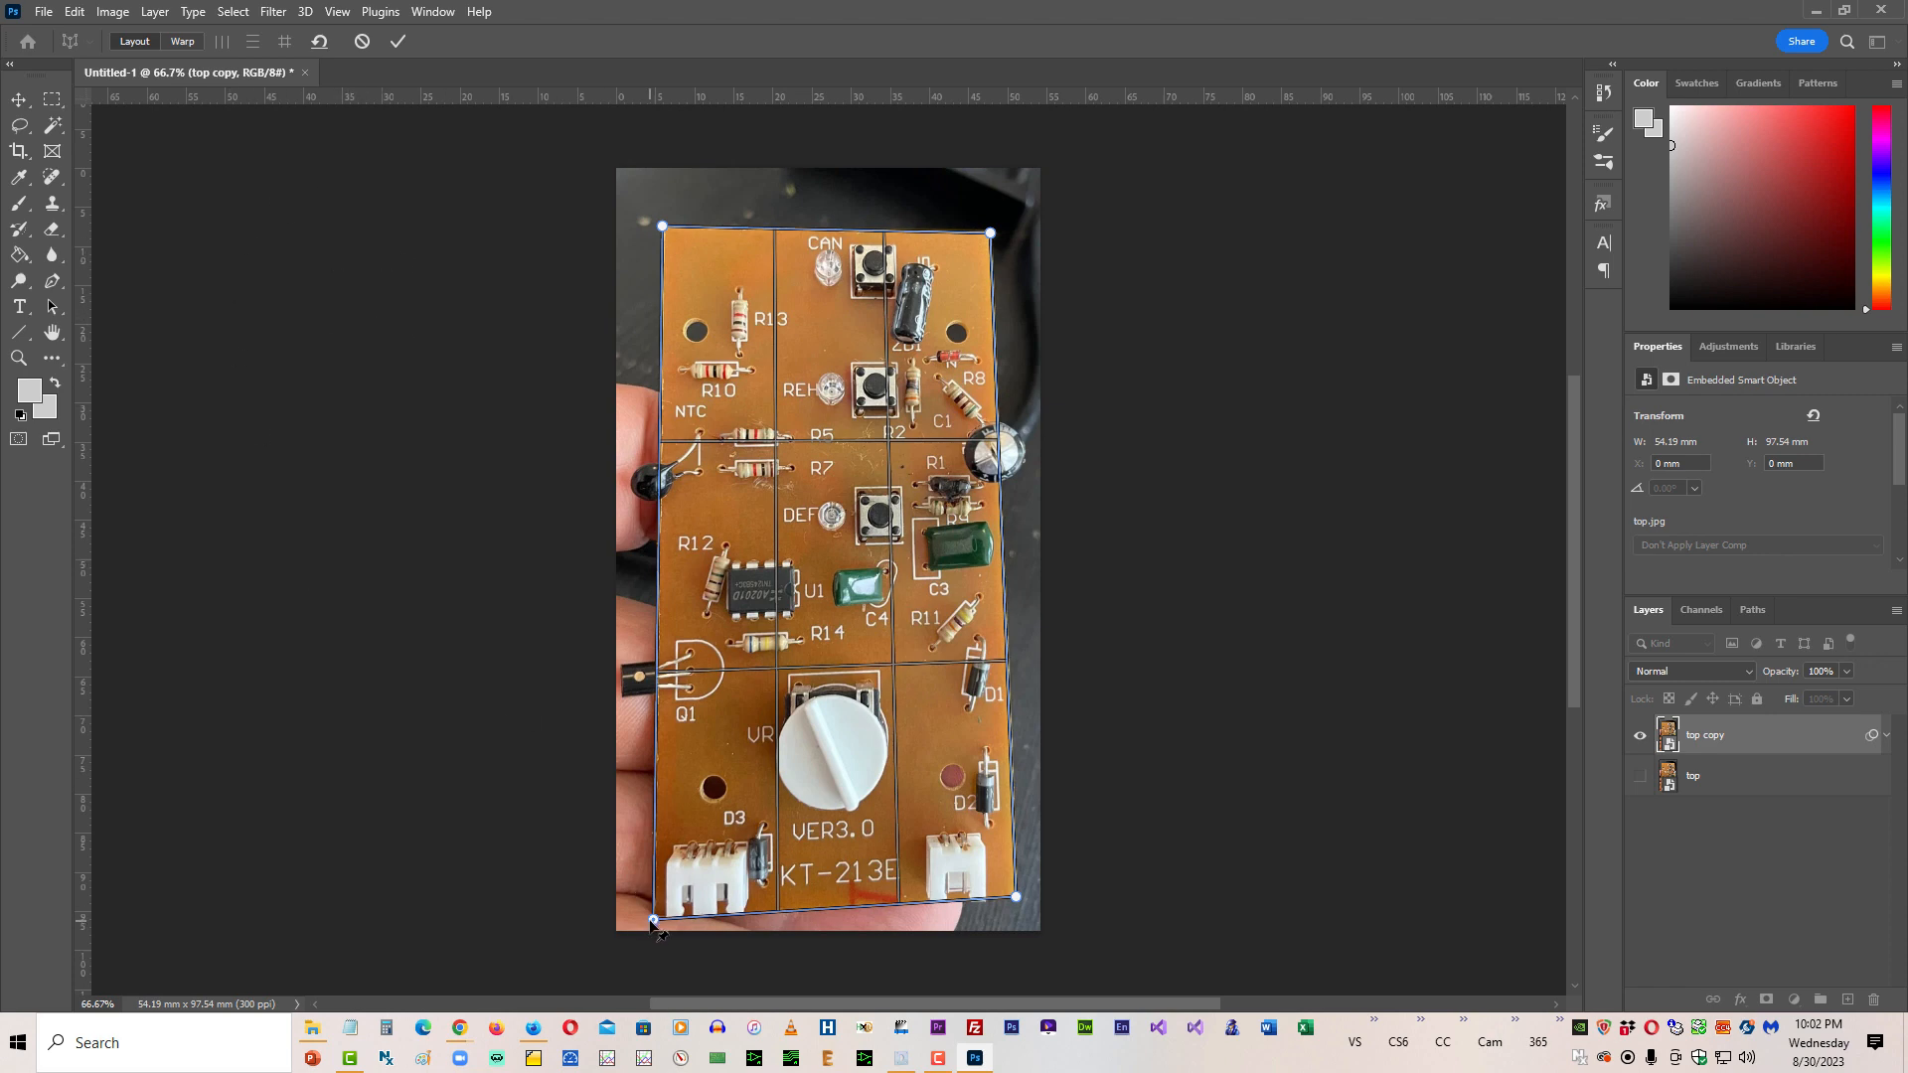
drag(655, 921, 655, 926)
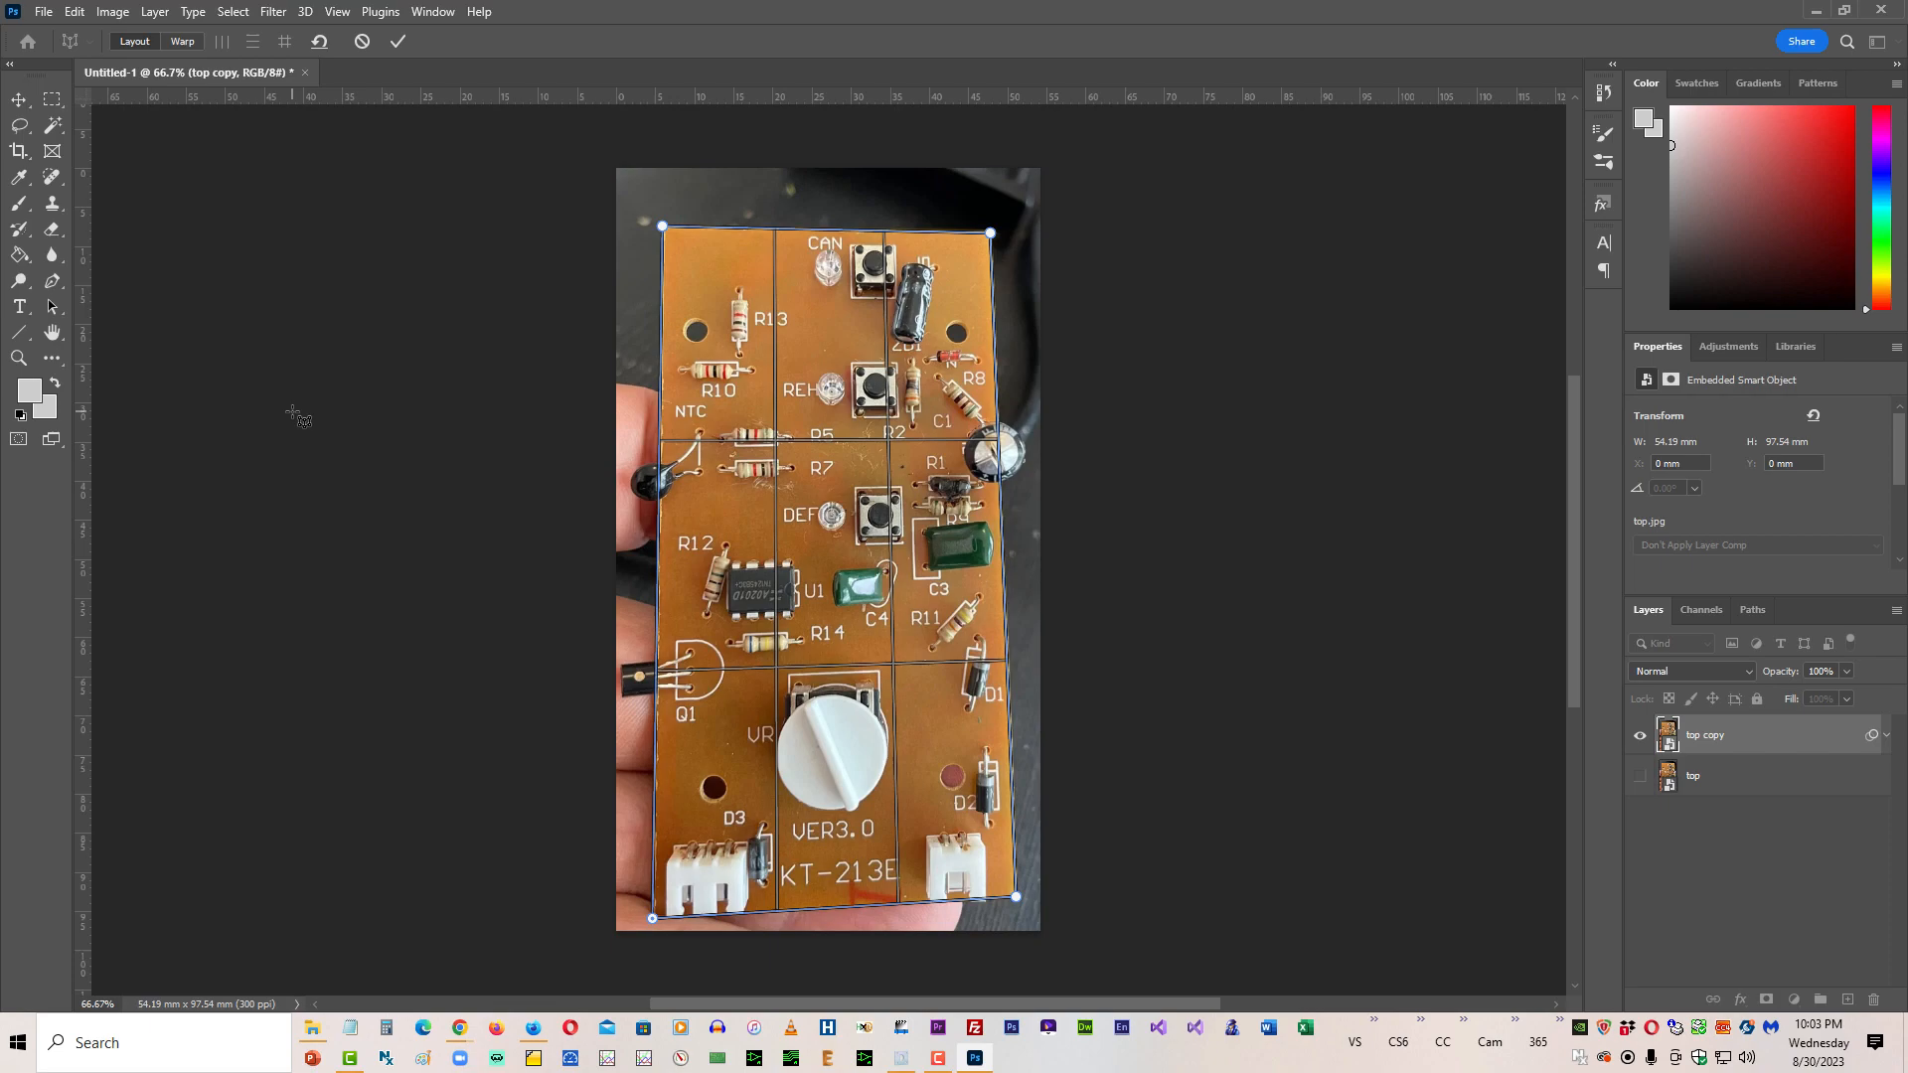
Step: Refine the layout grid's two upper pins at close zoom so they sit exactly on the board's upper corners
key(ctrl+plus)
key(ctrl+plus)
key(ctrl+plus)
key(ctrl+plus)
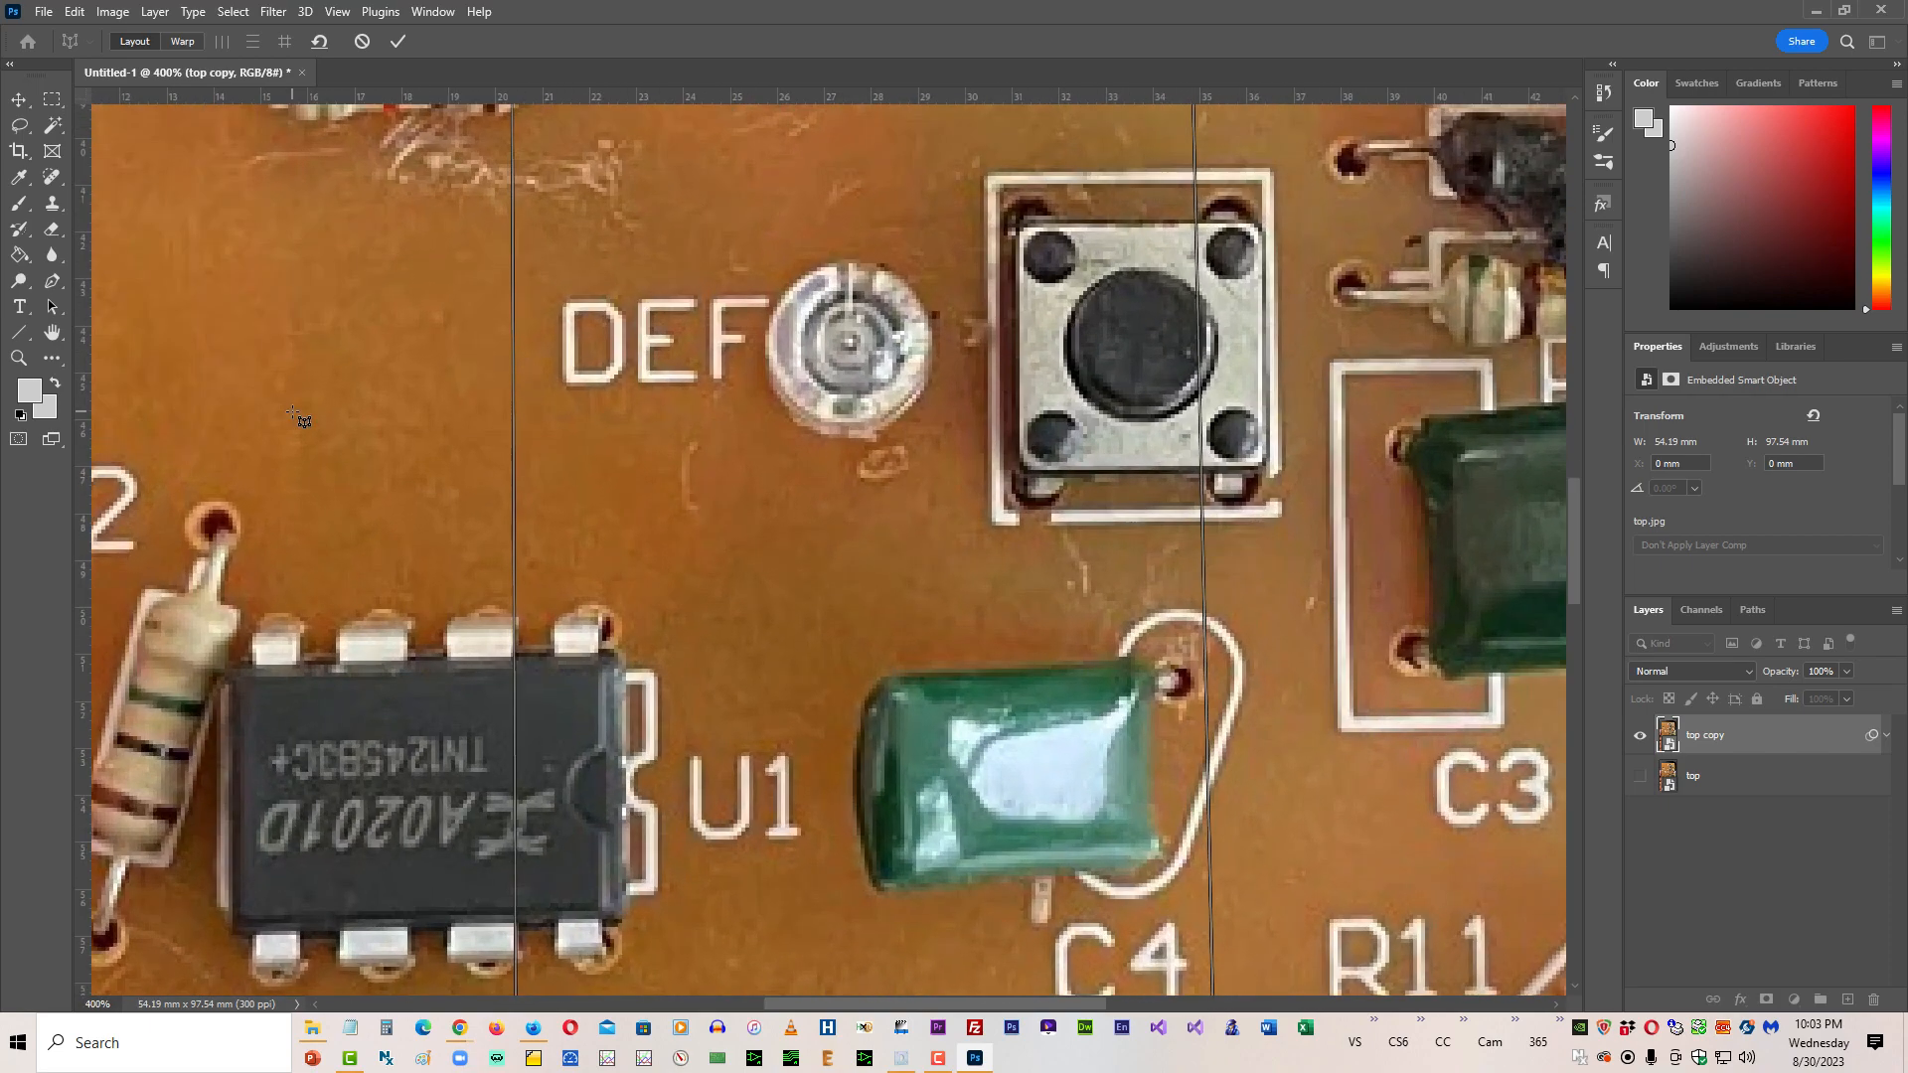
key(ctrl+minus)
key(ctrl+minus)
key(ctrl+minus)
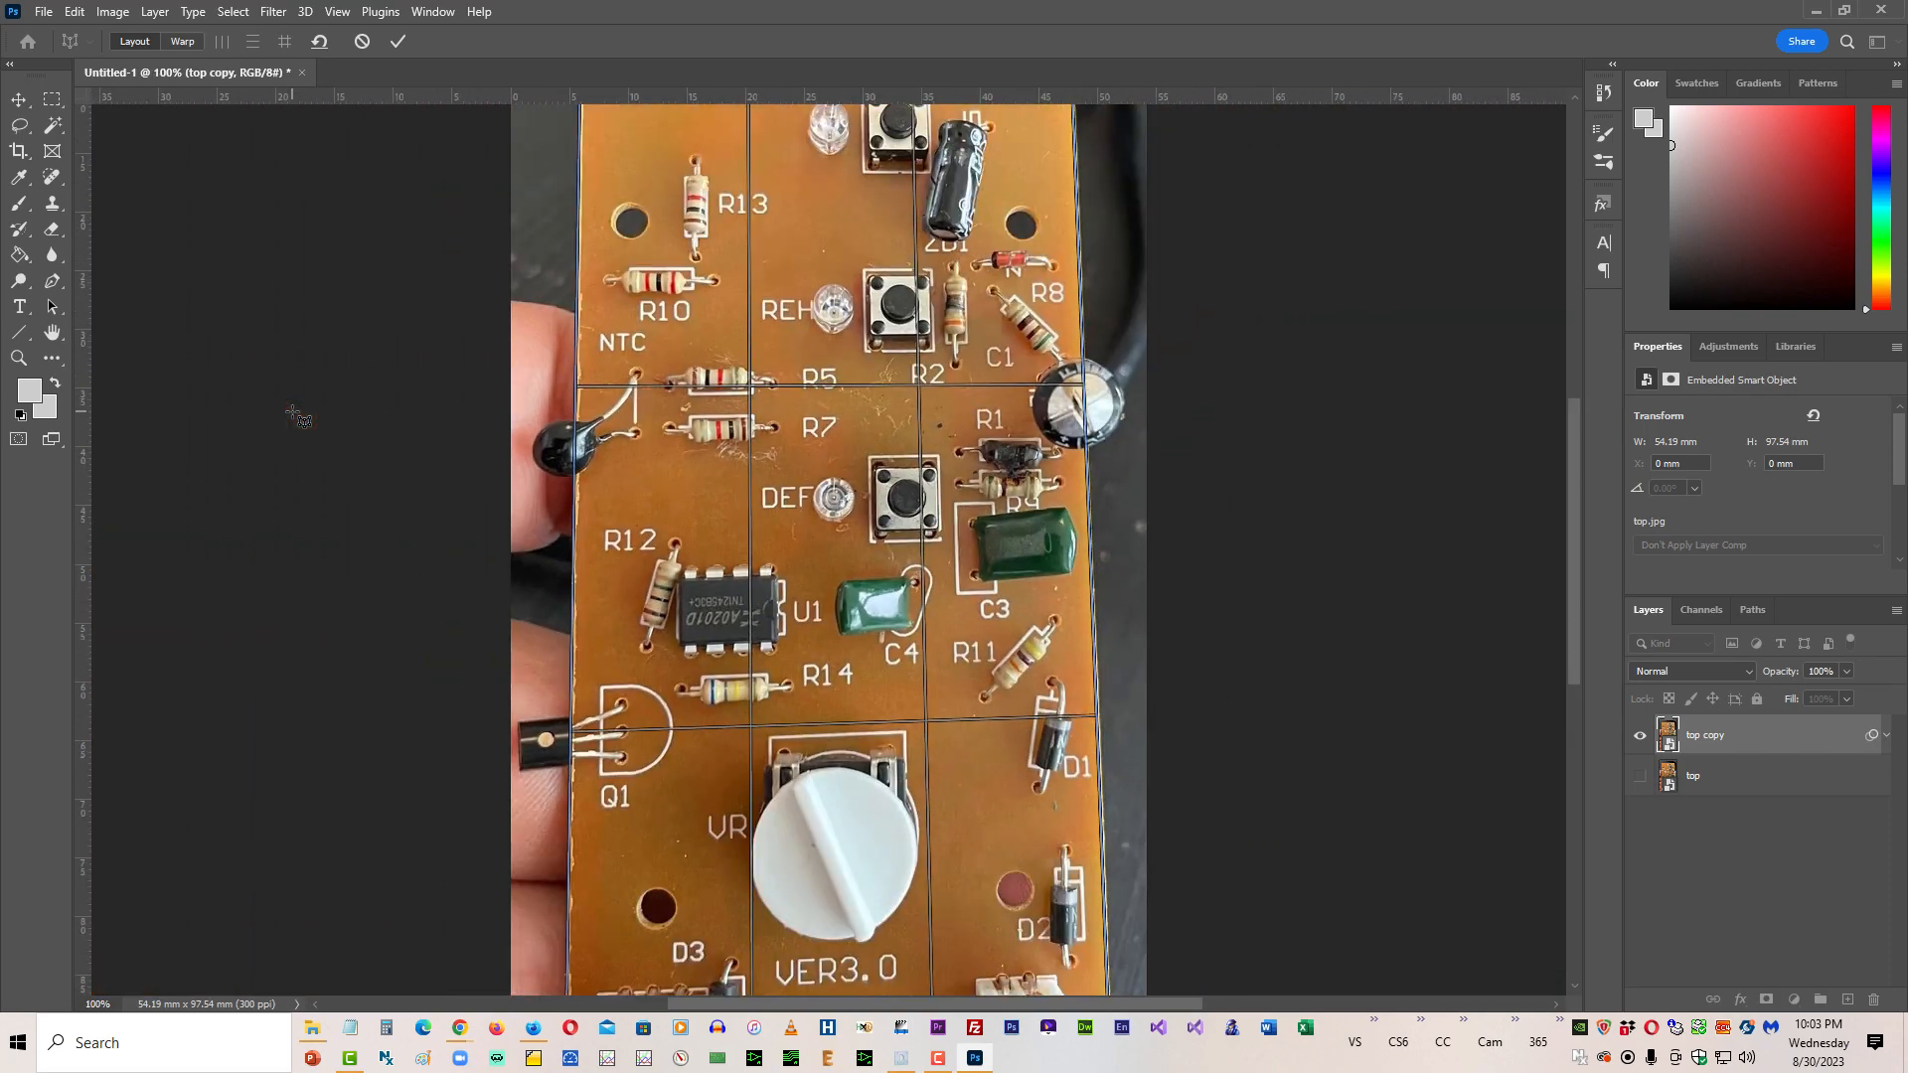
key(ctrl+plus)
key(ctrl+plus)
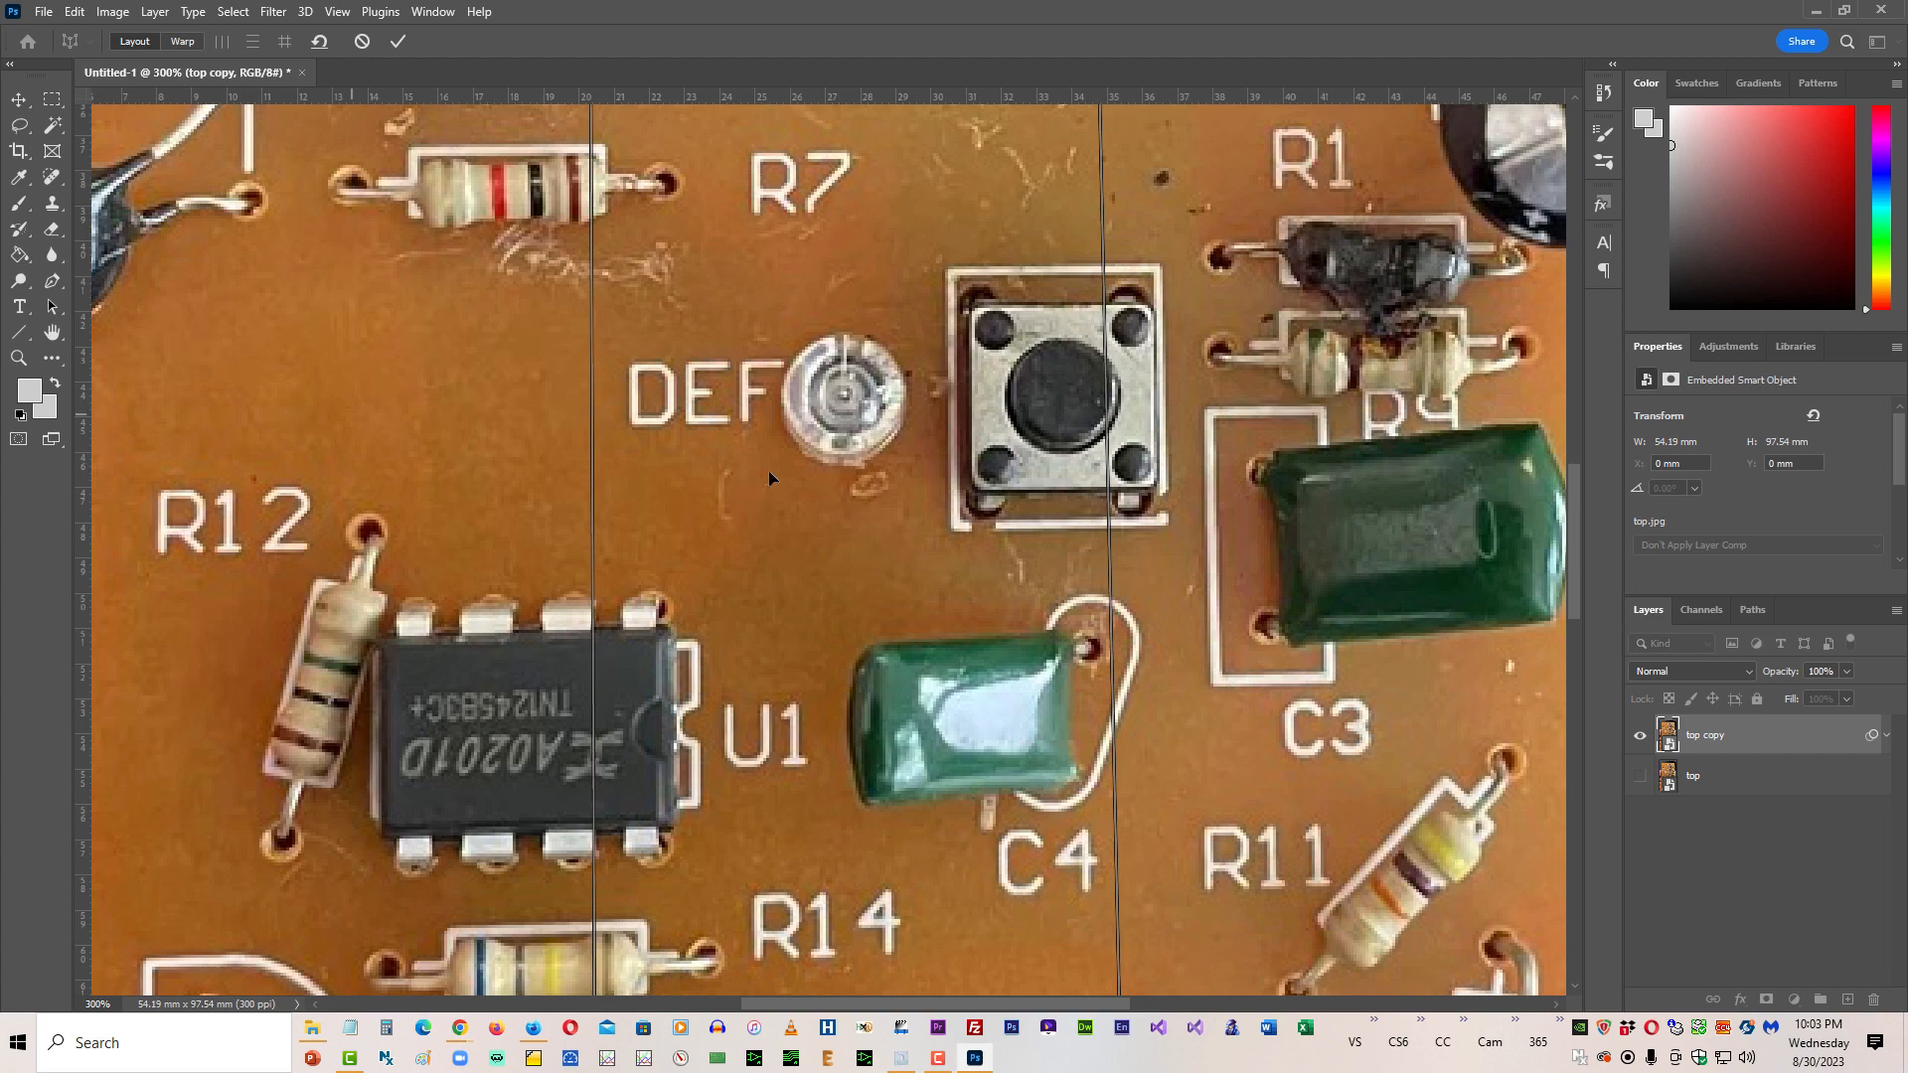
drag(1574, 503, 1574, 282)
drag(883, 1003, 1016, 1004)
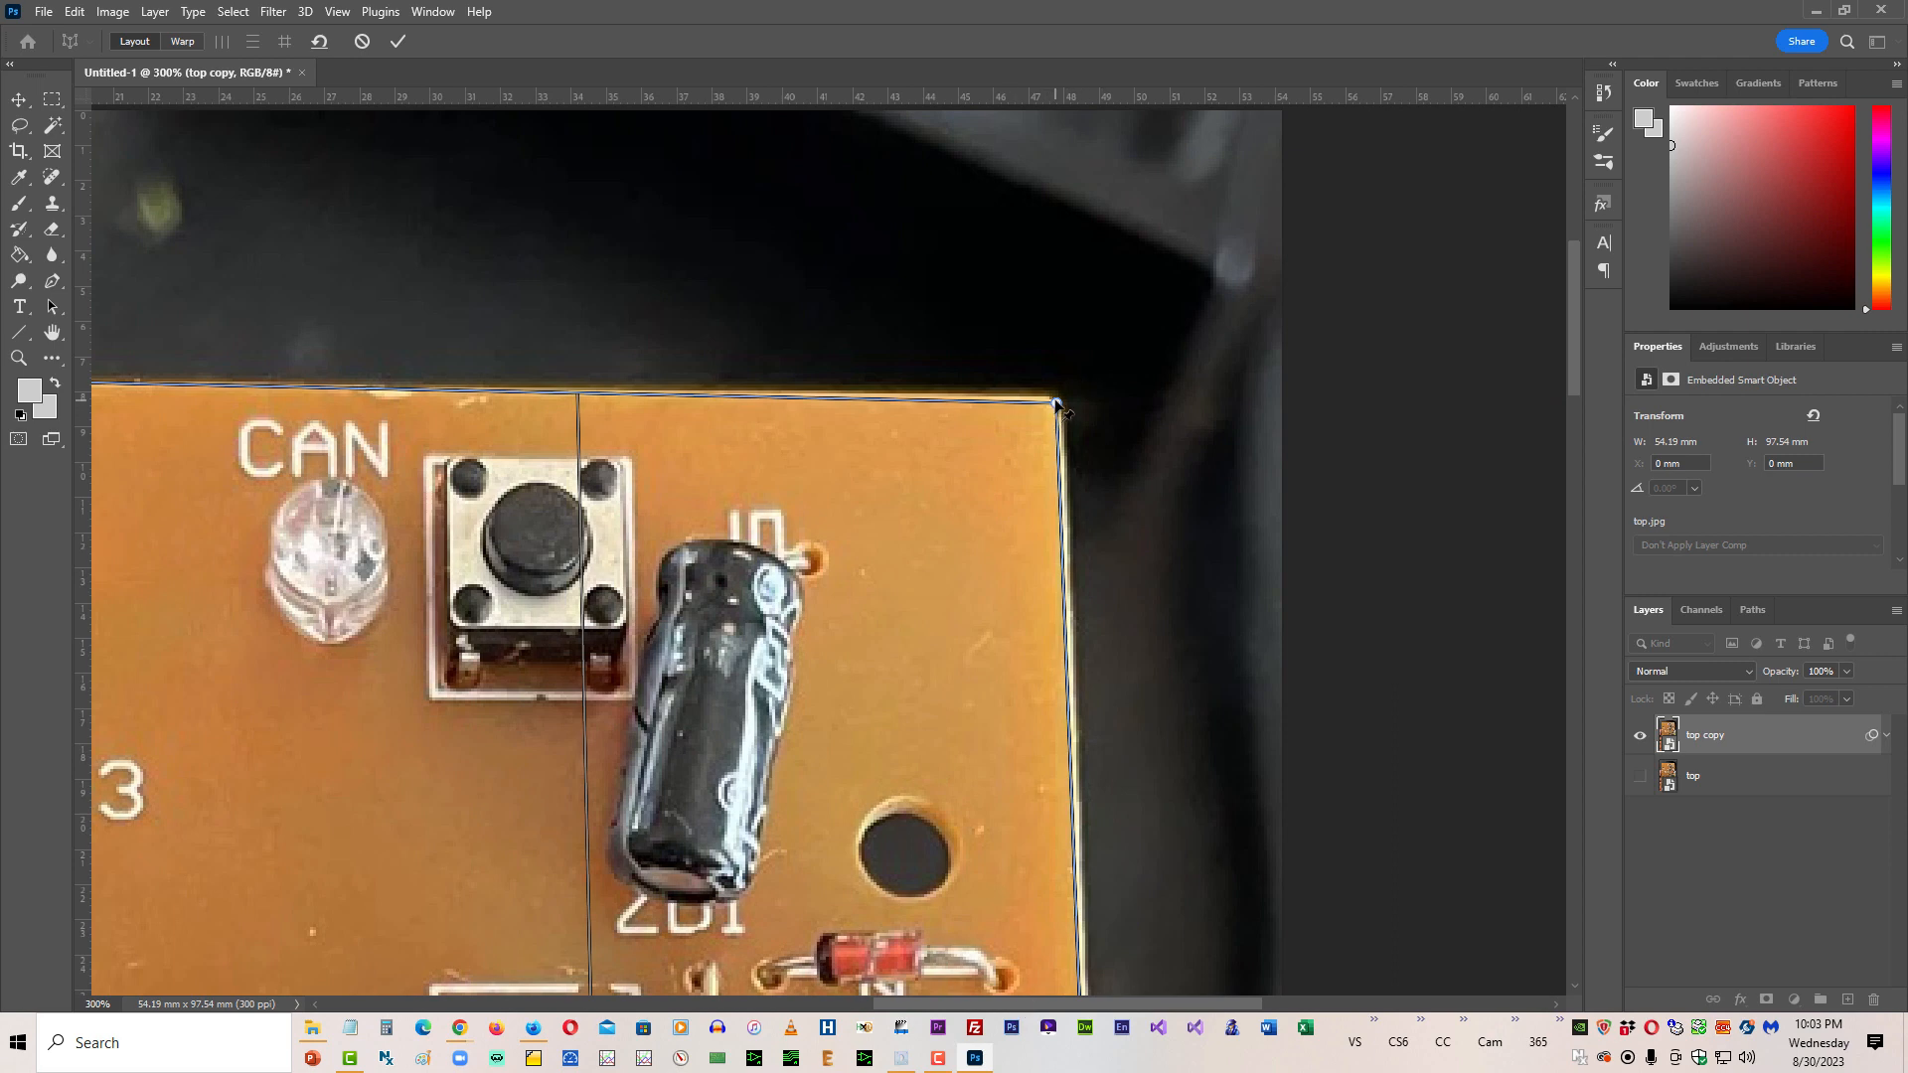
drag(1056, 403, 1062, 398)
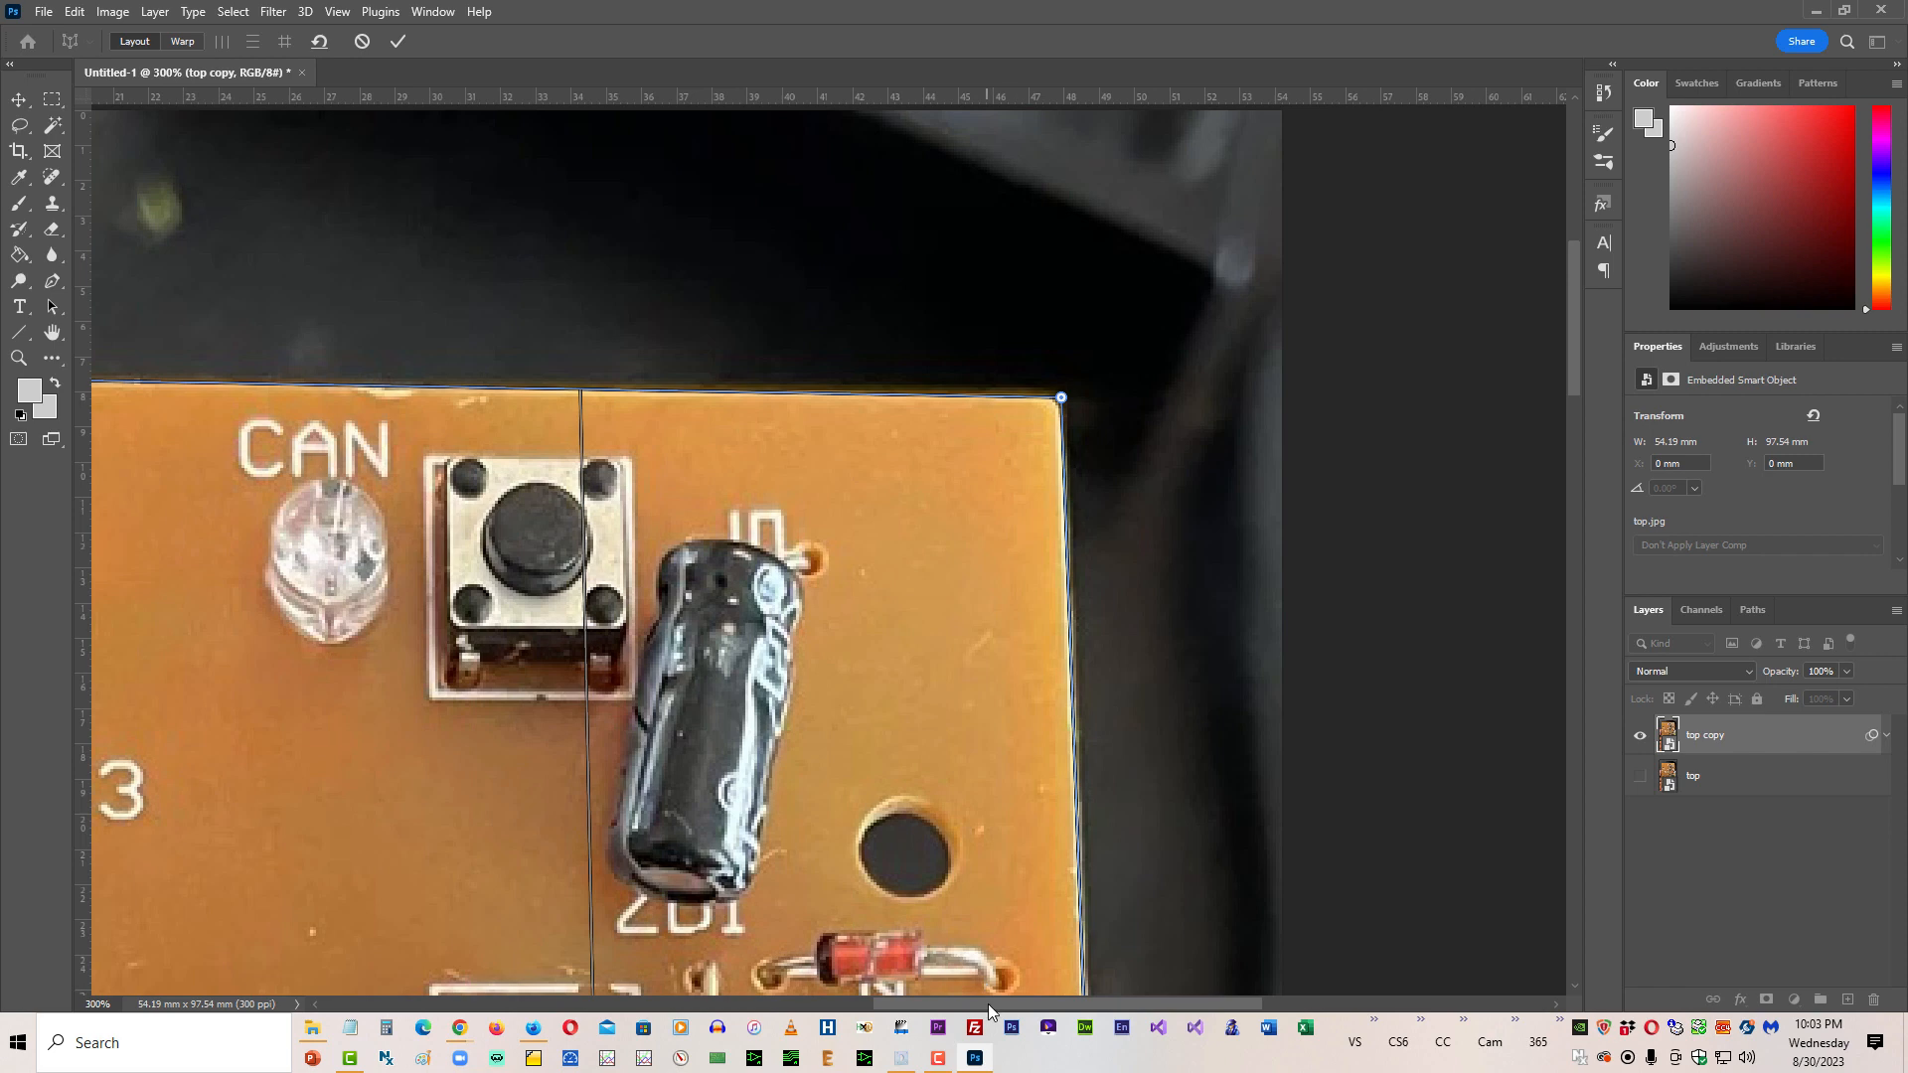
drag(987, 1003, 729, 1003)
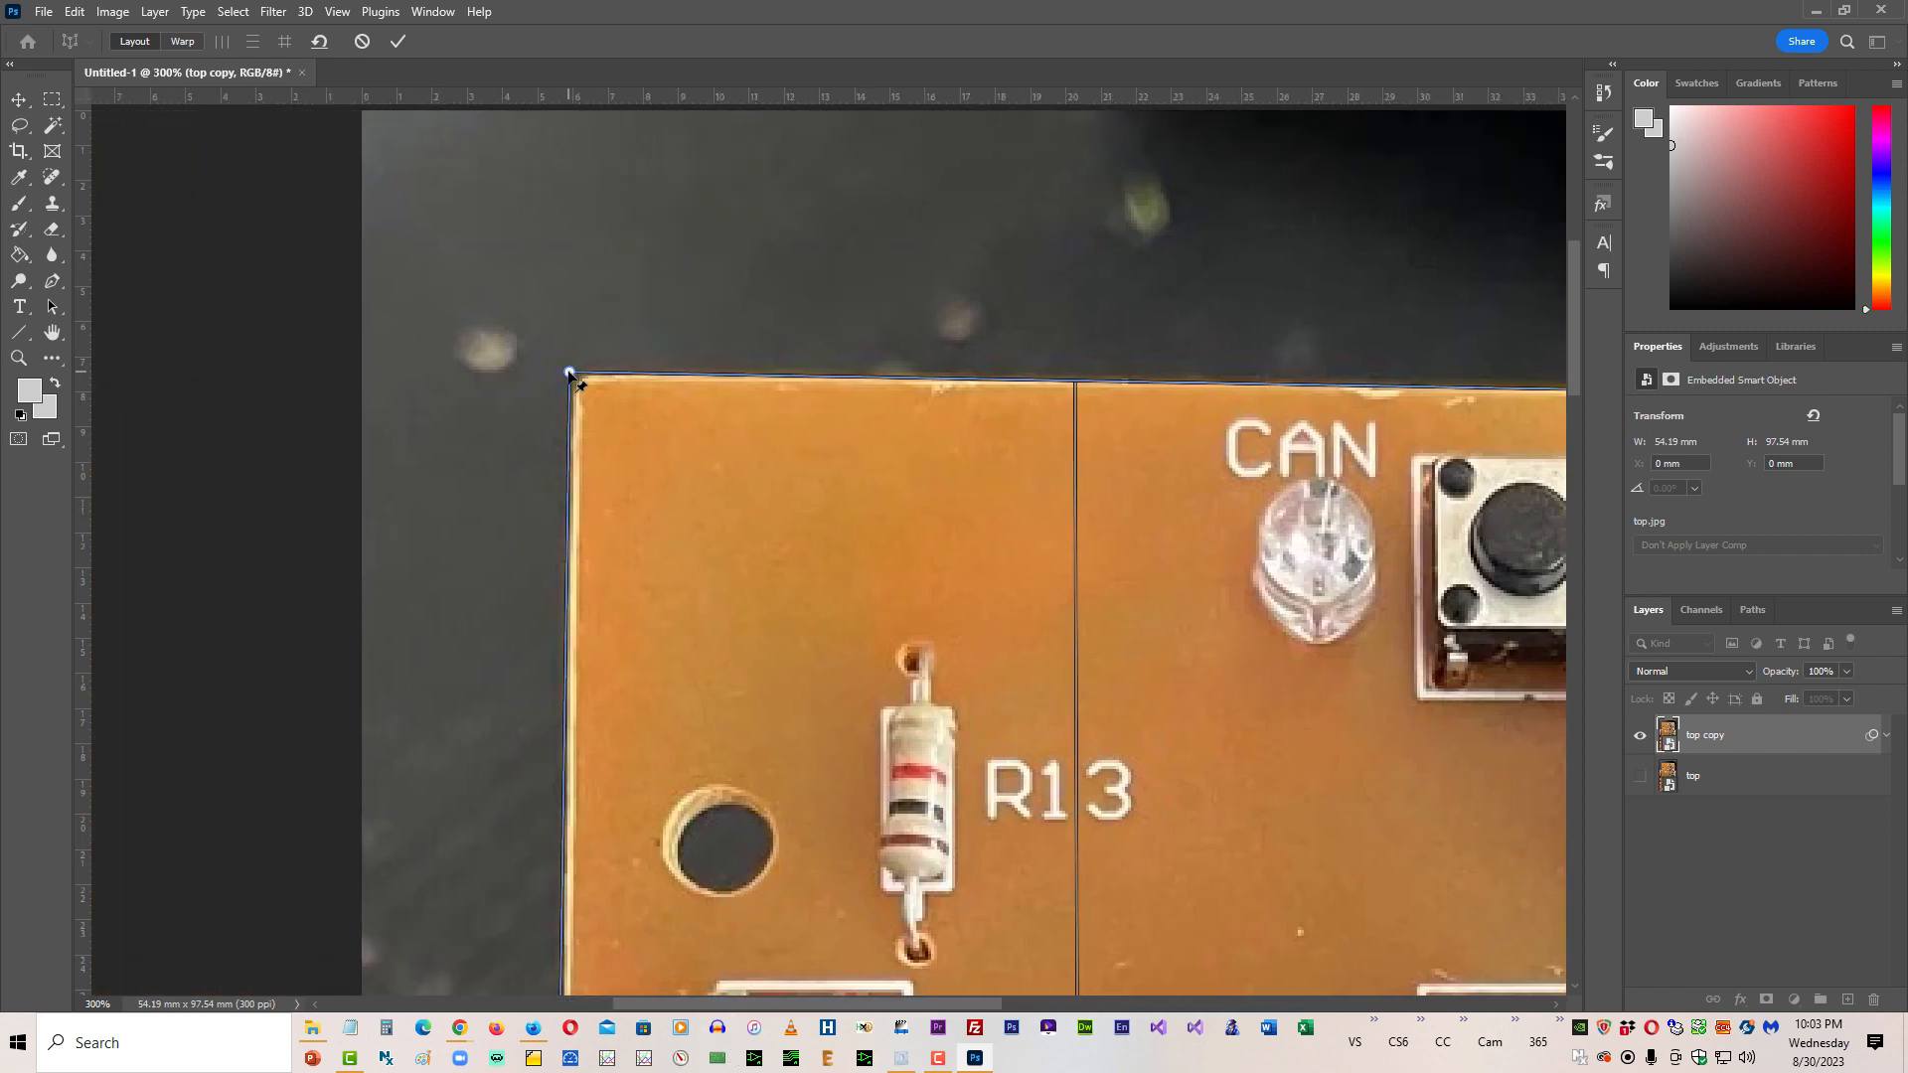
drag(570, 375, 571, 376)
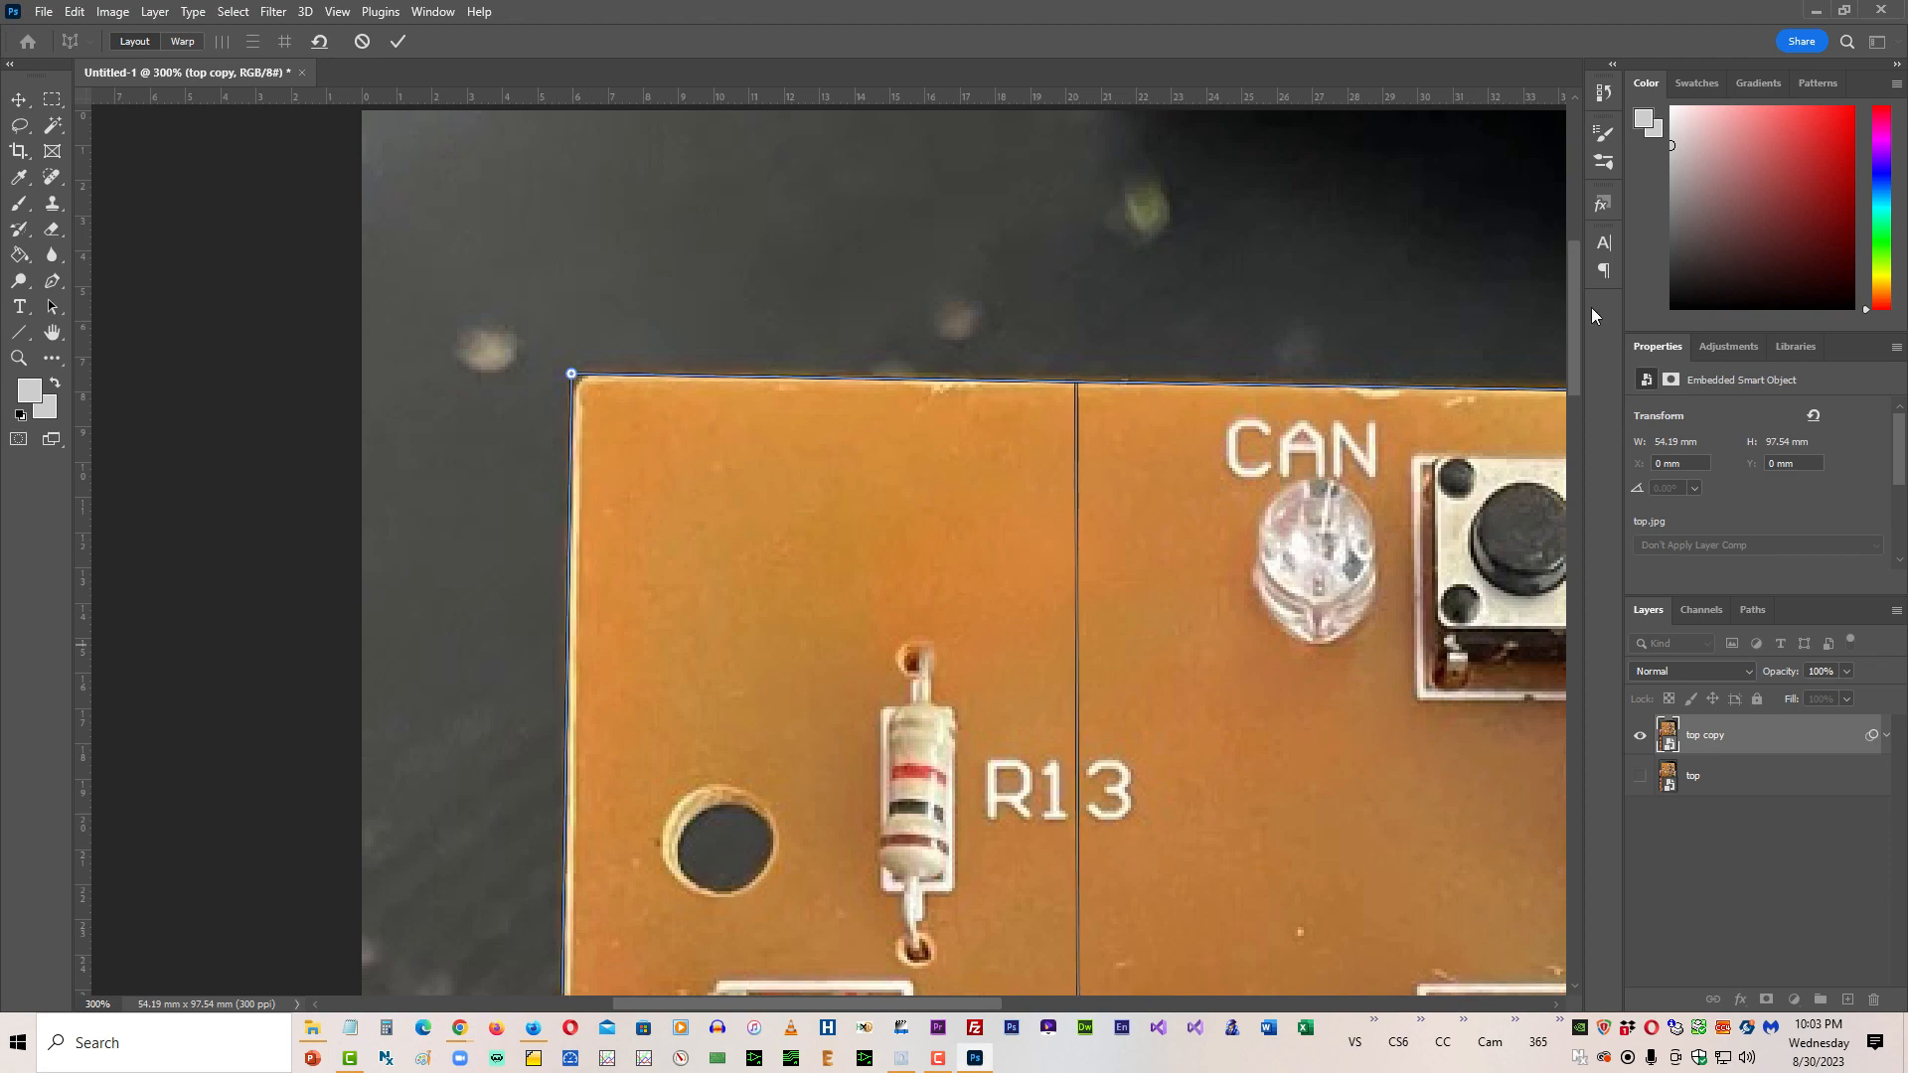
Step: Refine the layout grid's two lower pins so they sit exactly on the board's lower corners
drag(1571, 325, 1401, 848)
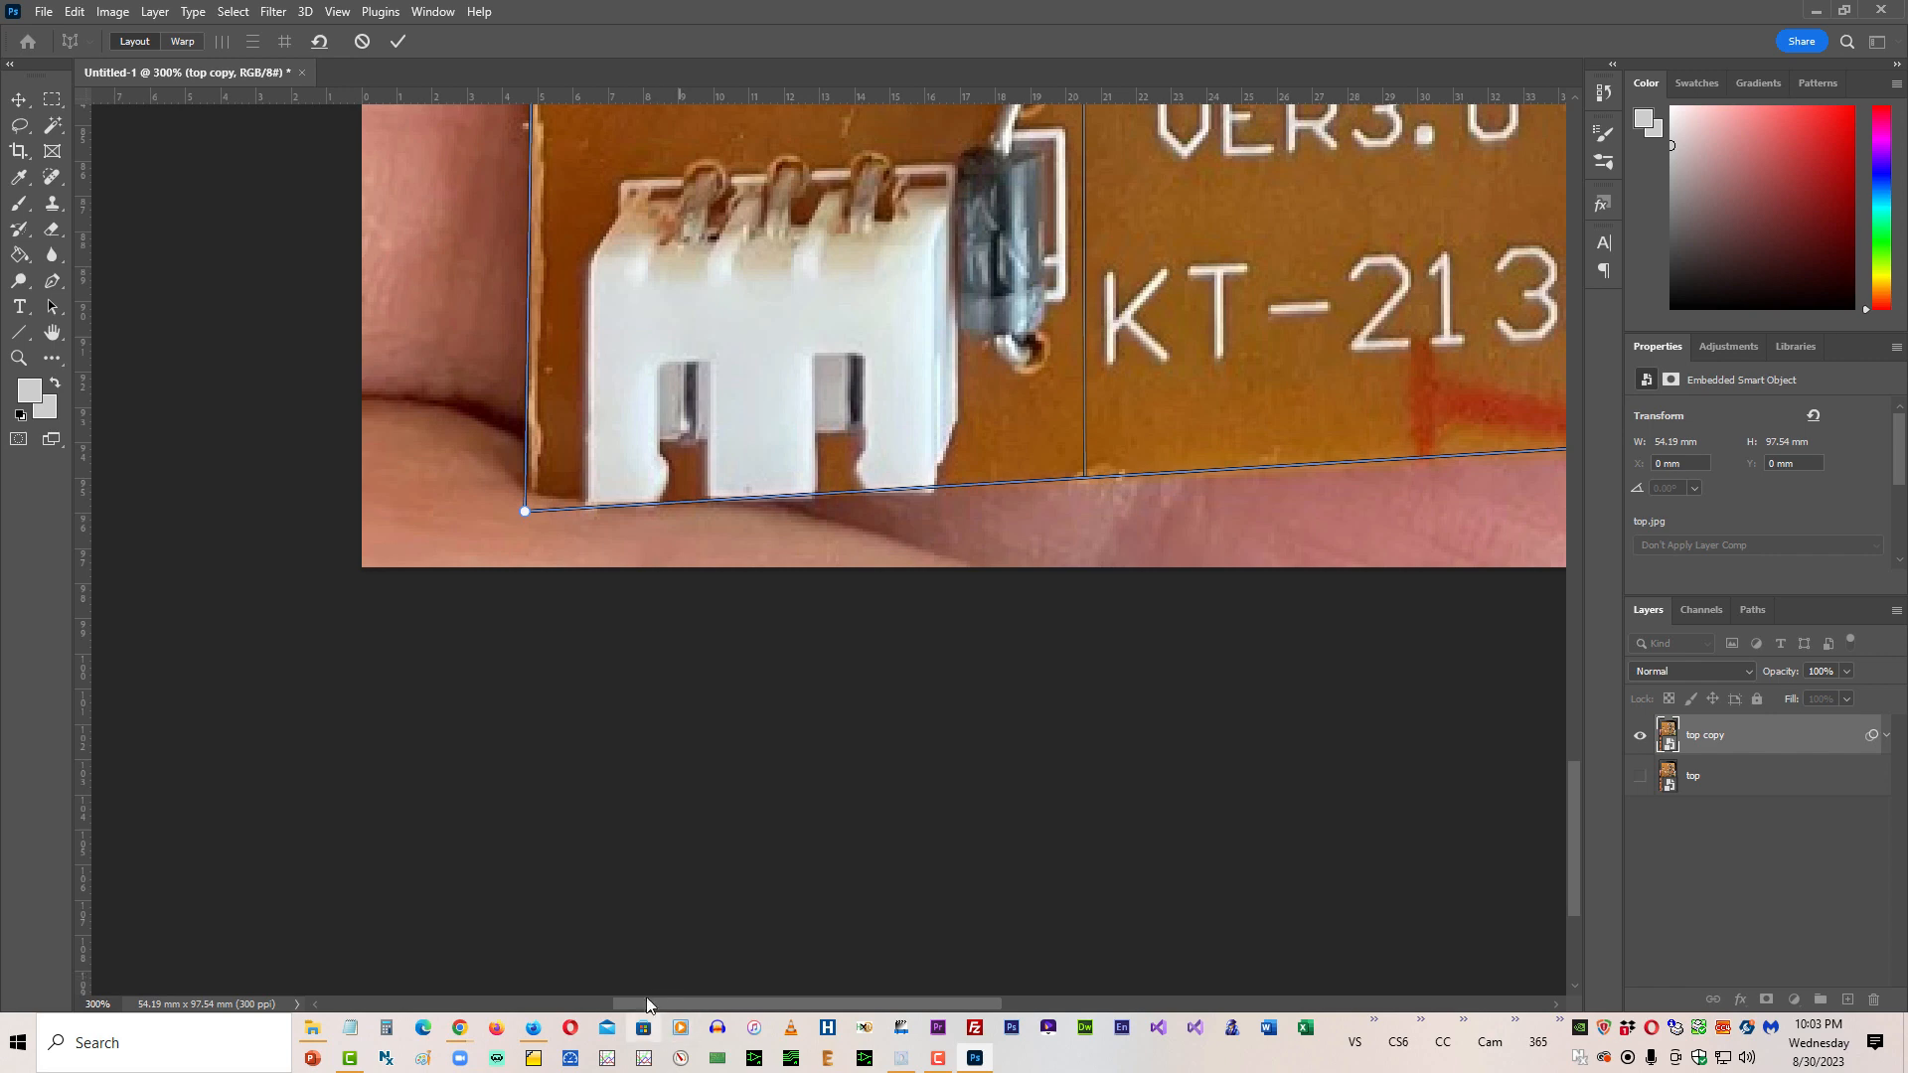
drag(647, 1003, 851, 1023)
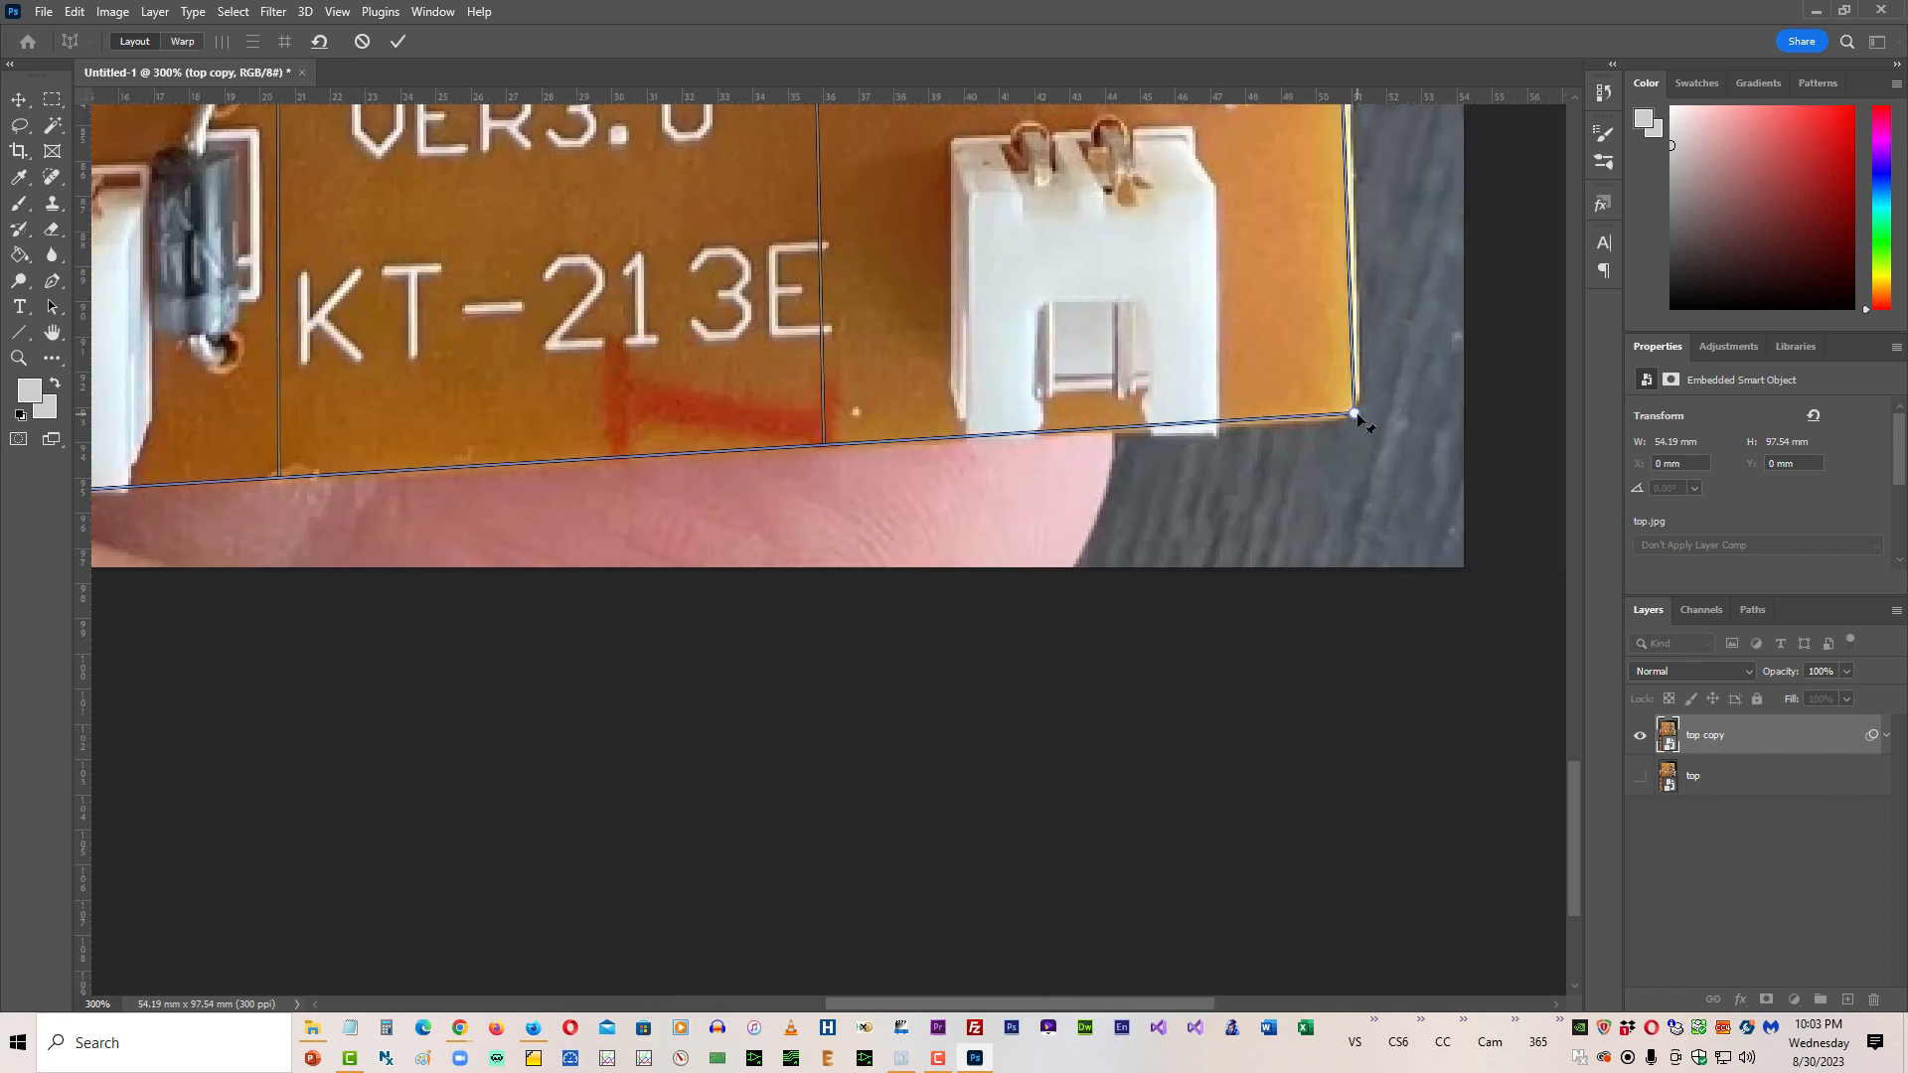
drag(1358, 415, 1363, 421)
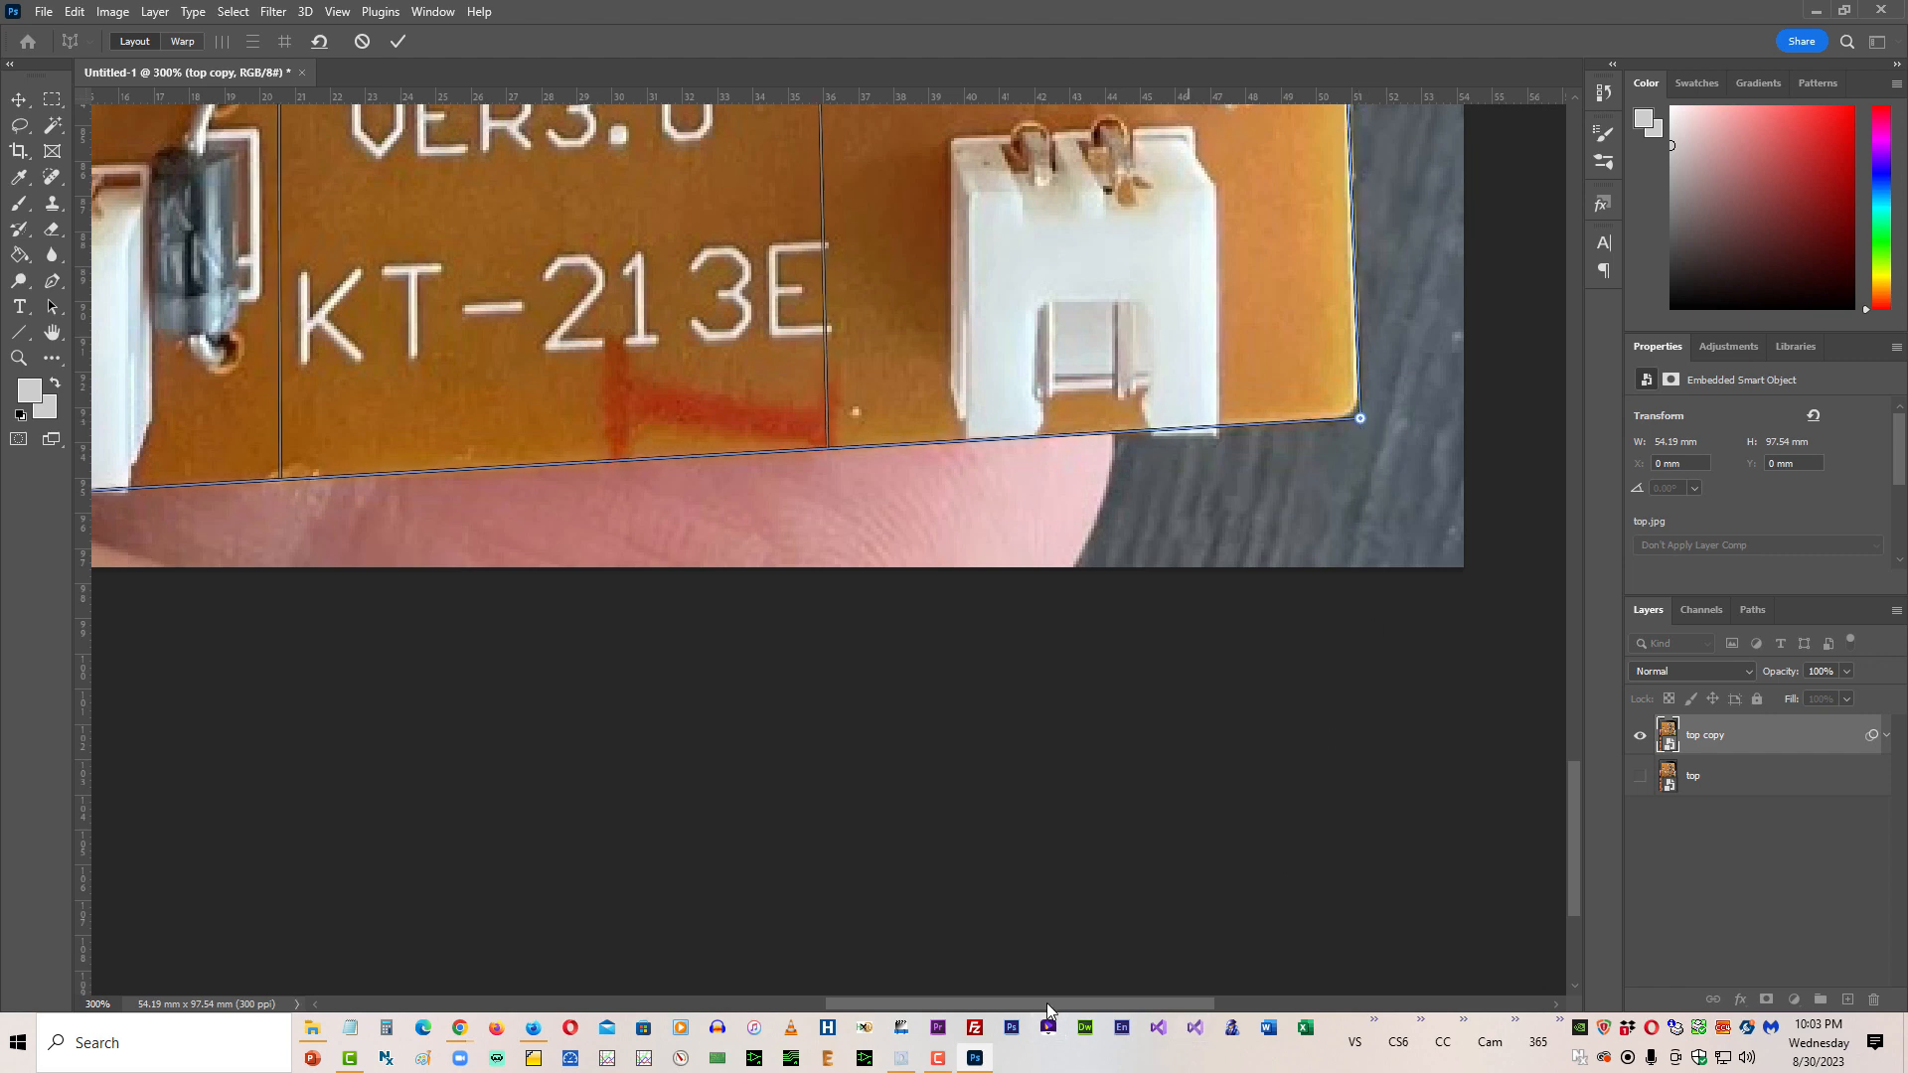
drag(1051, 1005, 790, 1005)
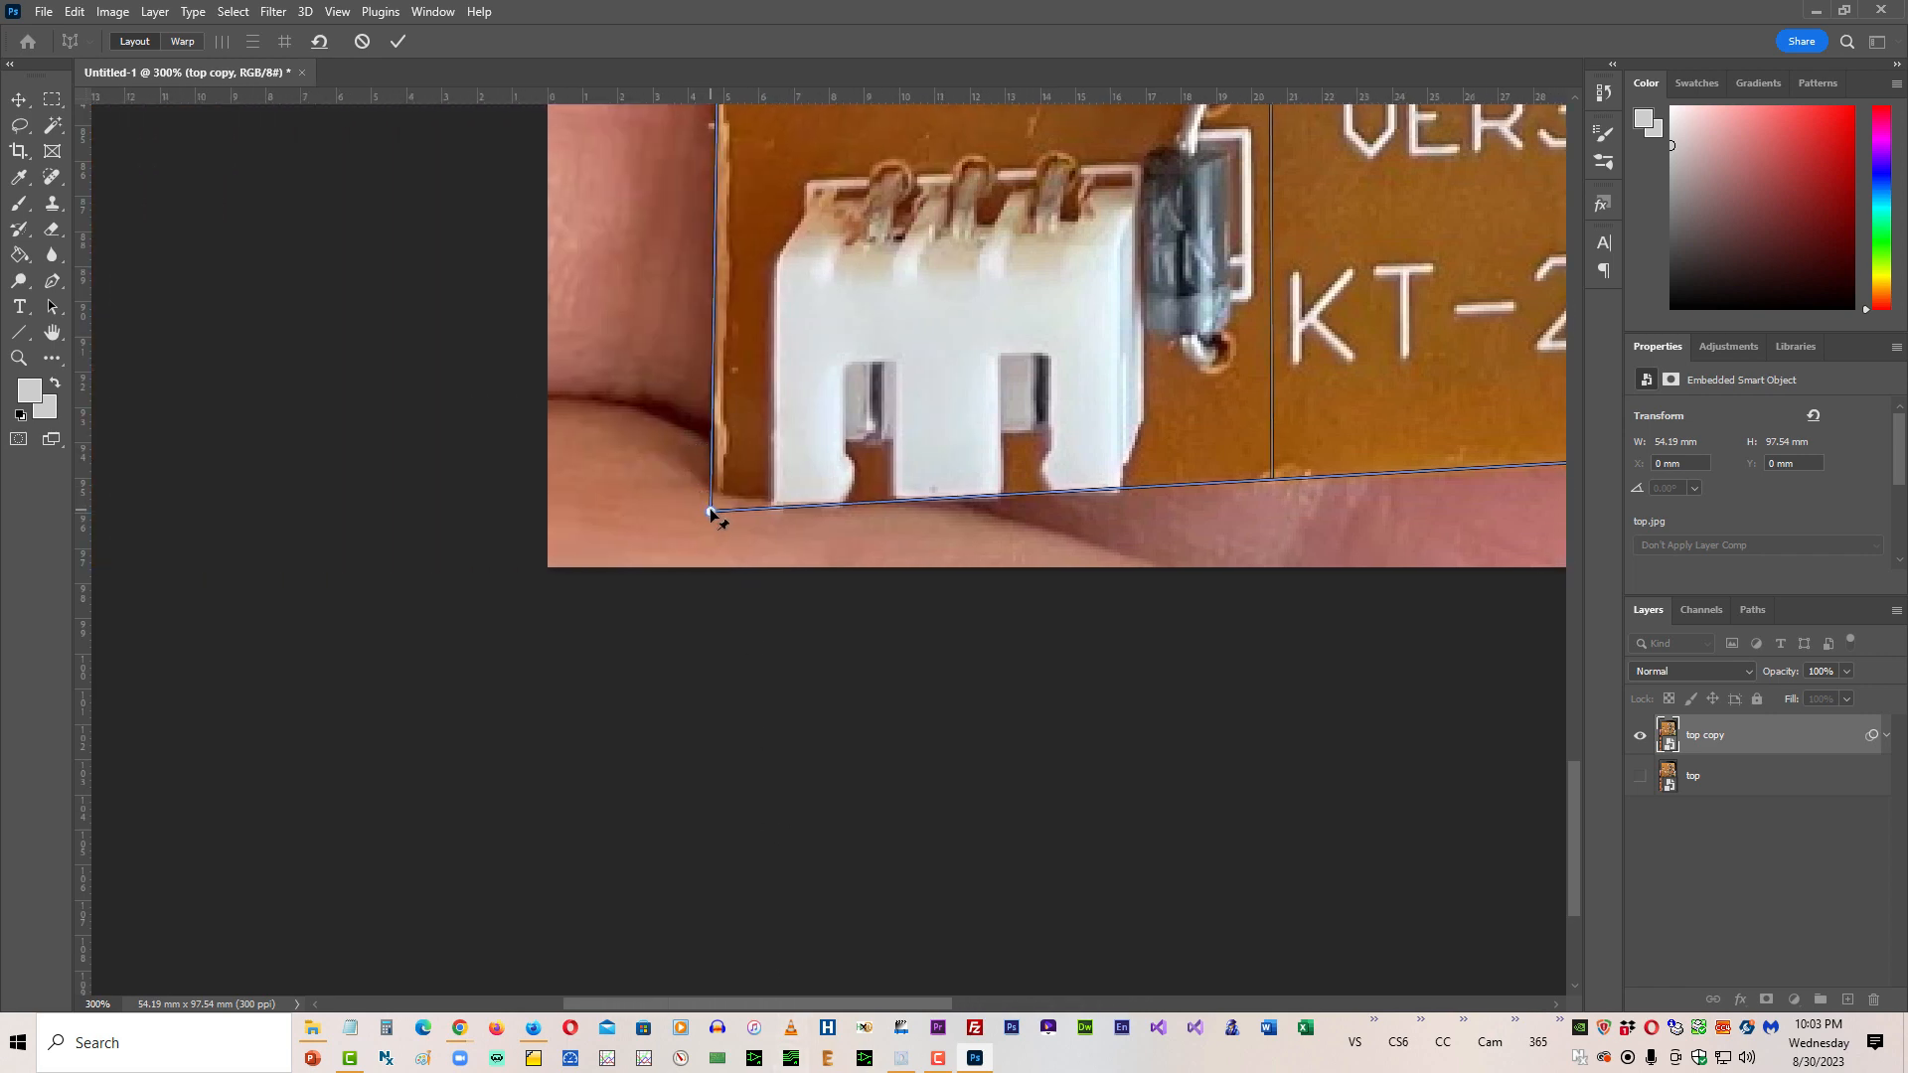
drag(711, 513, 716, 514)
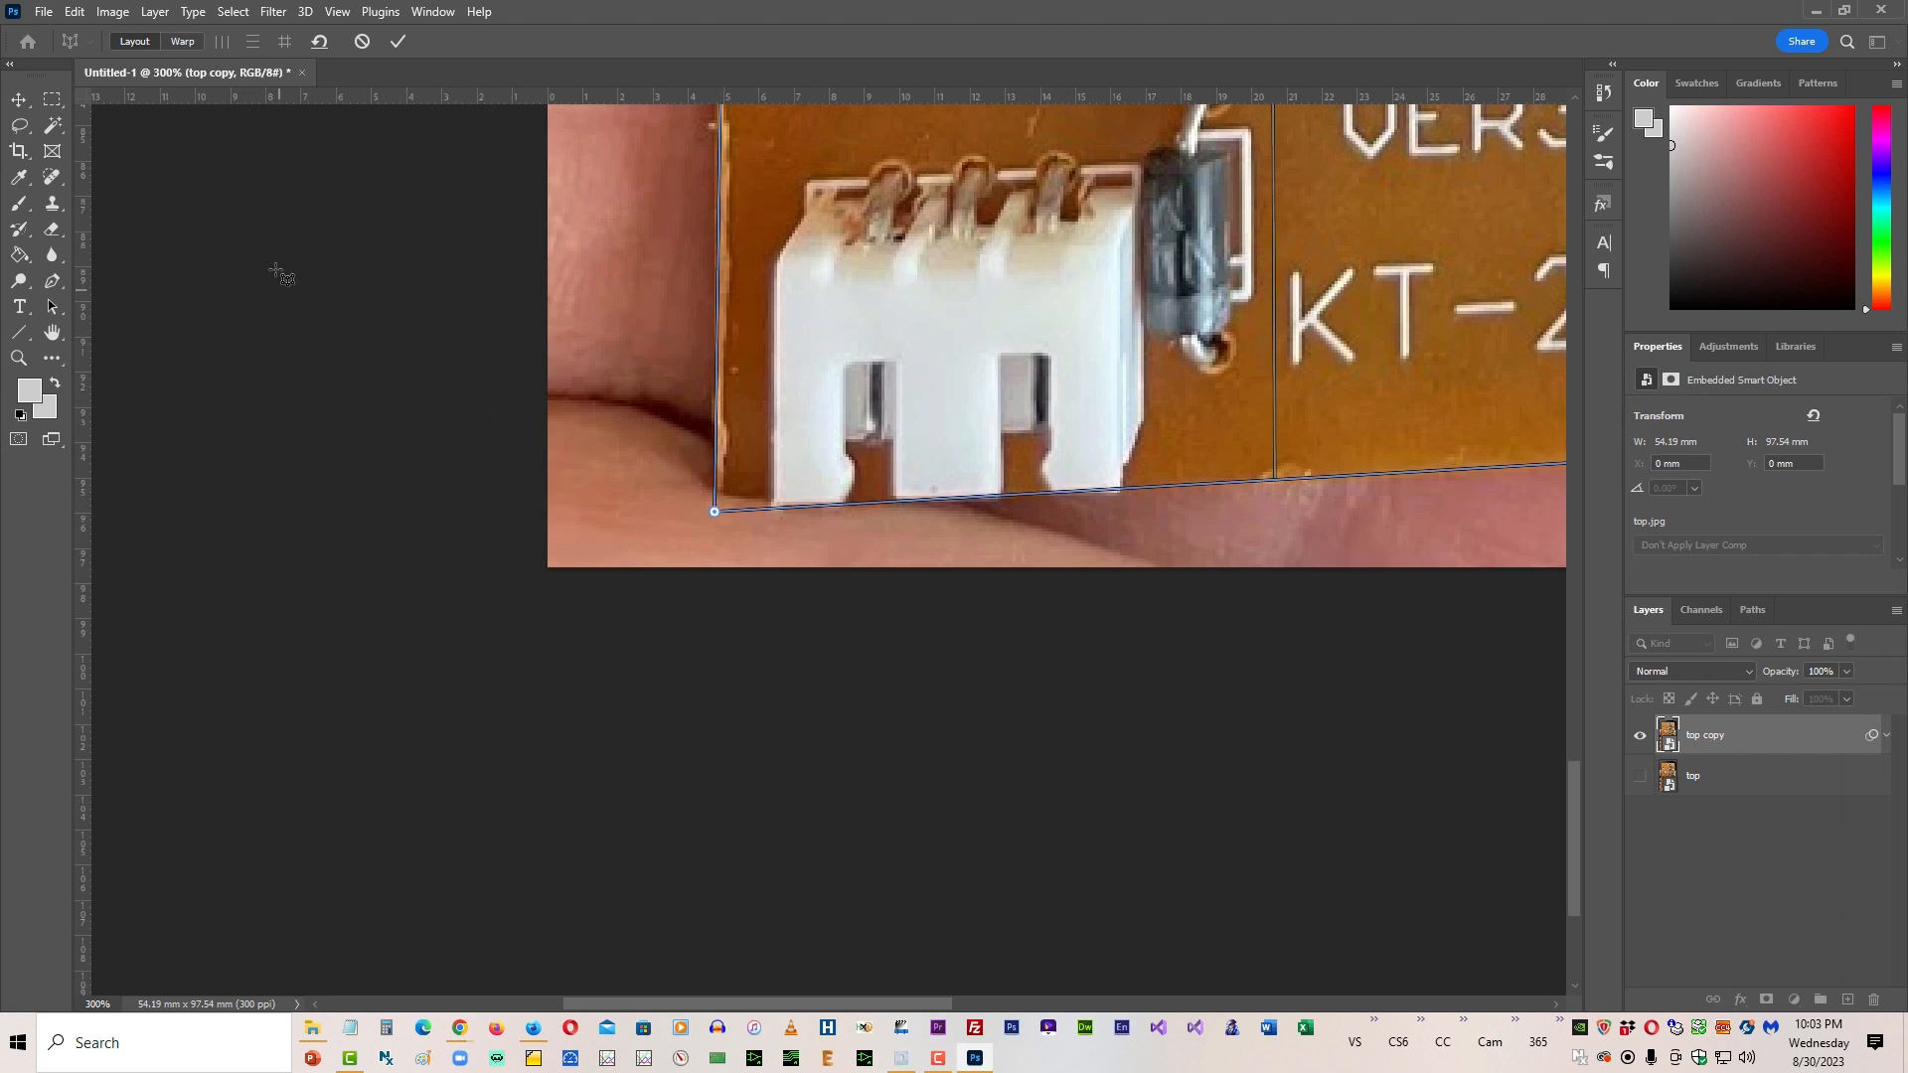
Step: Switch the Perspective Warp from Layout to Warp mode with the whole board in view and dismiss the tip
key(ctrl+minus)
key(ctrl+minus)
key(ctrl+minus)
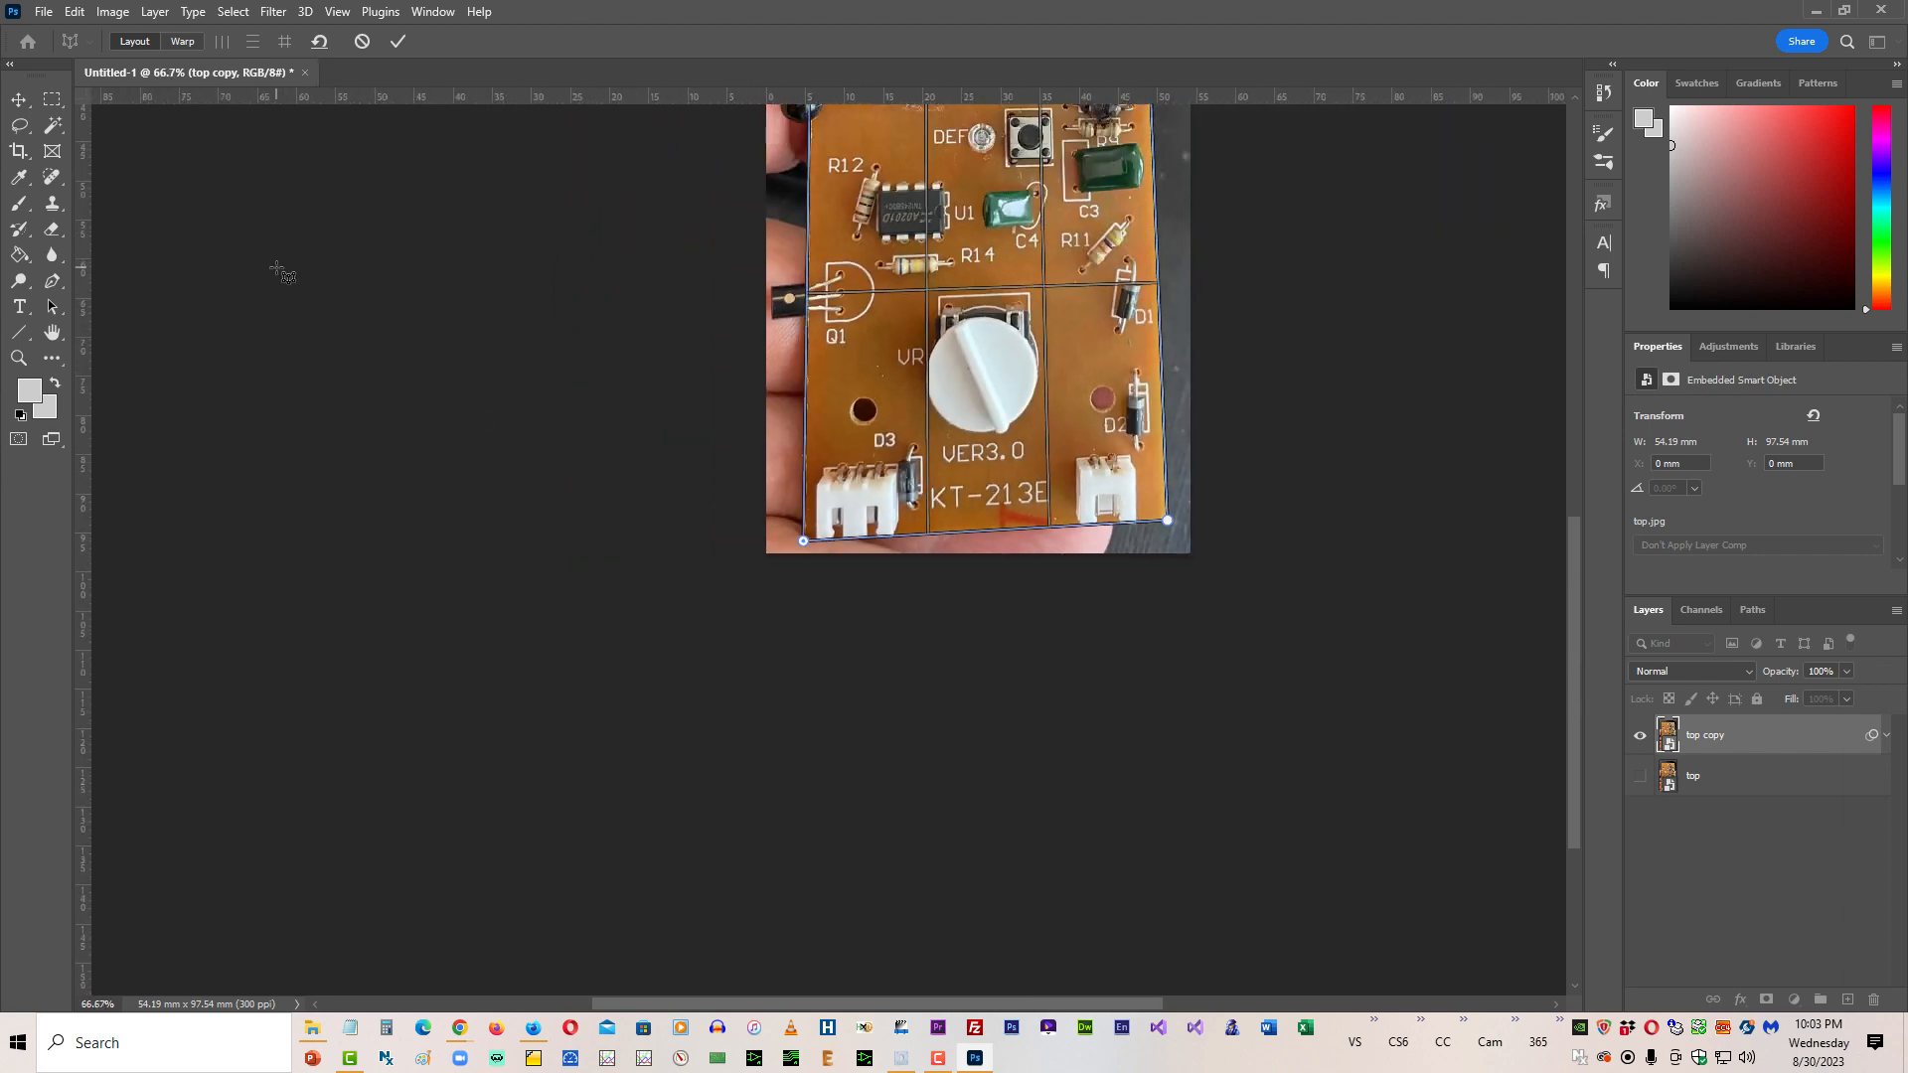
key(ctrl+minus)
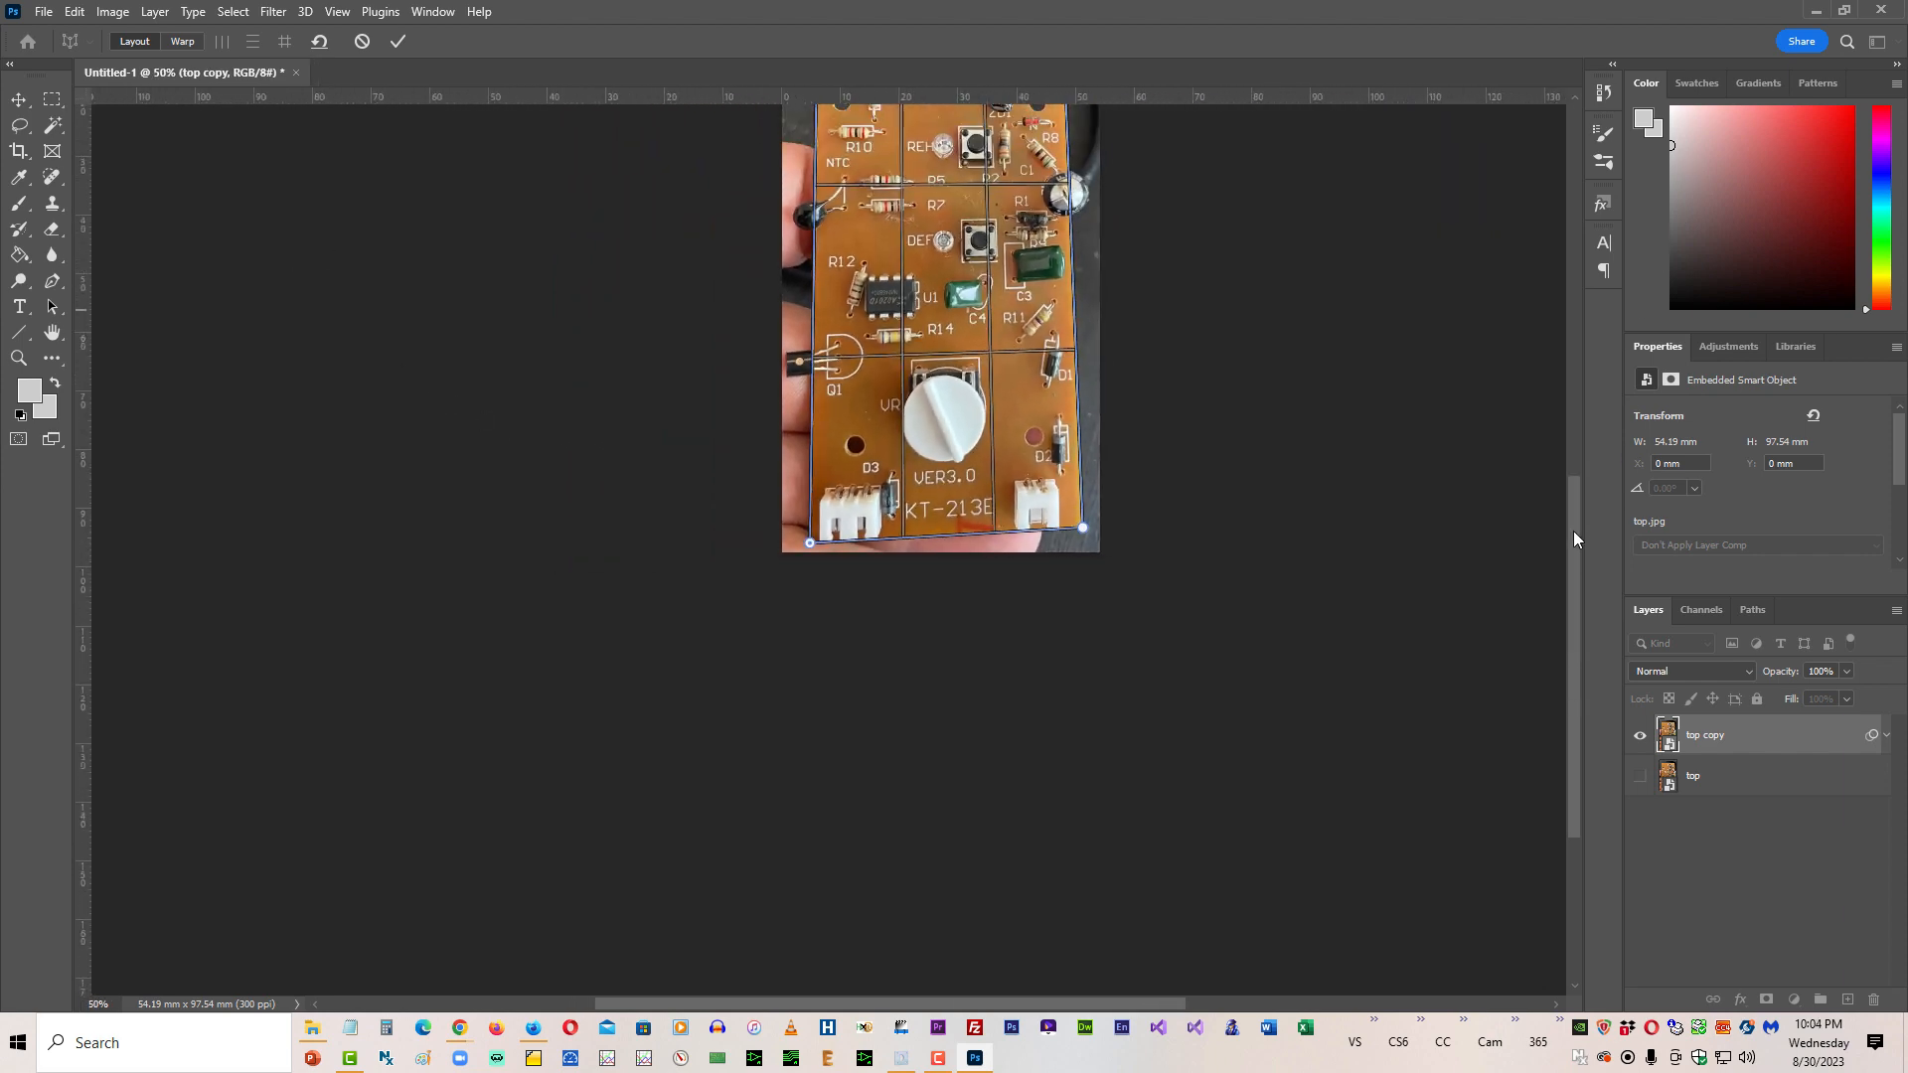
drag(1571, 530, 1576, 421)
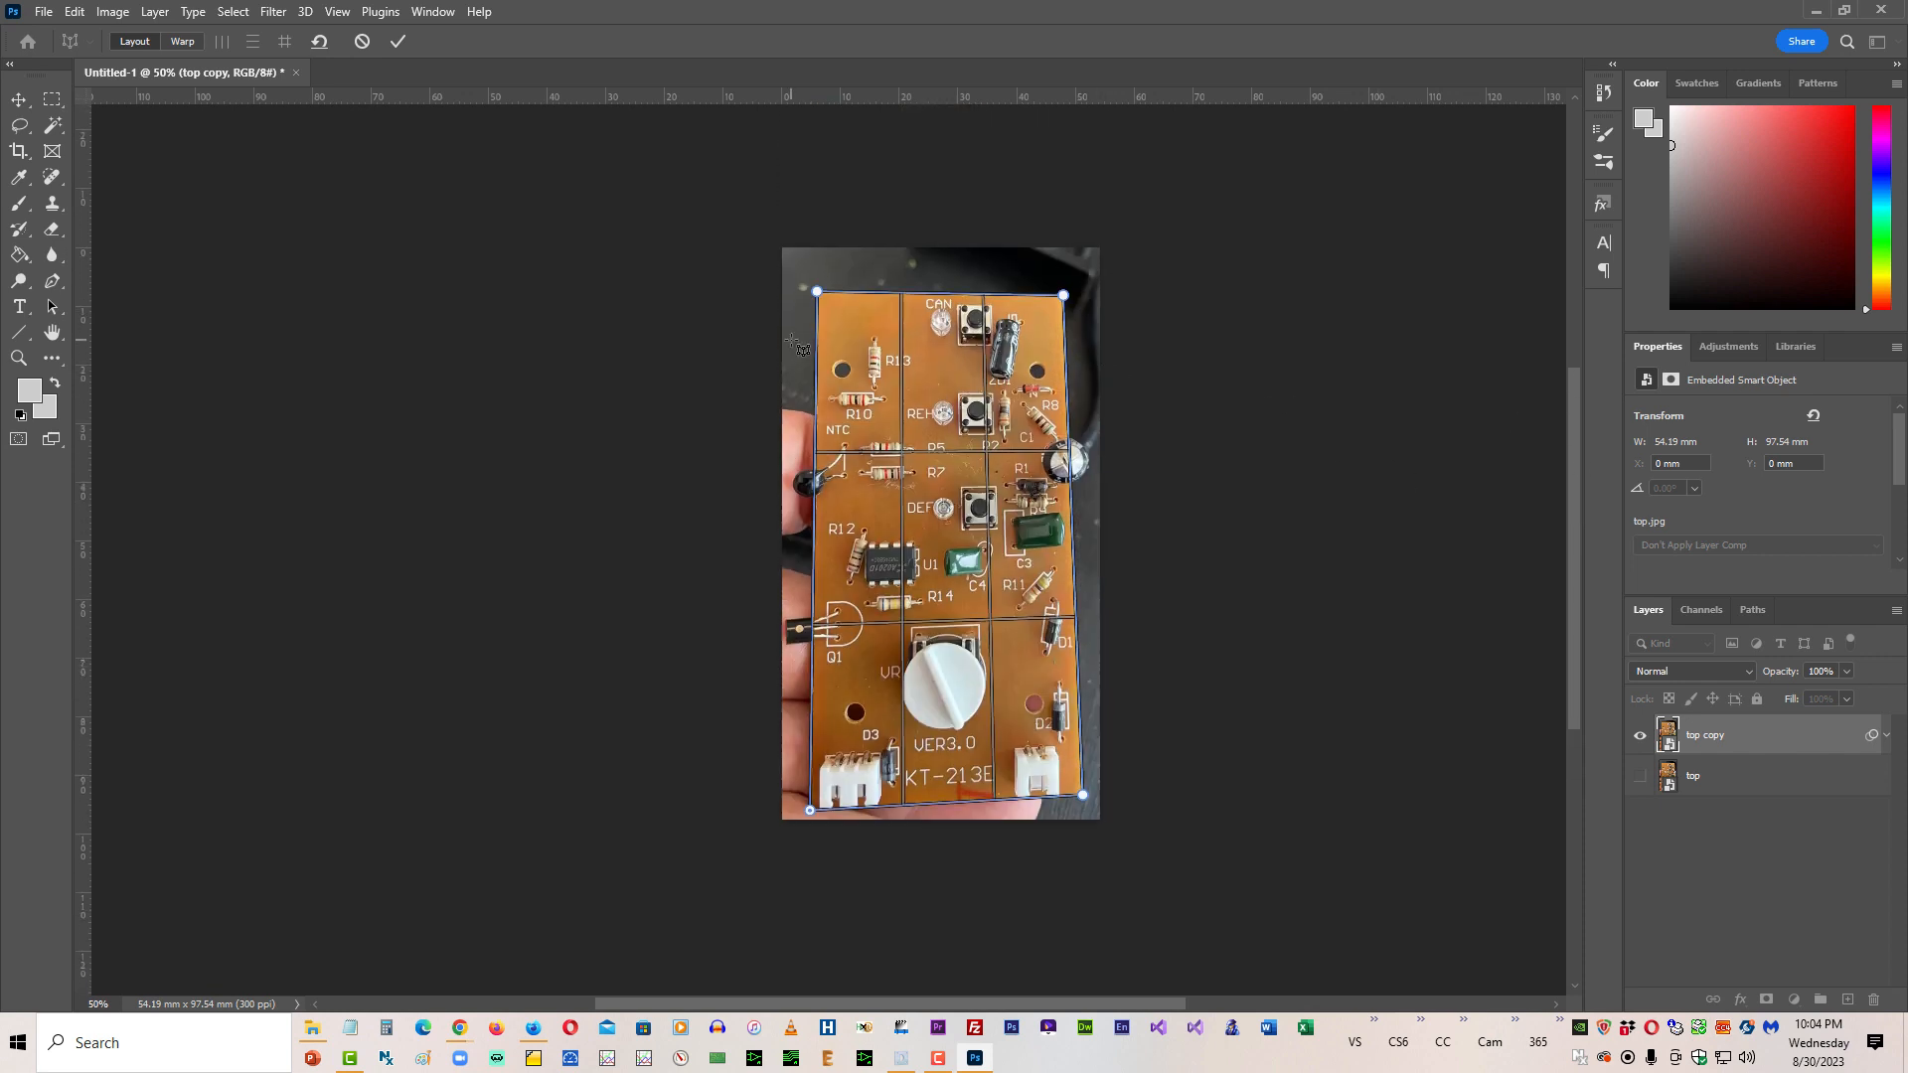
click(177, 40)
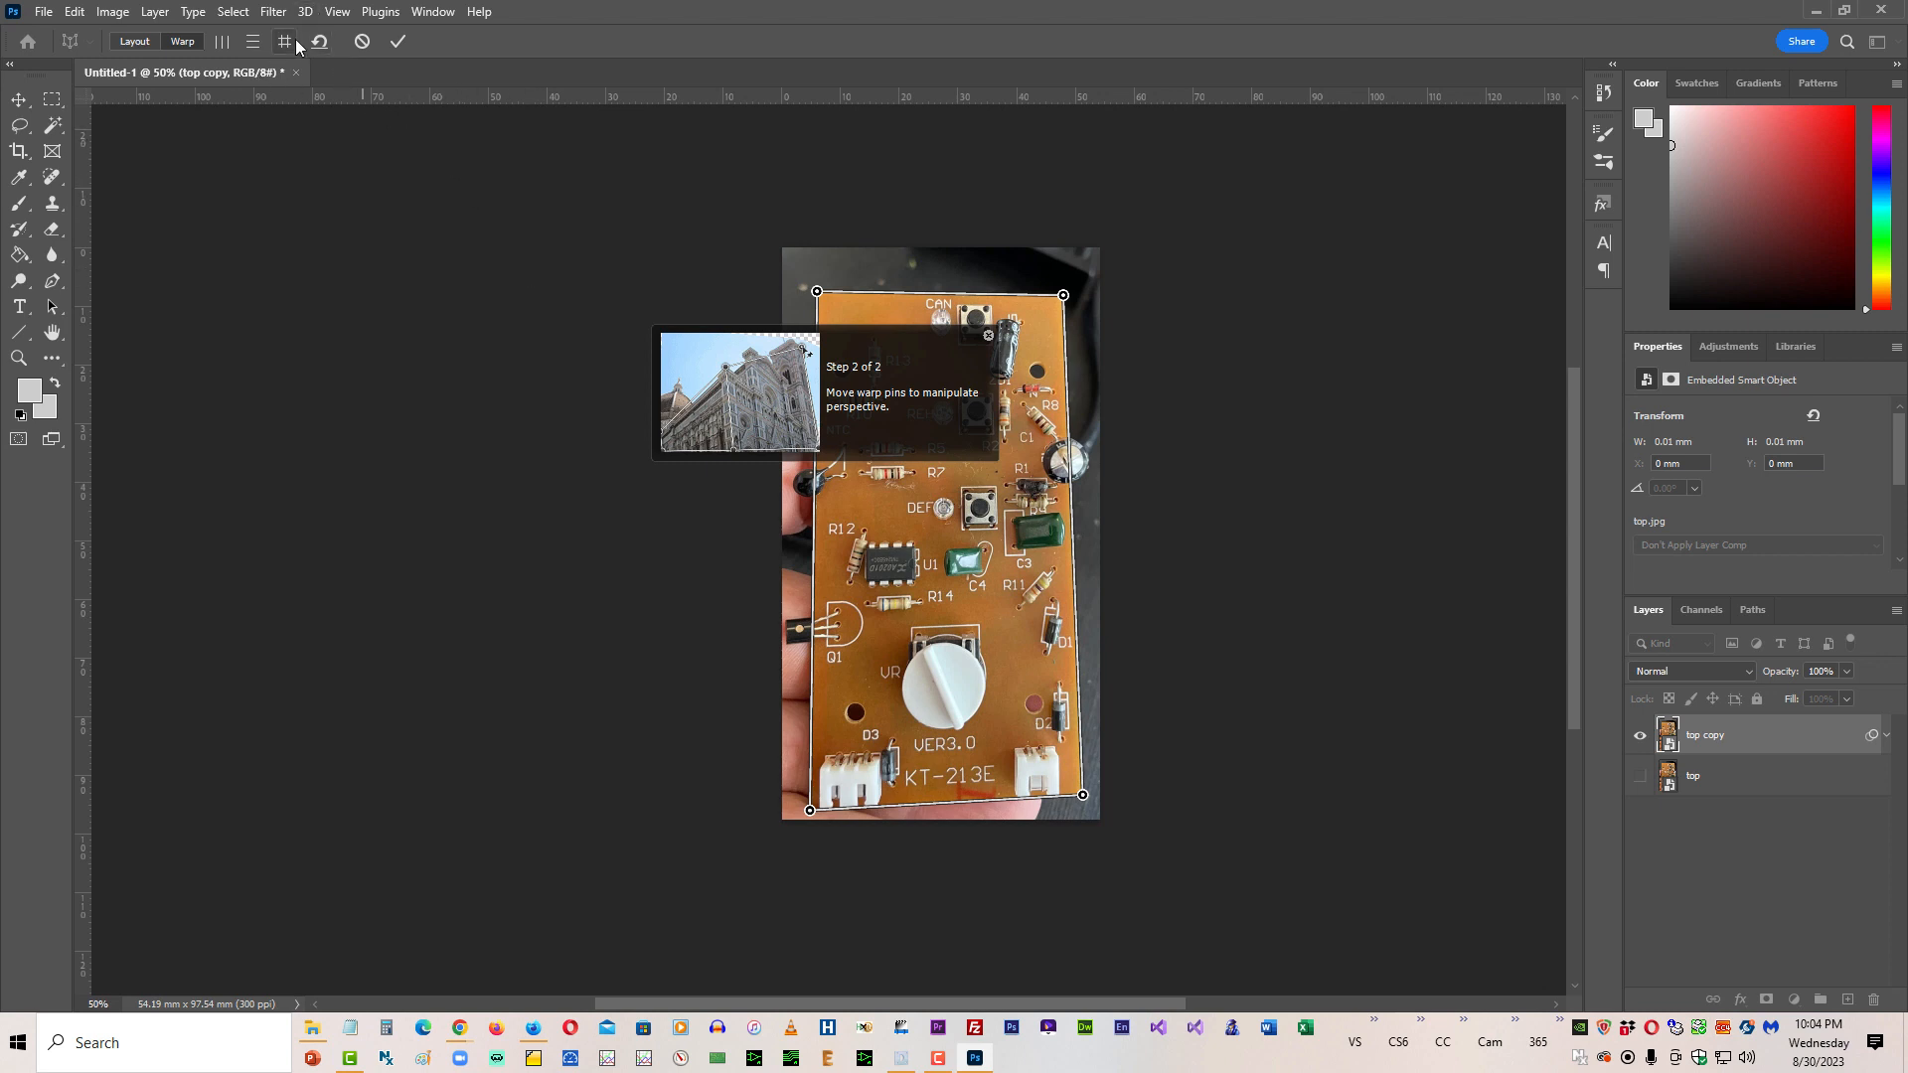
click(989, 336)
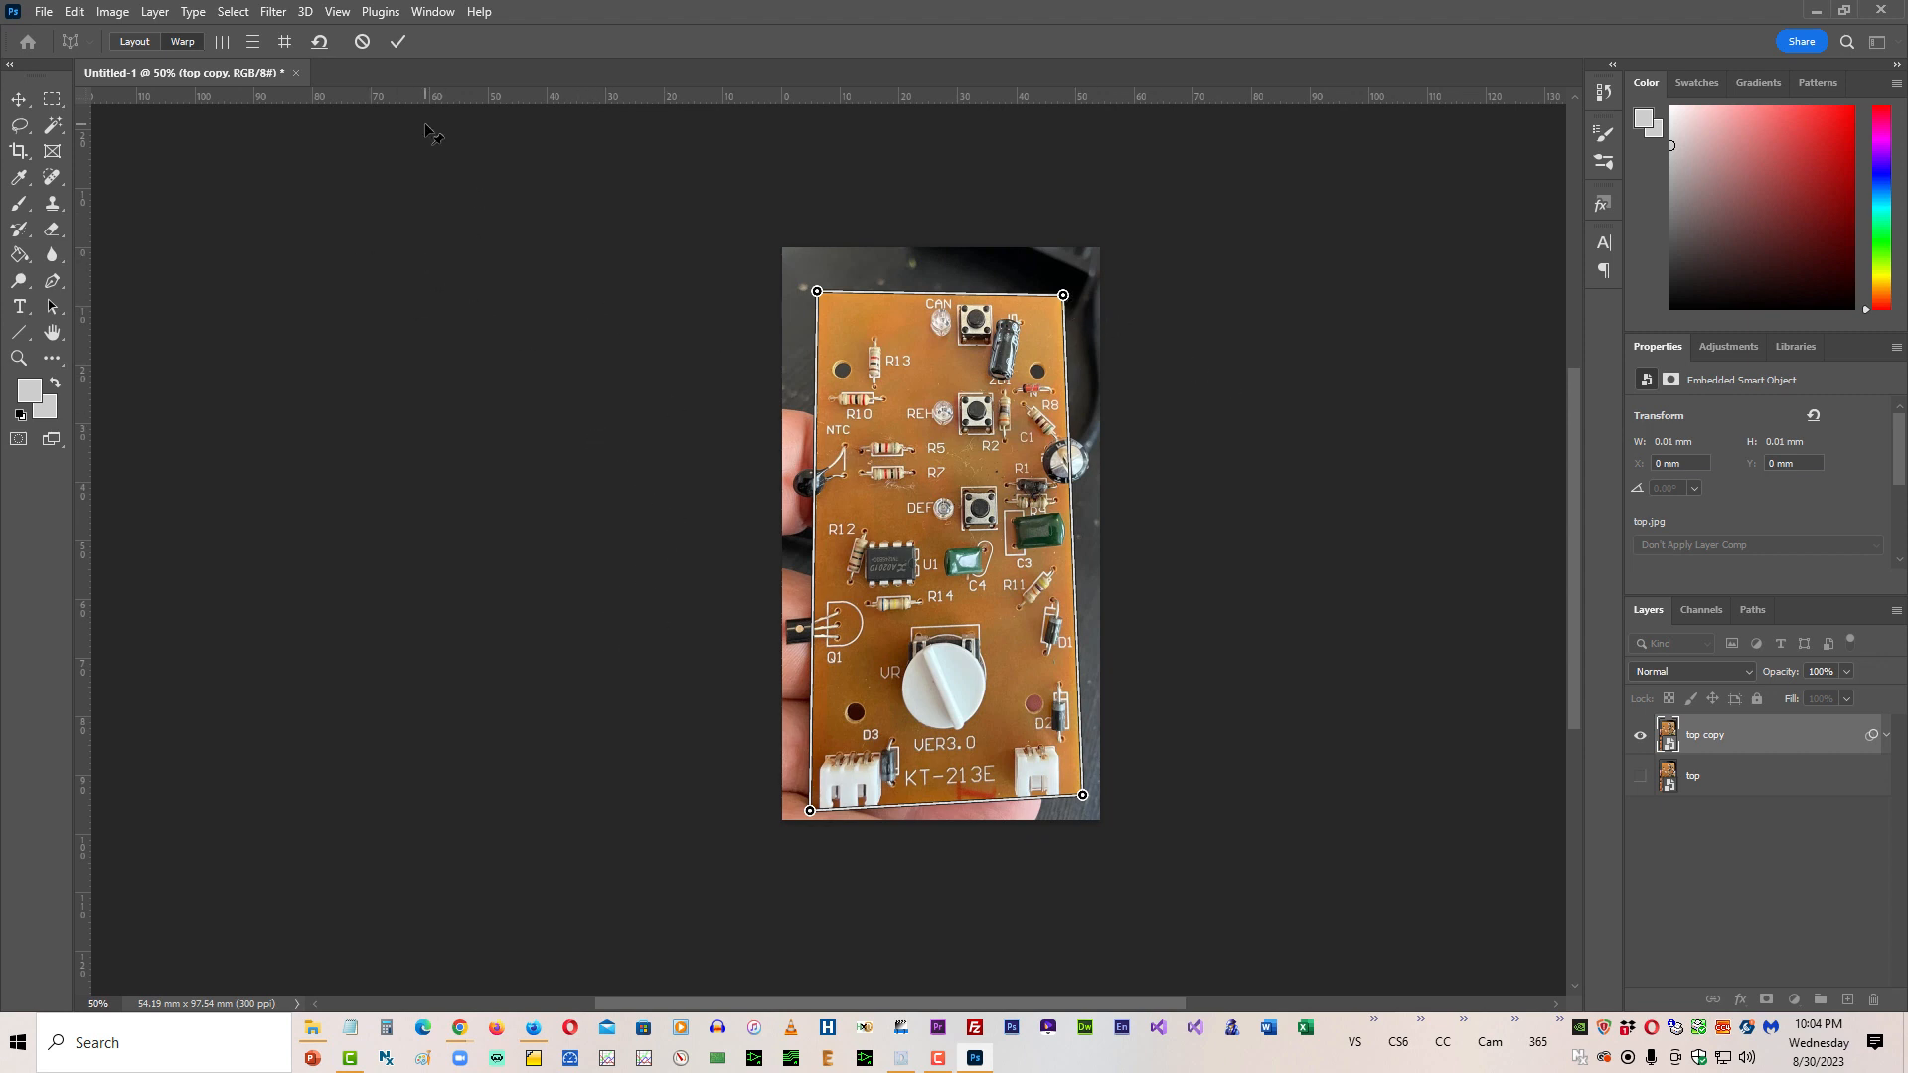
click(335, 12)
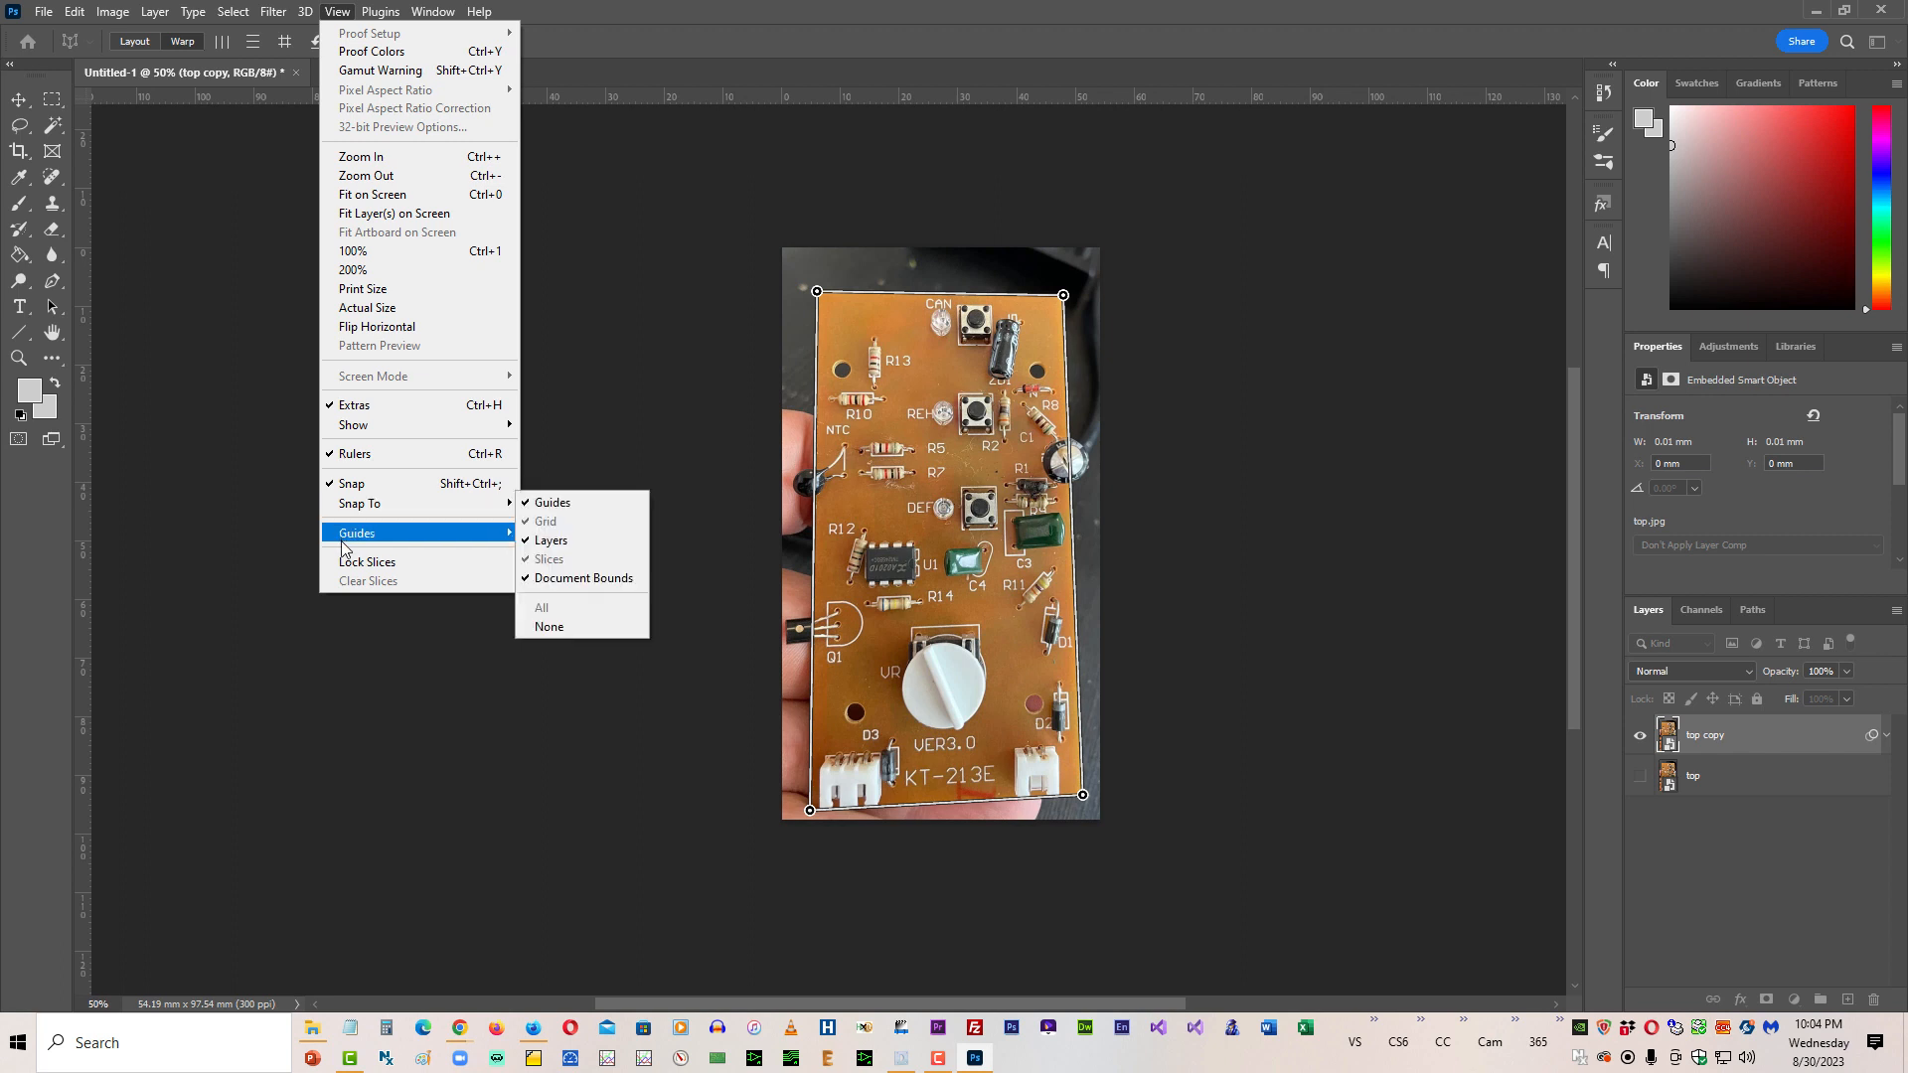
mouse_move(348, 544)
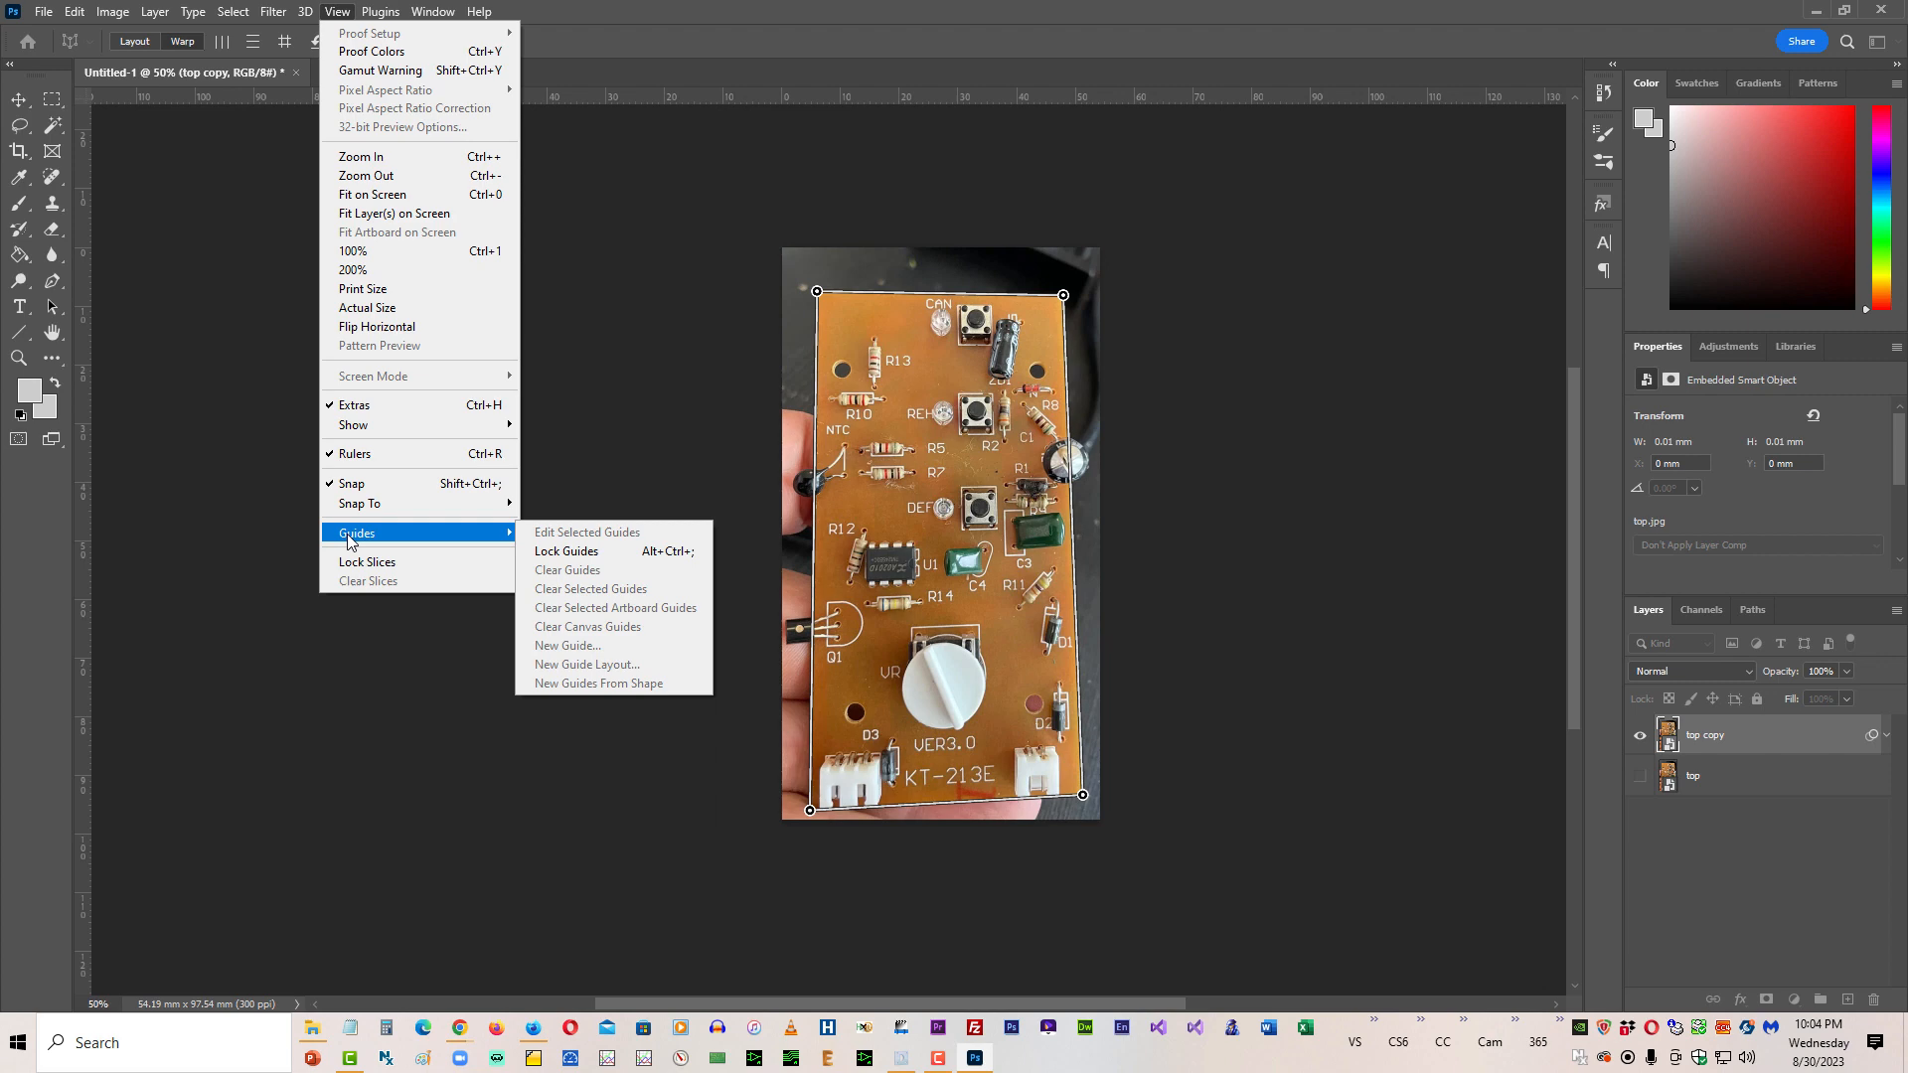
click(338, 12)
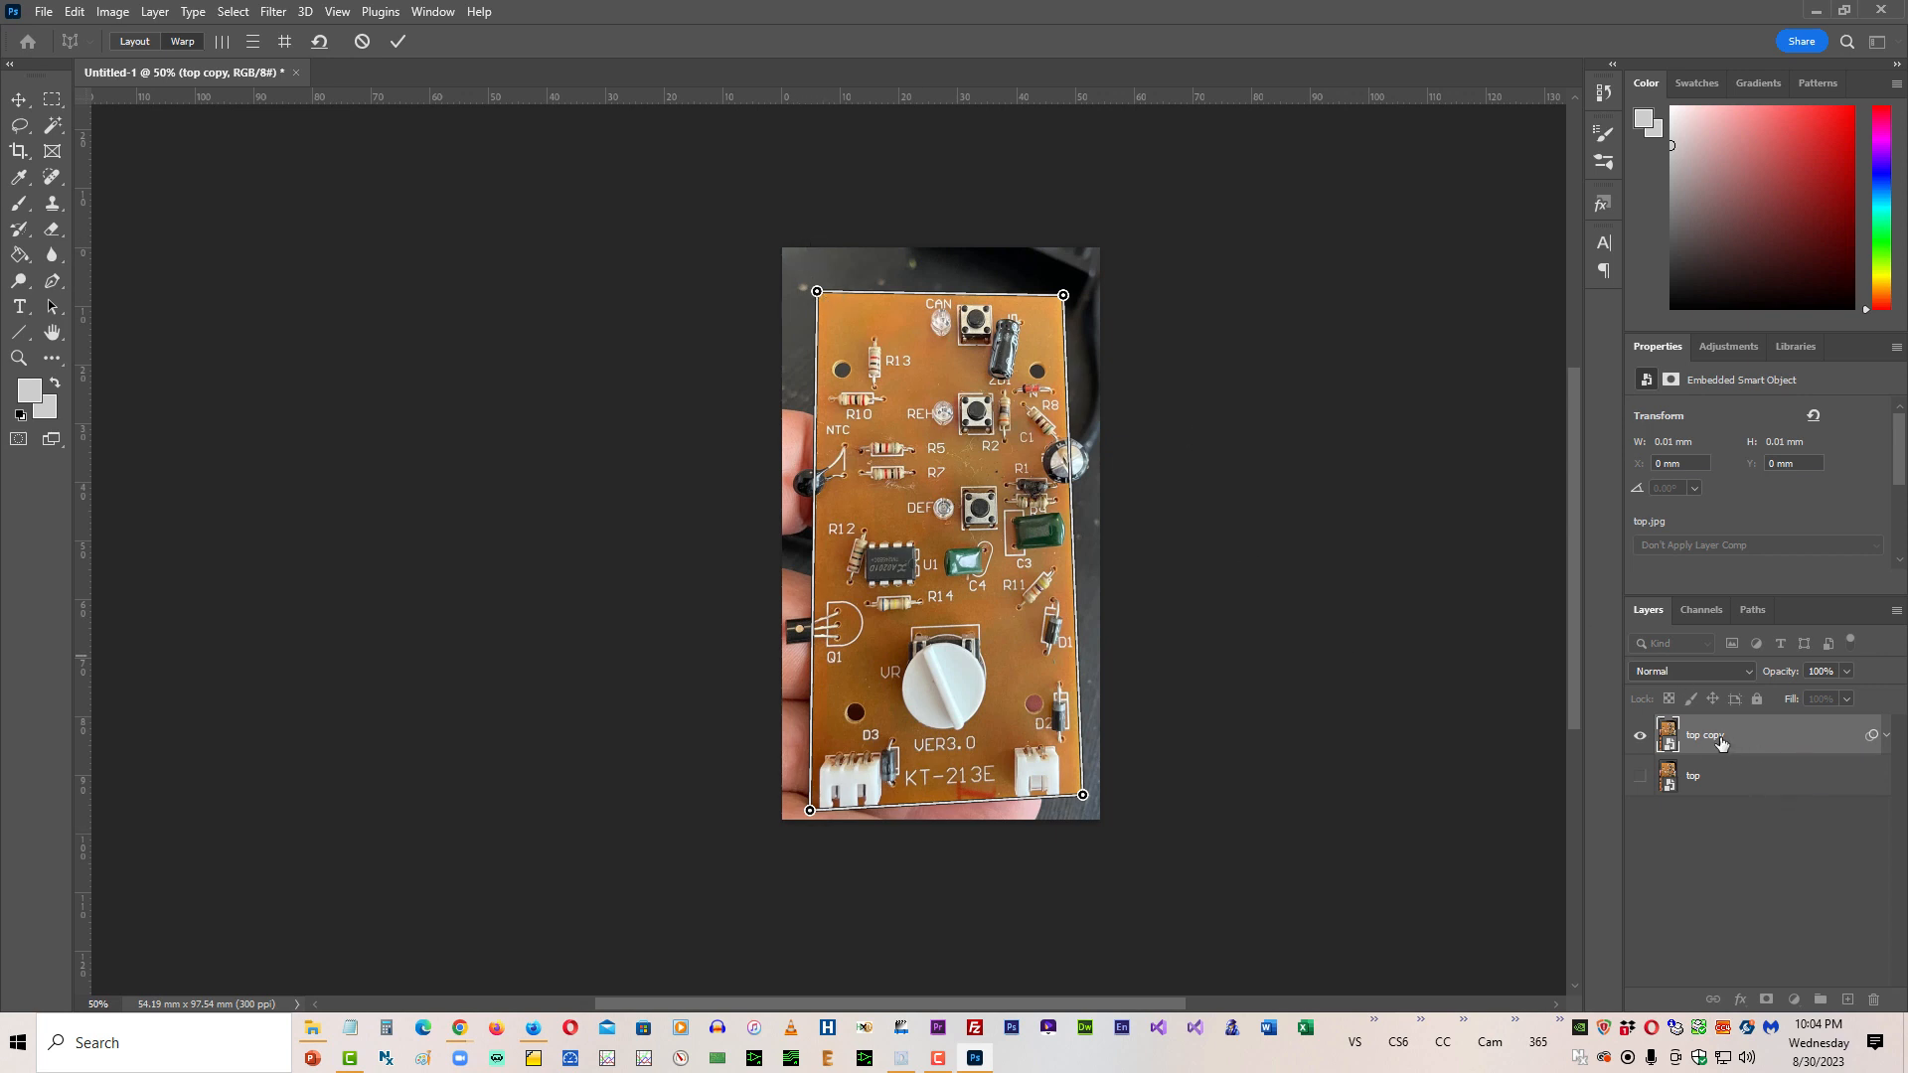
Step: Commit the Perspective Warp on the top copy layer, and reopen and recommit it from its smart filter
click(396, 42)
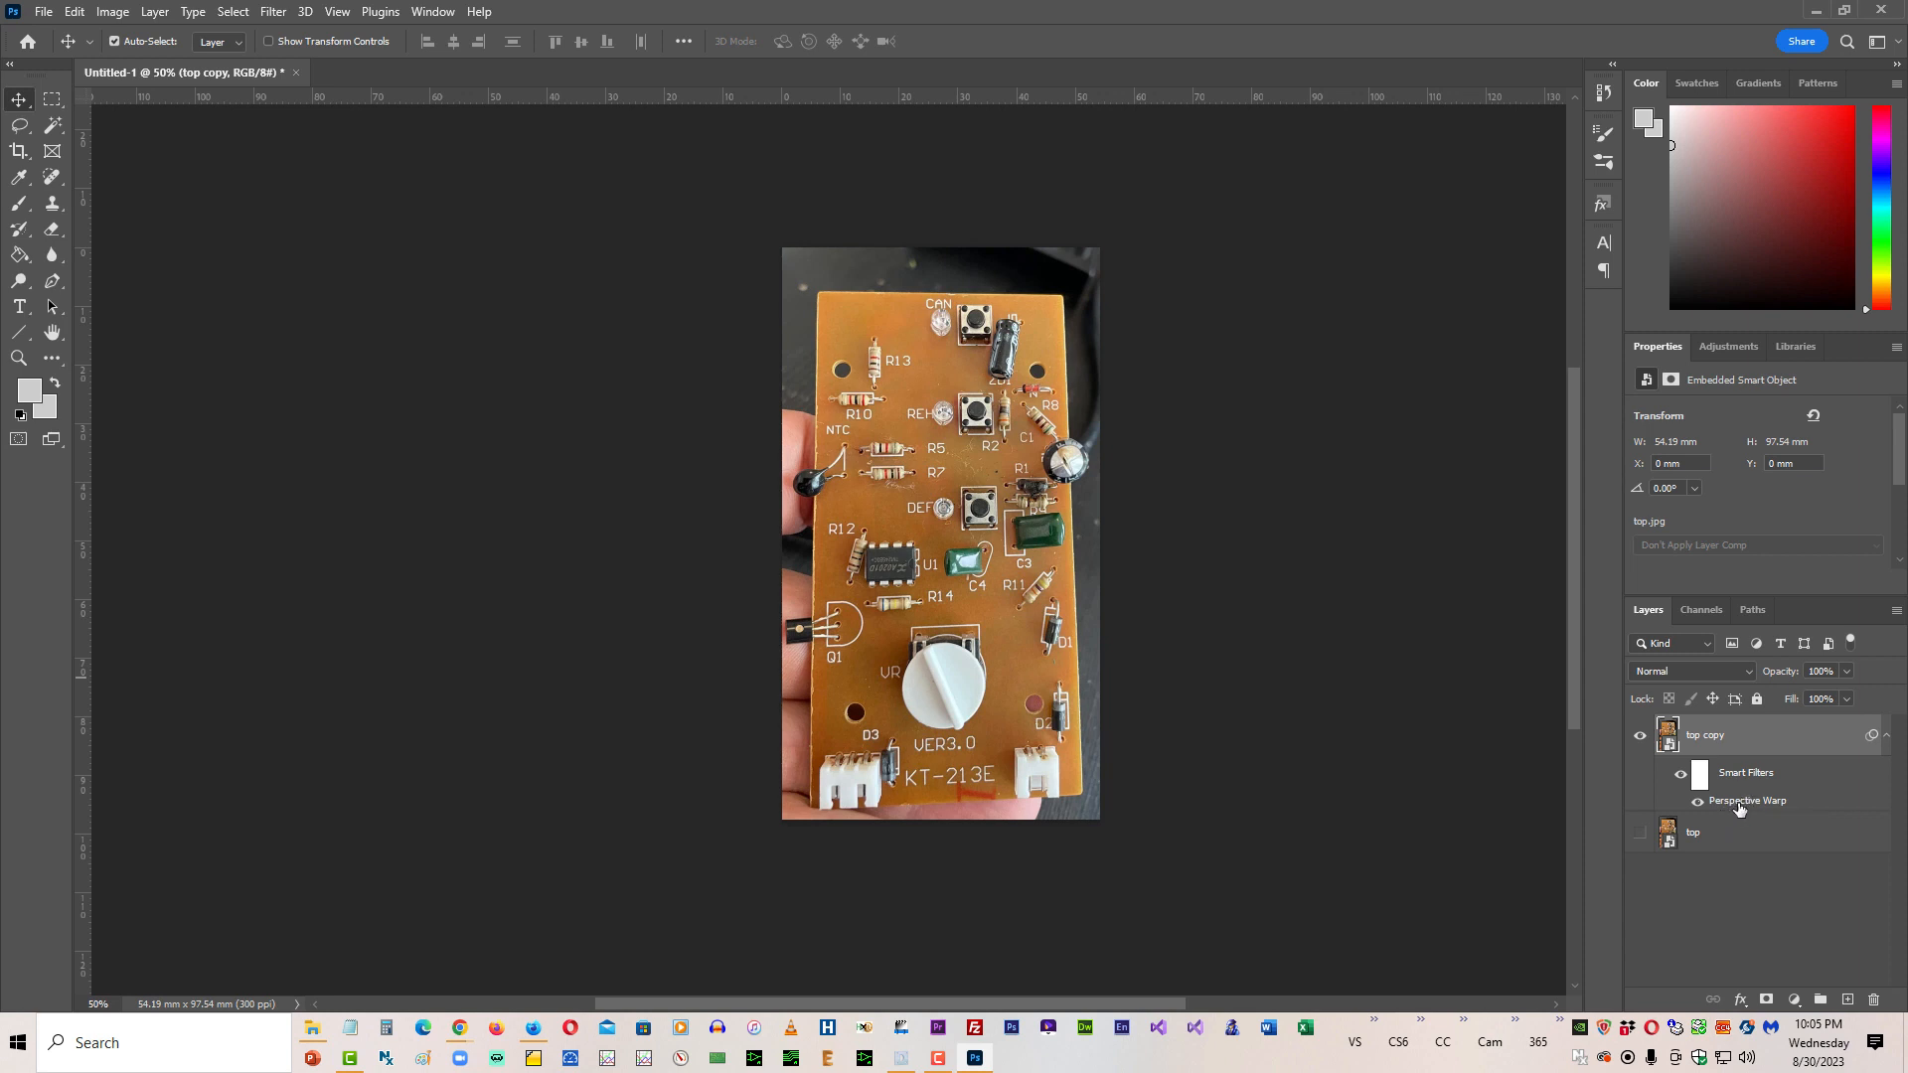
double_click(1800, 803)
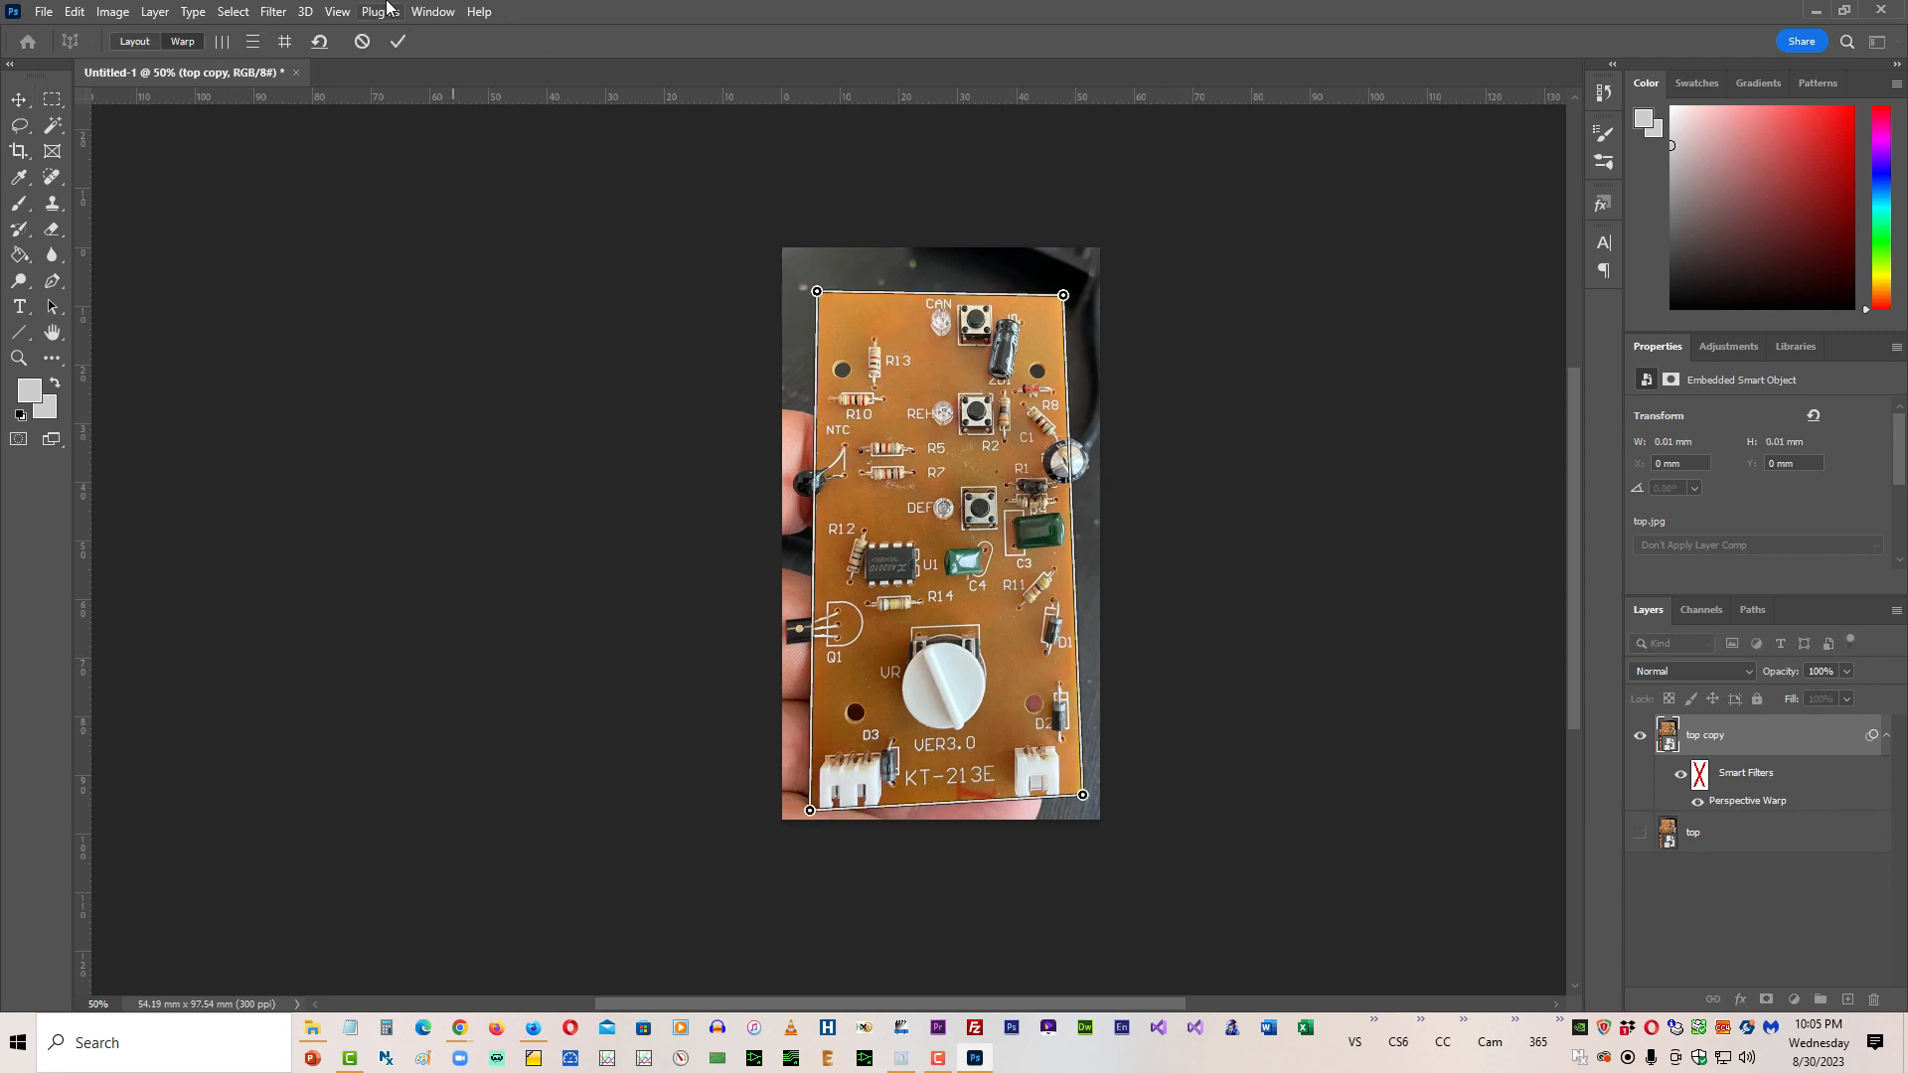
click(395, 42)
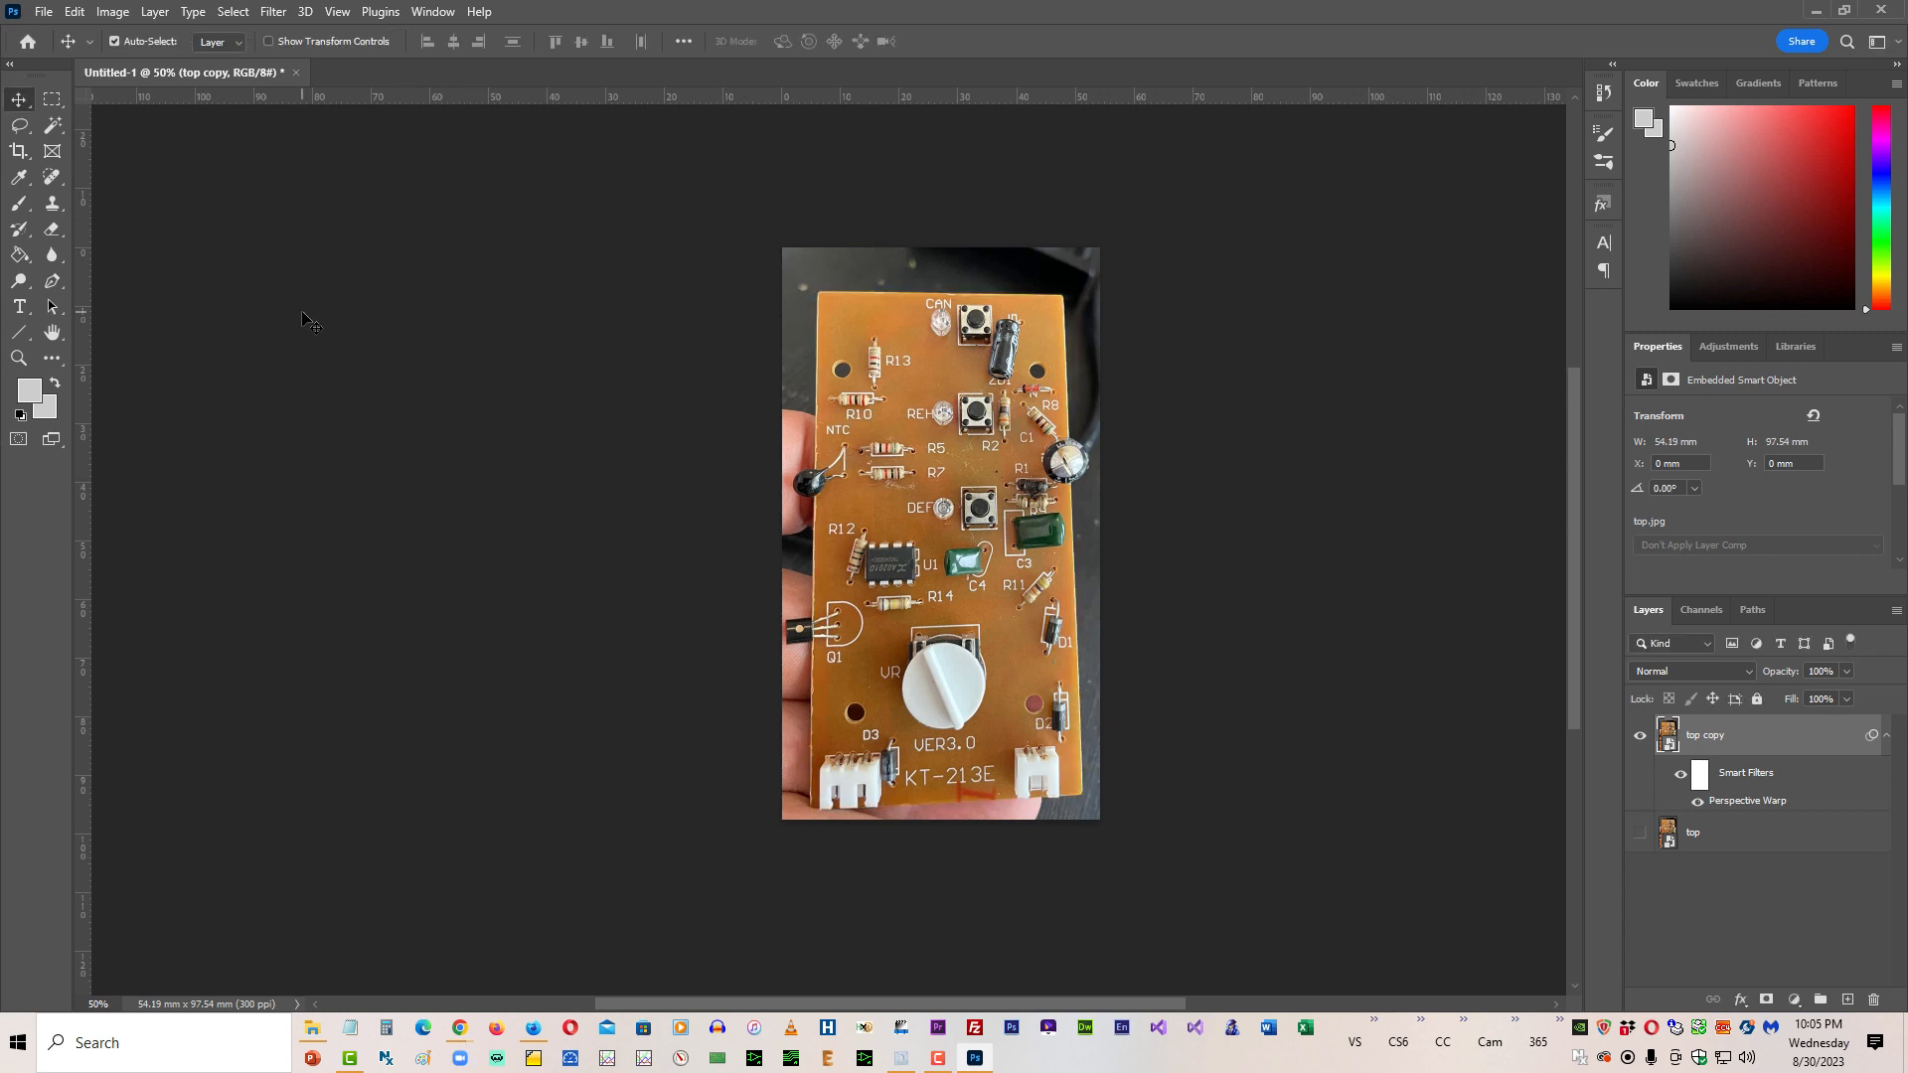
Step: Add a new vertical cyan guide at 0 mm
click(335, 12)
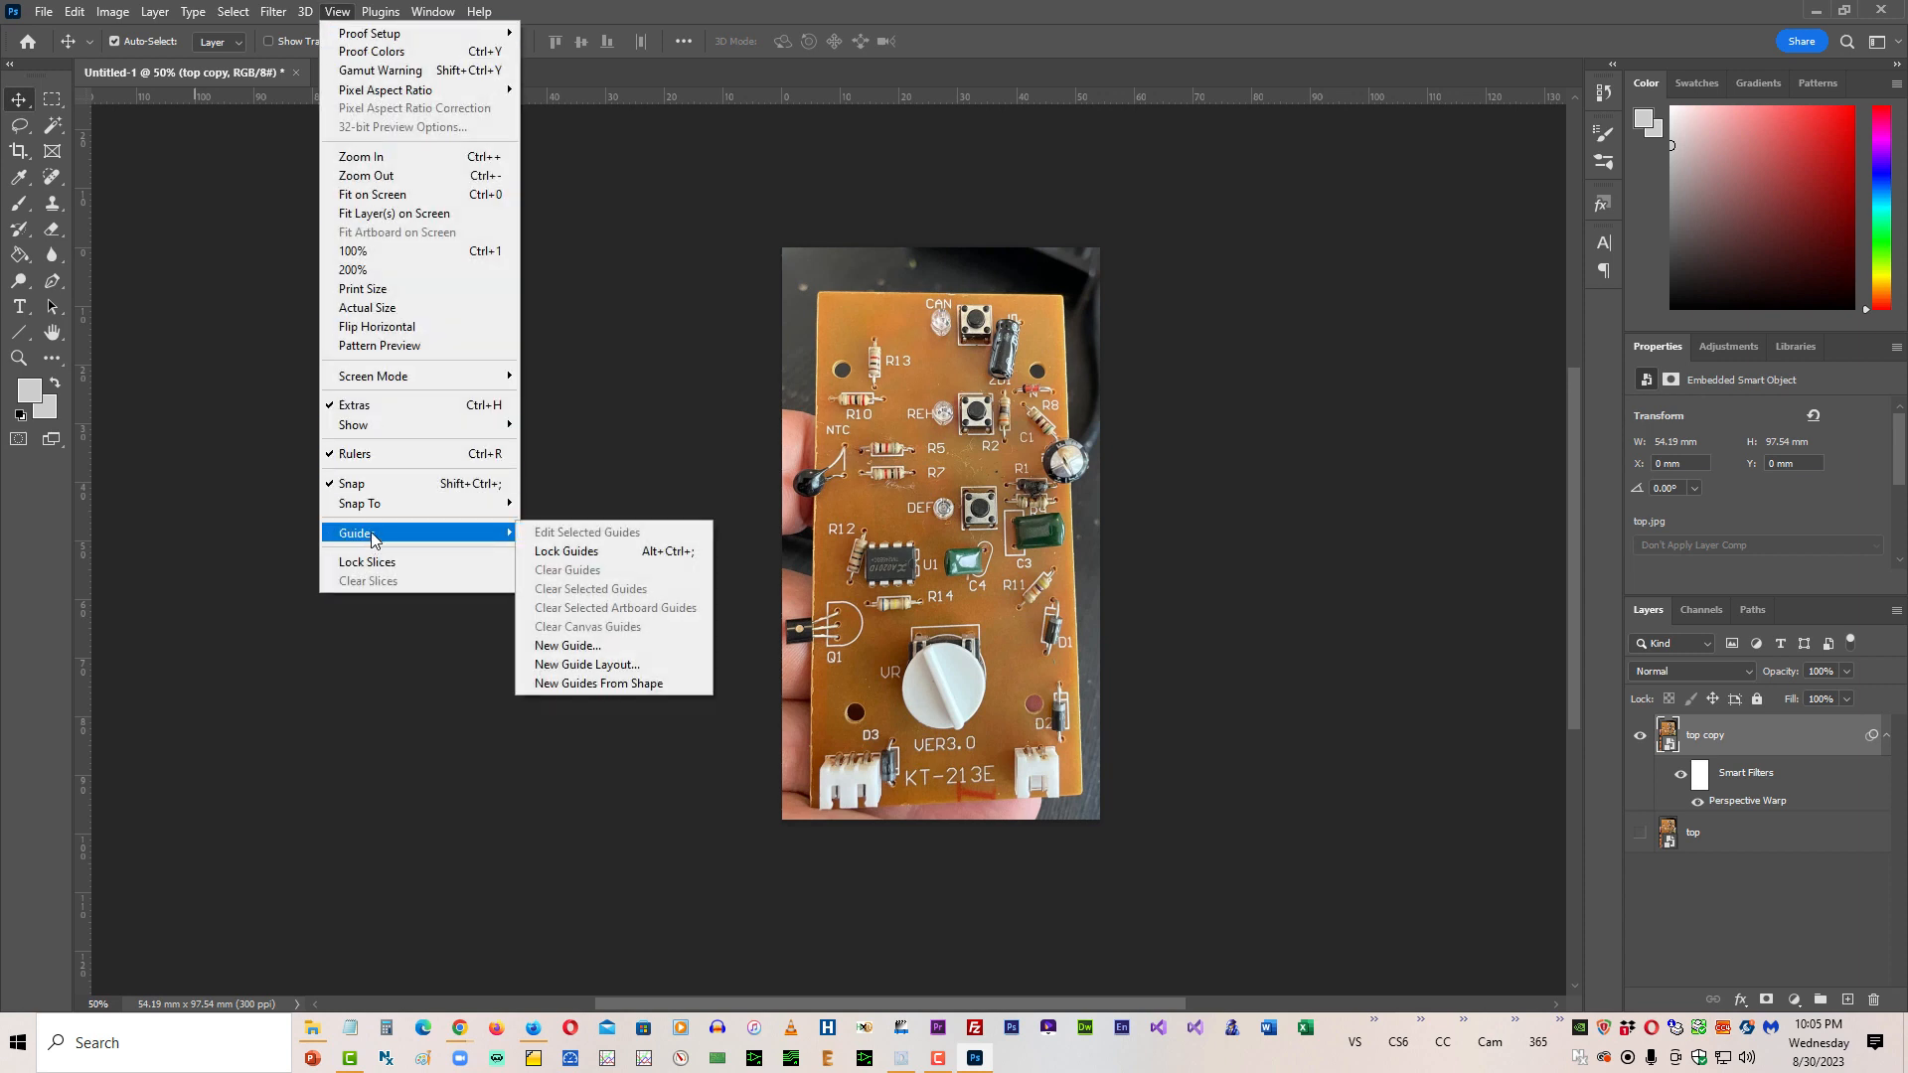
click(543, 646)
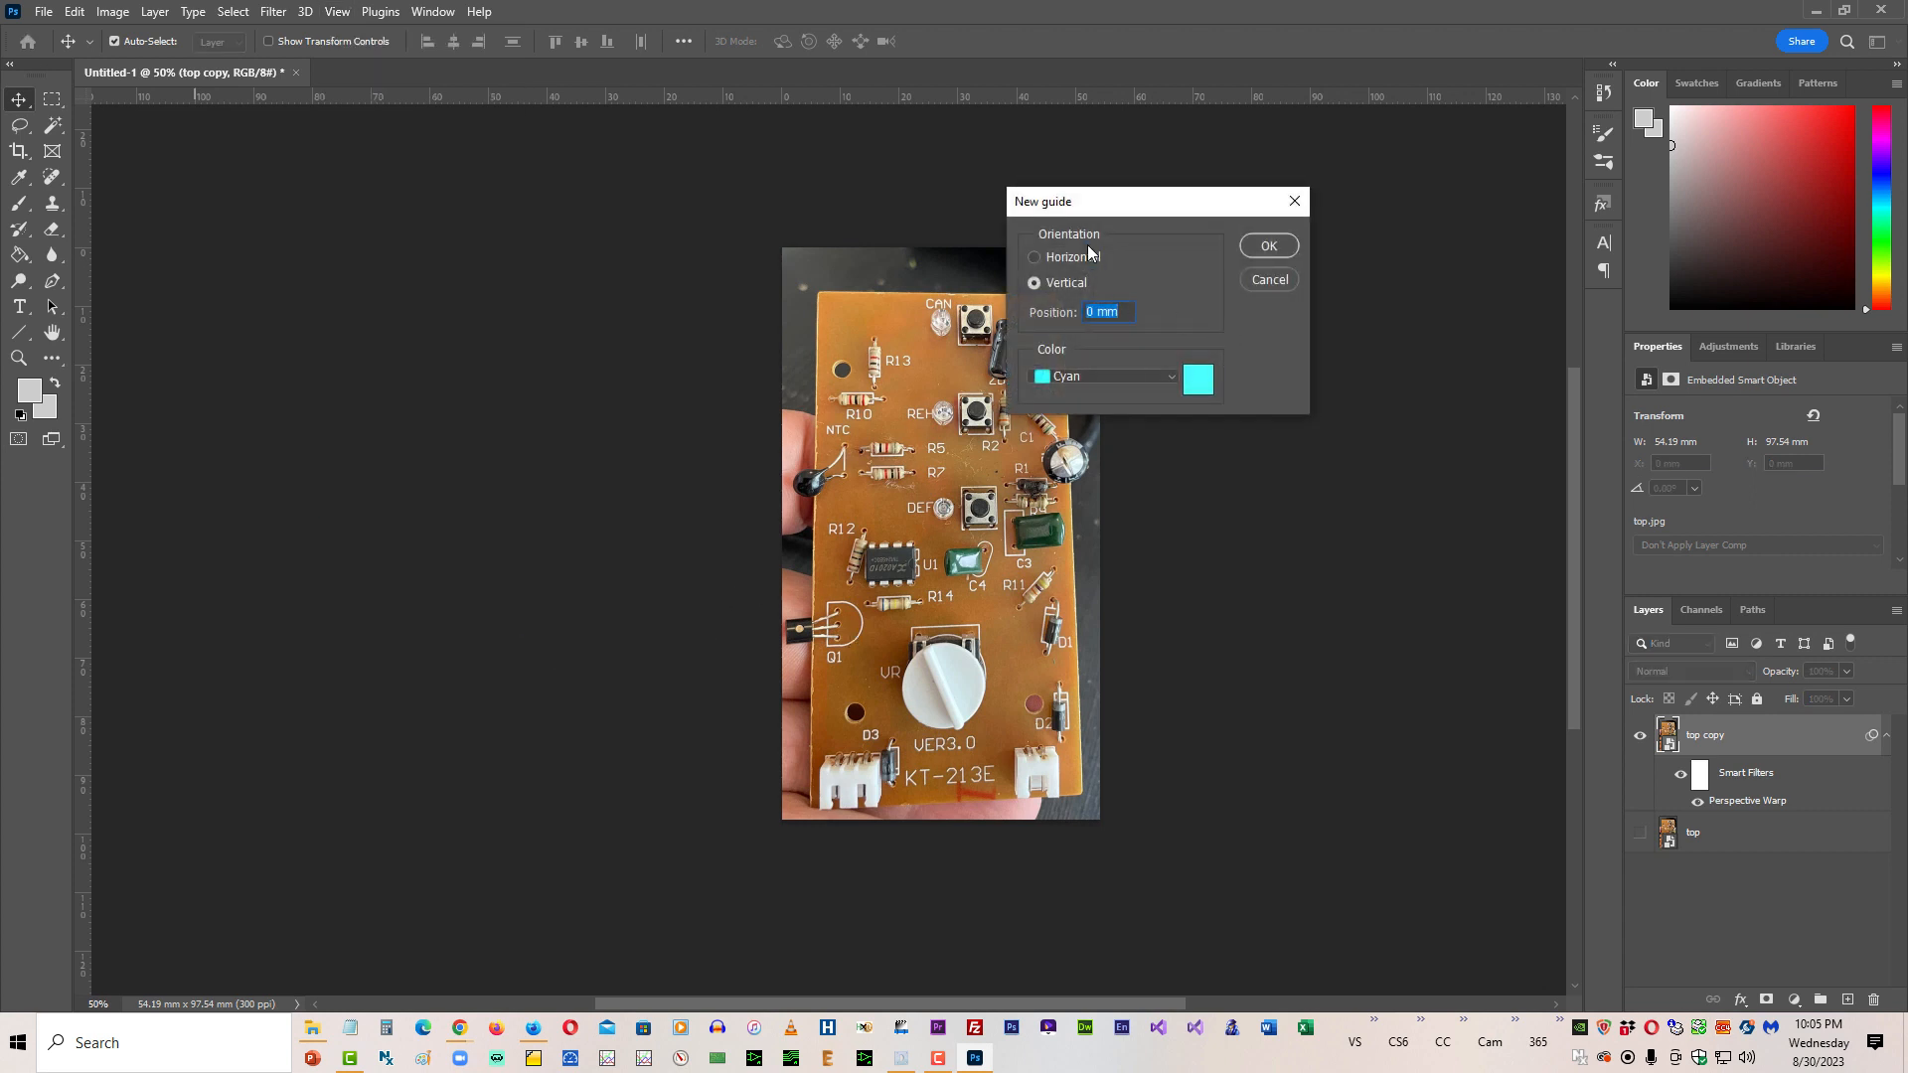
drag(1116, 205, 1325, 254)
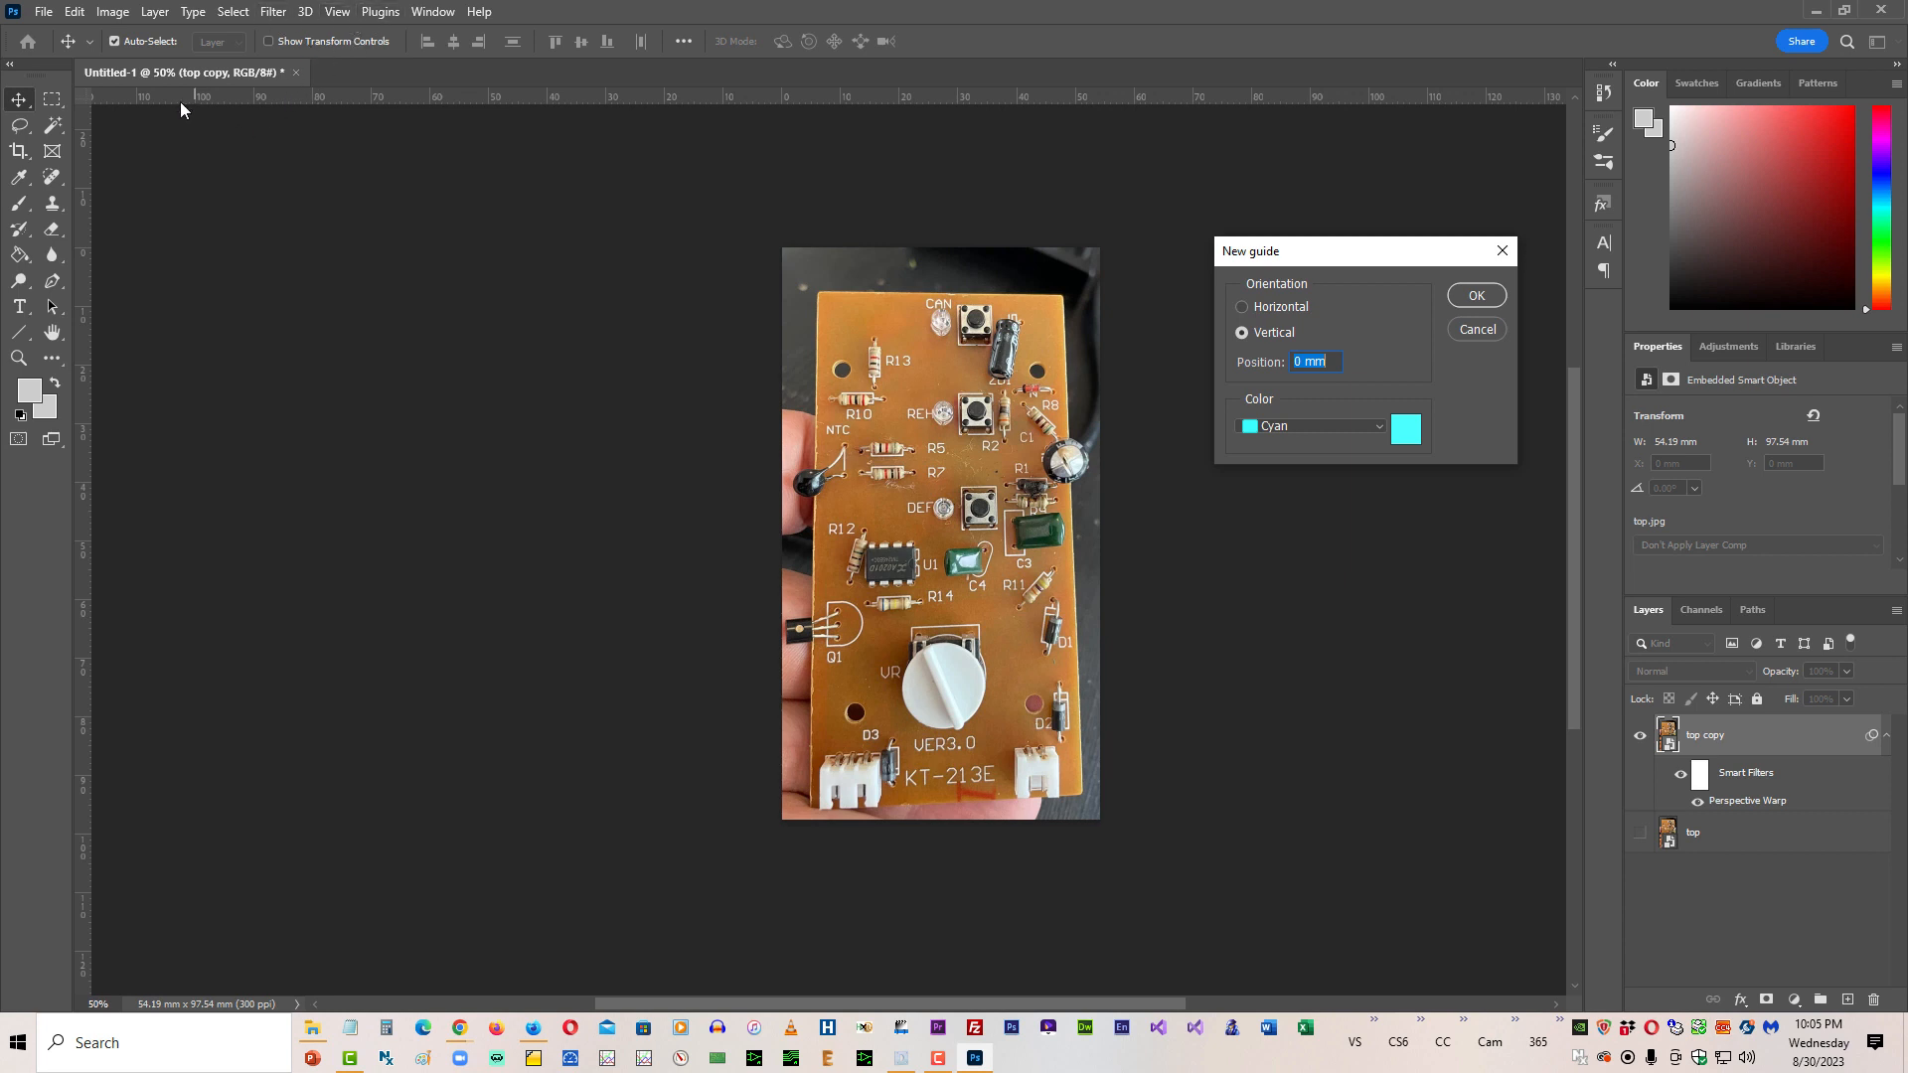
click(329, 14)
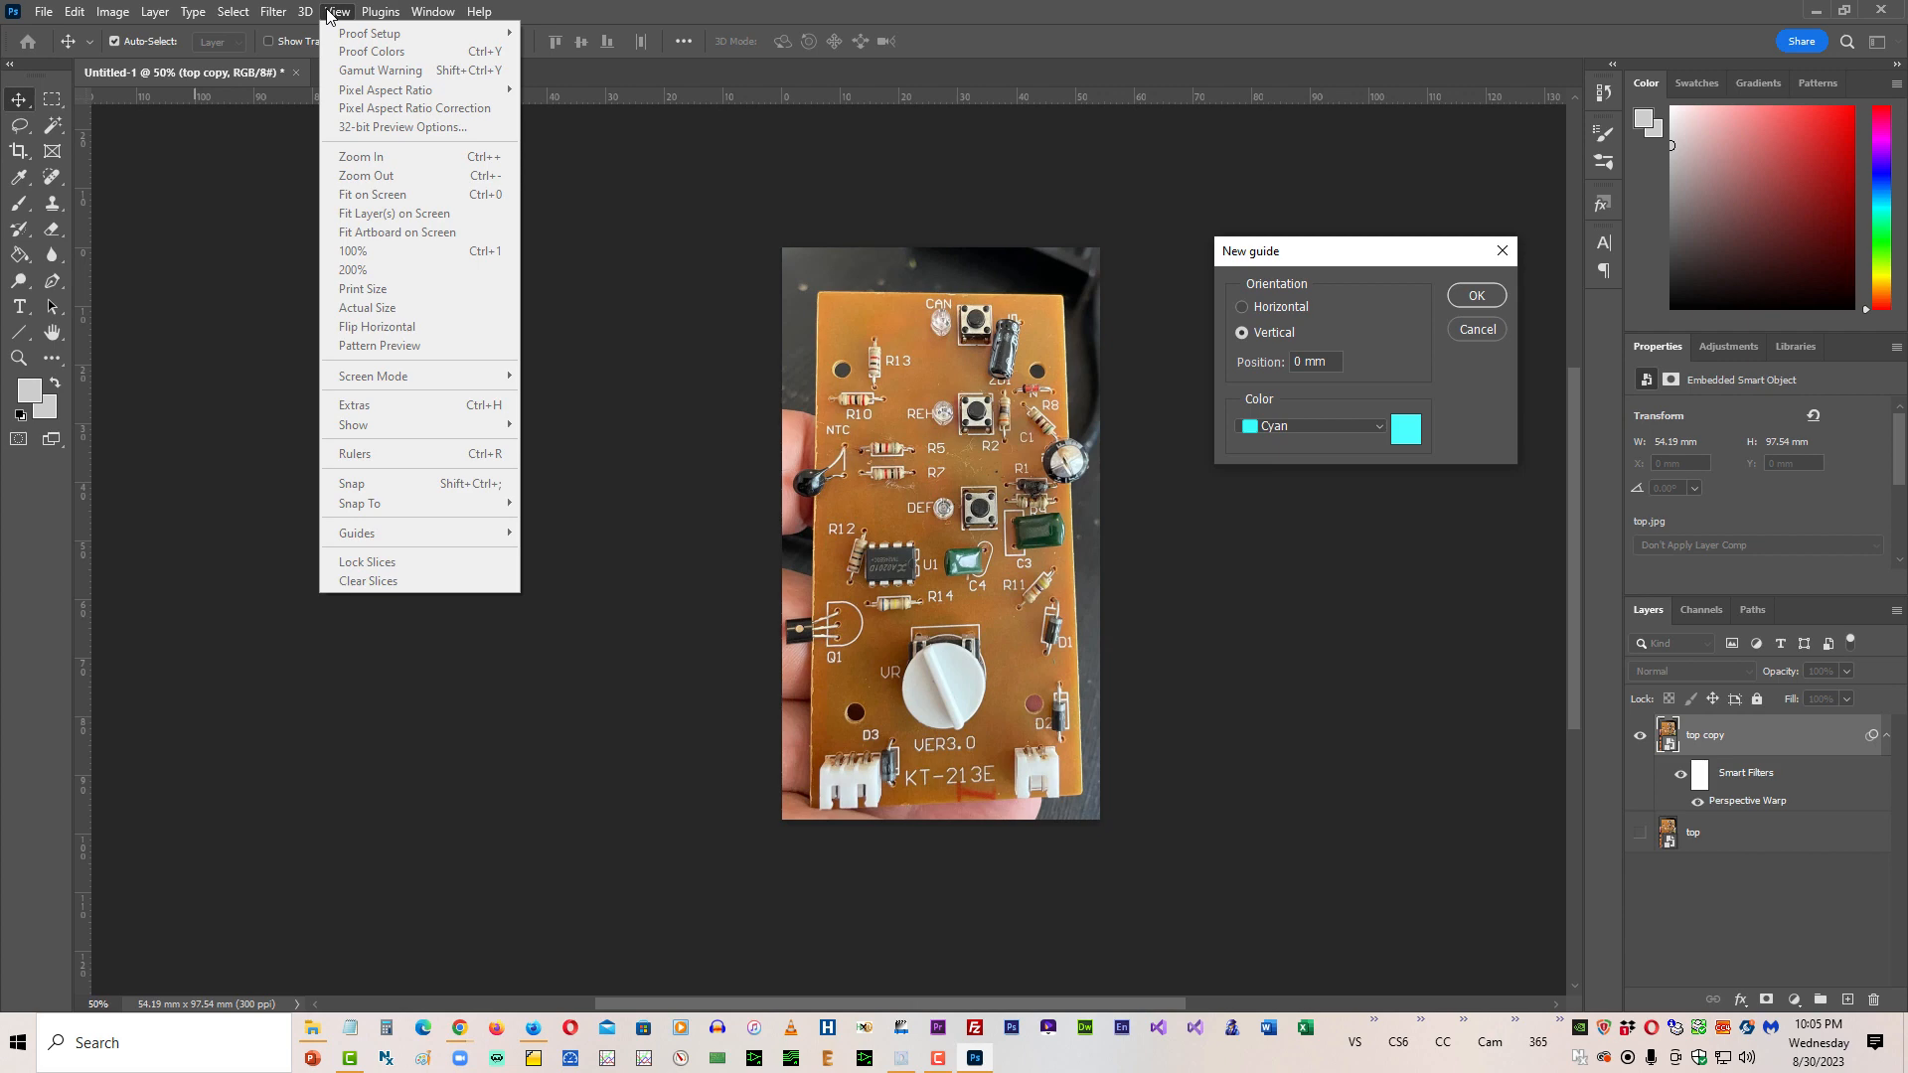
click(332, 13)
click(433, 12)
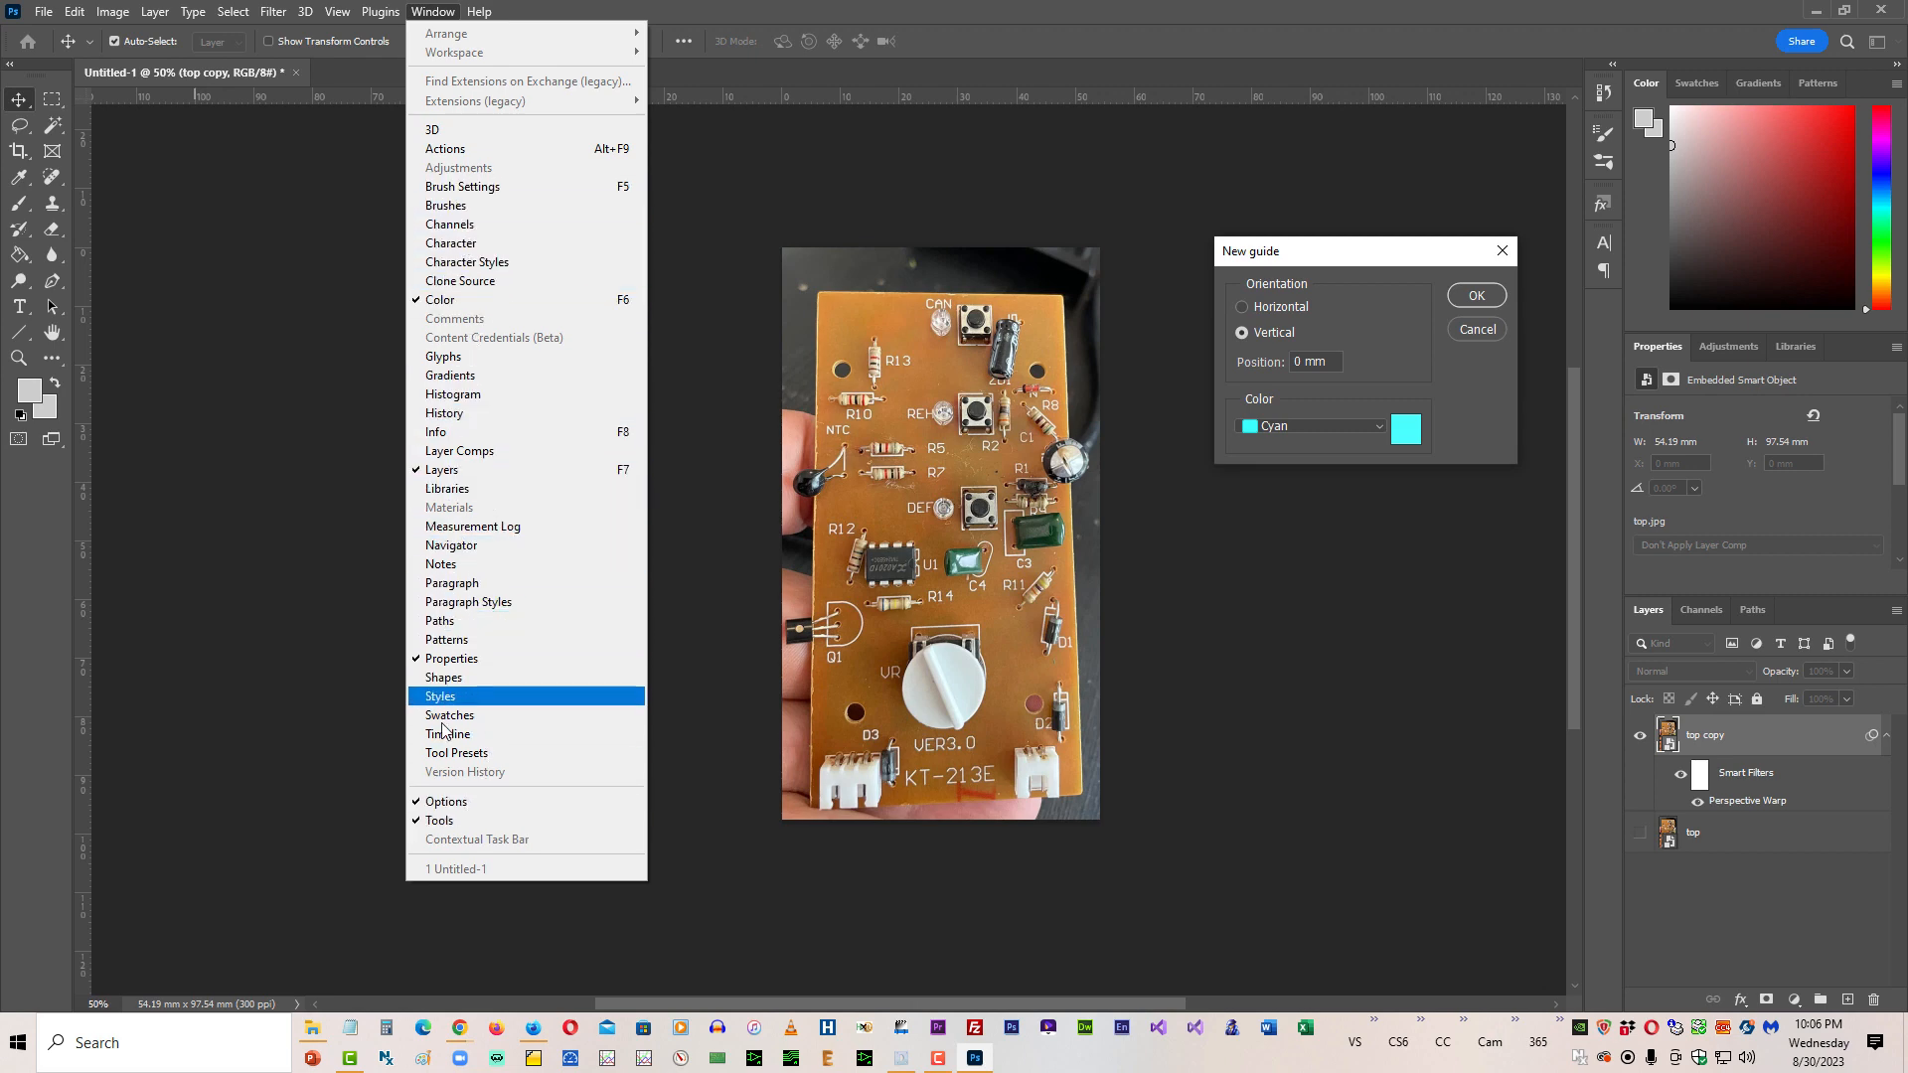
click(420, 12)
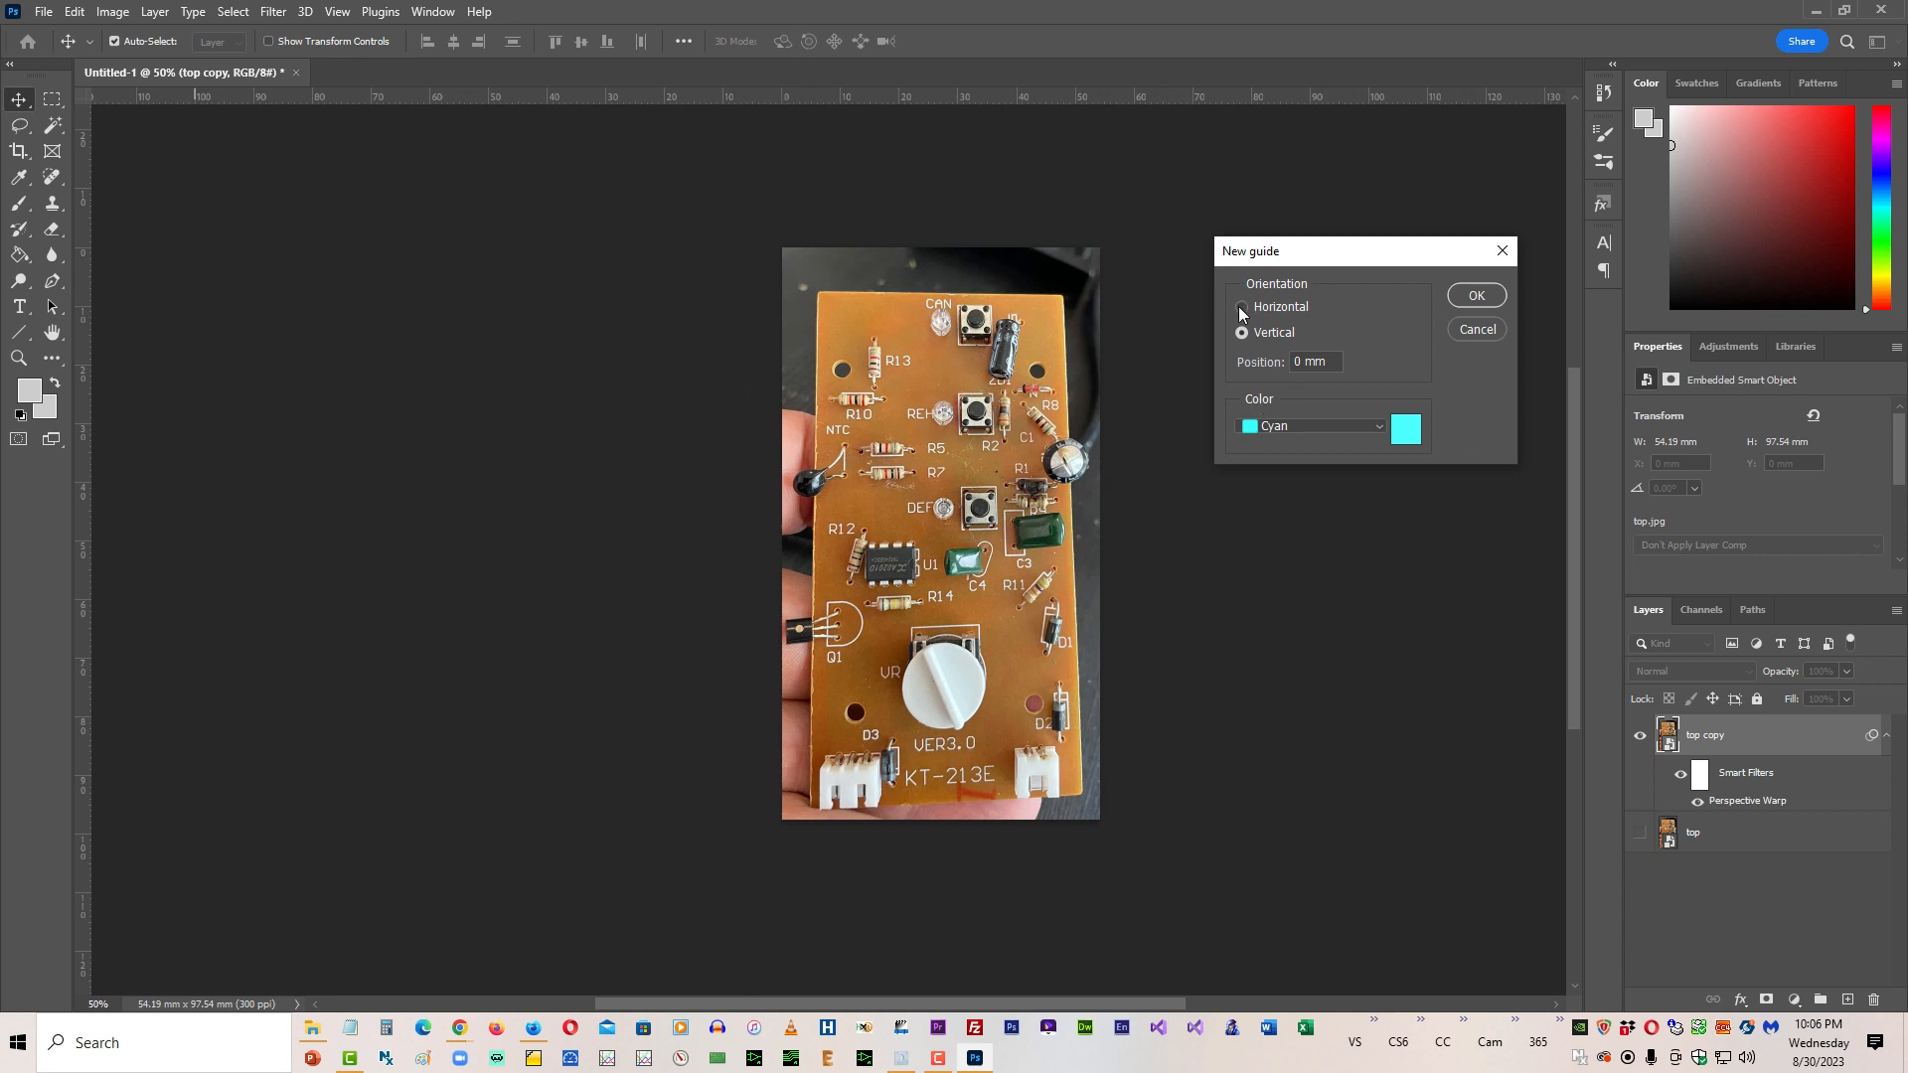
click(1474, 296)
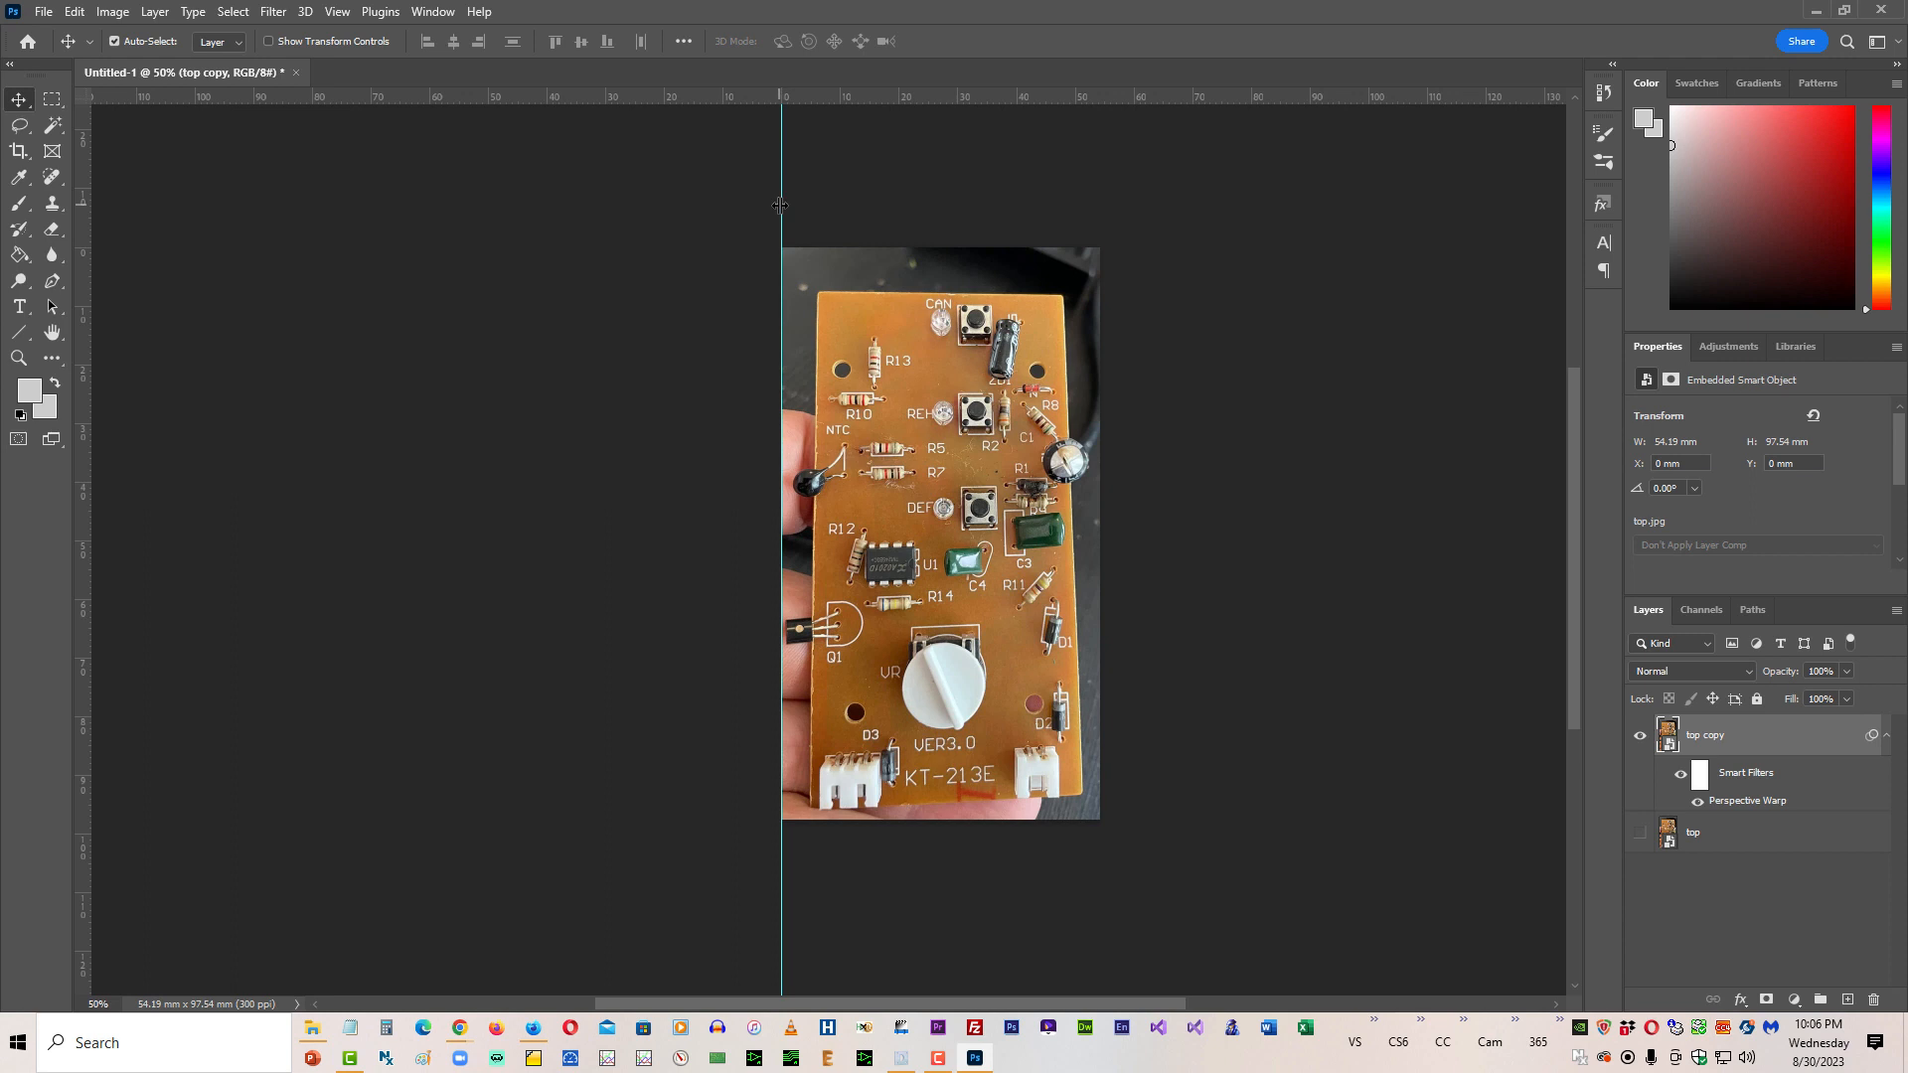
Step: Move the vertical guide onto the board's left edge, fine-tuning it at close zoom beside the lower-left corner
drag(780, 205, 806, 224)
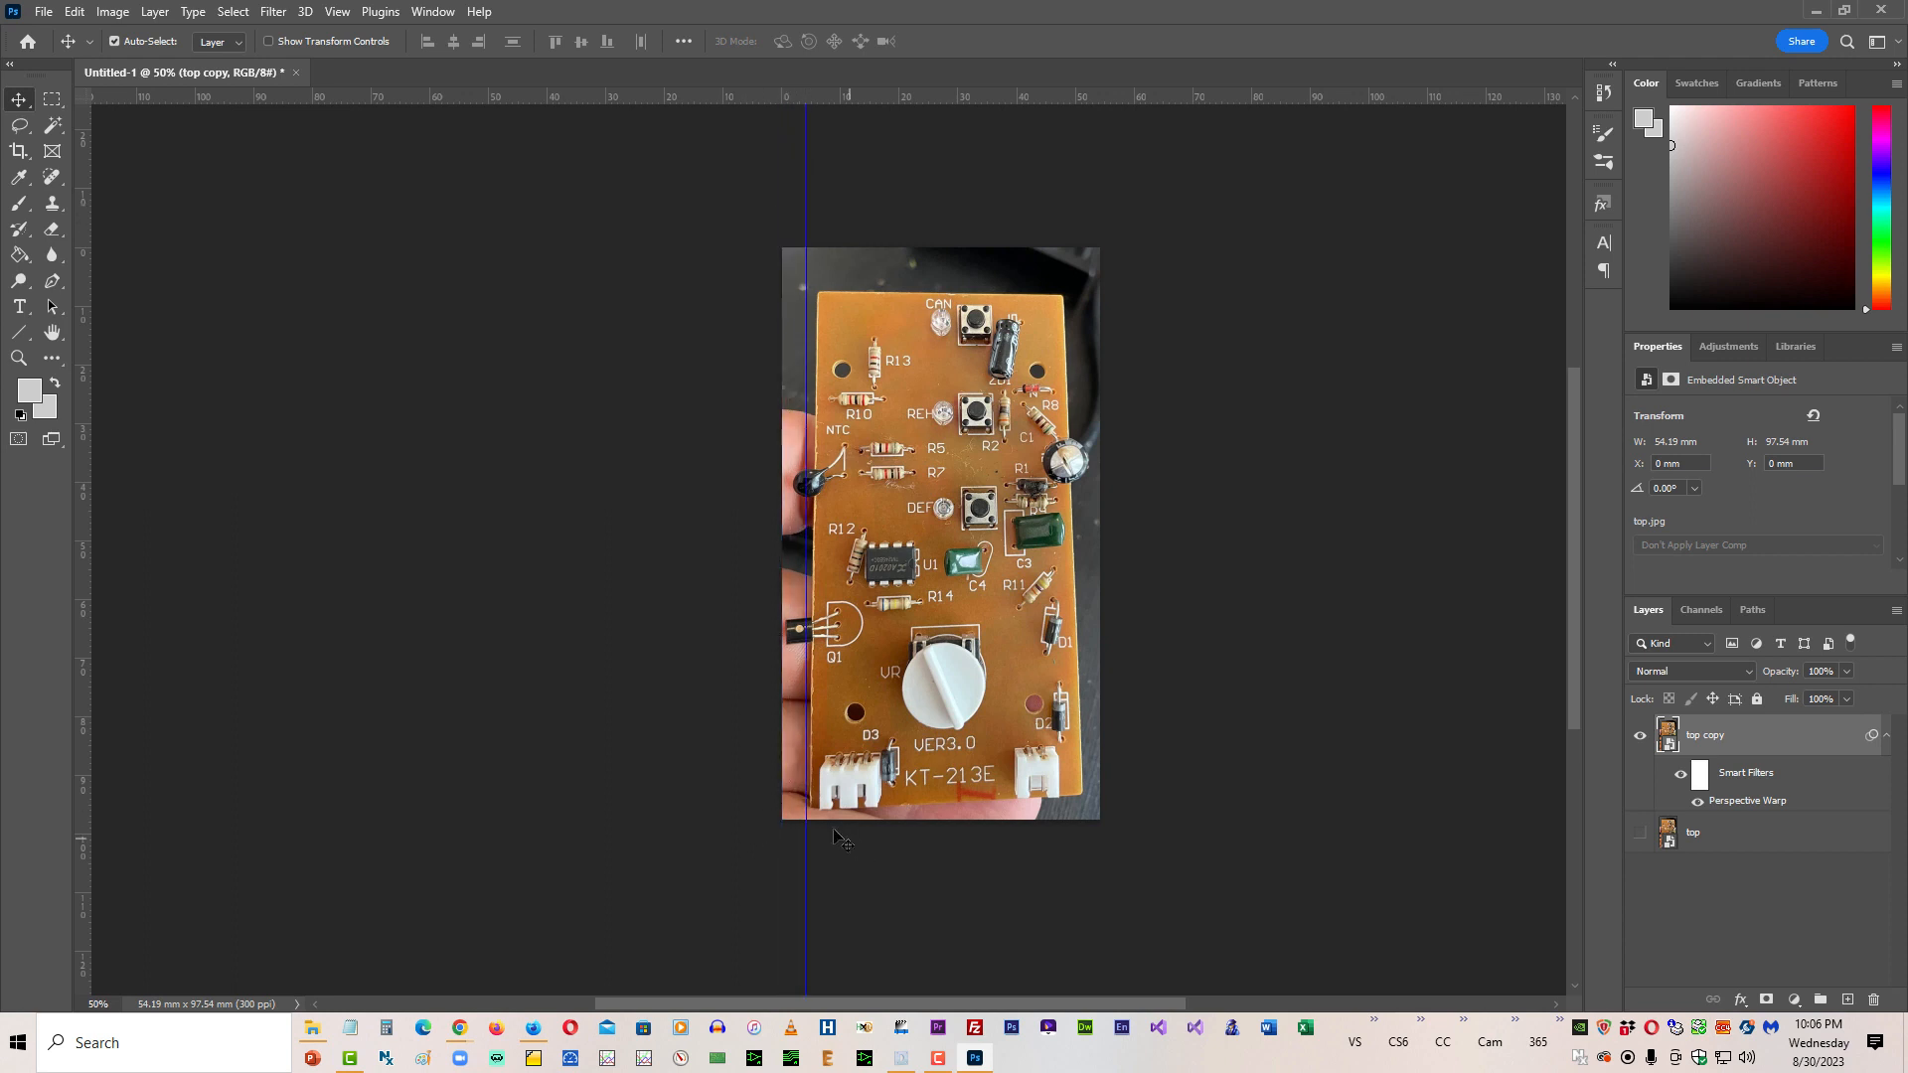
drag(807, 843, 807, 843)
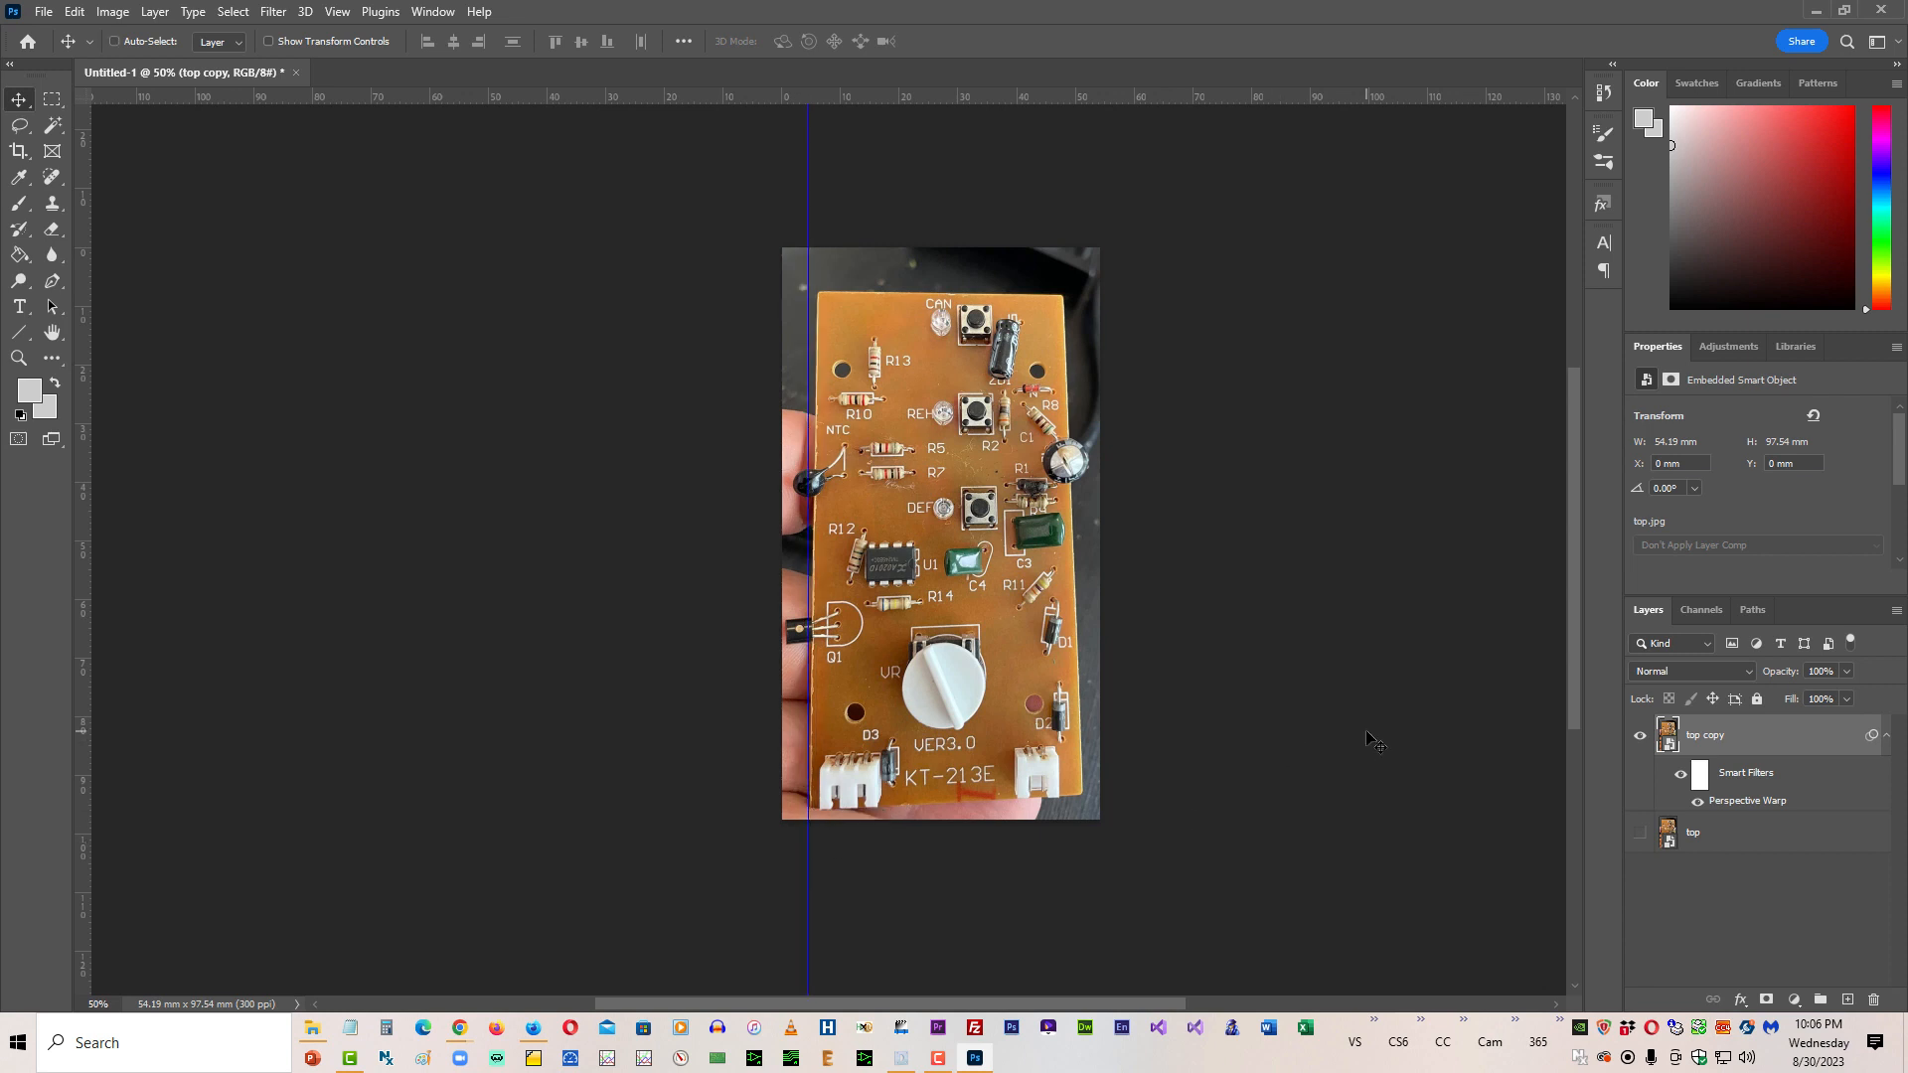
scroll(1367, 740, up, 8)
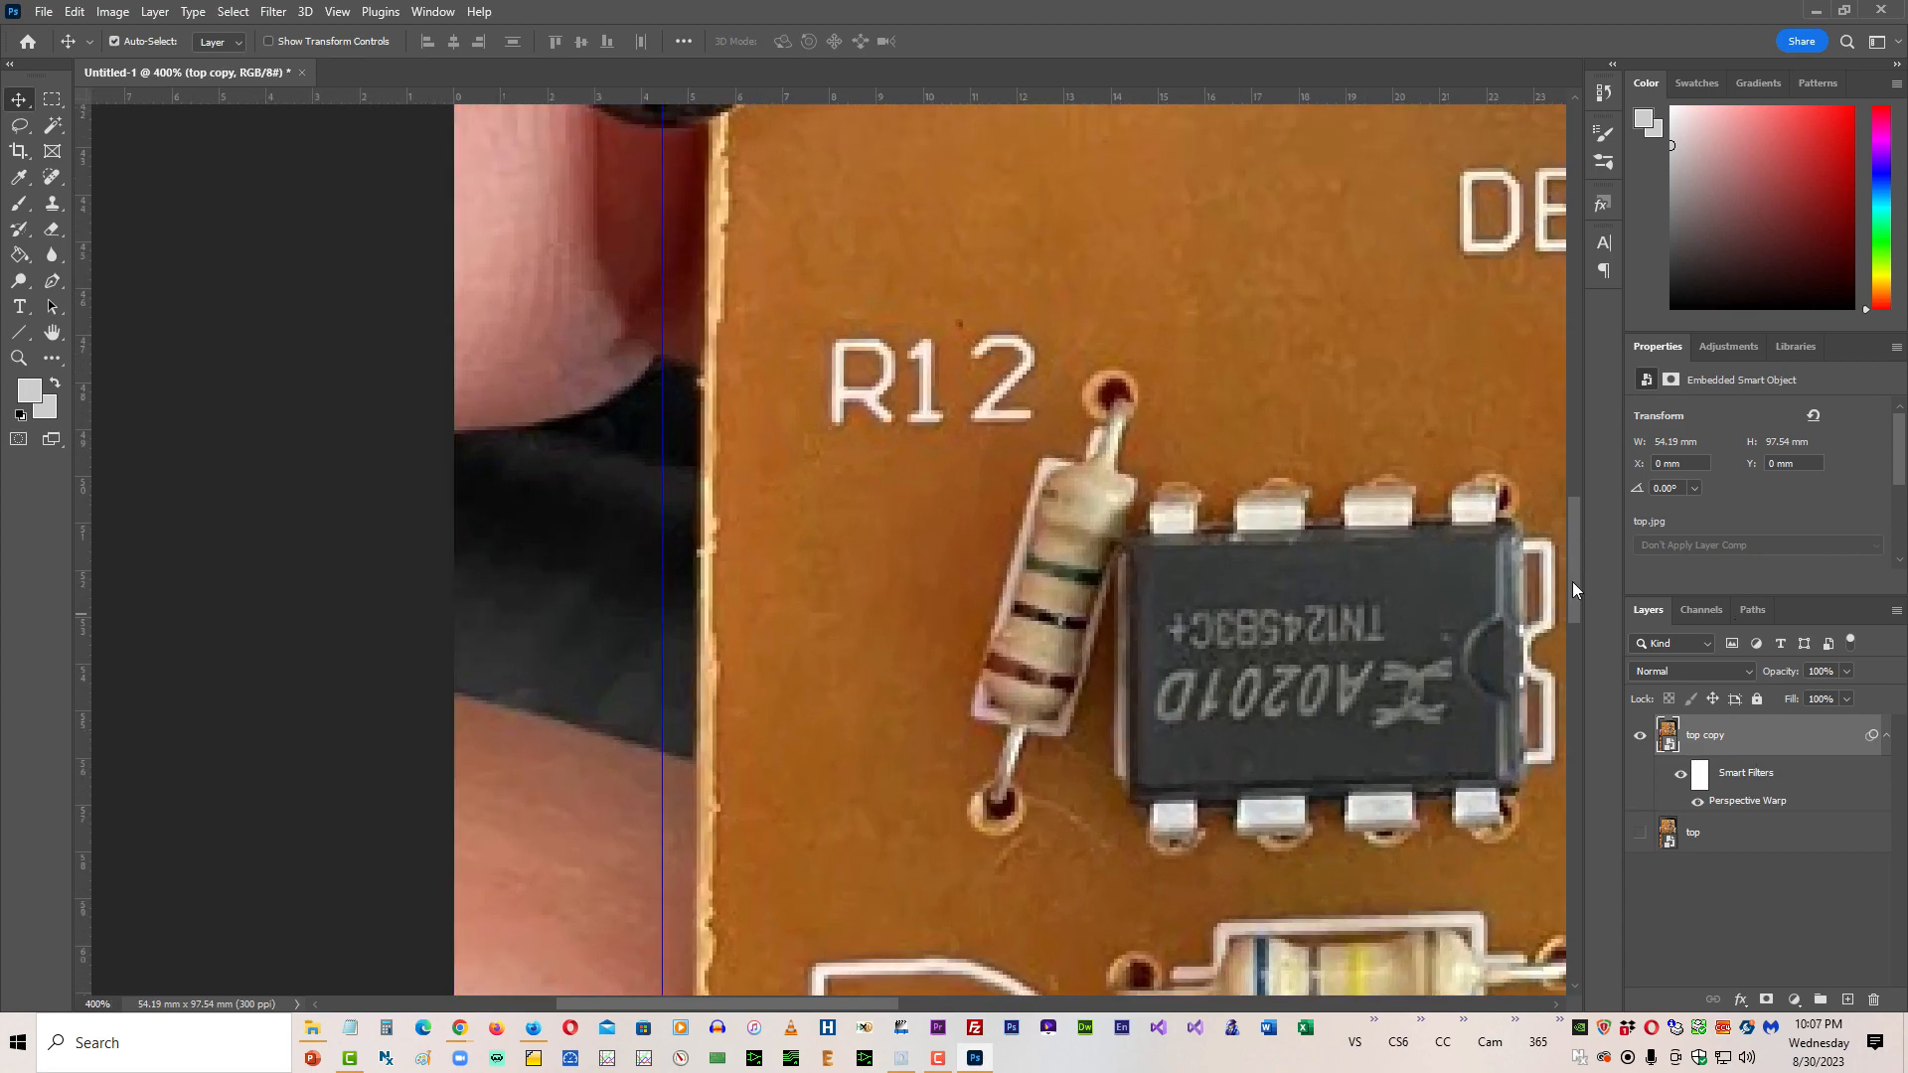
drag(1572, 582, 1598, 851)
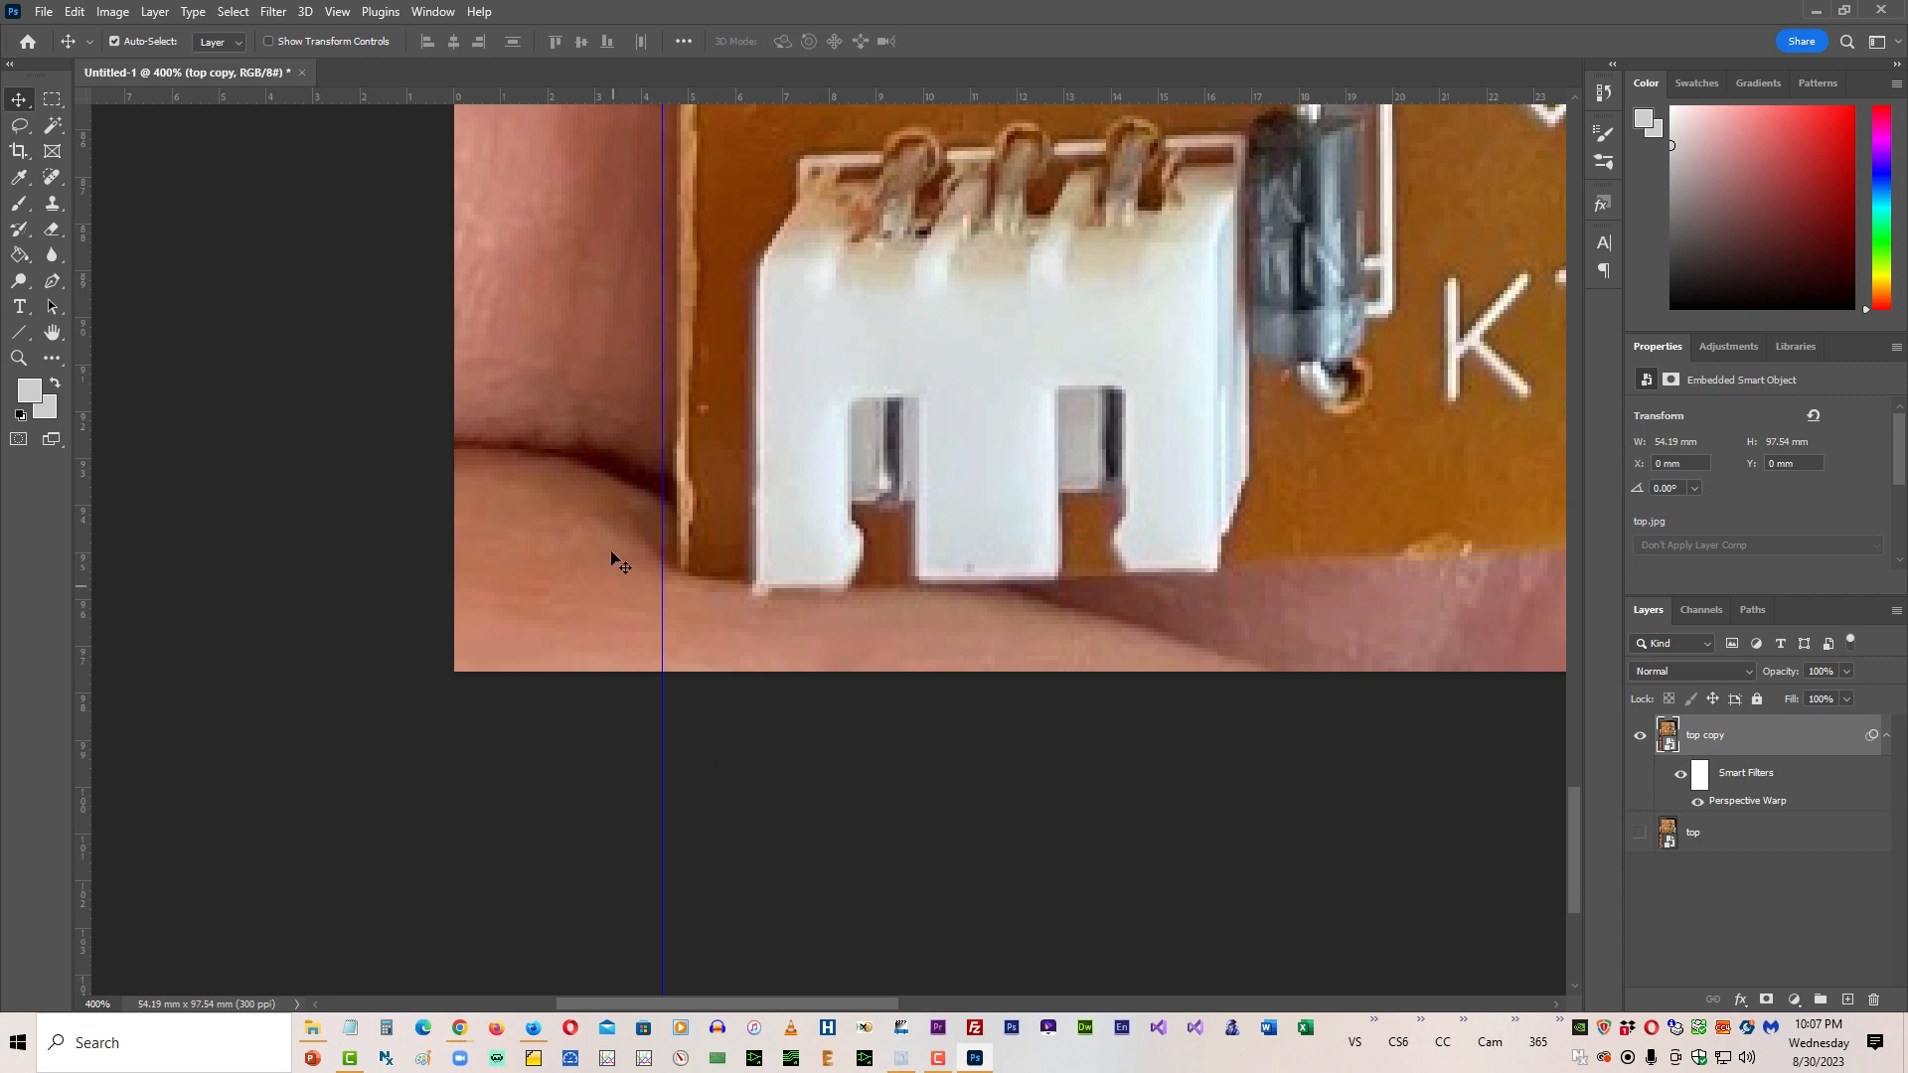
drag(661, 595, 675, 594)
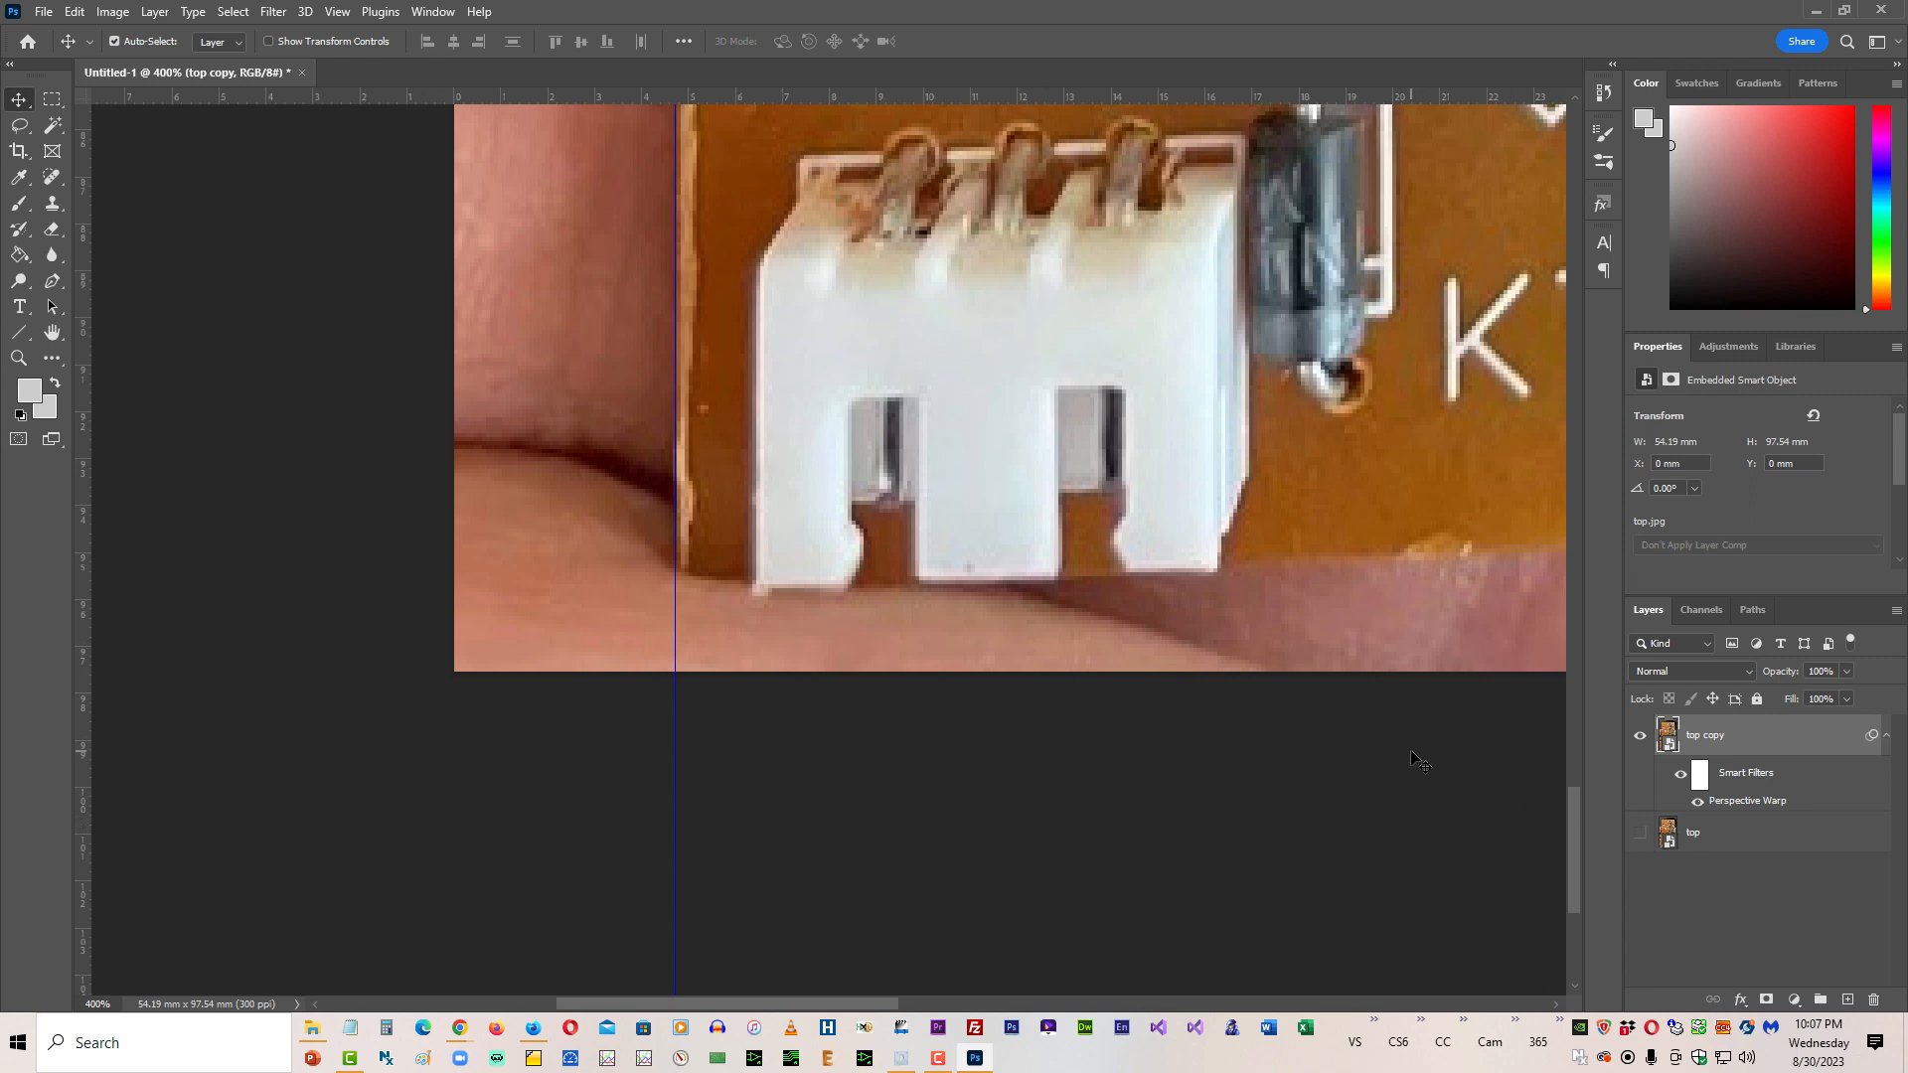
Step: Add a second vertical cyan guide at 50 mm, near the board's right edge
key(ctrl+minus)
key(ctrl+minus)
key(ctrl+minus)
key(ctrl+minus)
key(ctrl+minus)
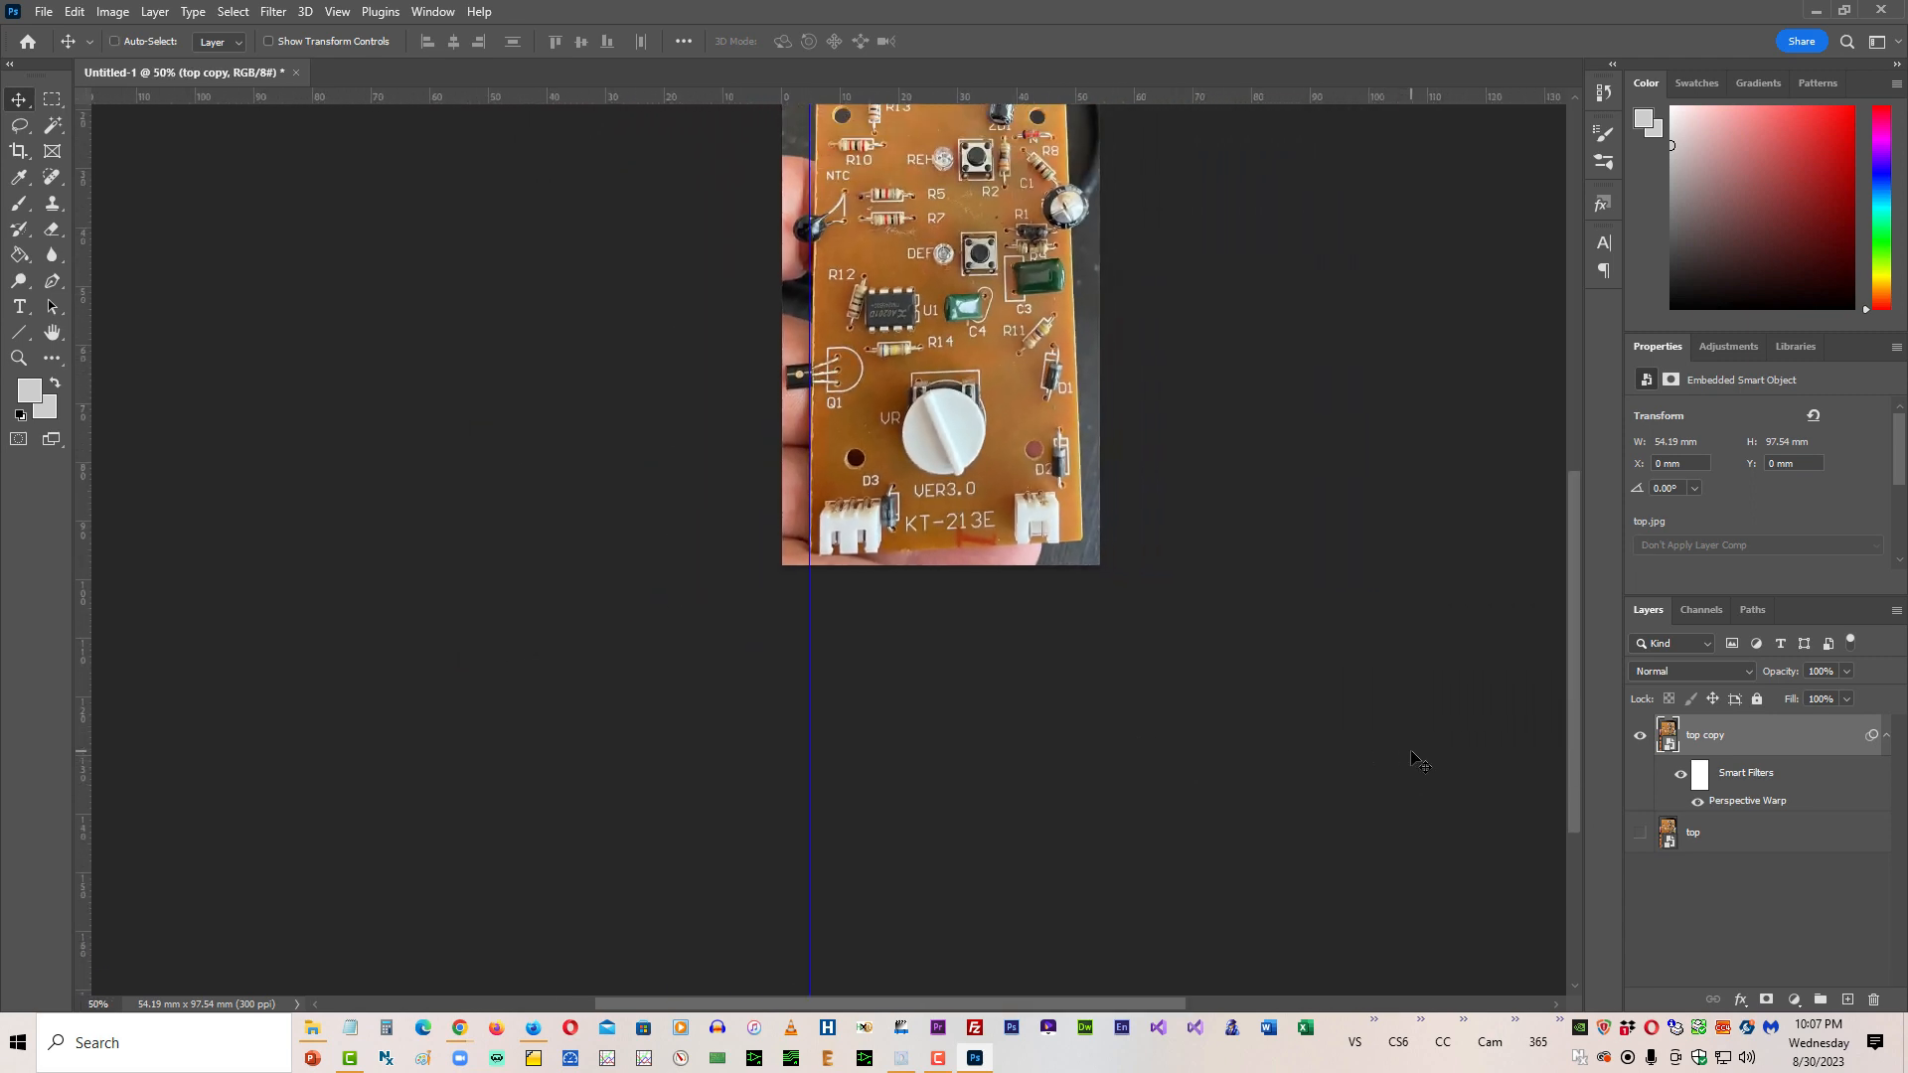
drag(1572, 510, 1575, 408)
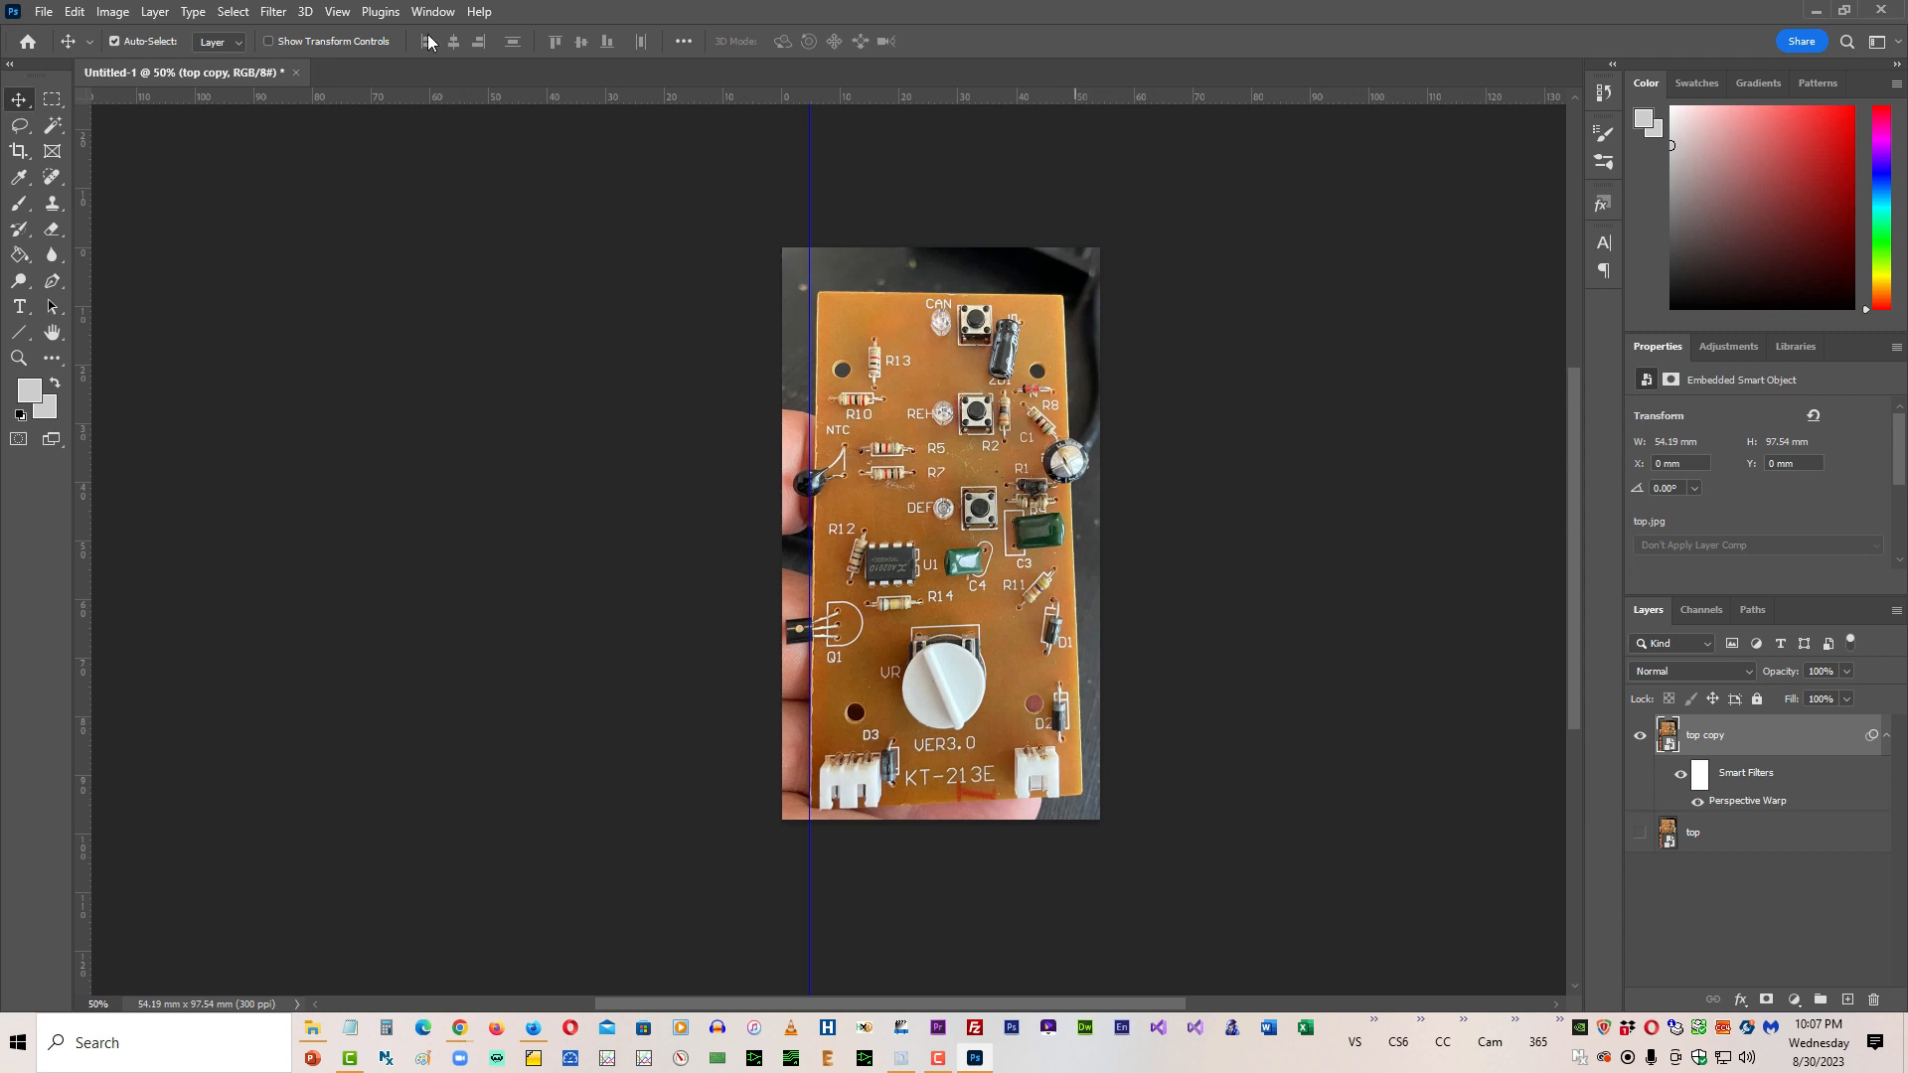
click(335, 12)
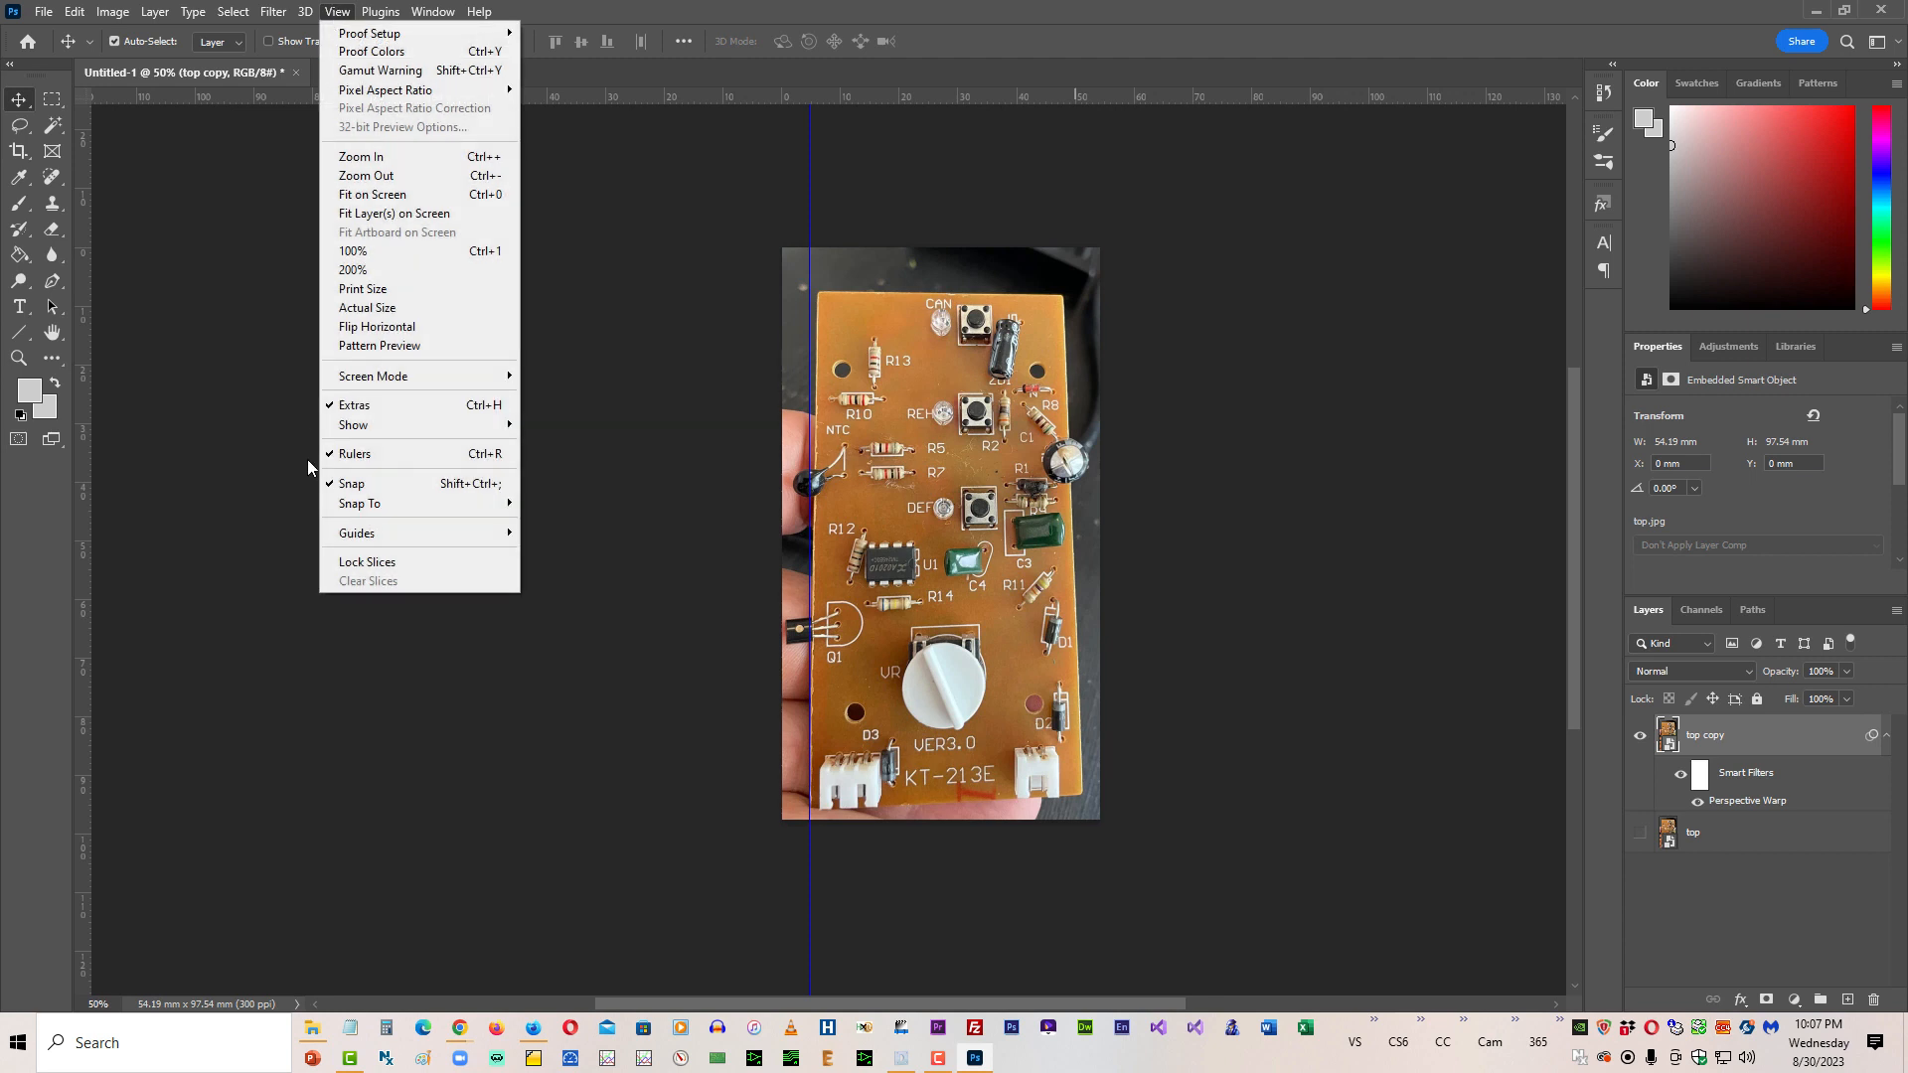
mouse_move(486, 536)
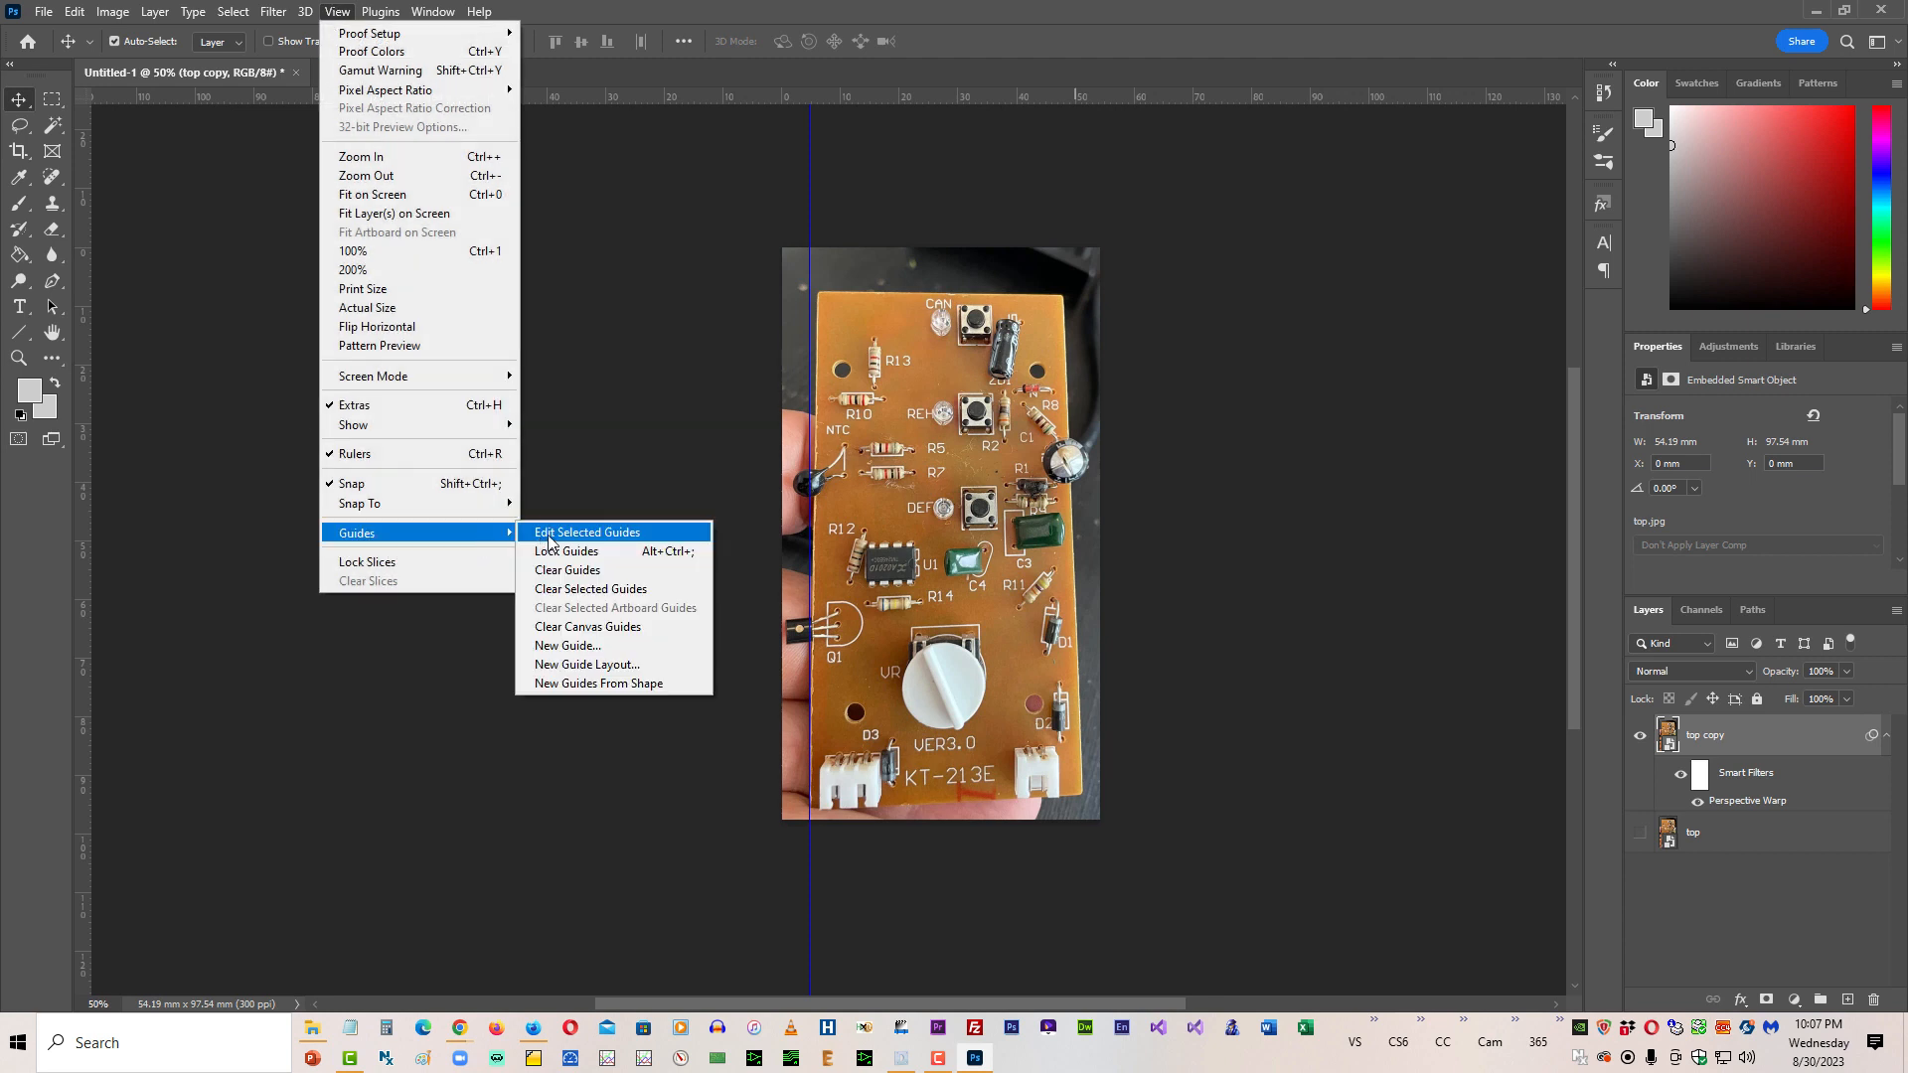
click(566, 646)
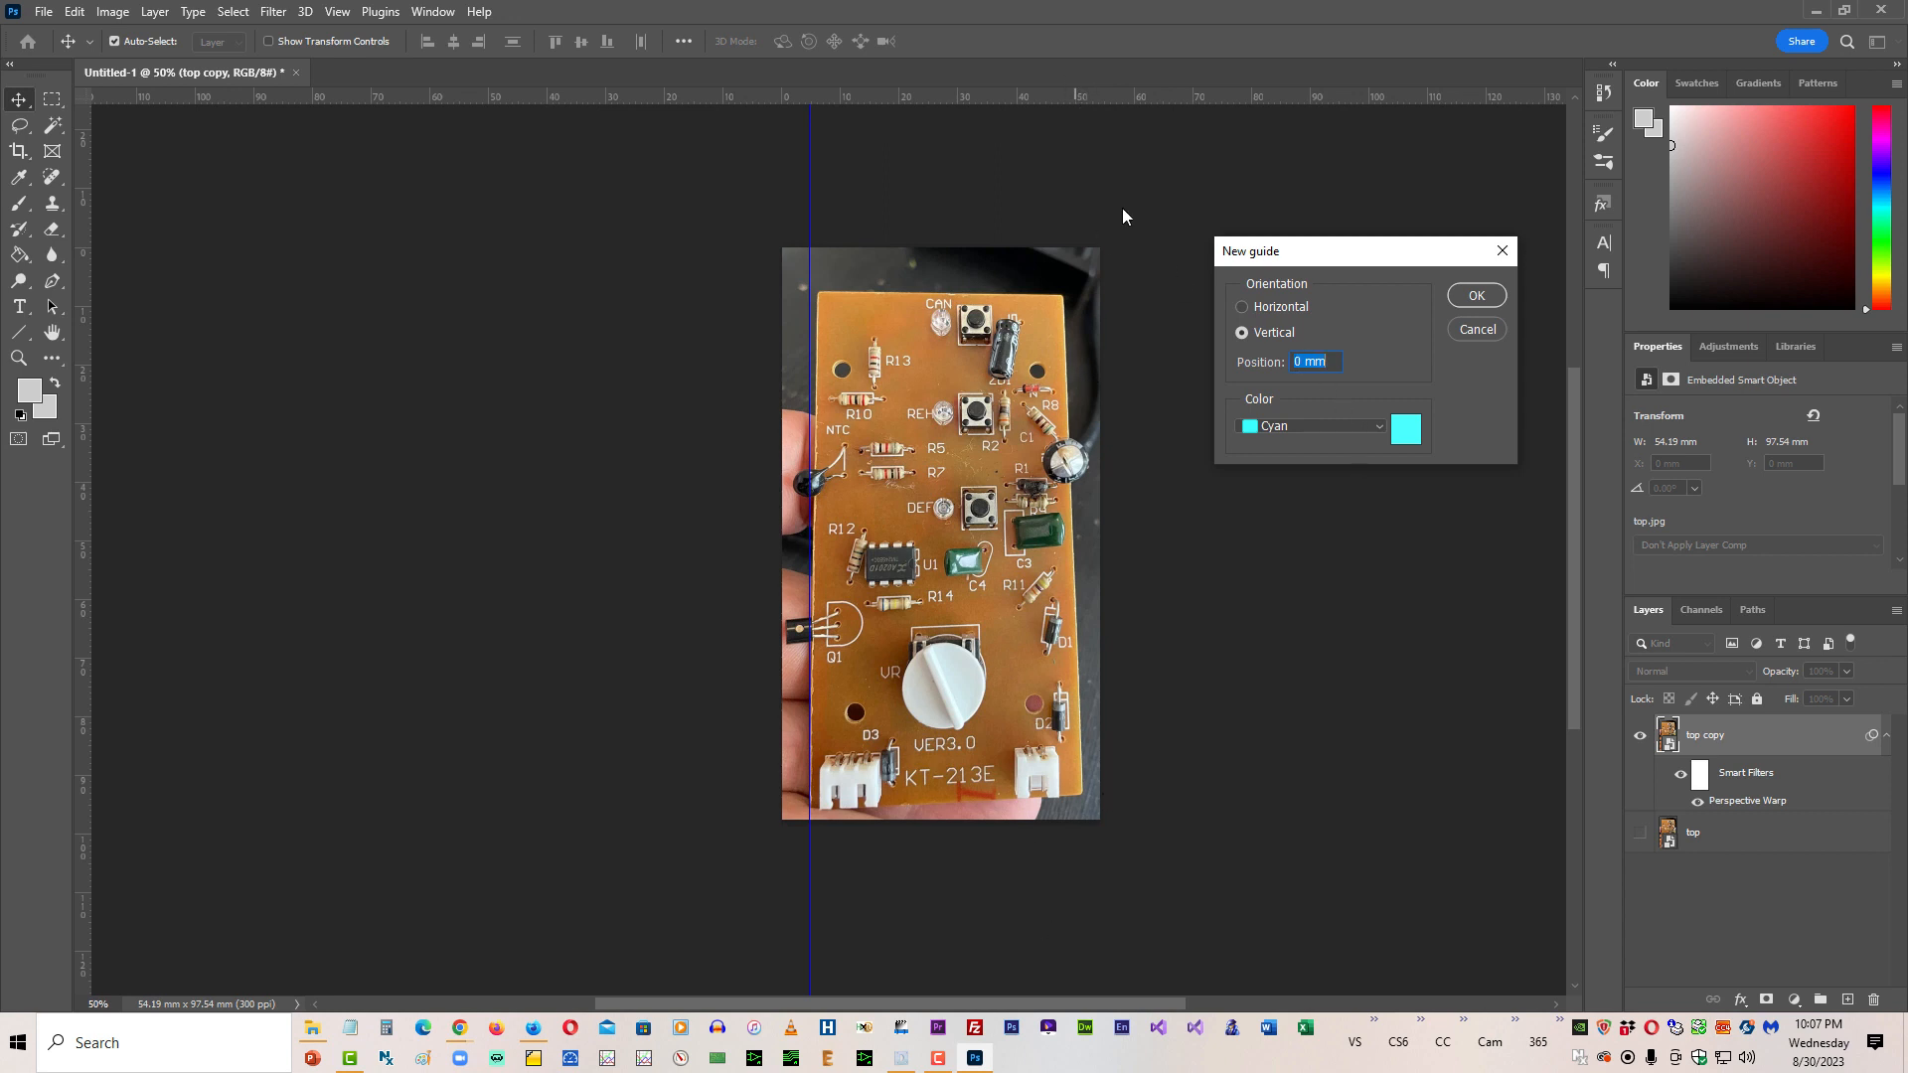
click(1301, 364)
text(5)
key(Return)
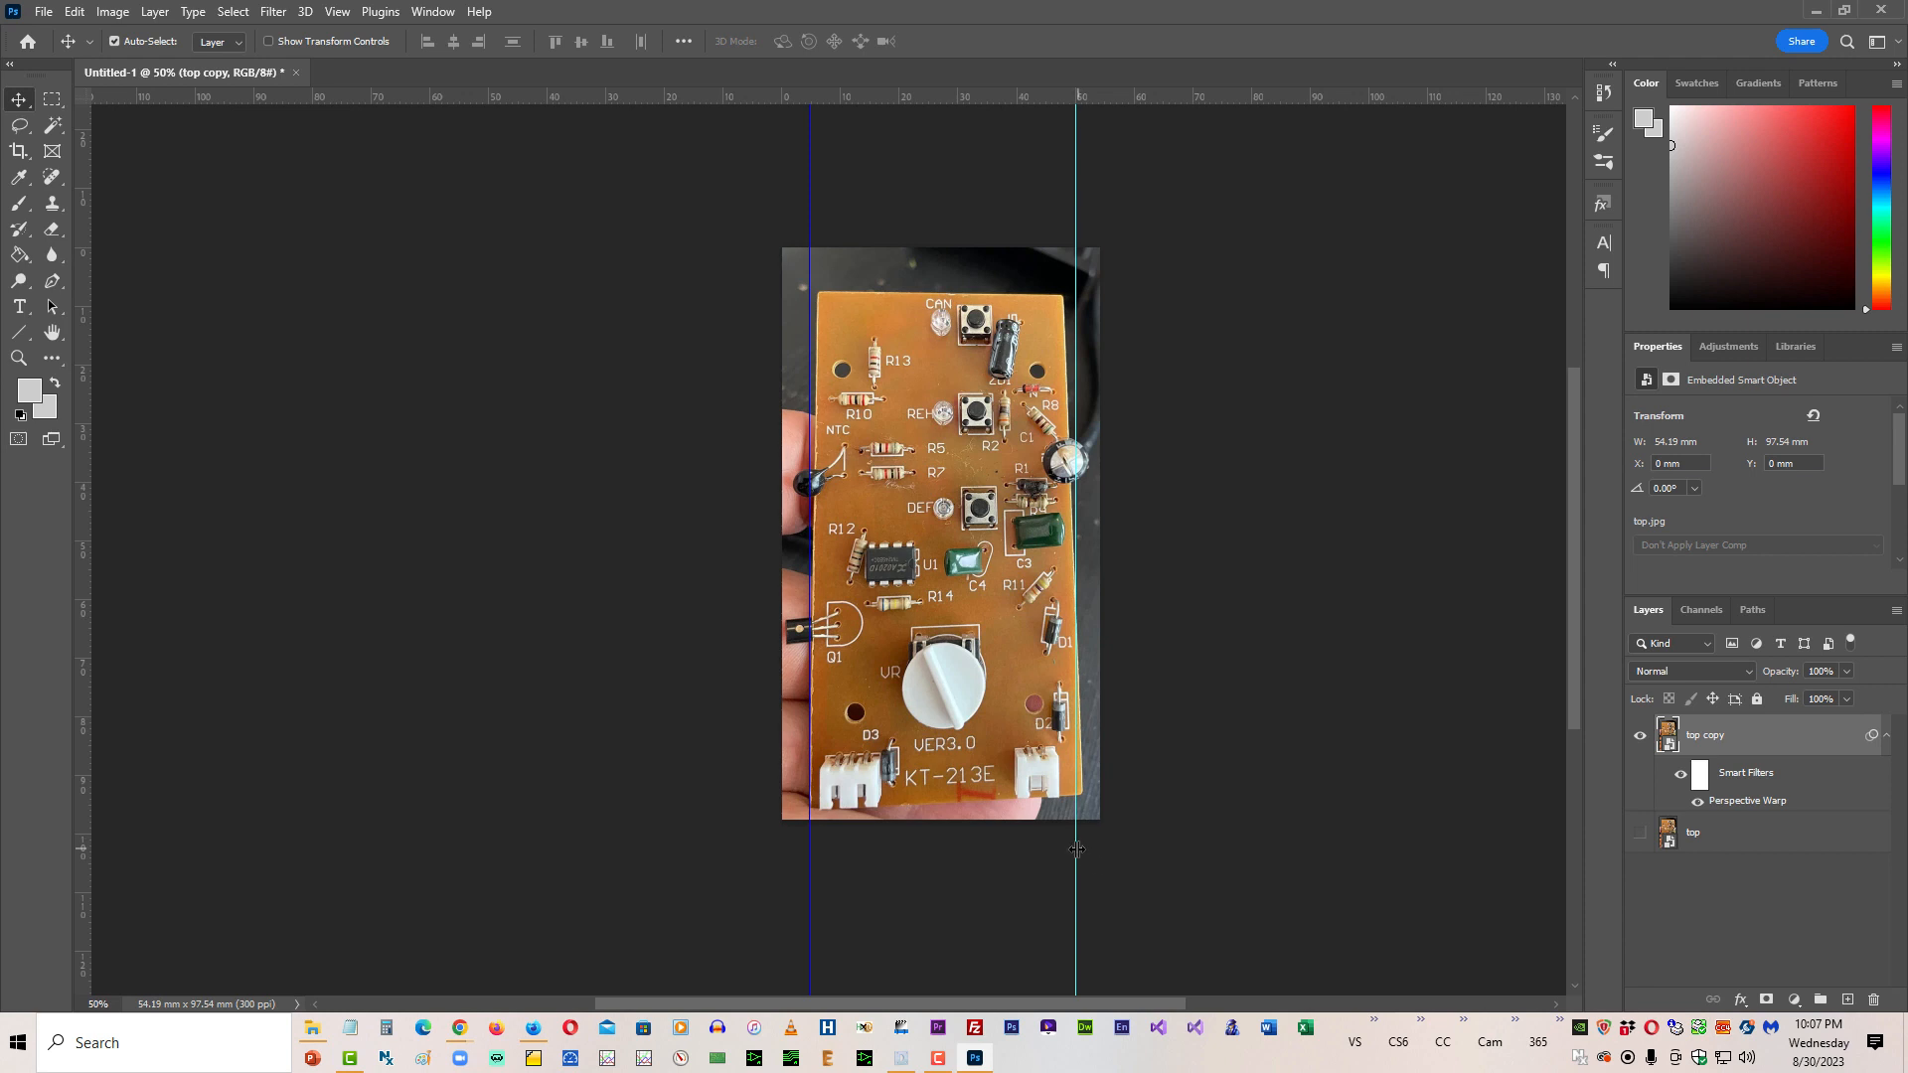
Step: Align the second vertical guide with the board's right edge, fine-tuning it at close zoom beside the lower-right corner
drag(1074, 841, 1083, 843)
drag(1574, 548, 1605, 669)
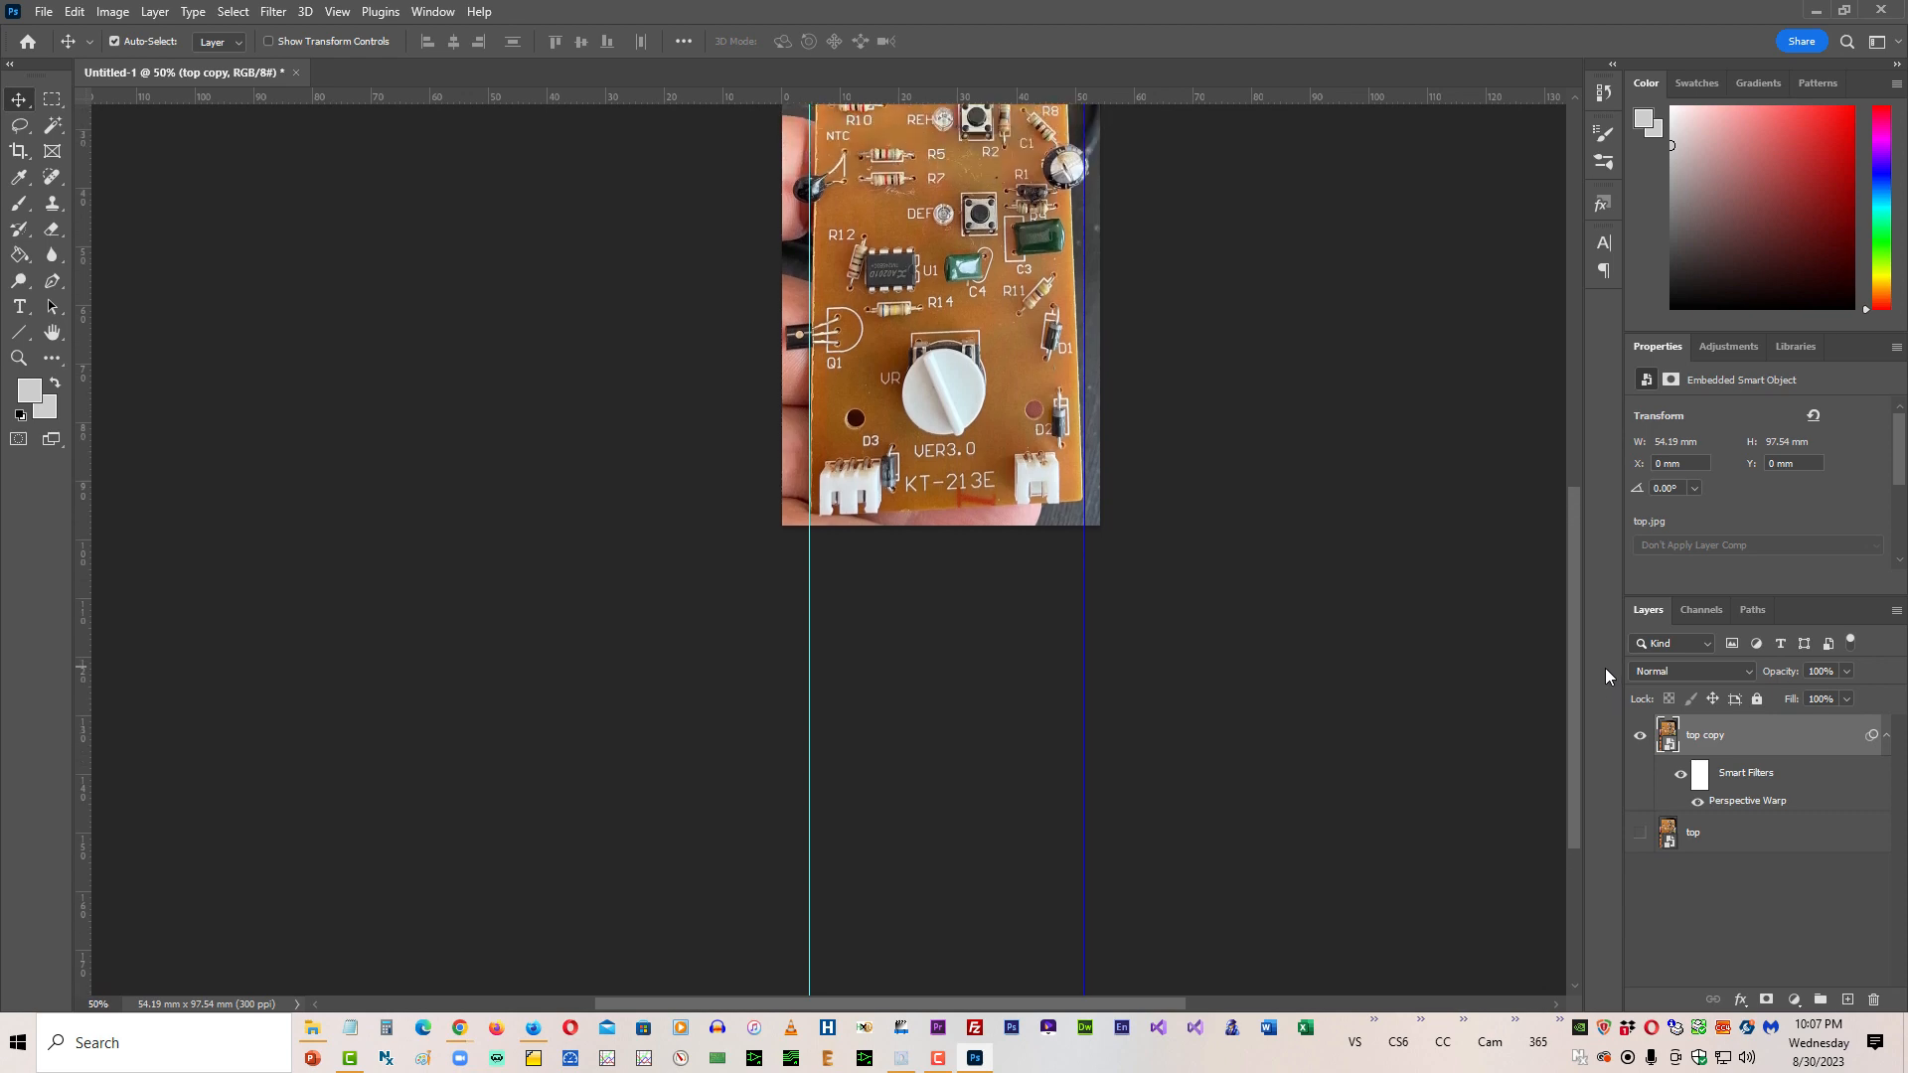
key(ctrl+plus)
key(ctrl+plus)
key(ctrl+plus)
key(ctrl+plus)
key(ctrl+plus)
key(ctrl+plus)
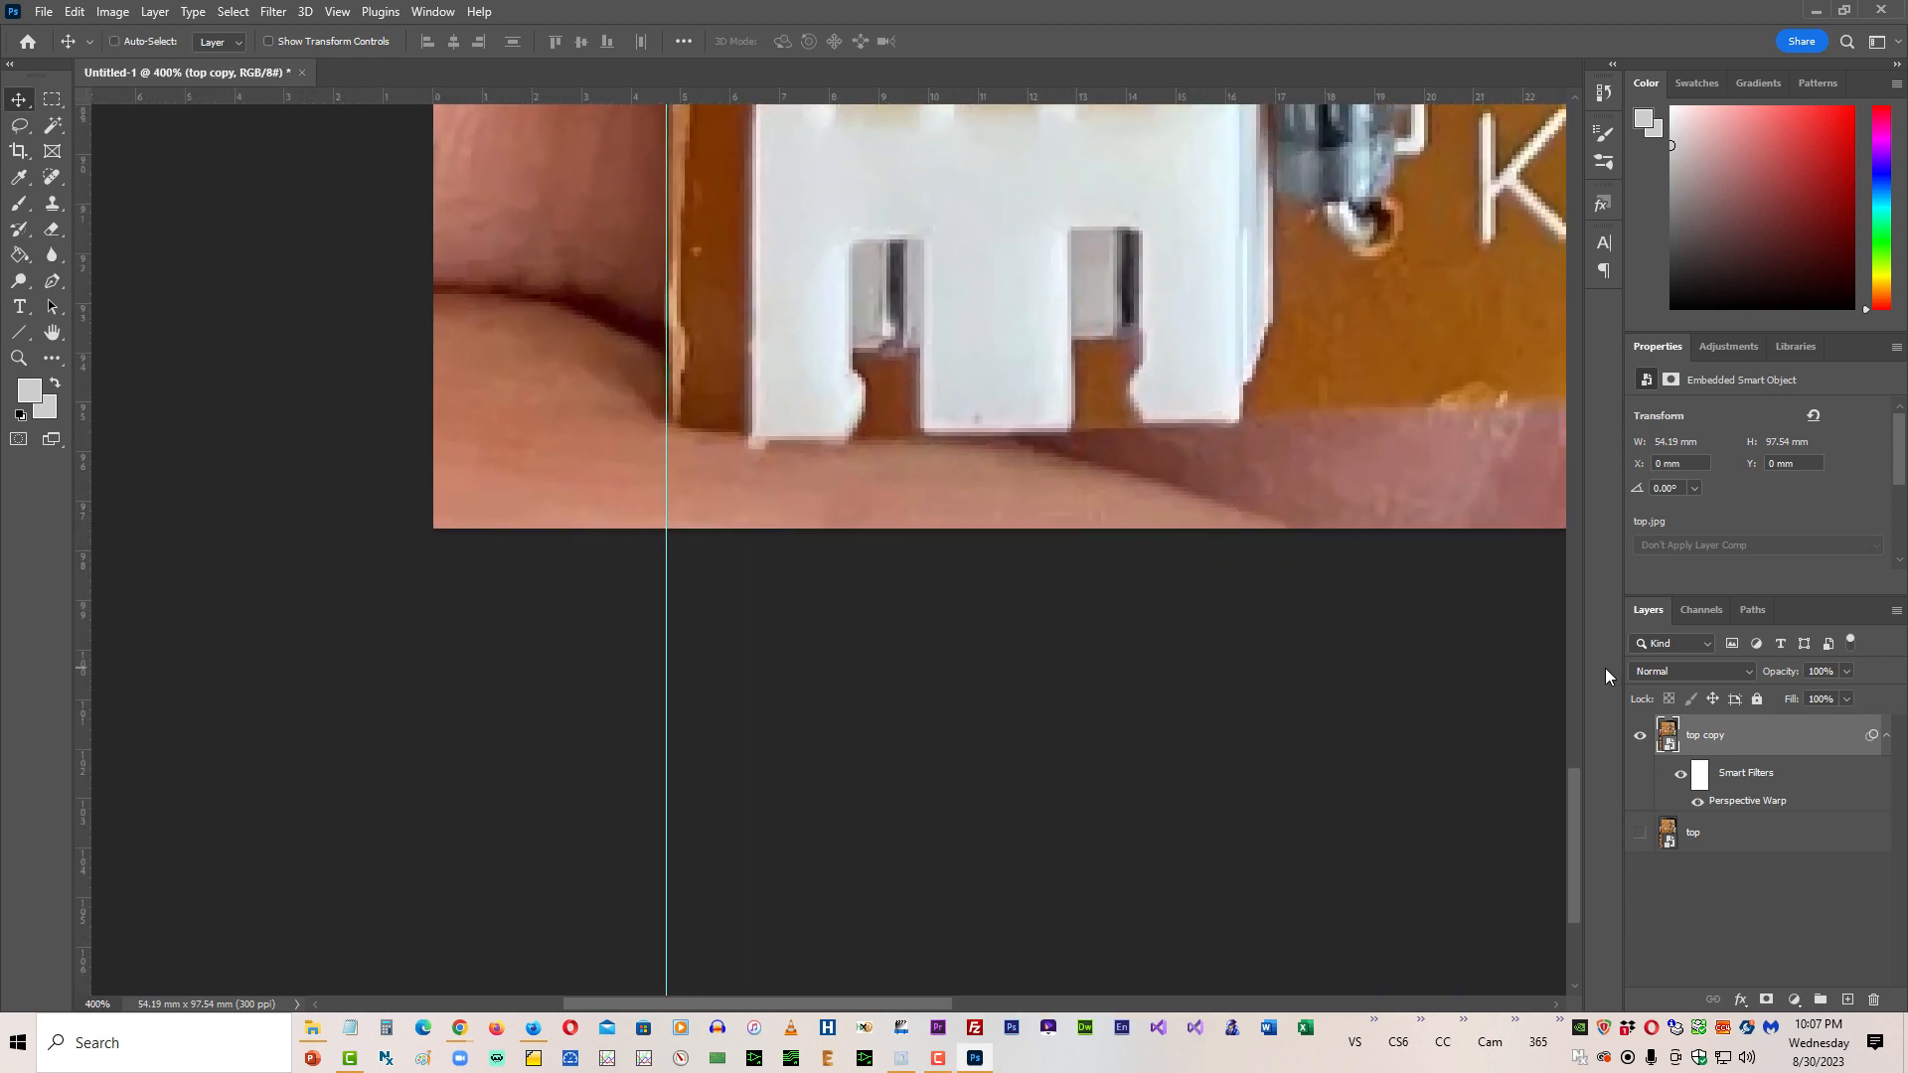
drag(740, 1011, 1255, 1013)
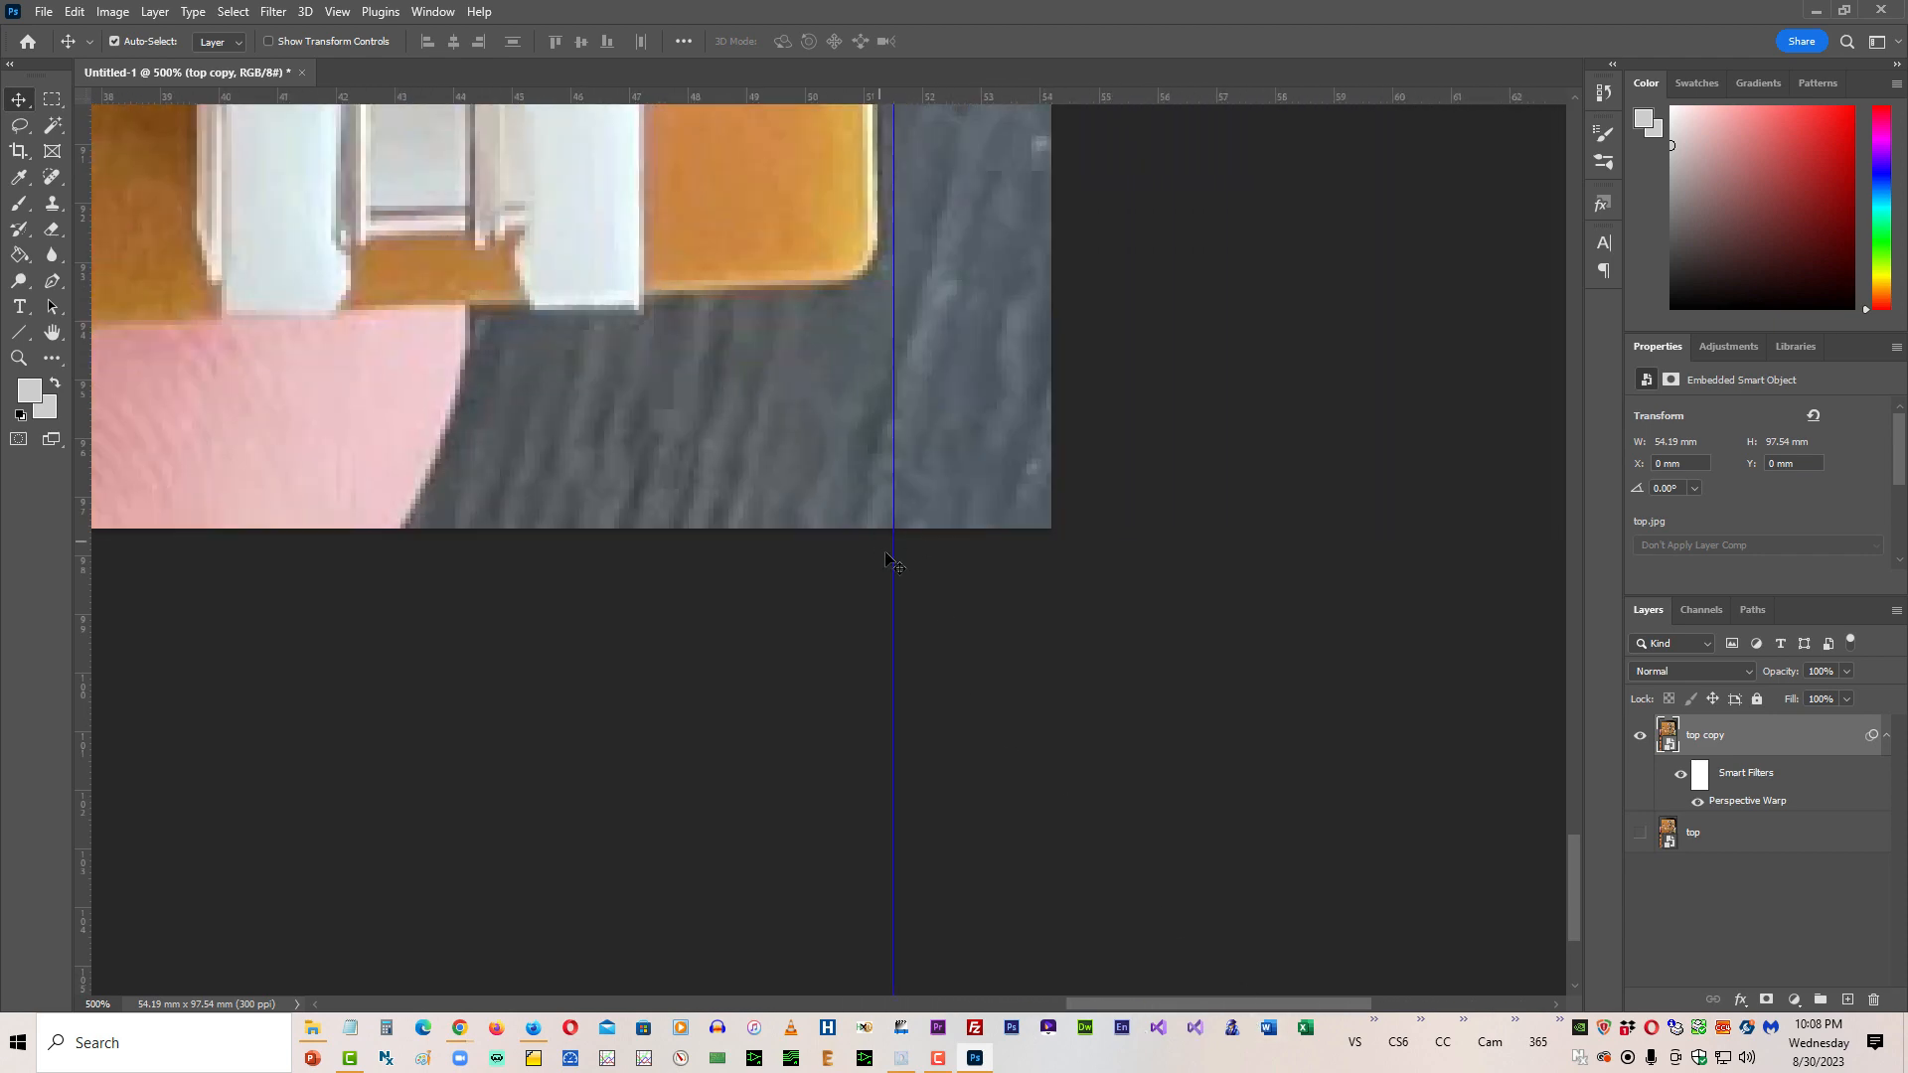
drag(893, 580, 877, 566)
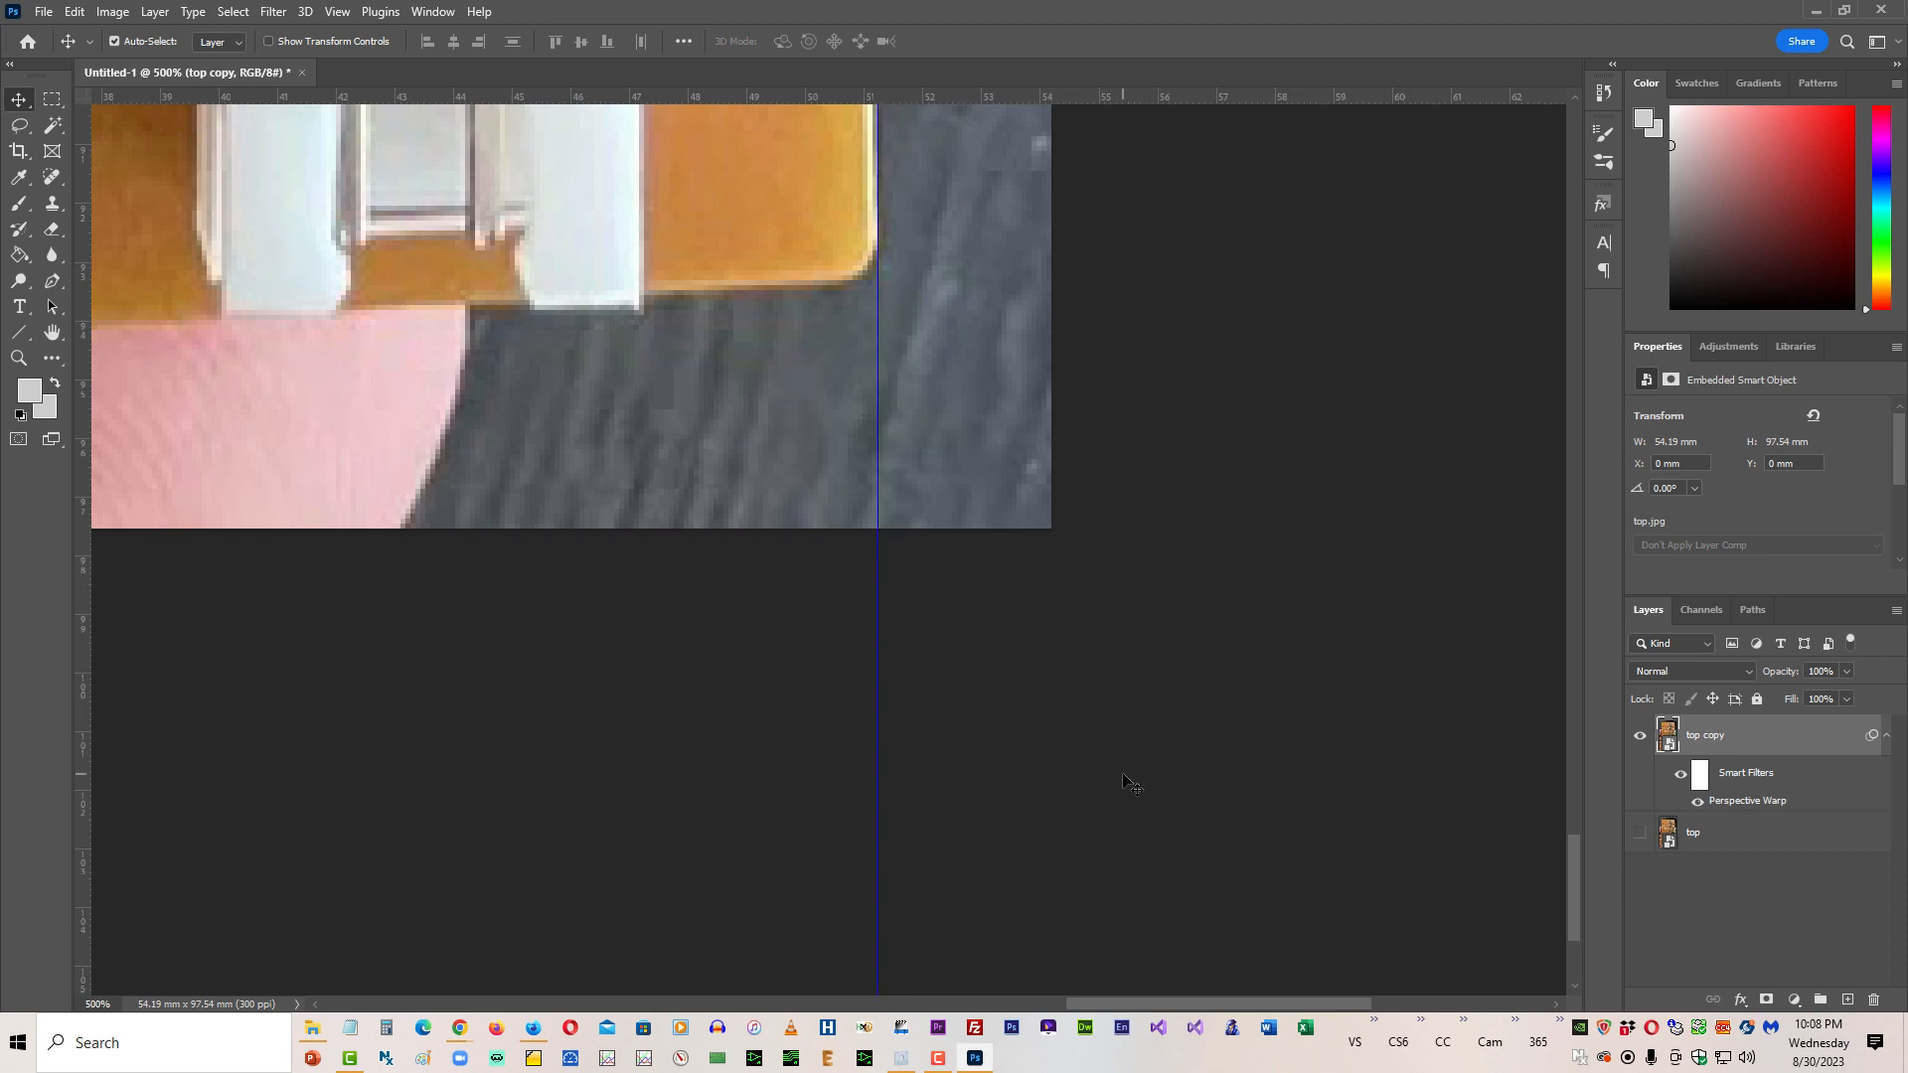
Step: Add a new horizontal cyan guide at 0 mm
key(ctrl+minus)
key(ctrl+minus)
key(ctrl+minus)
key(ctrl+minus)
key(ctrl+minus)
key(ctrl+minus)
key(ctrl+minus)
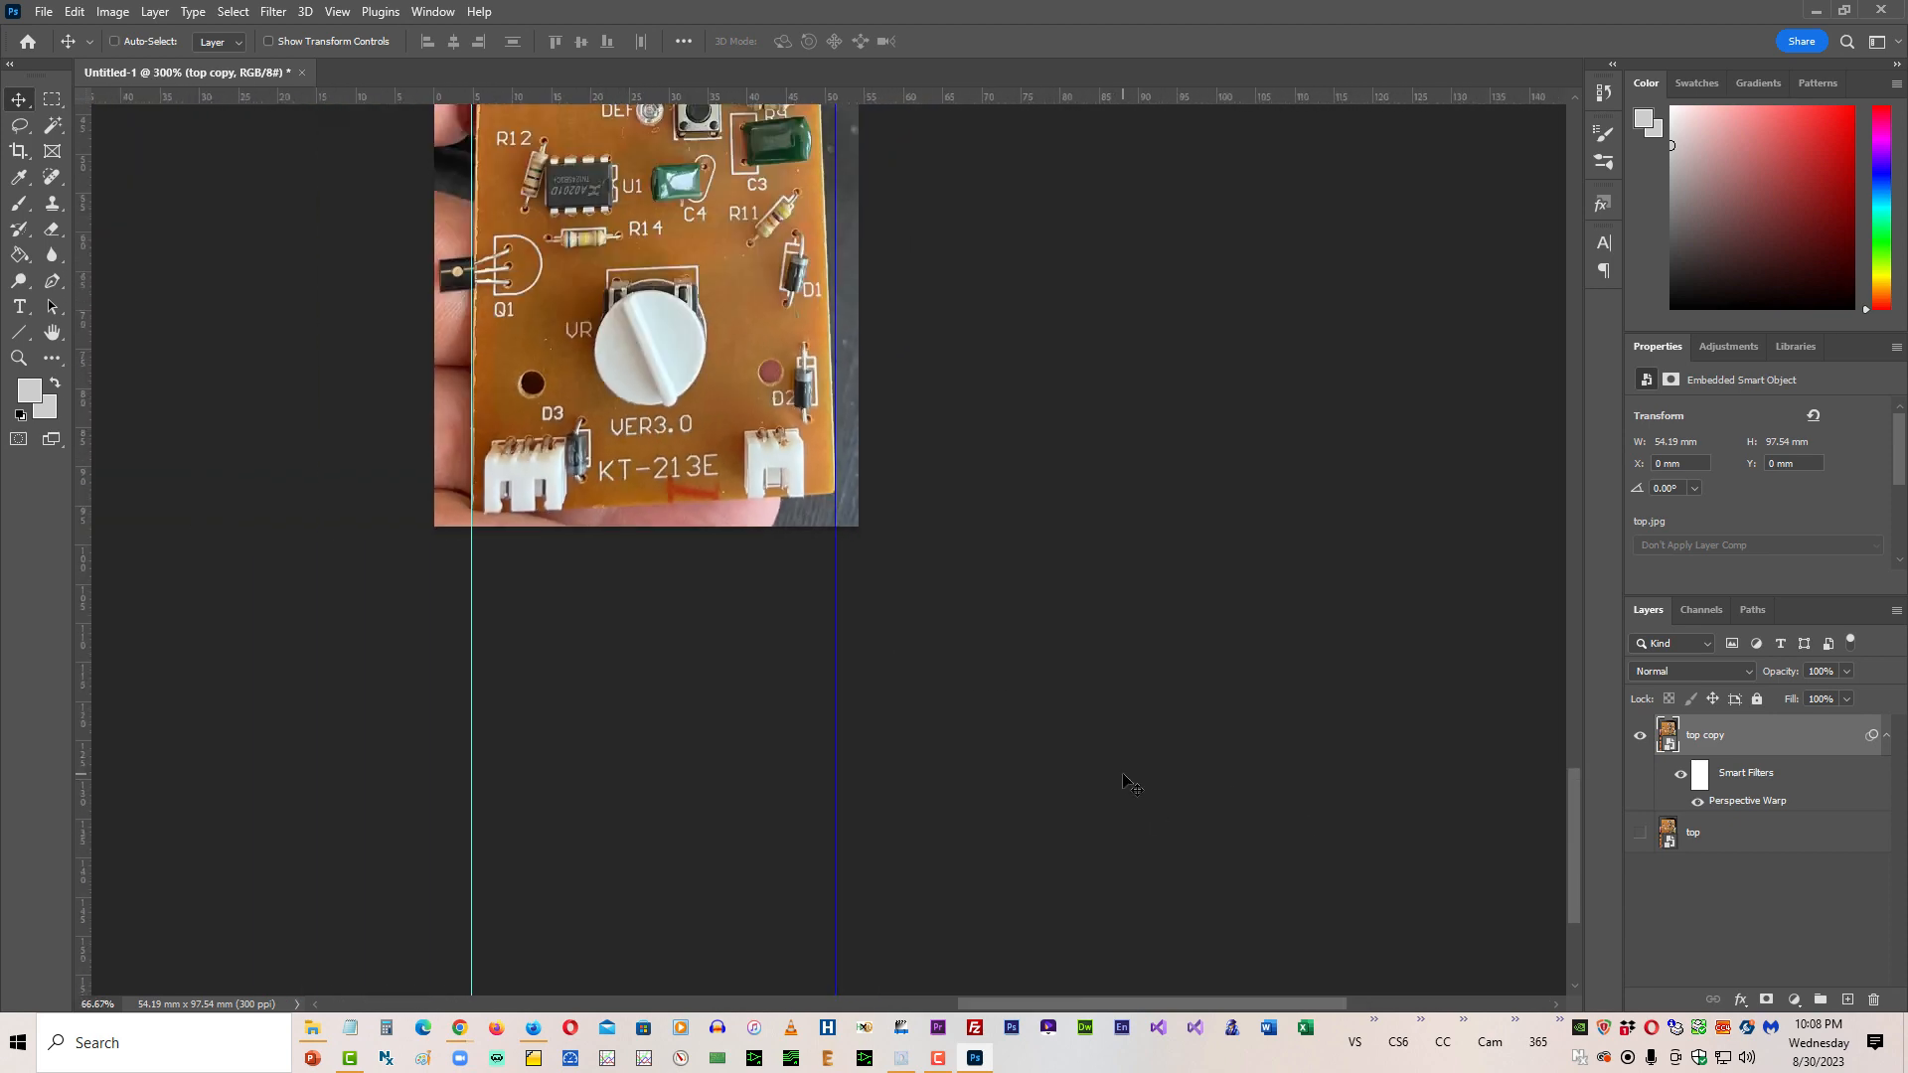
key(ctrl+minus)
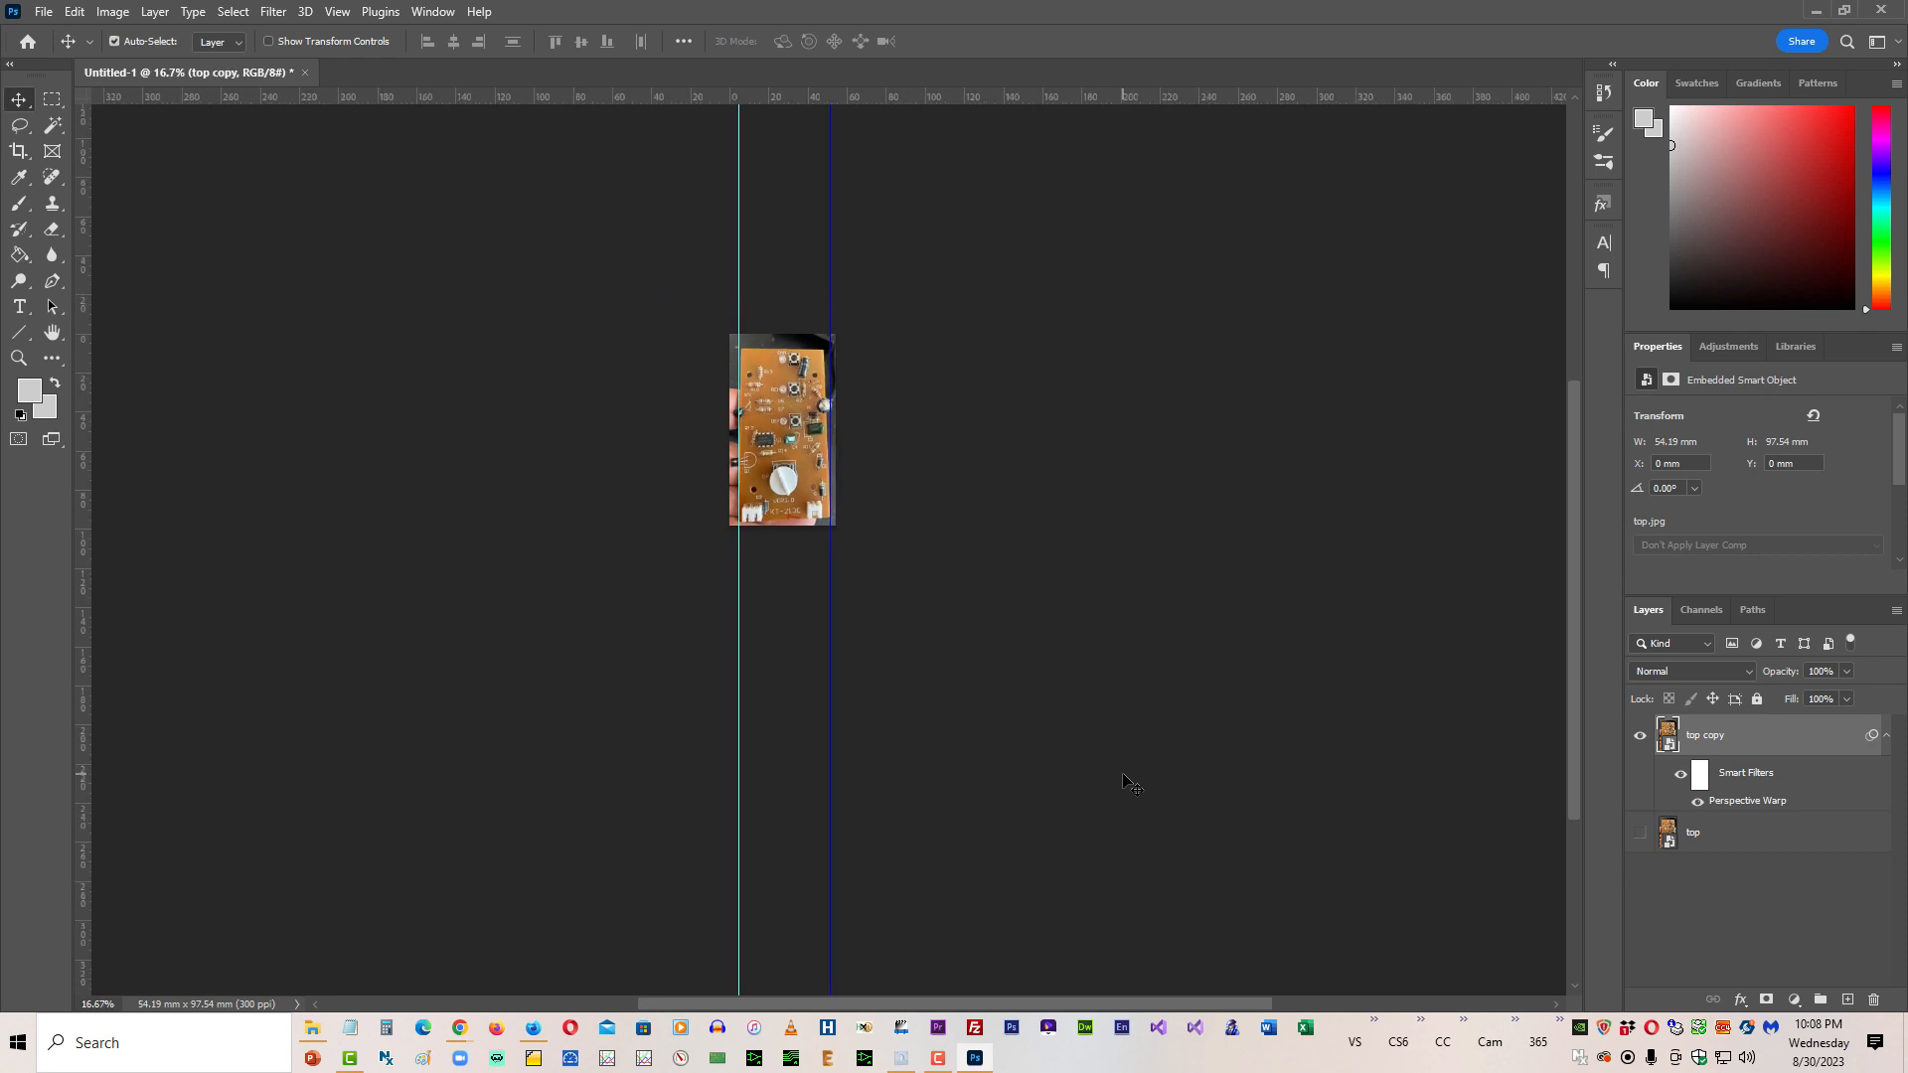
key(ctrl+plus)
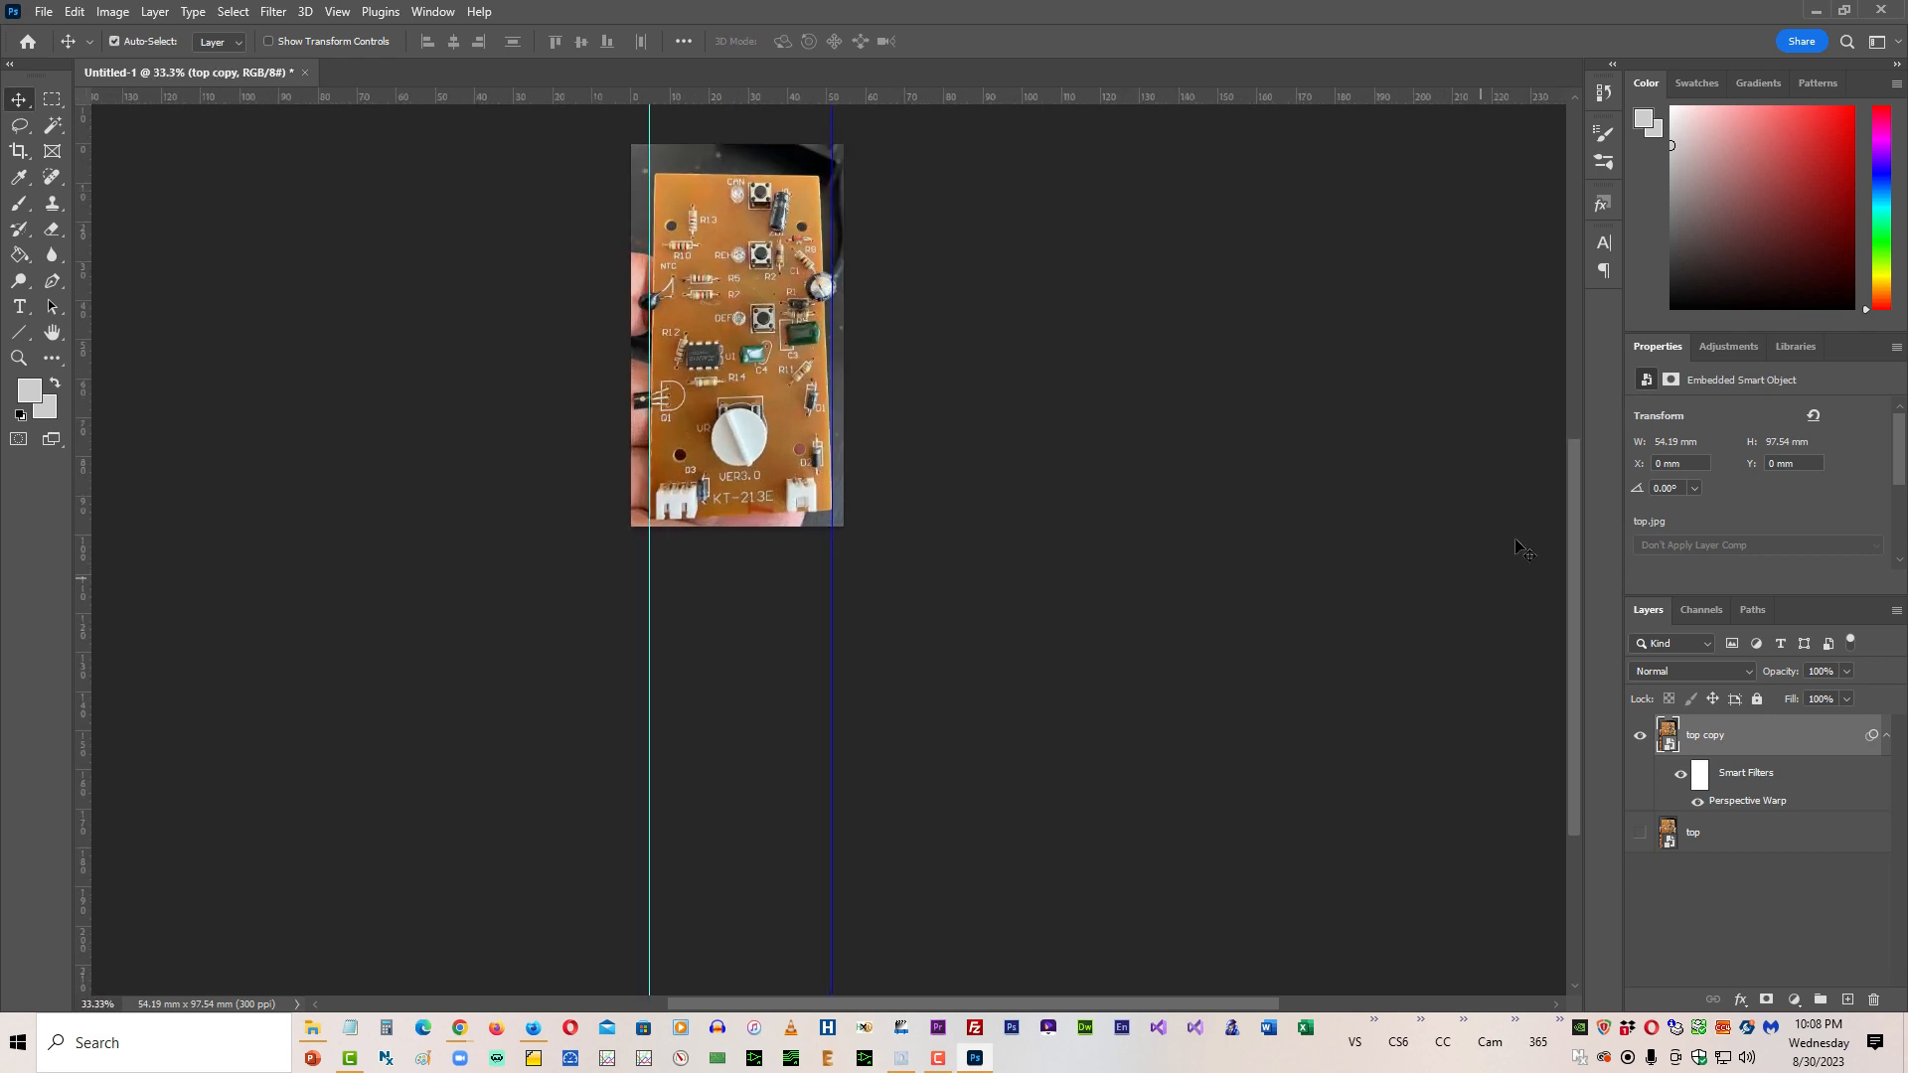
drag(1567, 513, 1578, 418)
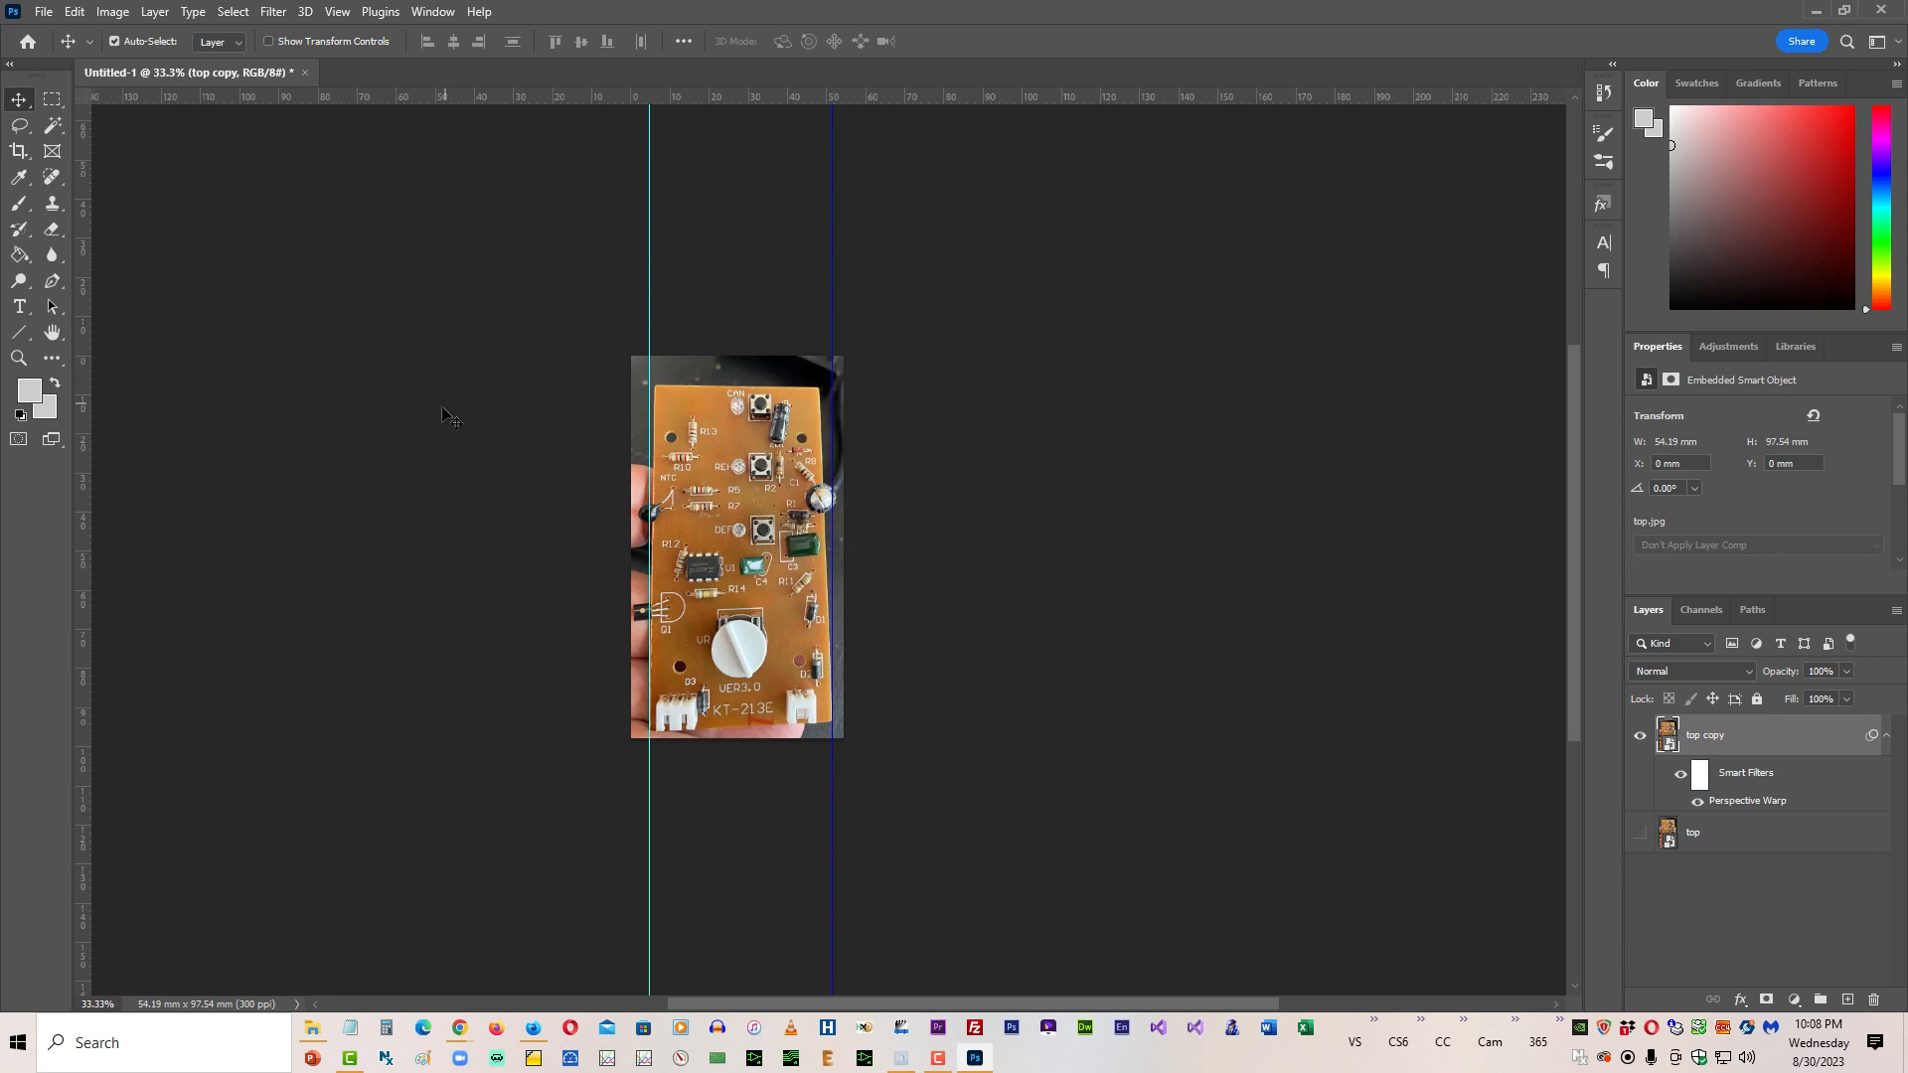
click(337, 11)
mouse_move(477, 532)
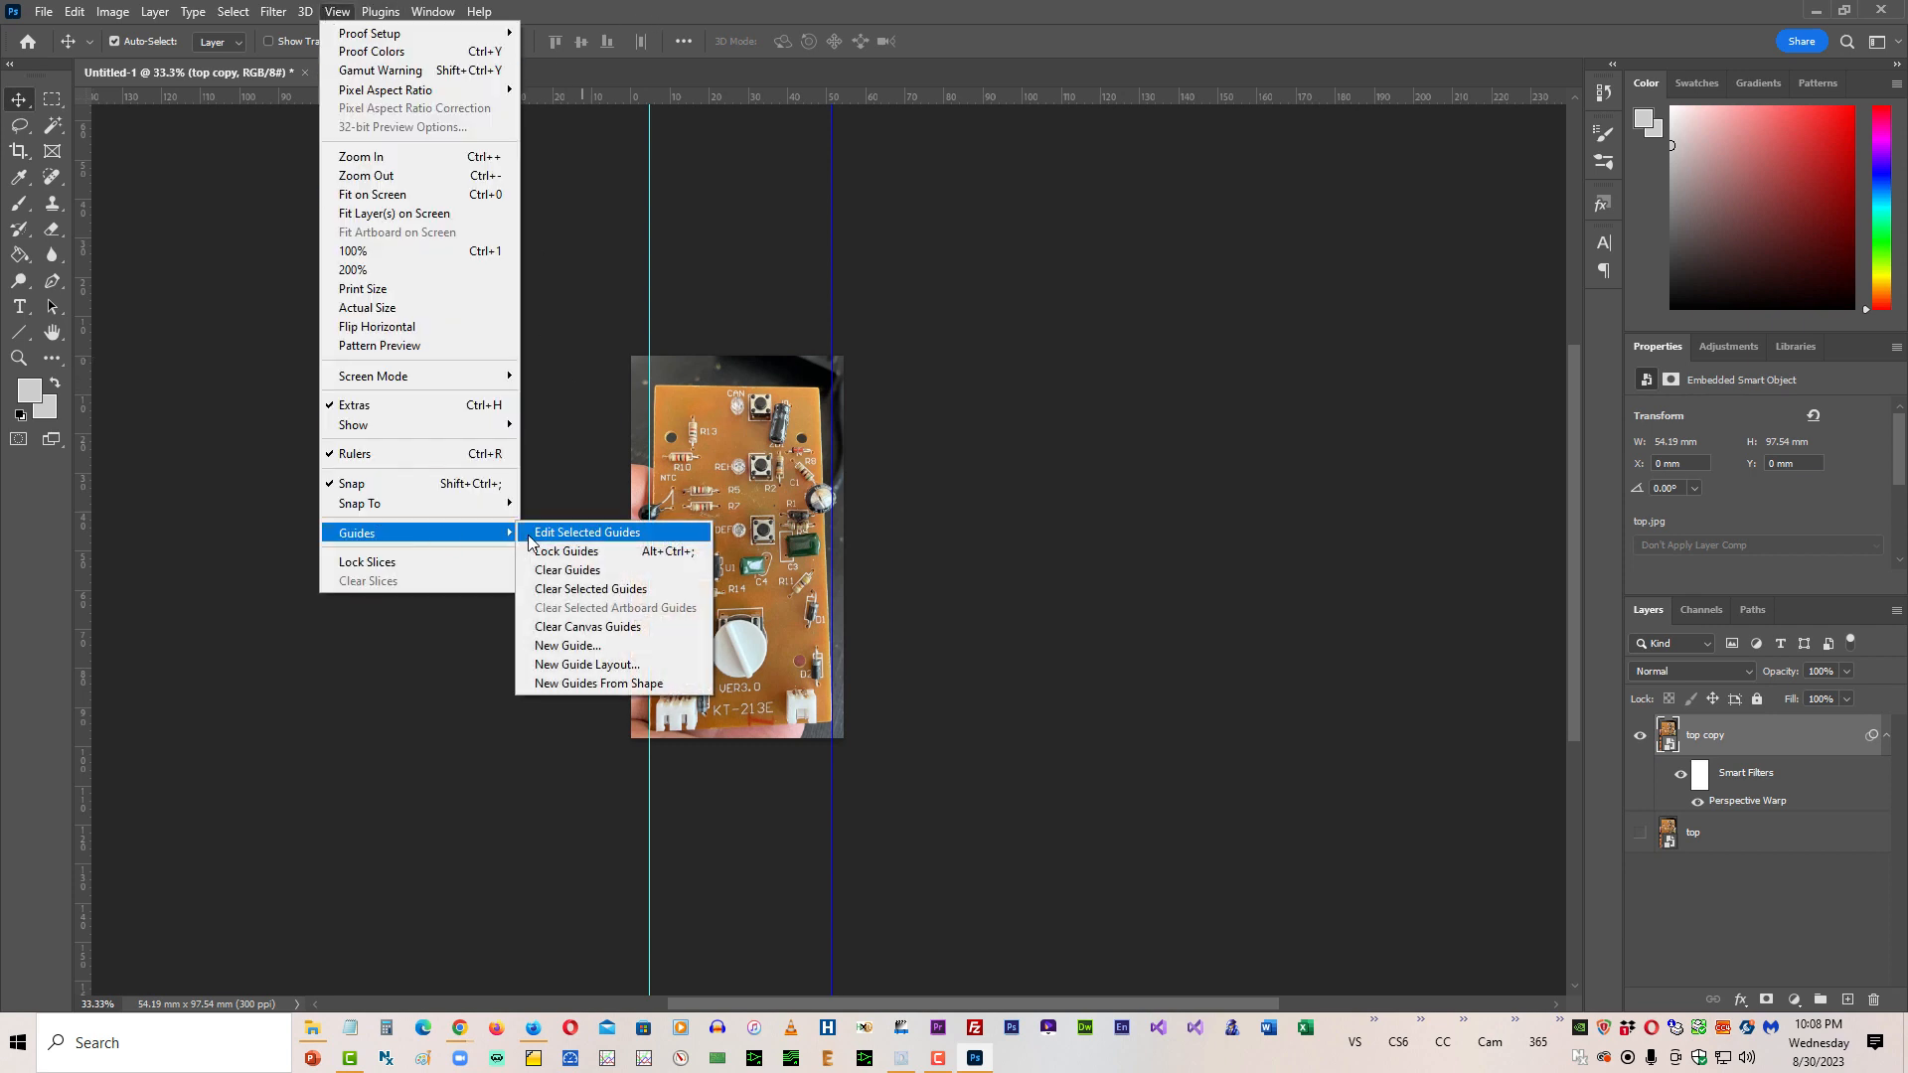
click(557, 646)
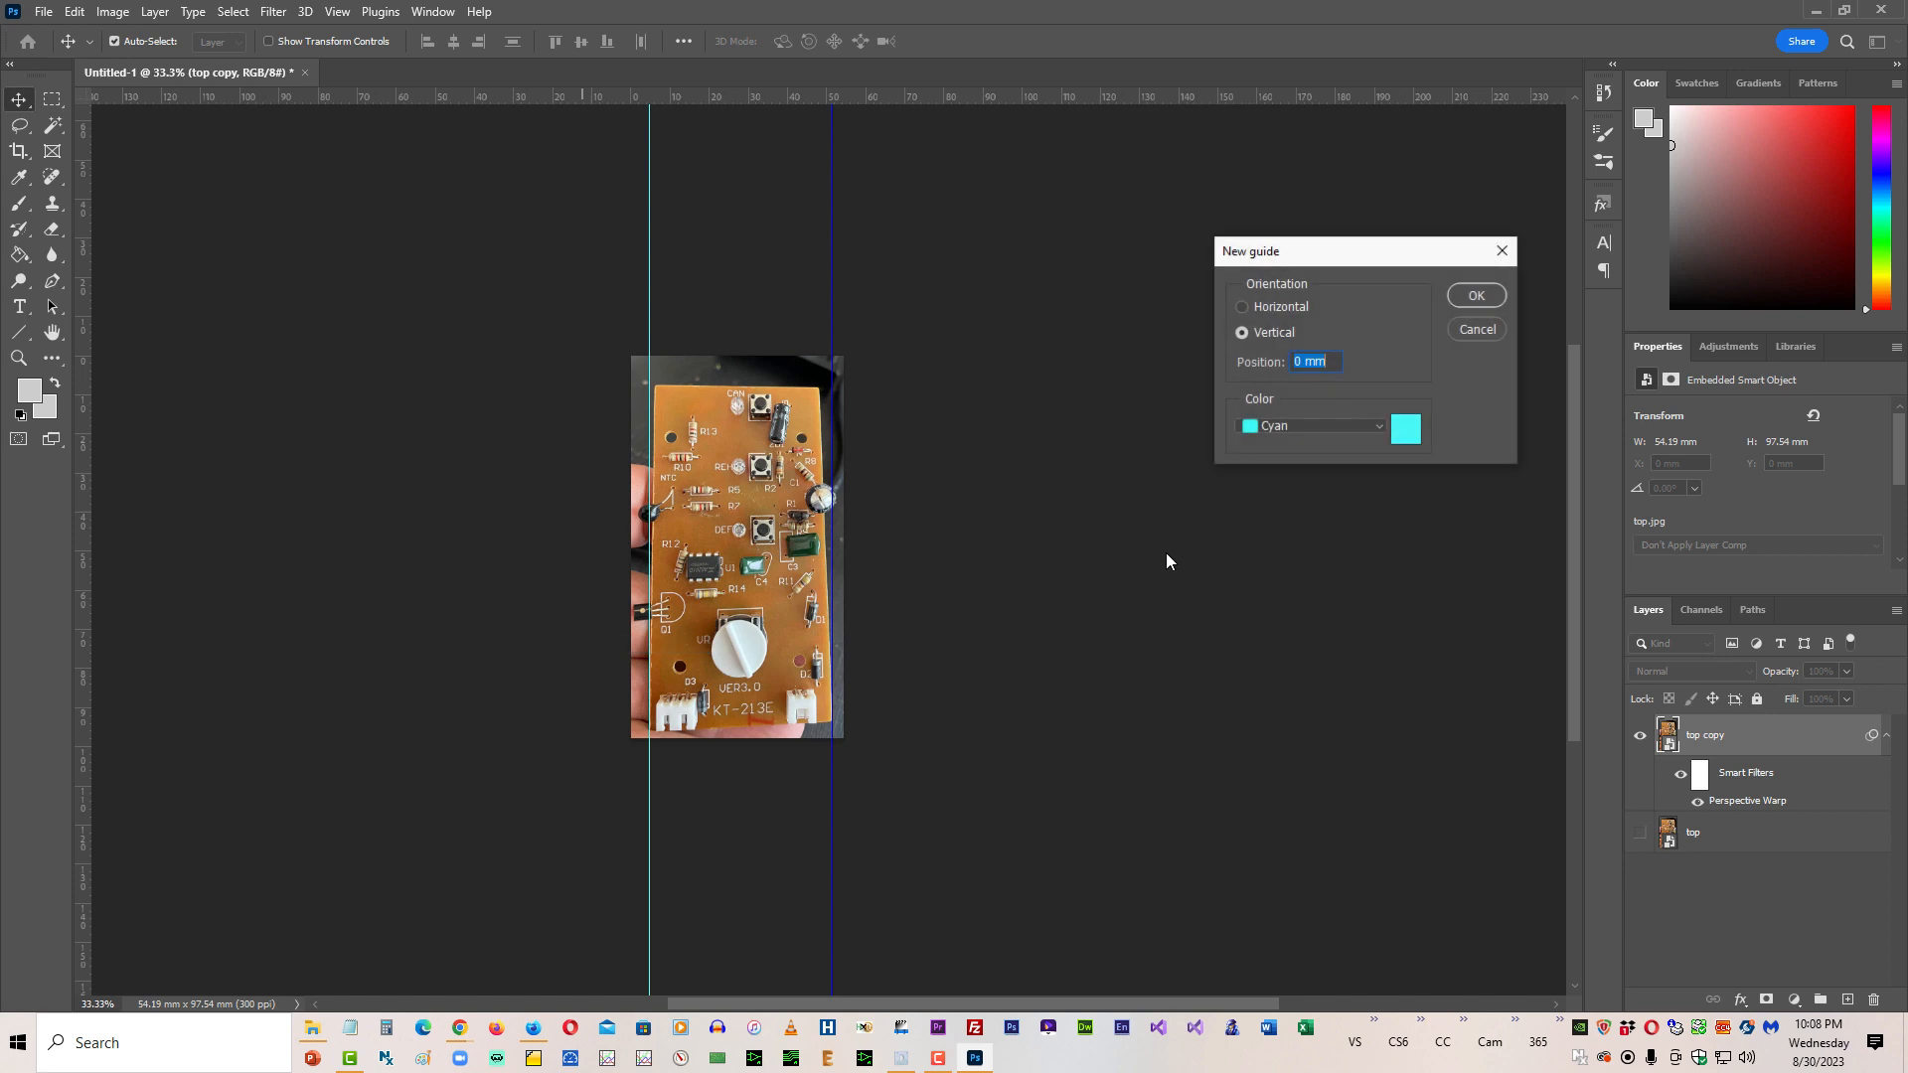
click(1241, 304)
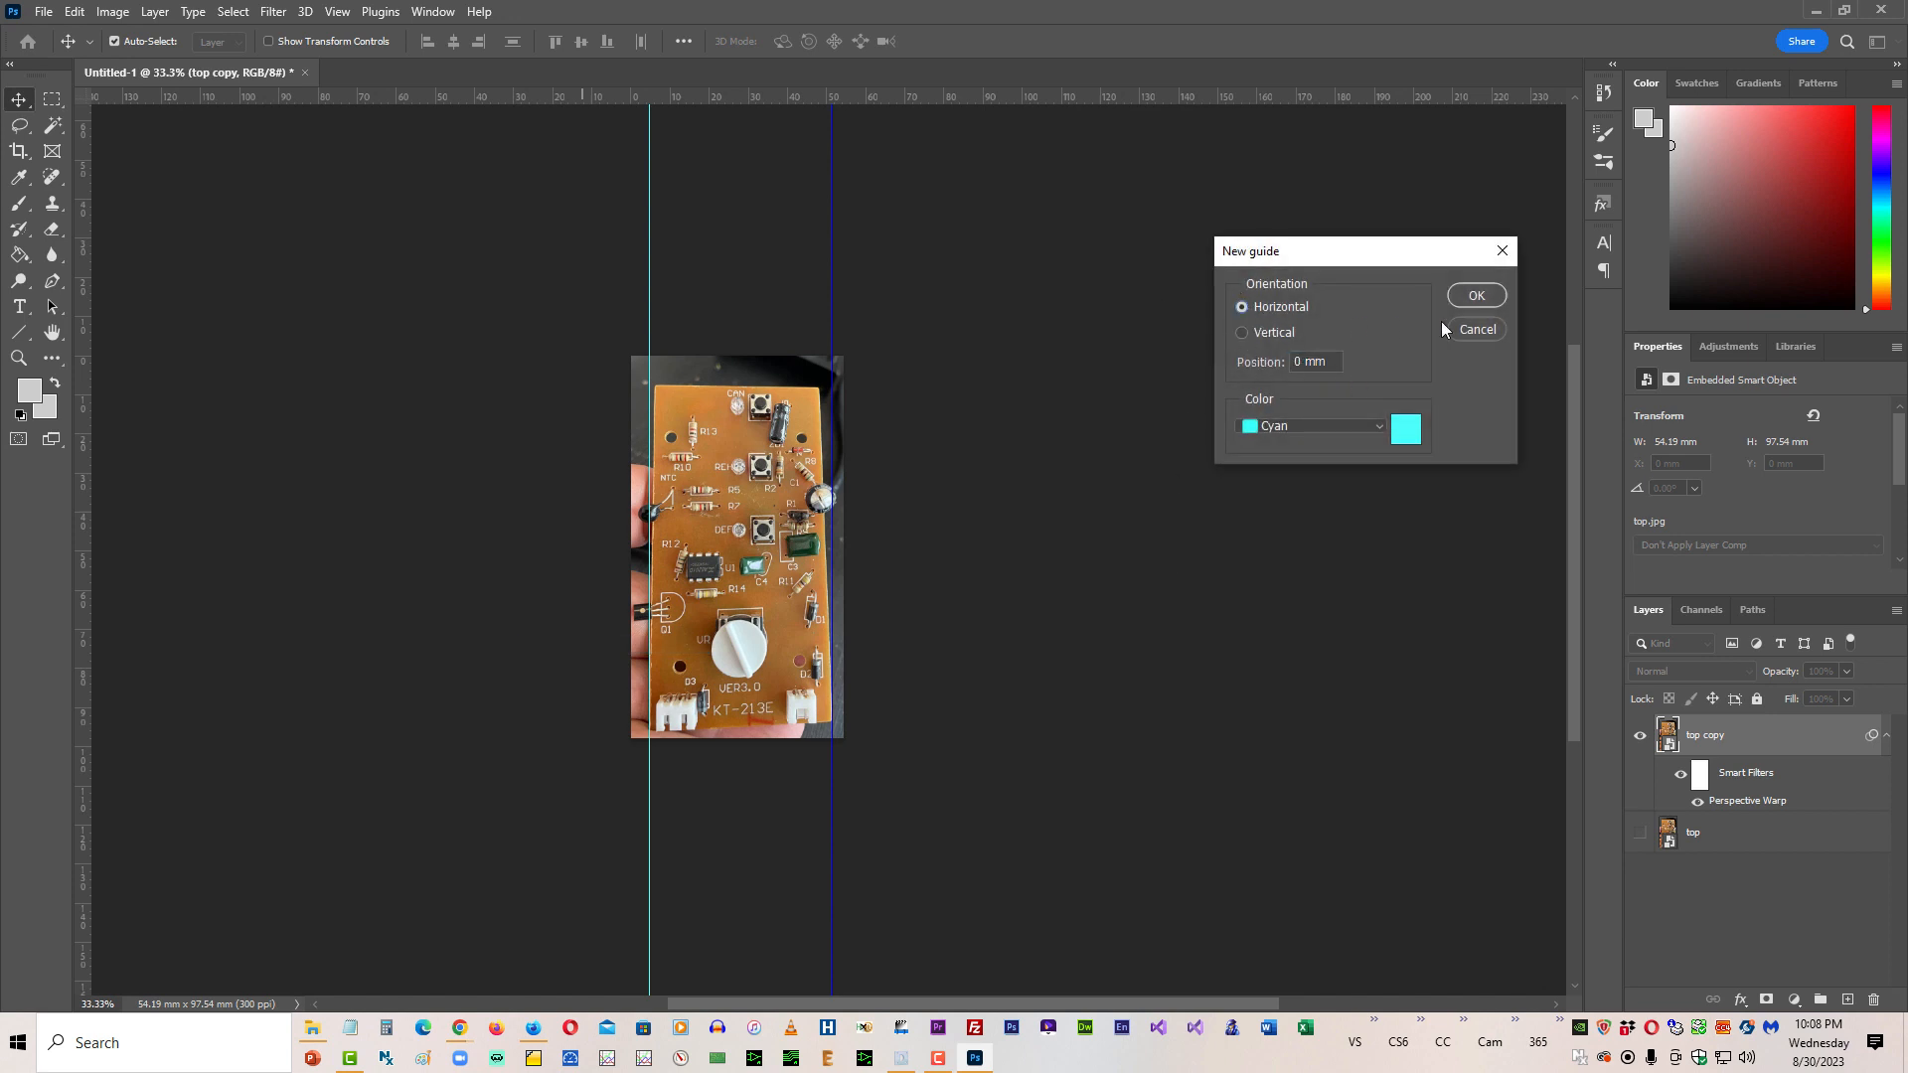
click(1474, 296)
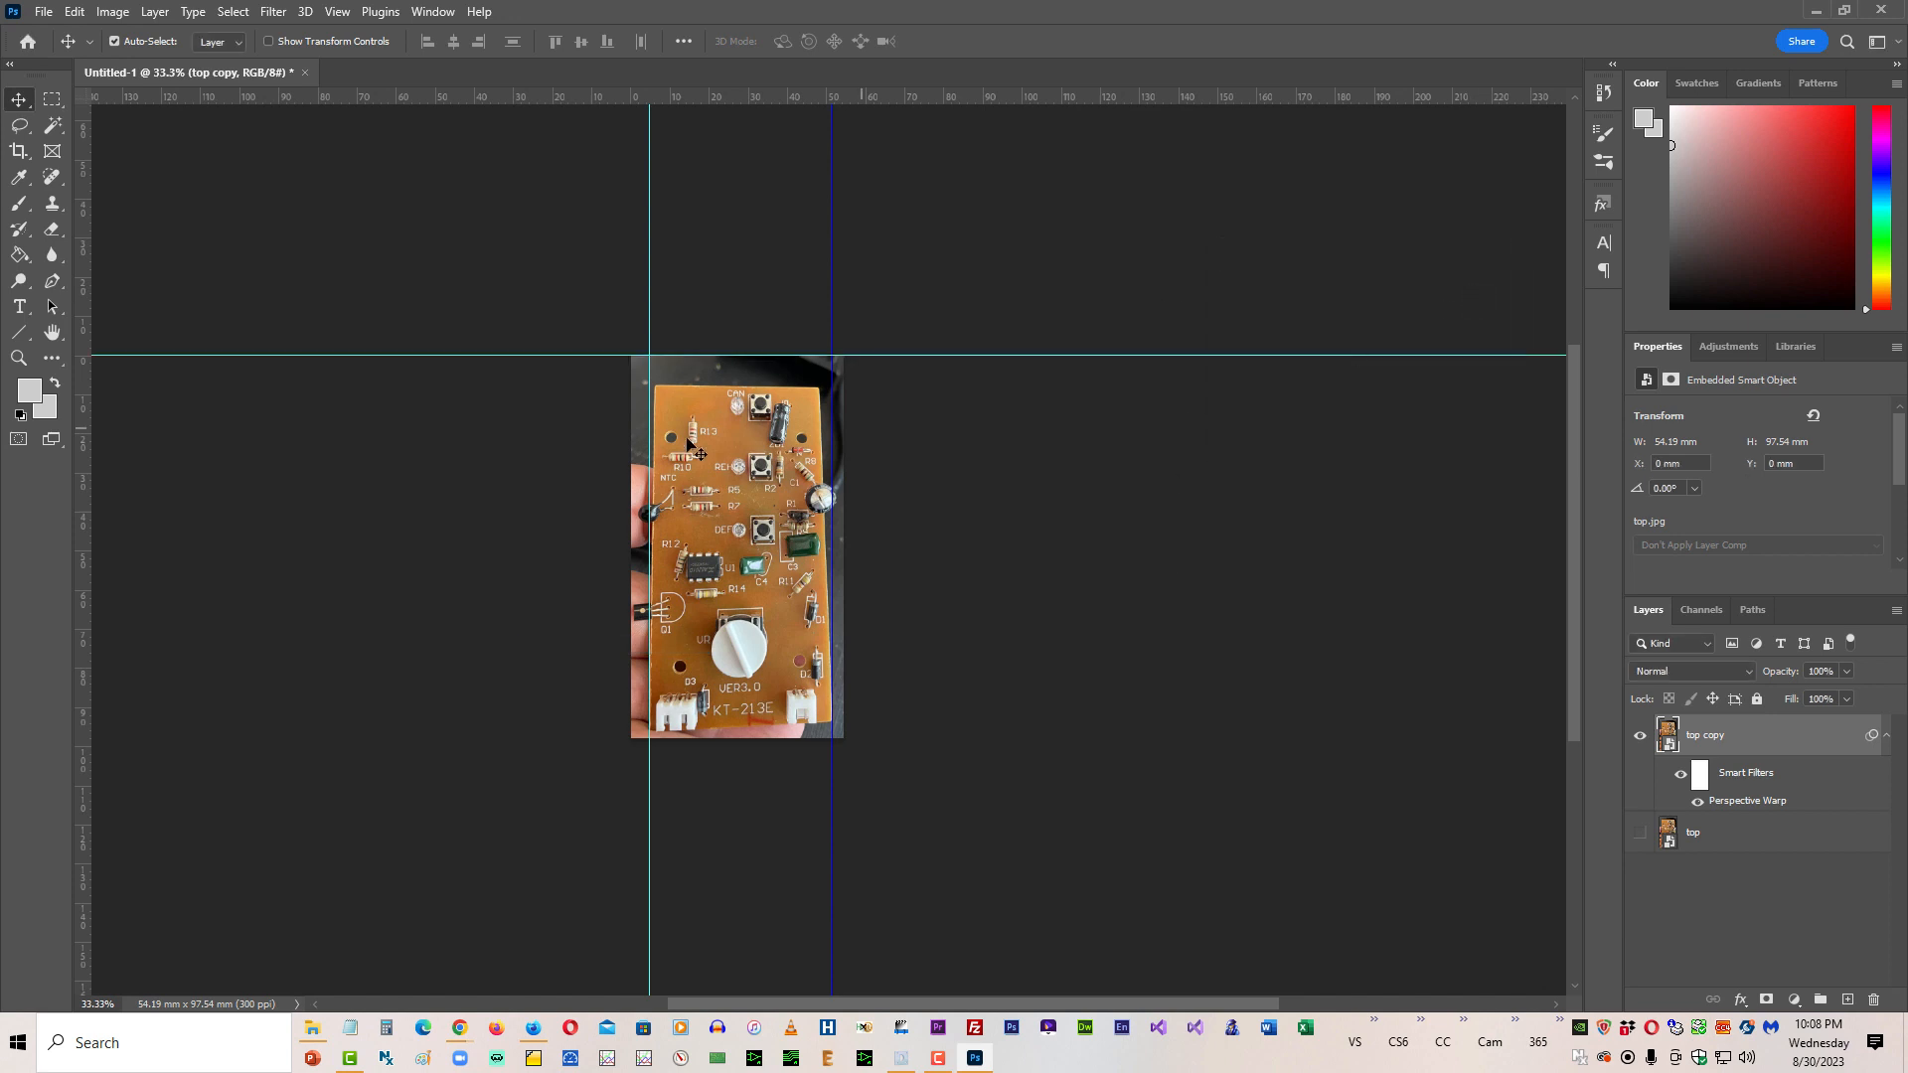
Step: Move the horizontal guide onto the board's top edge, fine-tuning it at close zoom beside the upper-left corner
click(897, 358)
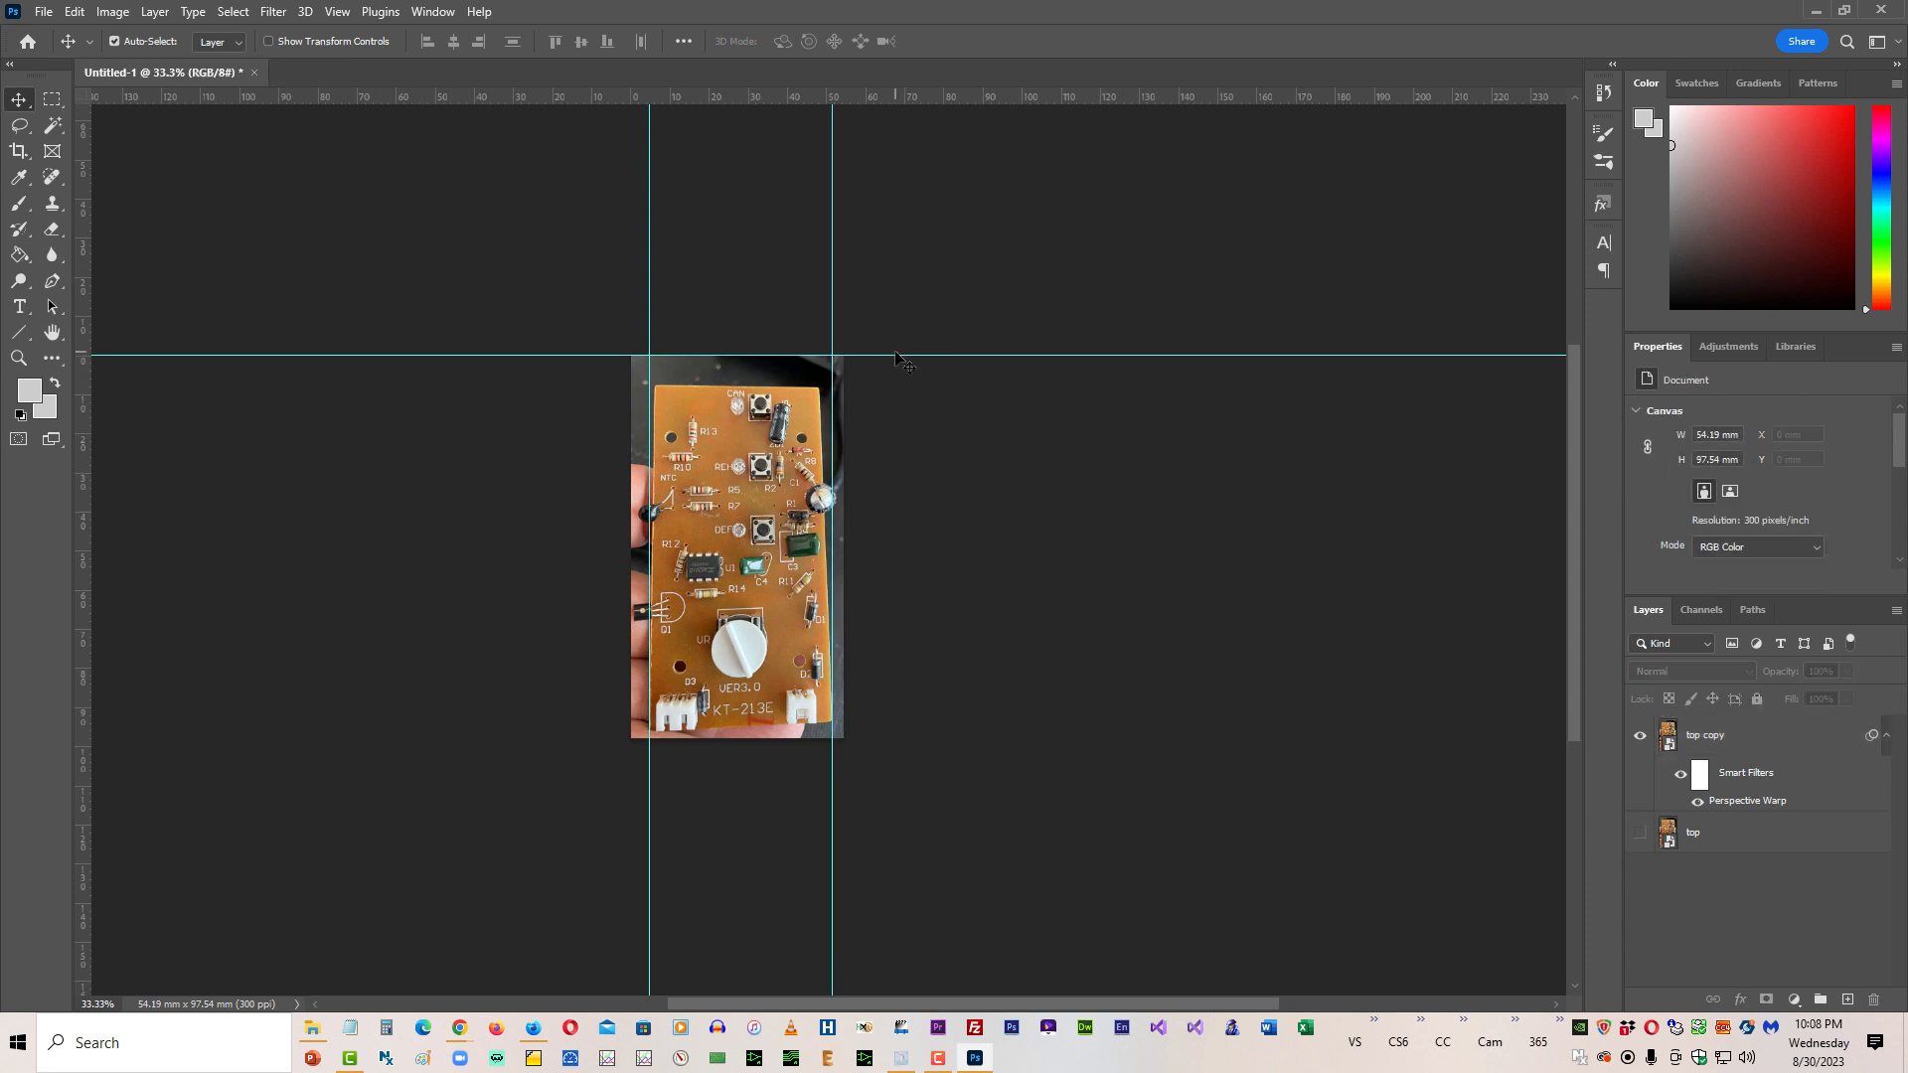
drag(897, 356, 899, 383)
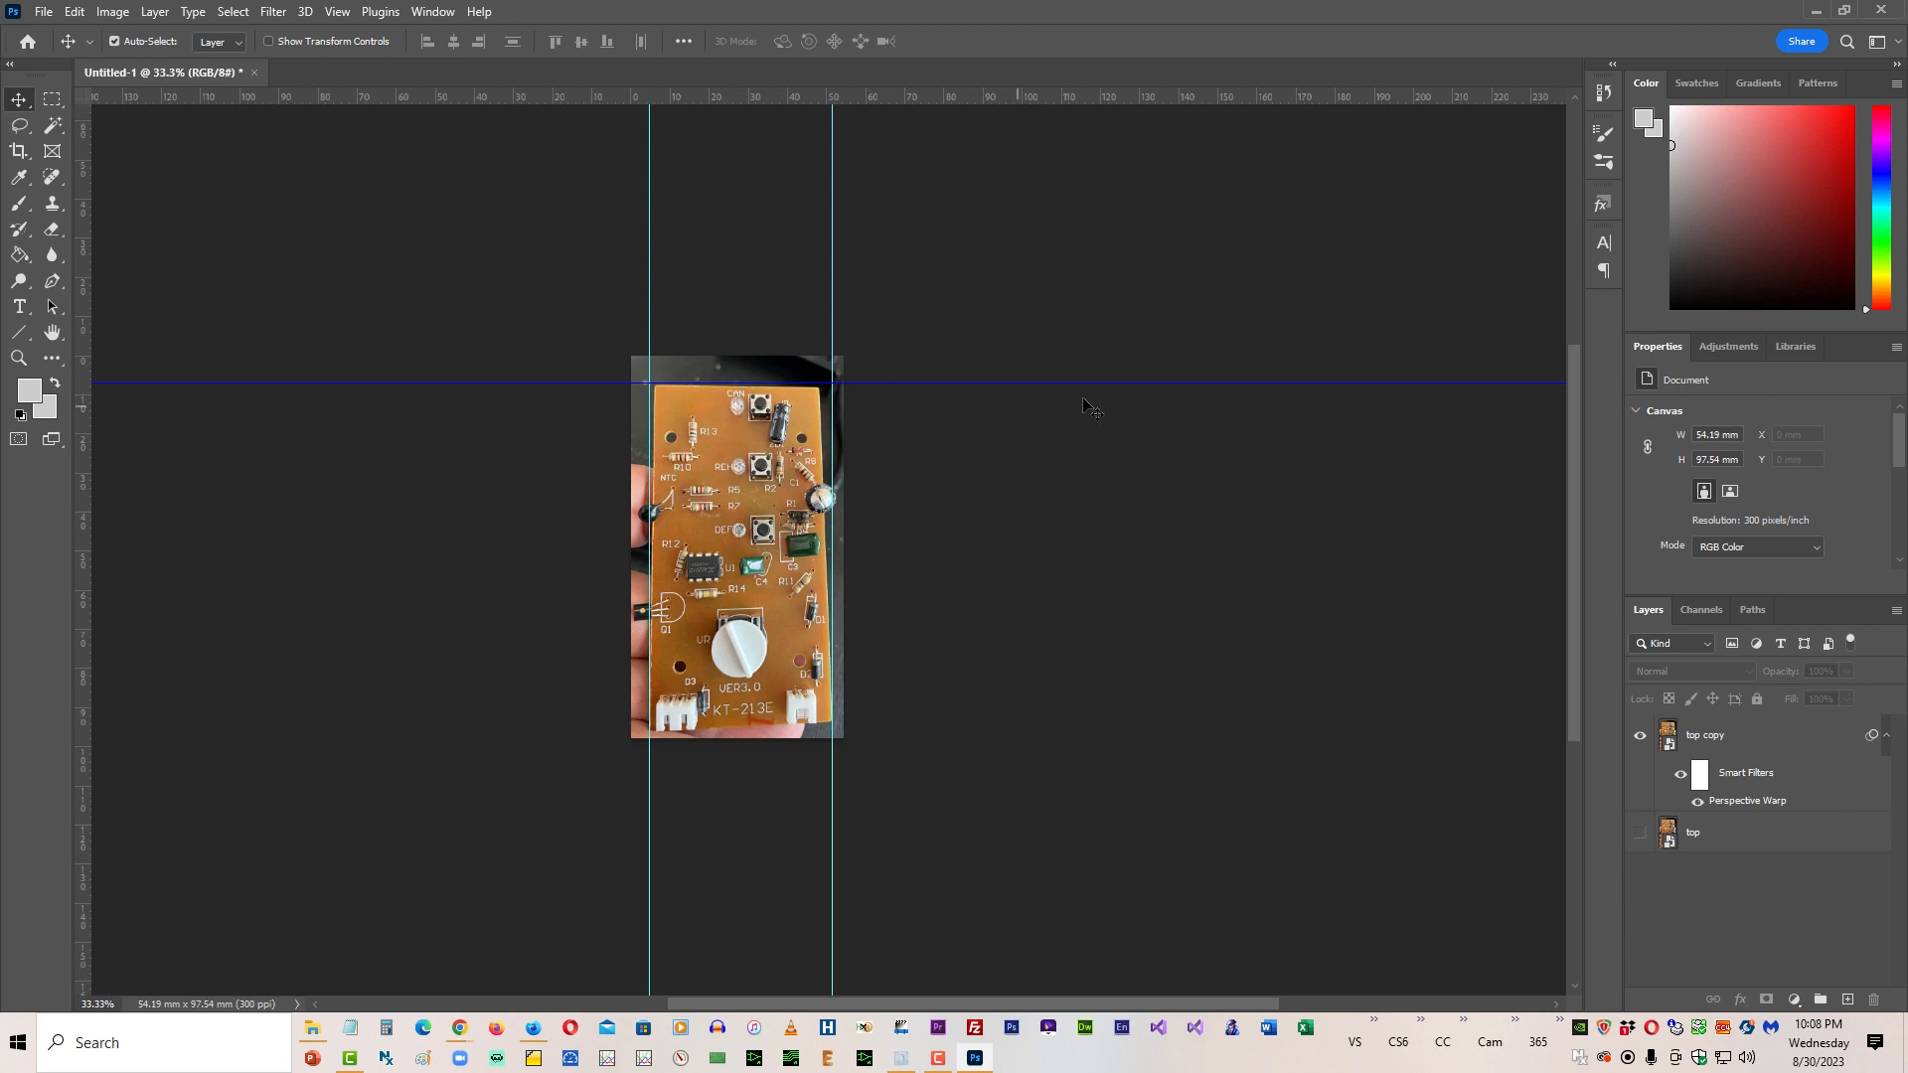
key(ctrl+plus)
key(ctrl+plus)
key(ctrl+plus)
key(ctrl+plus)
key(ctrl+plus)
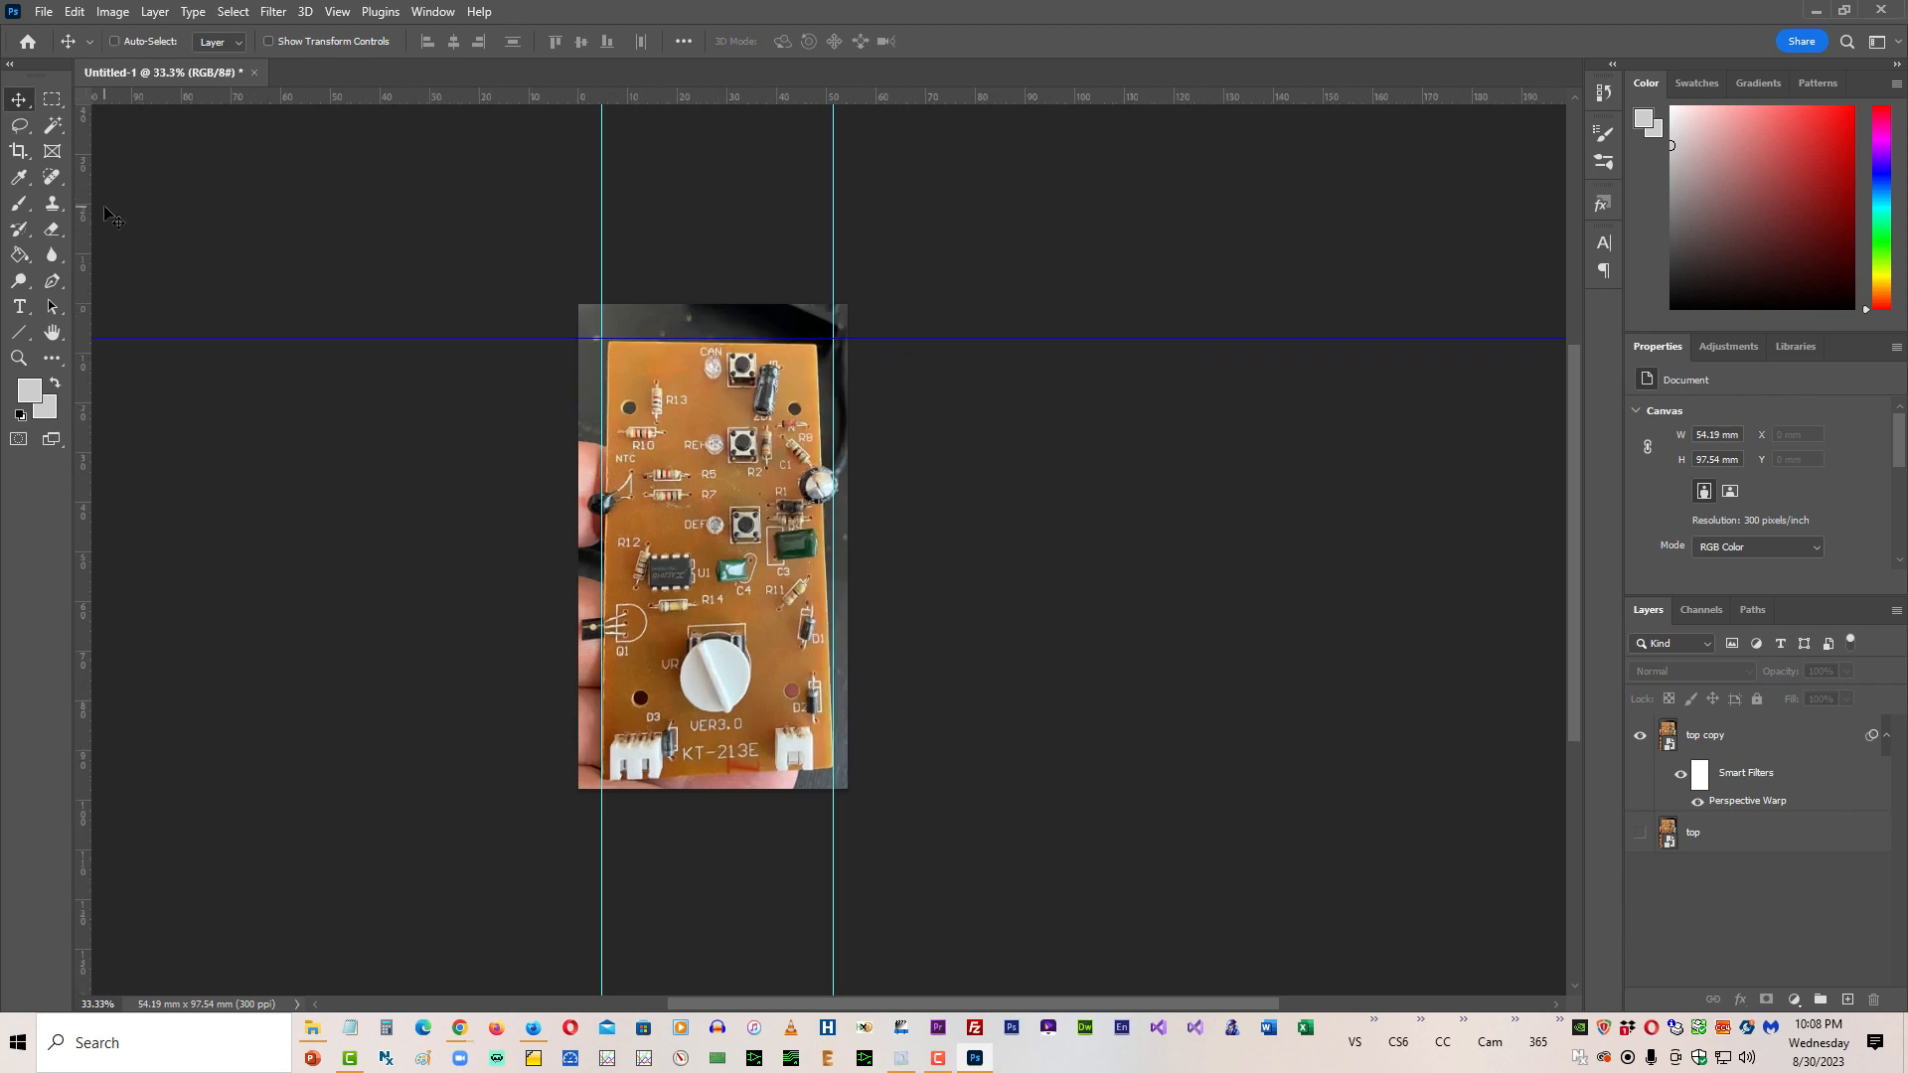
key(ctrl+plus)
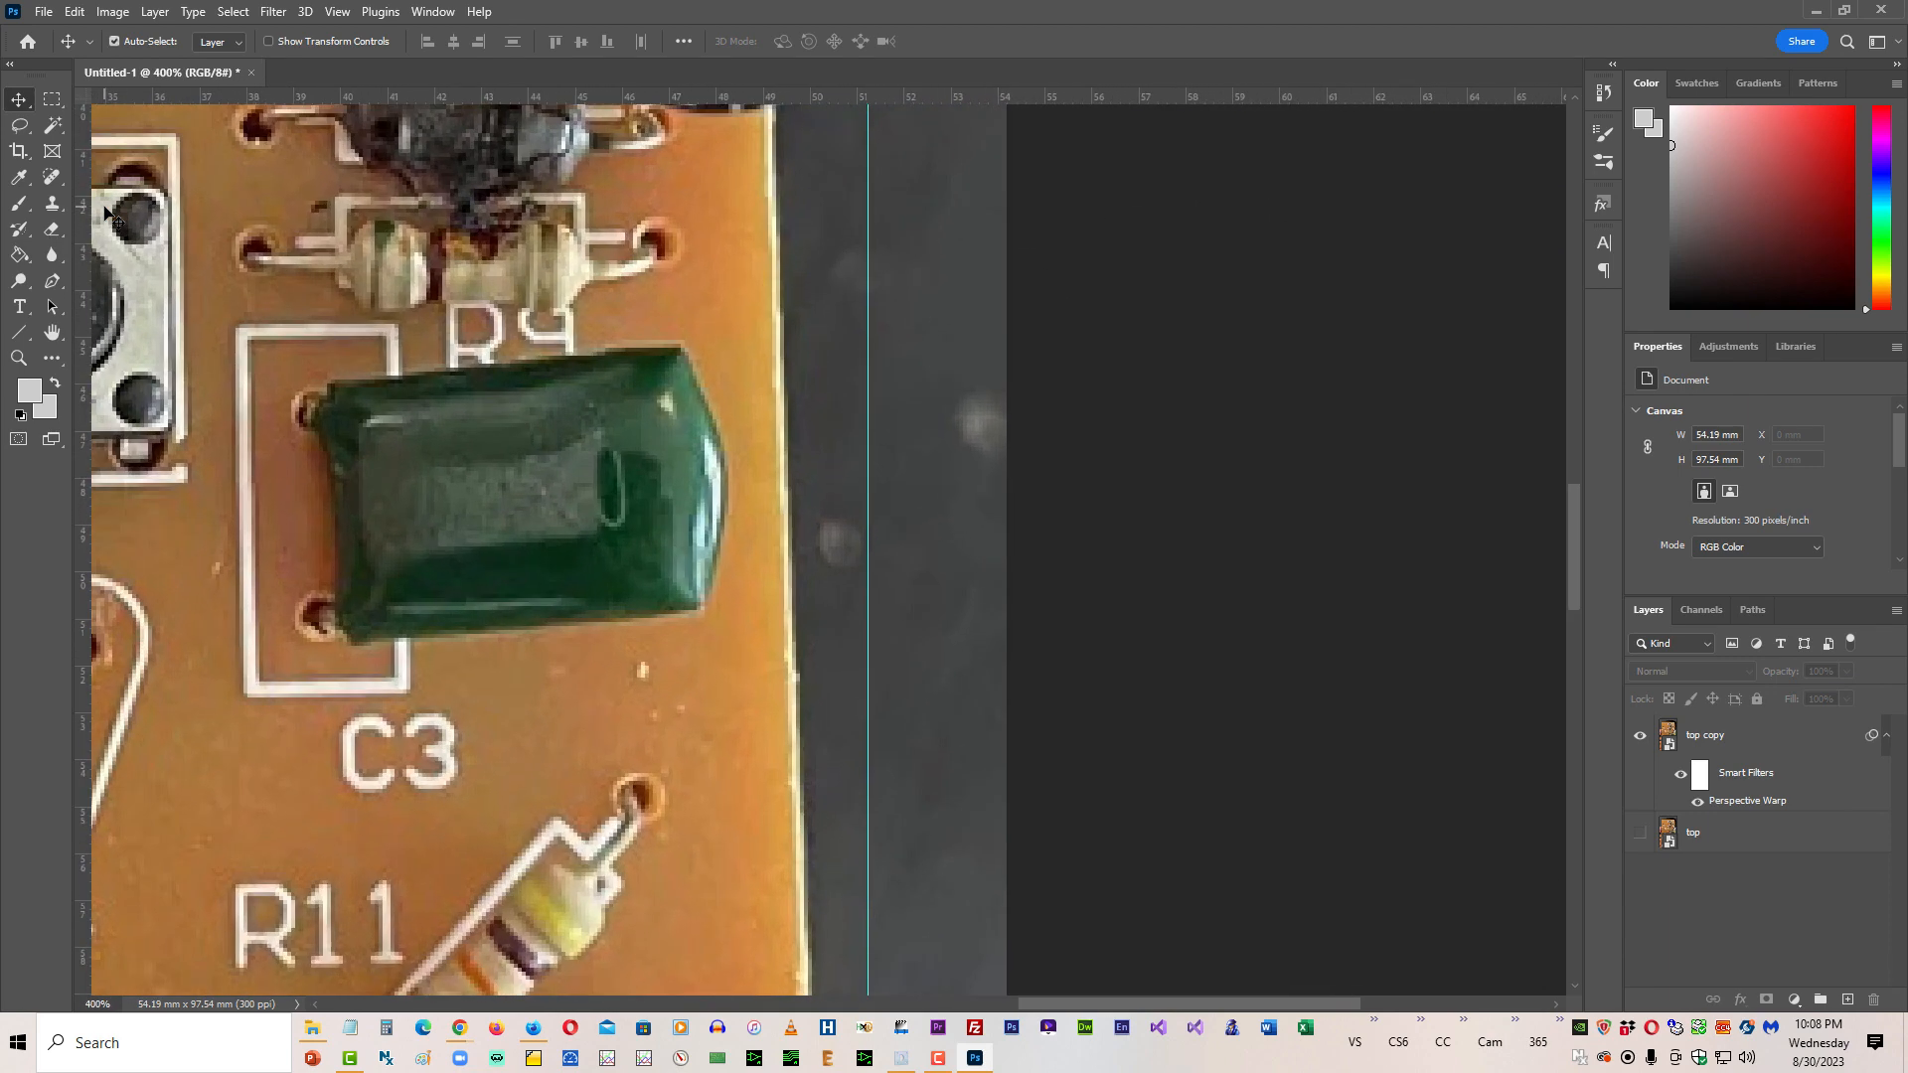
drag(1182, 1008, 799, 1005)
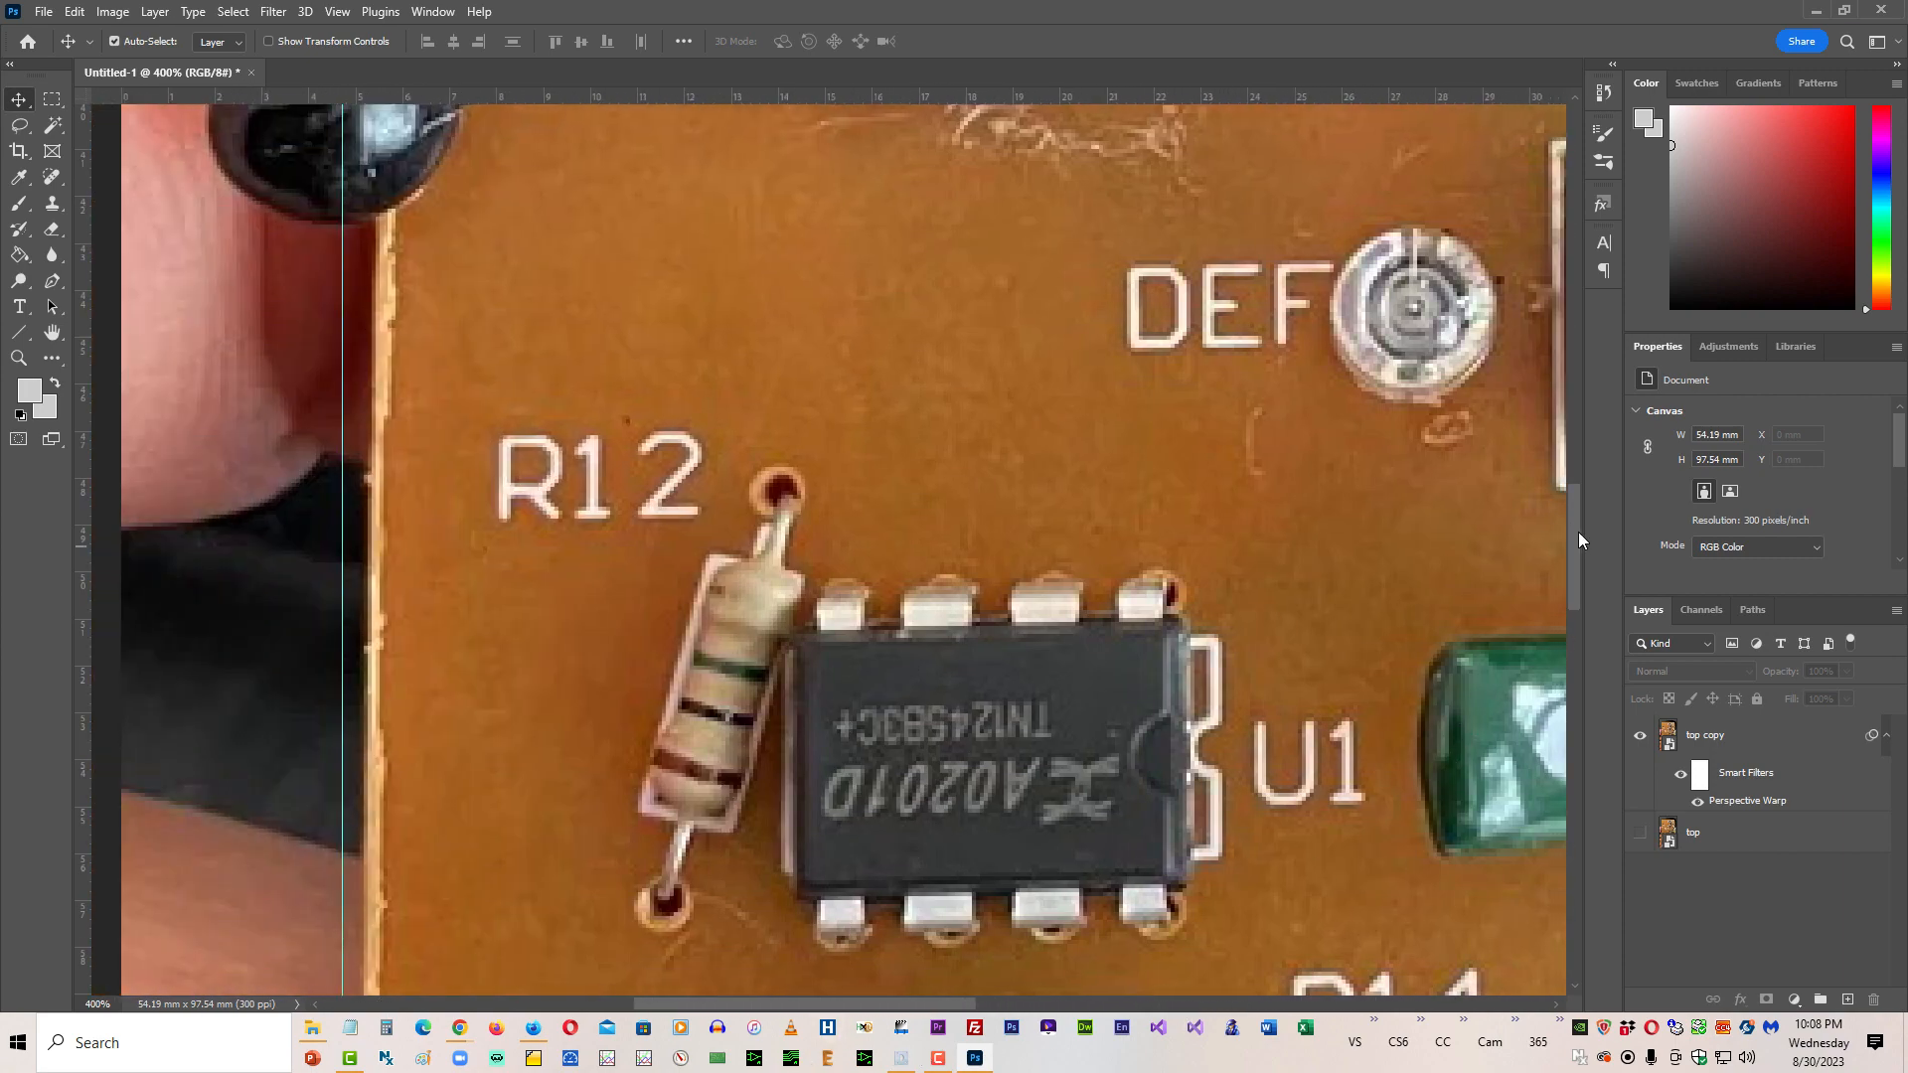
drag(1569, 542, 1586, 292)
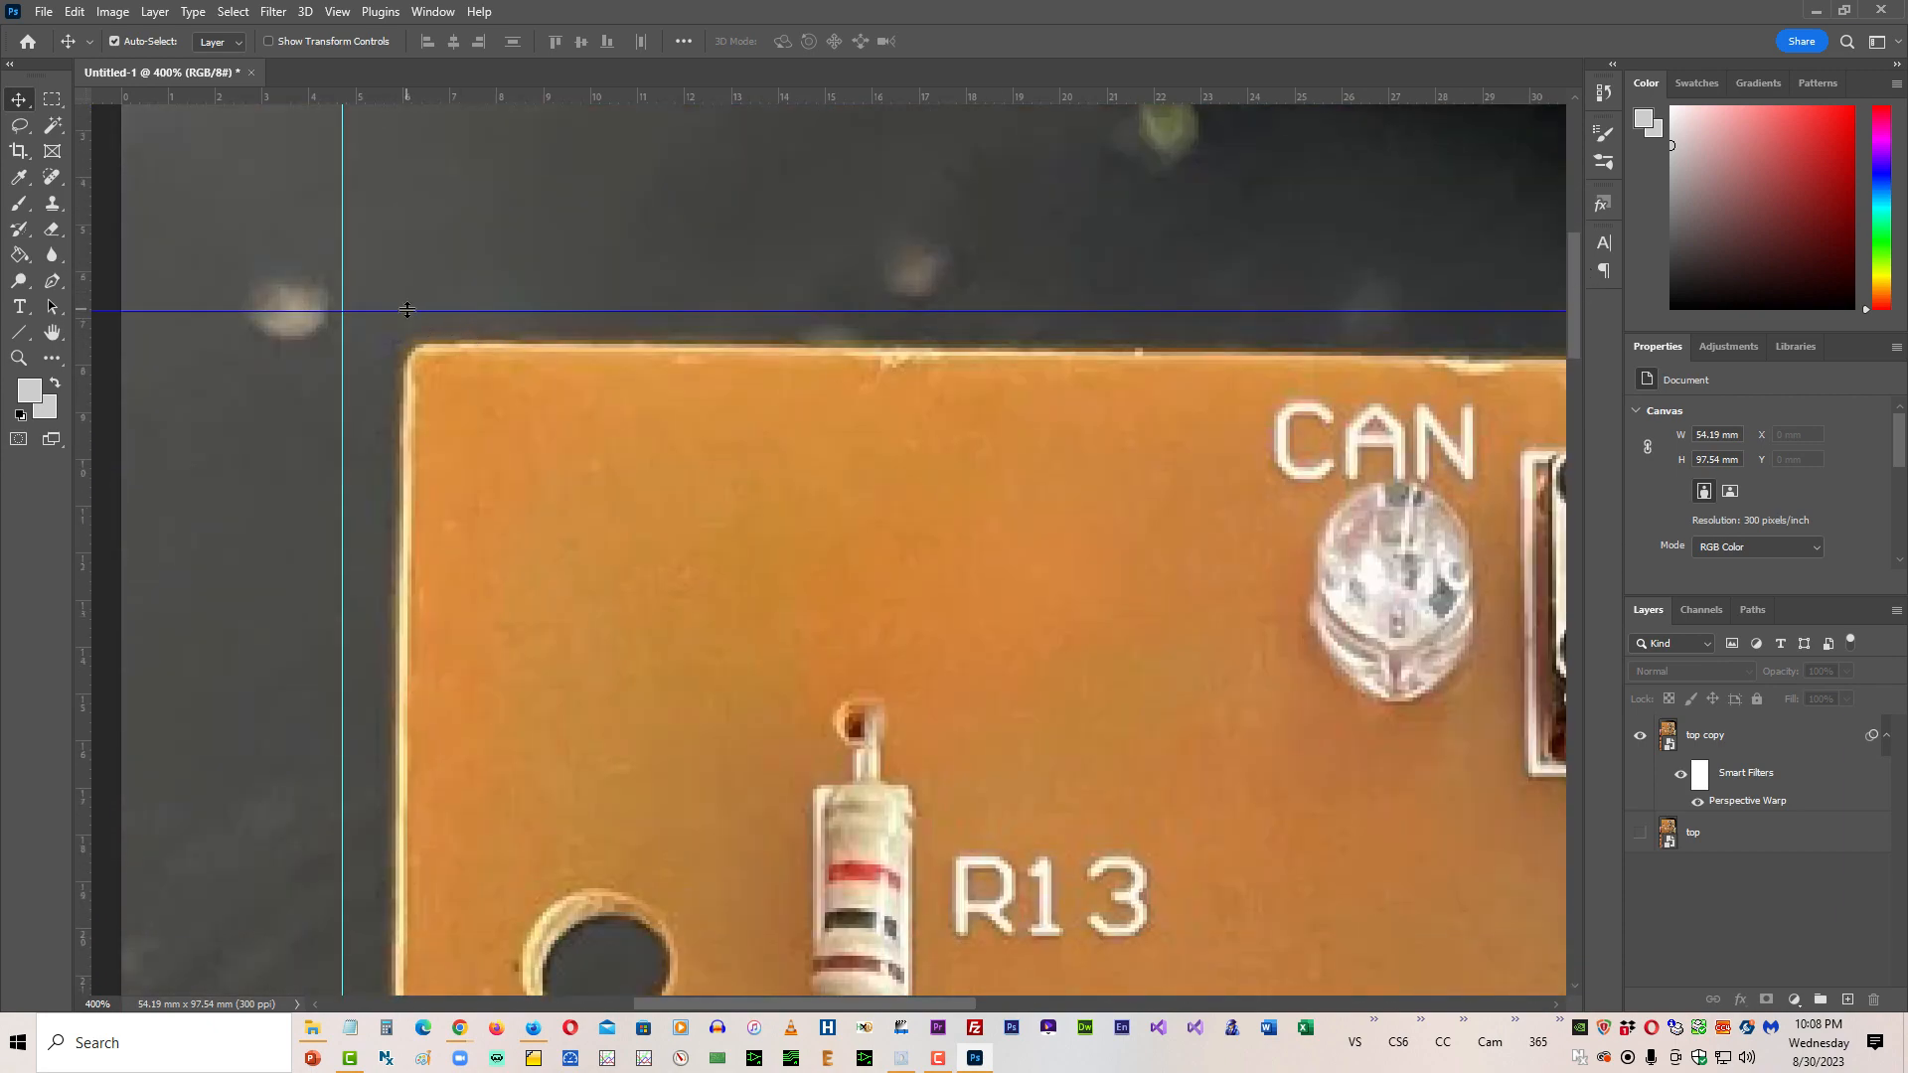
drag(405, 311, 405, 343)
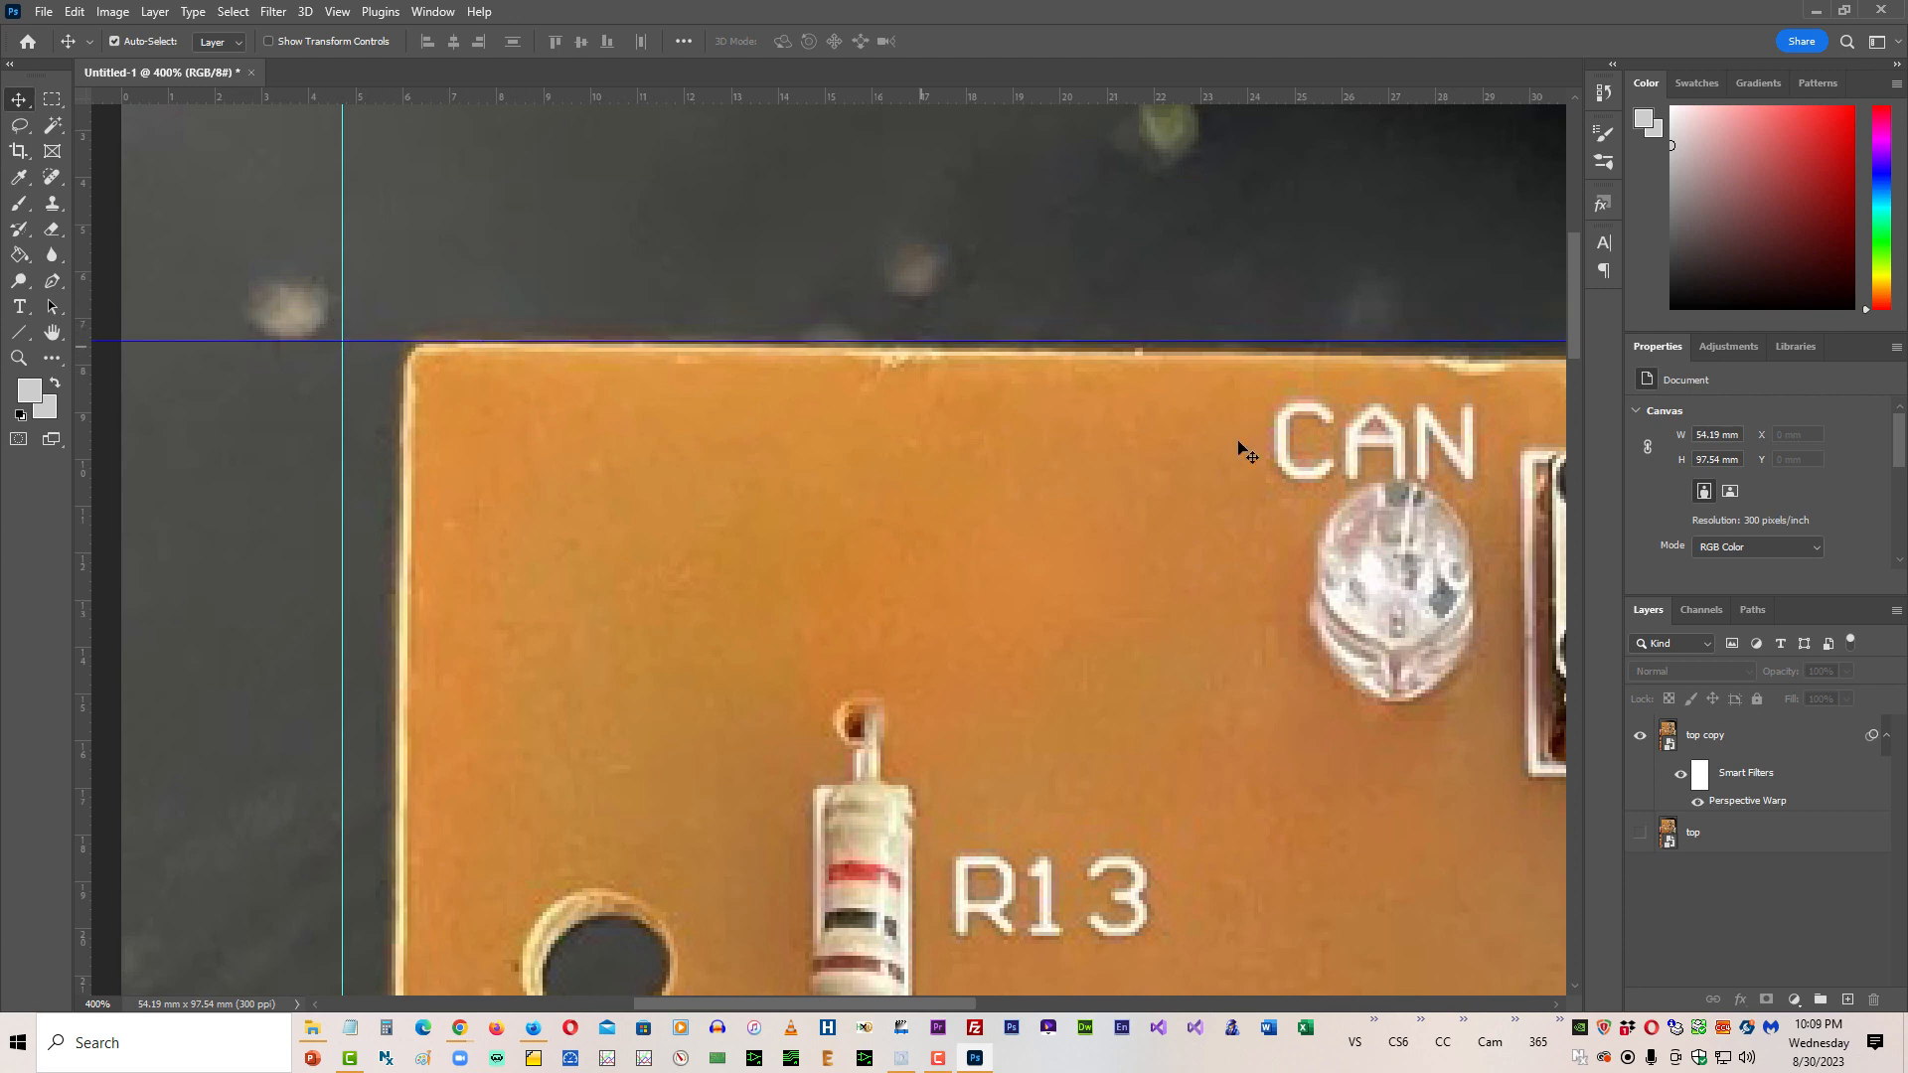
Step: Add a second horizontal cyan guide at 100 mm, just below the photo's bottom edge
scroll(856, 337, down, 6)
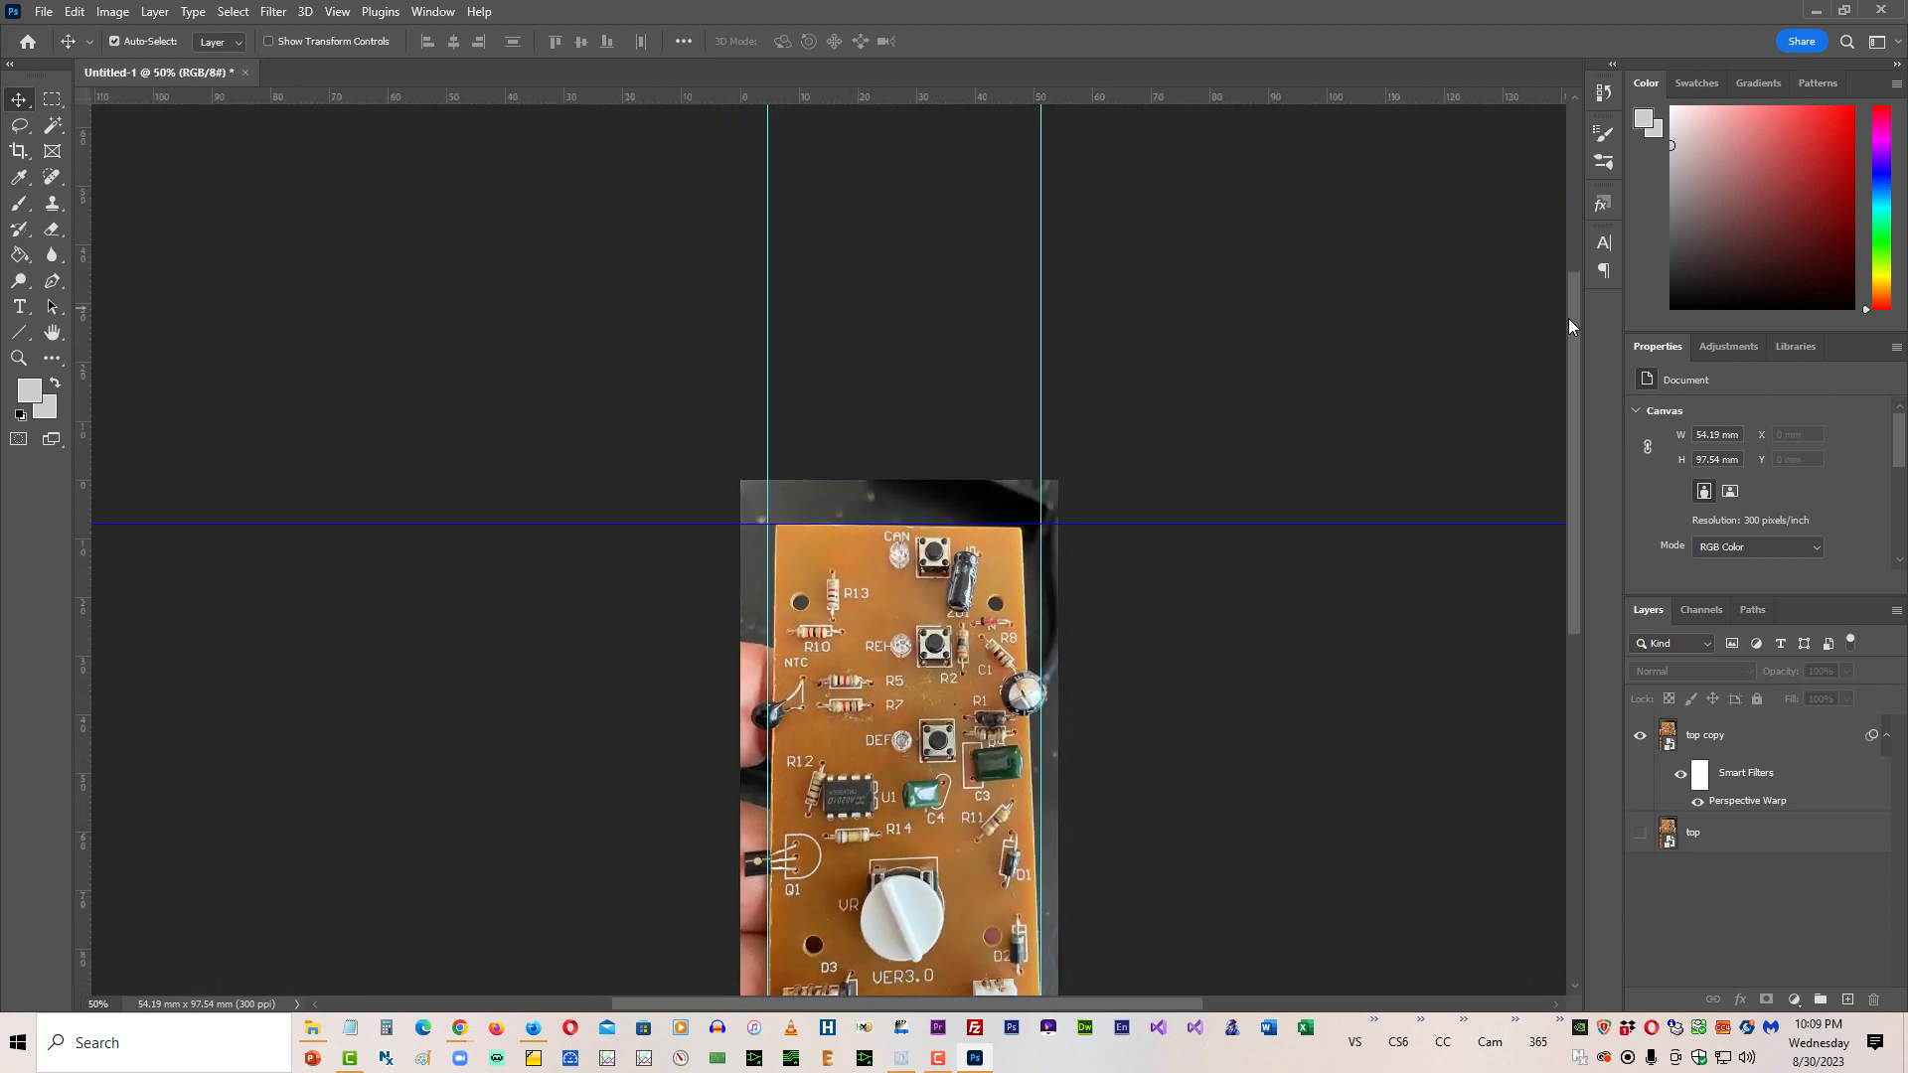
drag(1572, 338, 1590, 447)
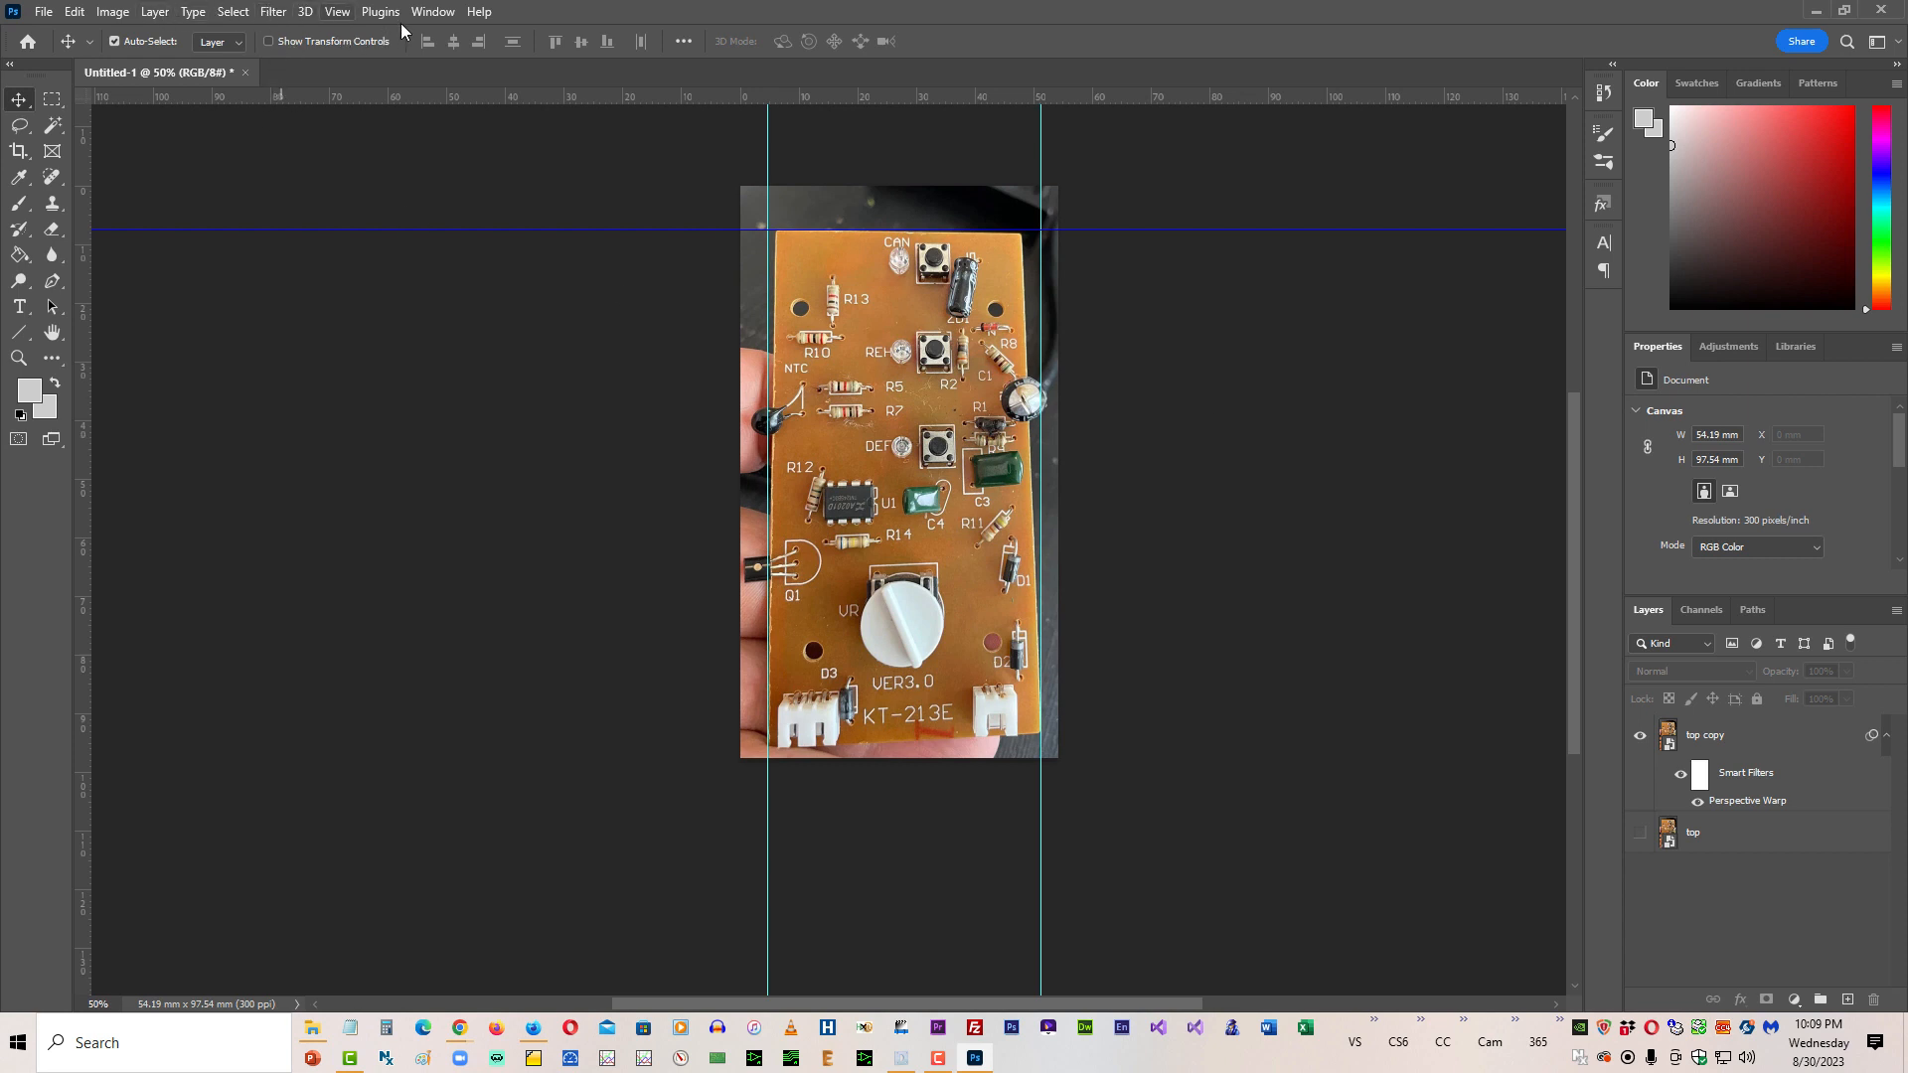
click(336, 12)
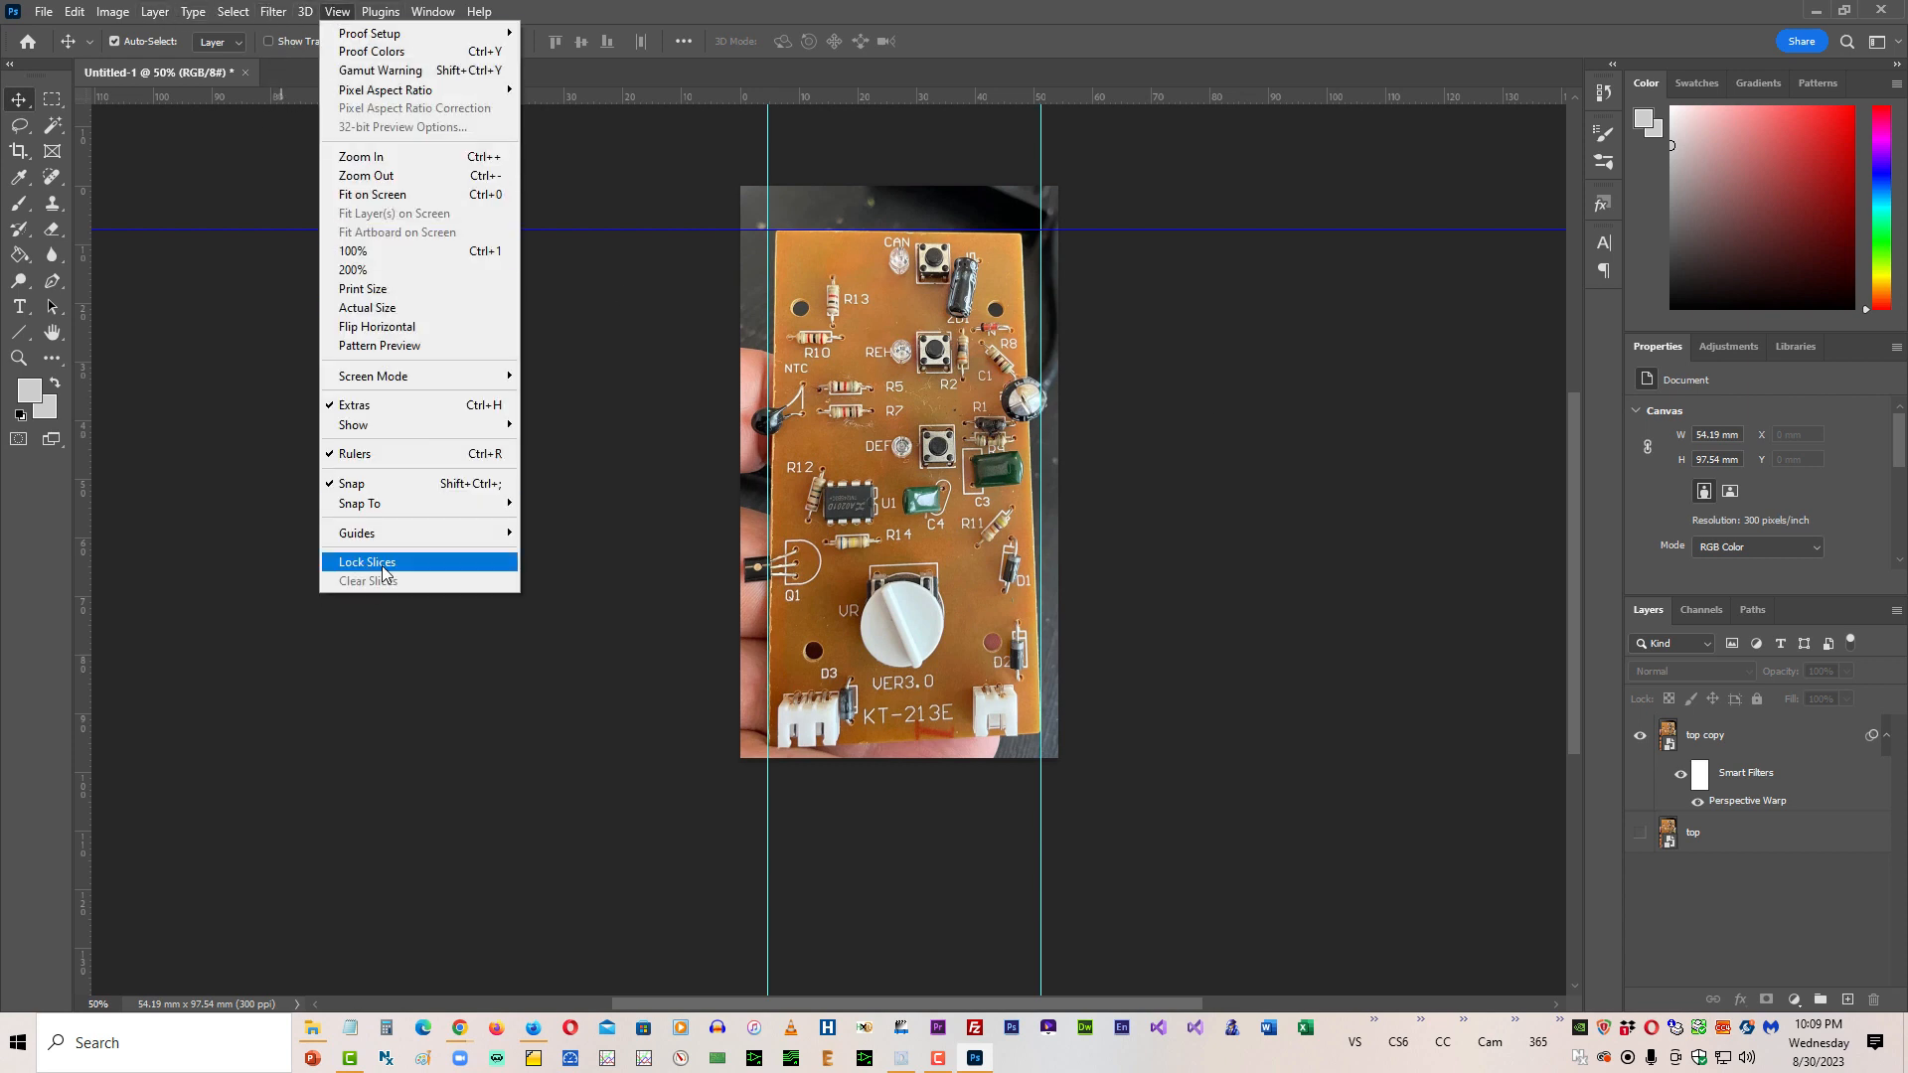
mouse_move(359, 534)
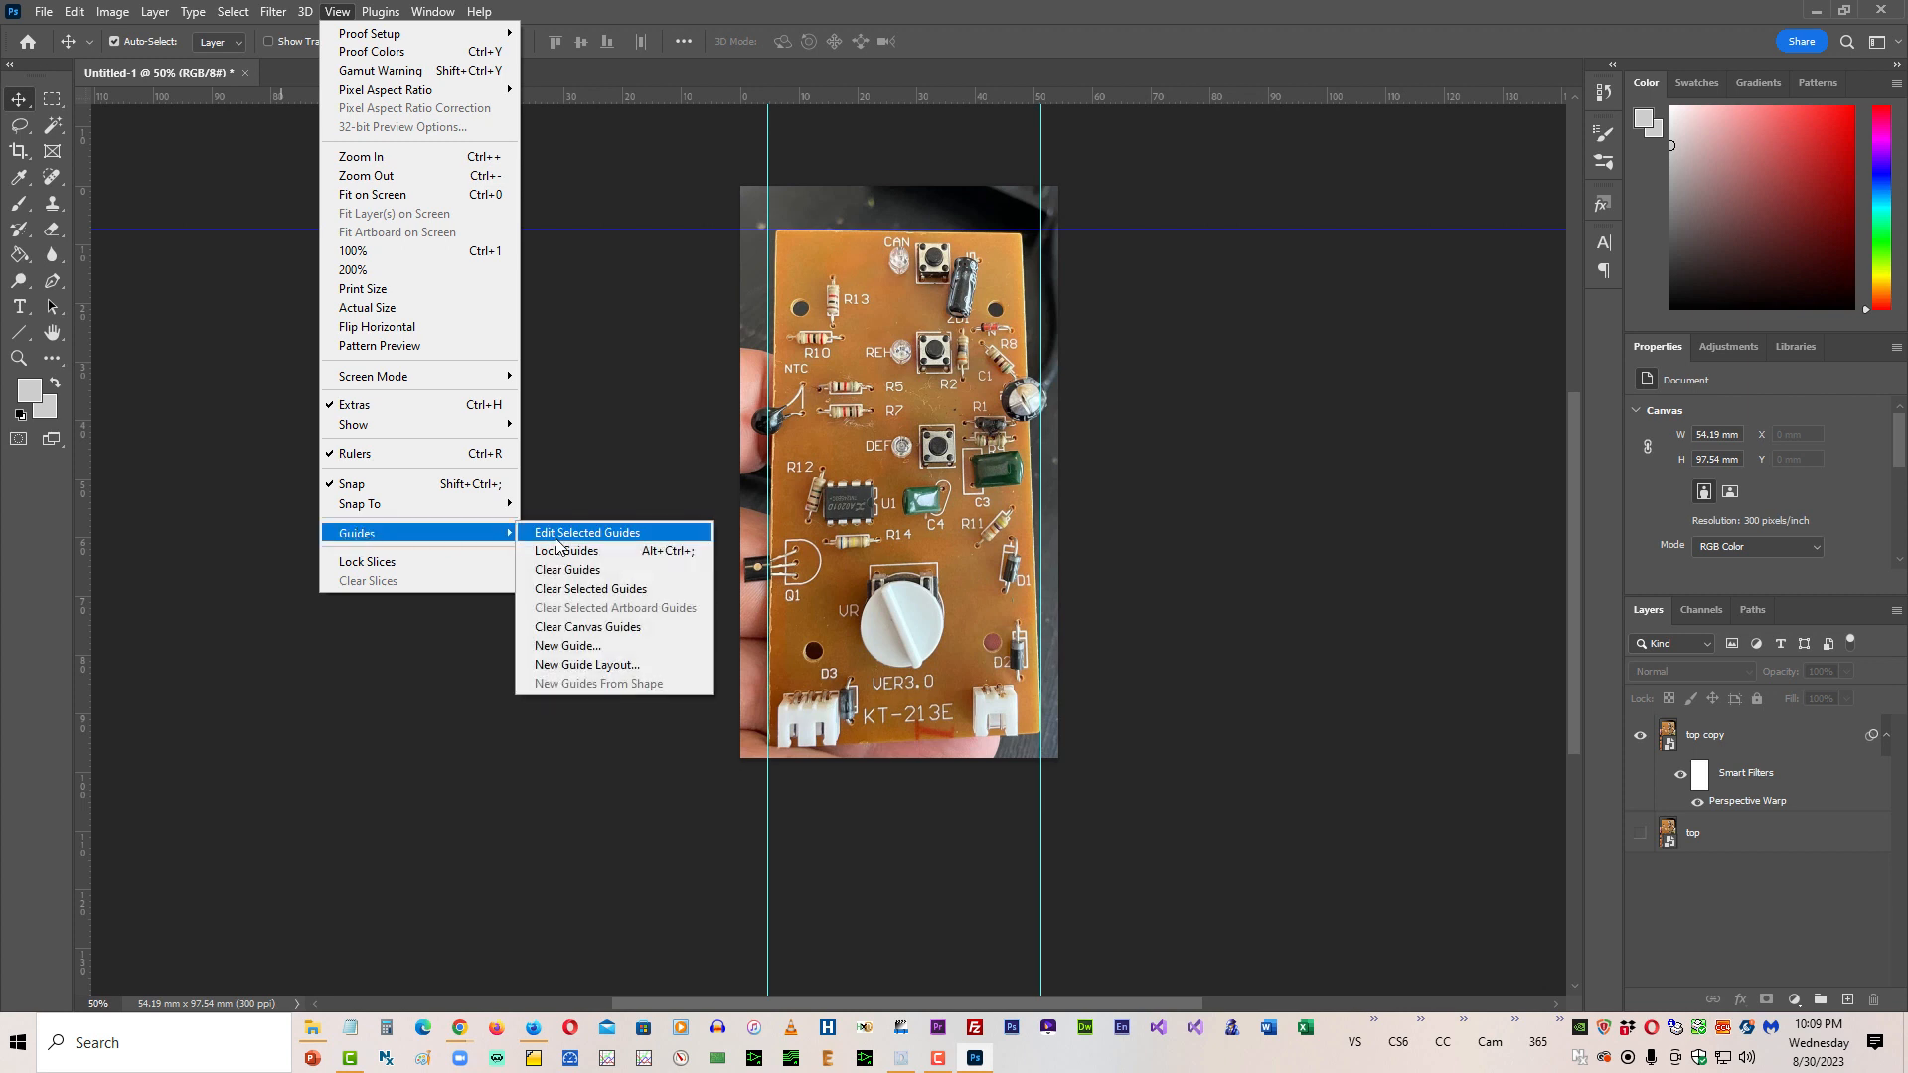
click(541, 646)
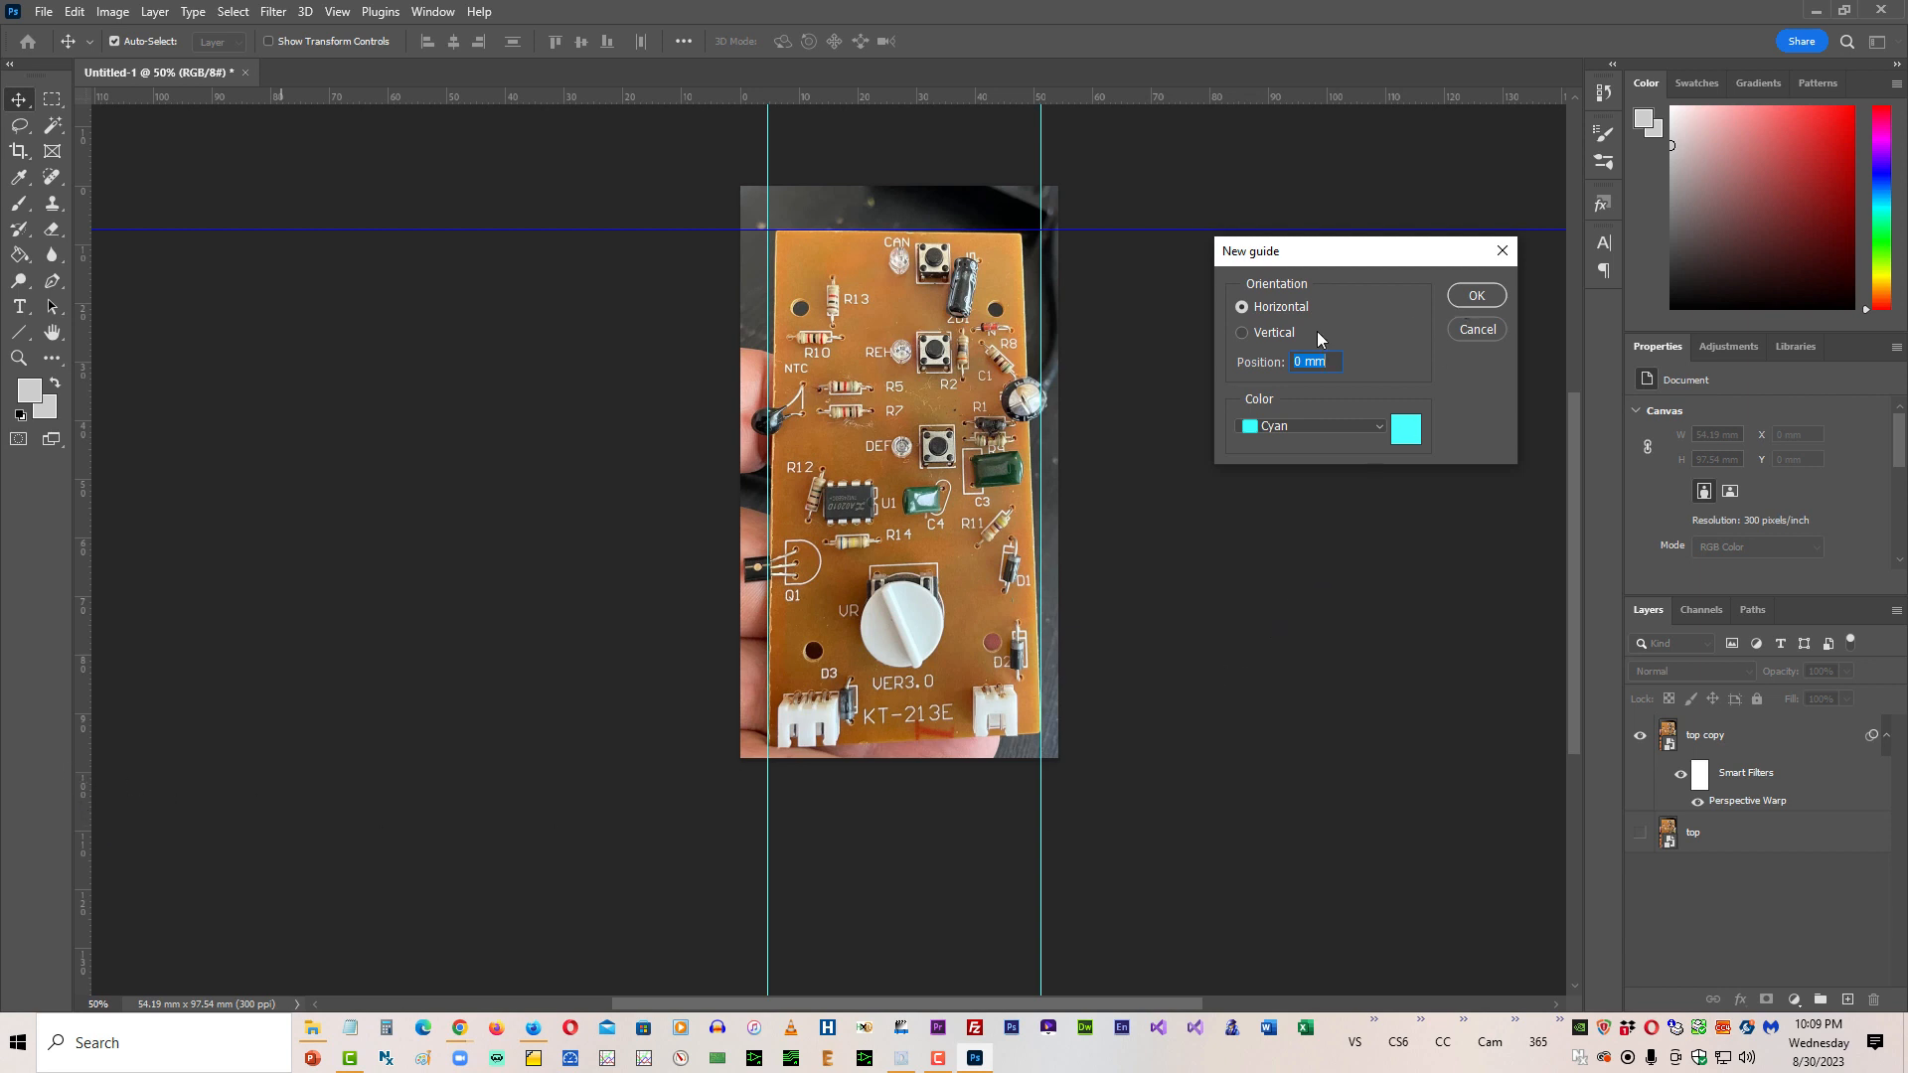
click(1302, 364)
text(10)
click(1477, 295)
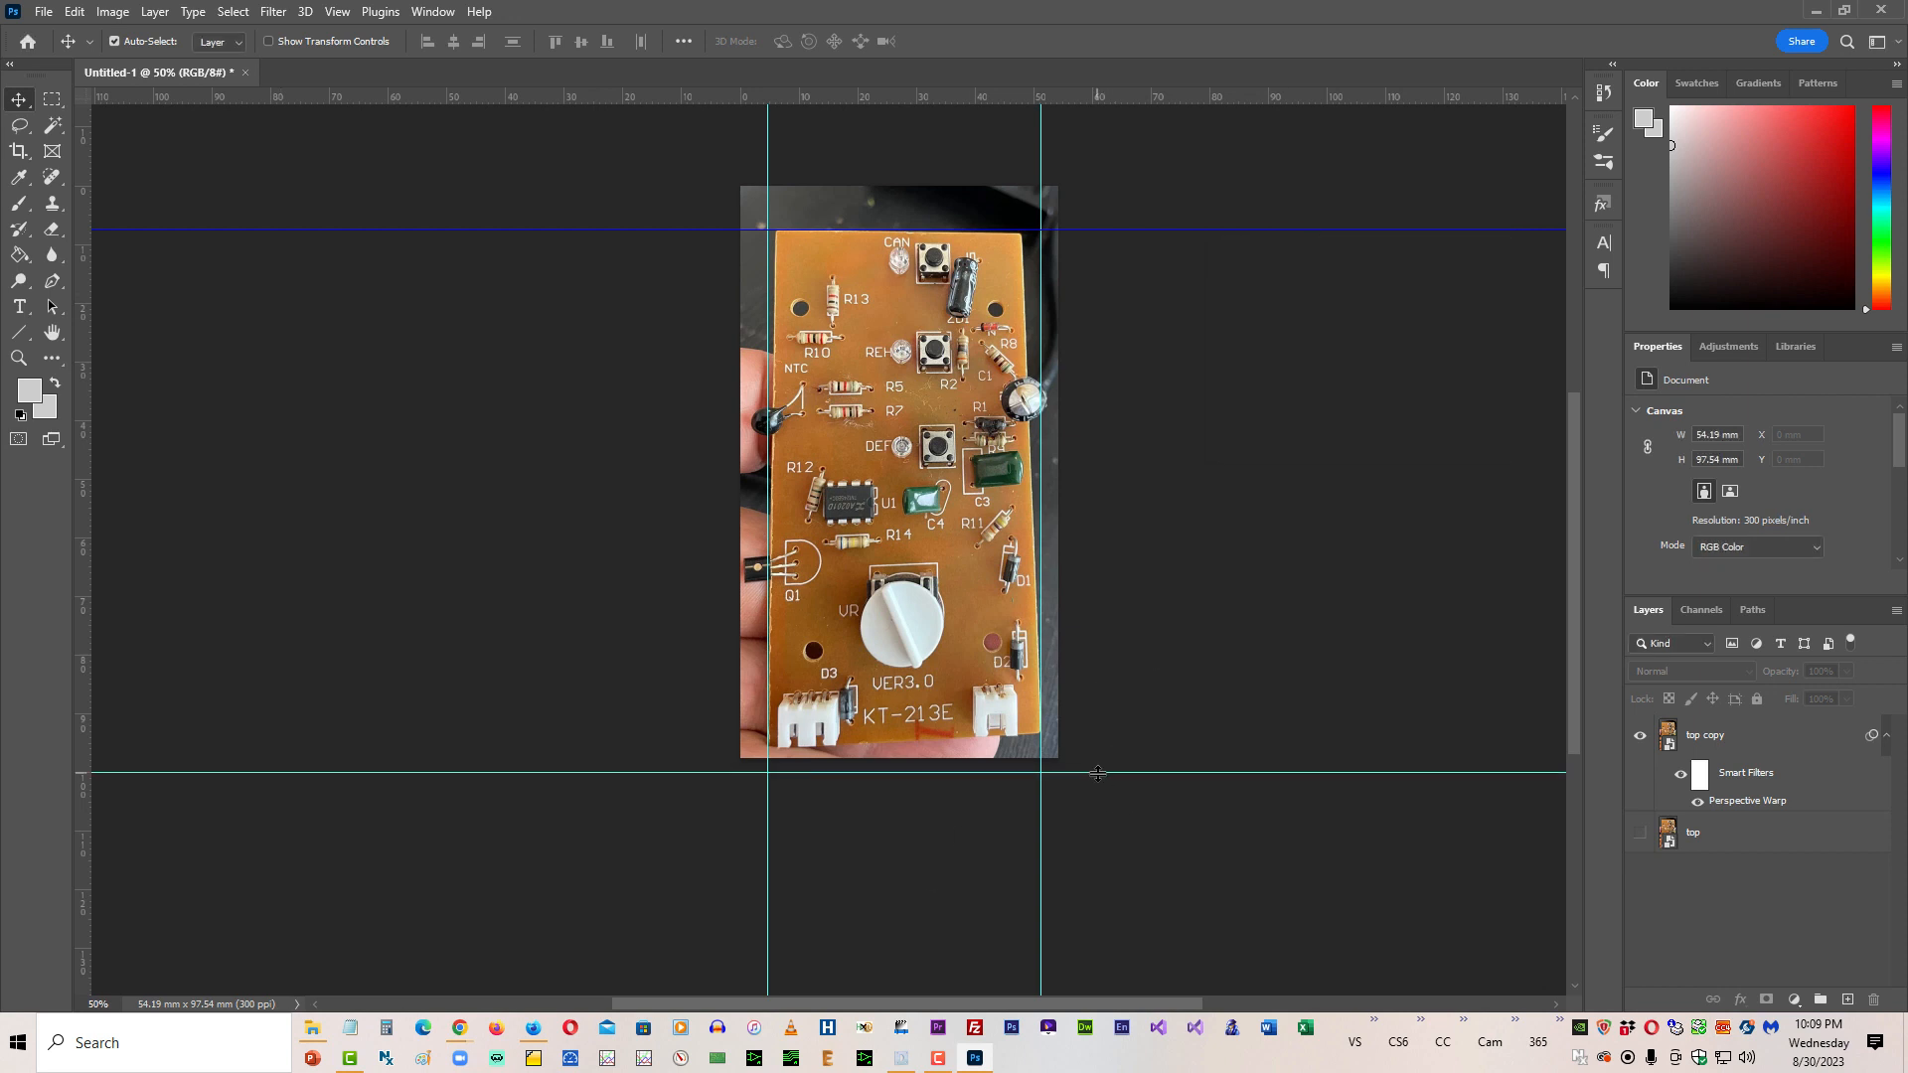
Step: Align the second horizontal guide with the board's bottom edge, fine-tuning it at close zoom beside the lower-left corner
drag(1097, 774, 1096, 747)
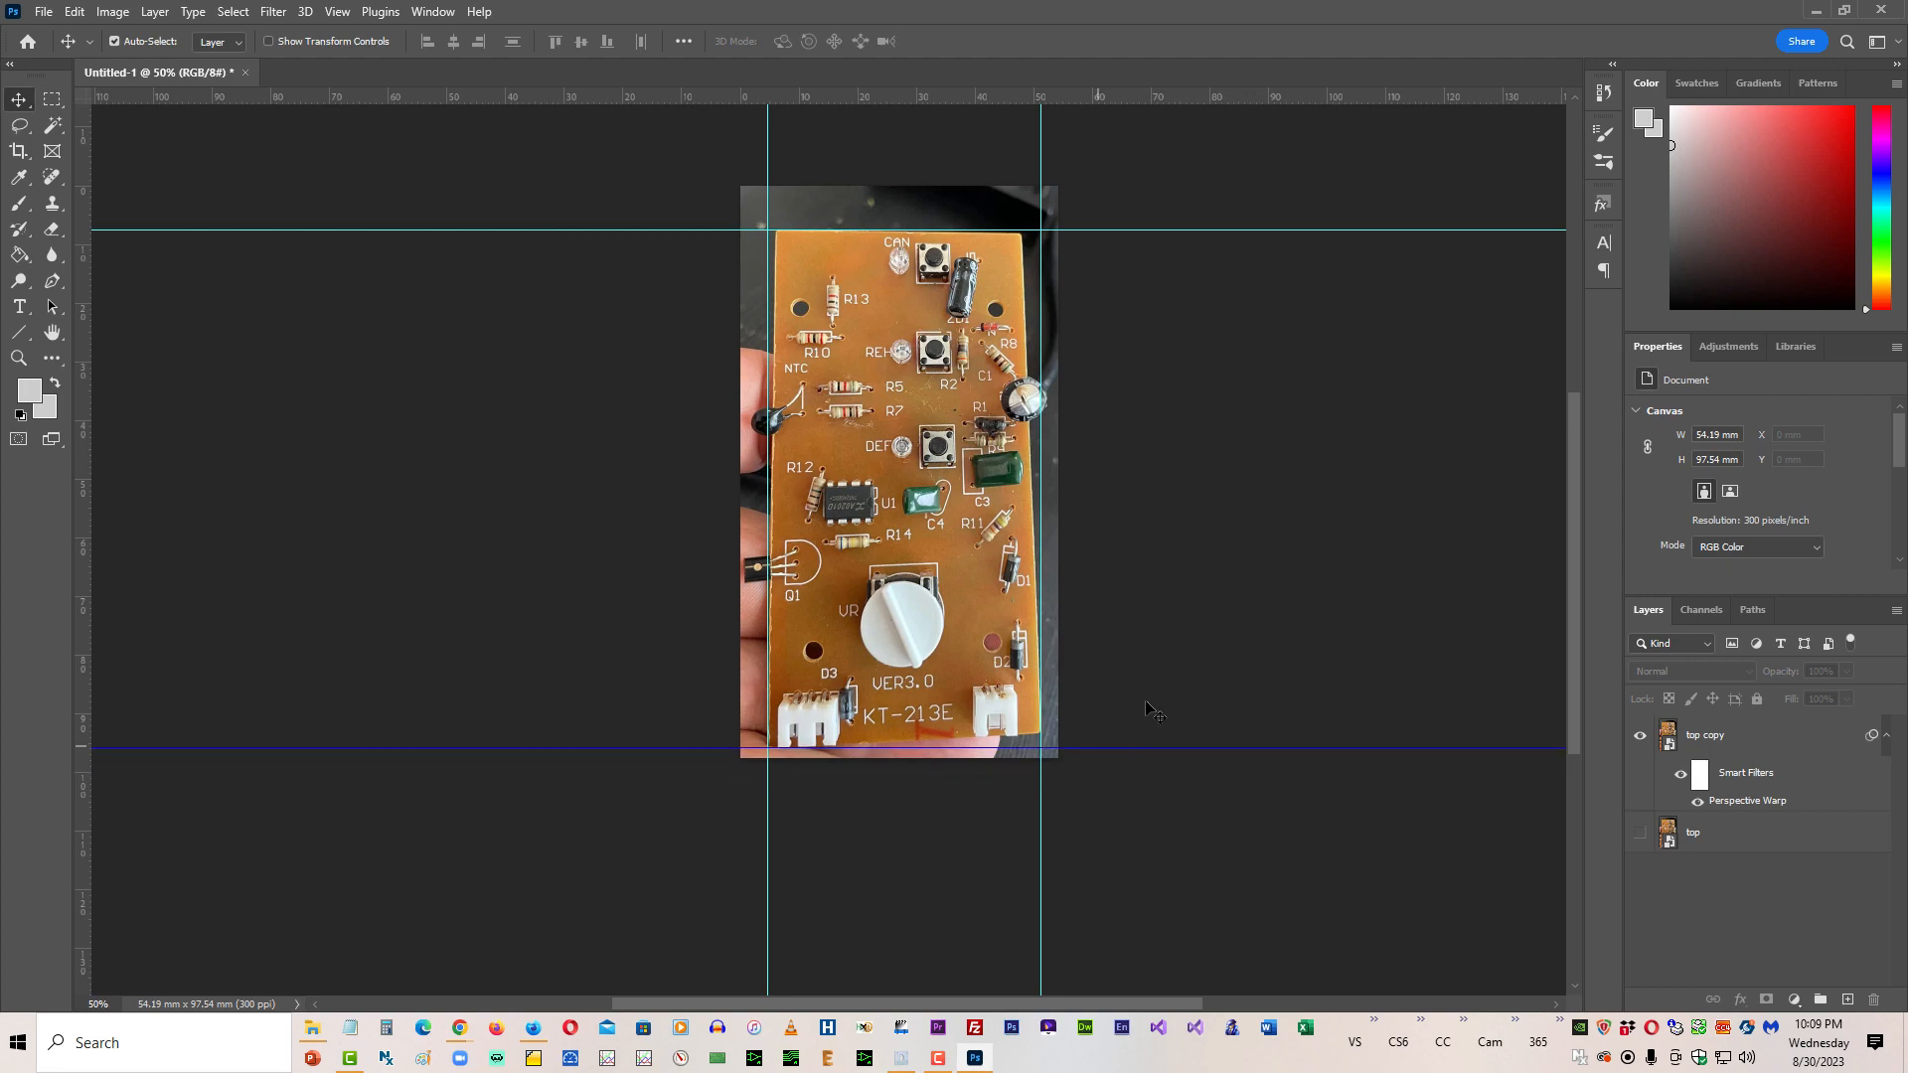
key(ctrl+plus)
key(ctrl+plus)
key(ctrl+plus)
key(ctrl+plus)
key(ctrl+plus)
key(ctrl+plus)
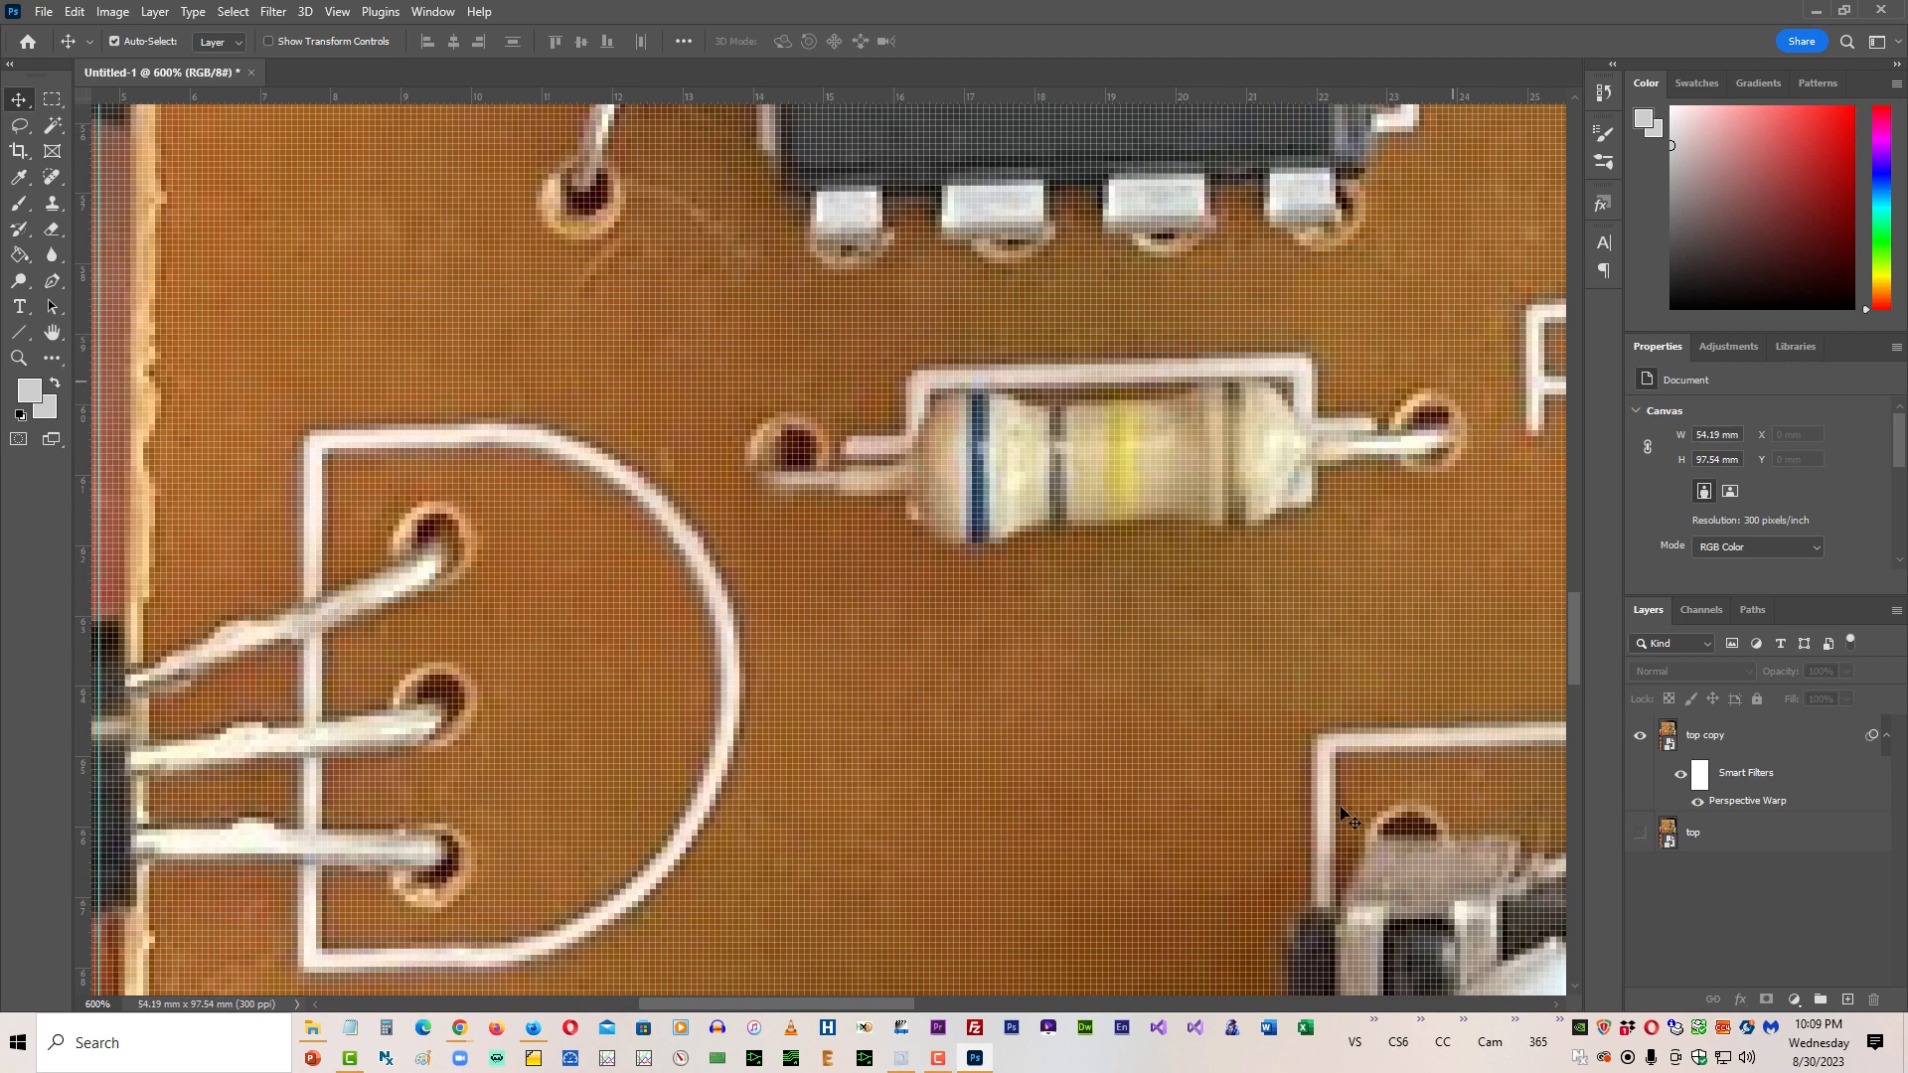
drag(1575, 641, 1601, 880)
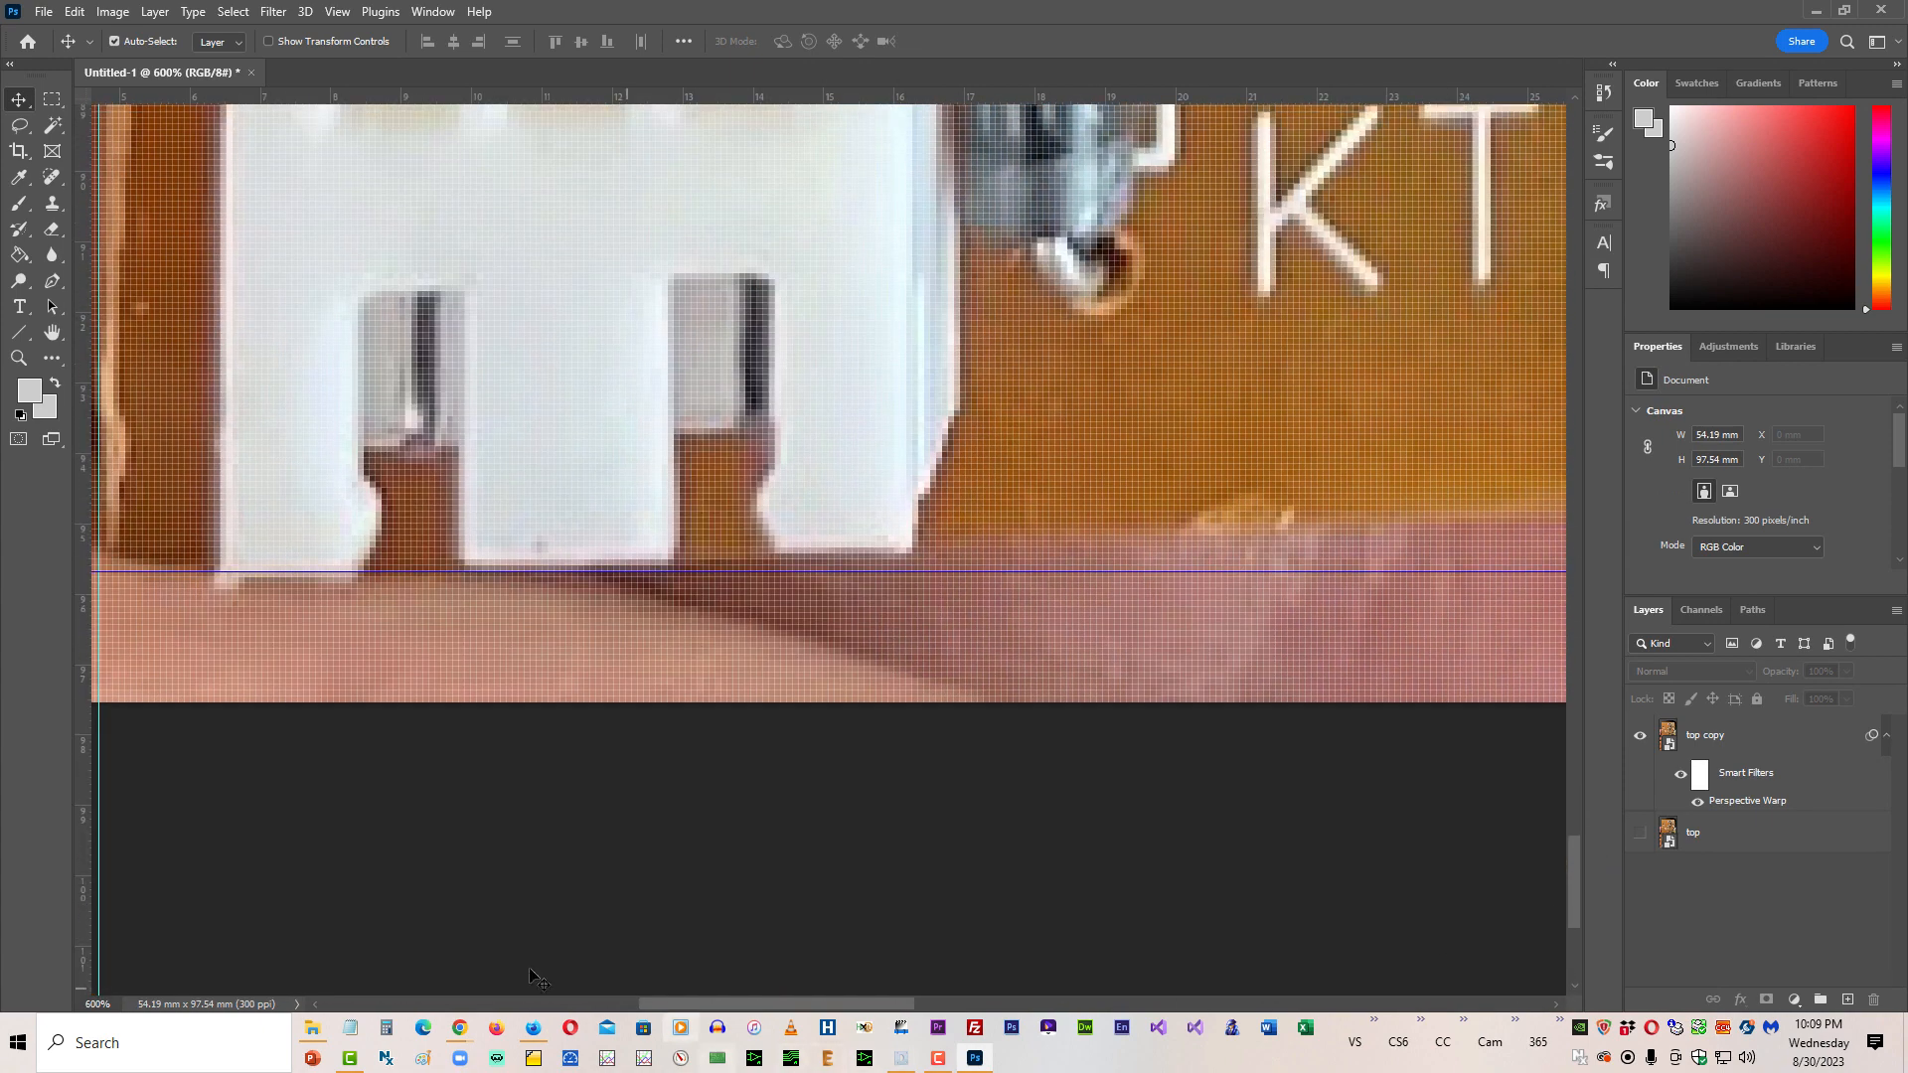
drag(661, 1006, 516, 1015)
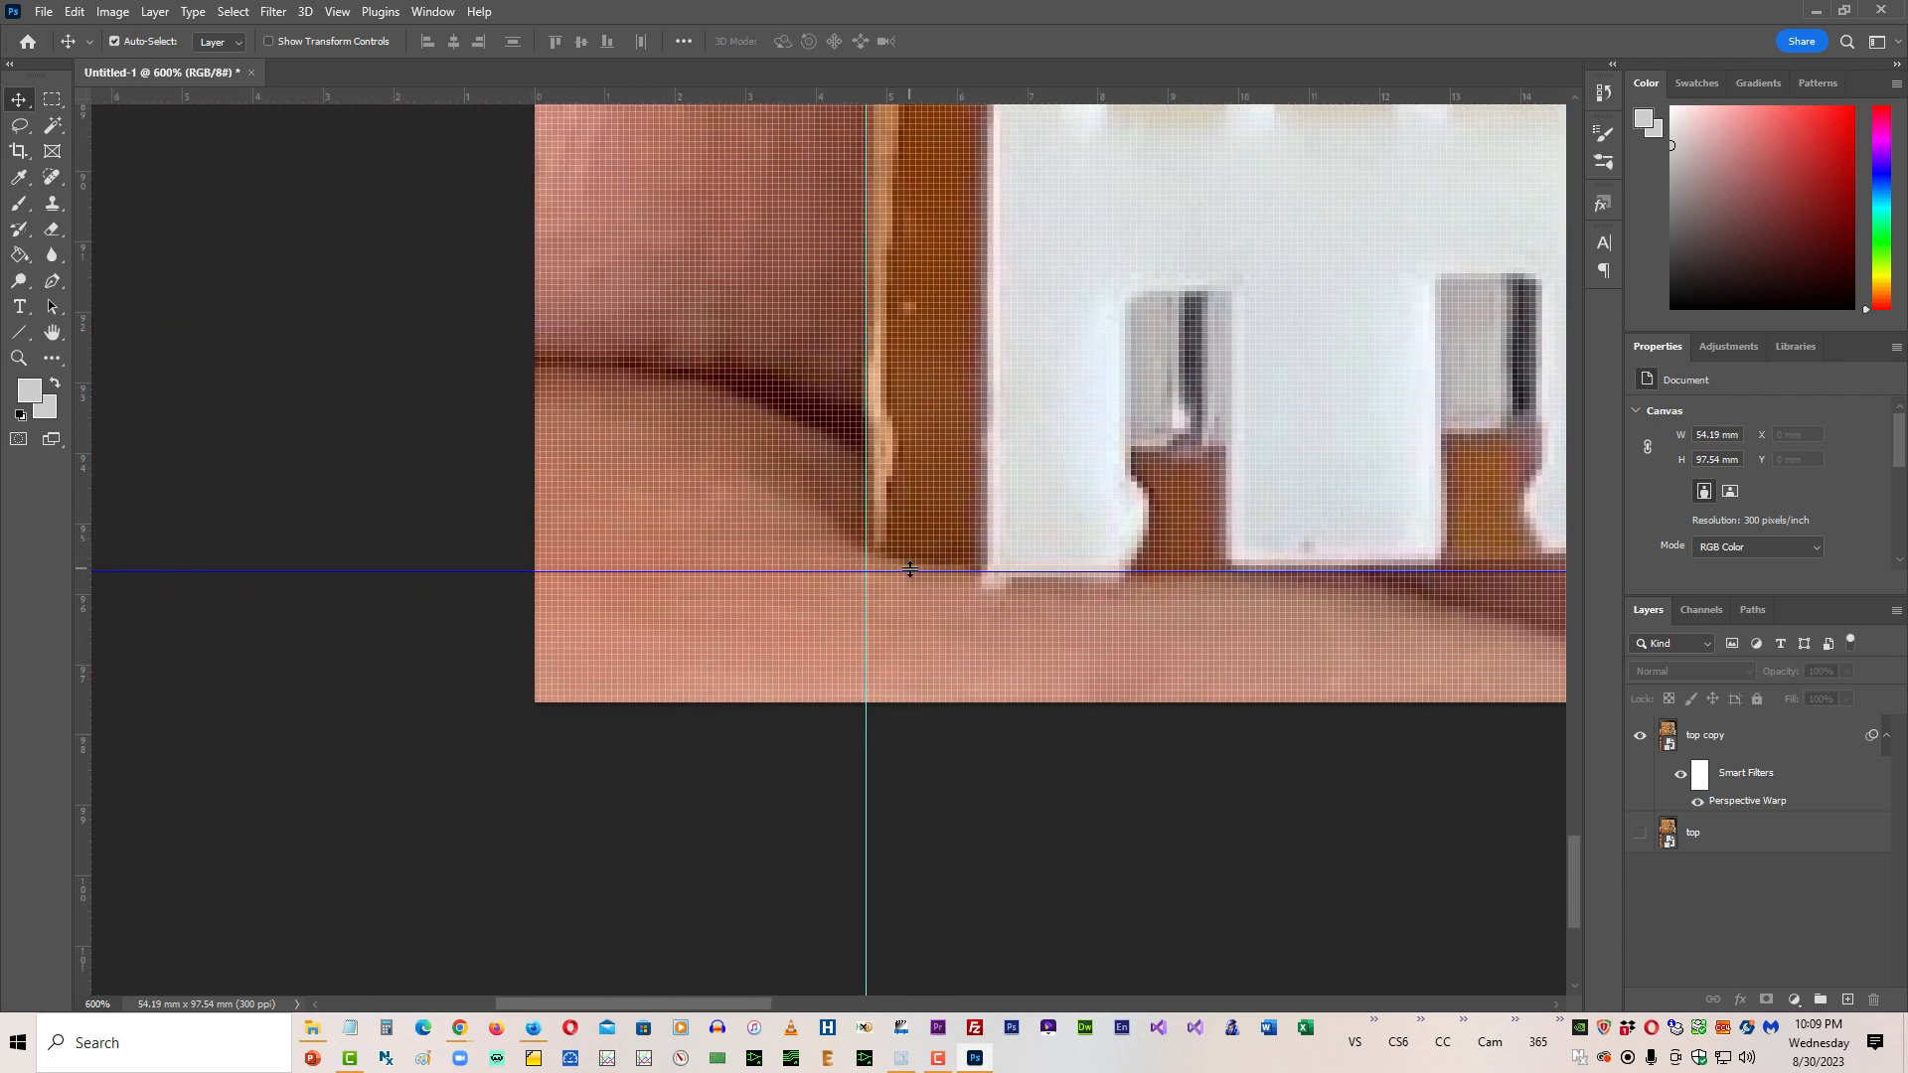
drag(641, 1003, 765, 1028)
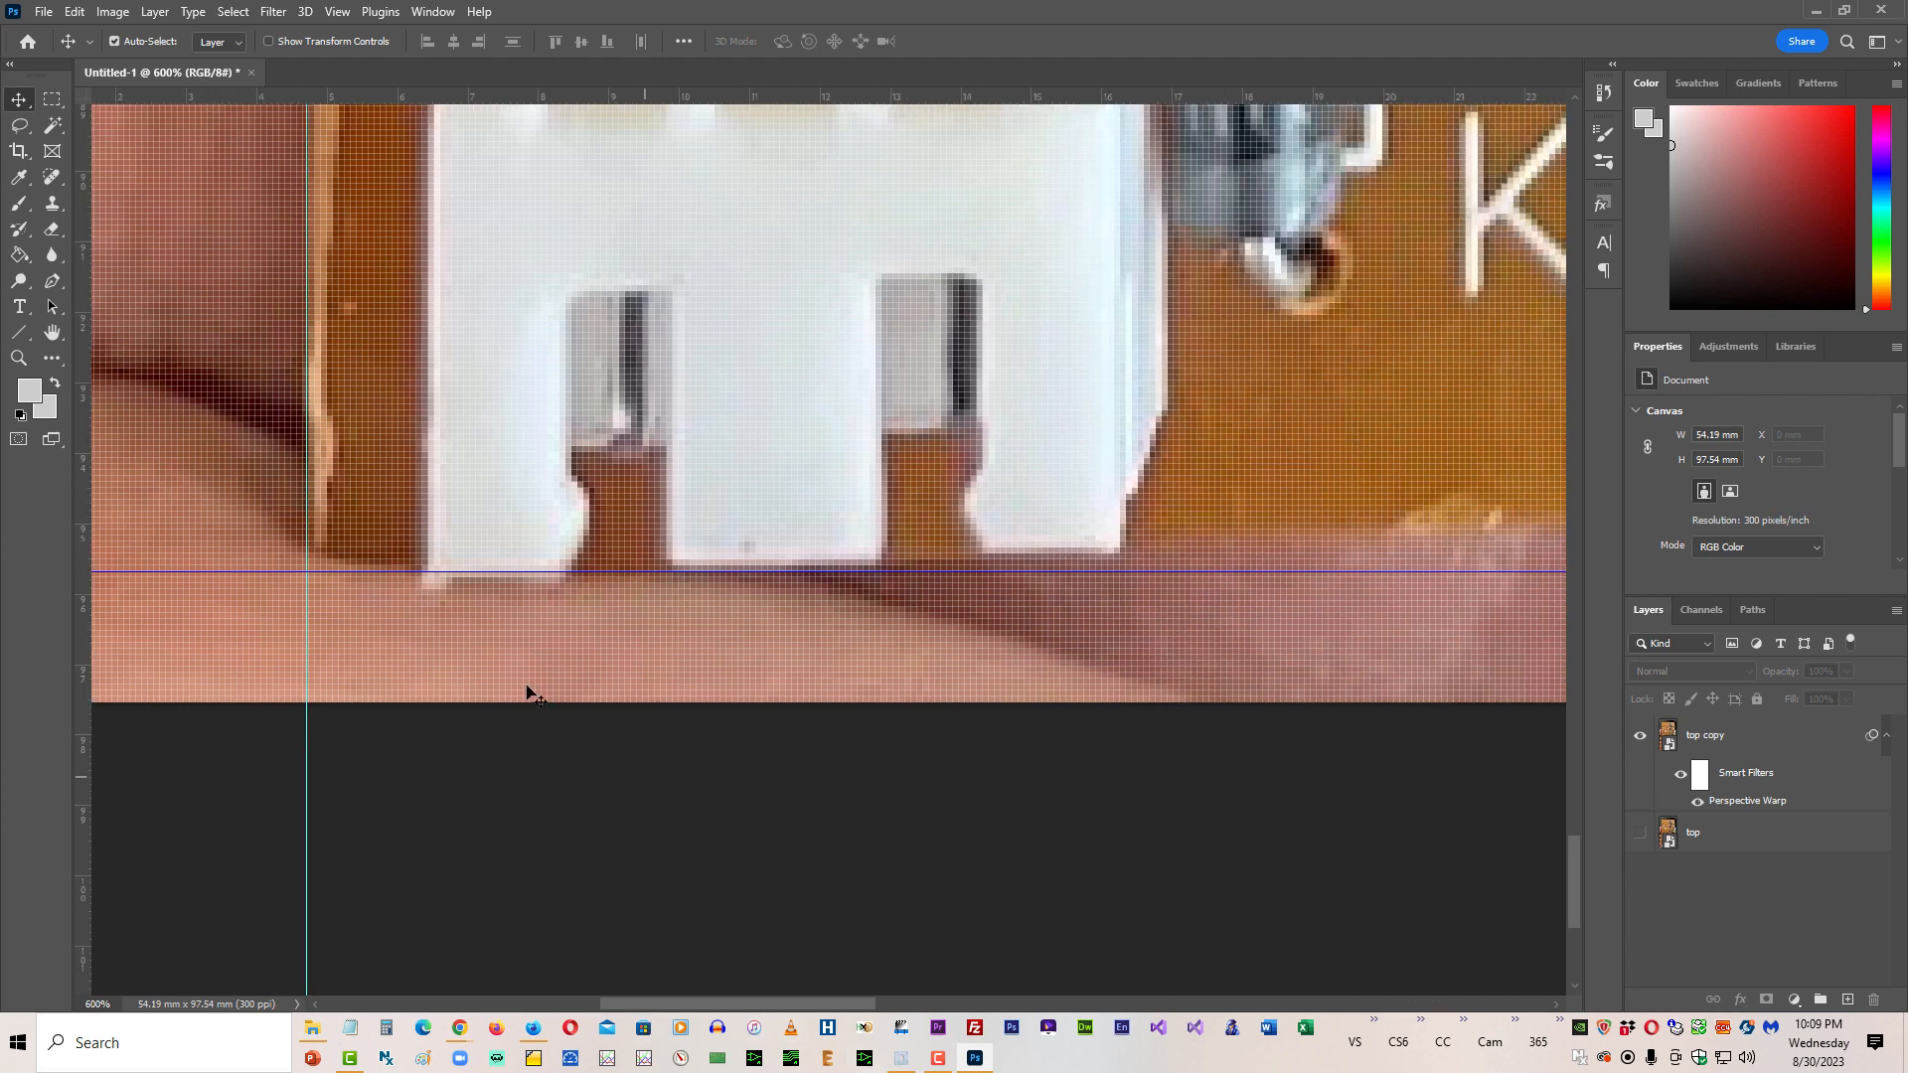
drag(319, 572, 355, 590)
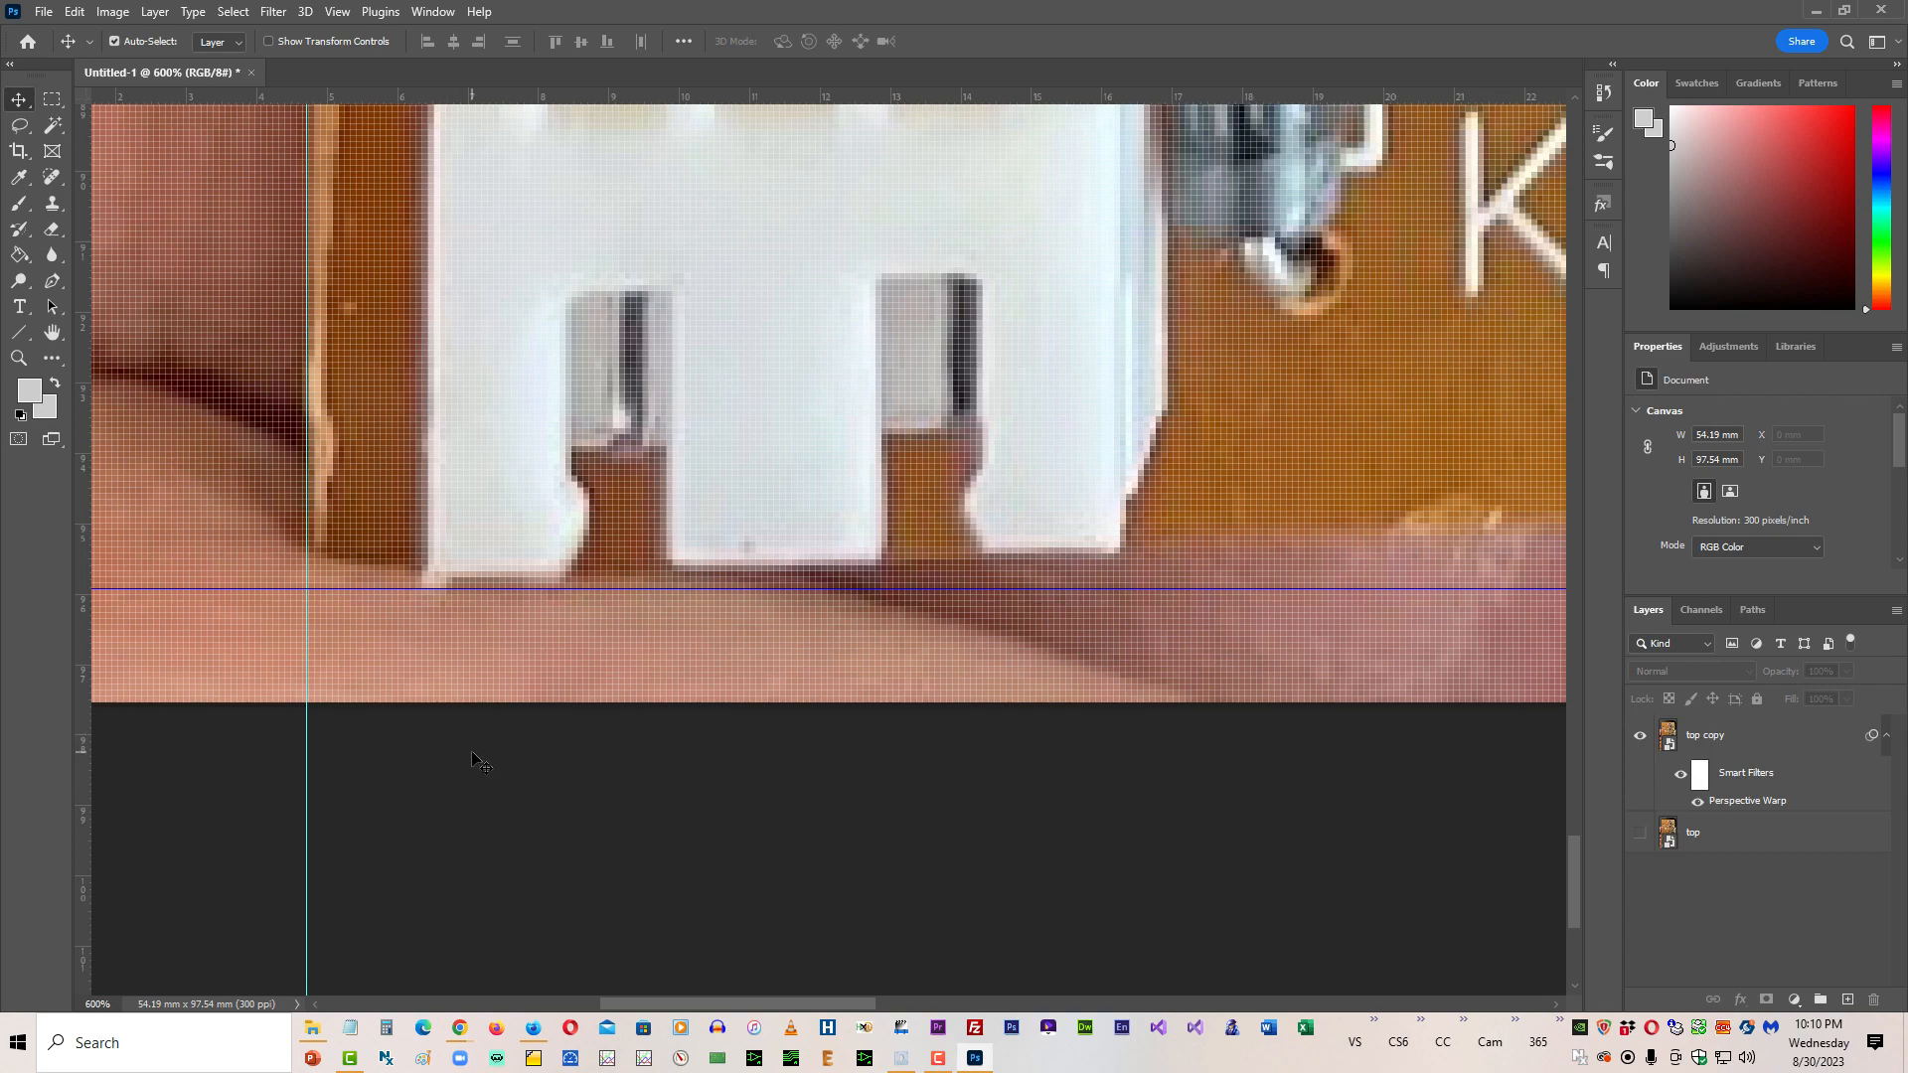
Step: Reopen the Perspective Warp smart filter on the top copy layer for editing
key(ctrl+minus)
key(ctrl+minus)
key(ctrl+minus)
key(ctrl+minus)
key(ctrl+minus)
key(ctrl+minus)
key(ctrl+minus)
key(ctrl+minus)
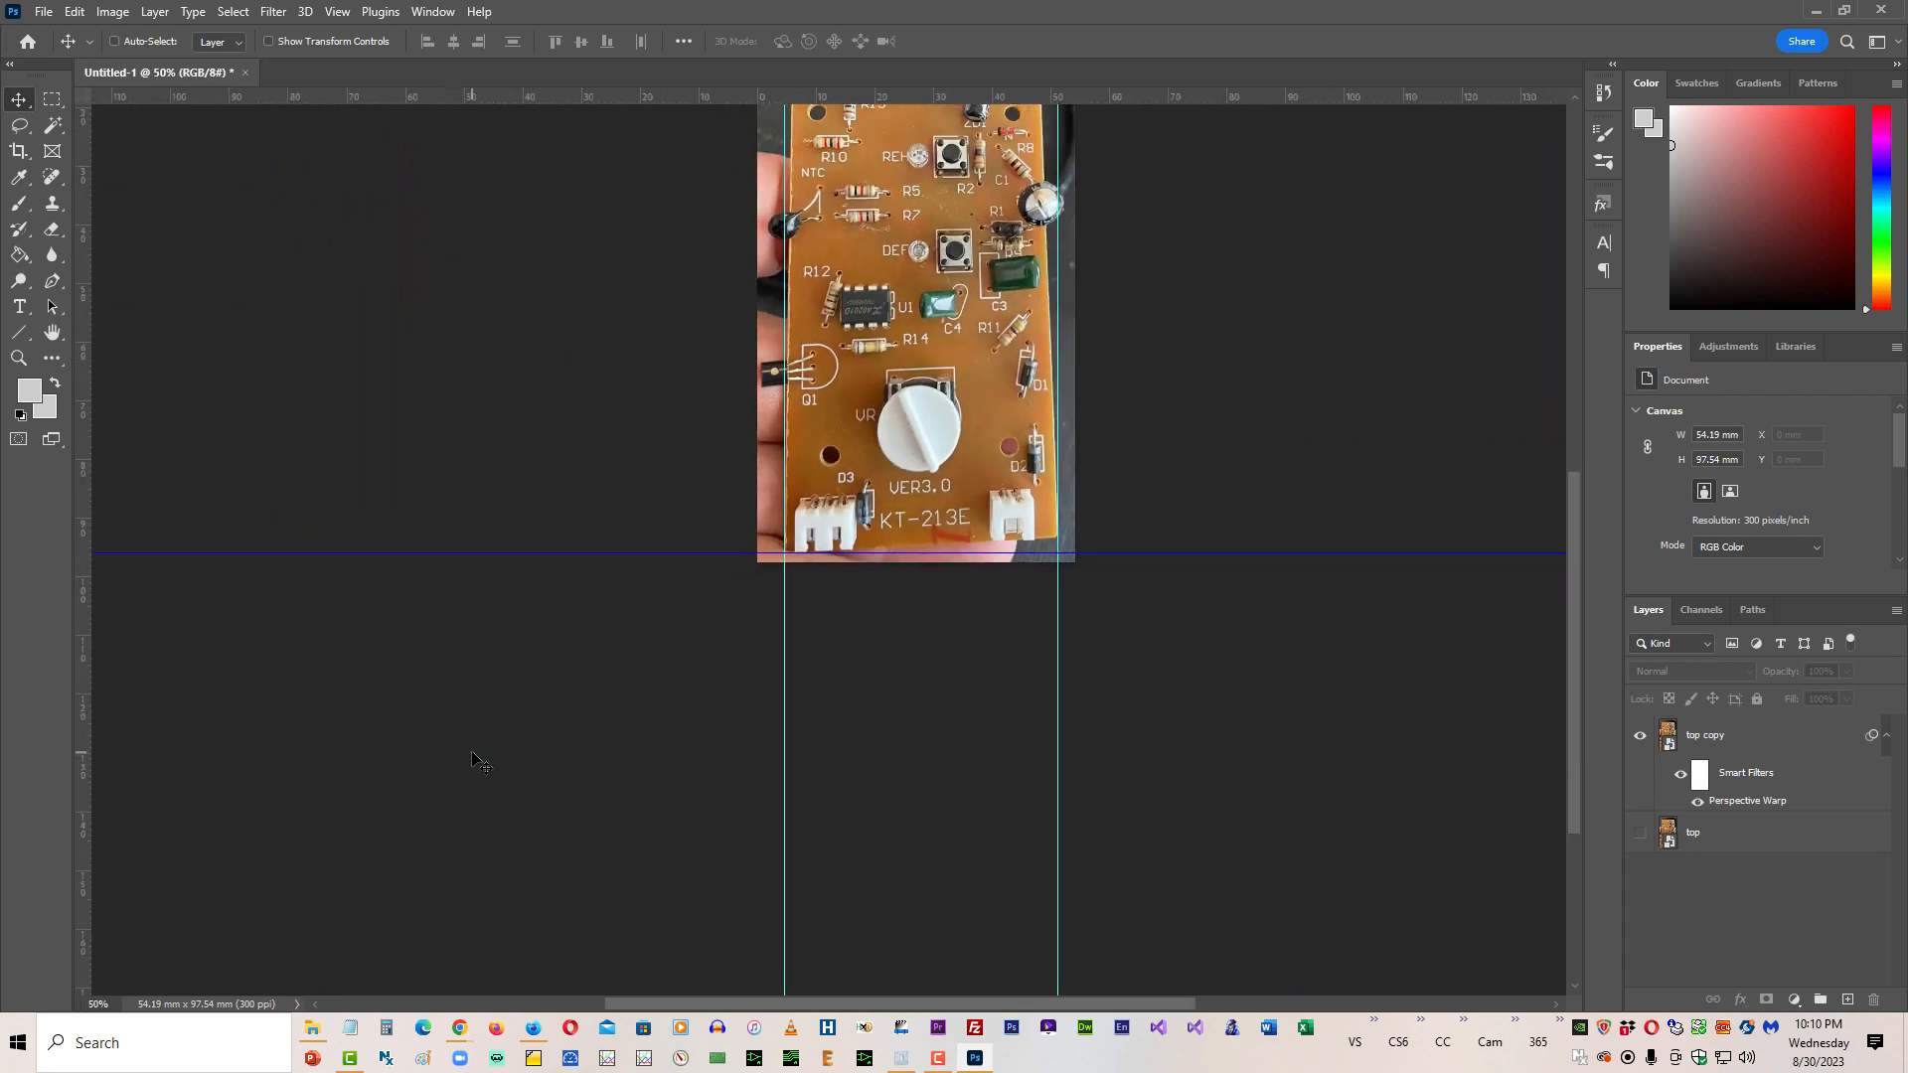
key(ctrl+minus)
key(ctrl+plus)
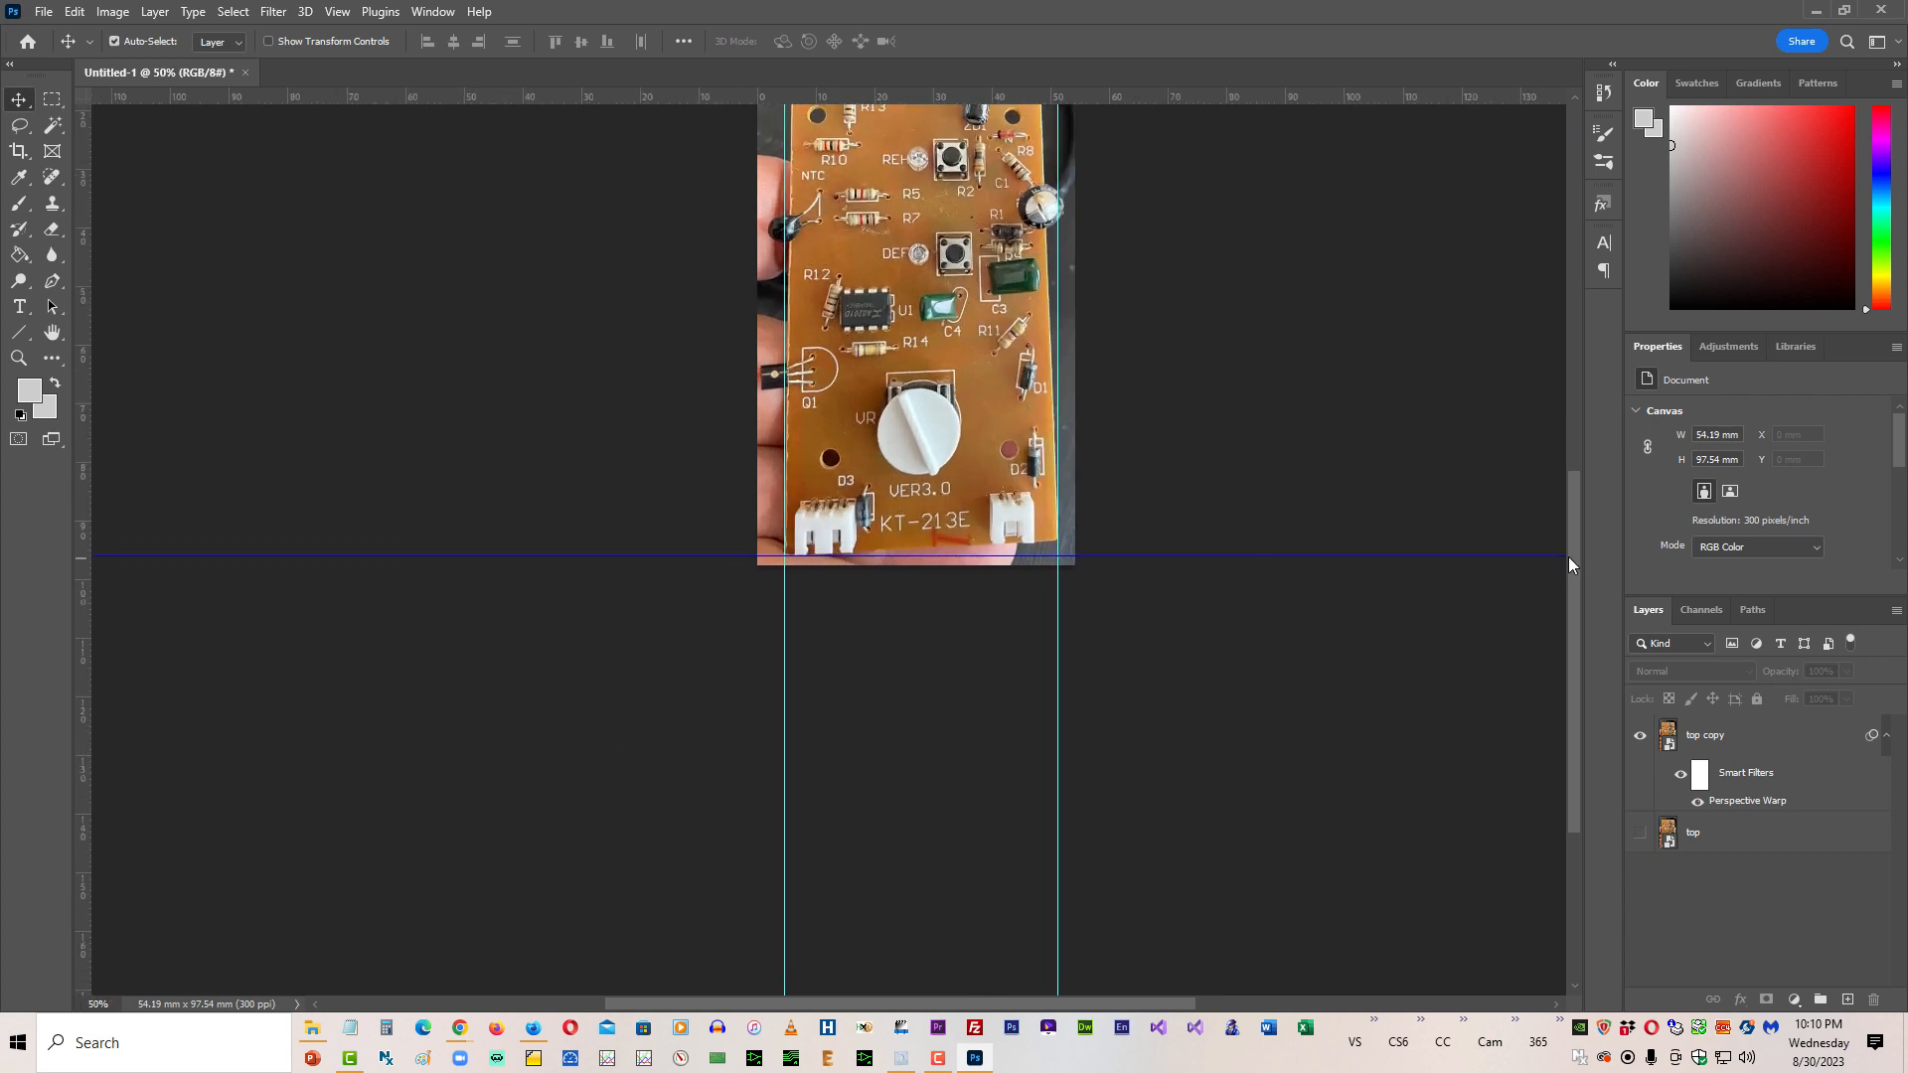
drag(1567, 560, 1577, 470)
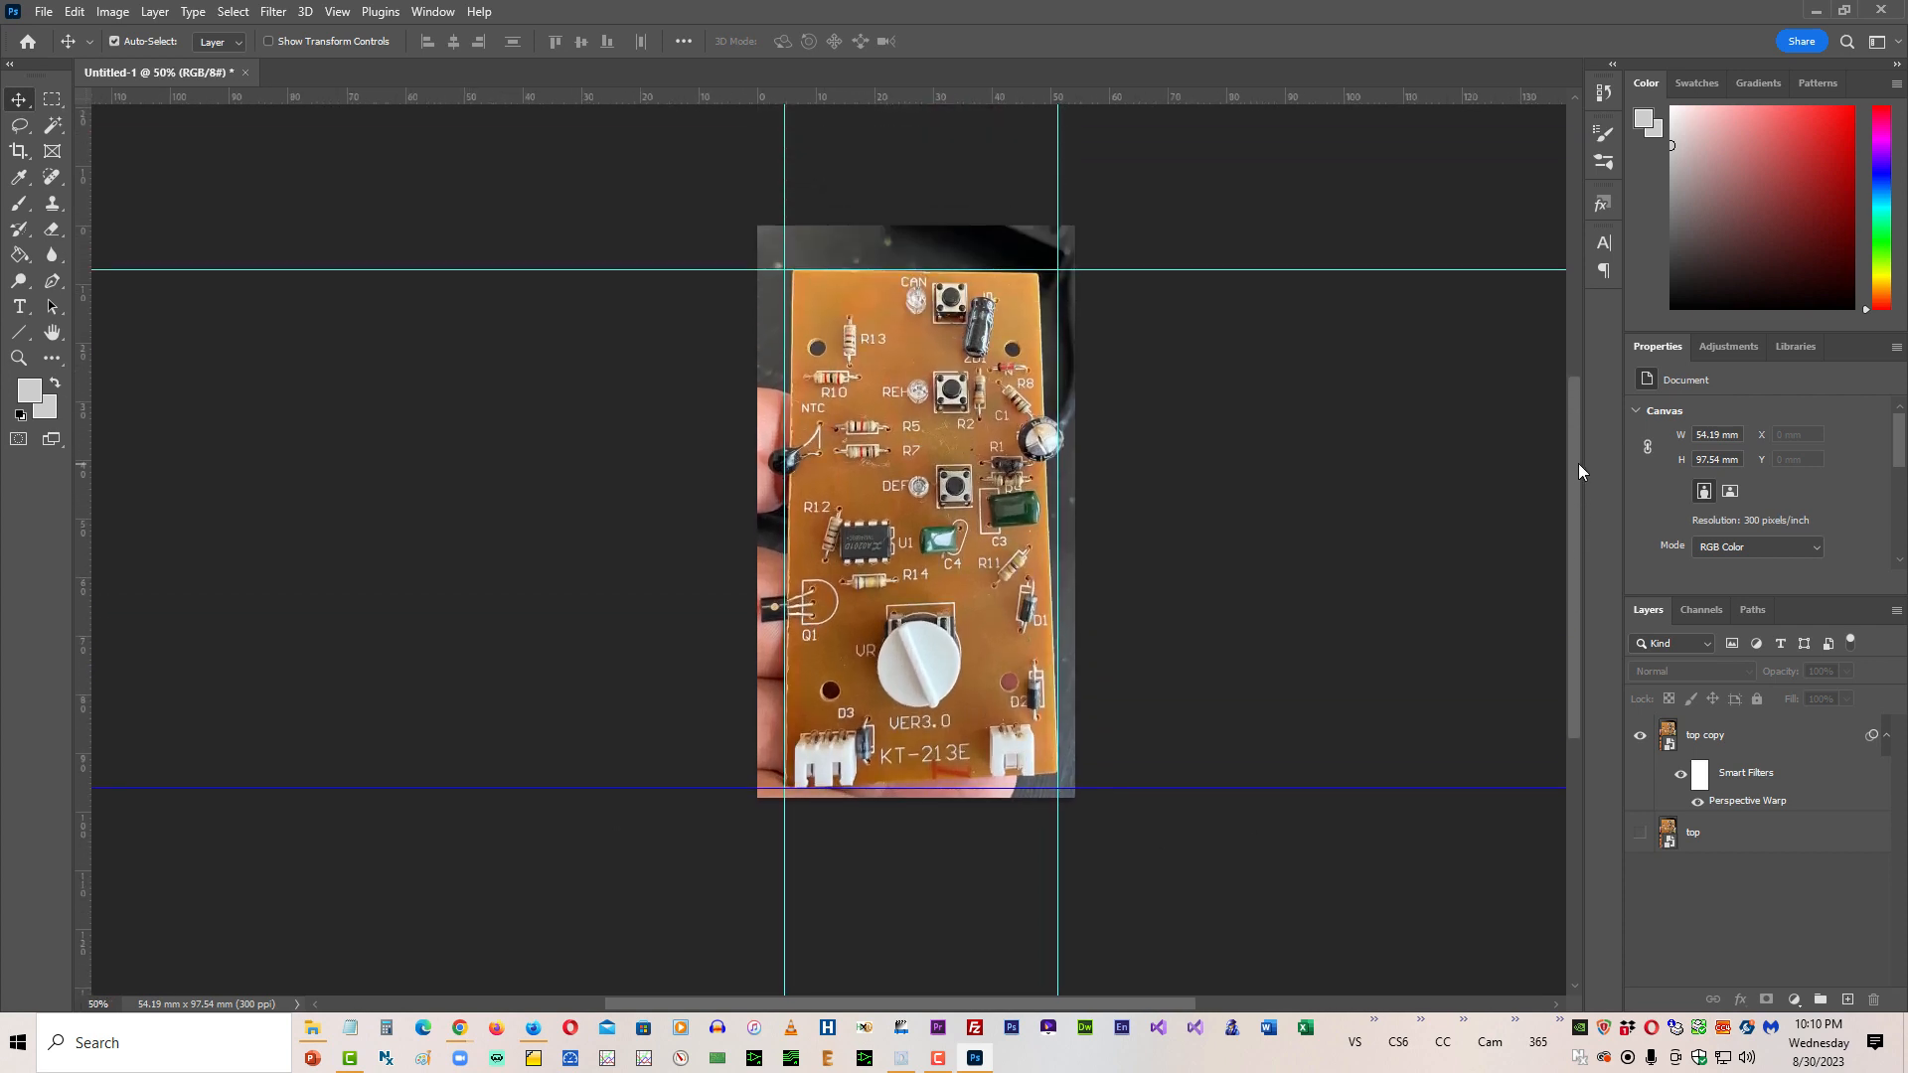
click(1764, 804)
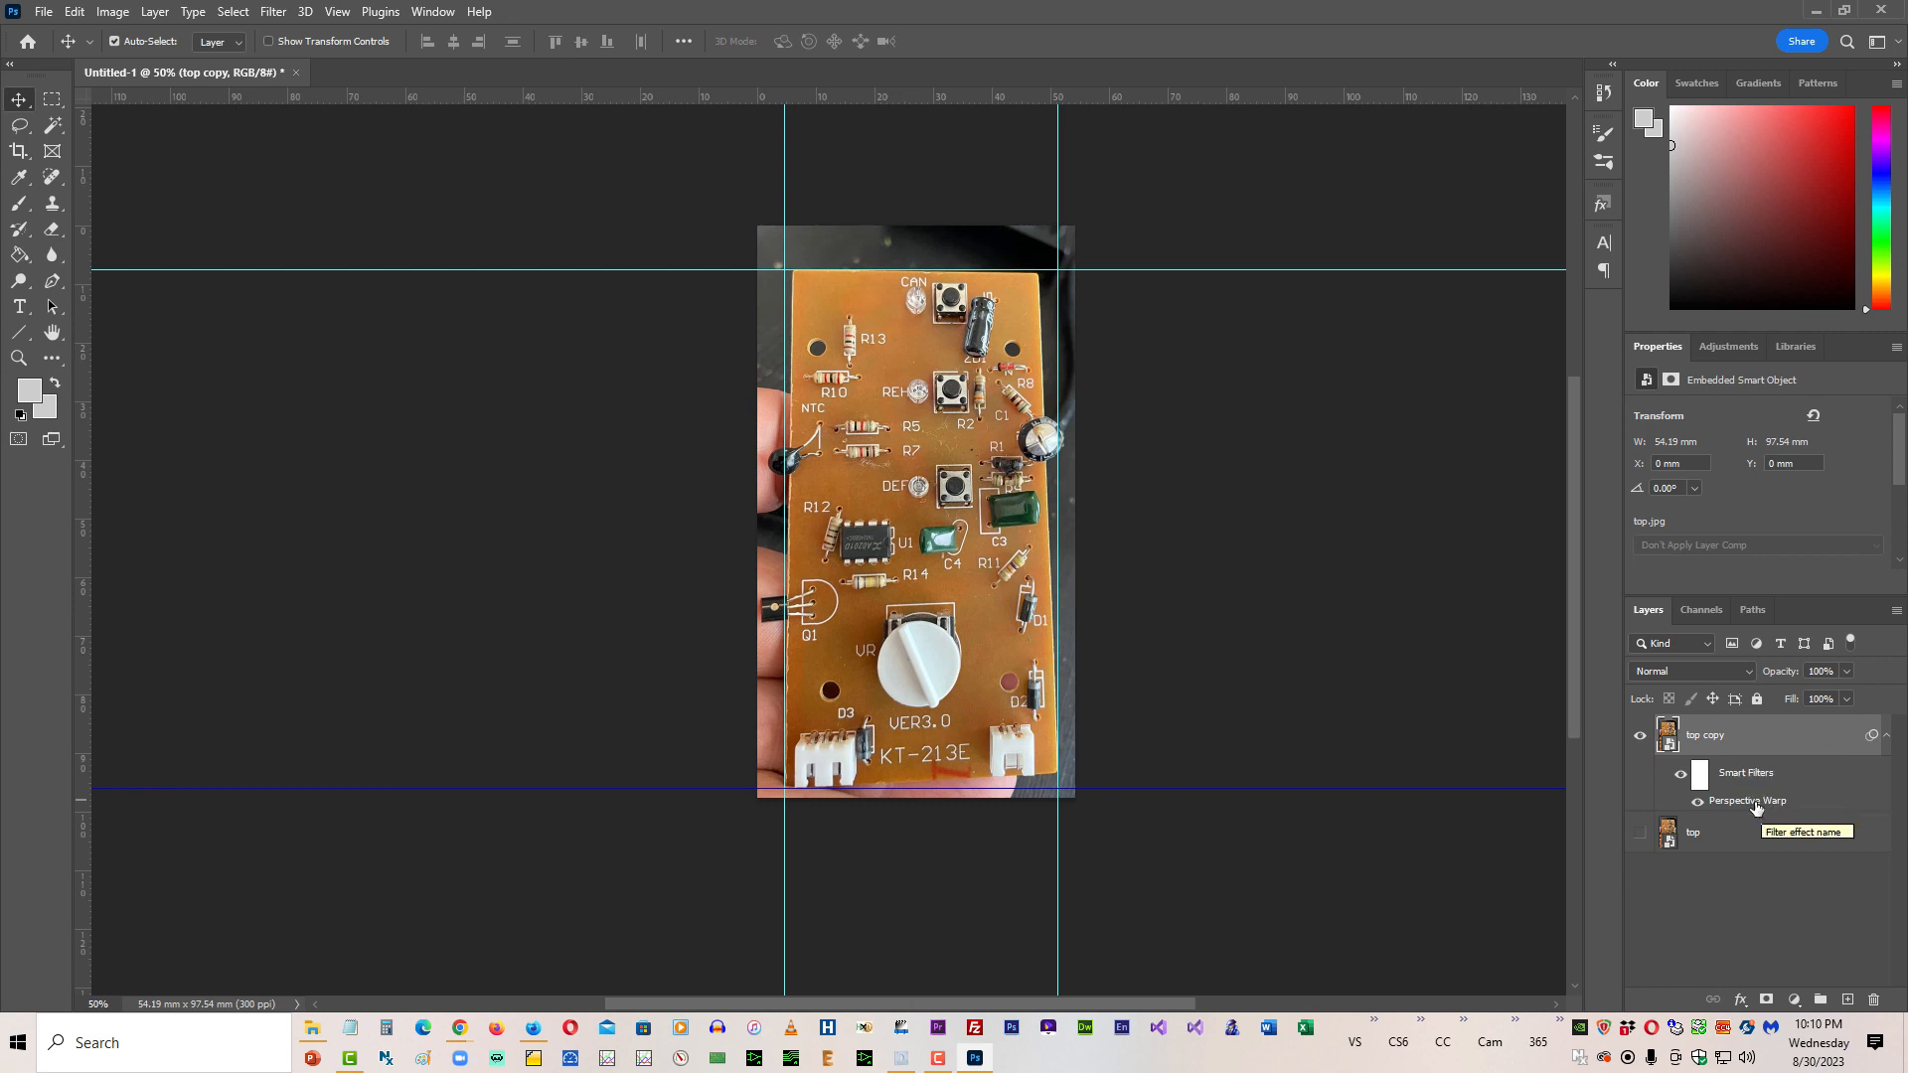
double_click(1747, 801)
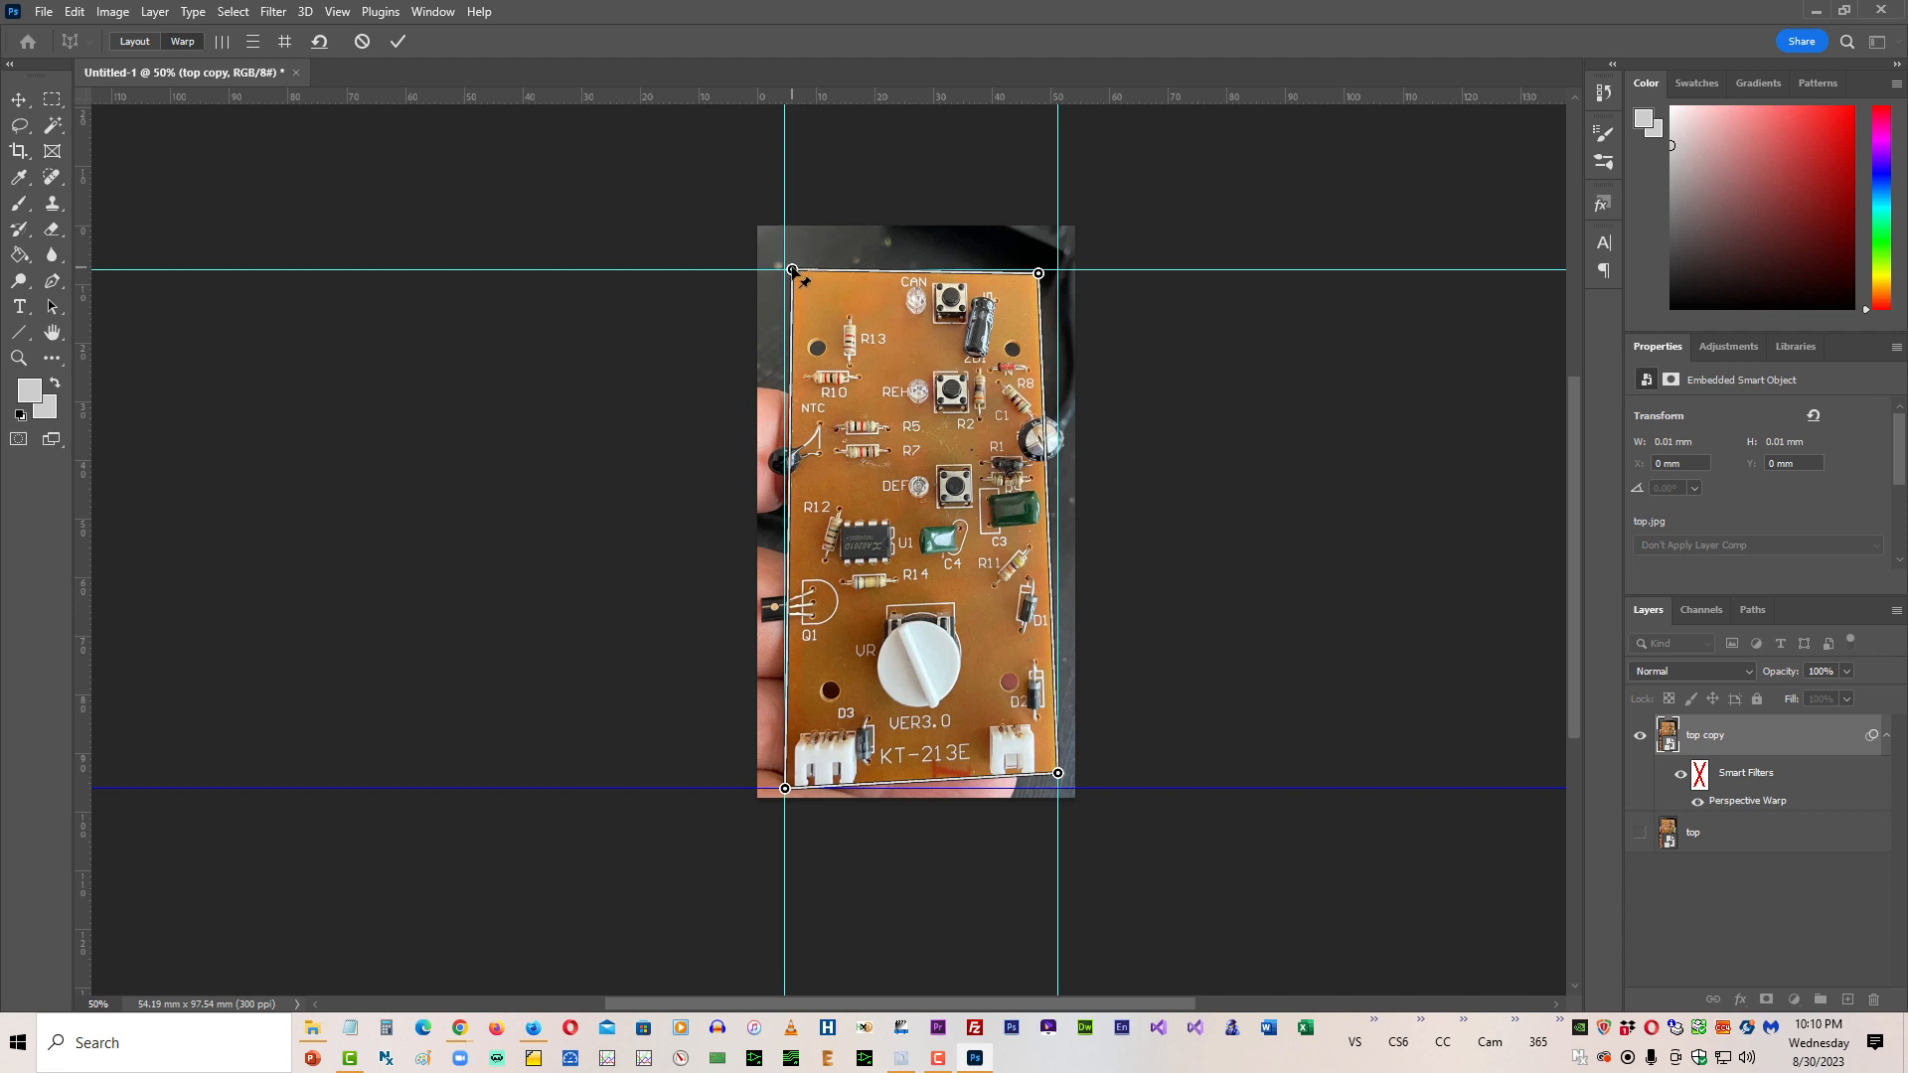
Step: Align the four corners of the warp quad with the guide intersections so the board fits the rectangle, and apply the warp
drag(791, 270, 785, 269)
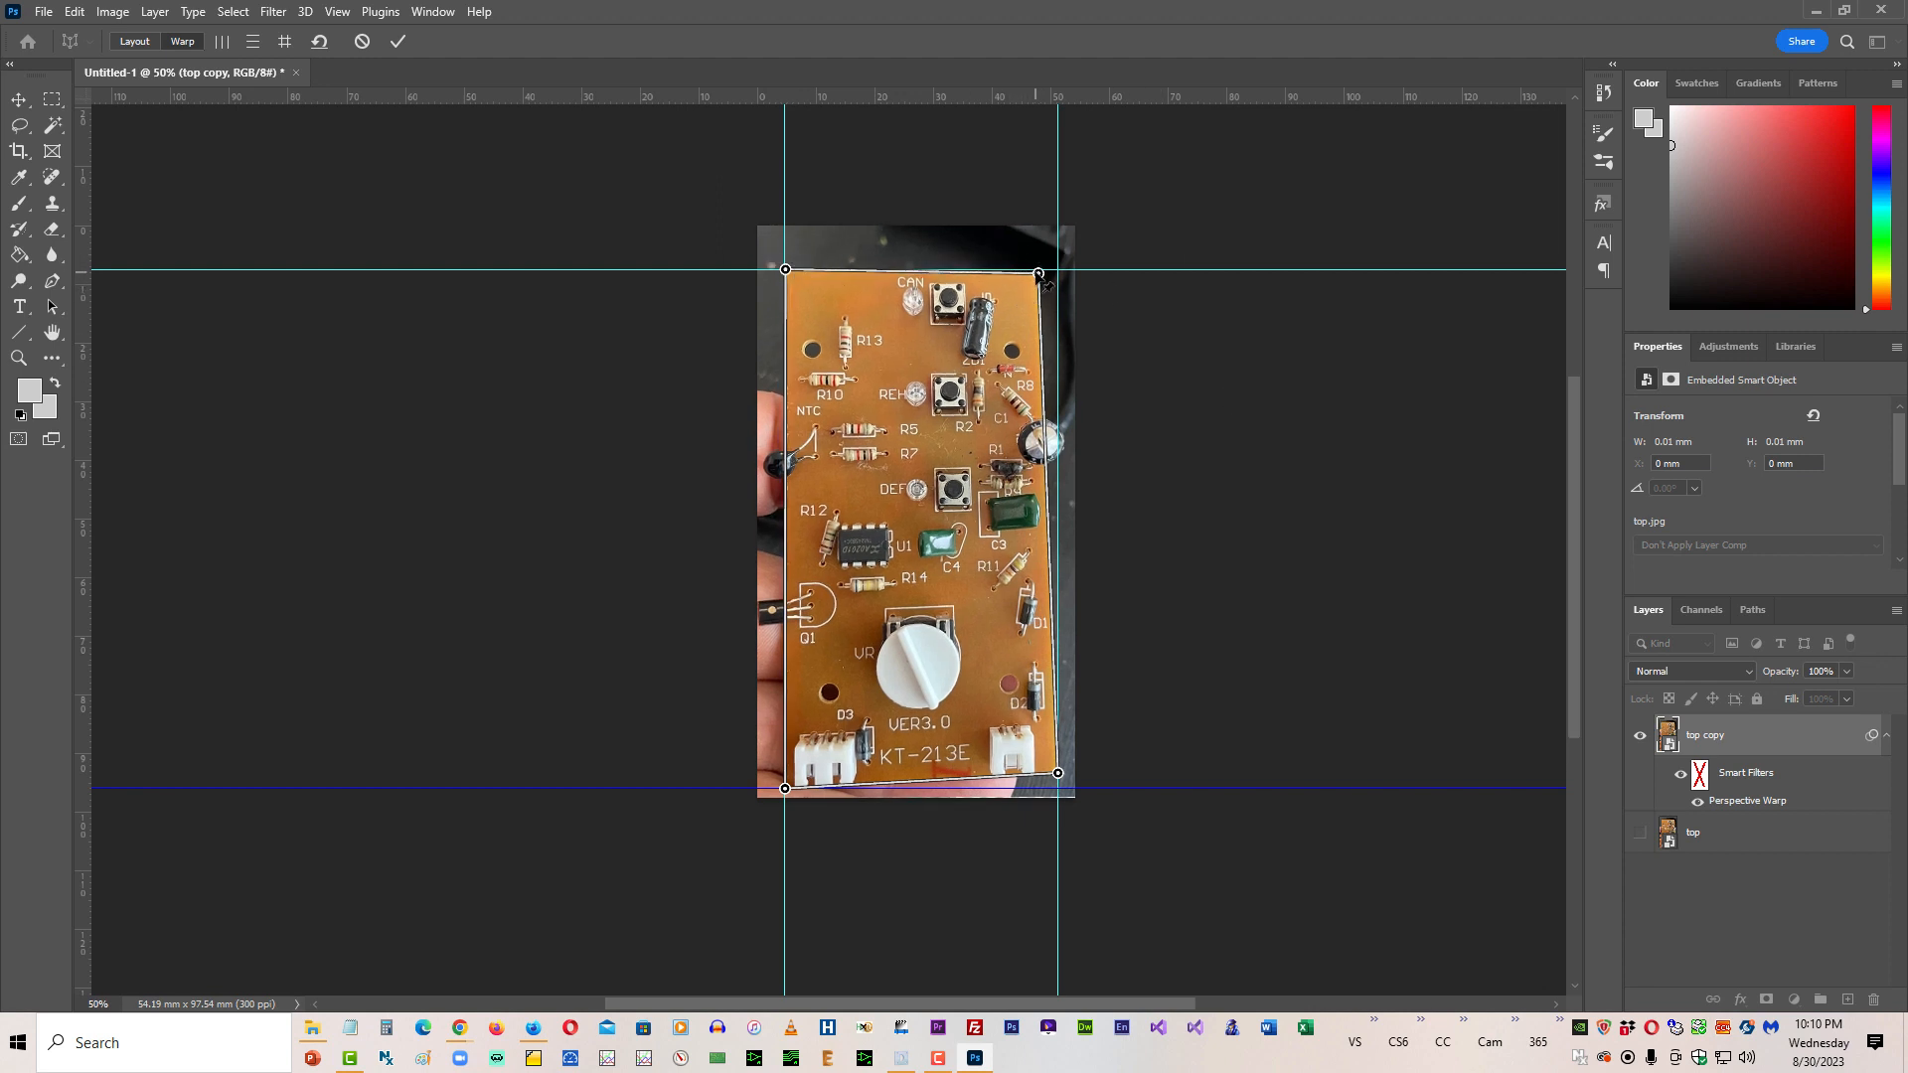
drag(1038, 273, 1056, 269)
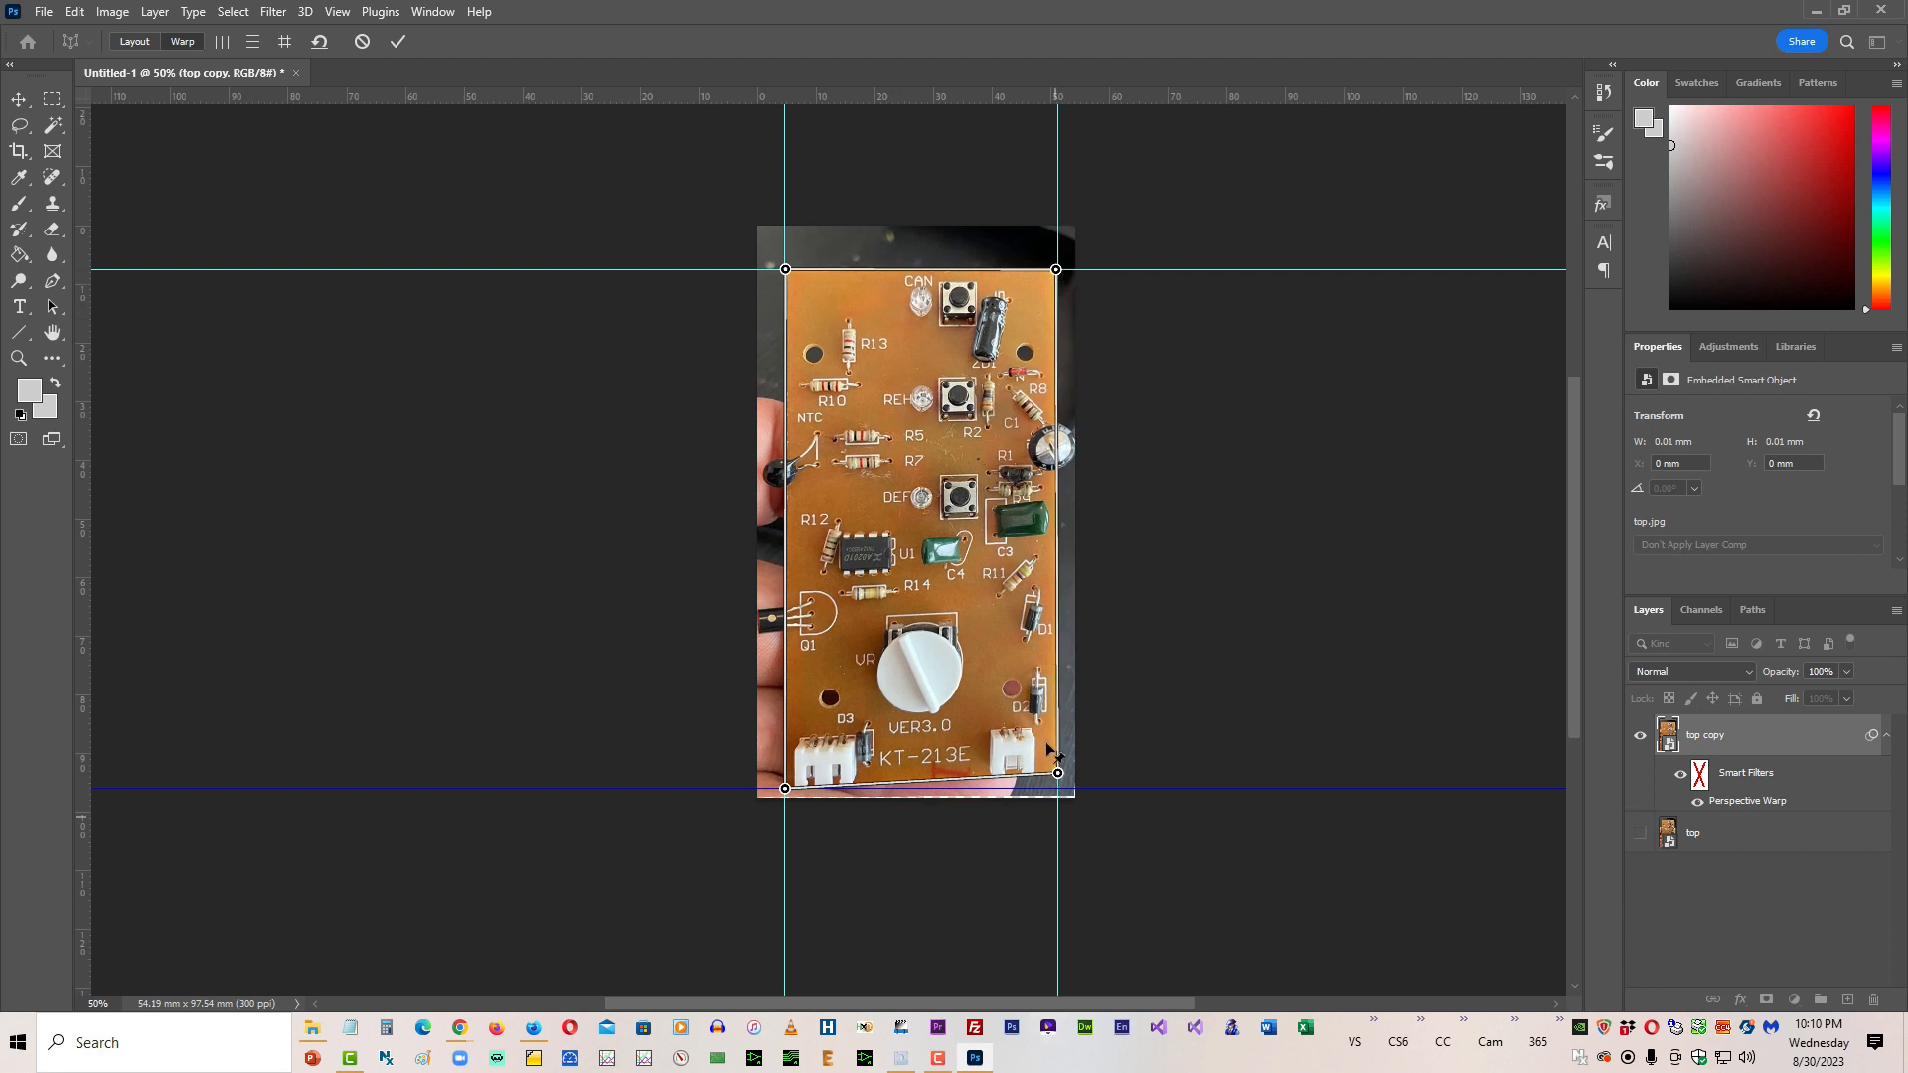
drag(1061, 777, 1062, 790)
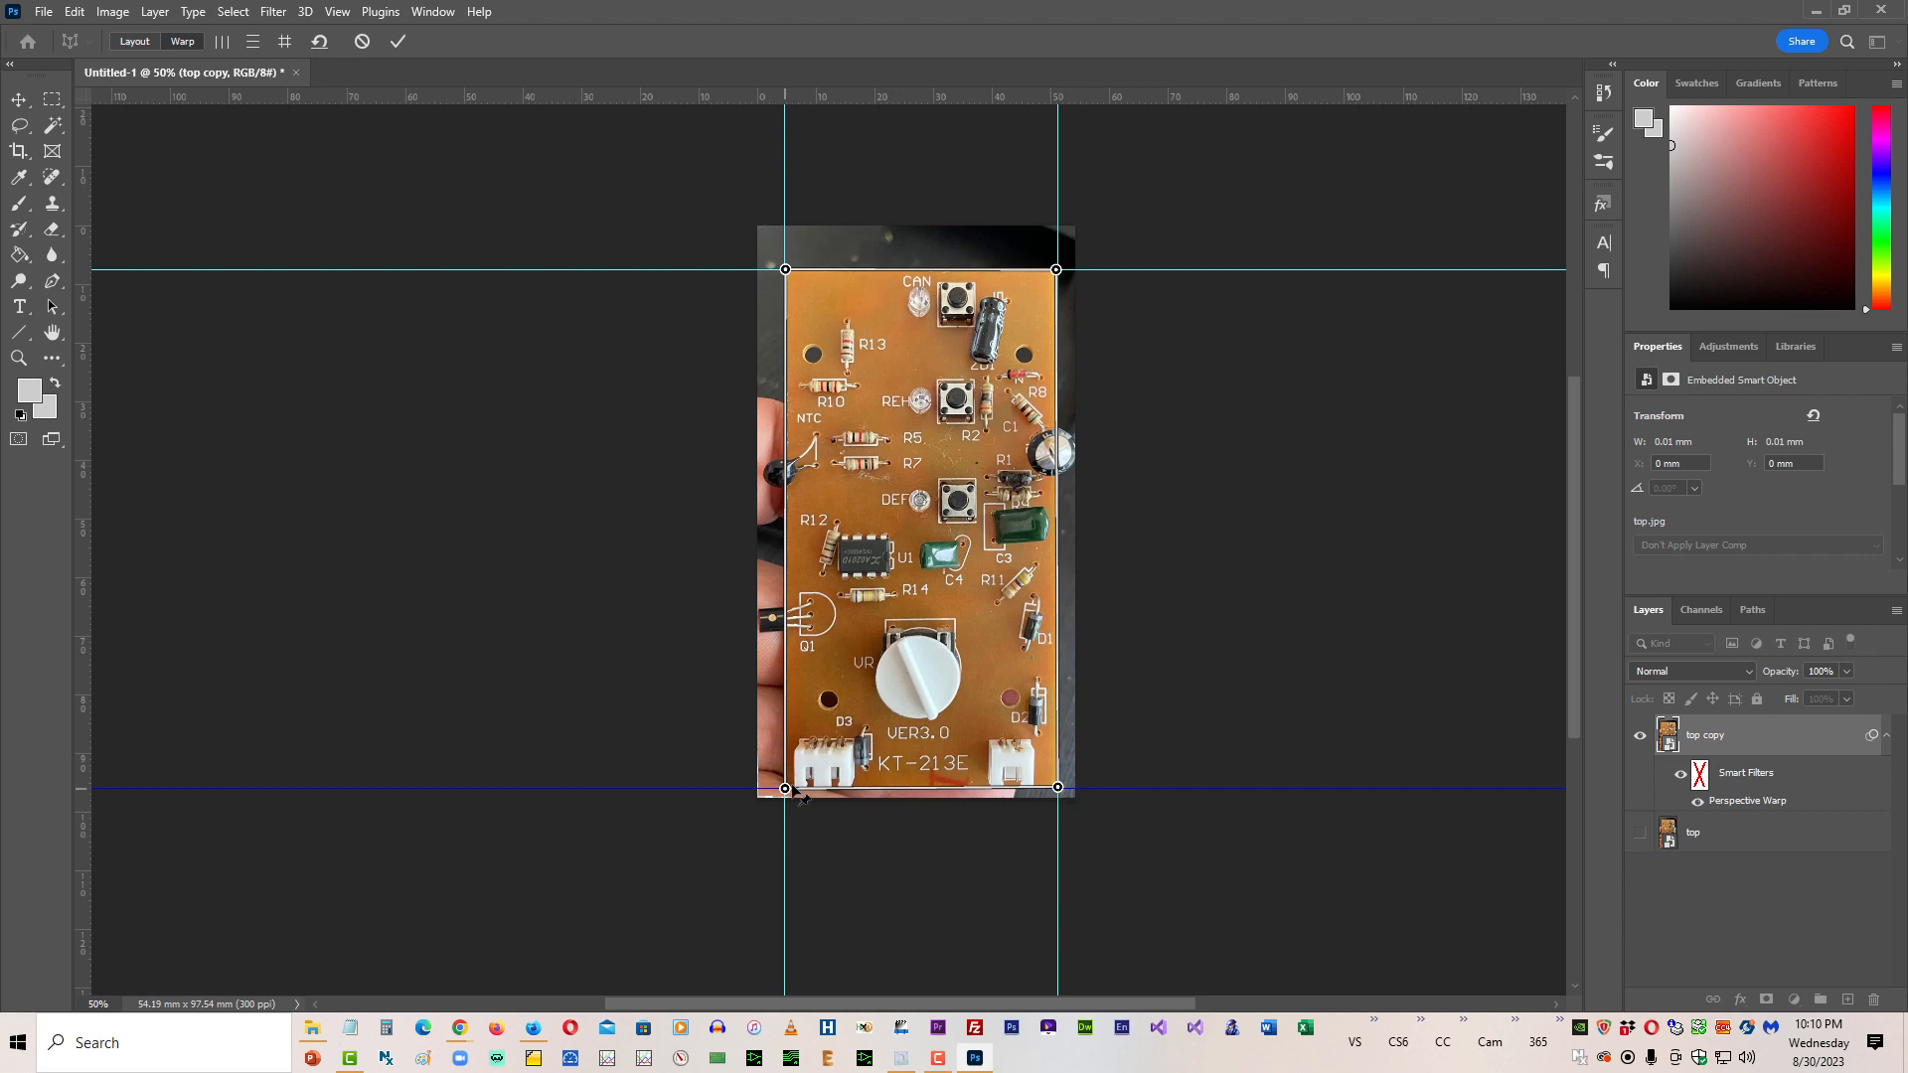
drag(786, 788, 790, 792)
click(398, 42)
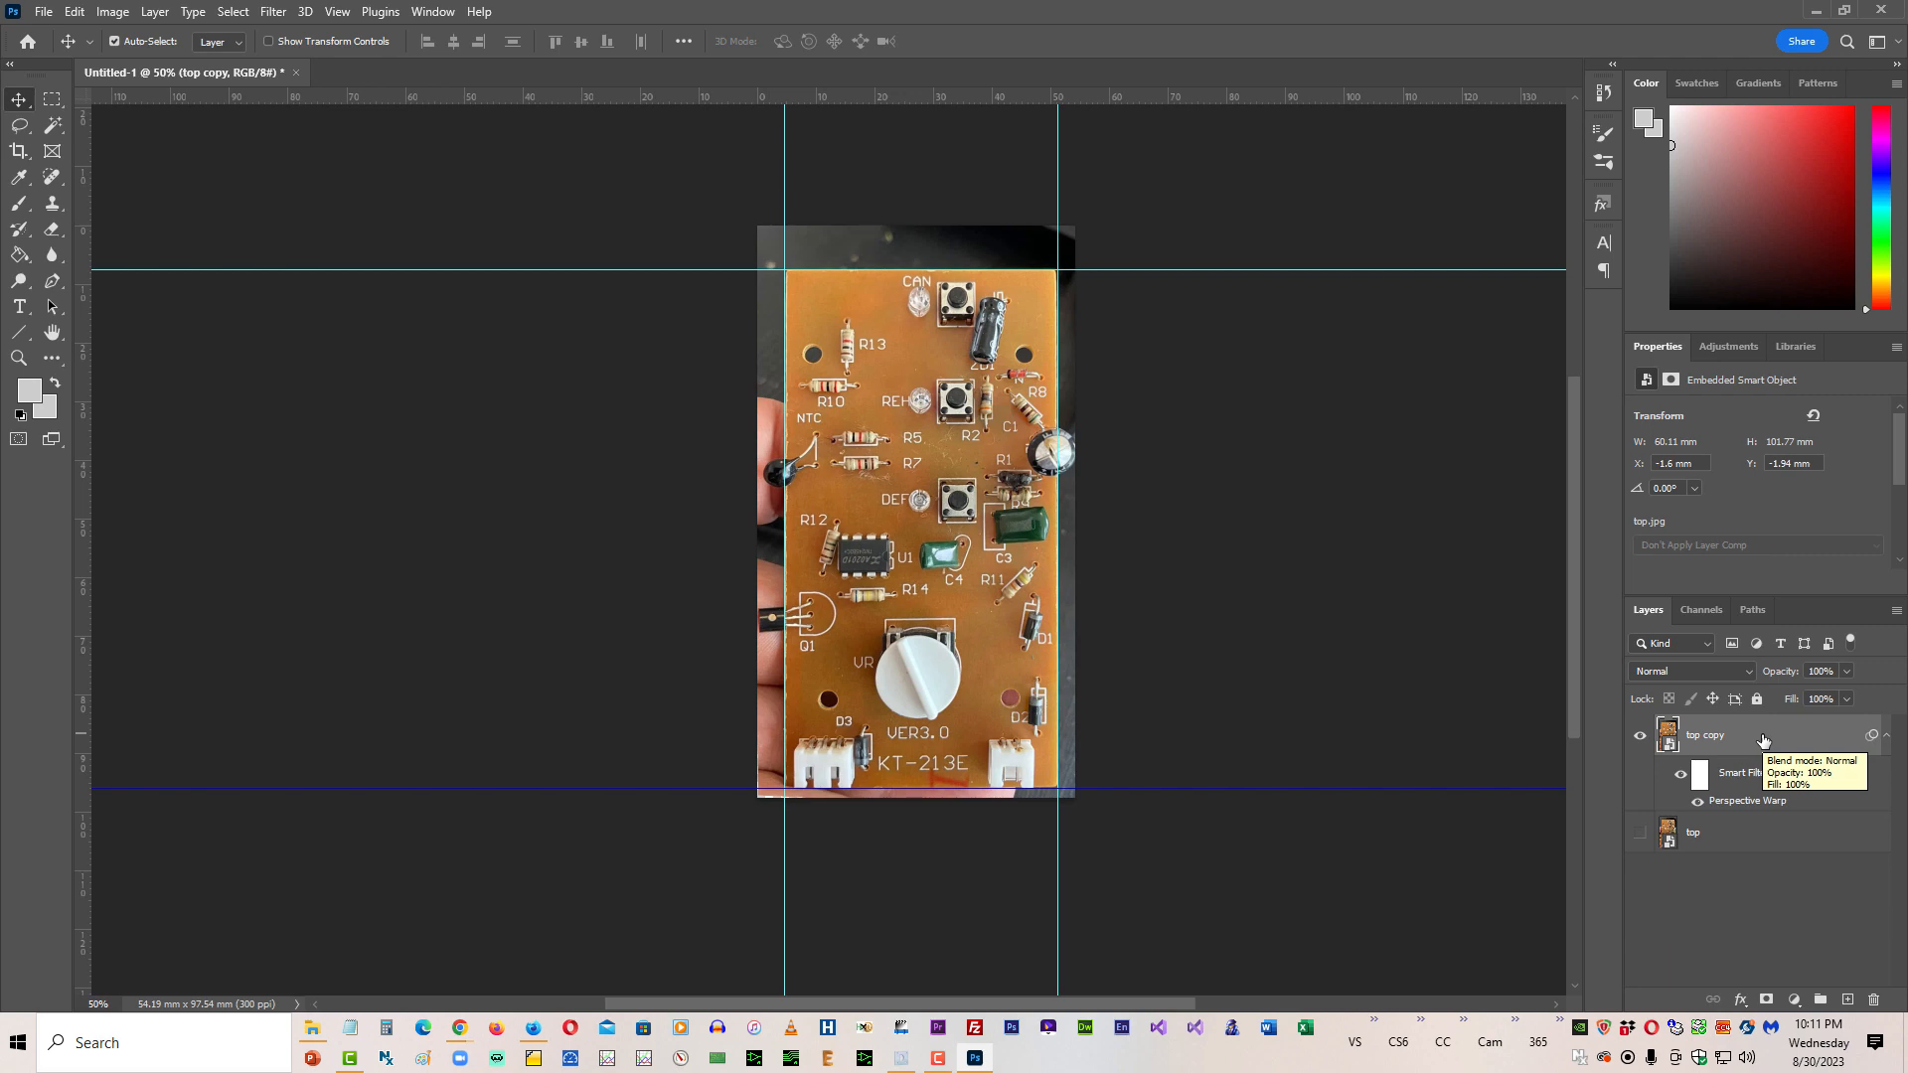
Step: Place bottom flipped horiz.jpg from the Downloads folder into the document as a new layer above top copy
key(alt+Tab)
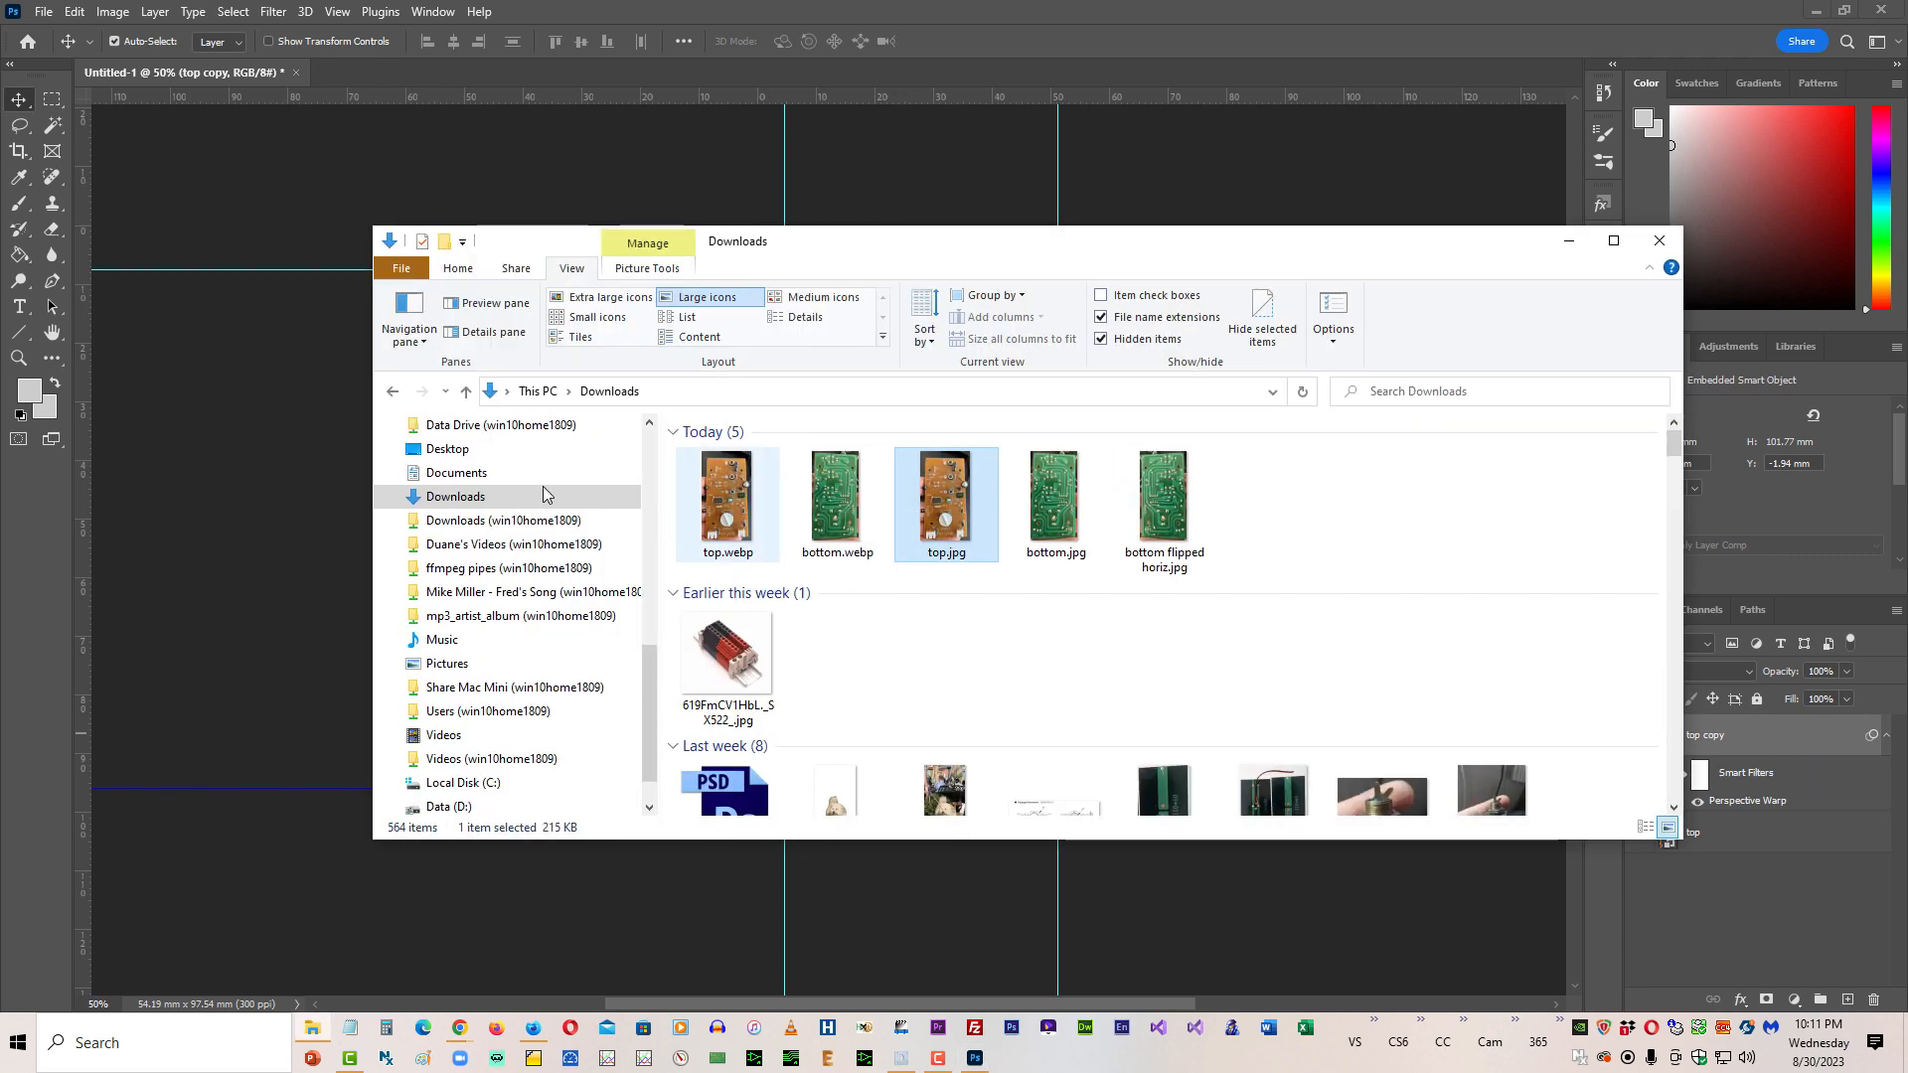
drag(839, 257, 1039, 279)
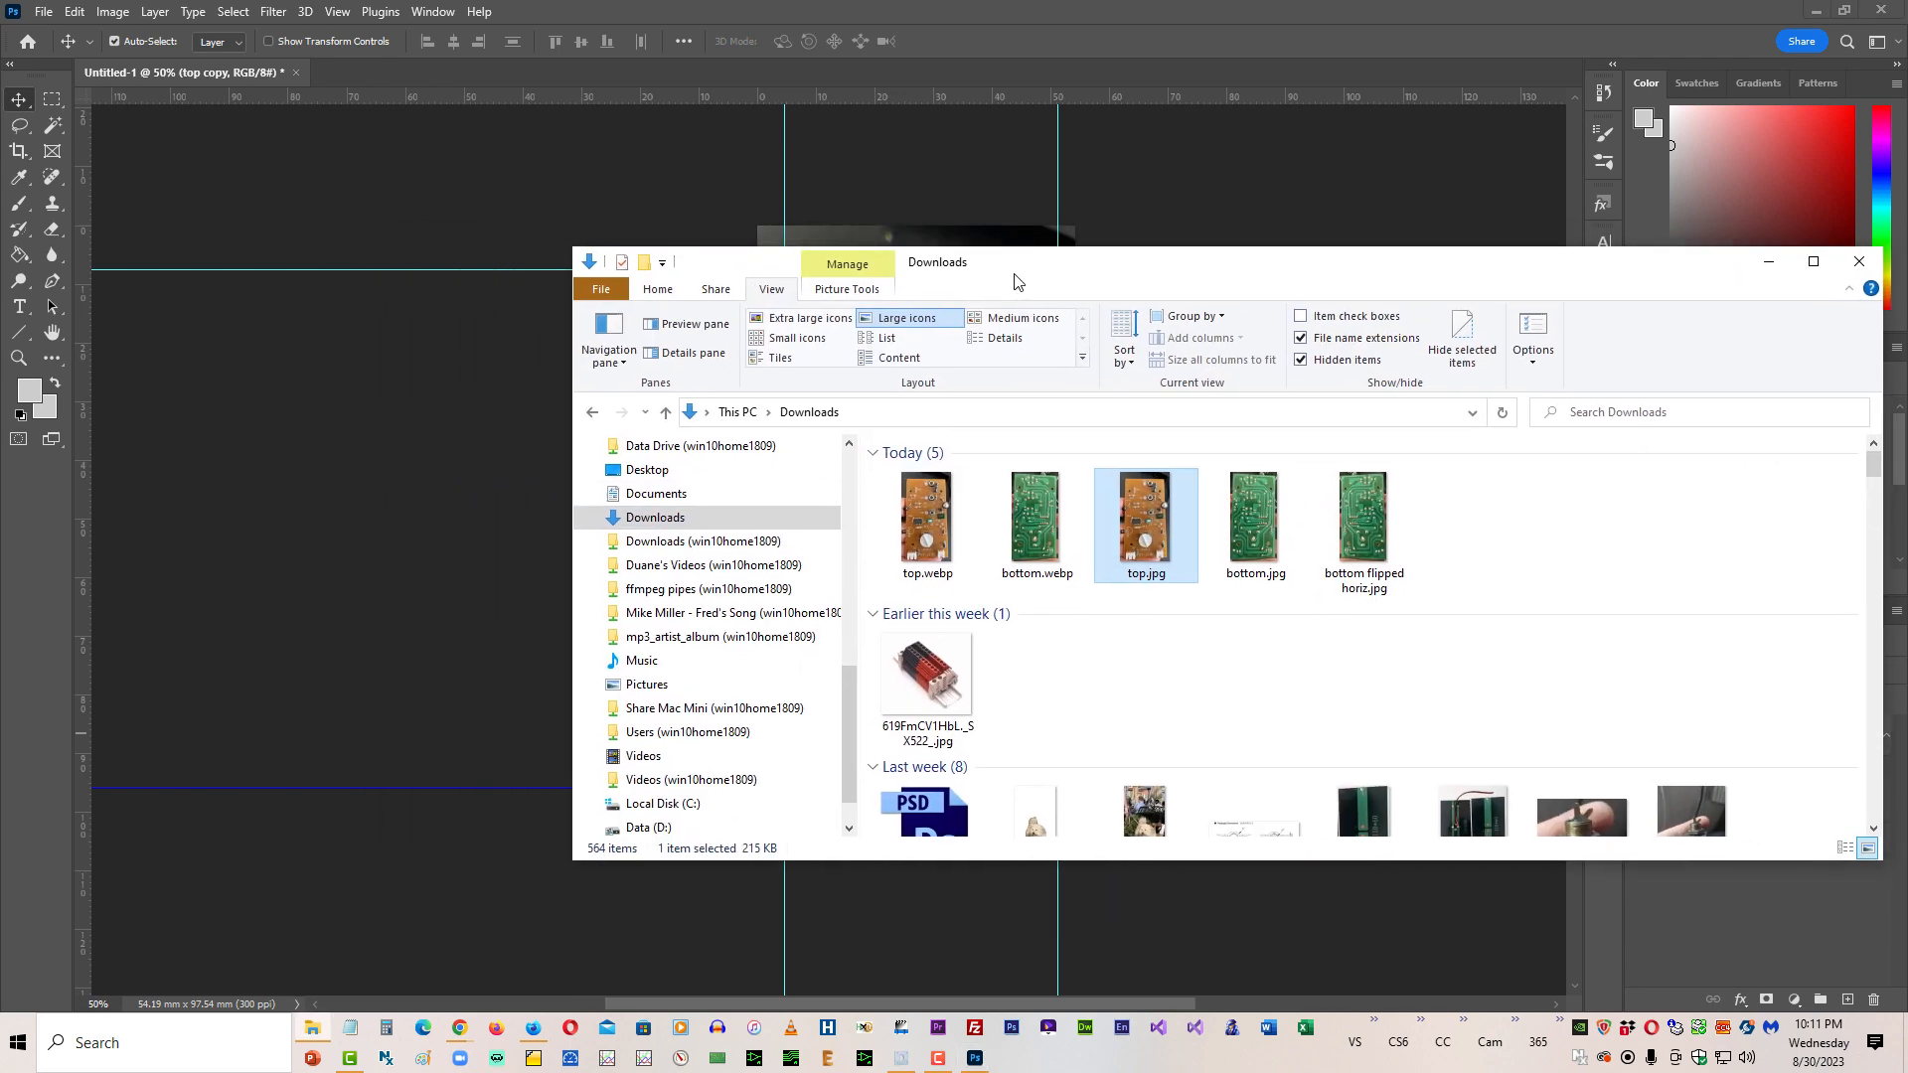
click(1362, 521)
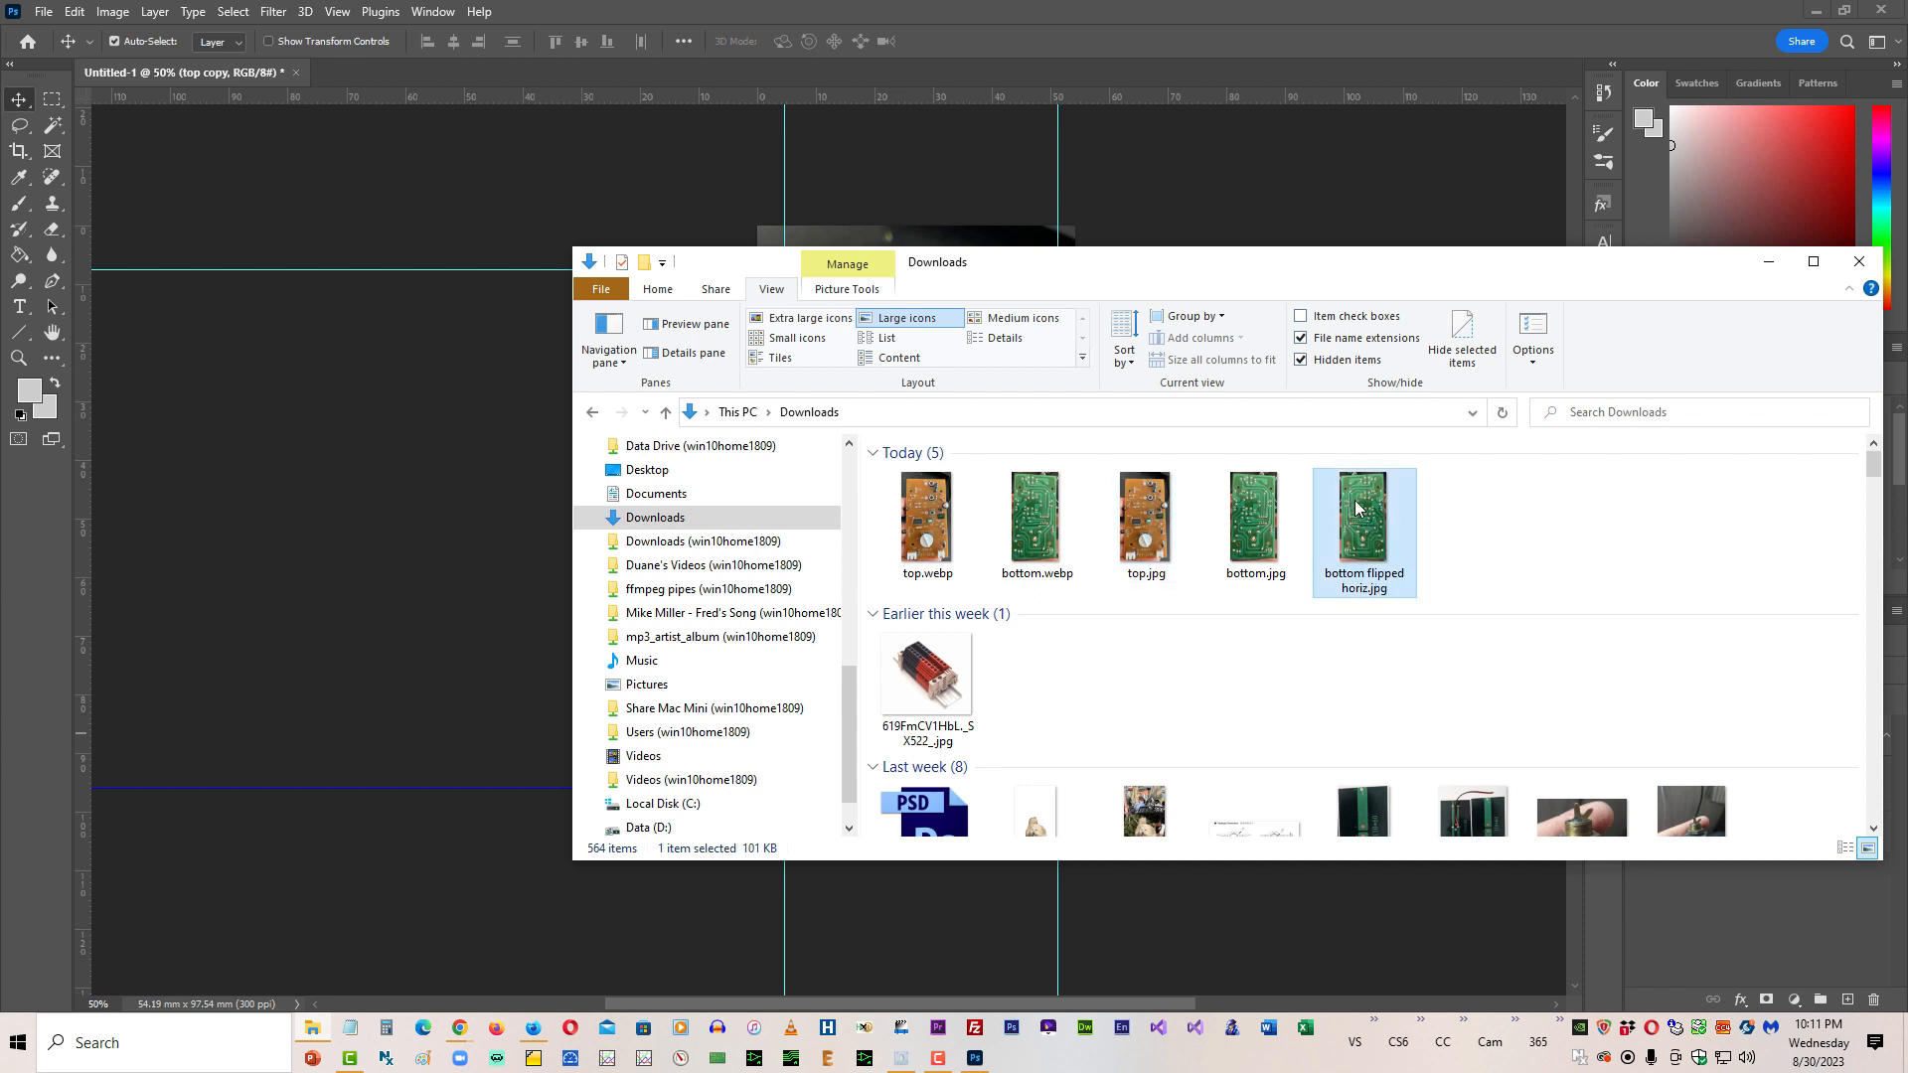
drag(1362, 521, 452, 231)
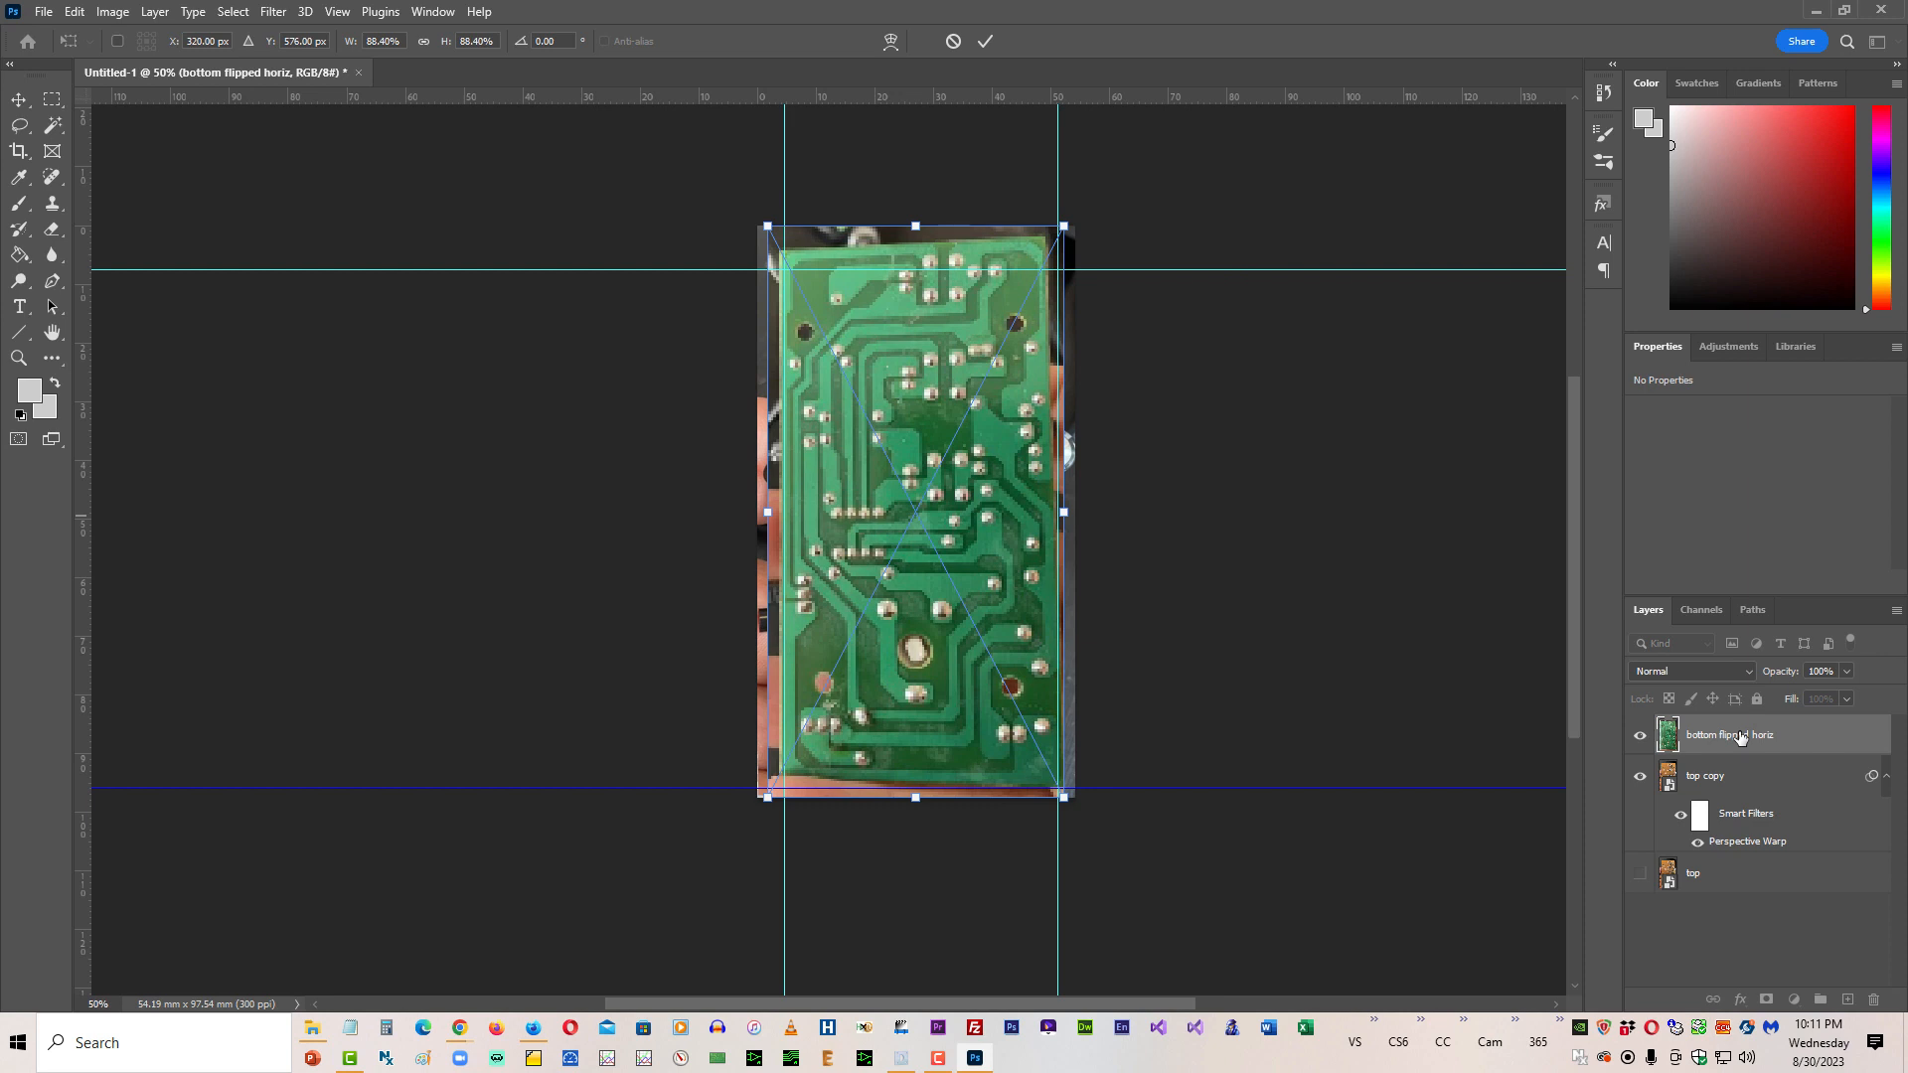
key(Return)
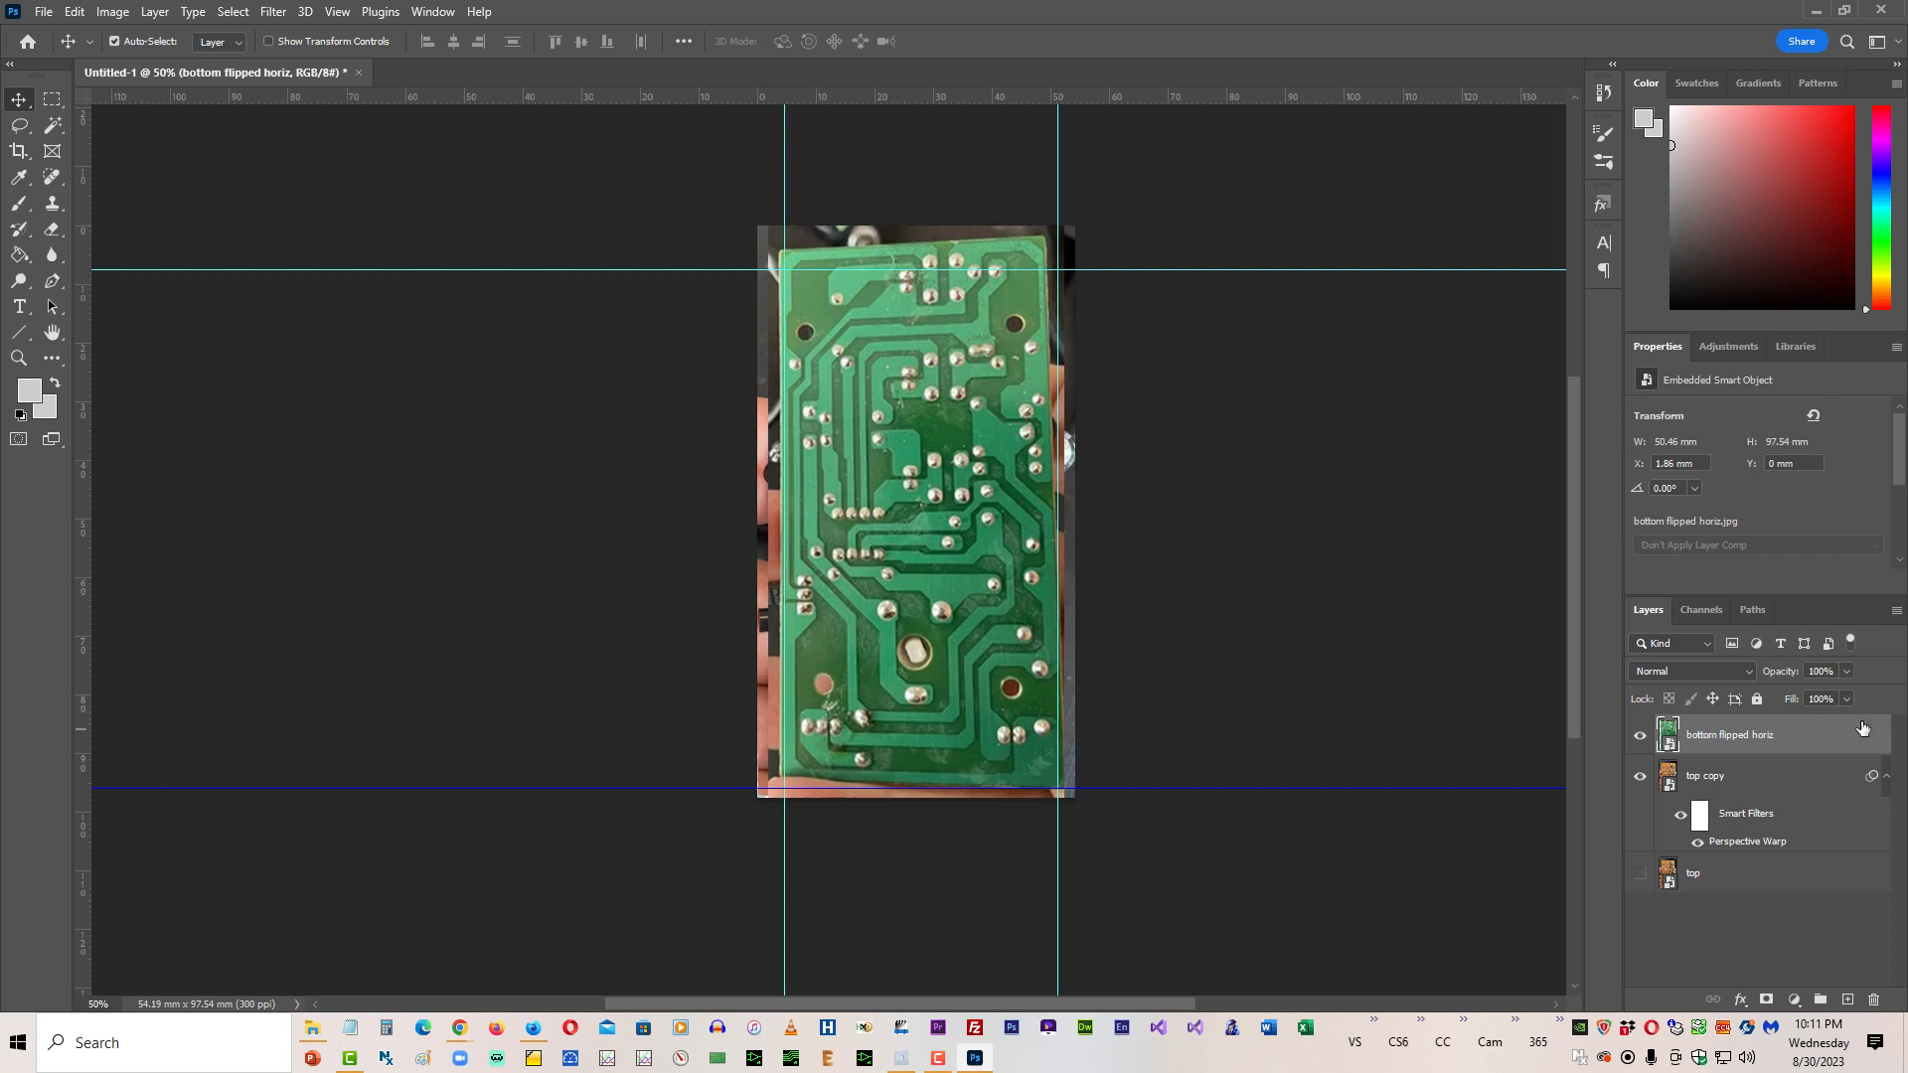
Step: Start Perspective Warp on the bottom flipped horiz layer and lay out a quad with its corners roughly on the board's four corners
click(75, 12)
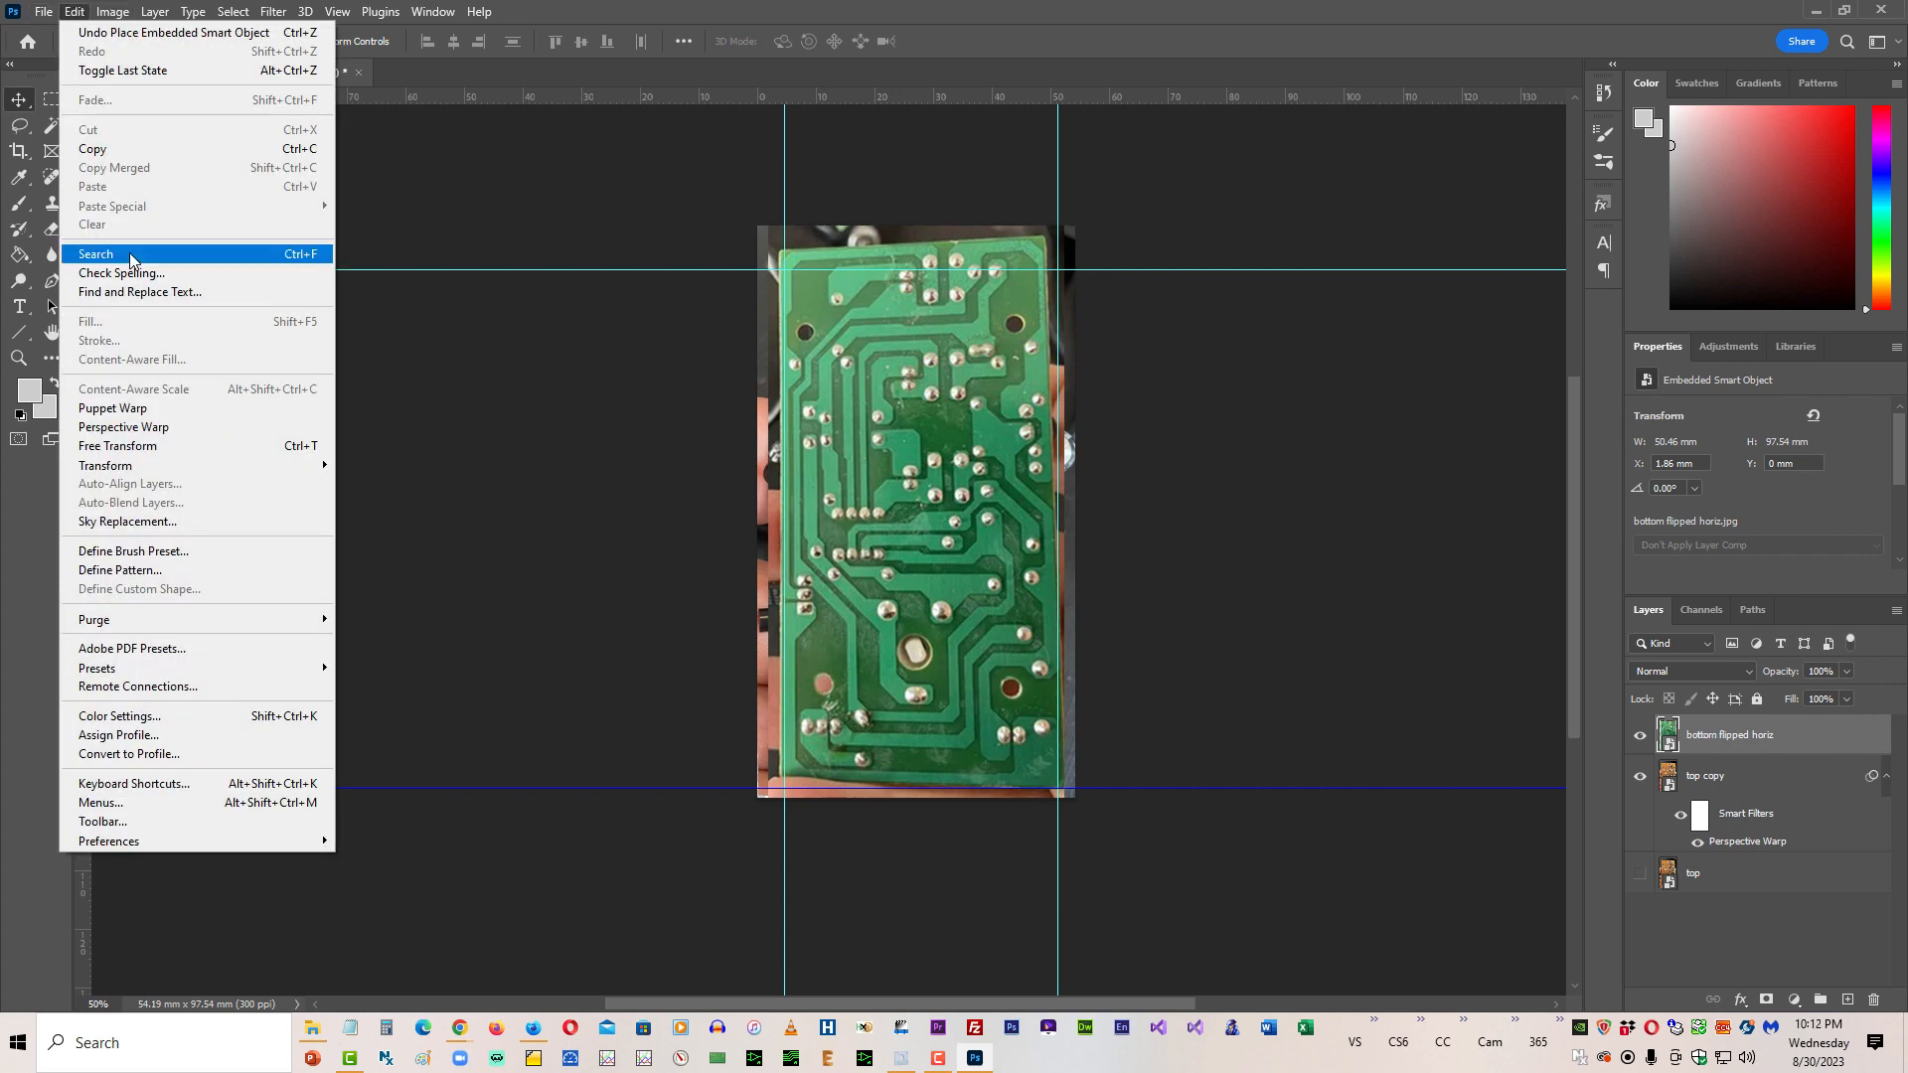
click(98, 433)
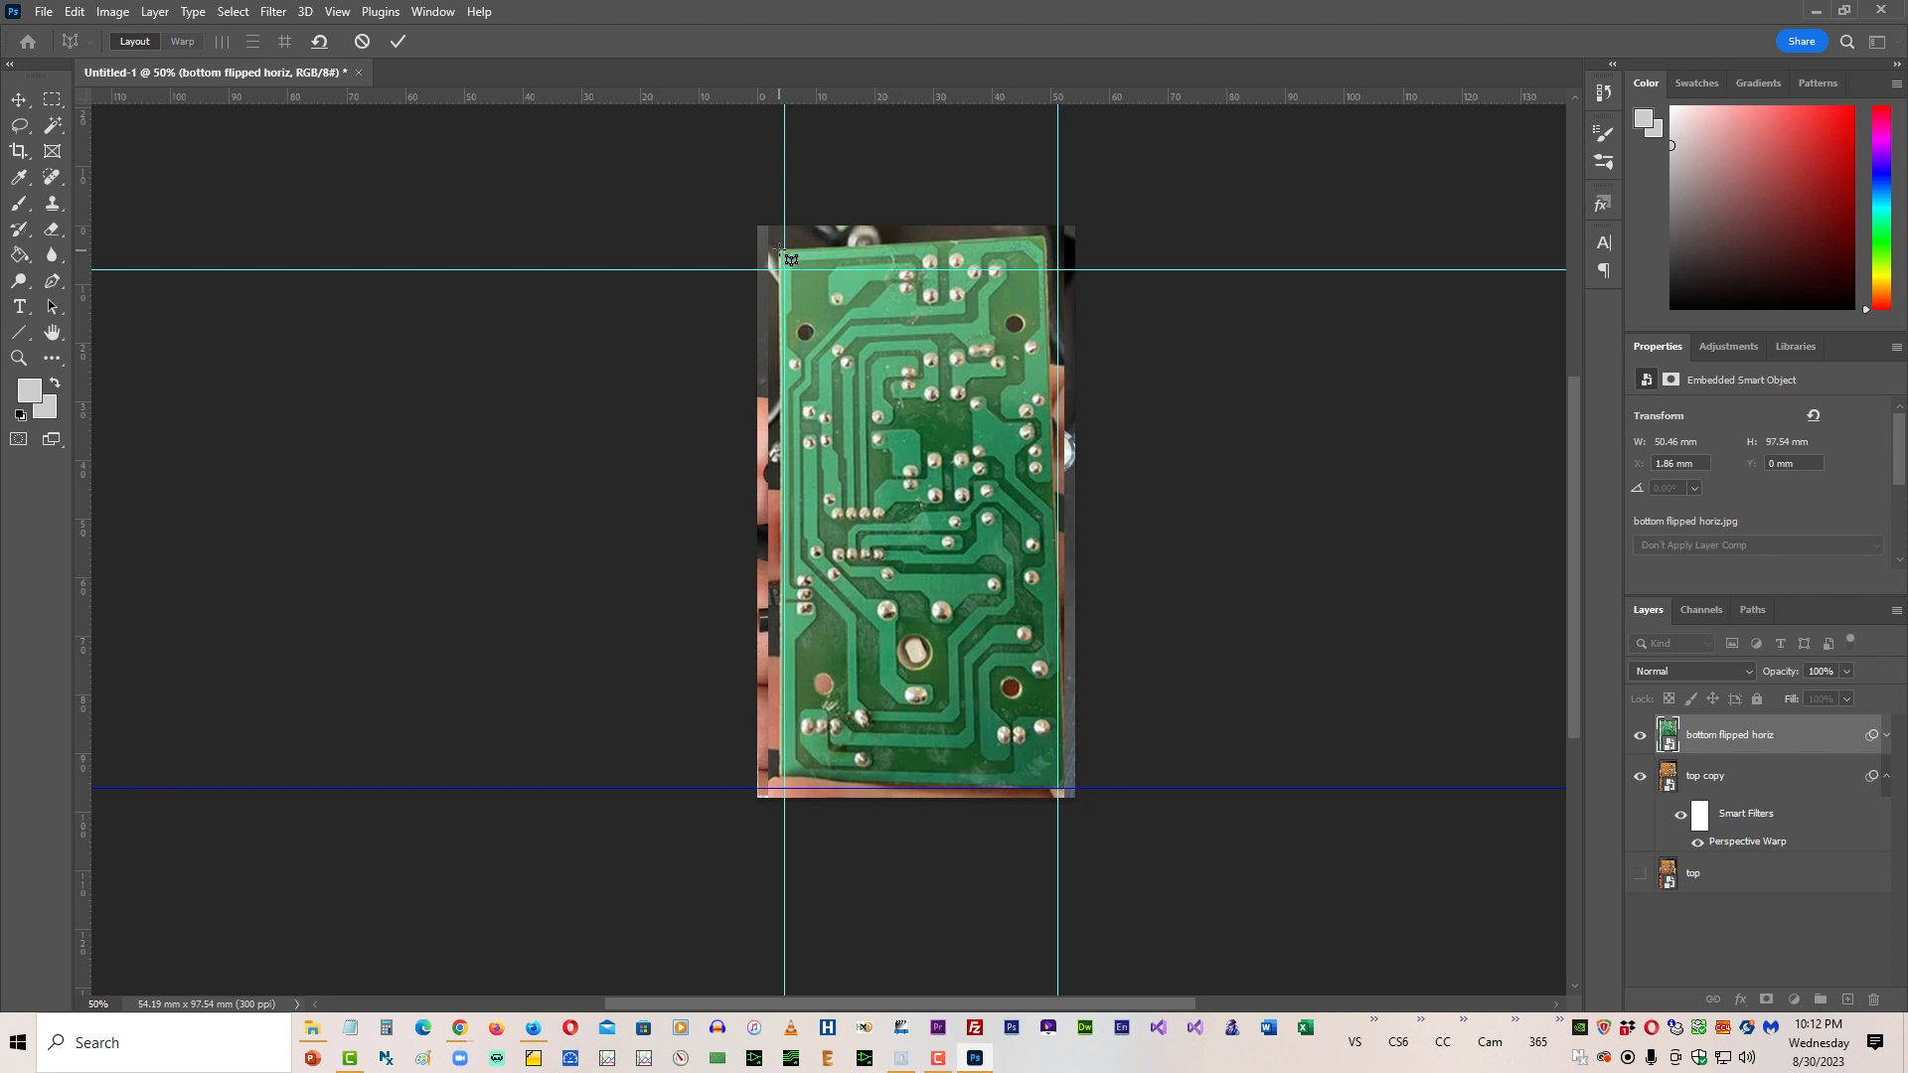
drag(782, 249, 848, 363)
drag(848, 249, 1046, 237)
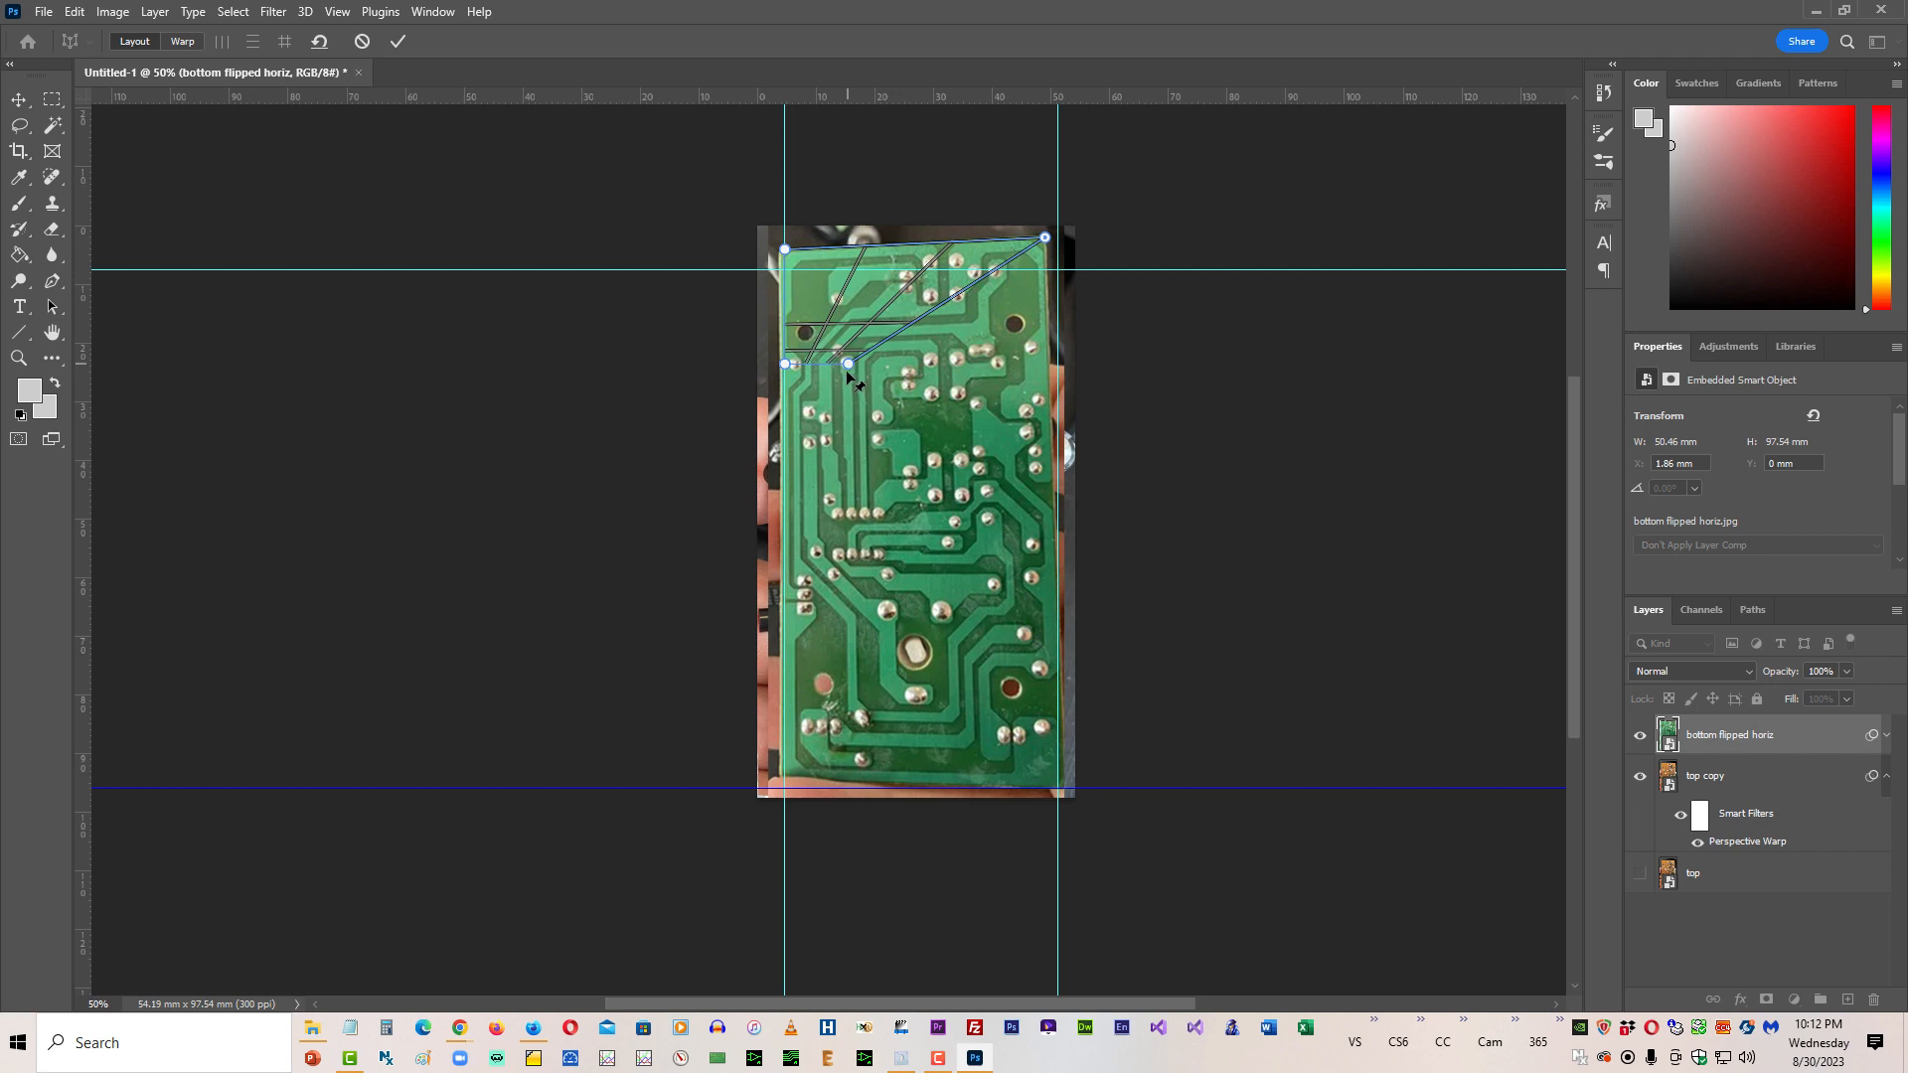
drag(851, 364, 1060, 792)
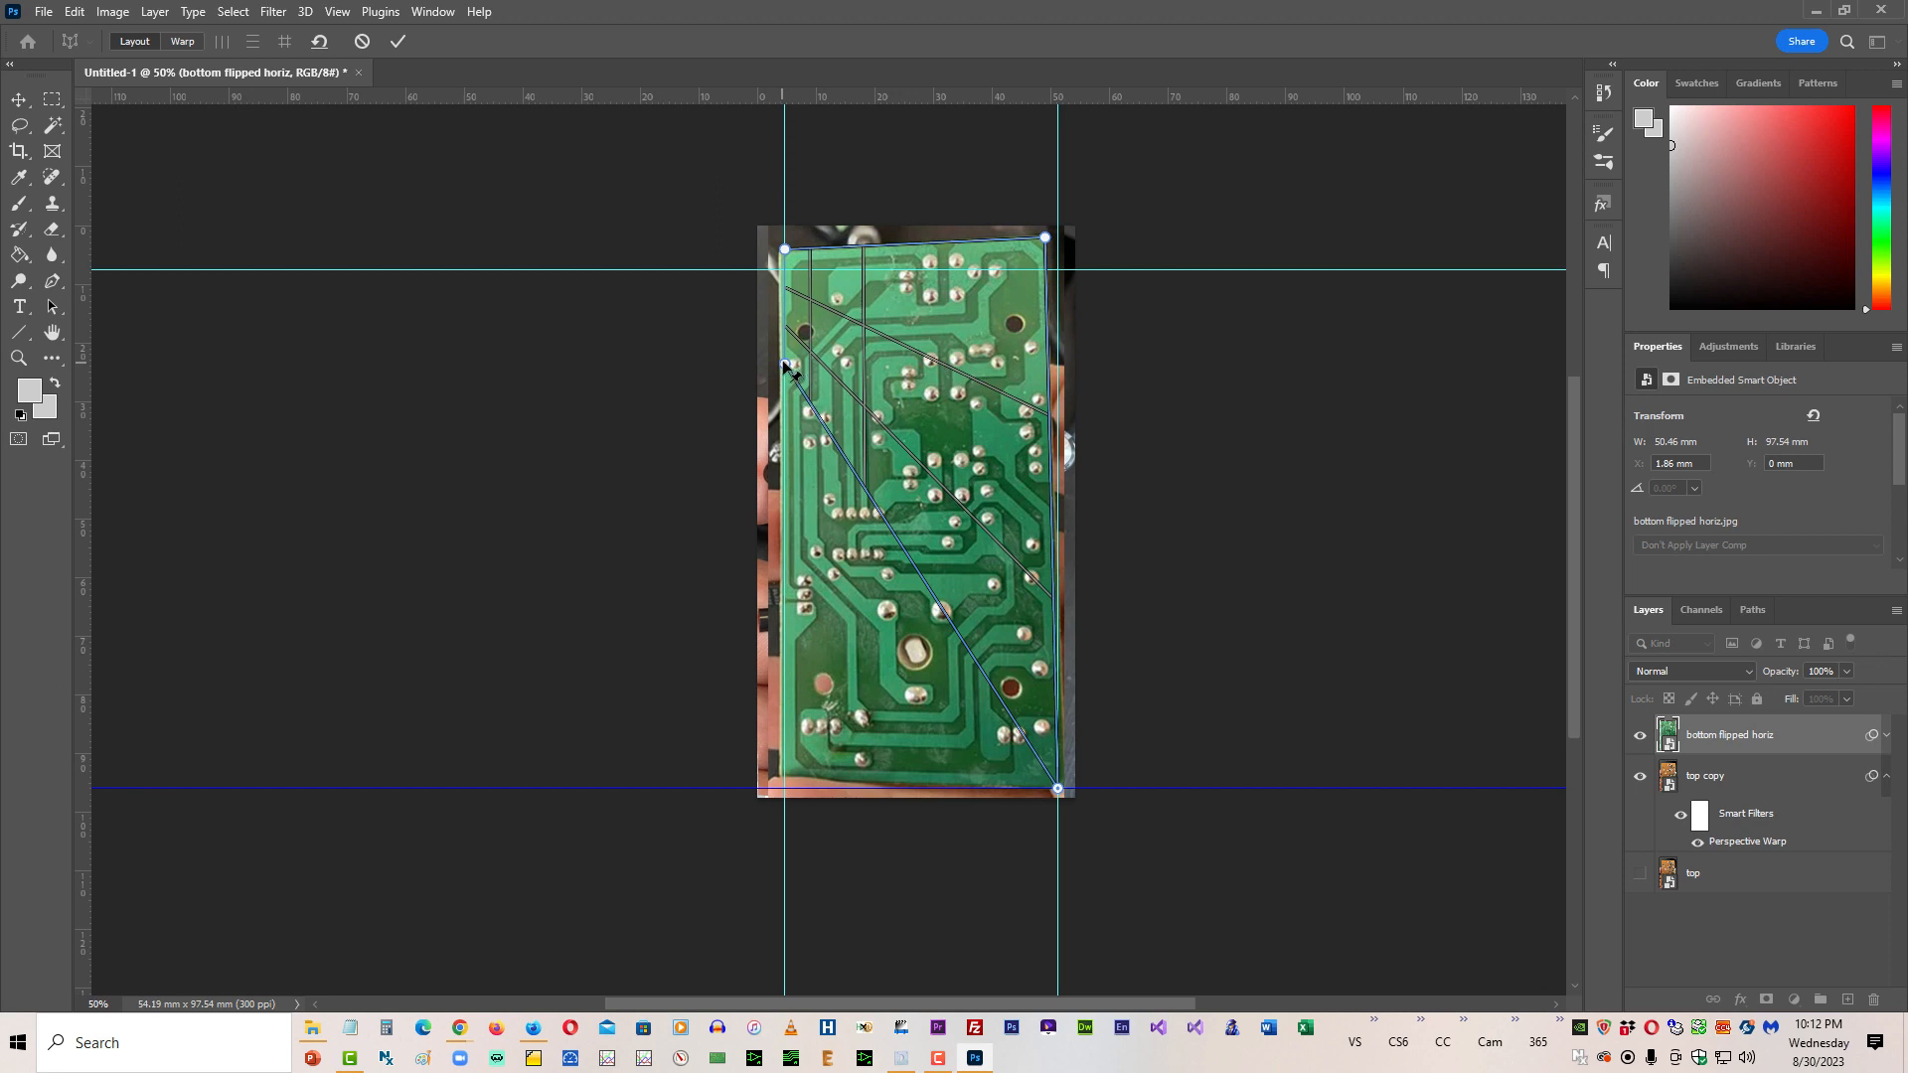
drag(783, 364, 782, 796)
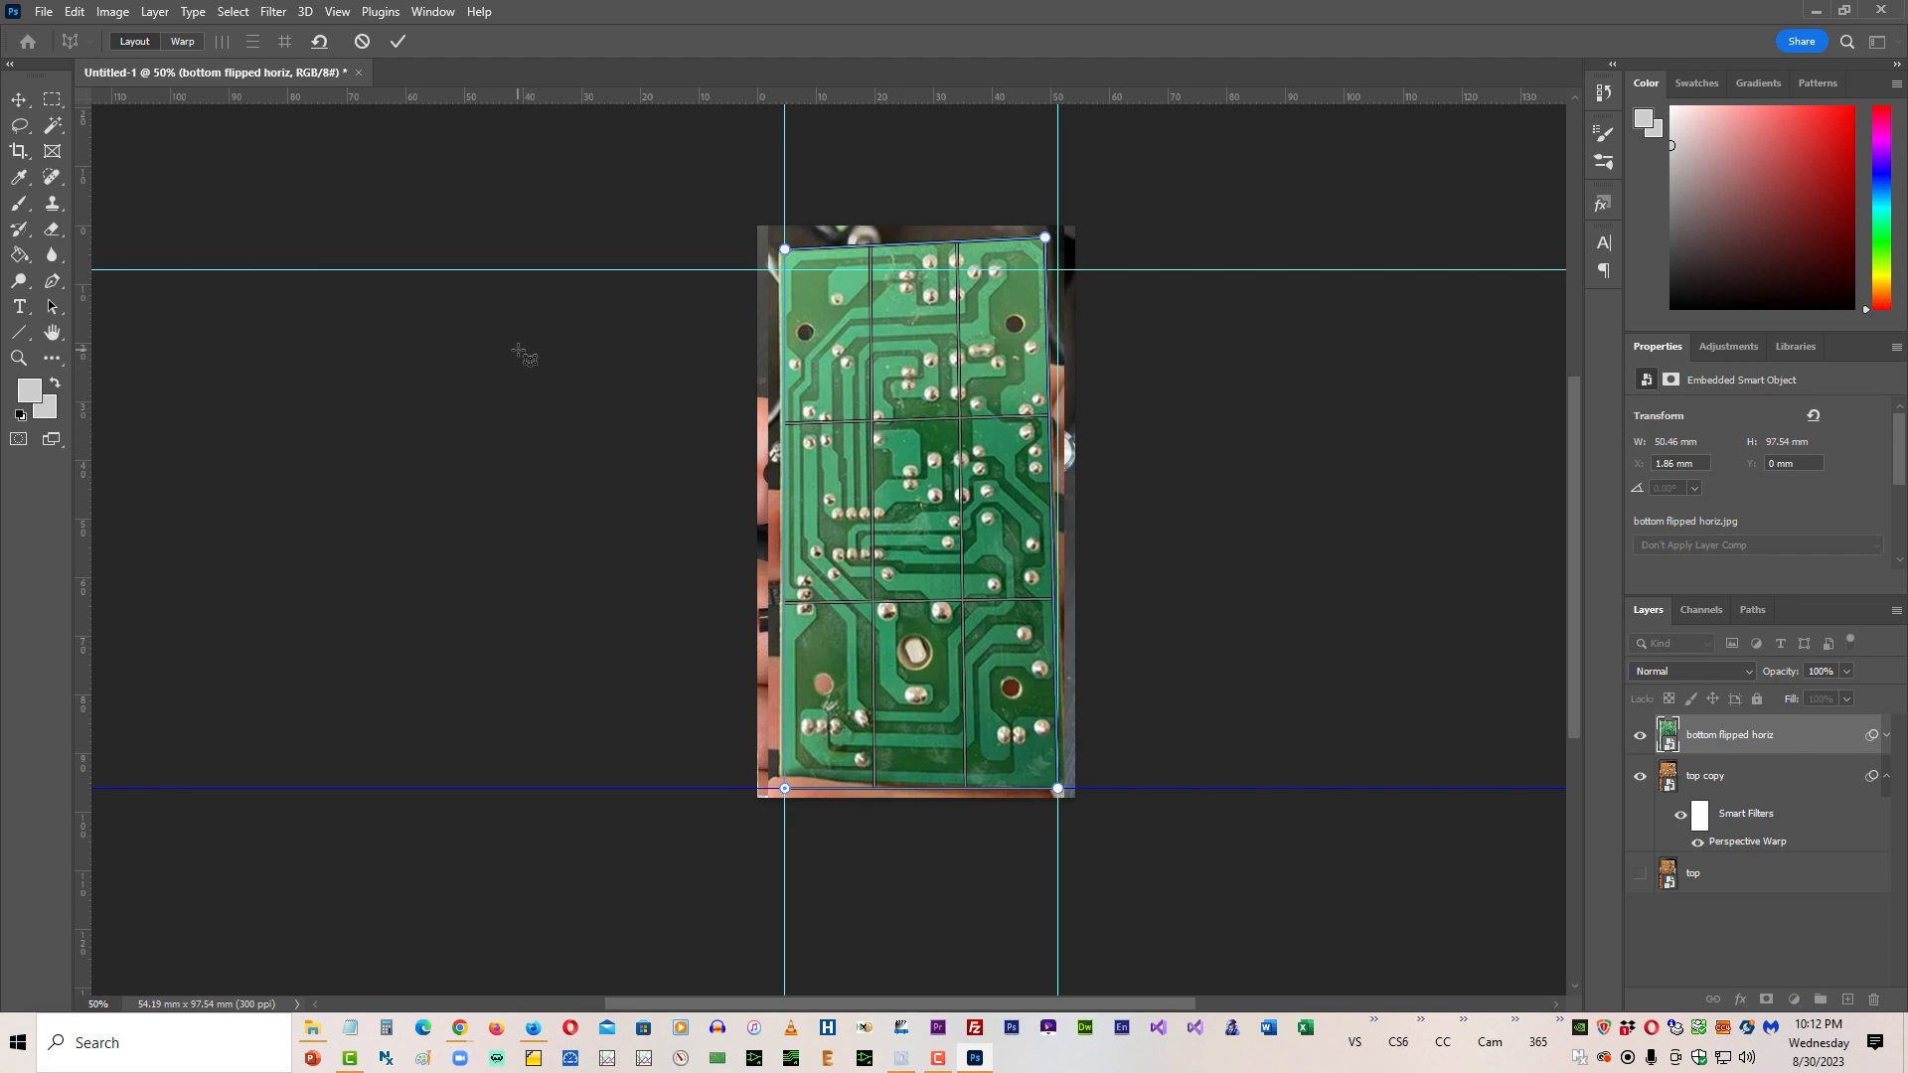
Step: Refine the layout quad's two upper corners at close zoom so they sit just outside the green board's upper corners
key(ctrl+plus)
key(ctrl+plus)
key(ctrl+plus)
key(ctrl+plus)
key(ctrl+plus)
key(ctrl+plus)
key(ctrl+plus)
key(ctrl+plus)
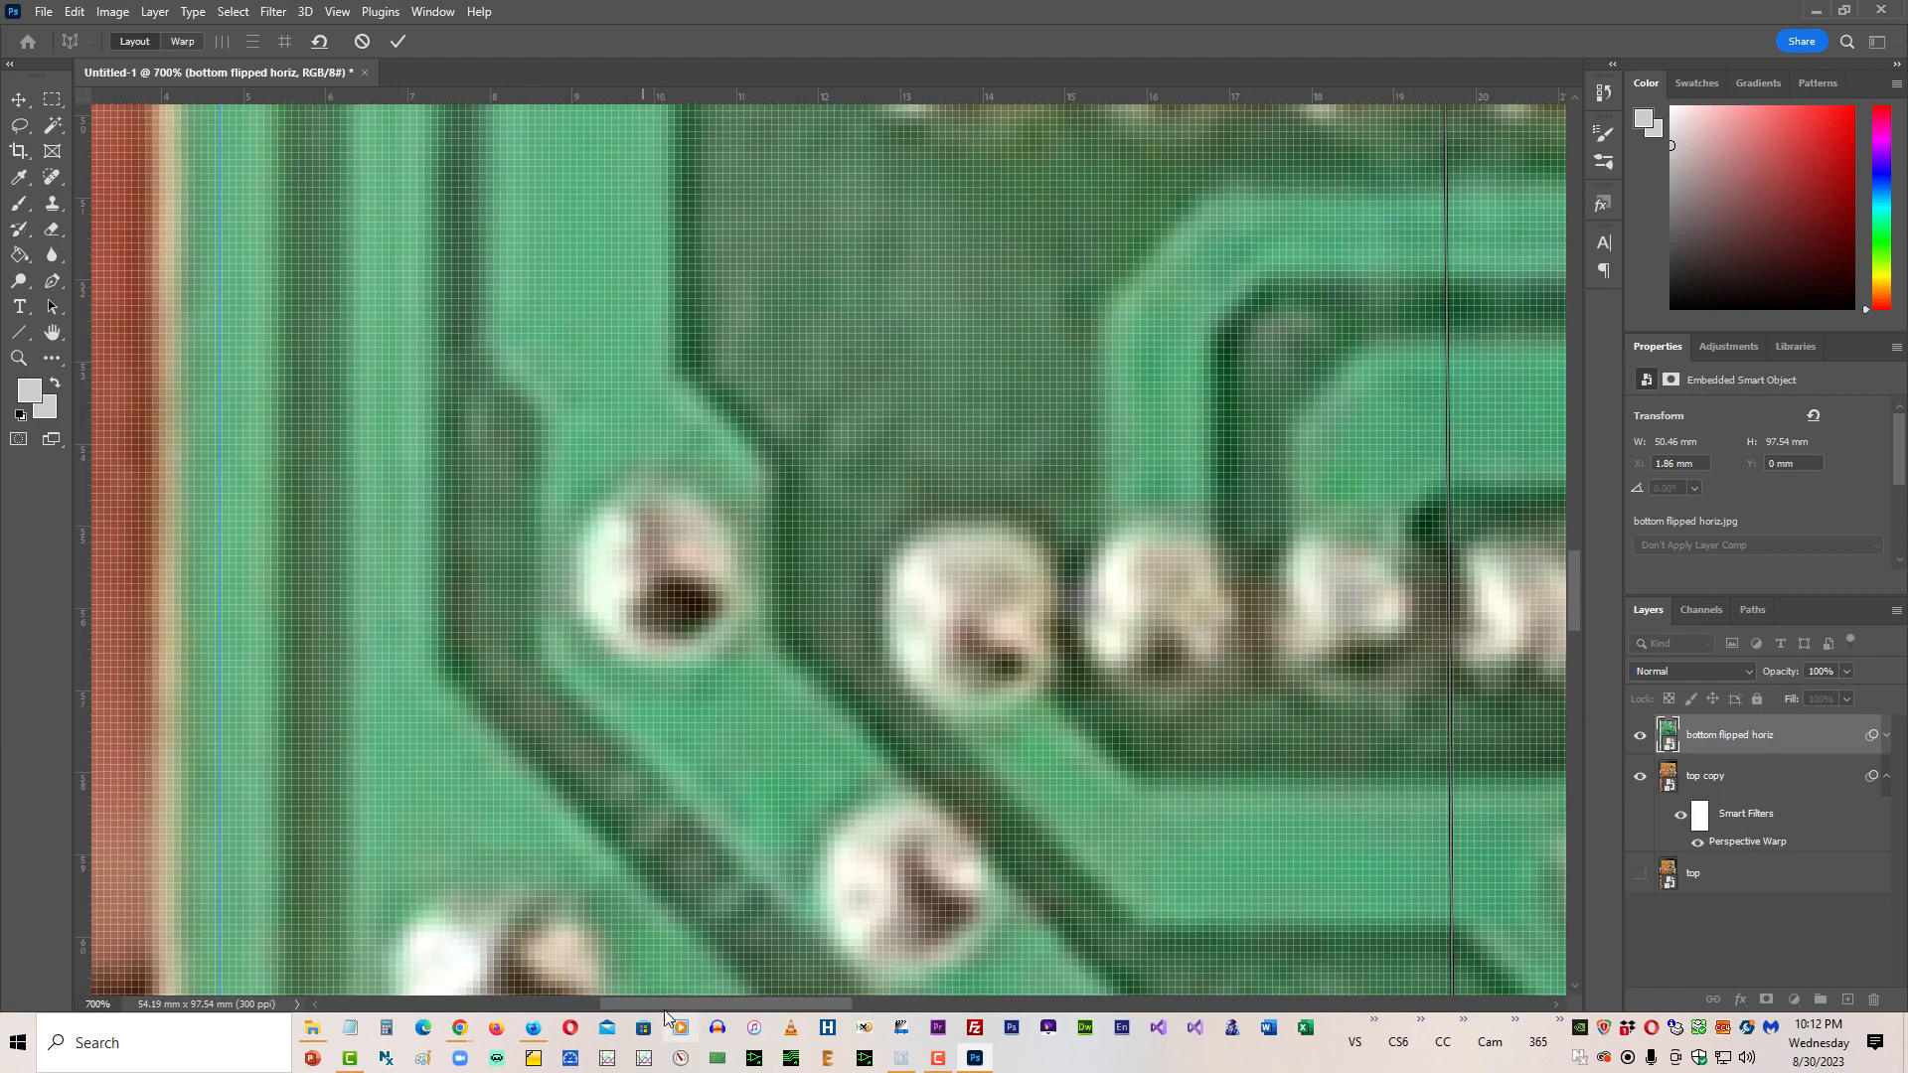
drag(646, 1005, 501, 1005)
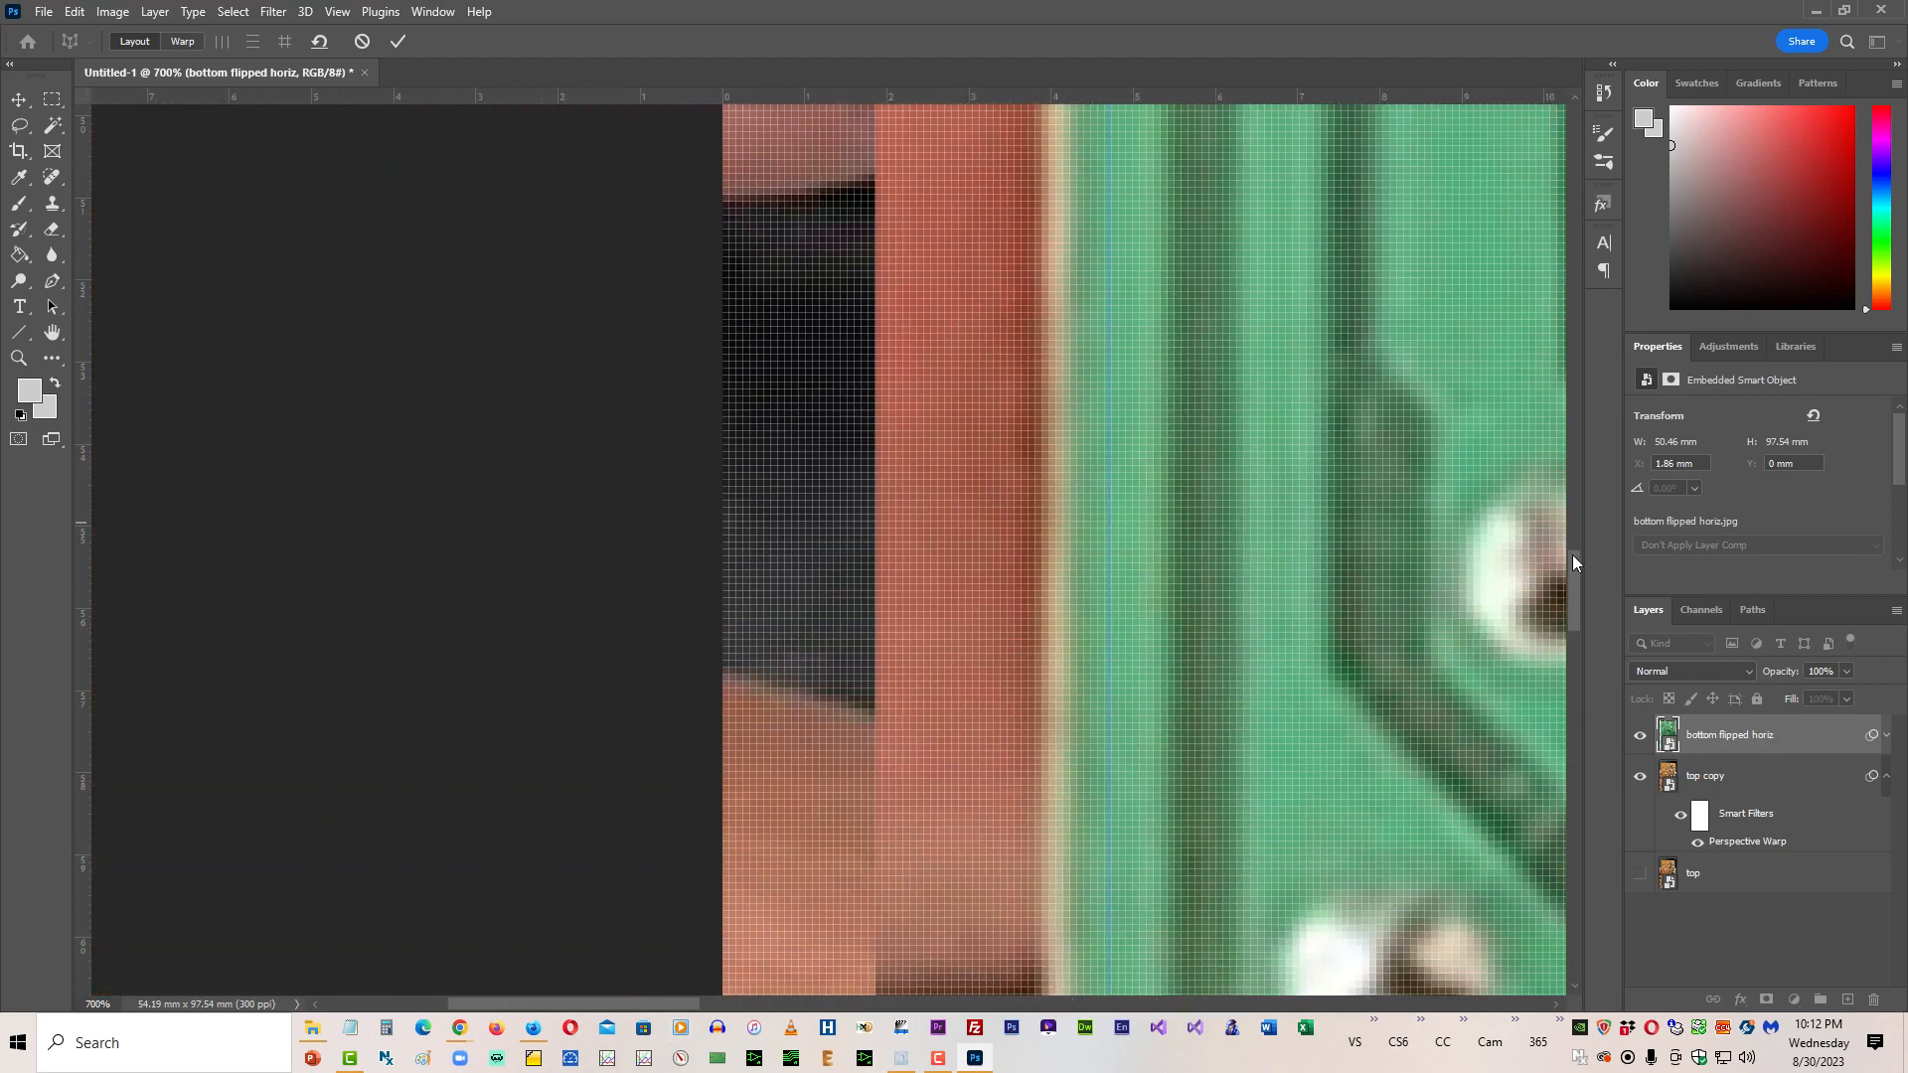
drag(1571, 556, 1582, 205)
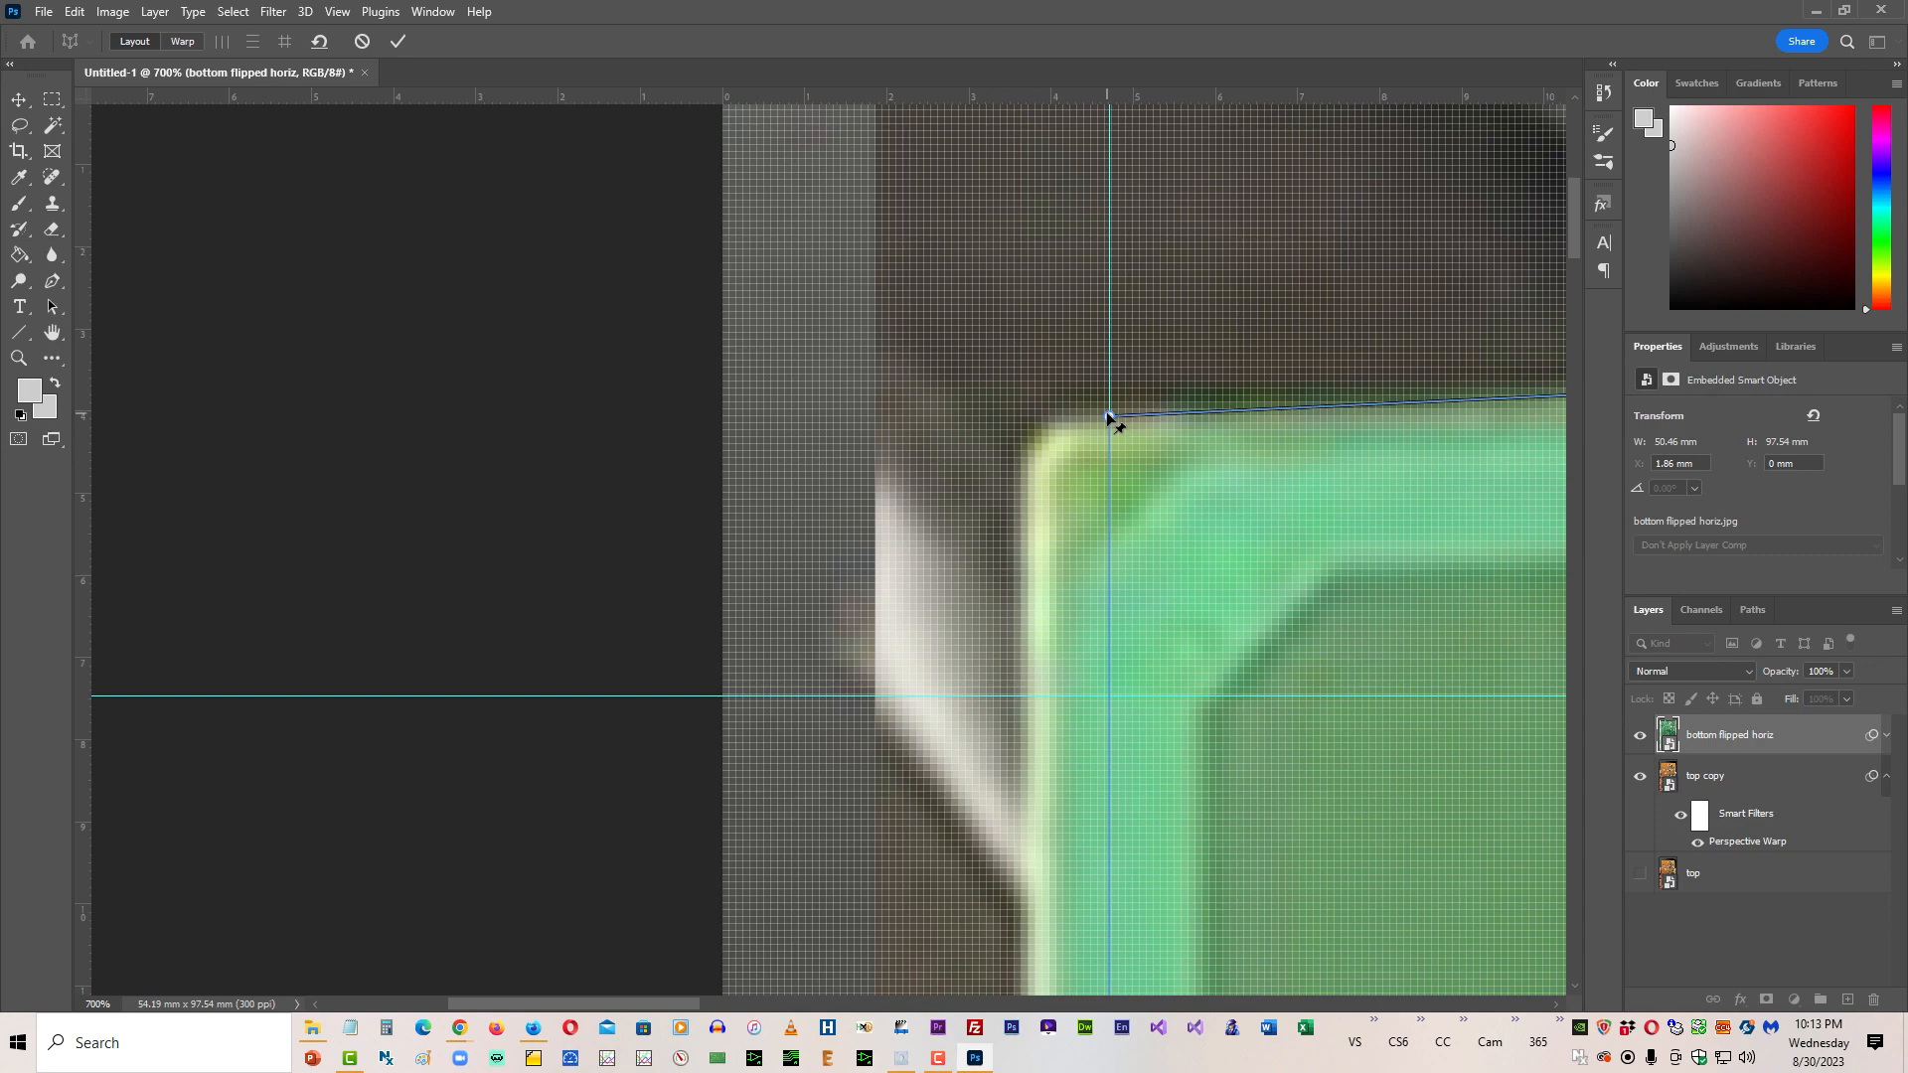
key(ctrl+minus)
key(ctrl+minus)
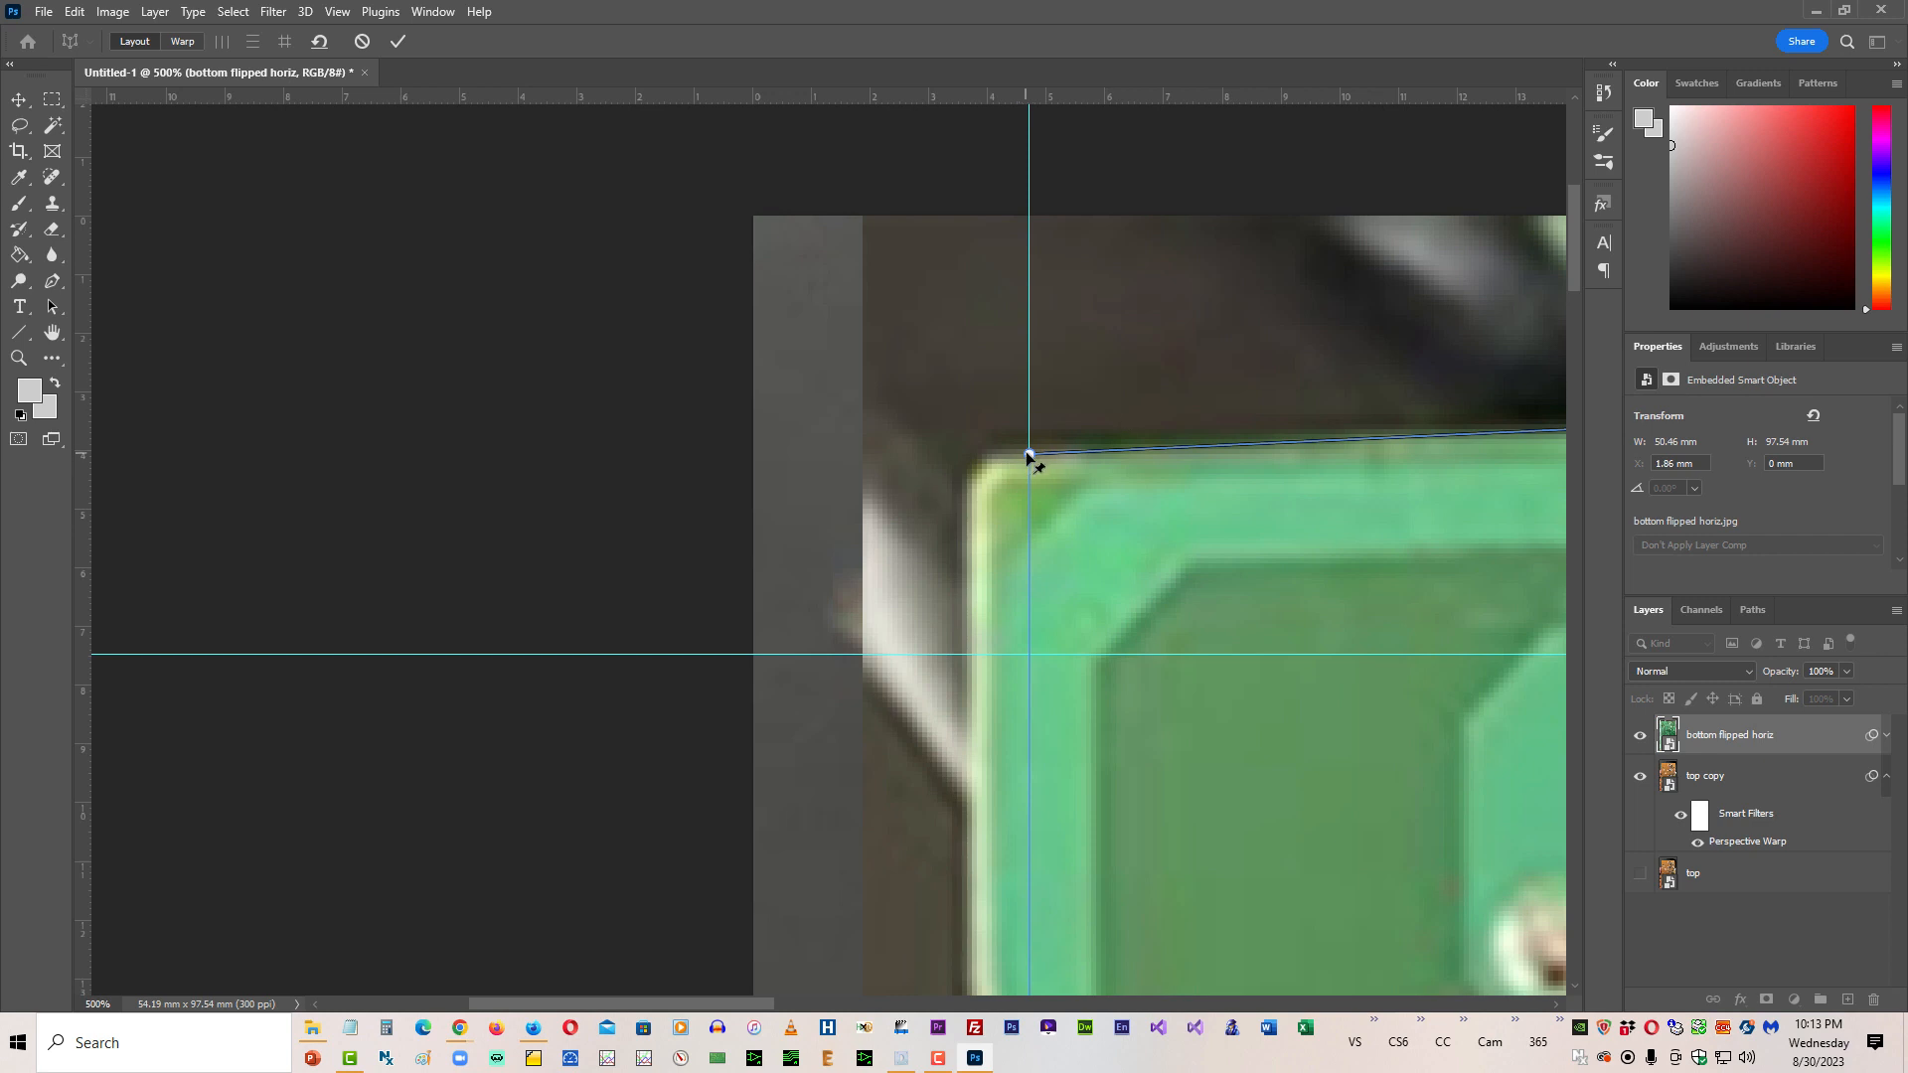
drag(1028, 454, 962, 454)
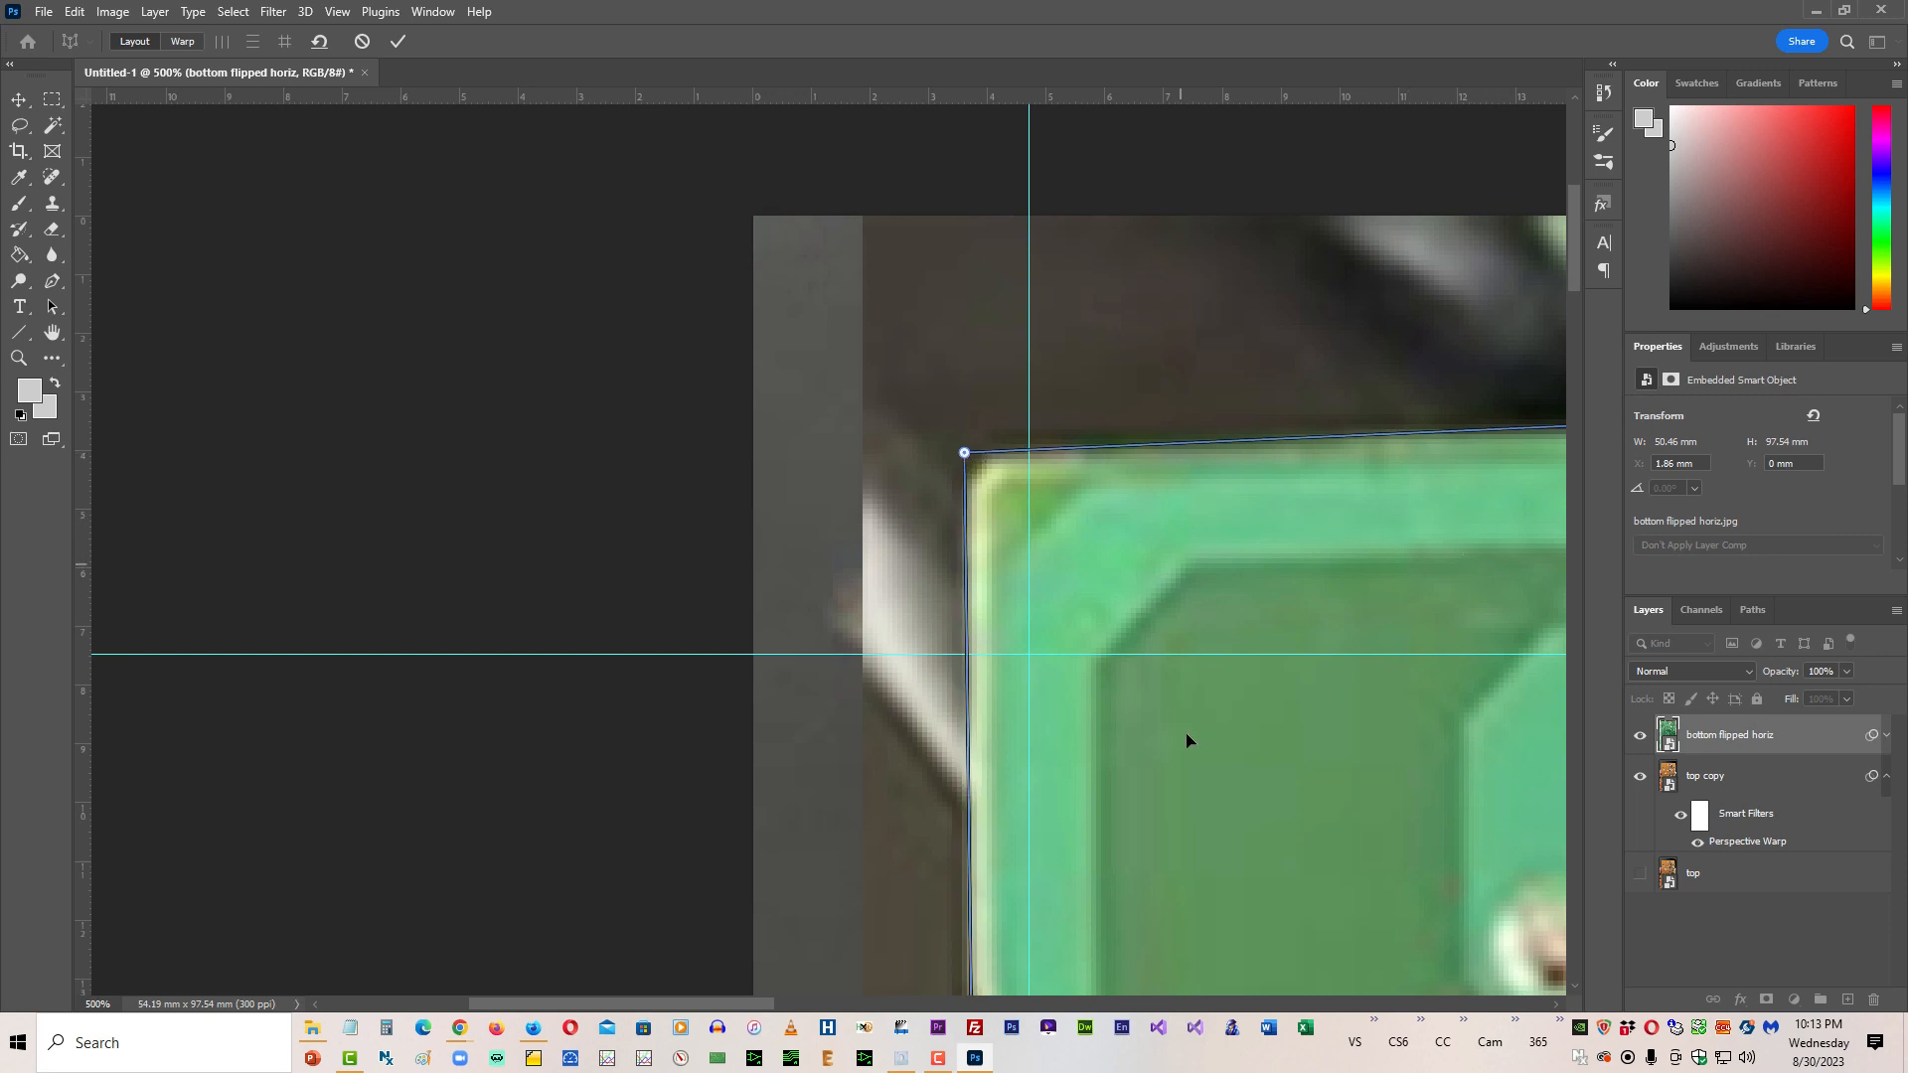
drag(688, 1003, 1287, 1053)
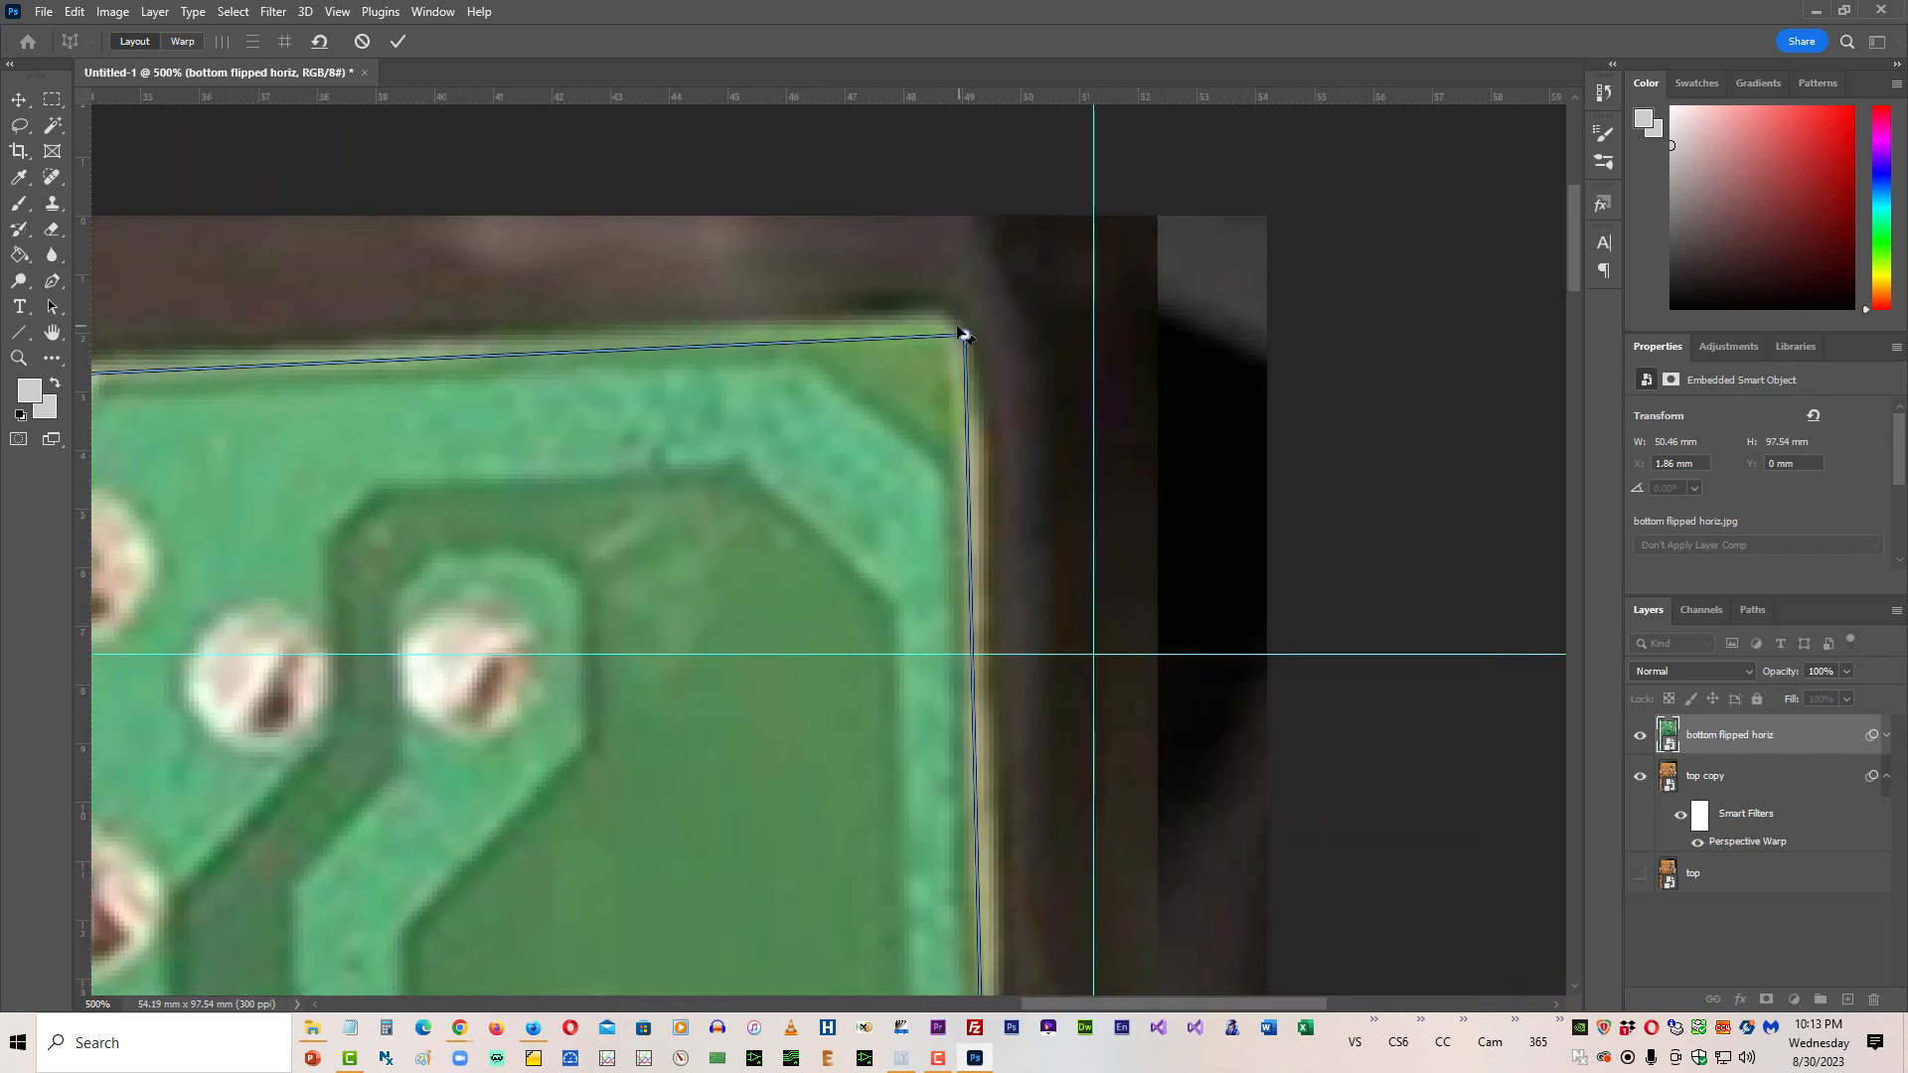
mouse_move(963, 336)
mouse_down()
mouse_move(954, 308)
mouse_move(981, 320)
mouse_up()
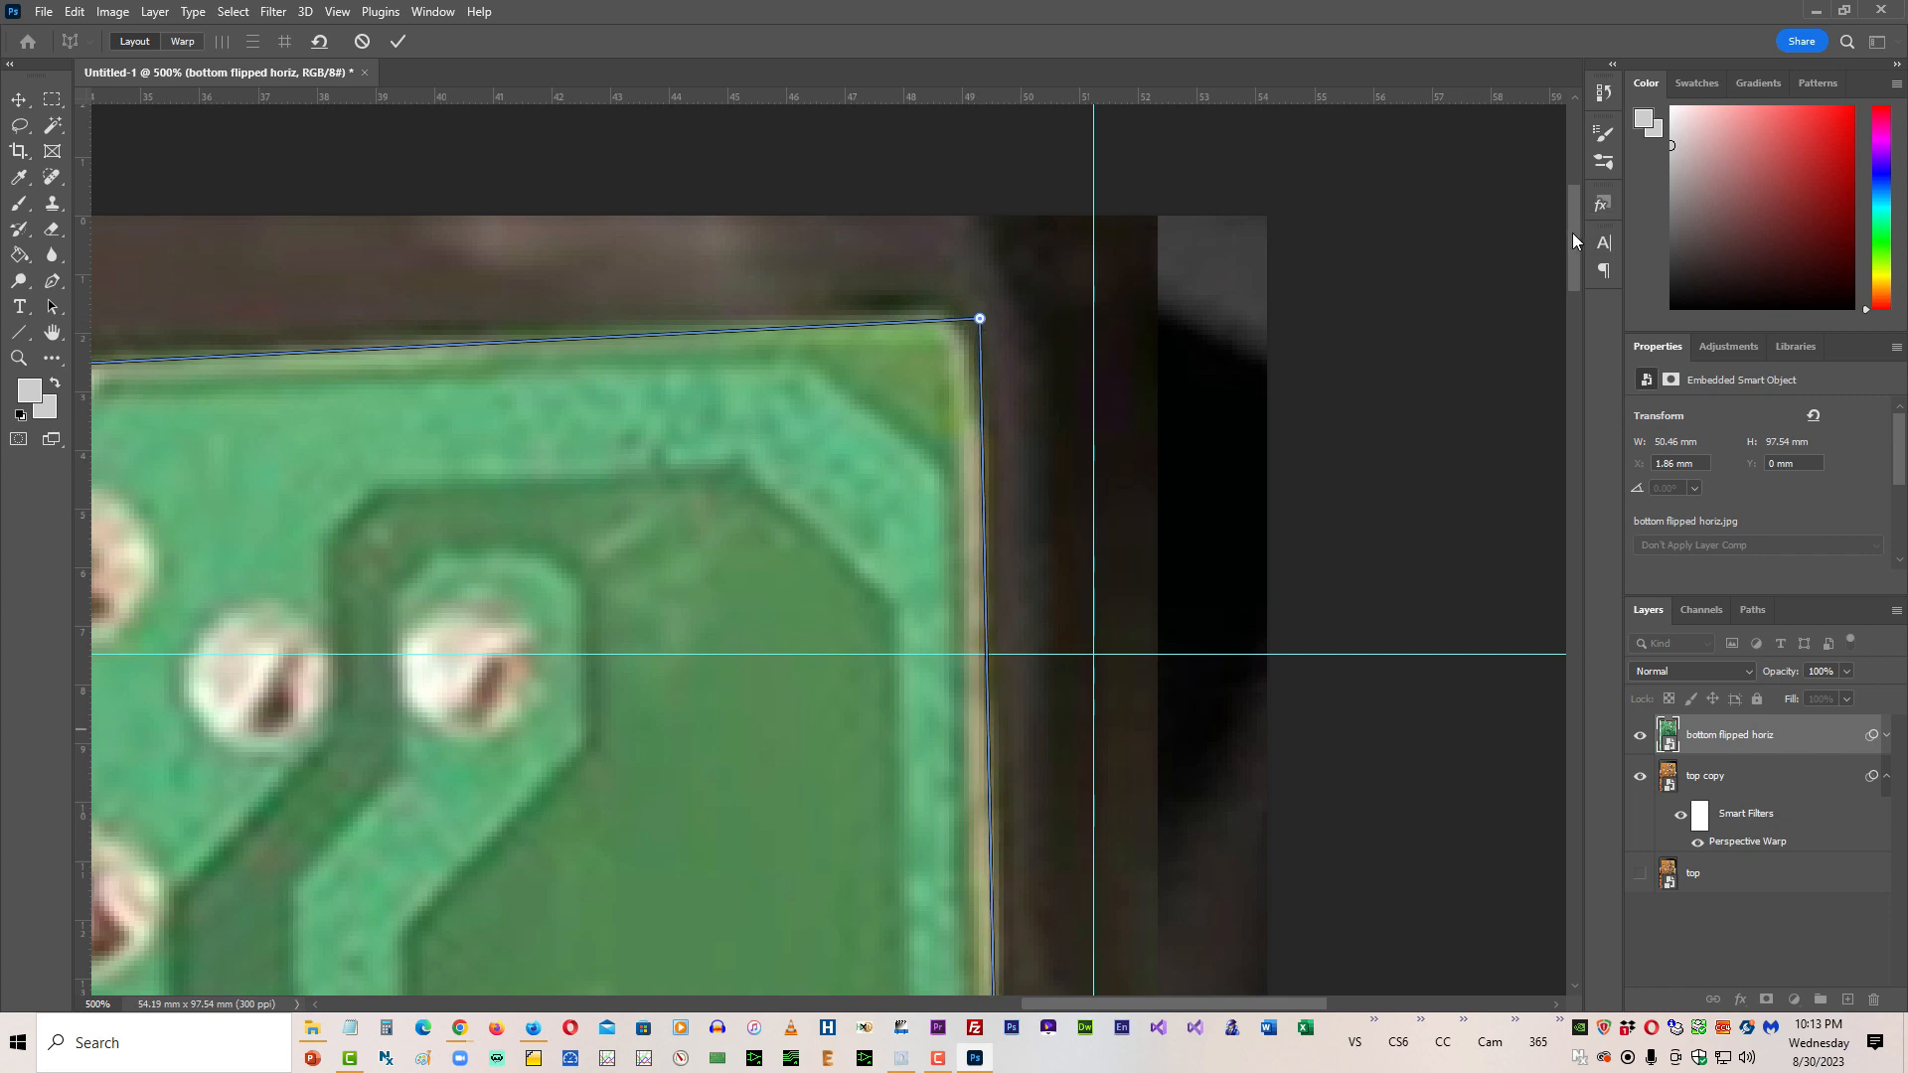
Step: Refine the layout quad's two lower corners so they match the green board's lower-right and lower-left corners
drag(1572, 233, 1675, 882)
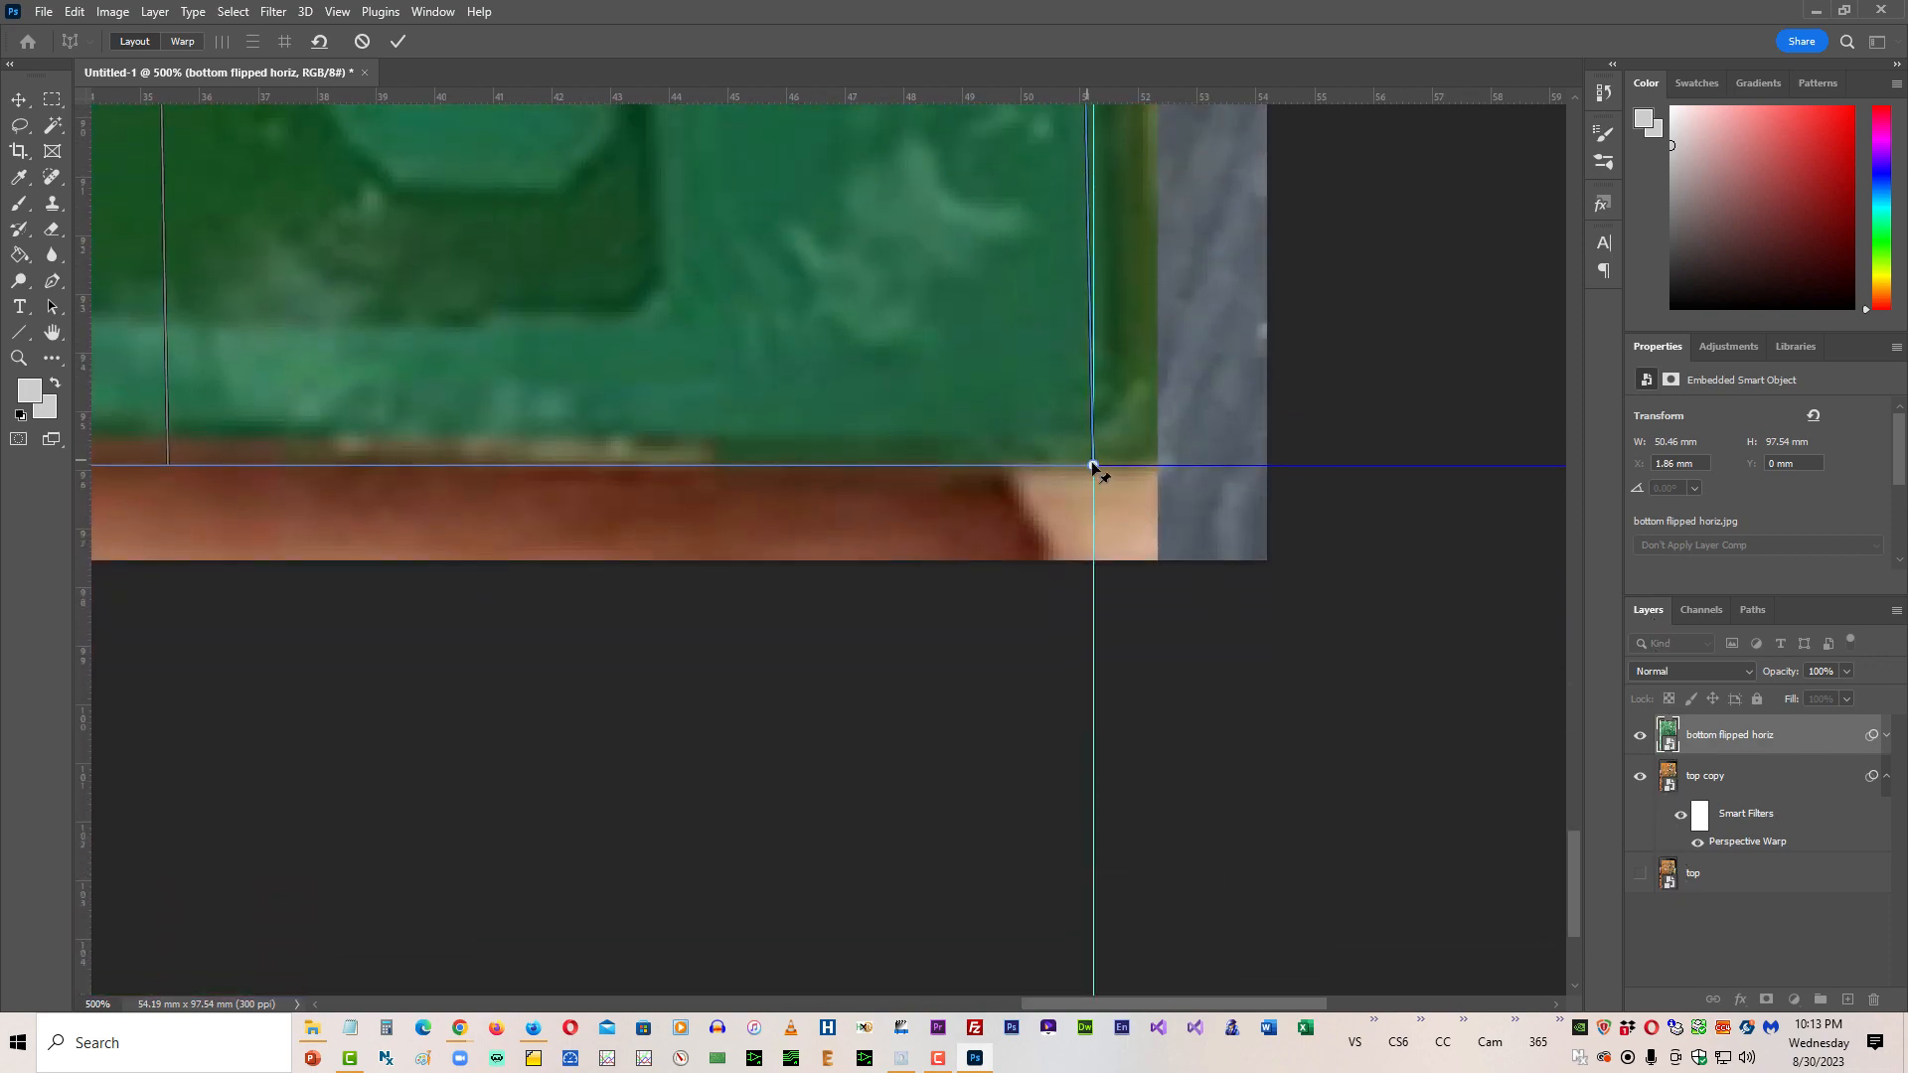
drag(1093, 465, 1156, 465)
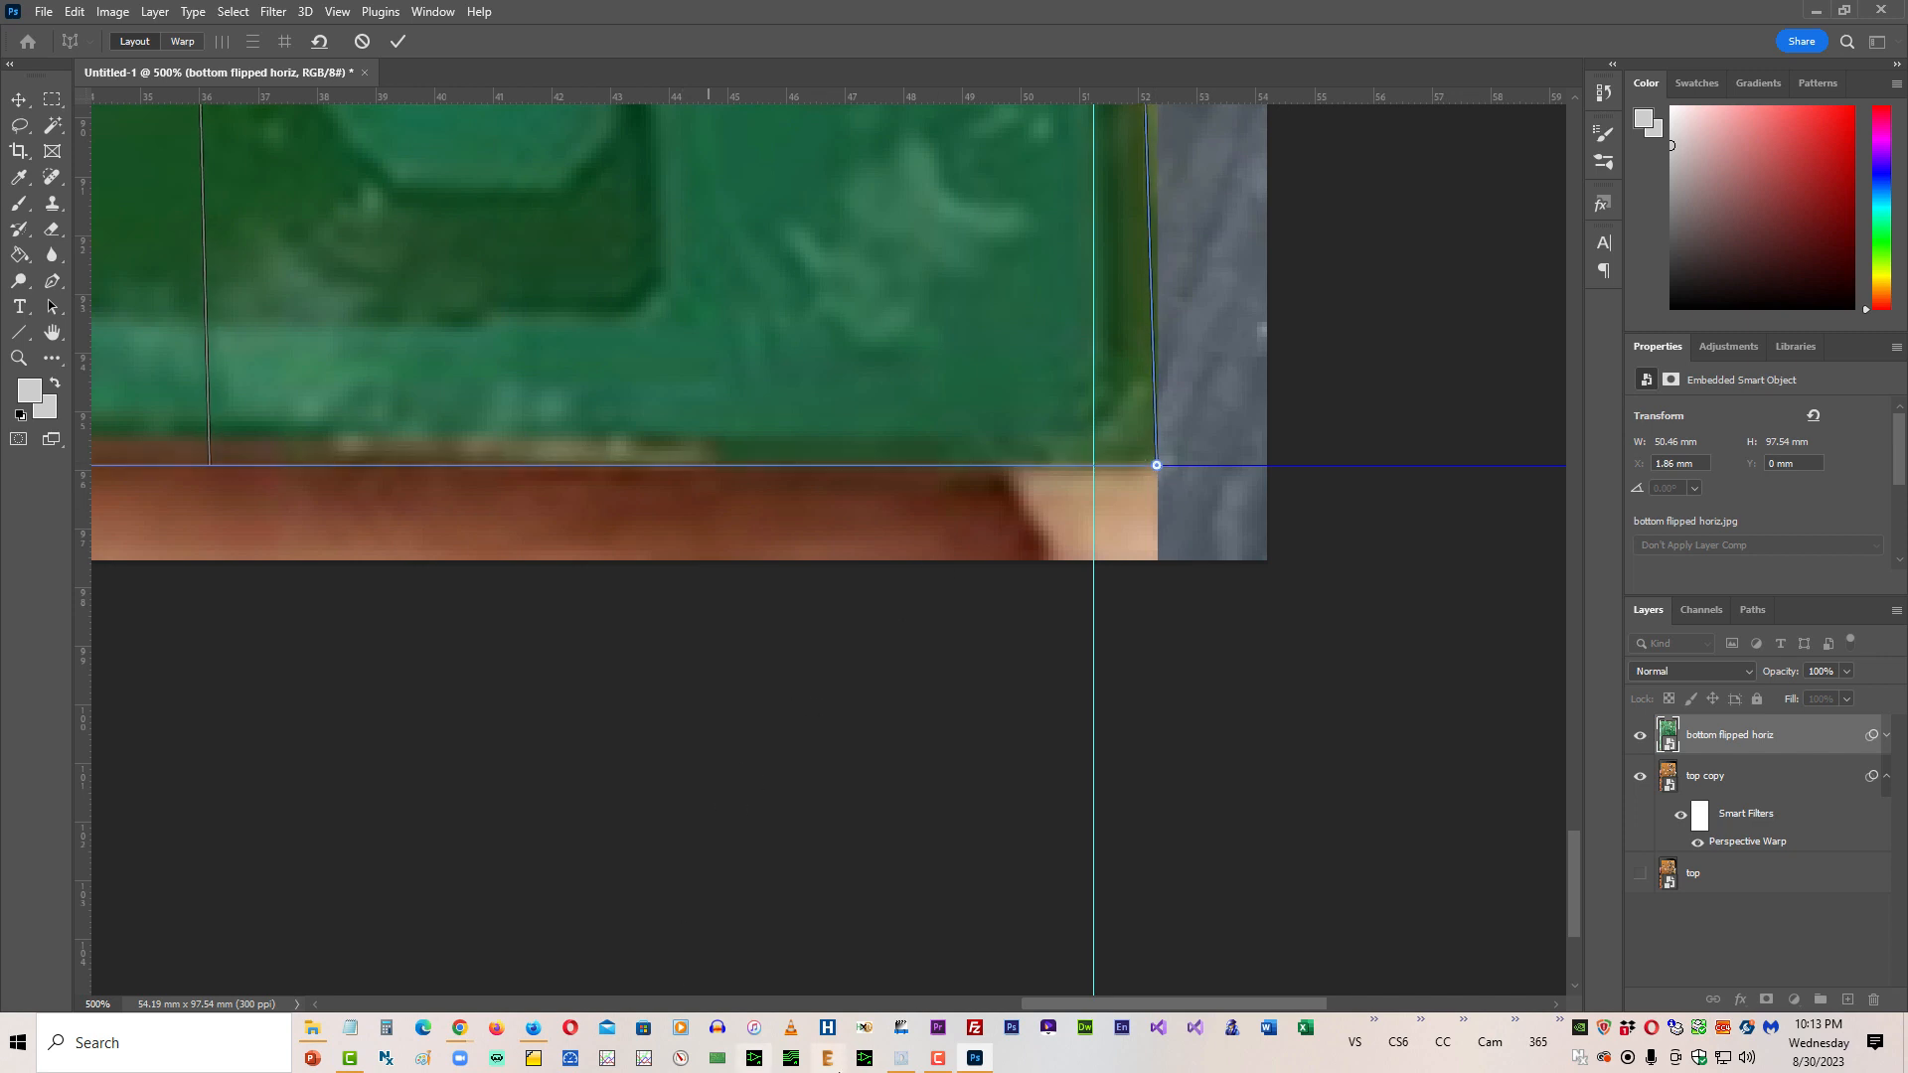
drag(1086, 1004, 668, 1069)
key(ctrl+minus)
key(ctrl+minus)
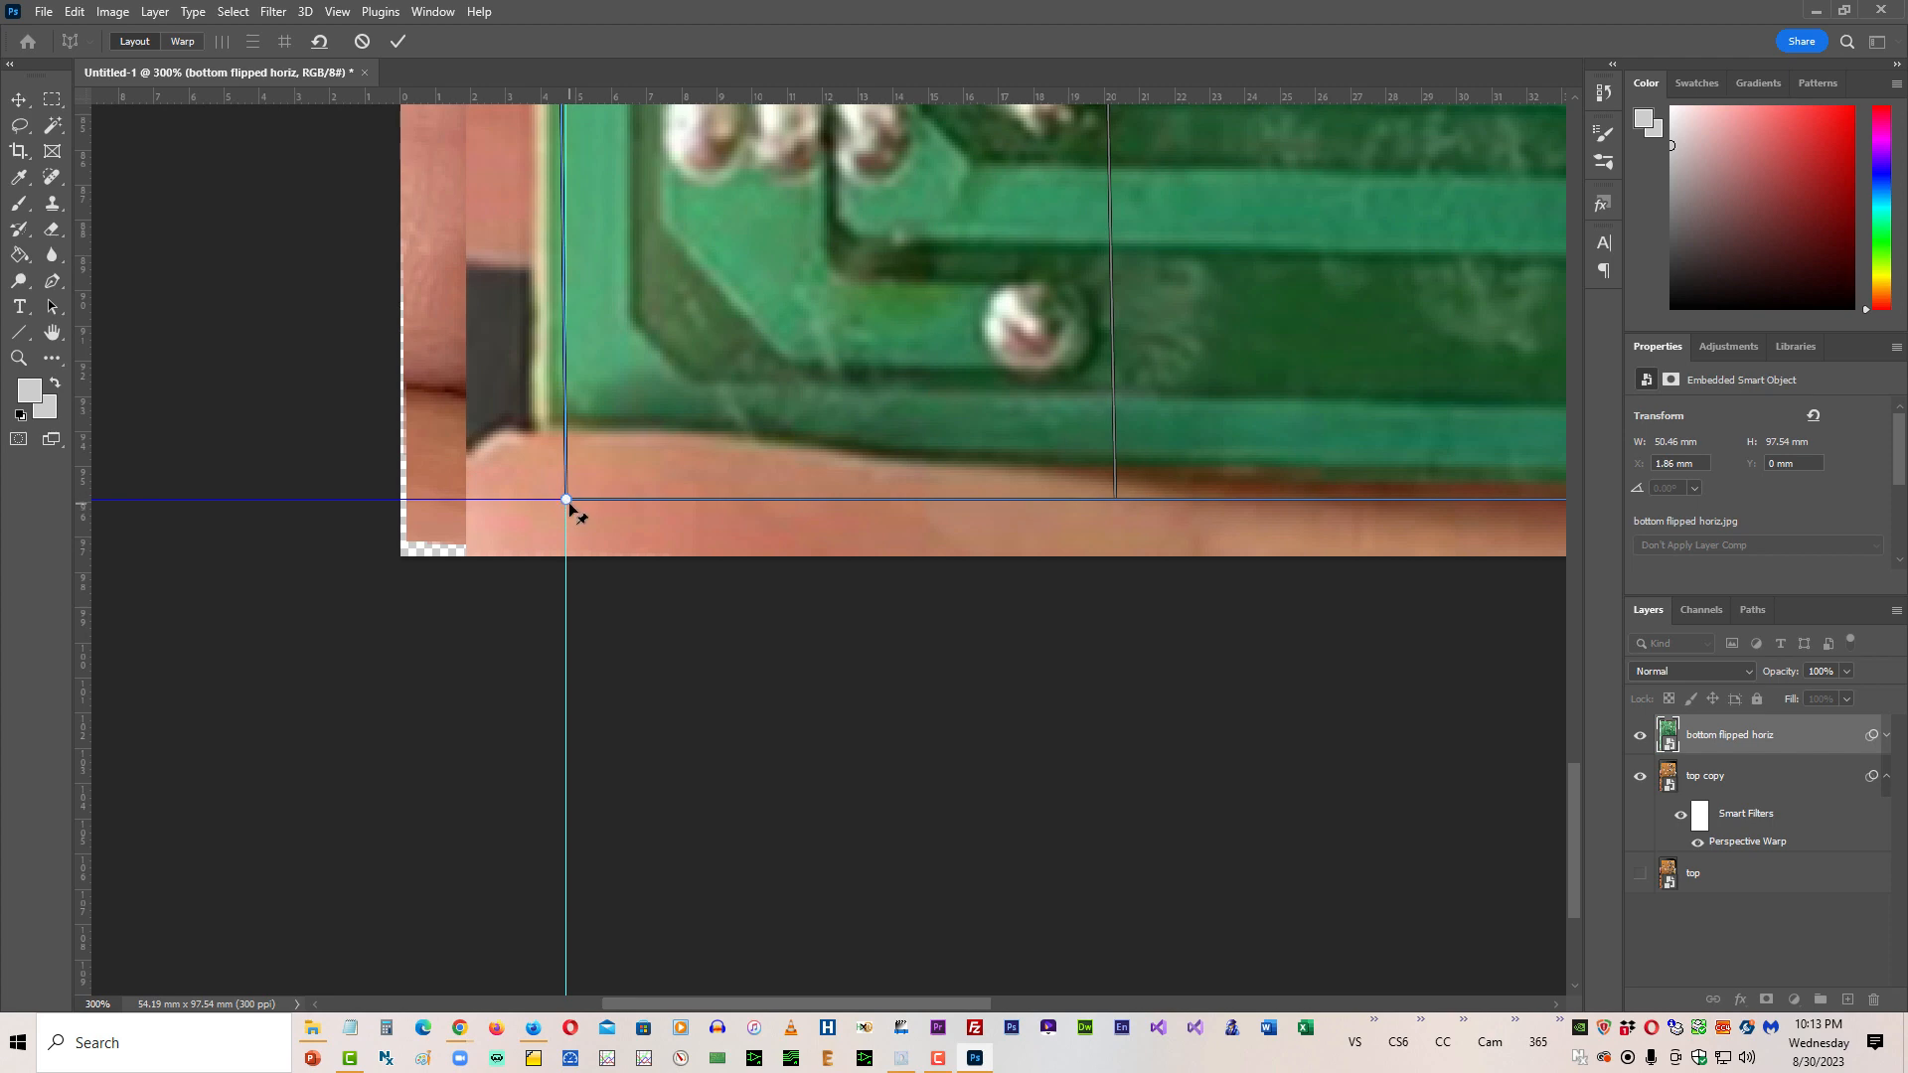
drag(567, 499, 533, 460)
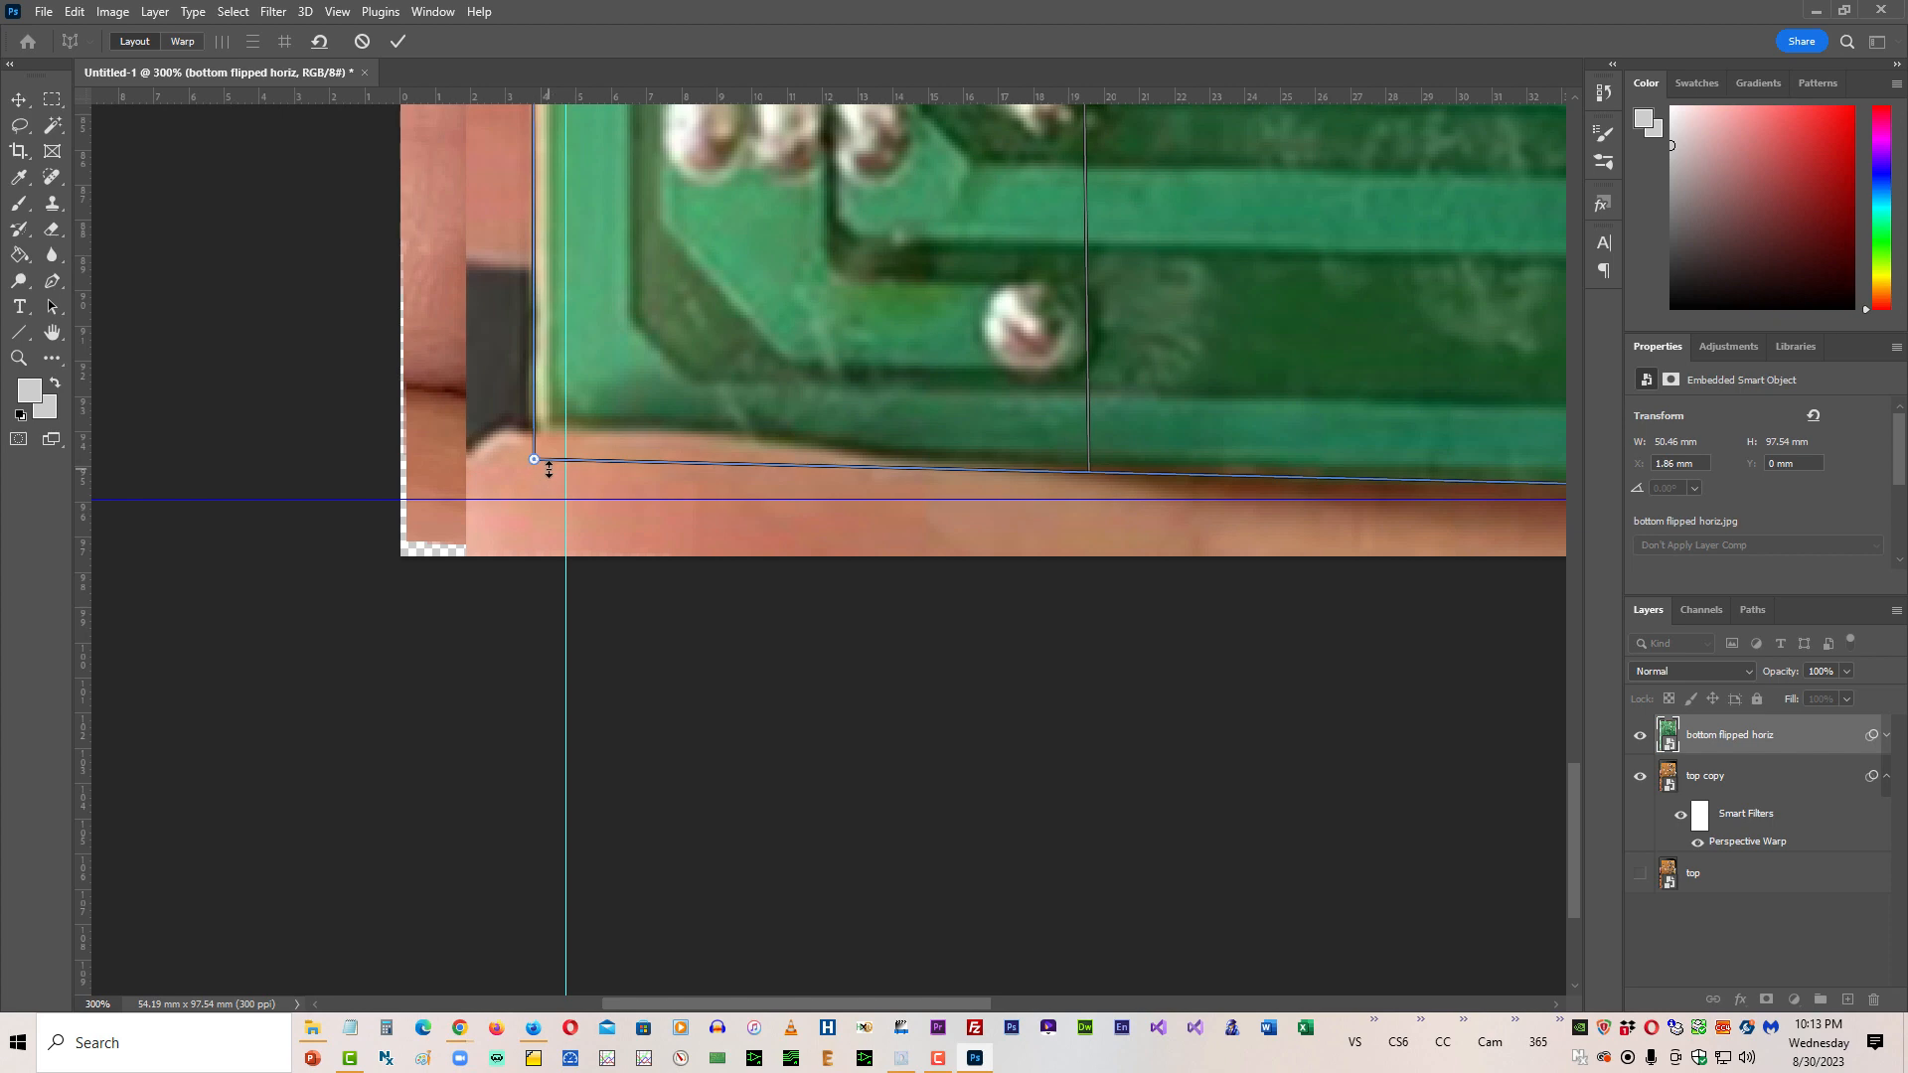
key(ctrl+minus)
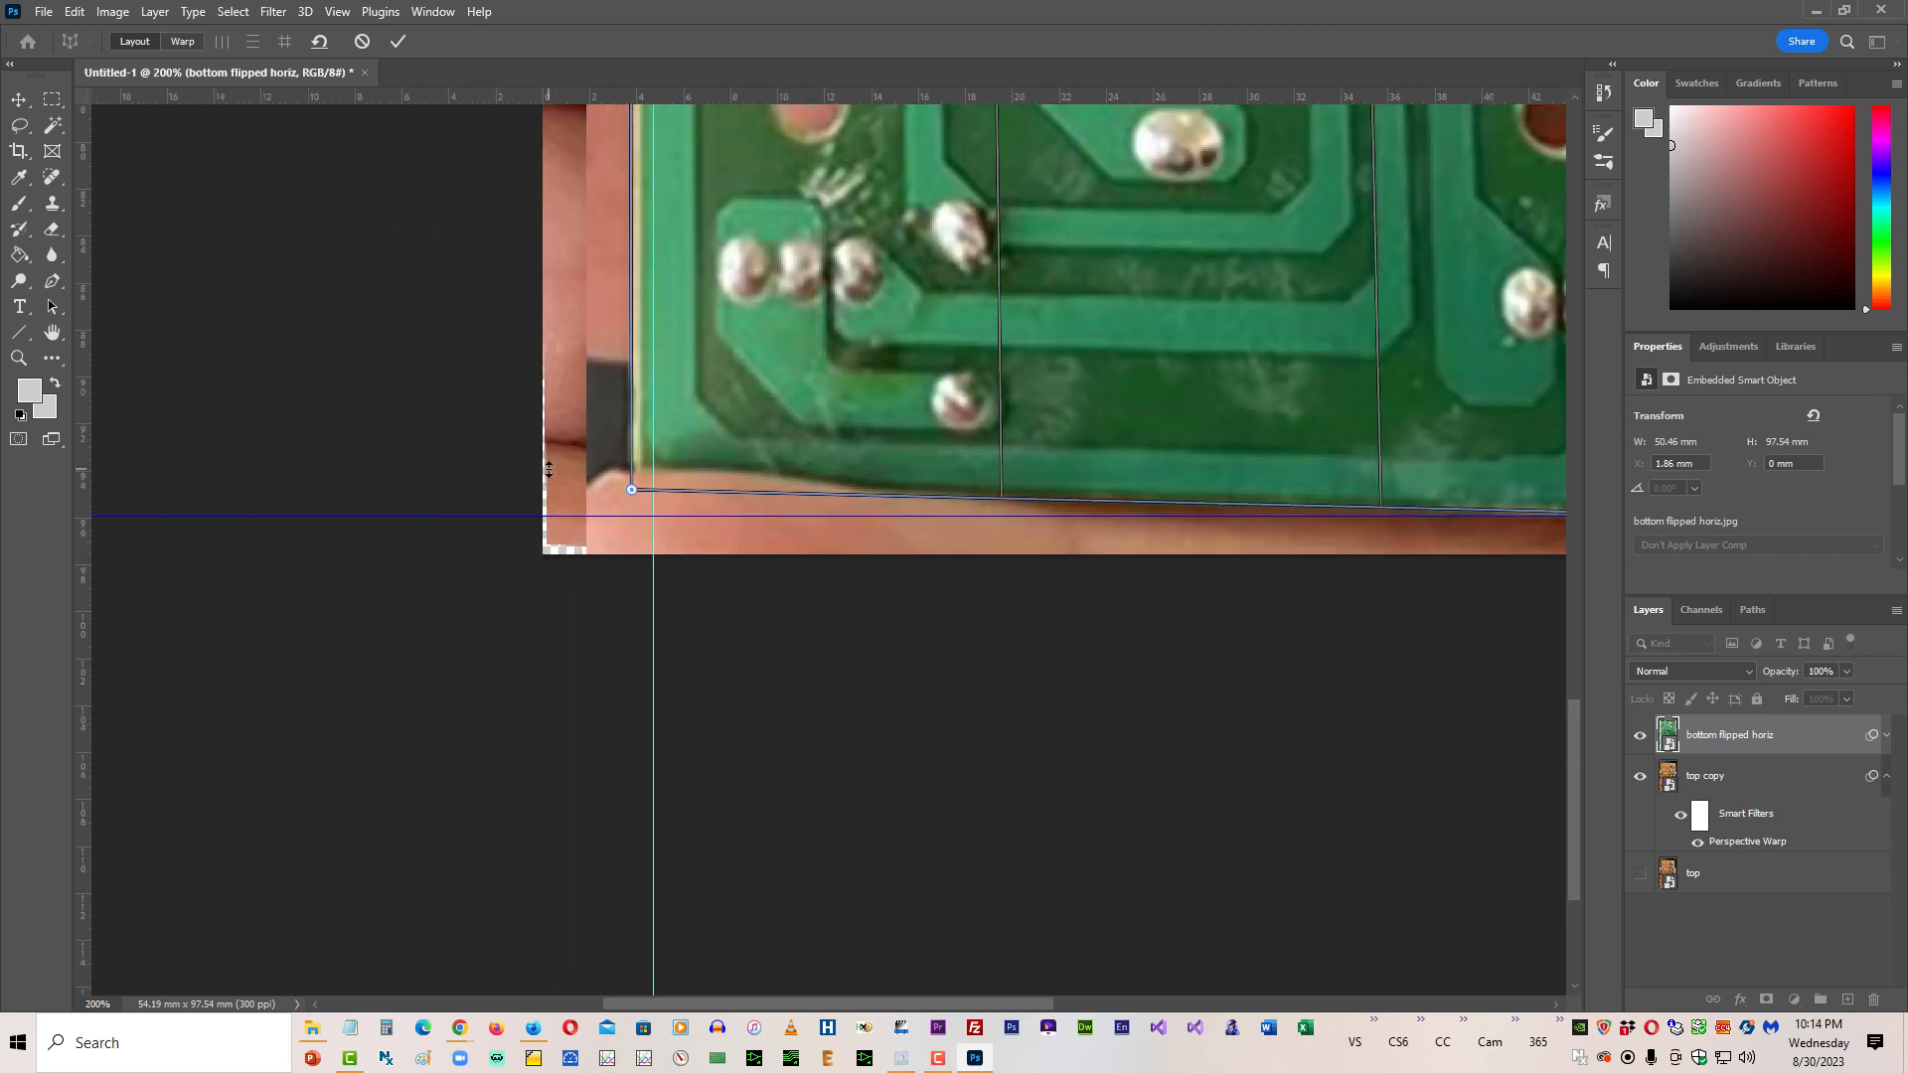
drag(646, 1001, 788, 1019)
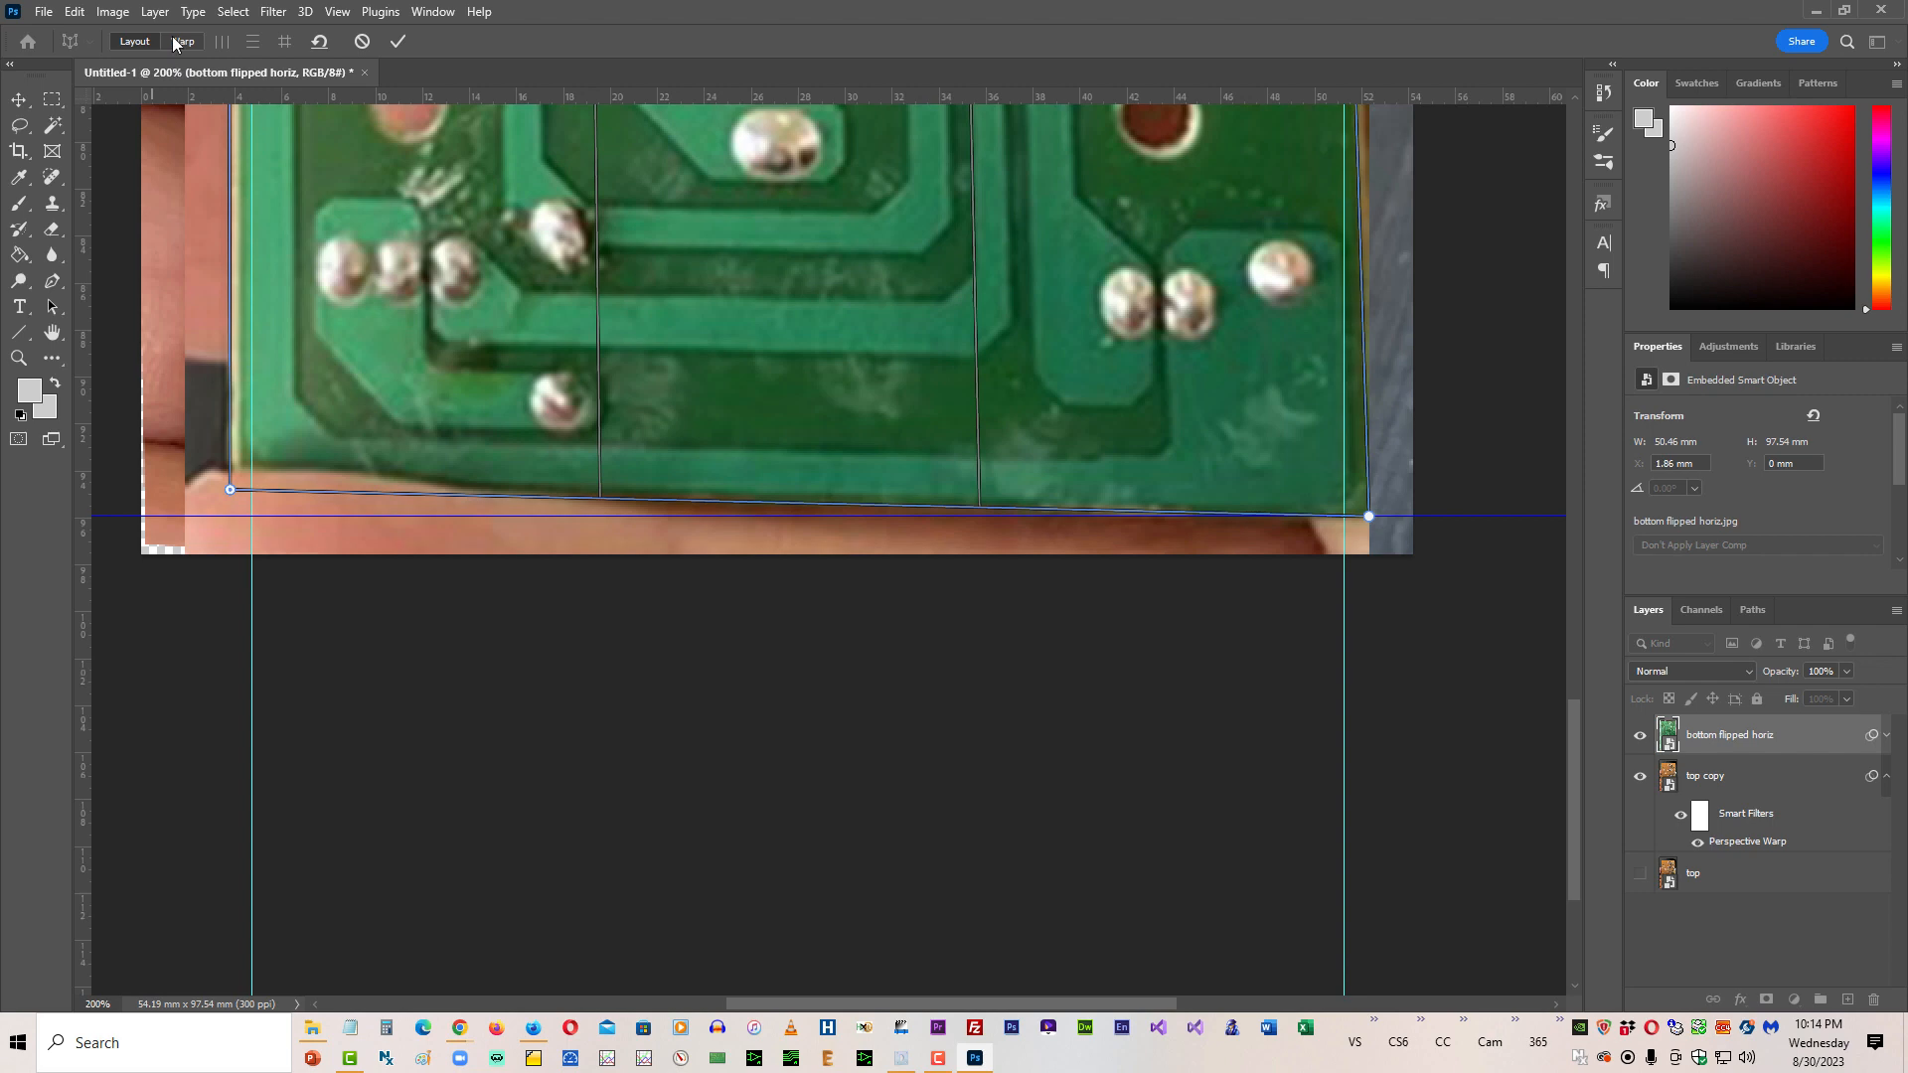
Step: Switch the perspective warp from layout to warp mode and pull its four corners roughly onto the guide intersections
key(ctrl+minus)
key(ctrl+minus)
key(ctrl+minus)
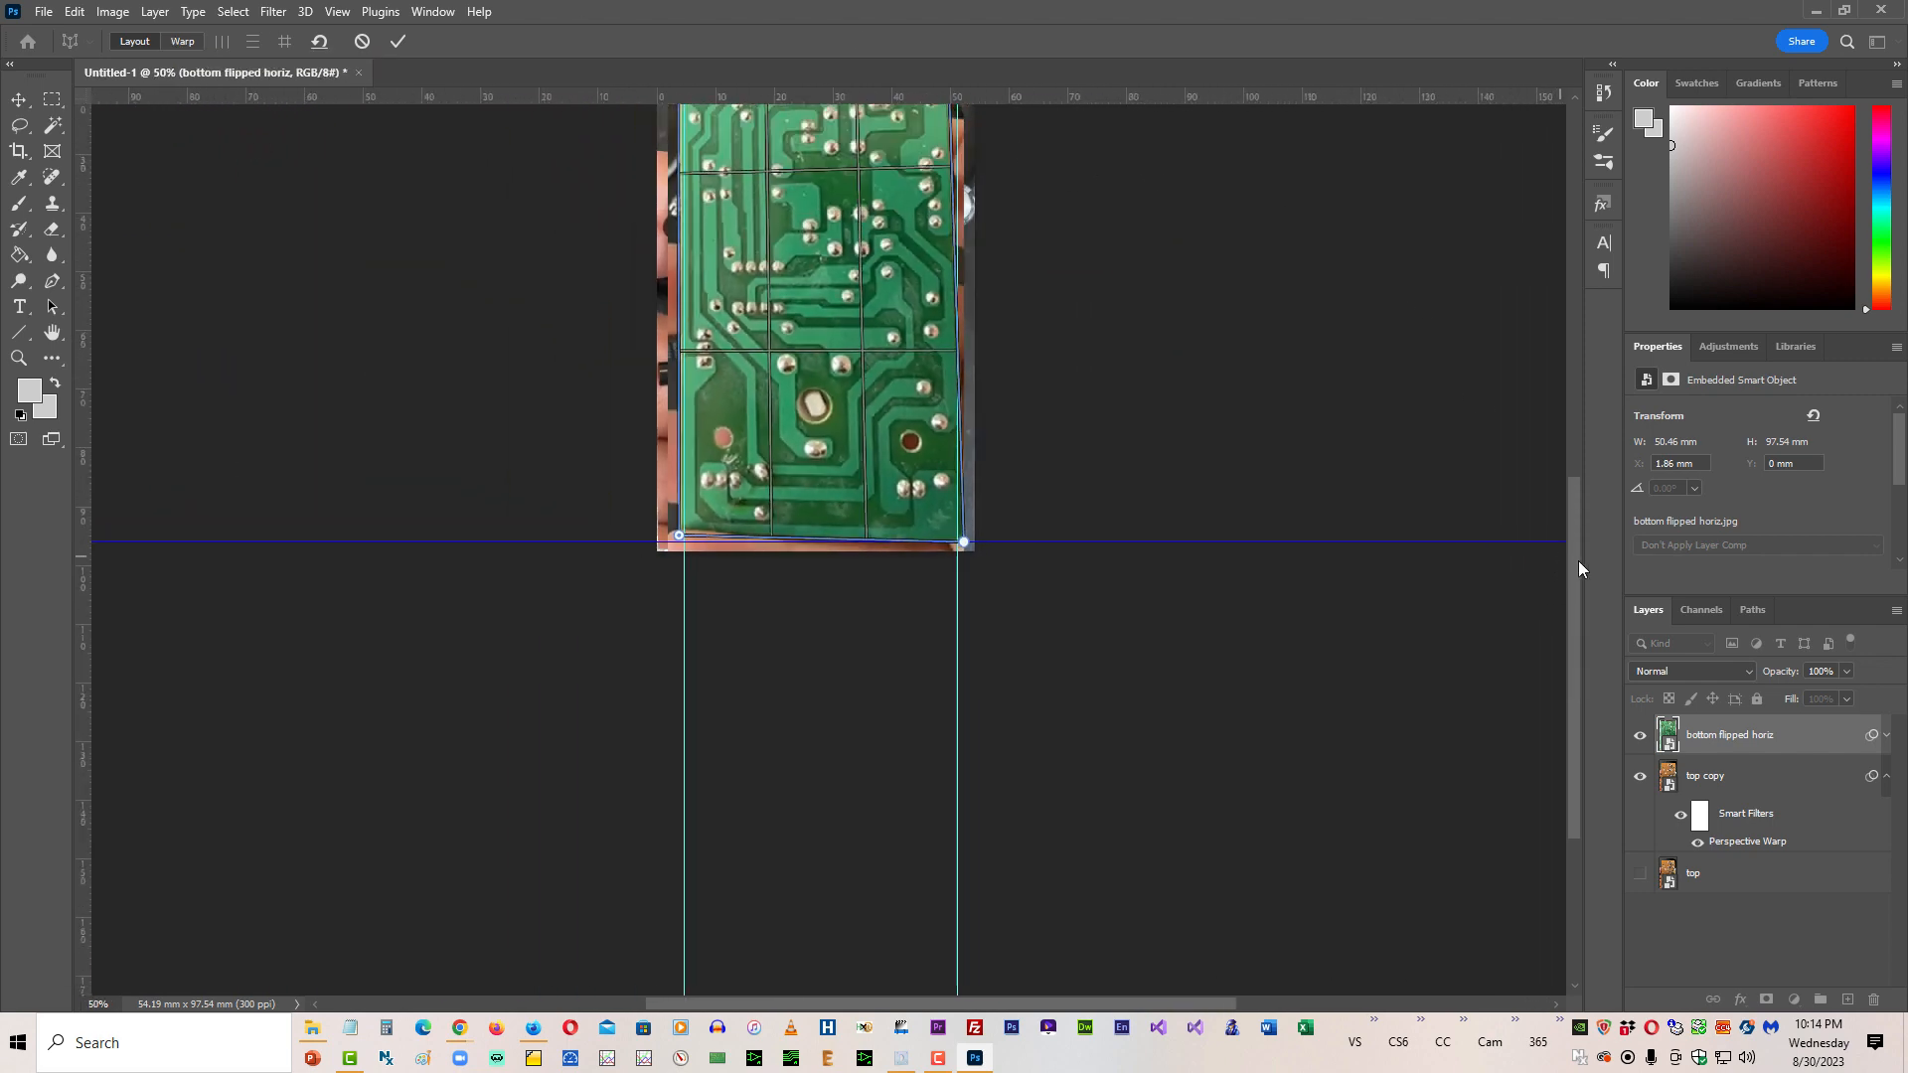
drag(1571, 553, 1567, 467)
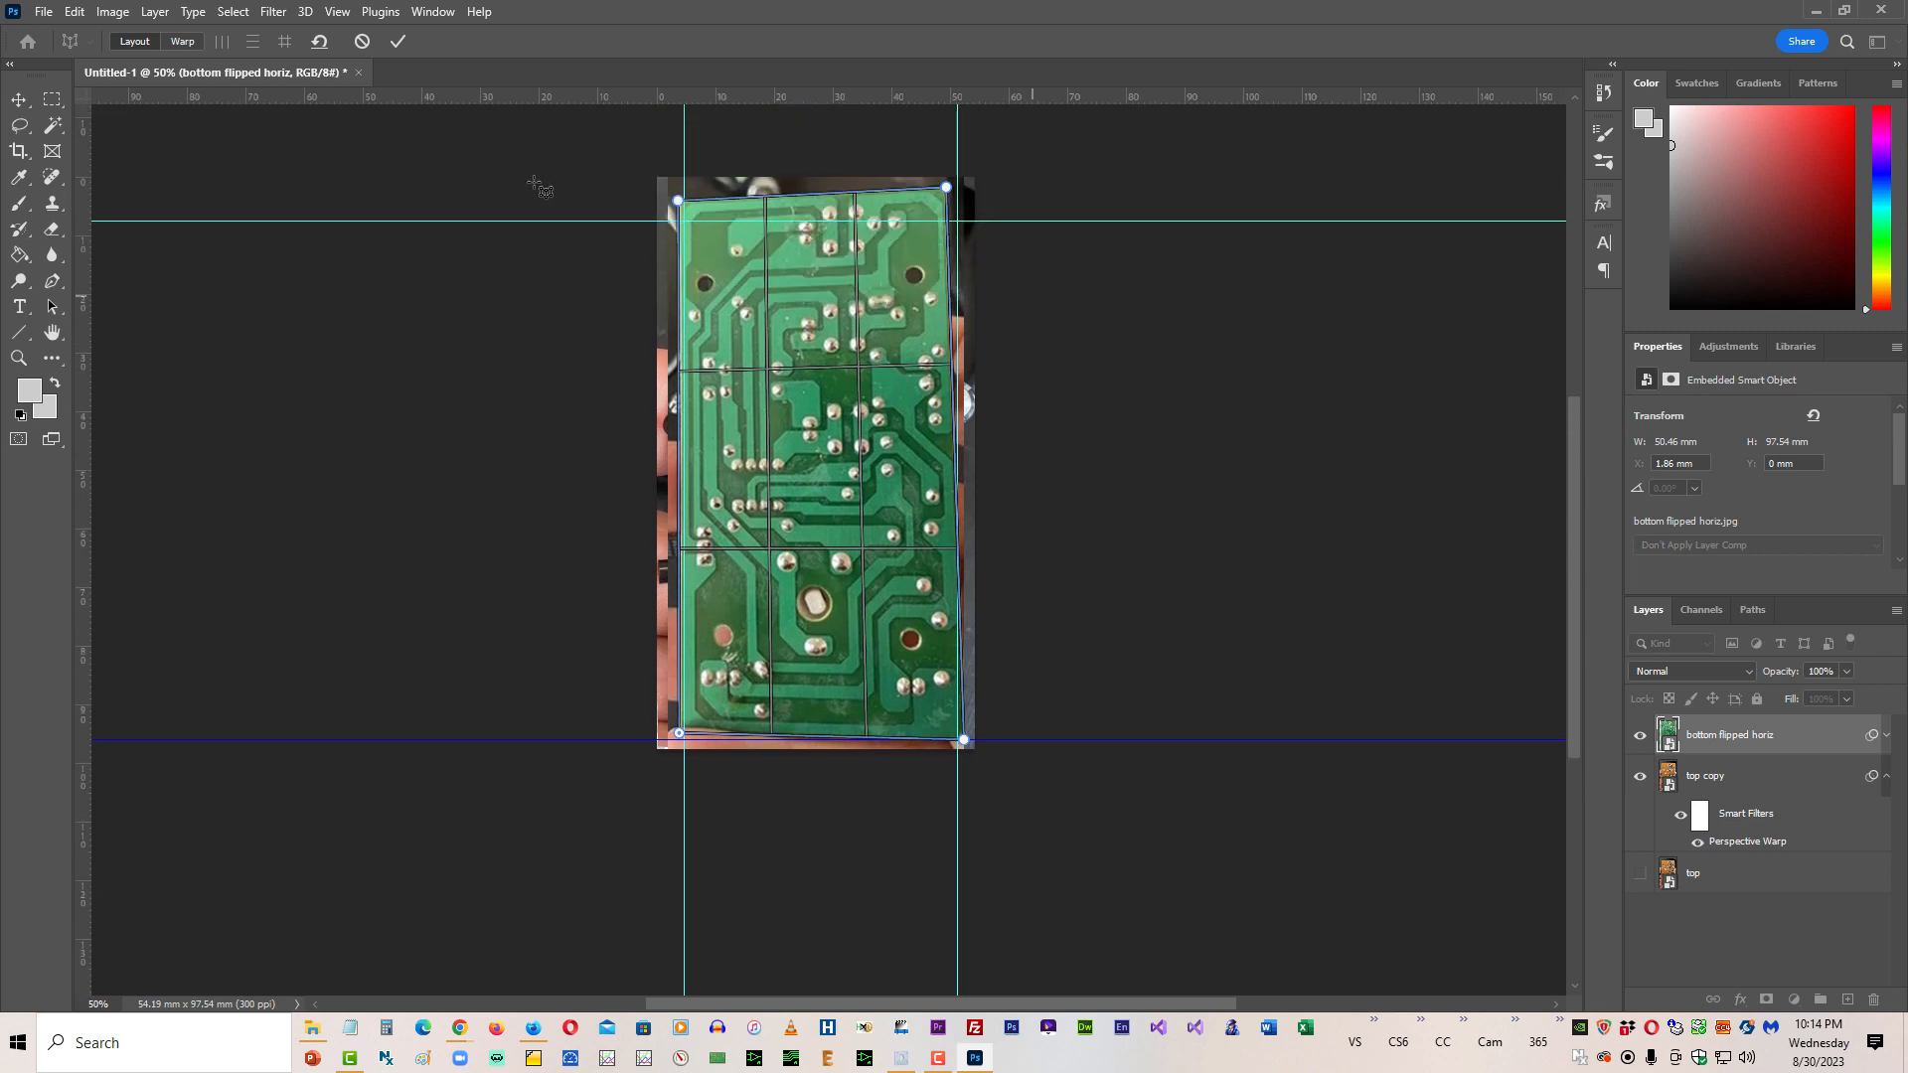
click(182, 41)
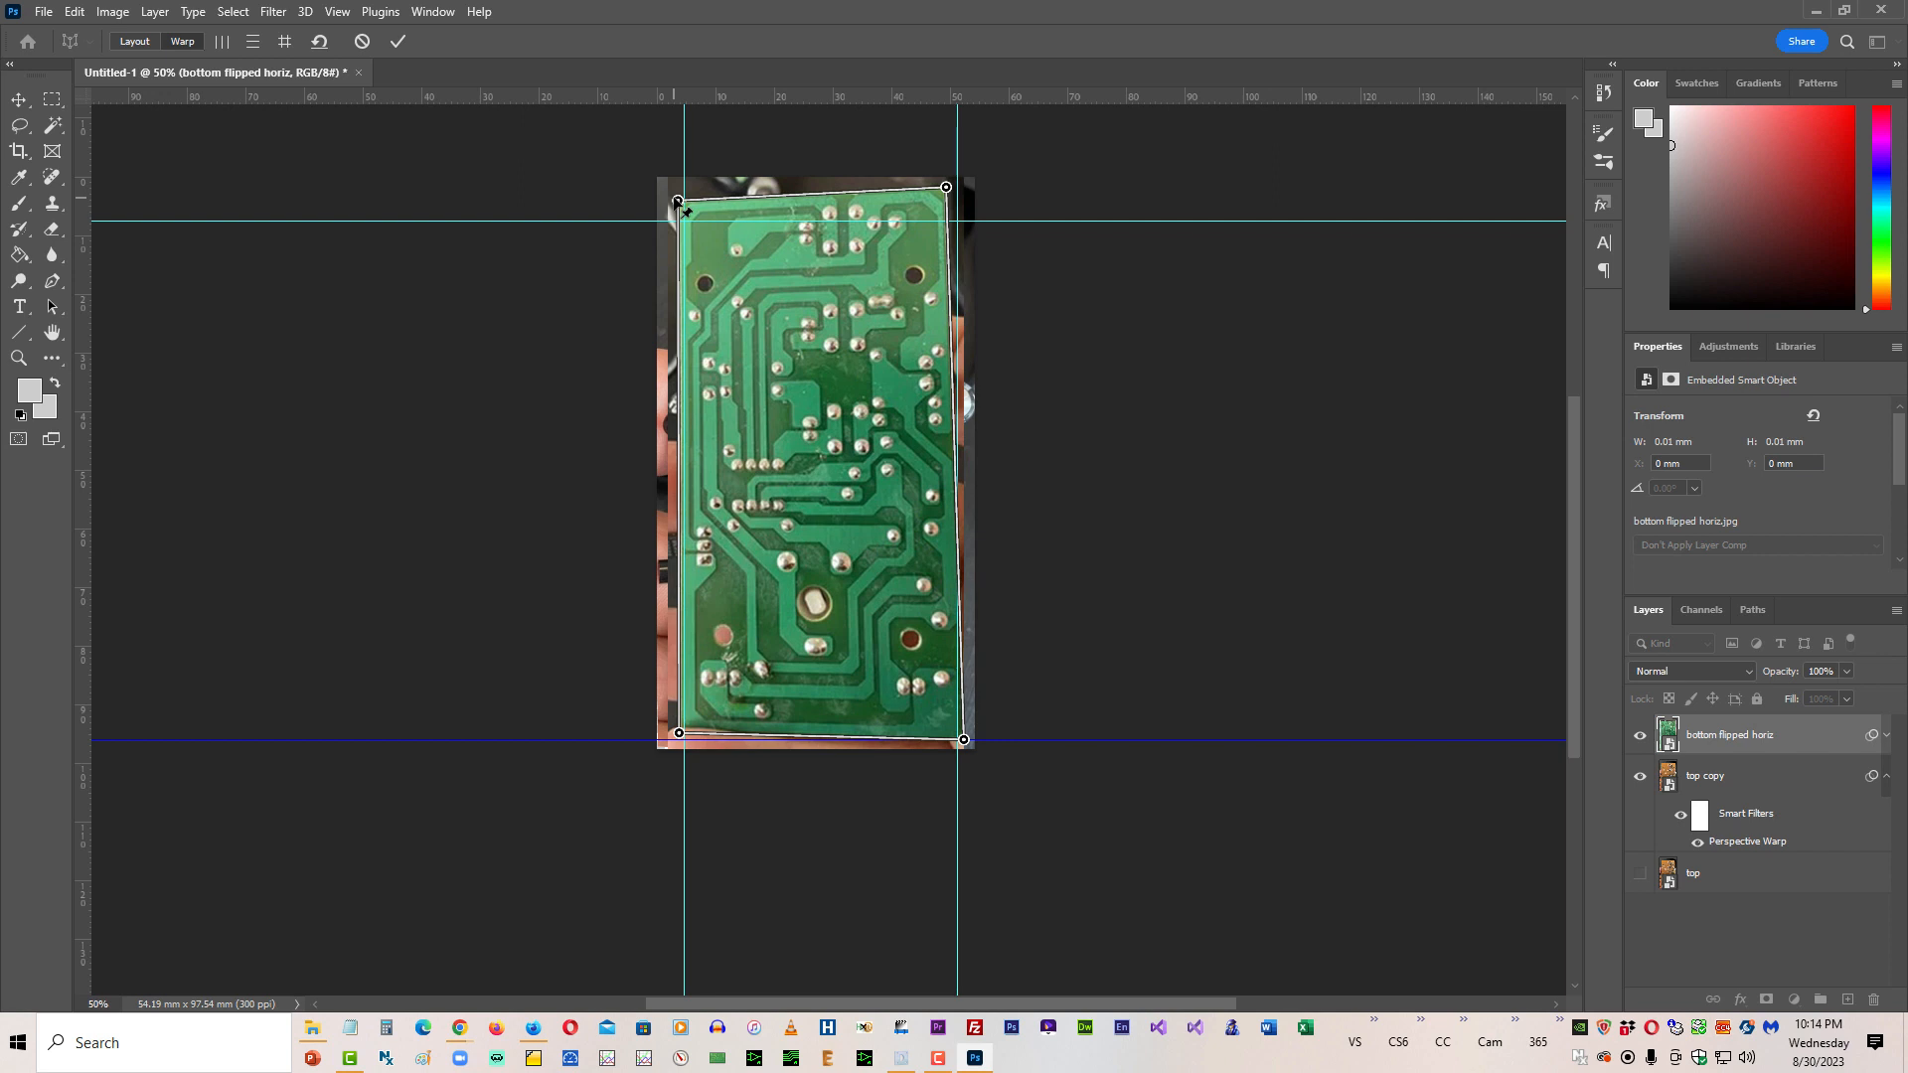
drag(678, 201, 684, 221)
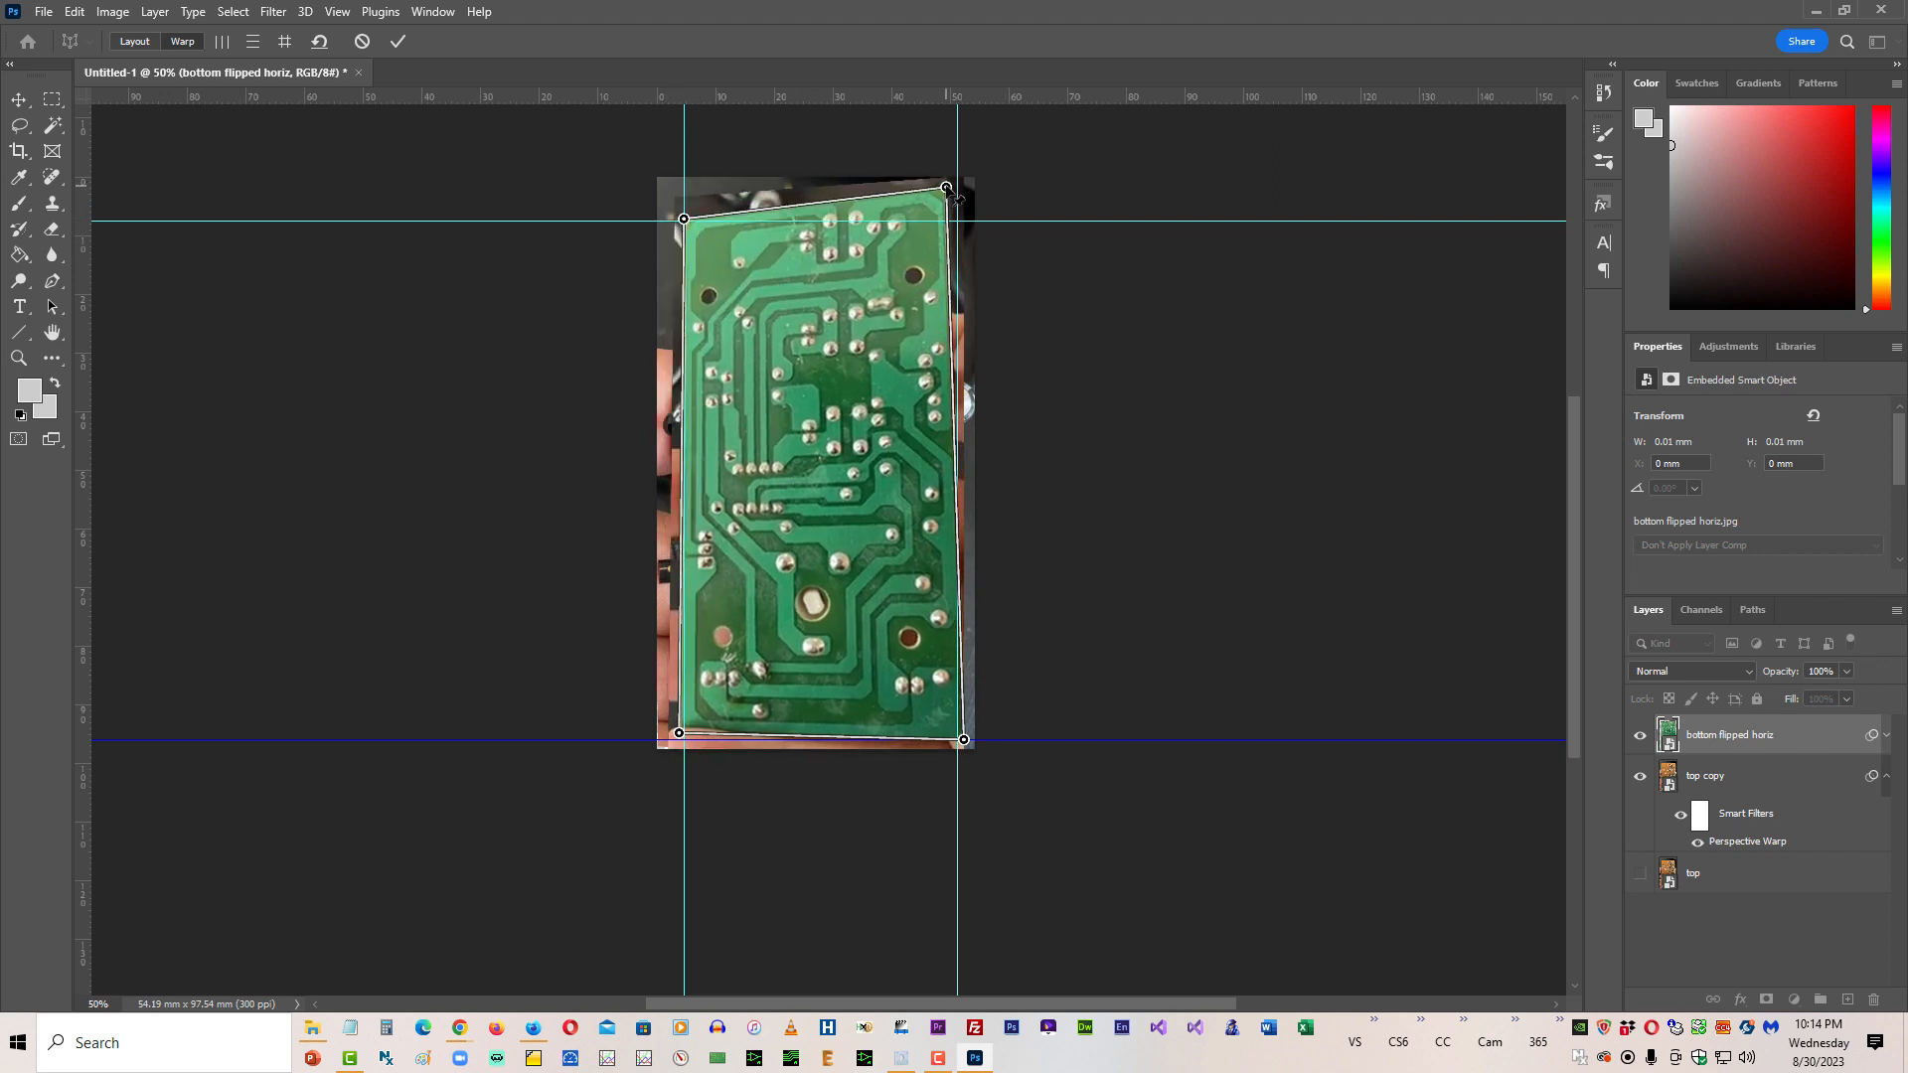
drag(951, 192, 962, 227)
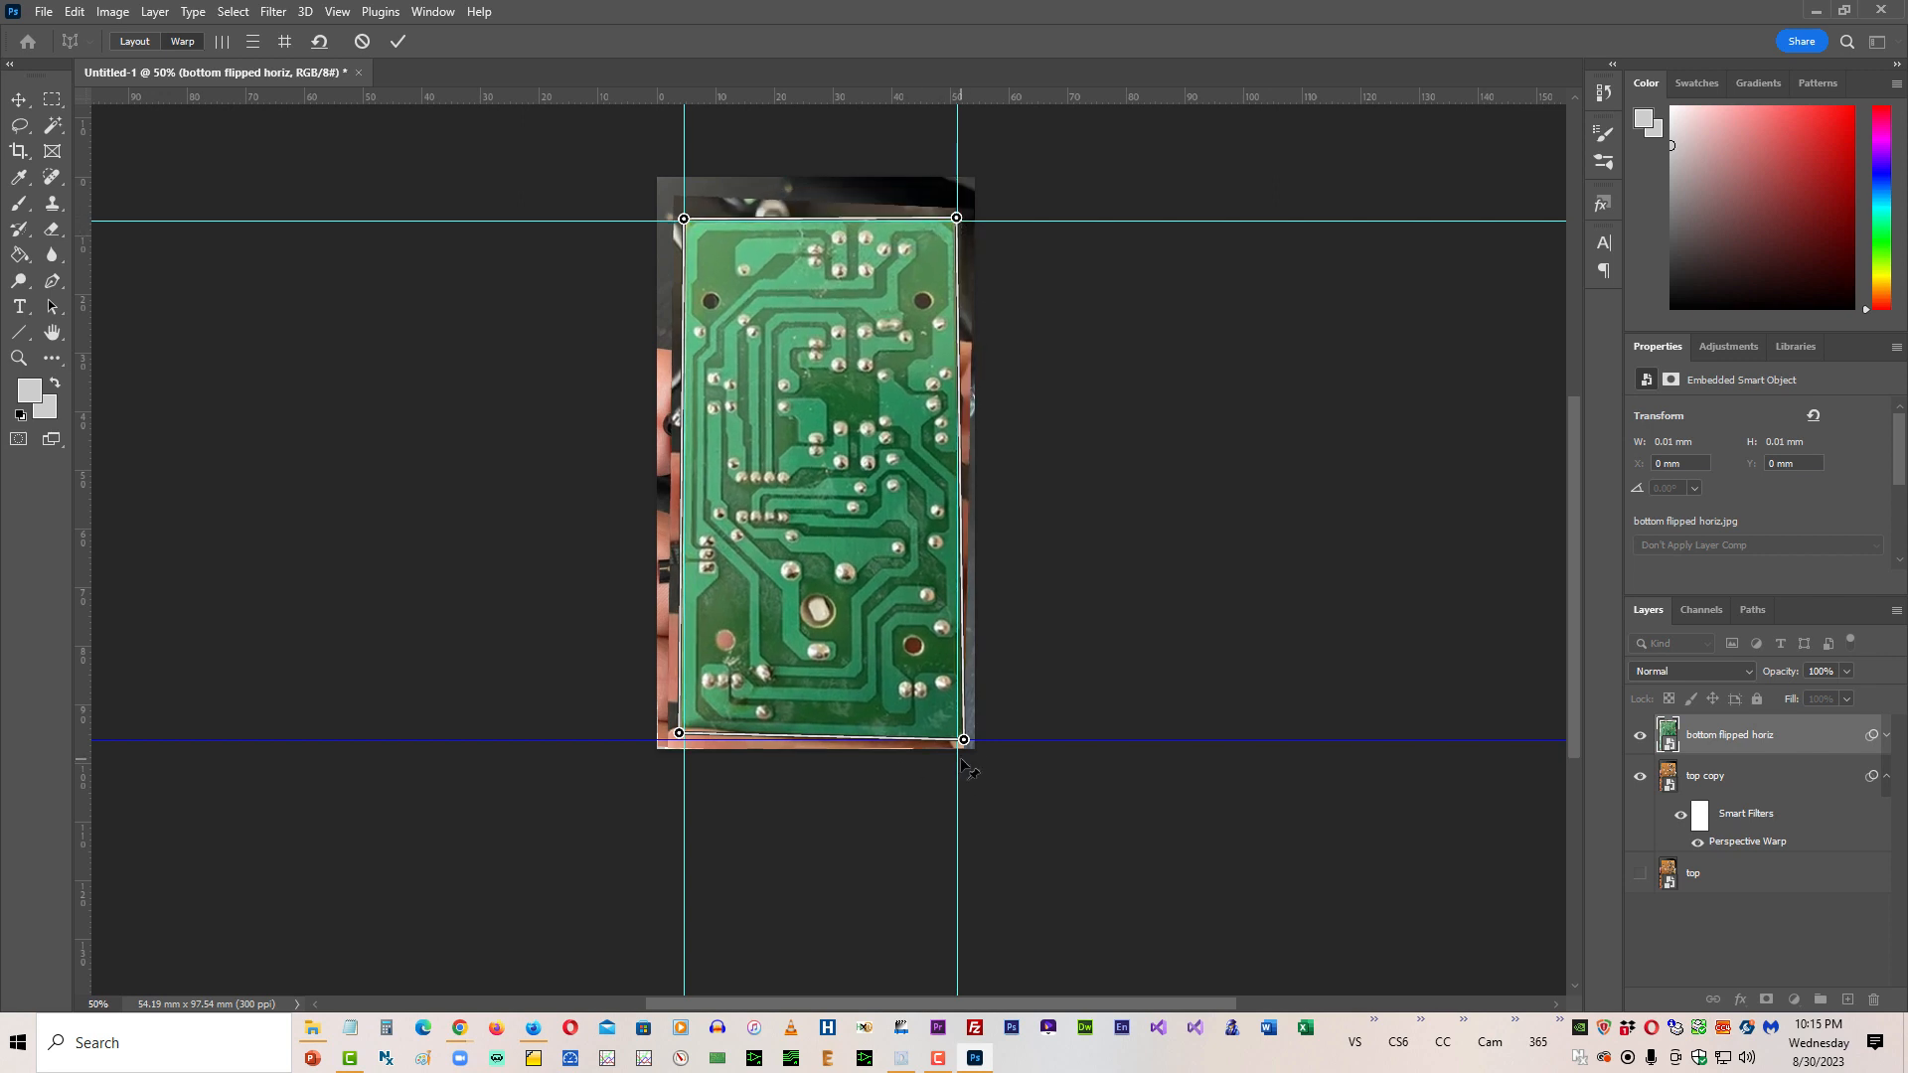
drag(963, 741, 956, 741)
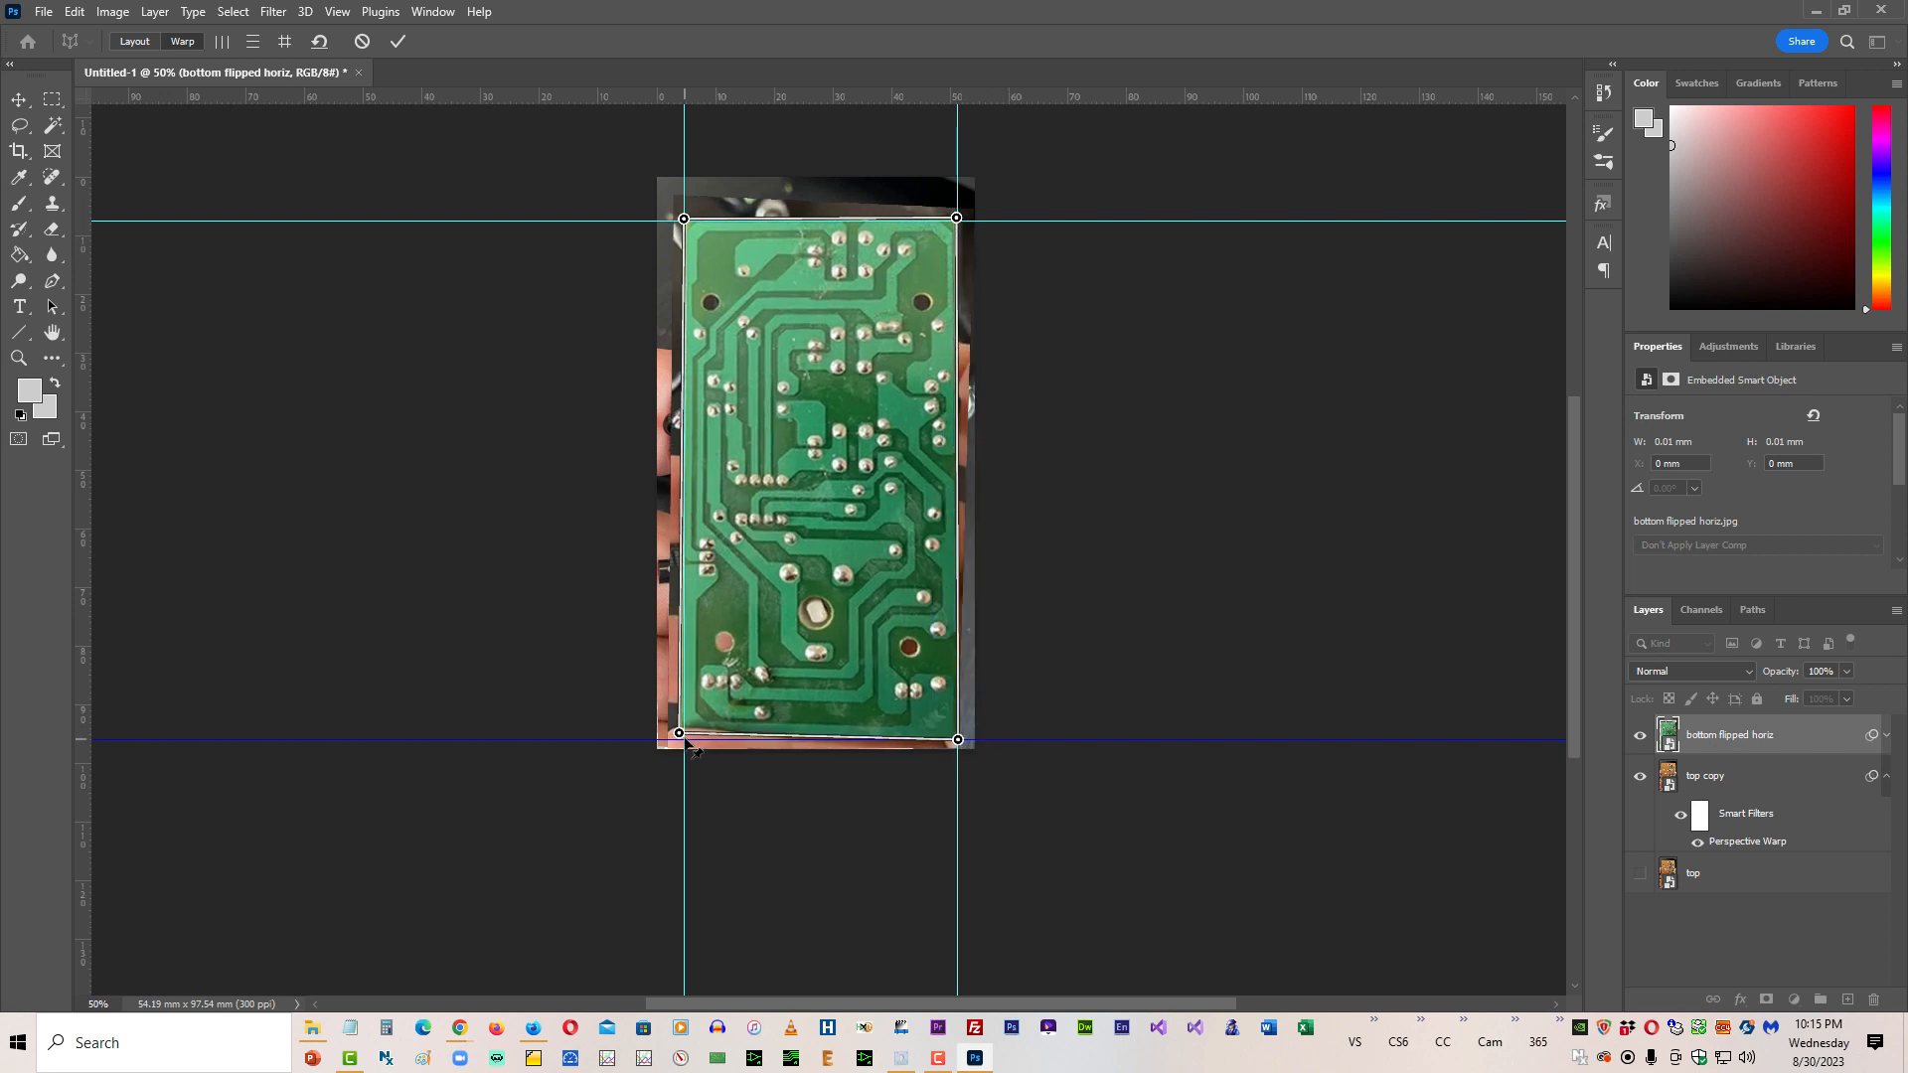
drag(684, 738, 688, 744)
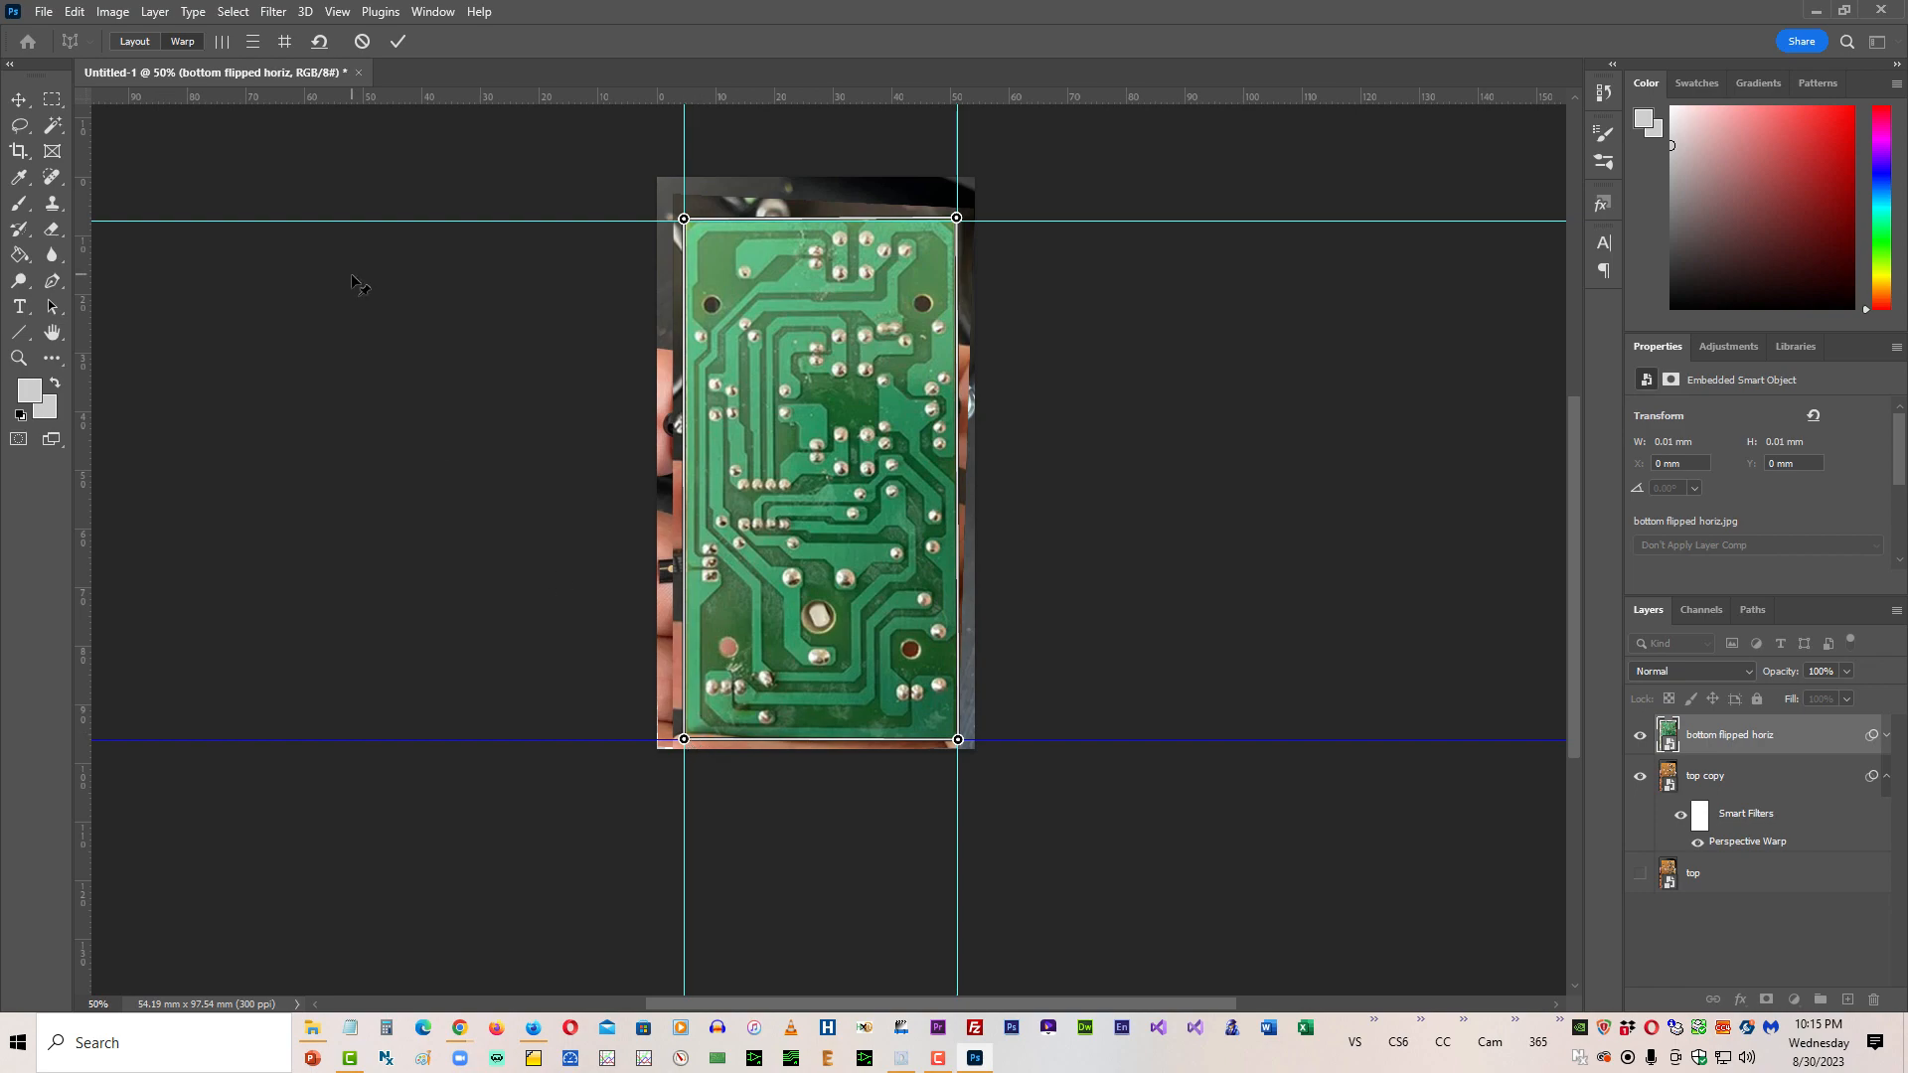
Step: Fine-tune the warp's upper-right and upper-left corners at close zoom so they meet the upper guide intersections exactly
key(ctrl+plus)
key(ctrl+plus)
key(ctrl+plus)
key(ctrl+plus)
key(ctrl+plus)
key(ctrl+plus)
key(ctrl+plus)
key(ctrl+plus)
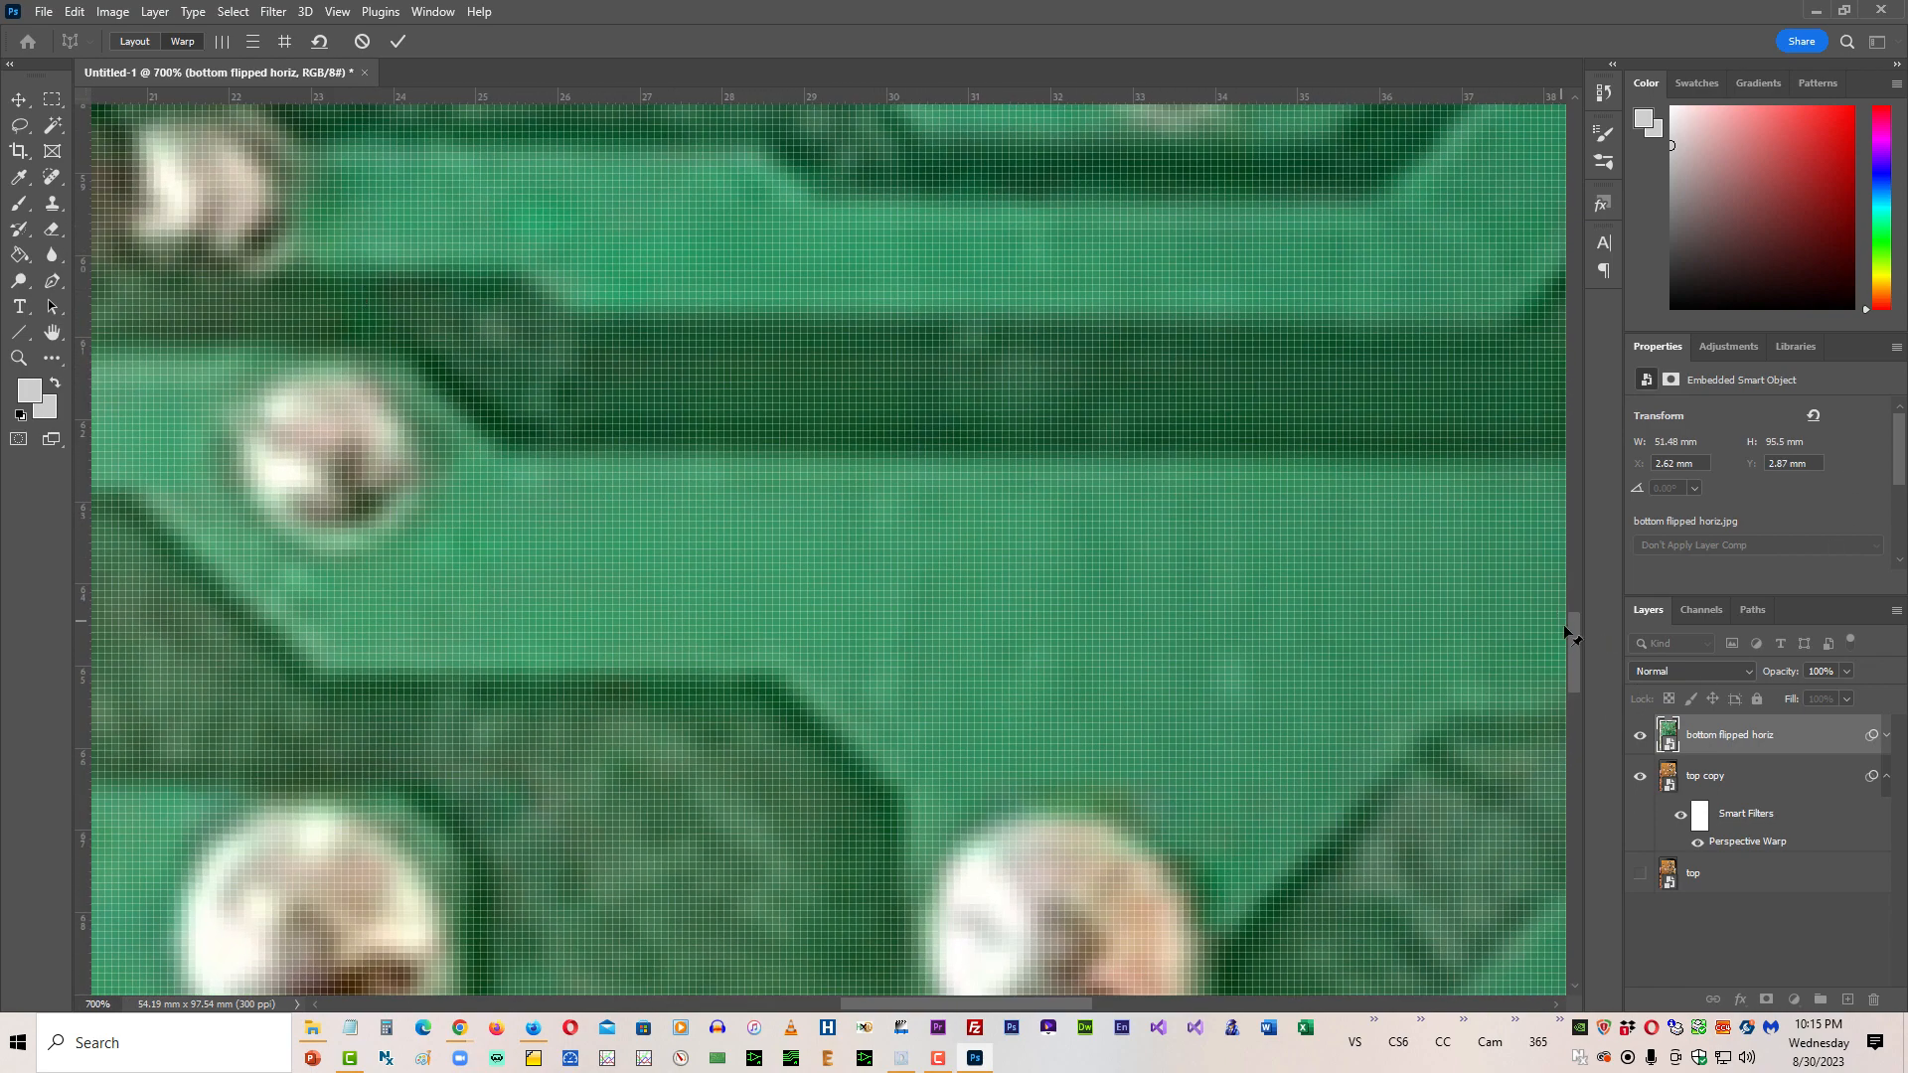
drag(1567, 634, 1599, 217)
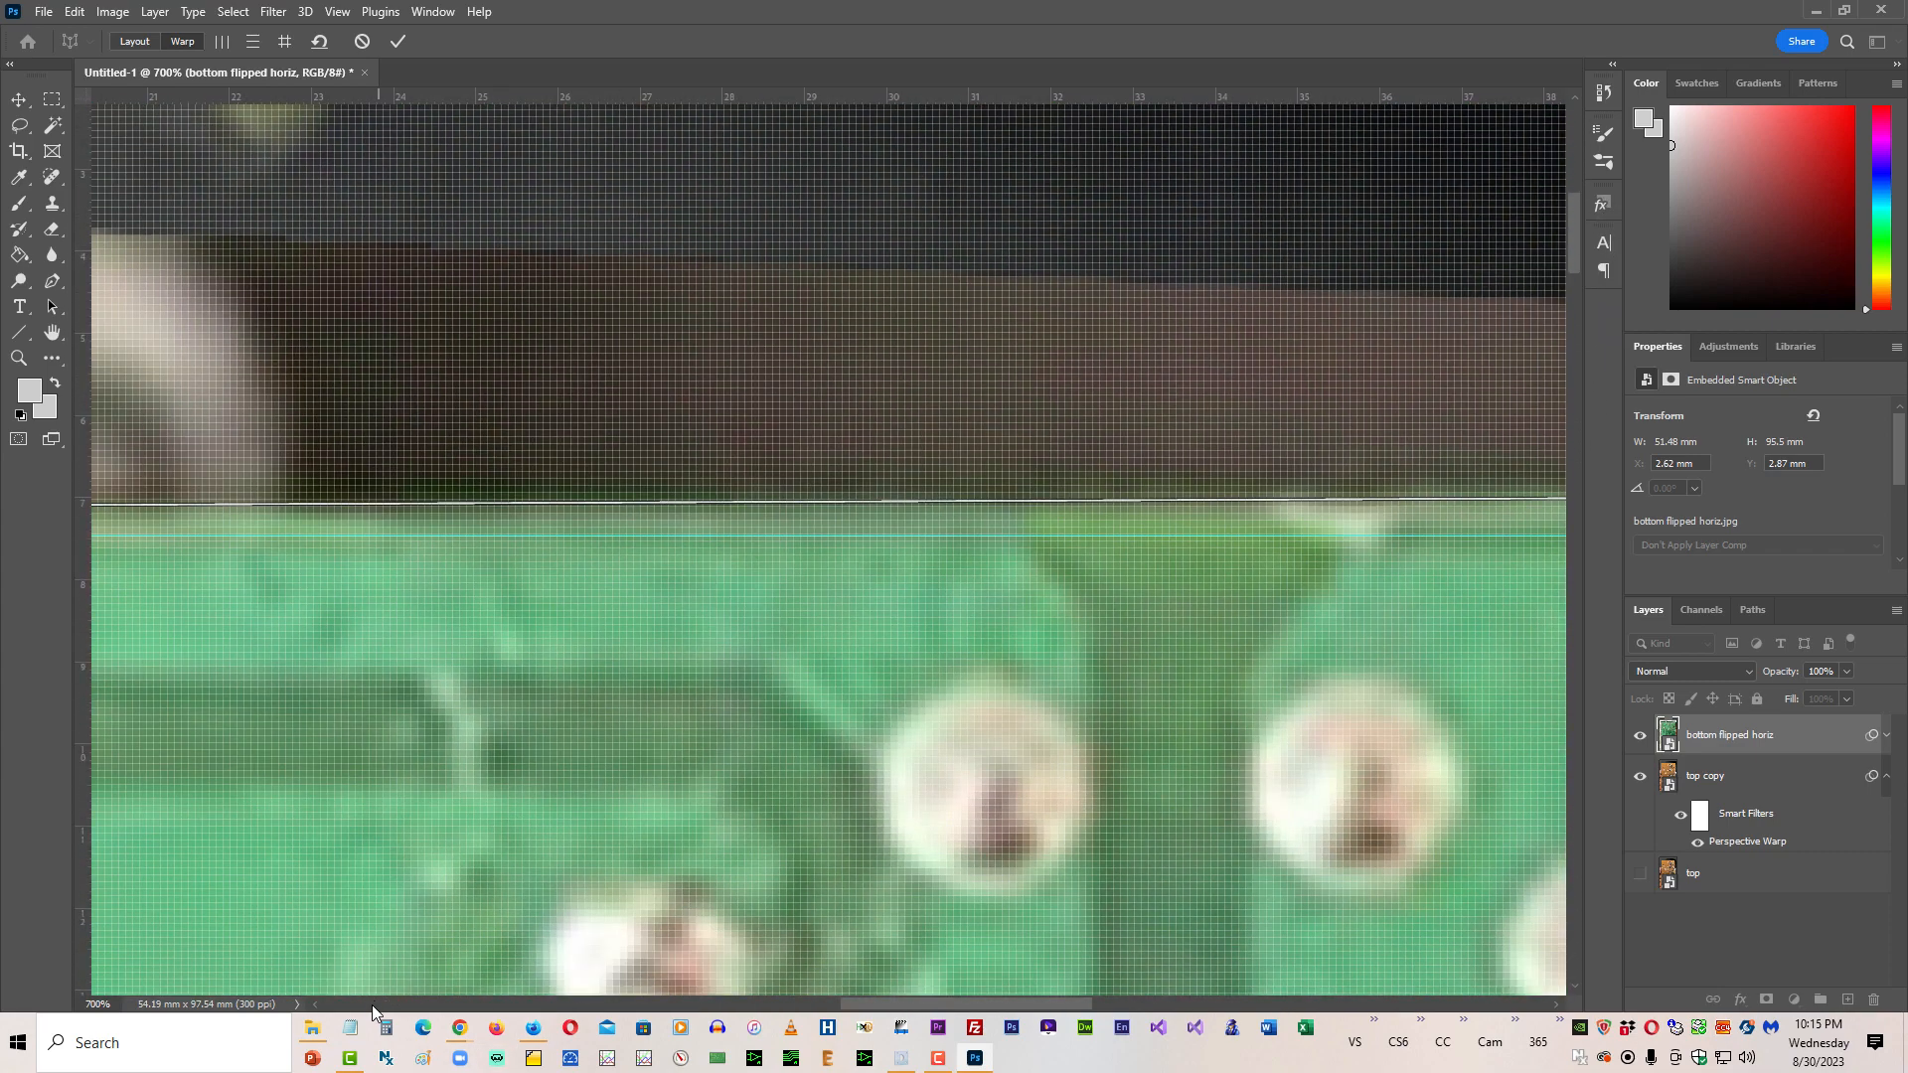
drag(904, 1006, 1171, 1004)
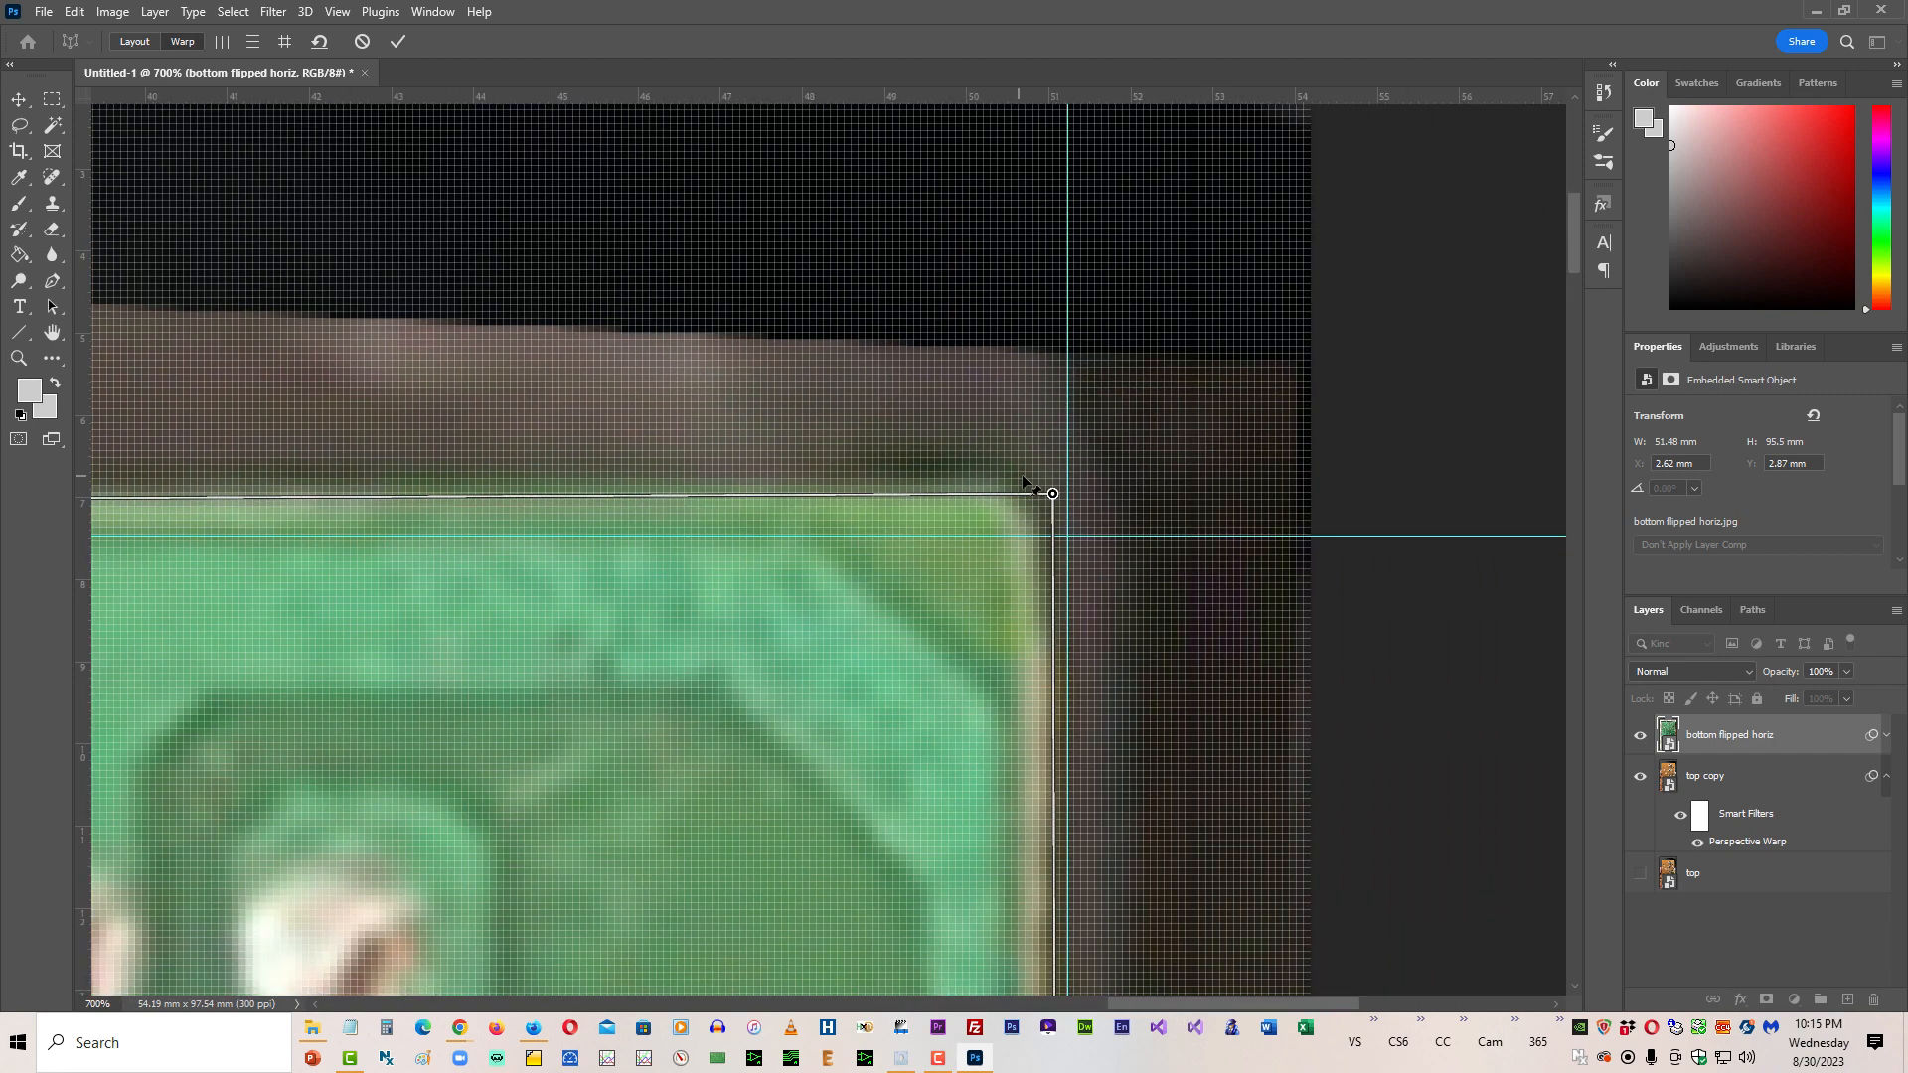
drag(1053, 494, 1066, 532)
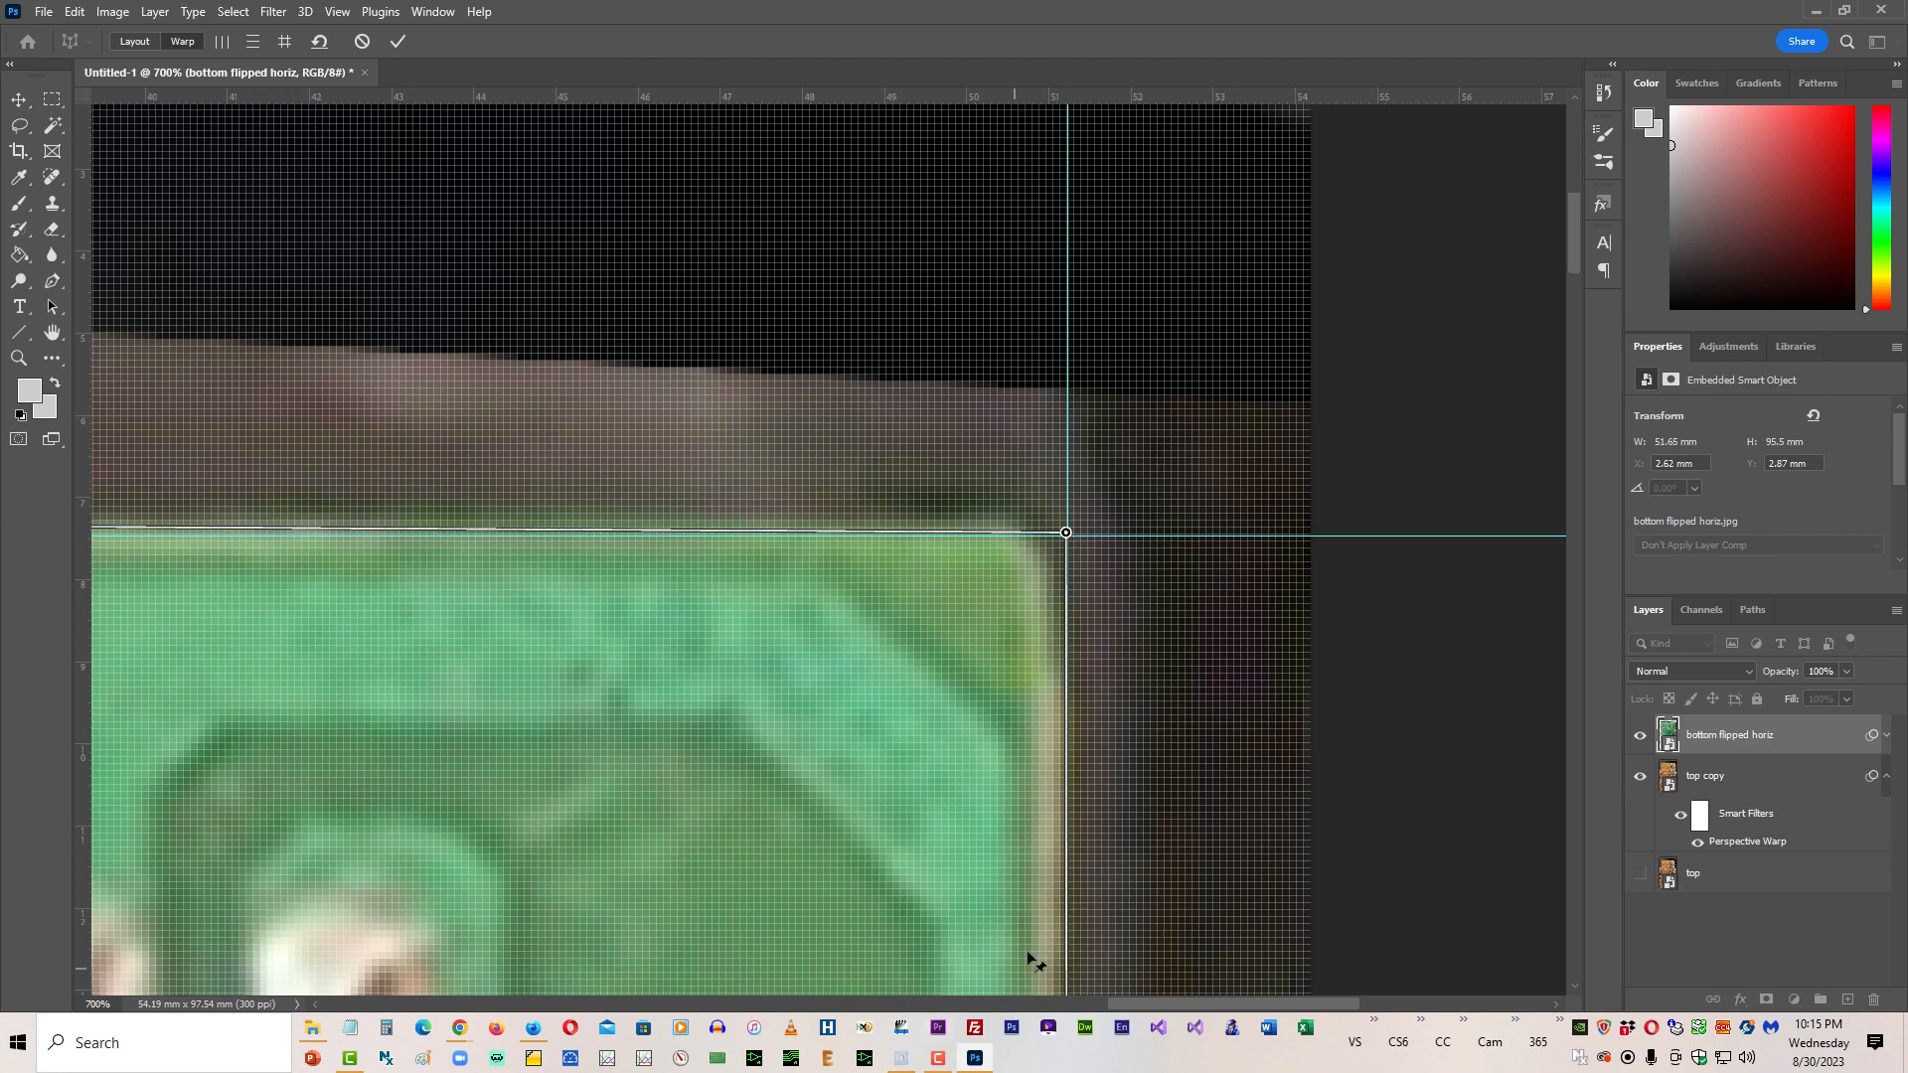
drag(1149, 1003, 487, 1003)
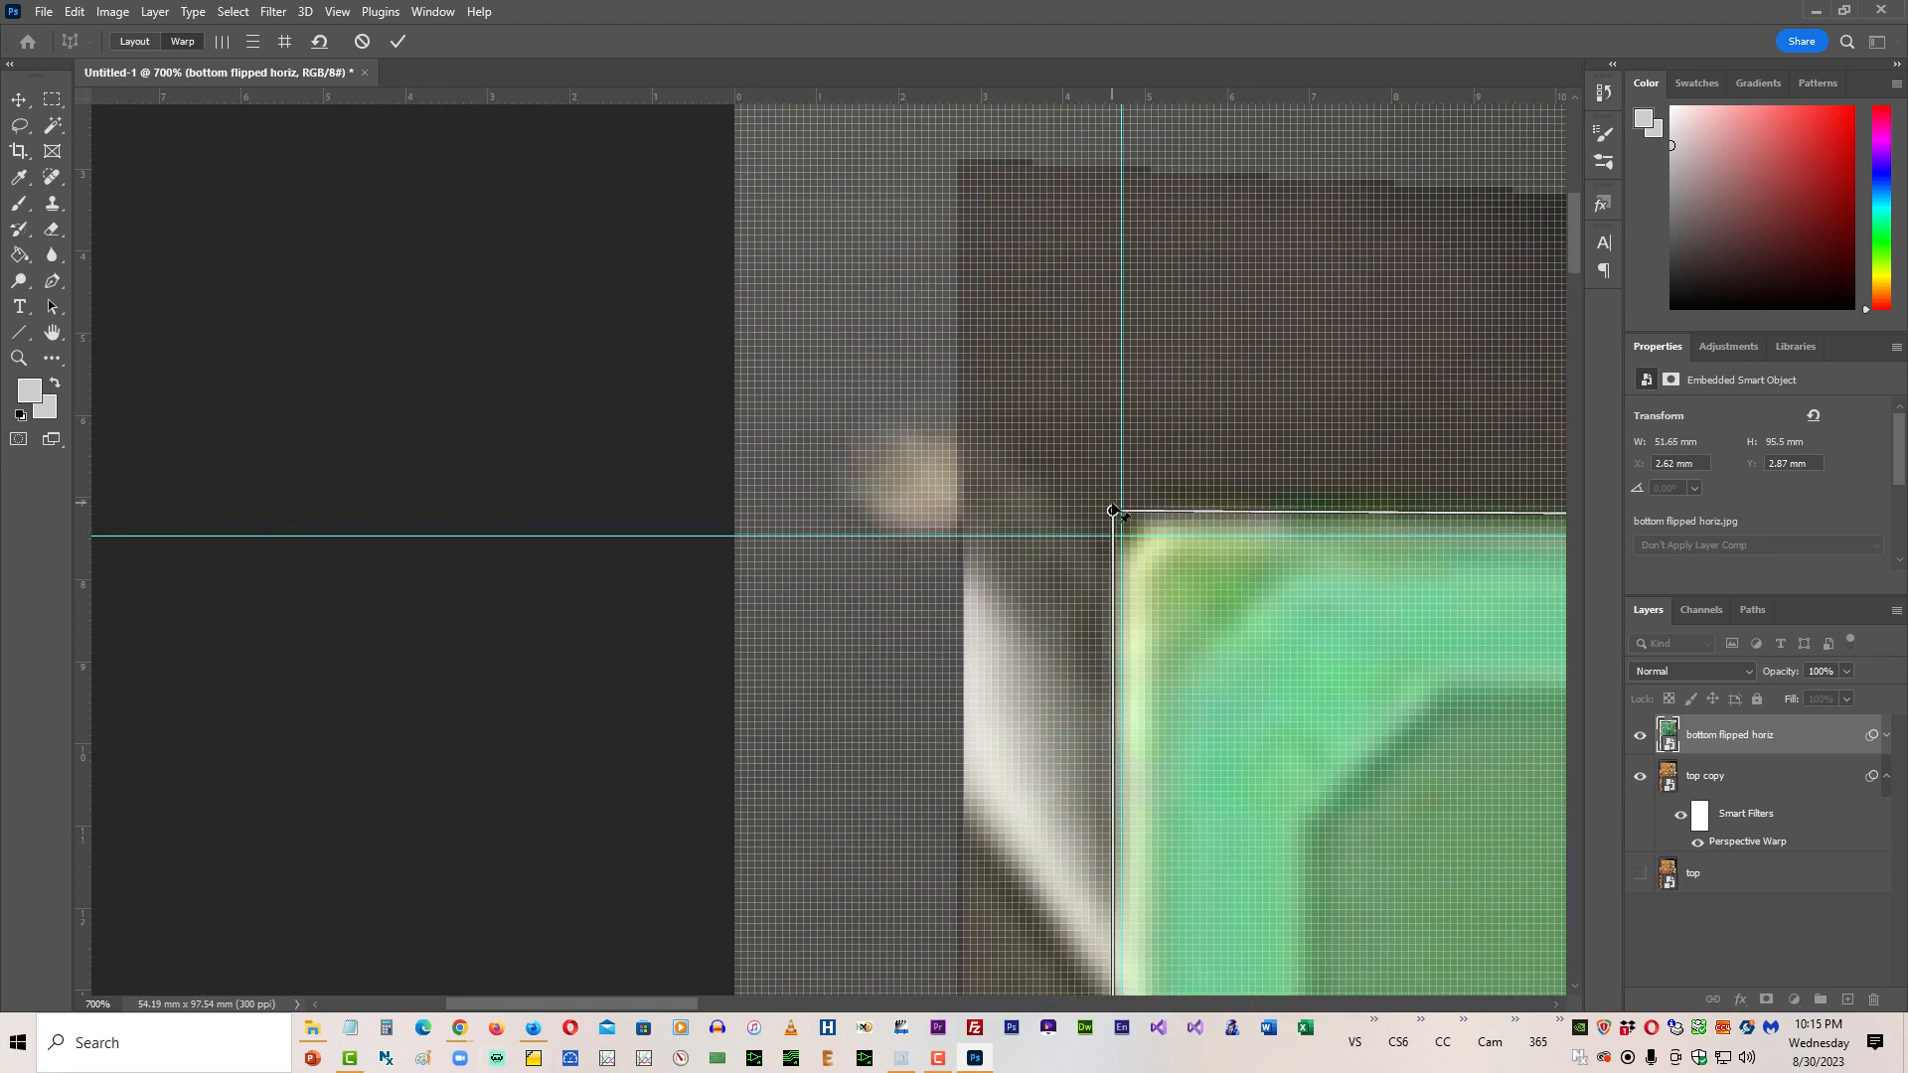
drag(1111, 512, 1120, 535)
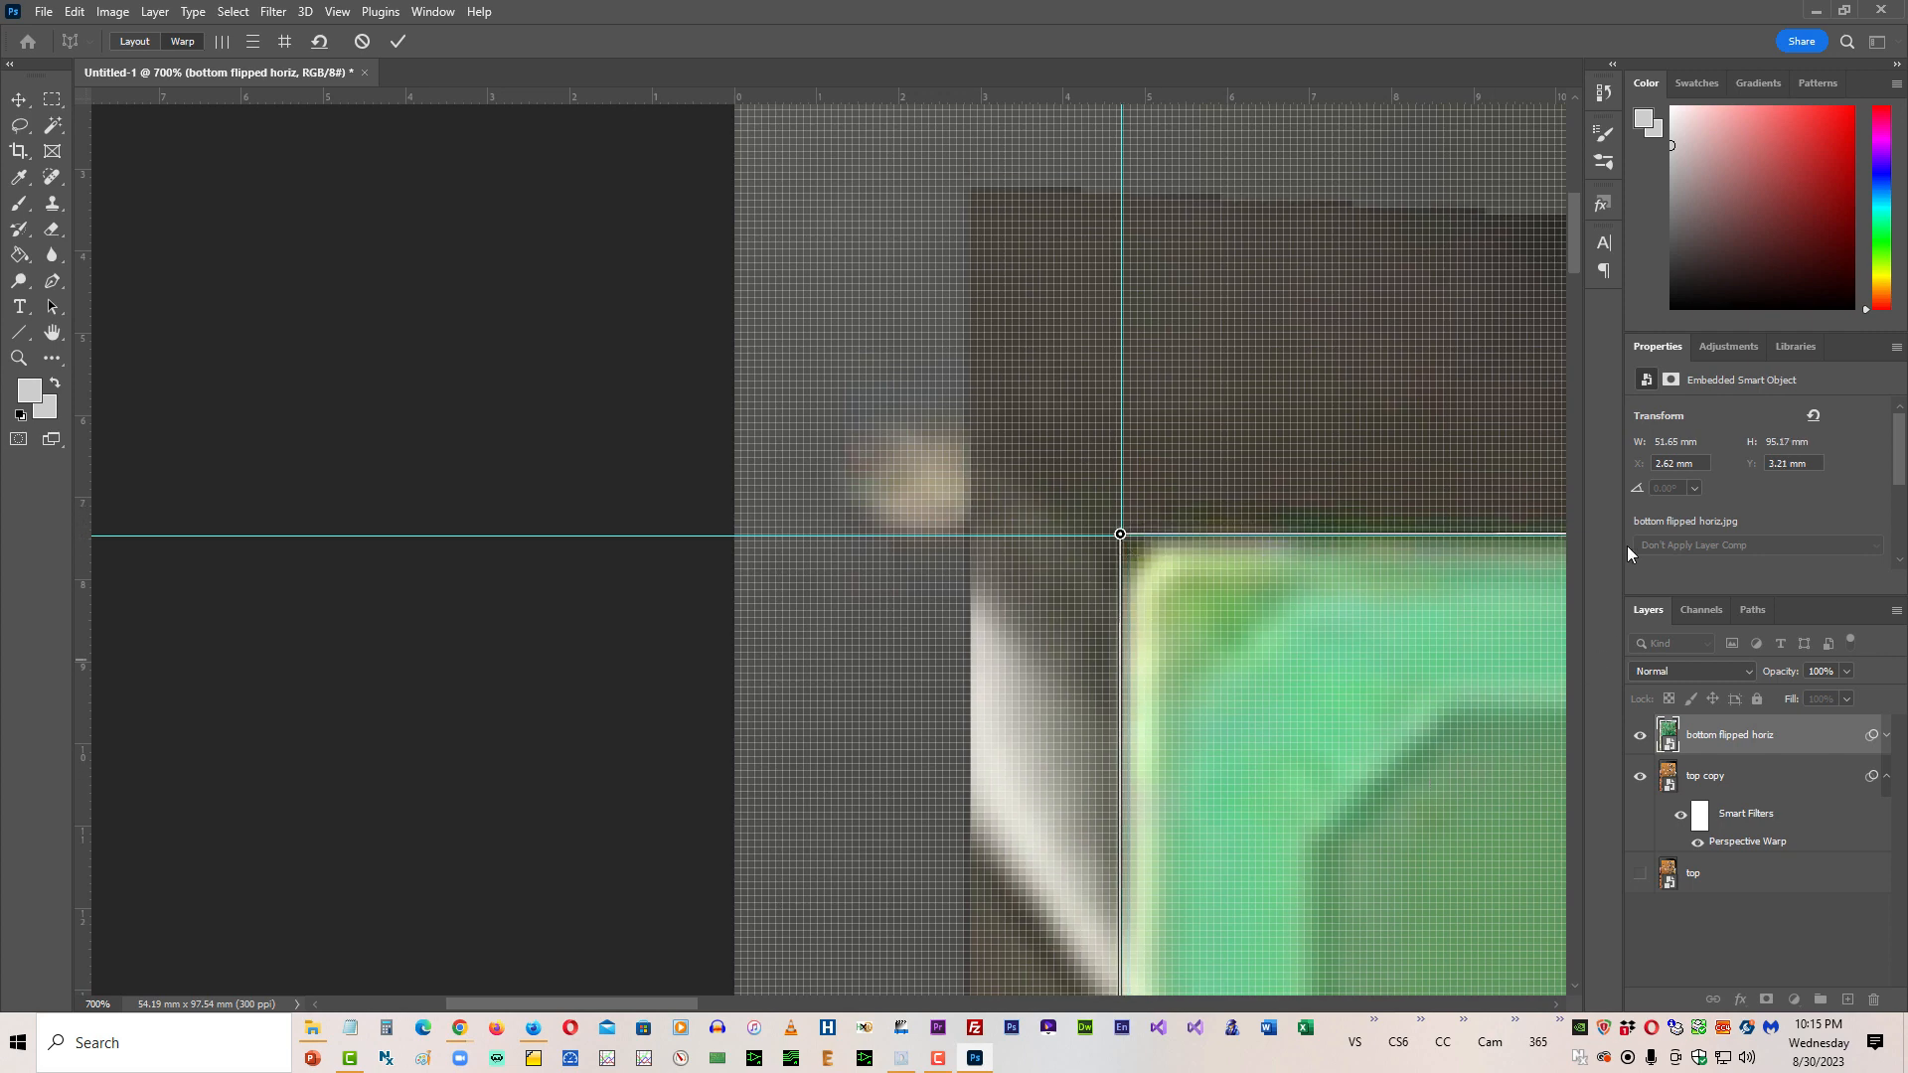
Step: Fine-tune the warp's lower-left and lower-right corners at close zoom so they meet the lower guide intersections exactly
drag(1572, 241, 1646, 903)
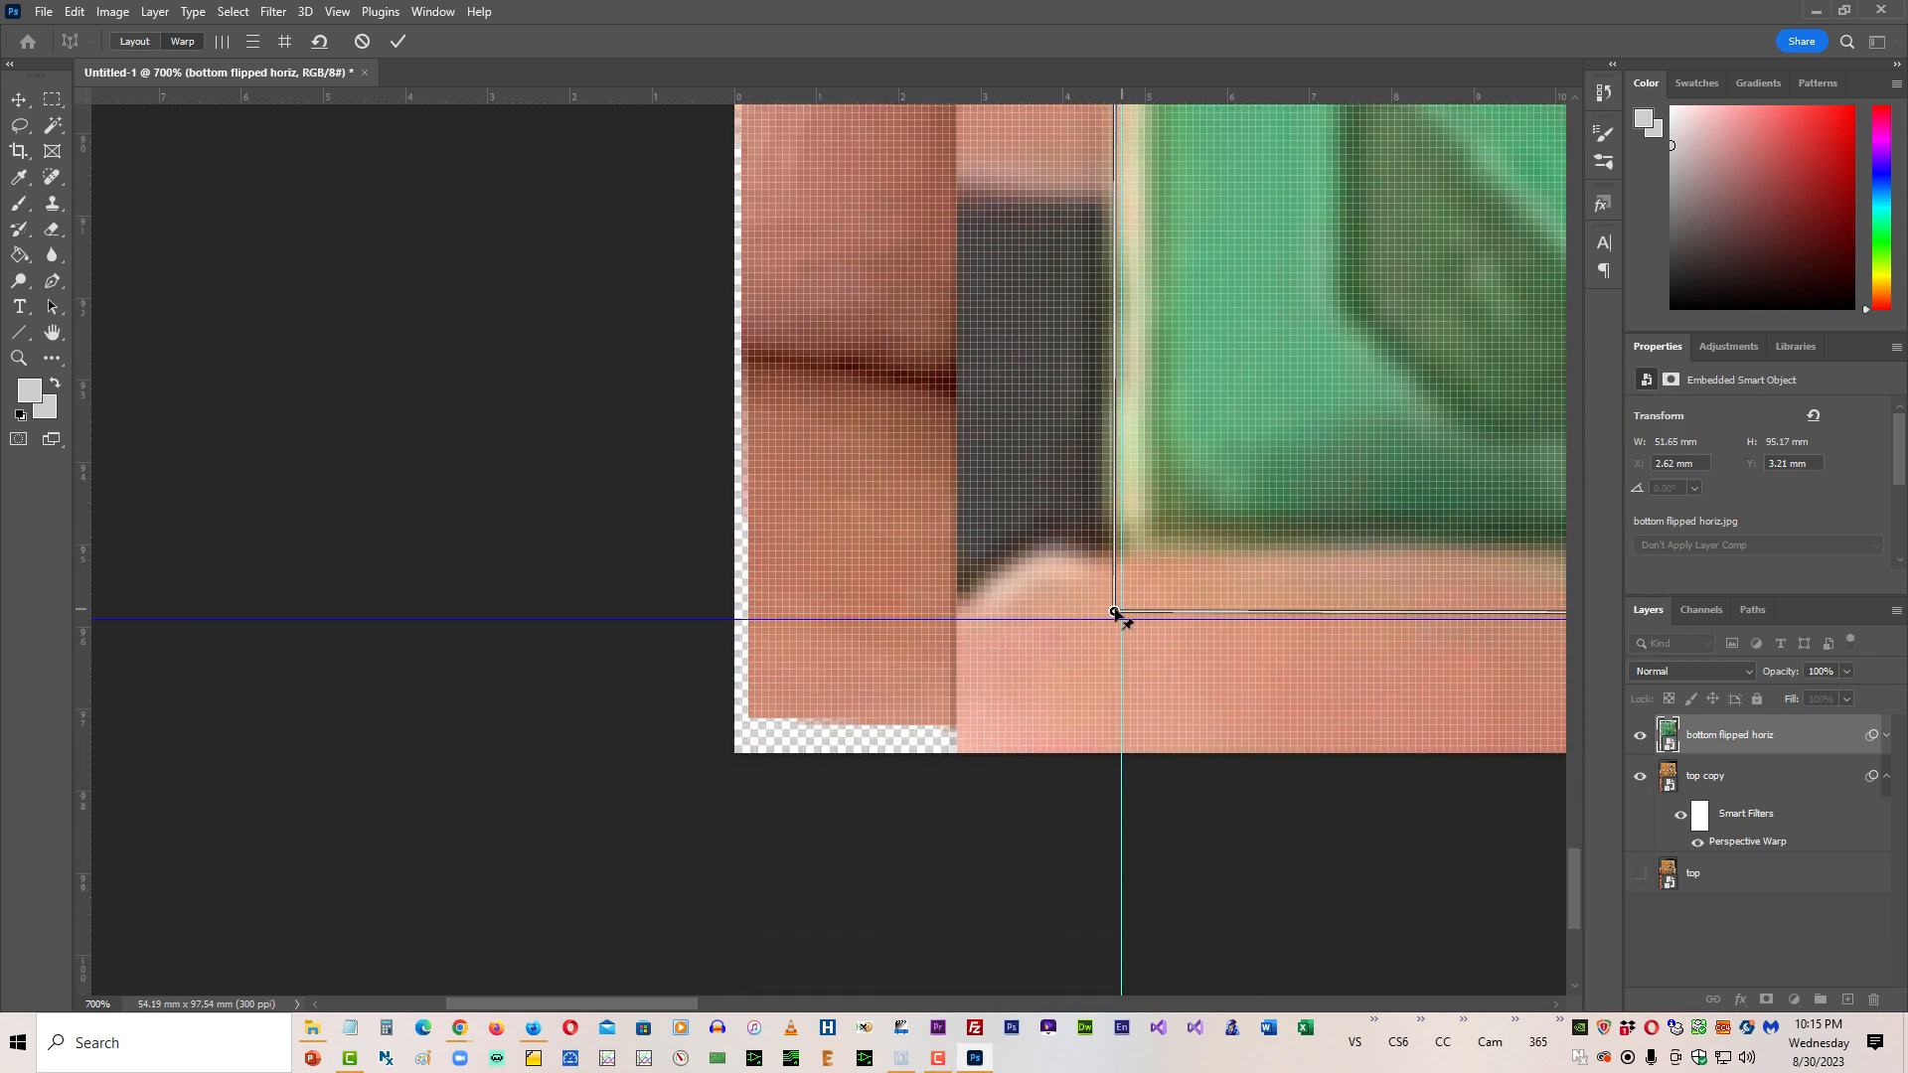
drag(1113, 613, 1119, 619)
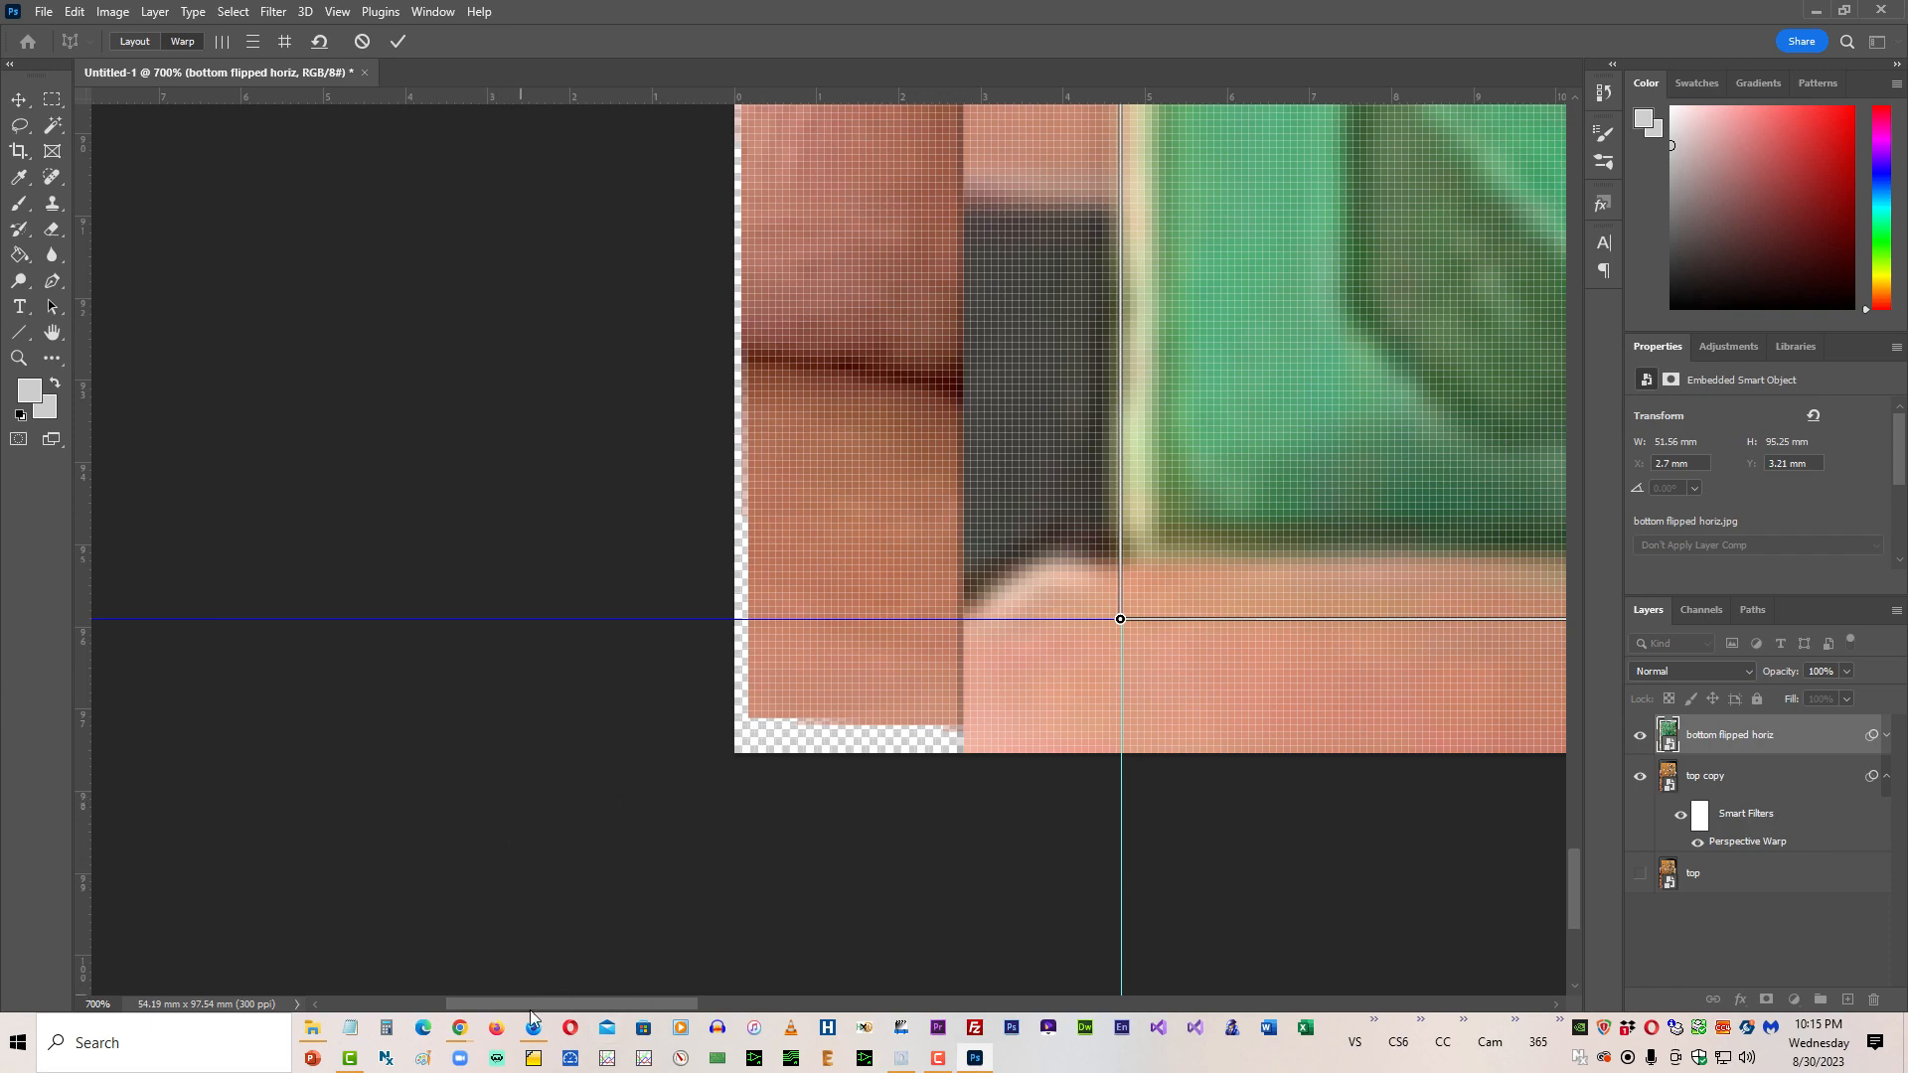
drag(529, 1009, 1183, 1035)
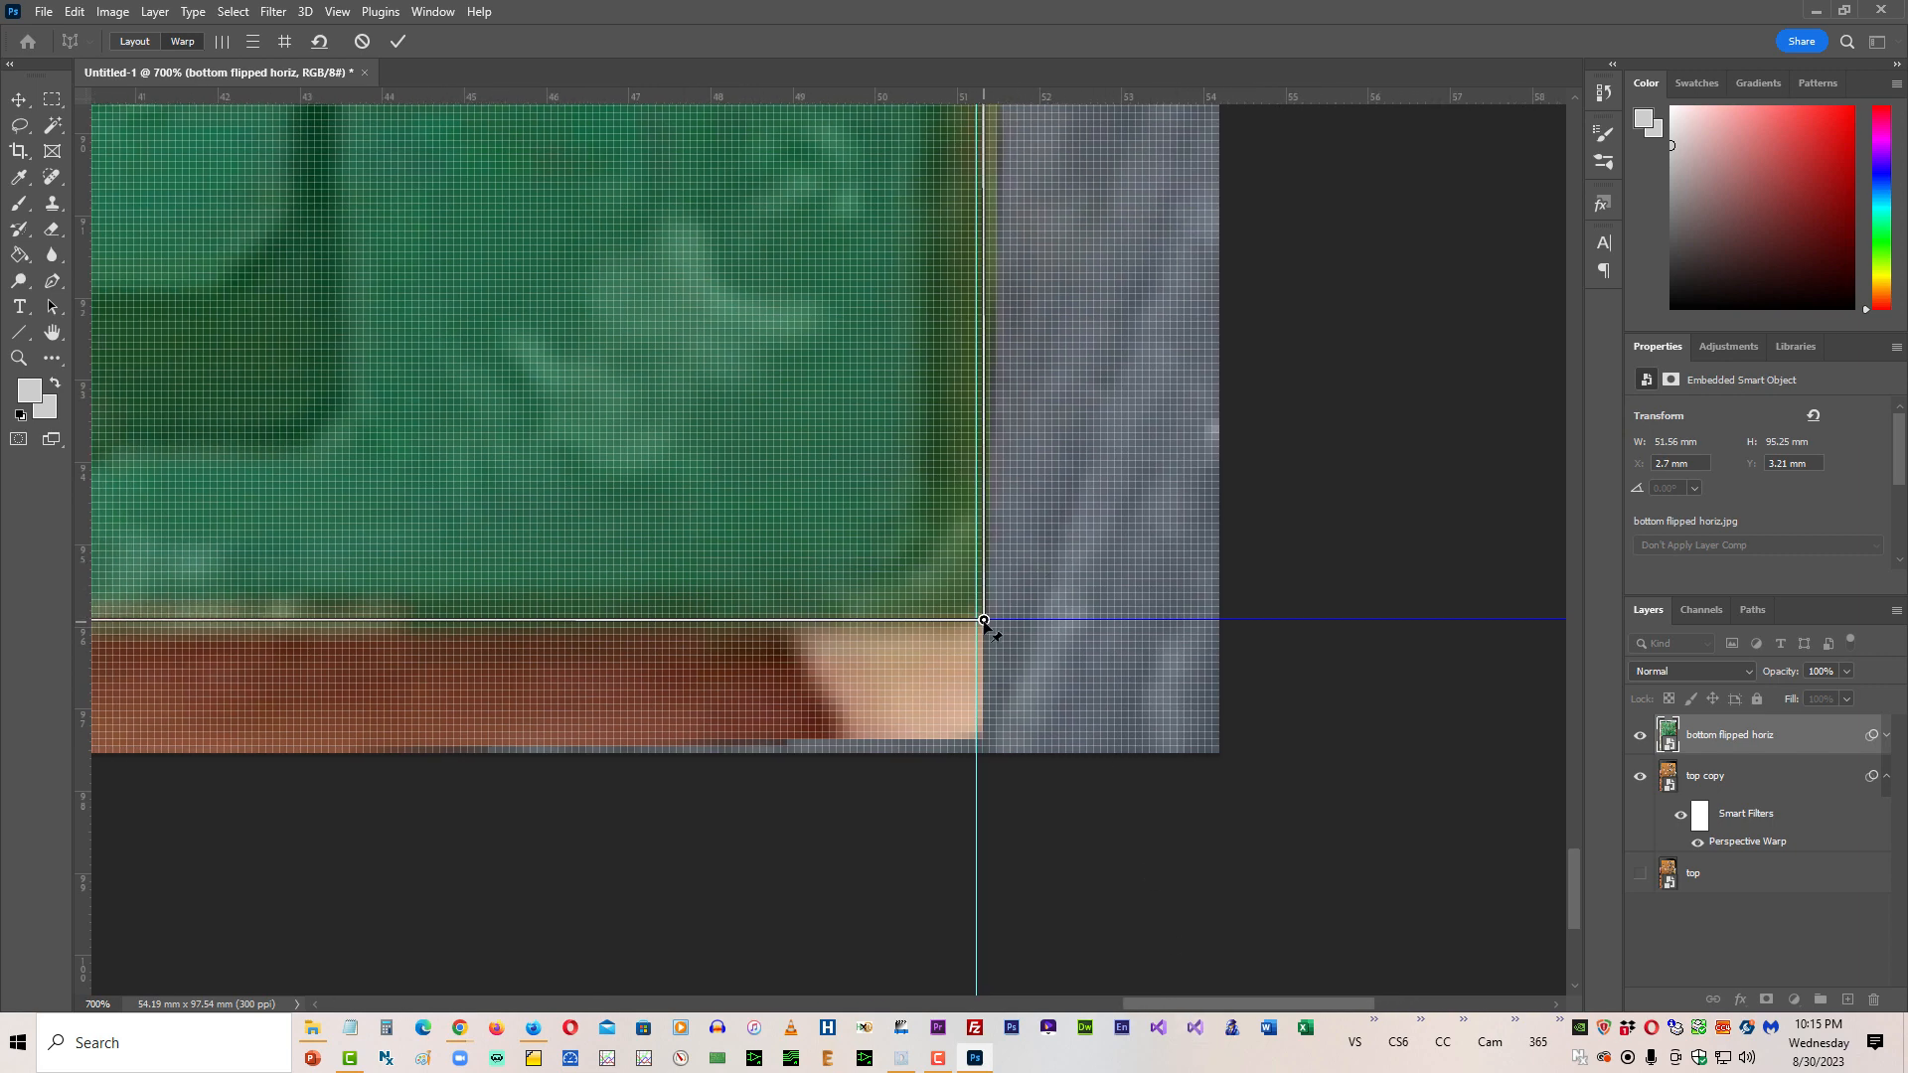
drag(984, 621, 977, 620)
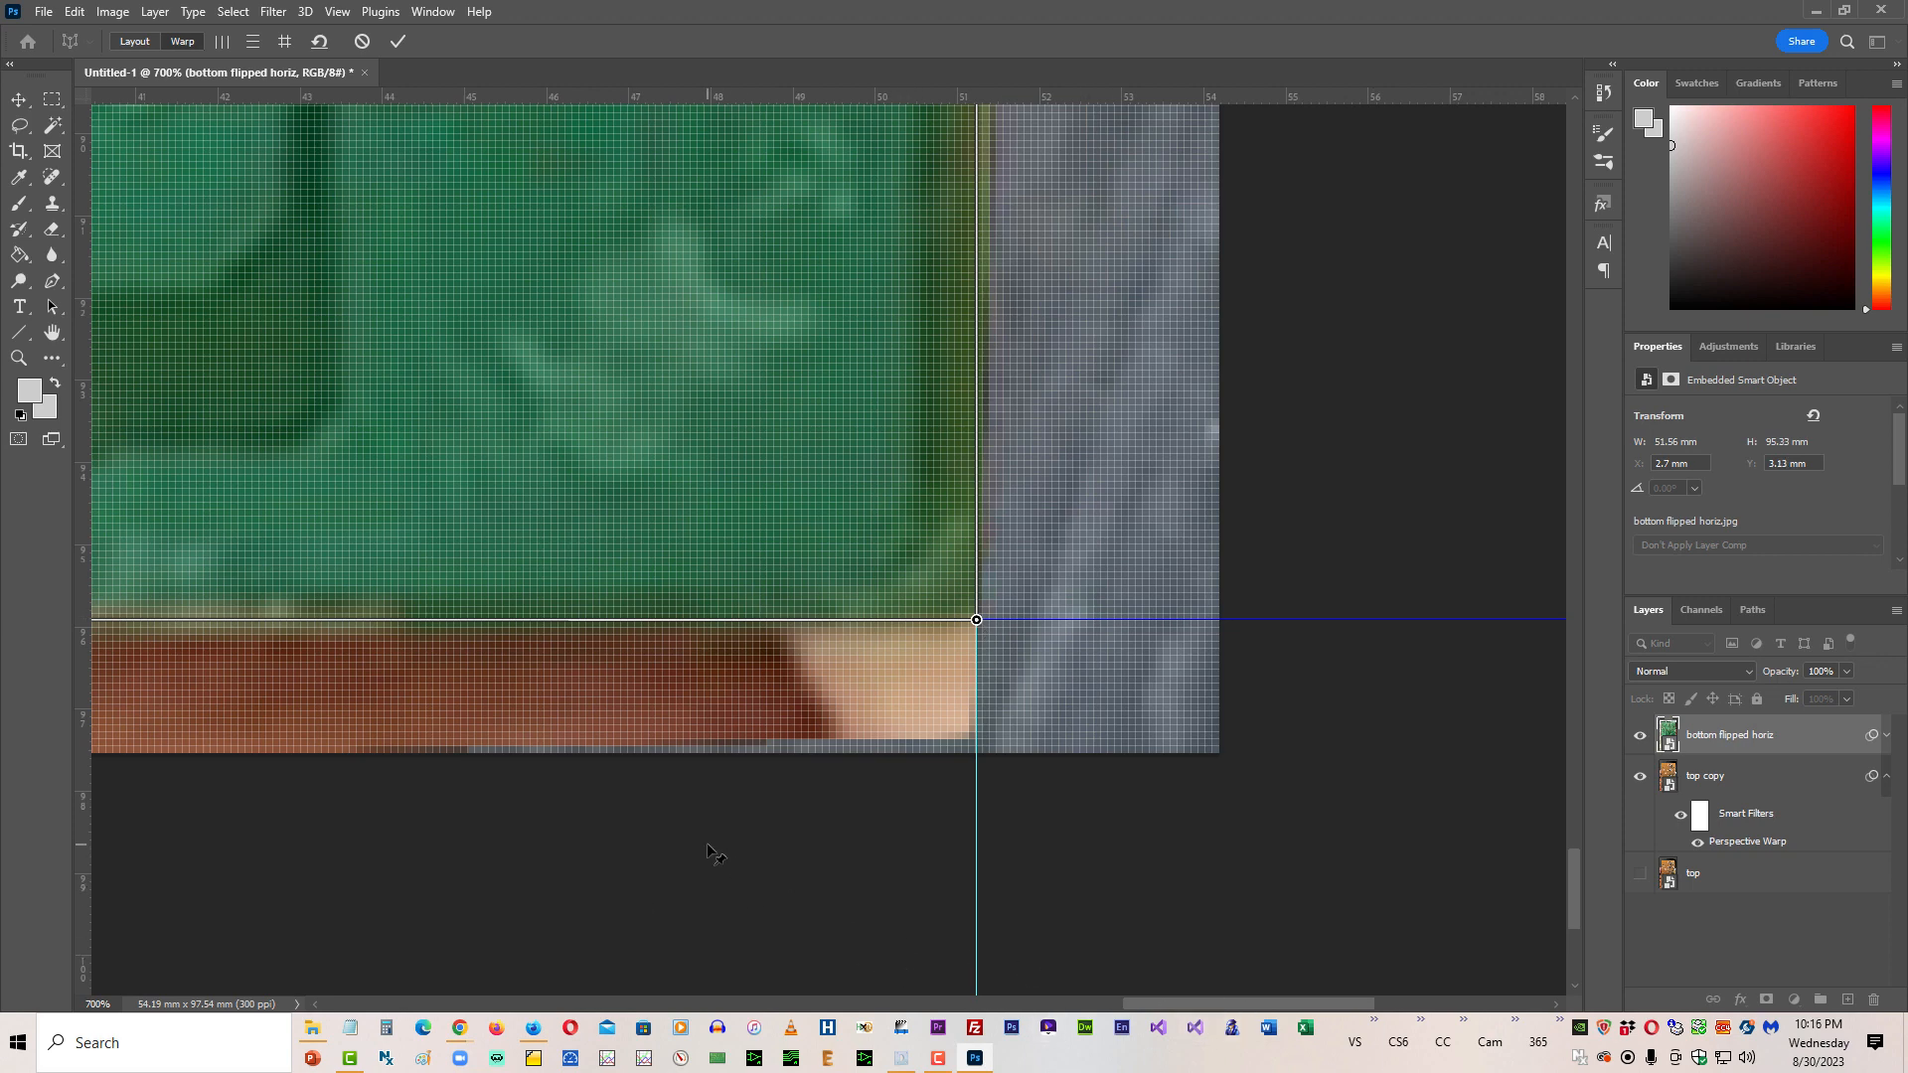
Step: Commit the perspective warp on the bottom flipped horiz layer after checking the whole board against the guides
key(ctrl+minus)
key(ctrl+minus)
key(ctrl+minus)
key(ctrl+minus)
key(ctrl+minus)
key(ctrl+minus)
key(ctrl+minus)
key(ctrl+minus)
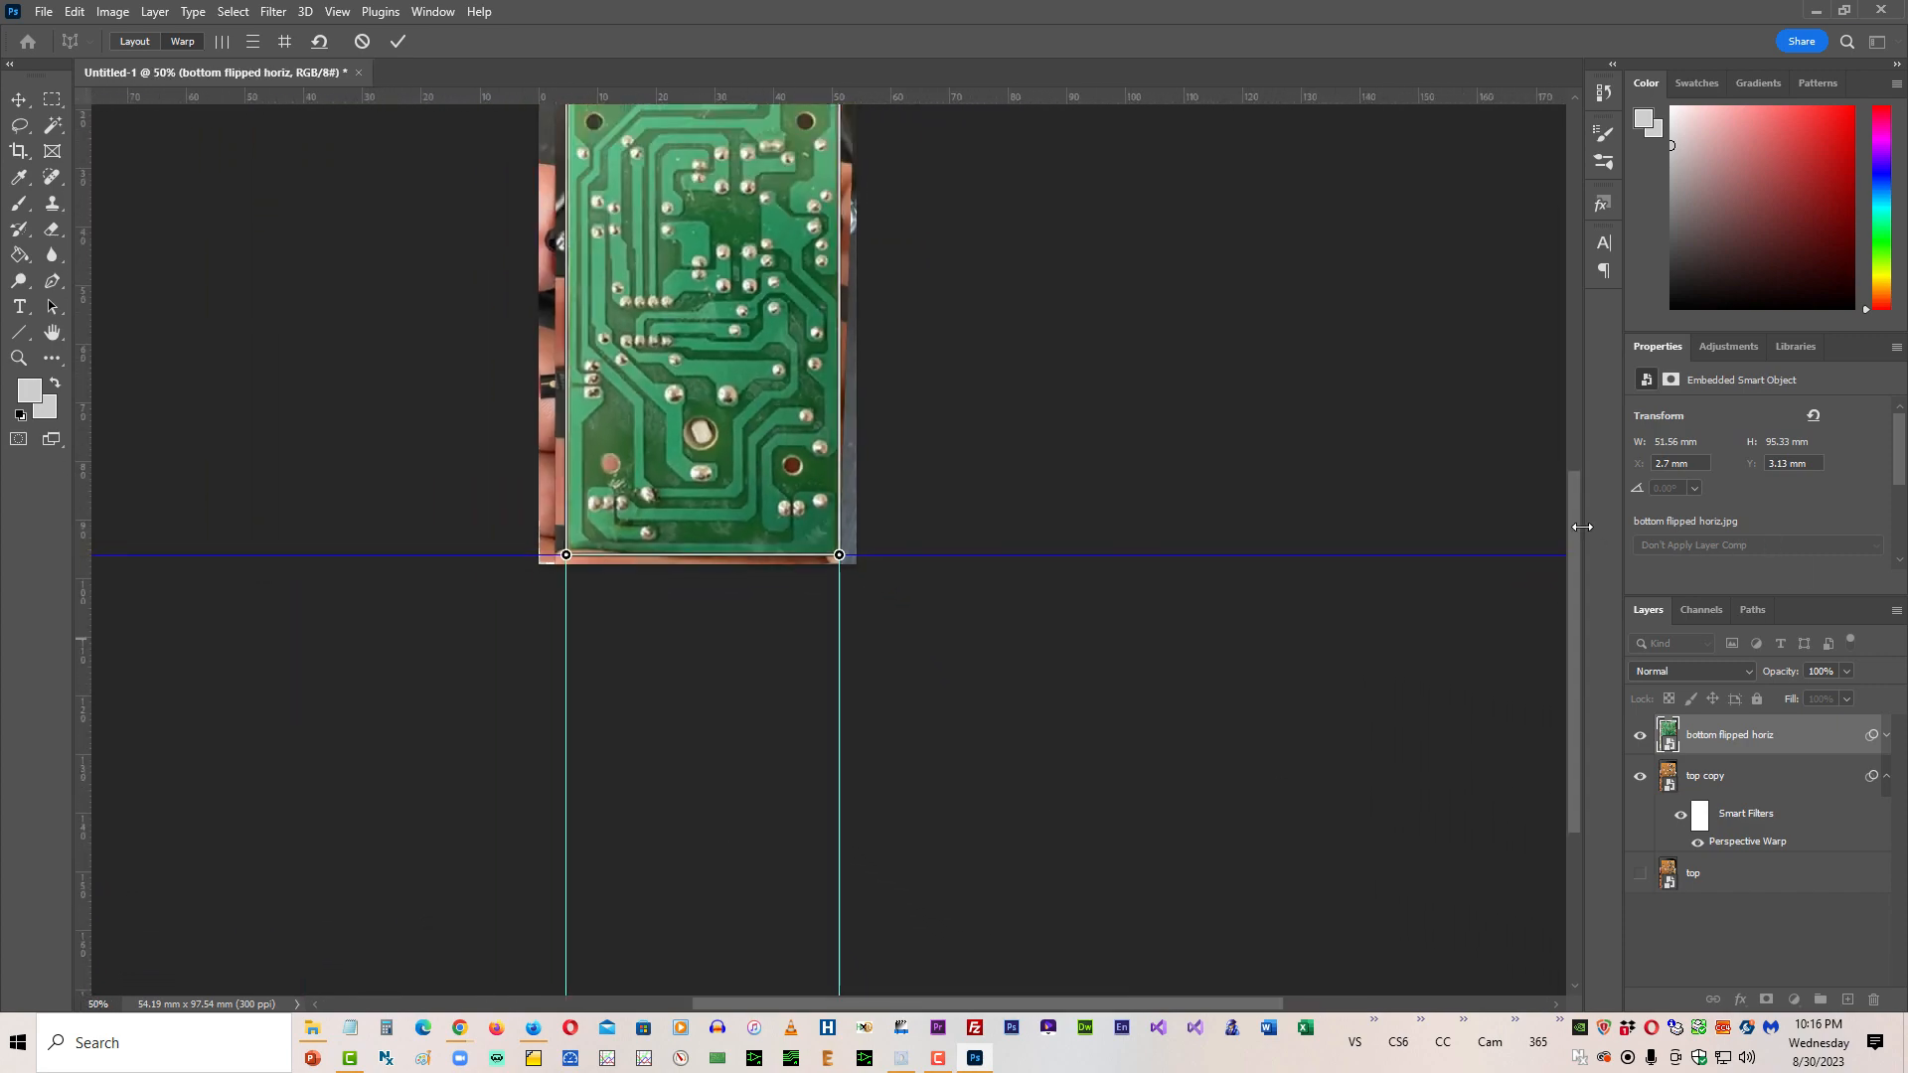
drag(1578, 516, 1560, 393)
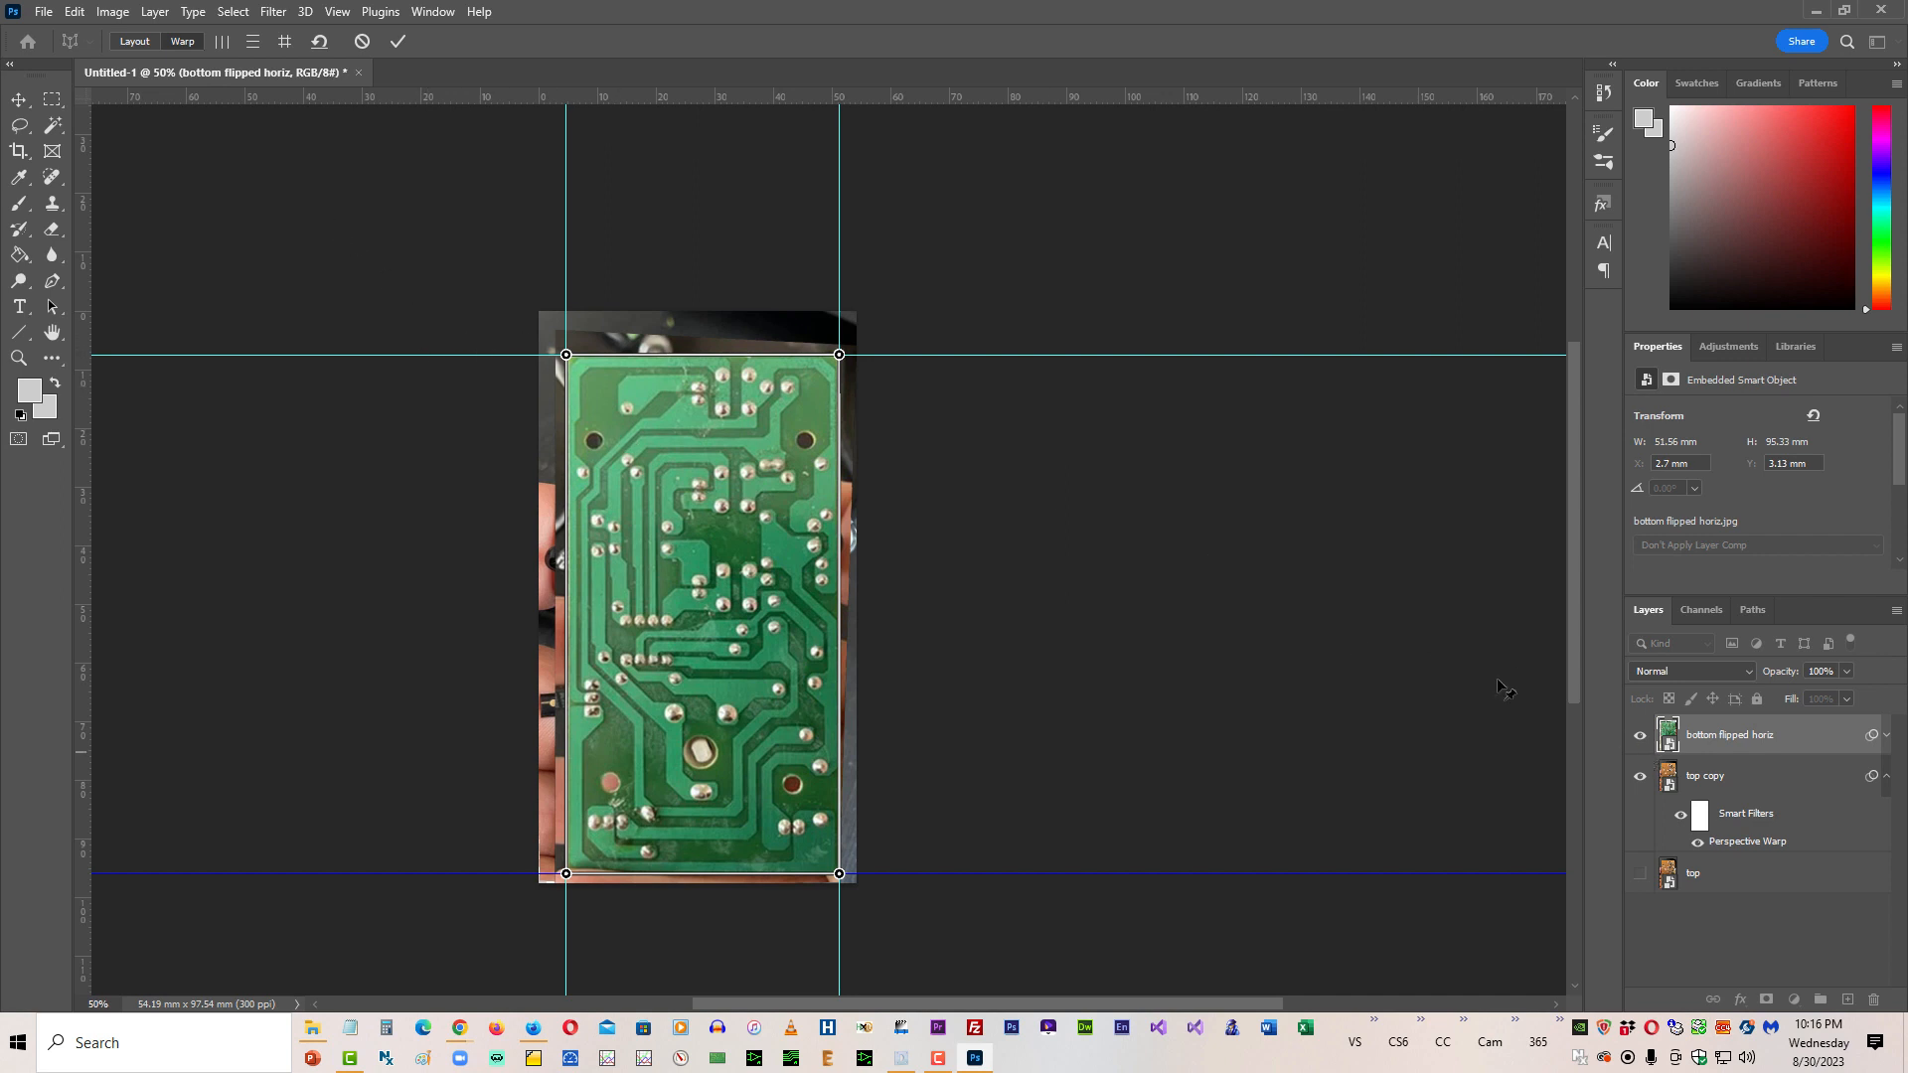
click(397, 41)
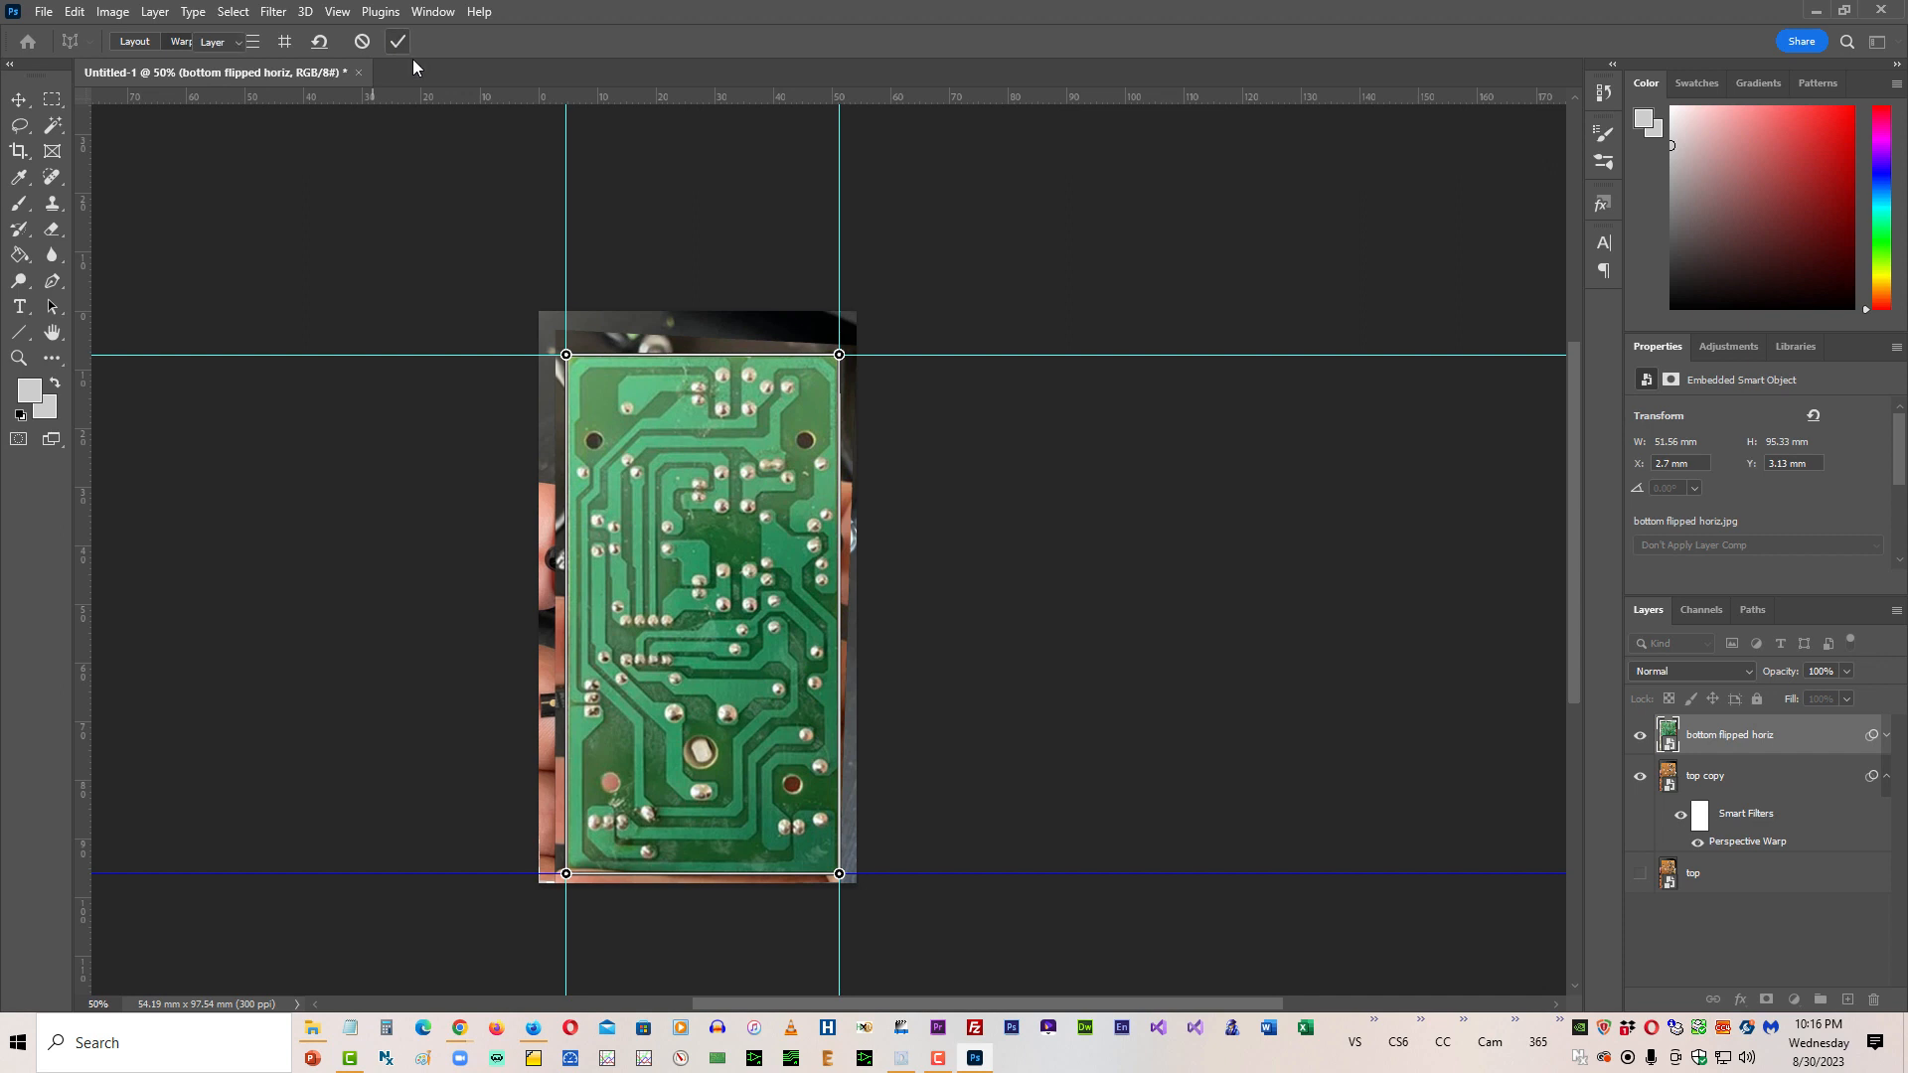
Step: Hide the bottom flipped horiz layer and reopen the top copy layer's Perspective Warp smart filter for editing
click(1641, 738)
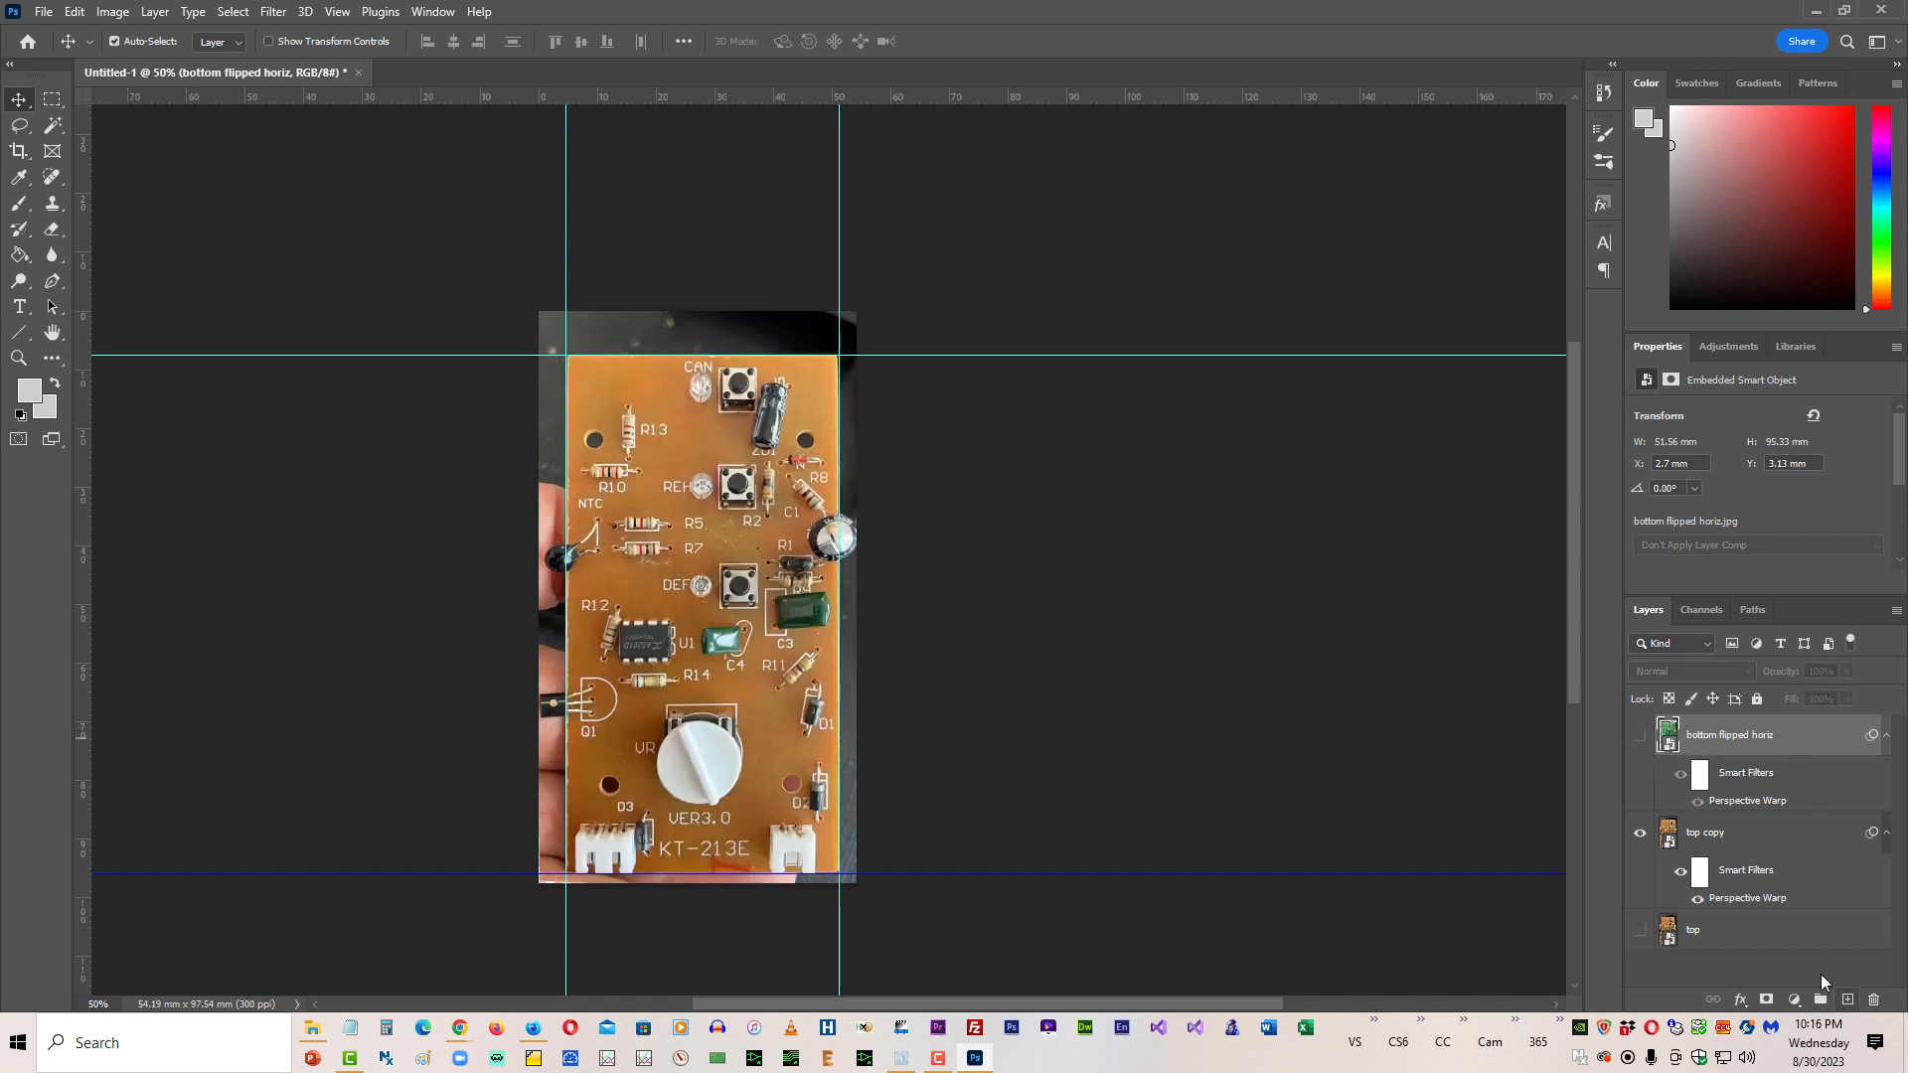
click(1741, 899)
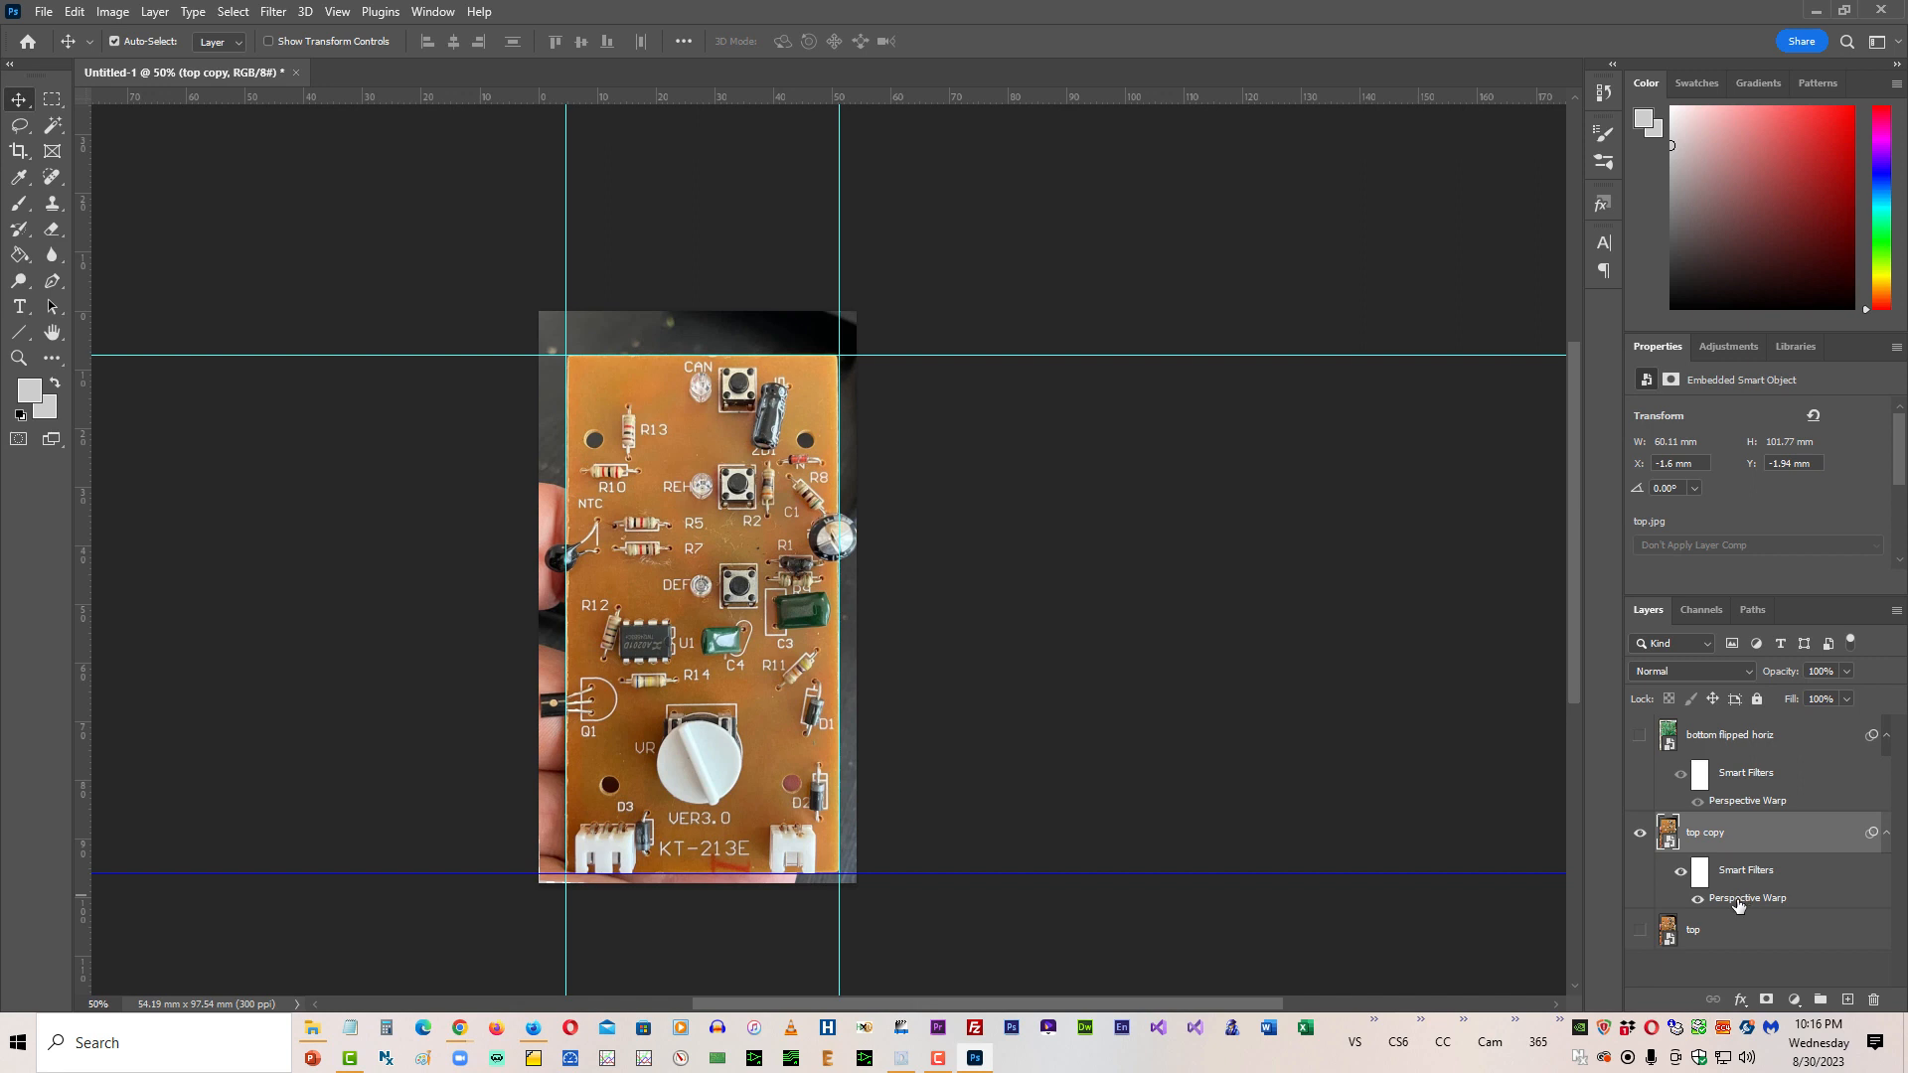
double_click(1802, 899)
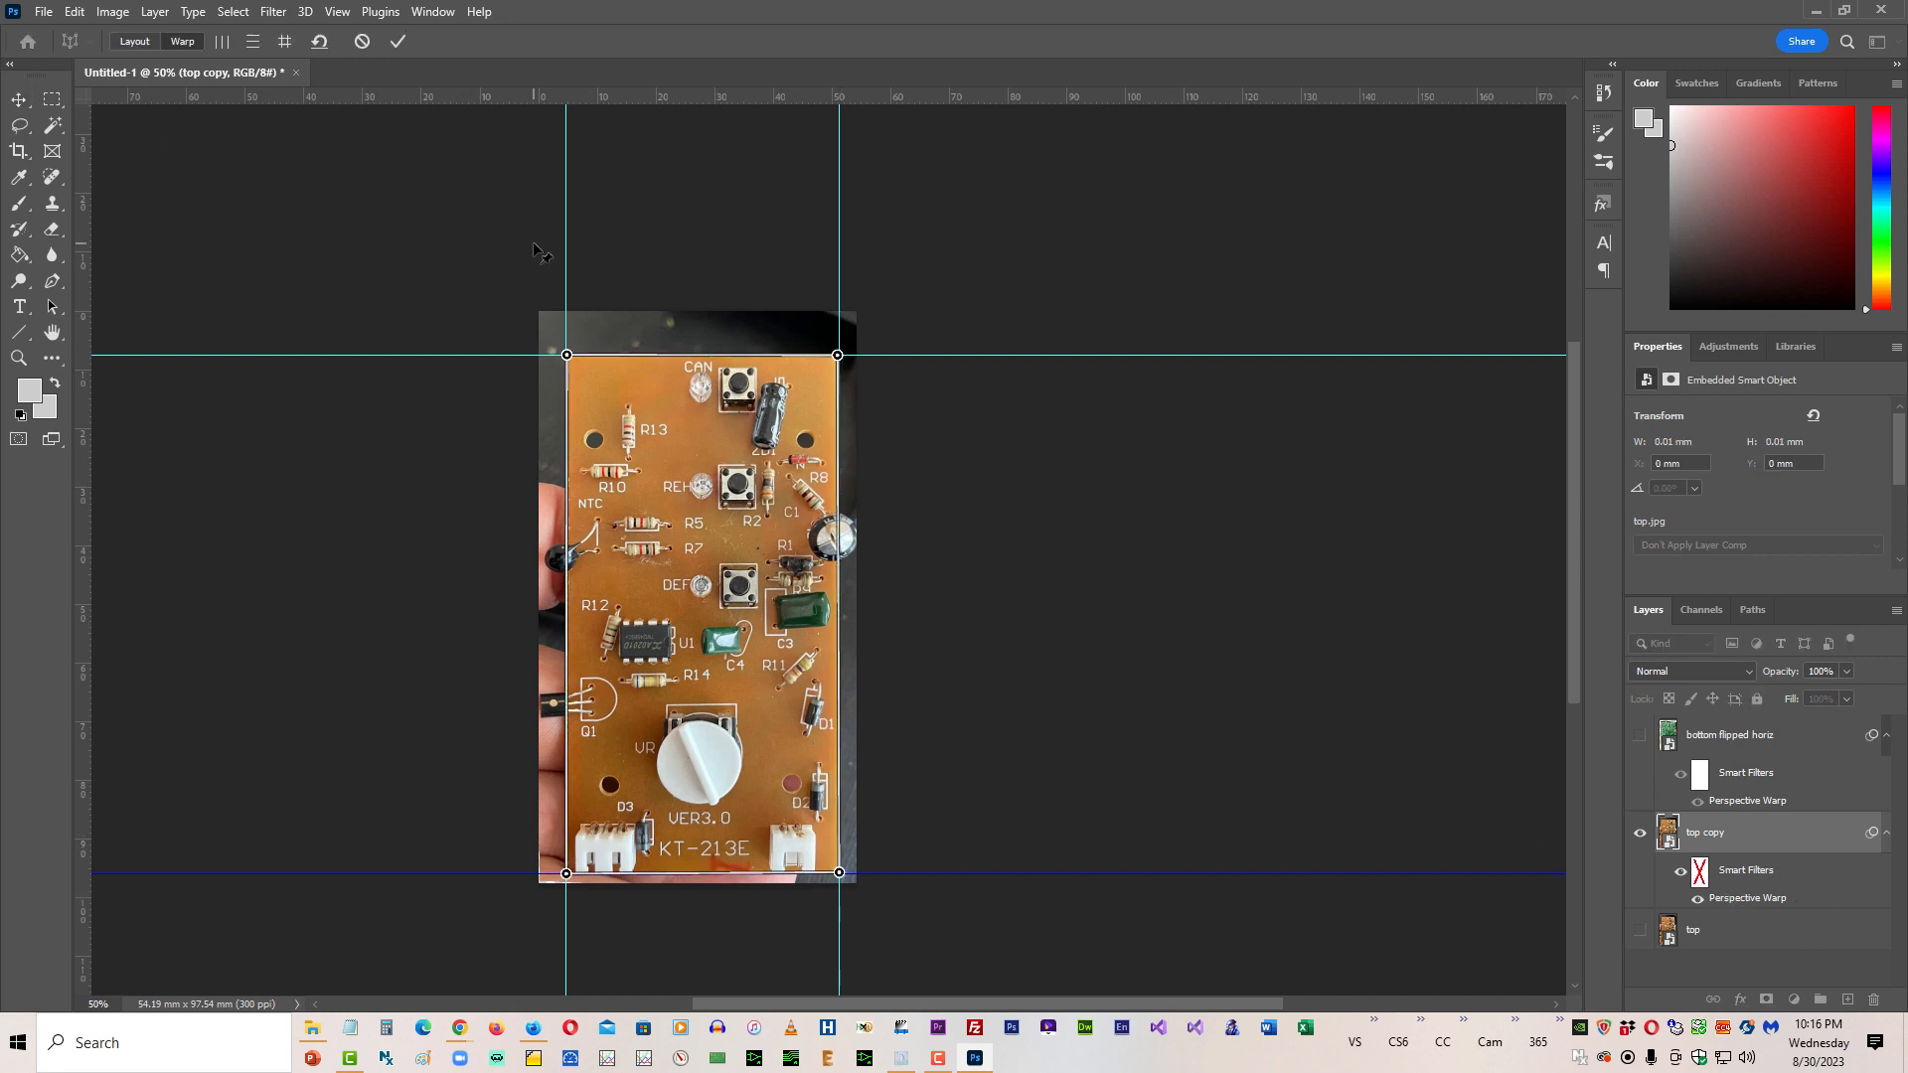
Step: Move the orange board's upper-right and upper-left warp corners exactly onto the upper guide intersections at 600% zoom
key(ctrl+plus)
key(ctrl+plus)
key(ctrl+plus)
key(ctrl+plus)
key(ctrl+plus)
key(ctrl+plus)
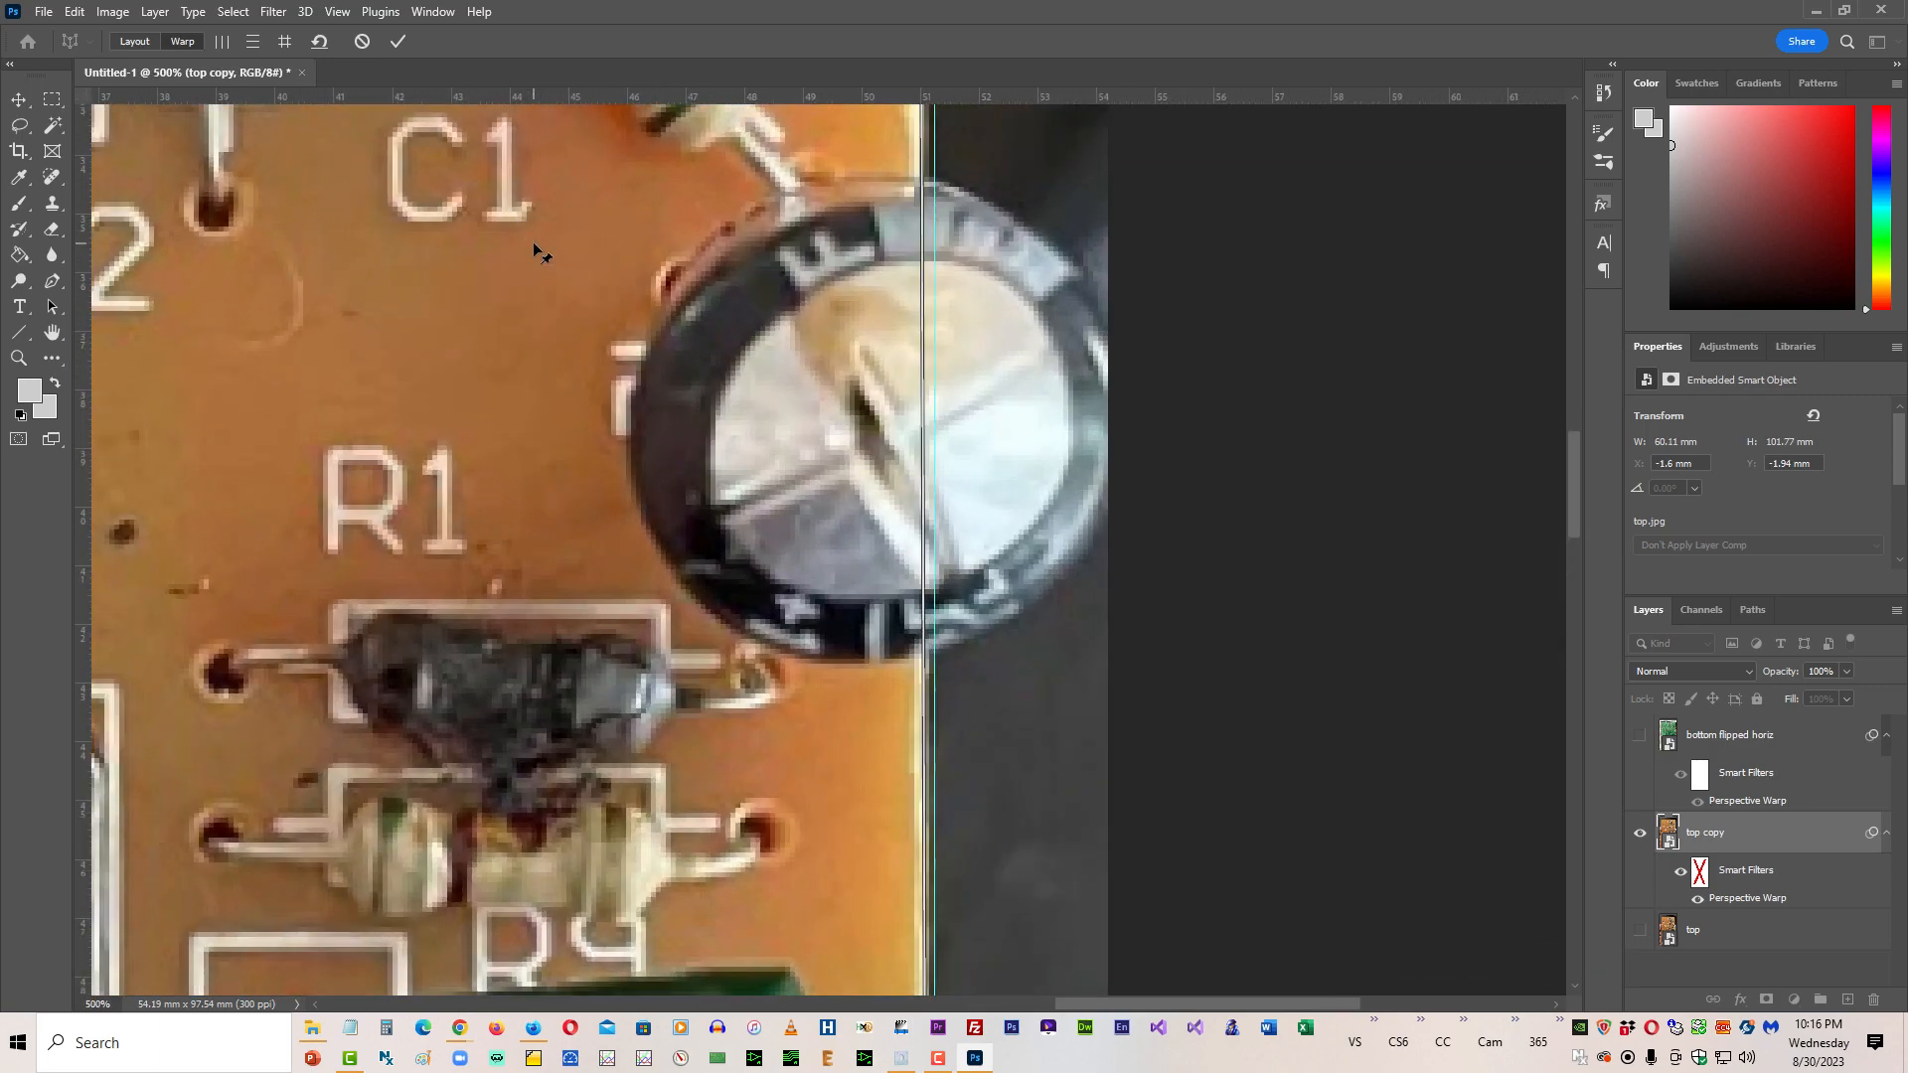
key(ctrl+plus)
drag(1568, 507, 1580, 261)
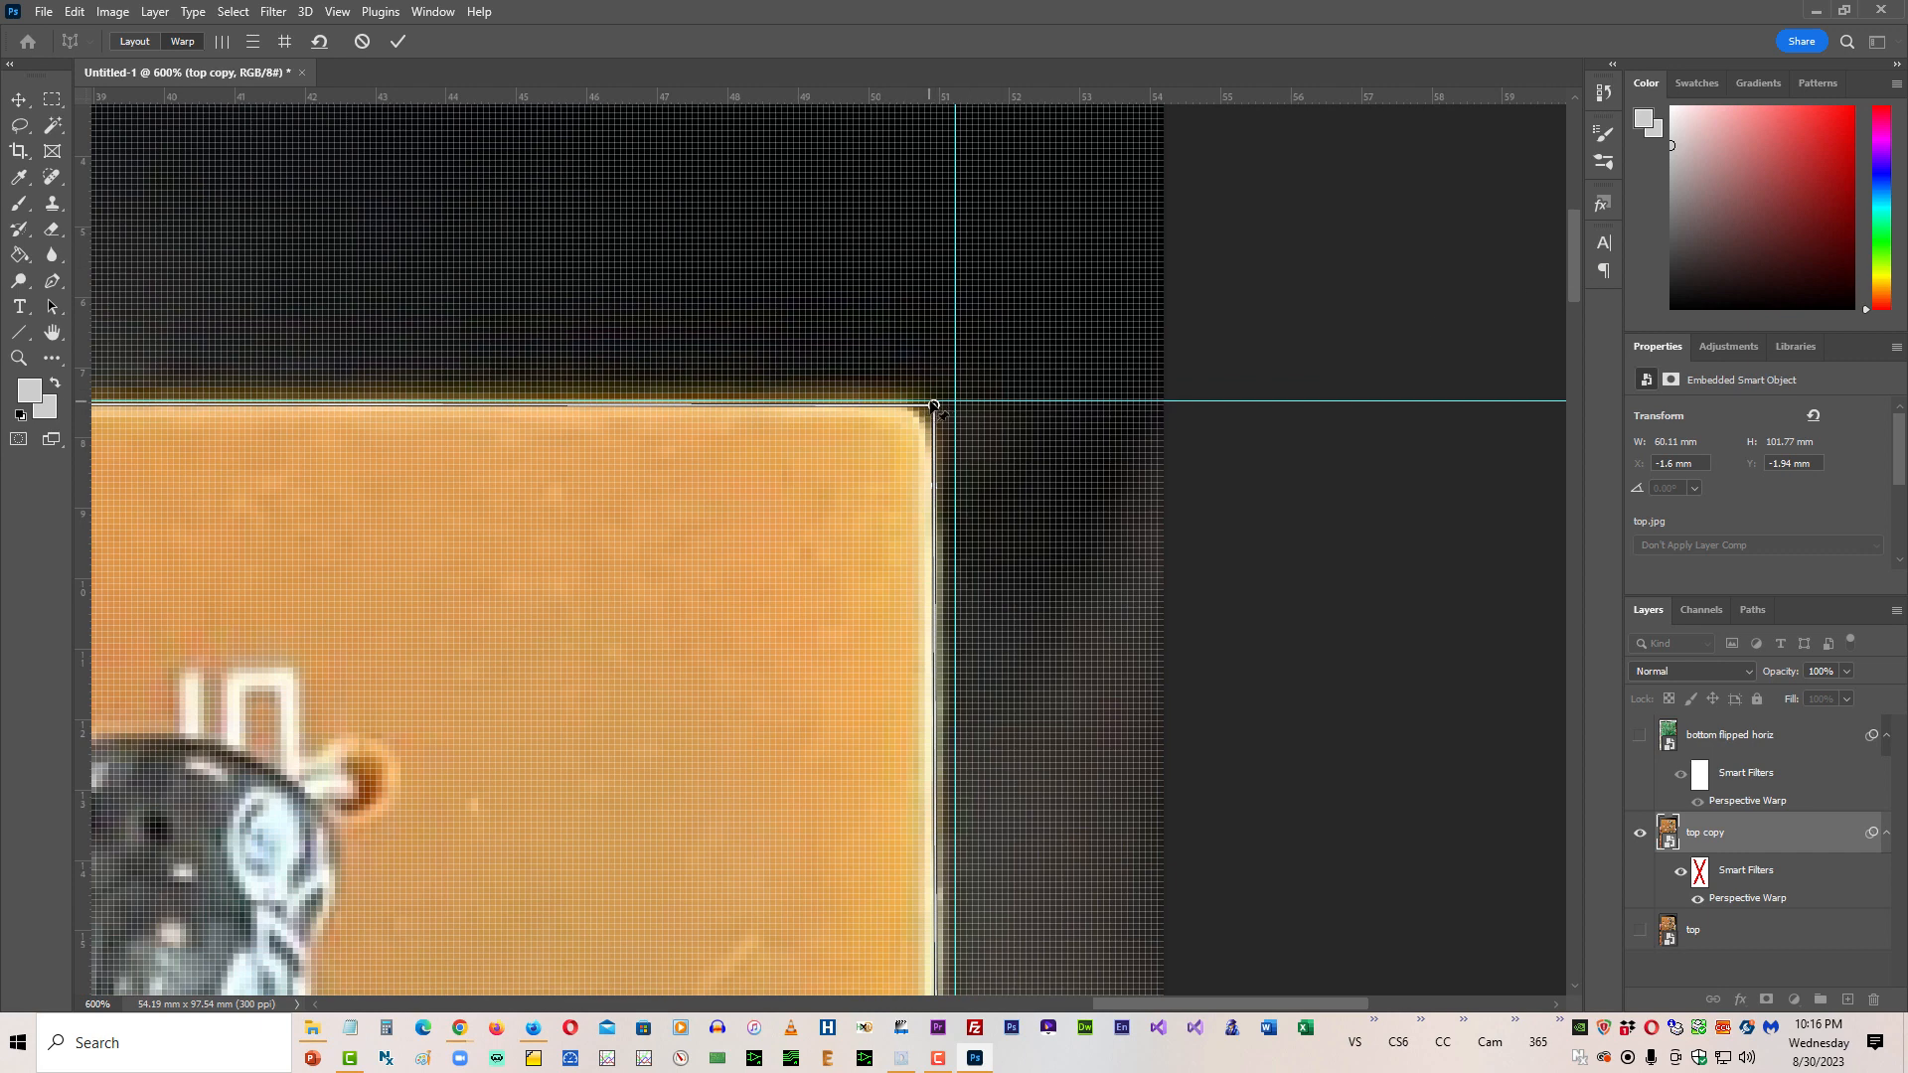
drag(934, 407, 952, 402)
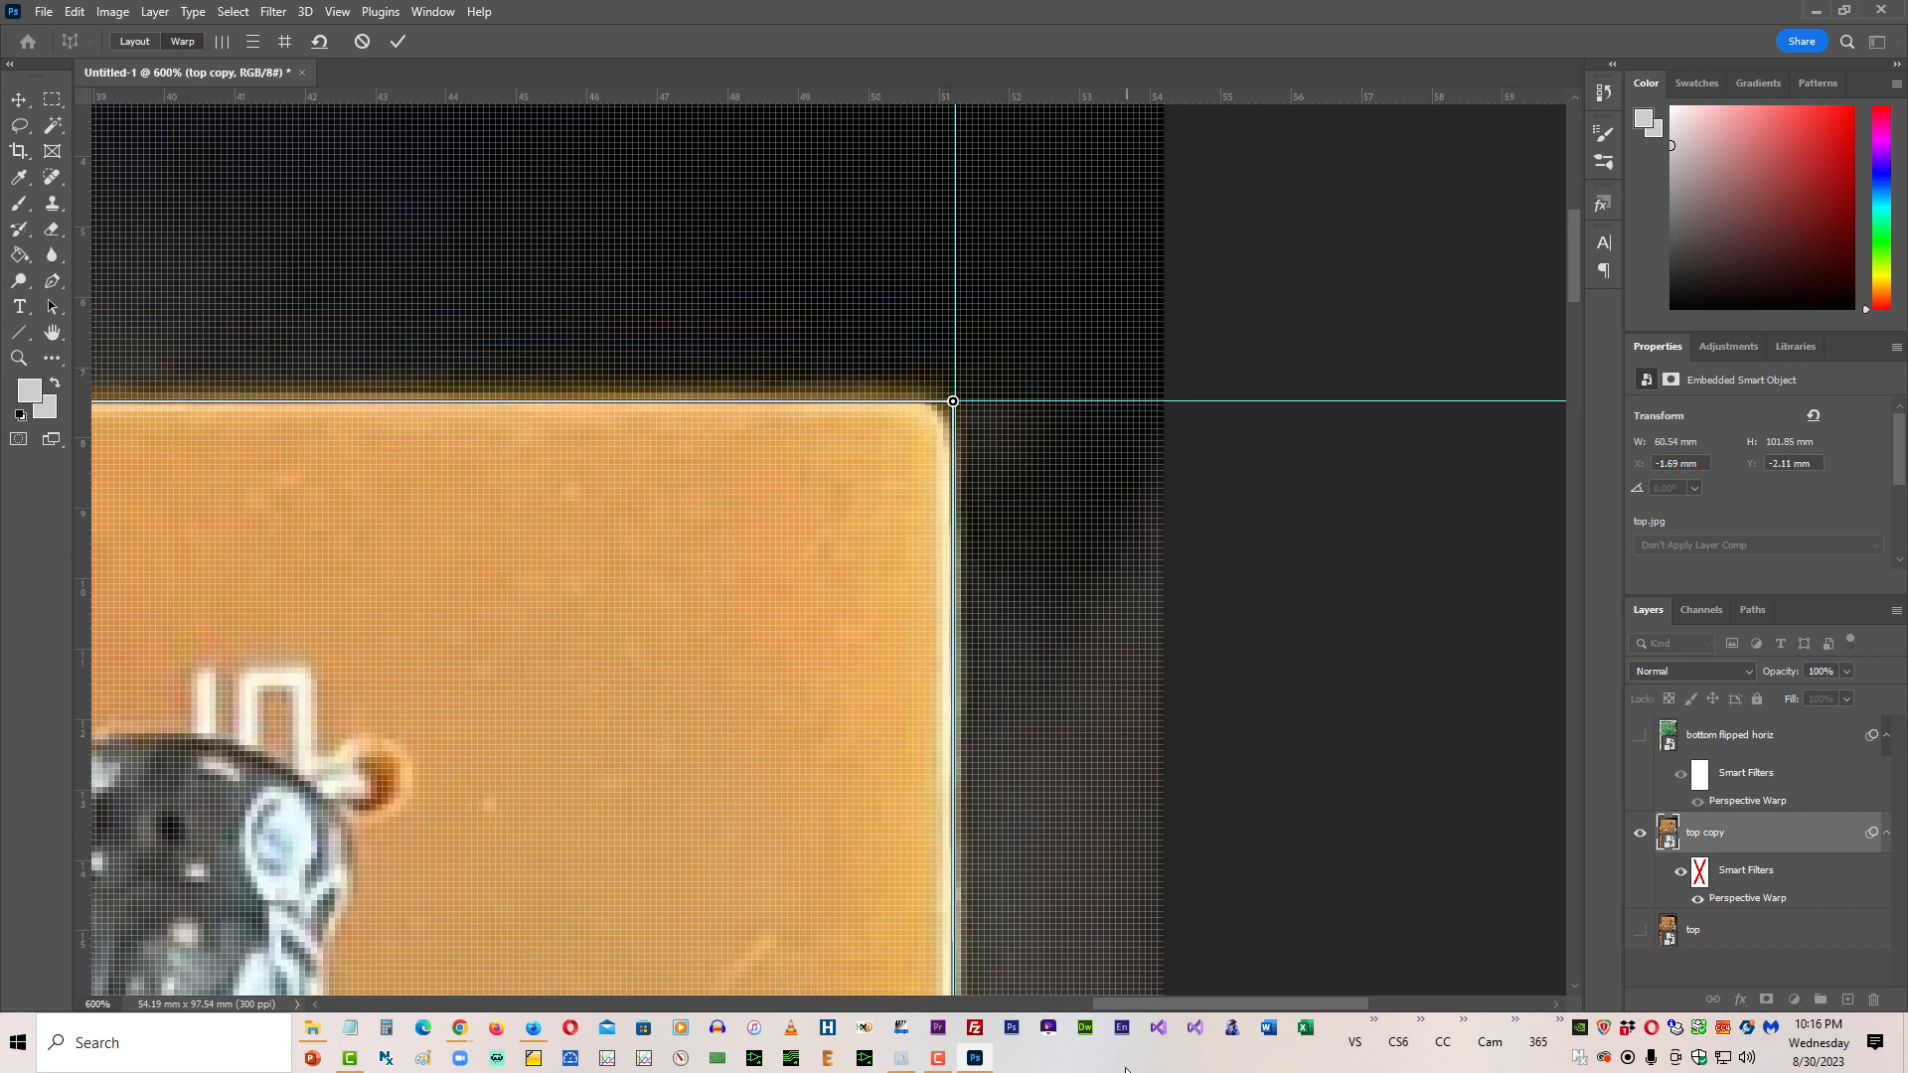
drag(1115, 1006, 523, 1006)
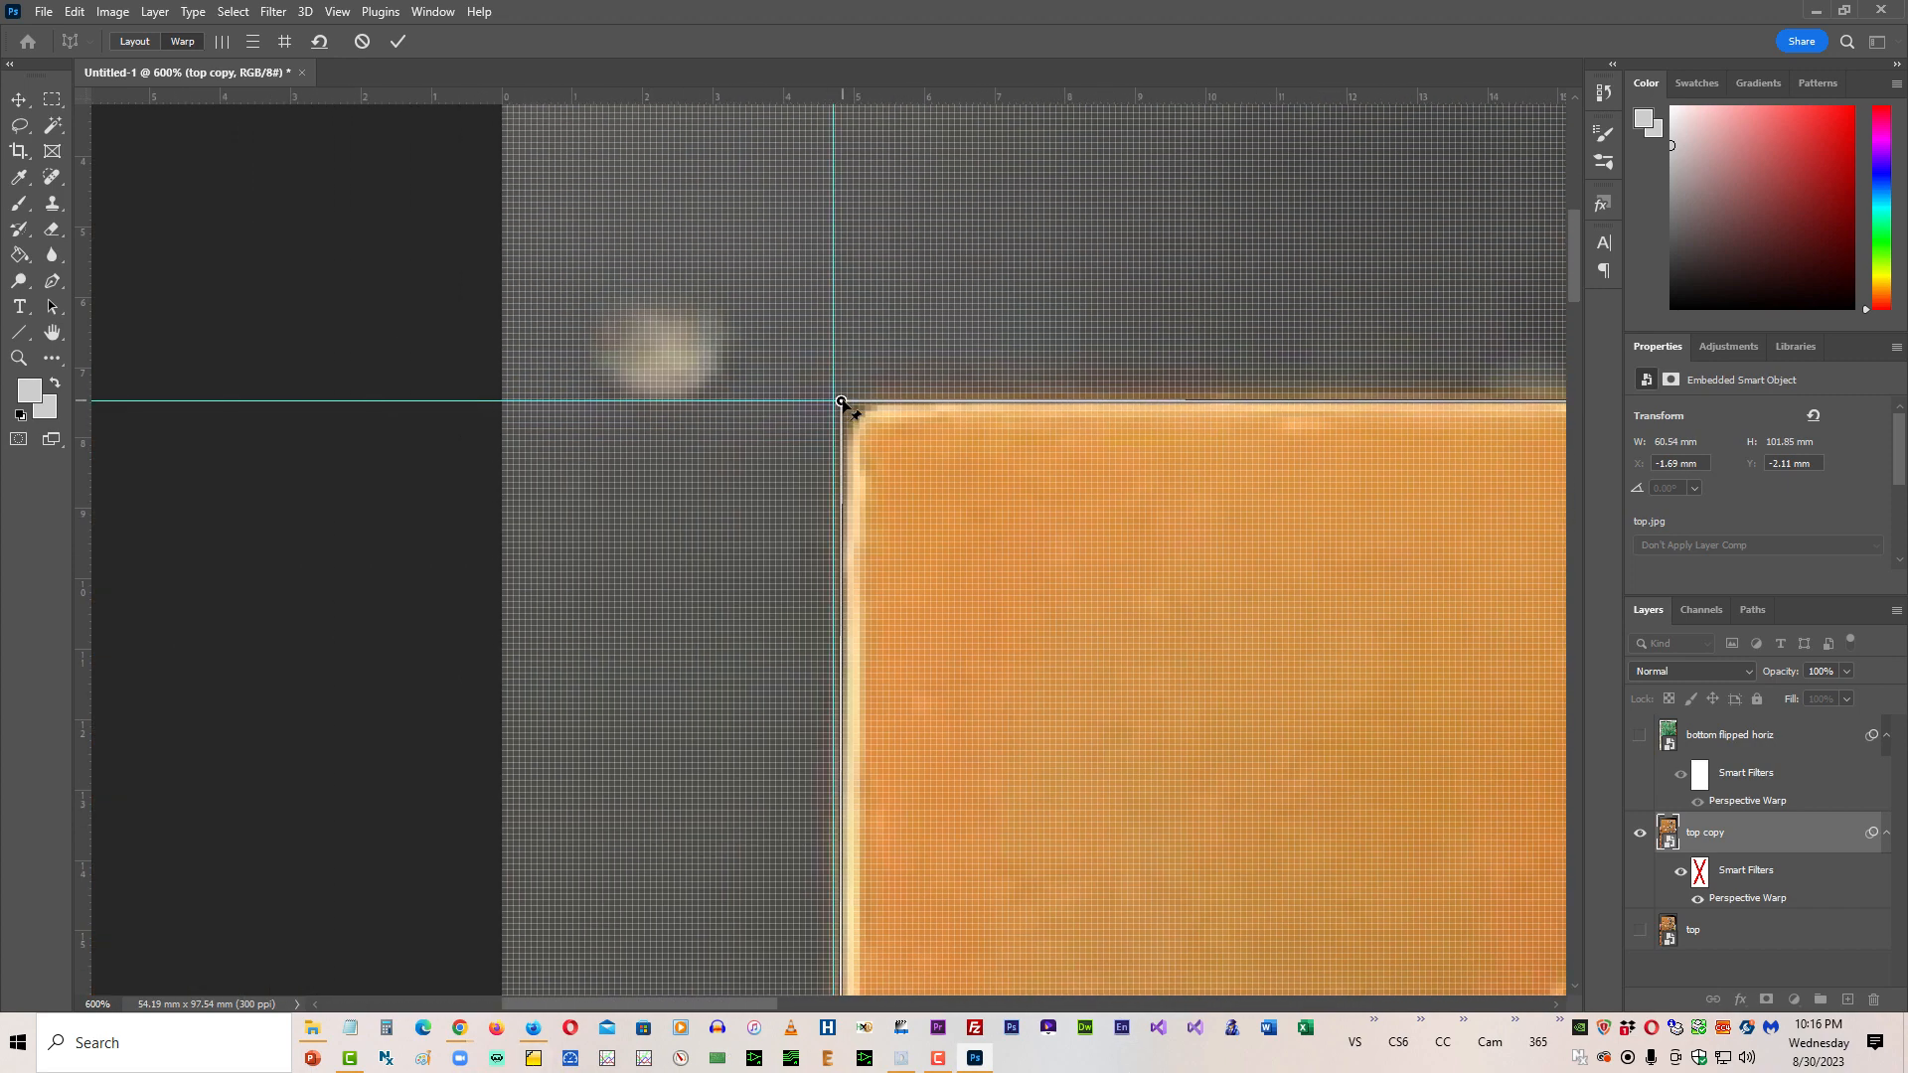
drag(839, 402, 835, 402)
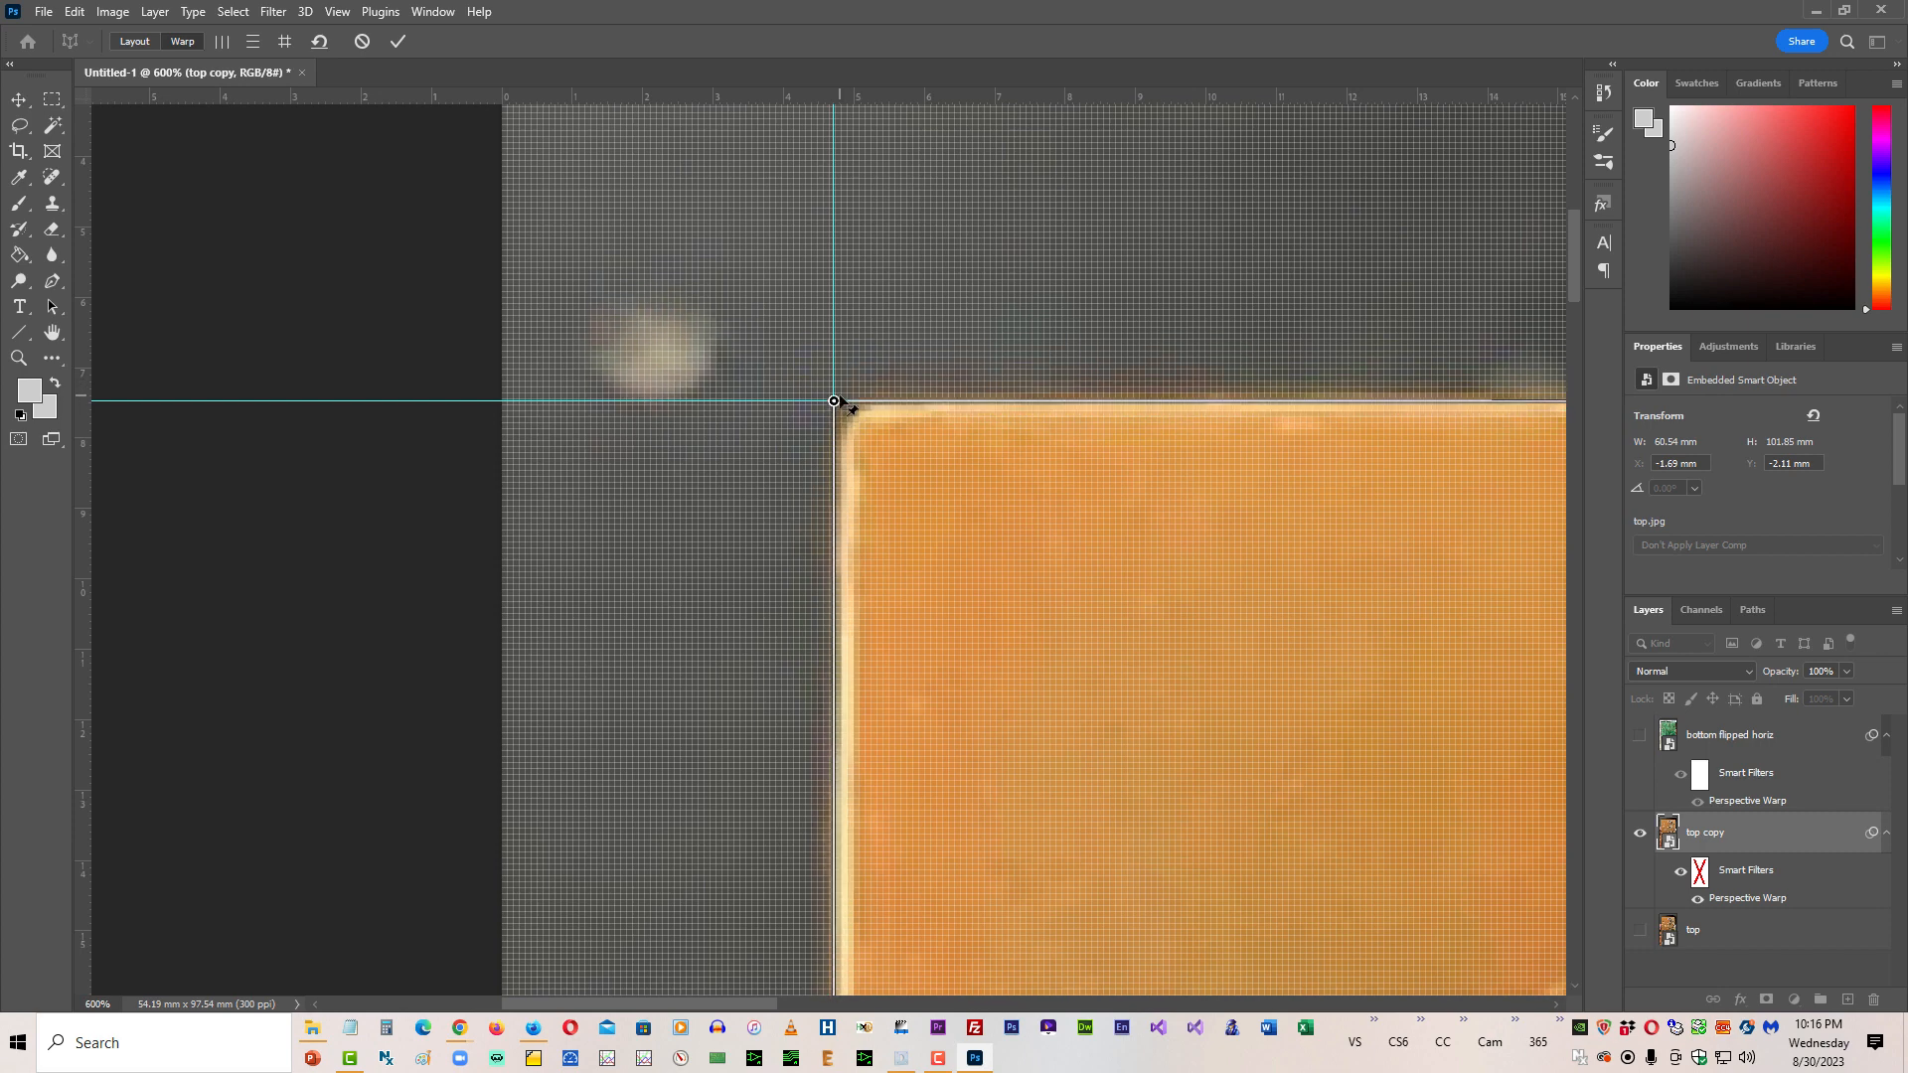
Step: Align the orange board's lower-left and lower-right warp corners with the lower guide intersections and commit the warp
drag(1575, 287, 1624, 935)
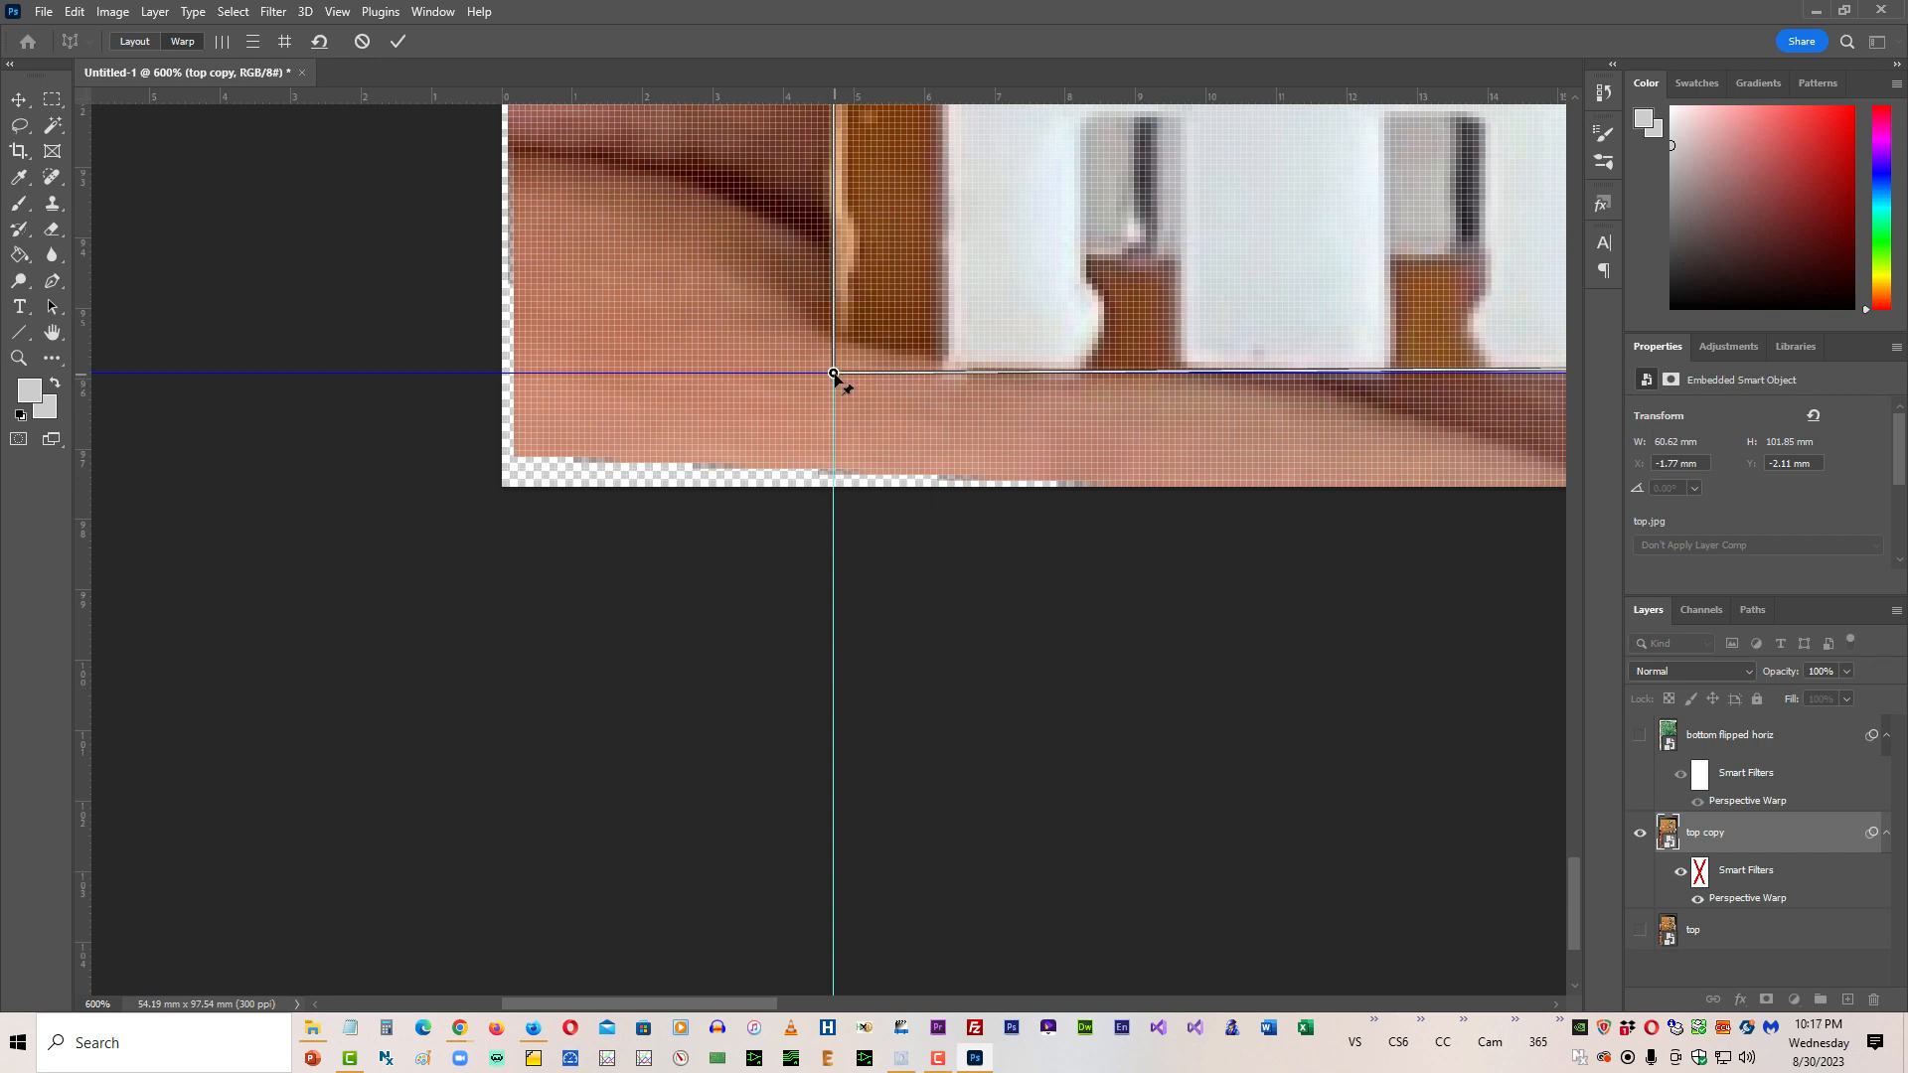
mouse_move(832, 373)
mouse_down()
mouse_move(856, 378)
mouse_move(834, 373)
mouse_up()
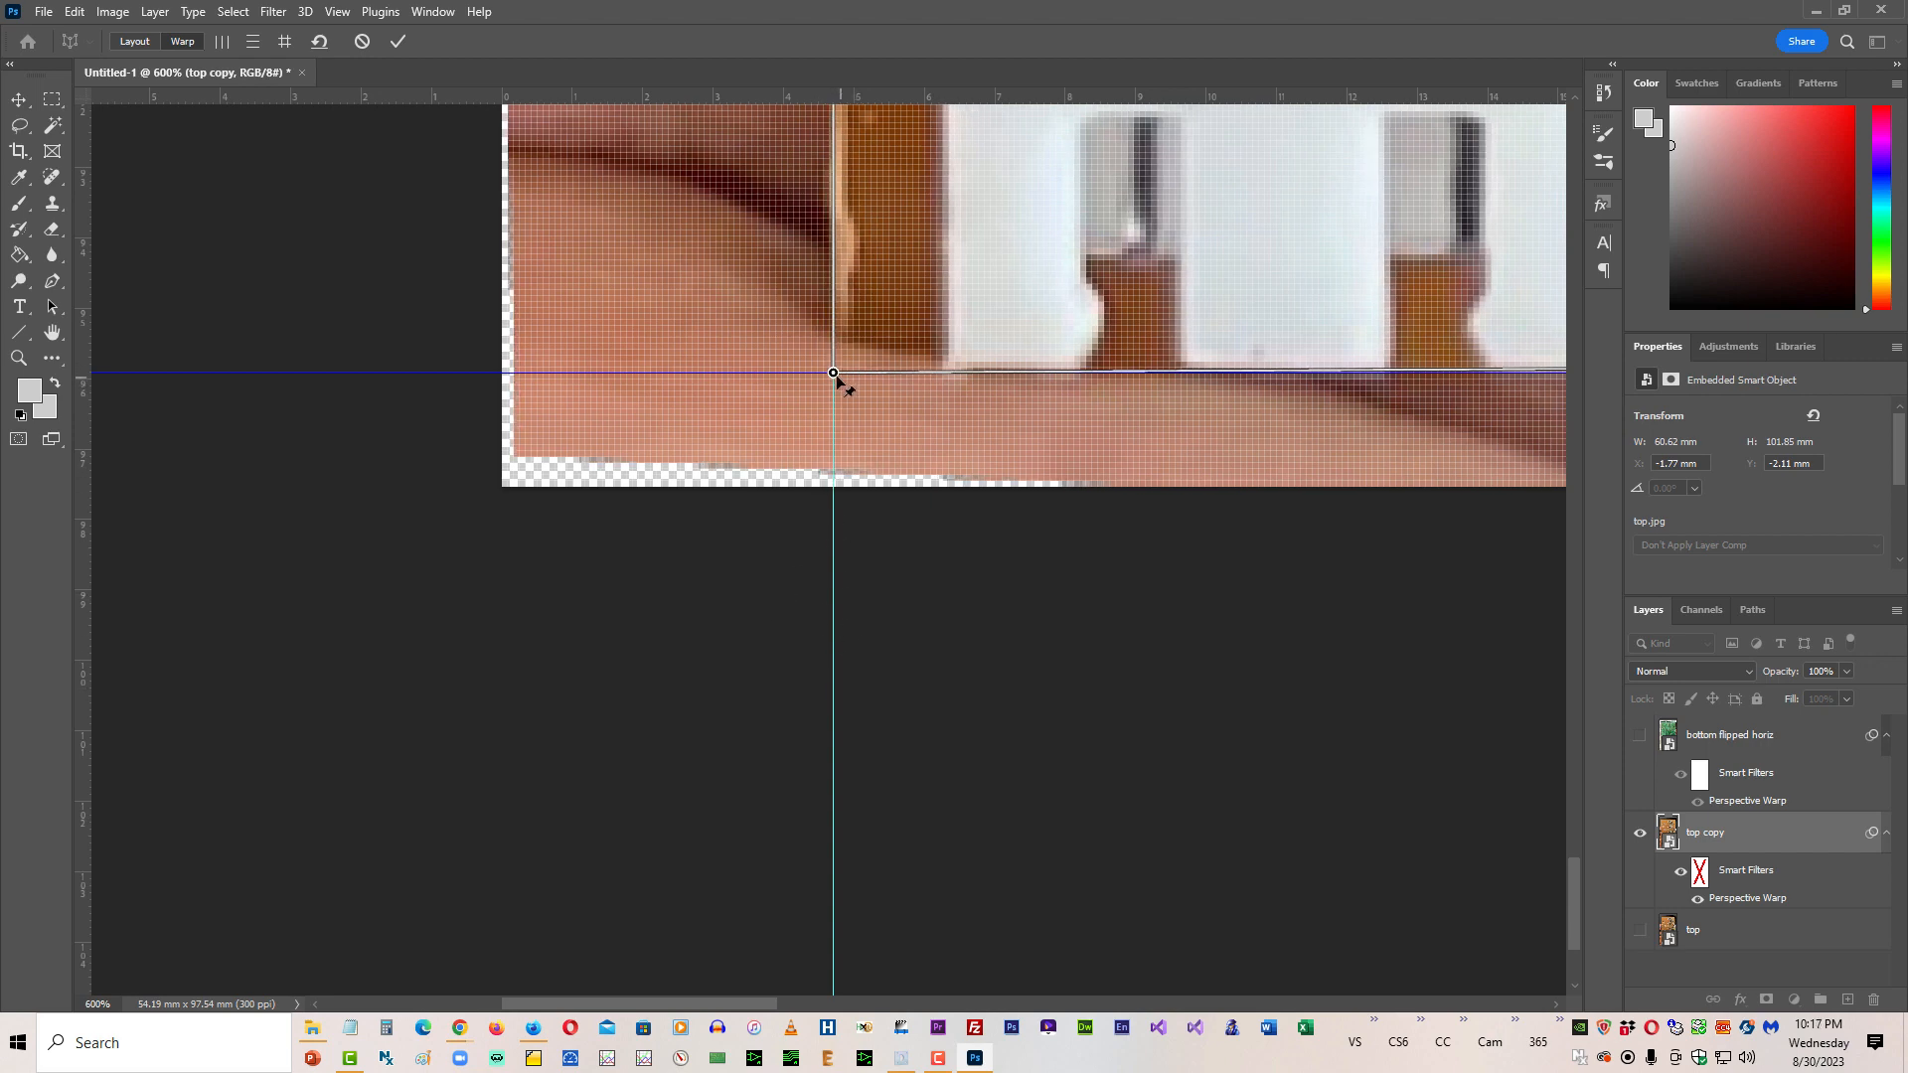
drag(629, 1003, 1182, 1003)
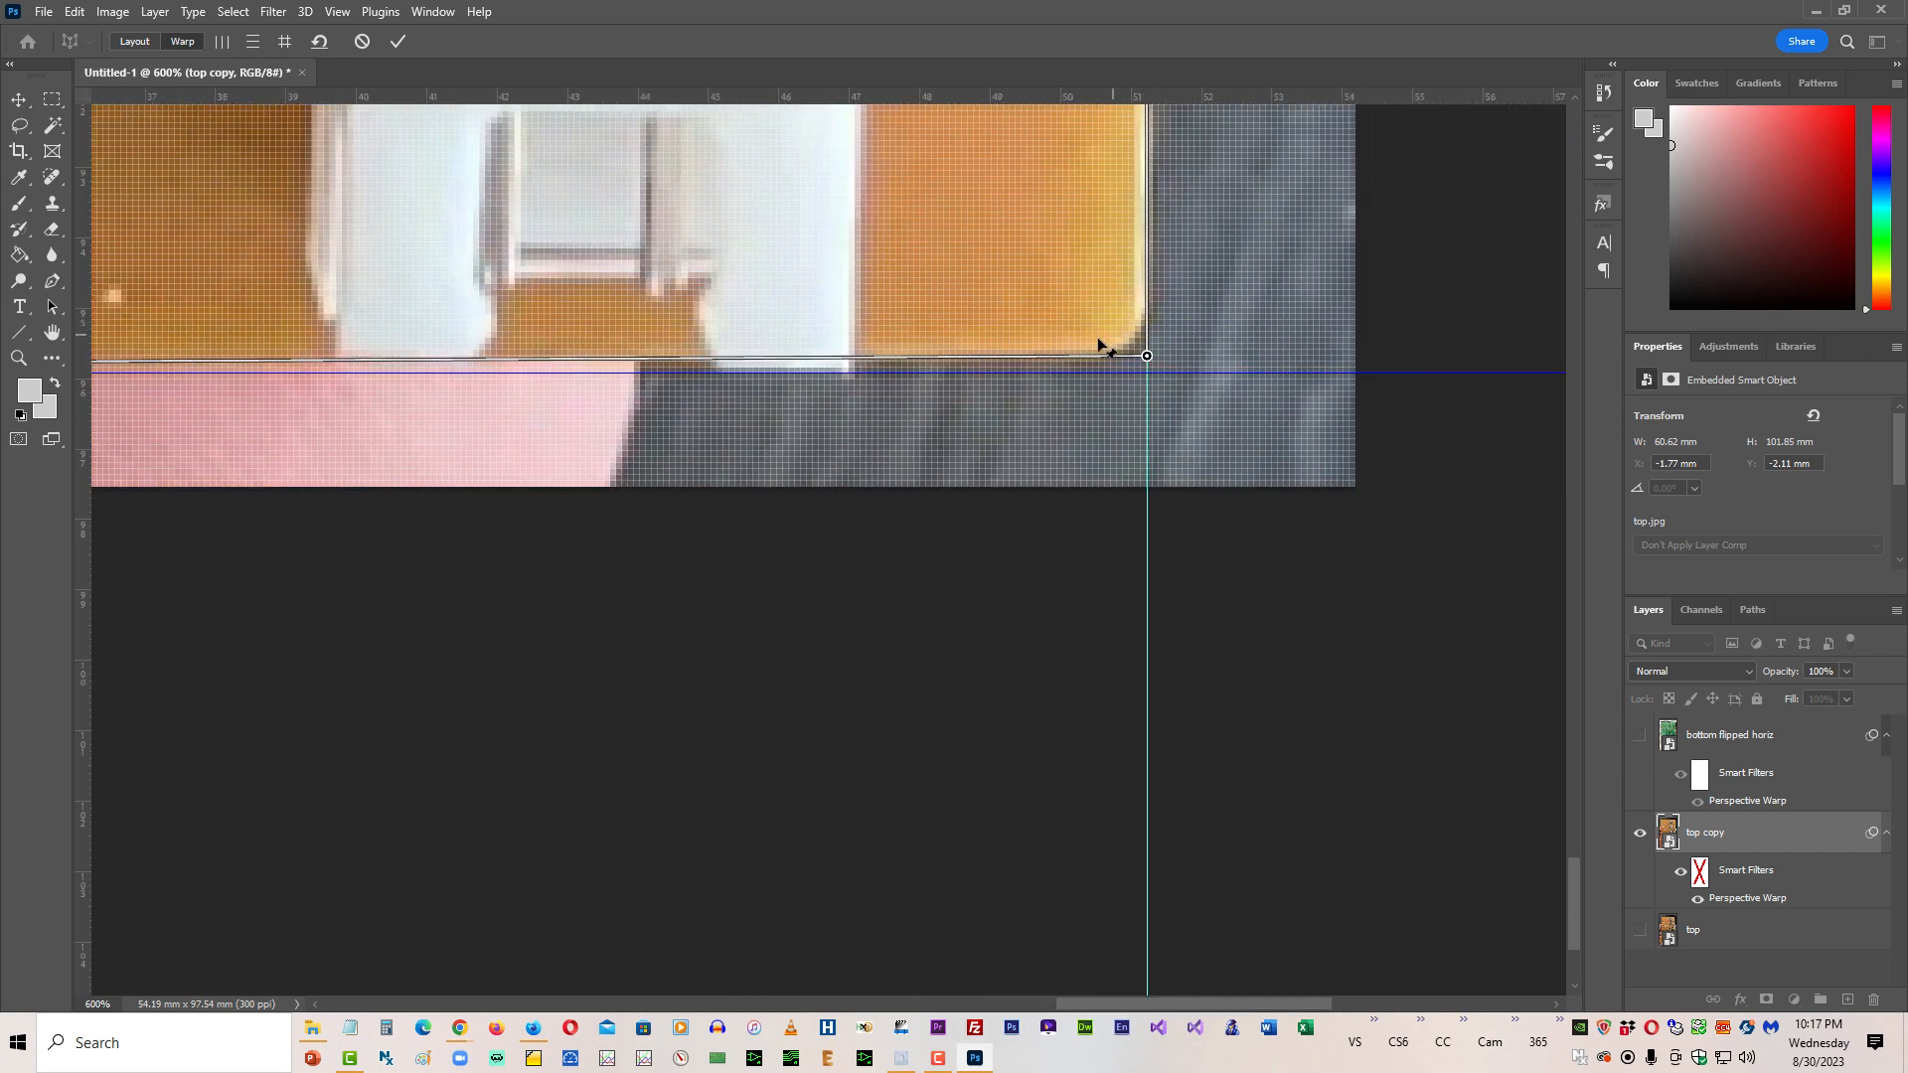
drag(1146, 357, 1147, 372)
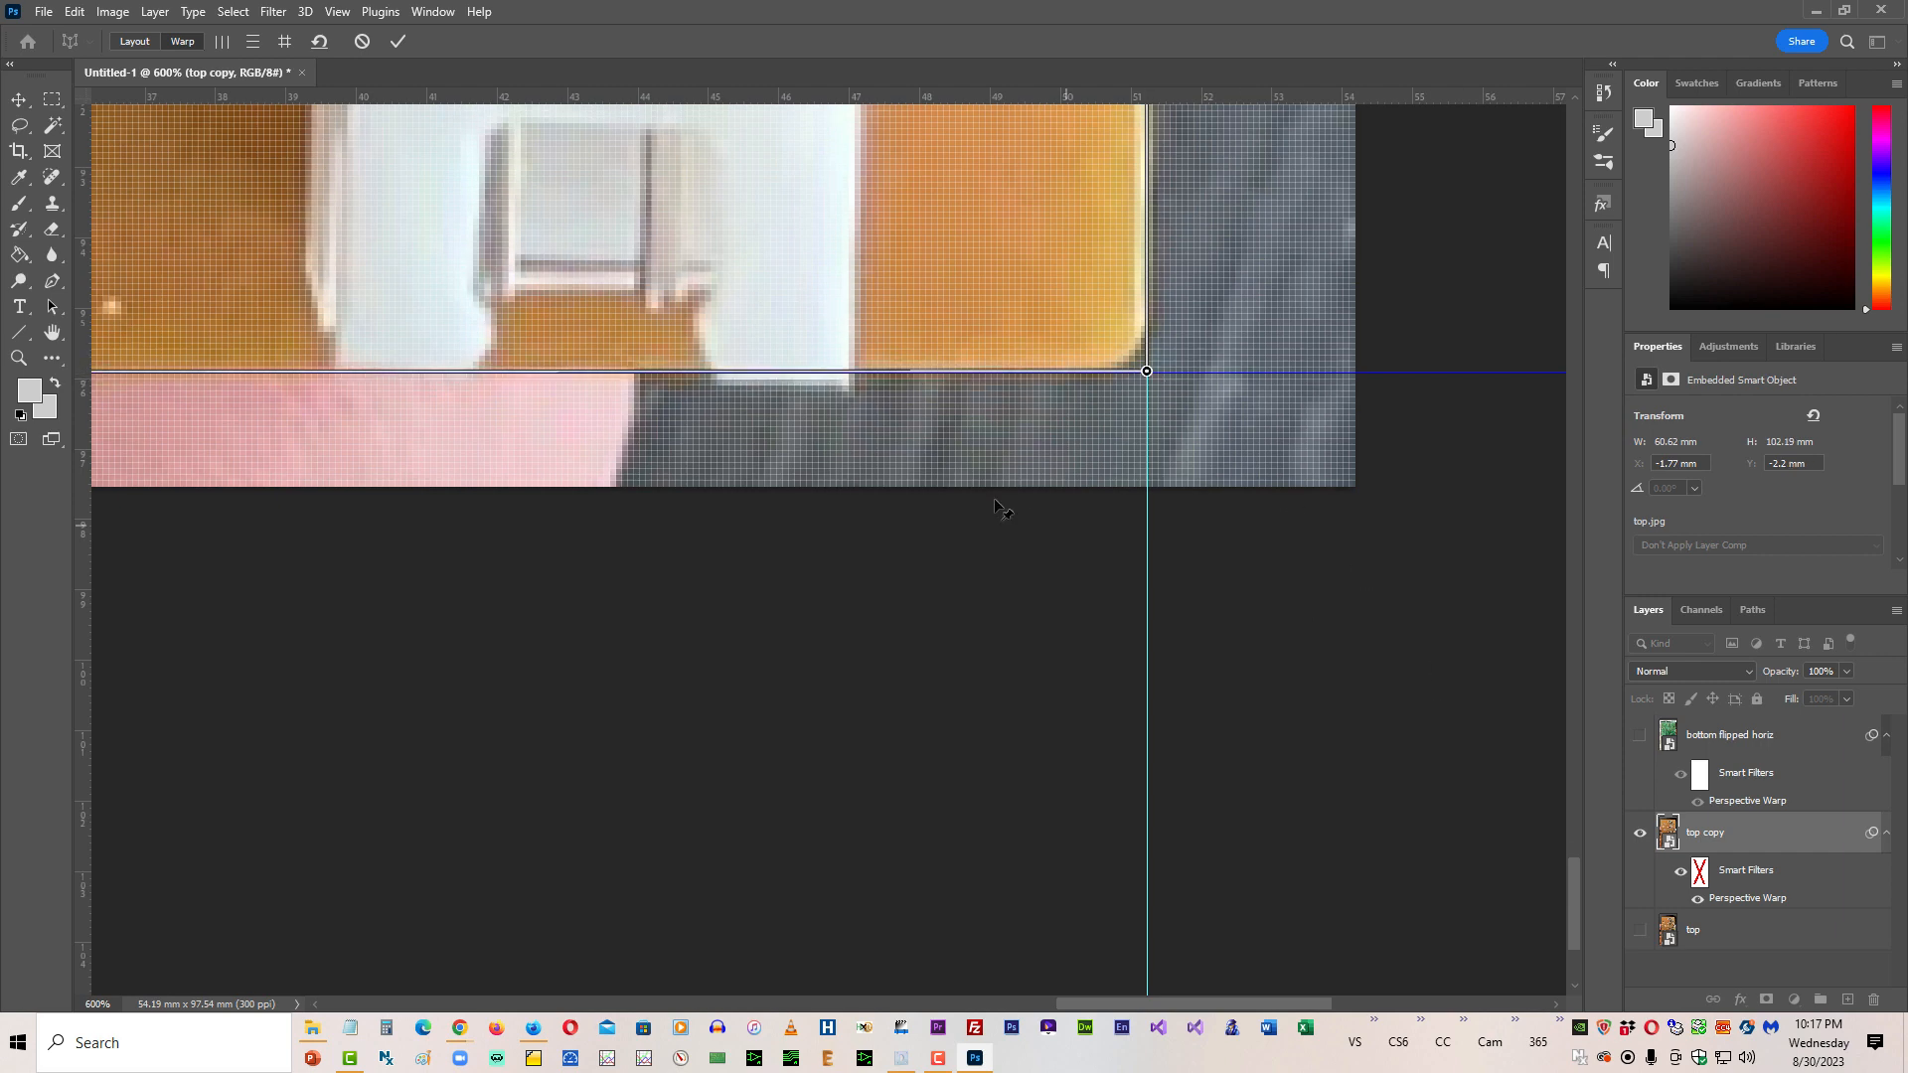
scroll(840, 513, down, 10)
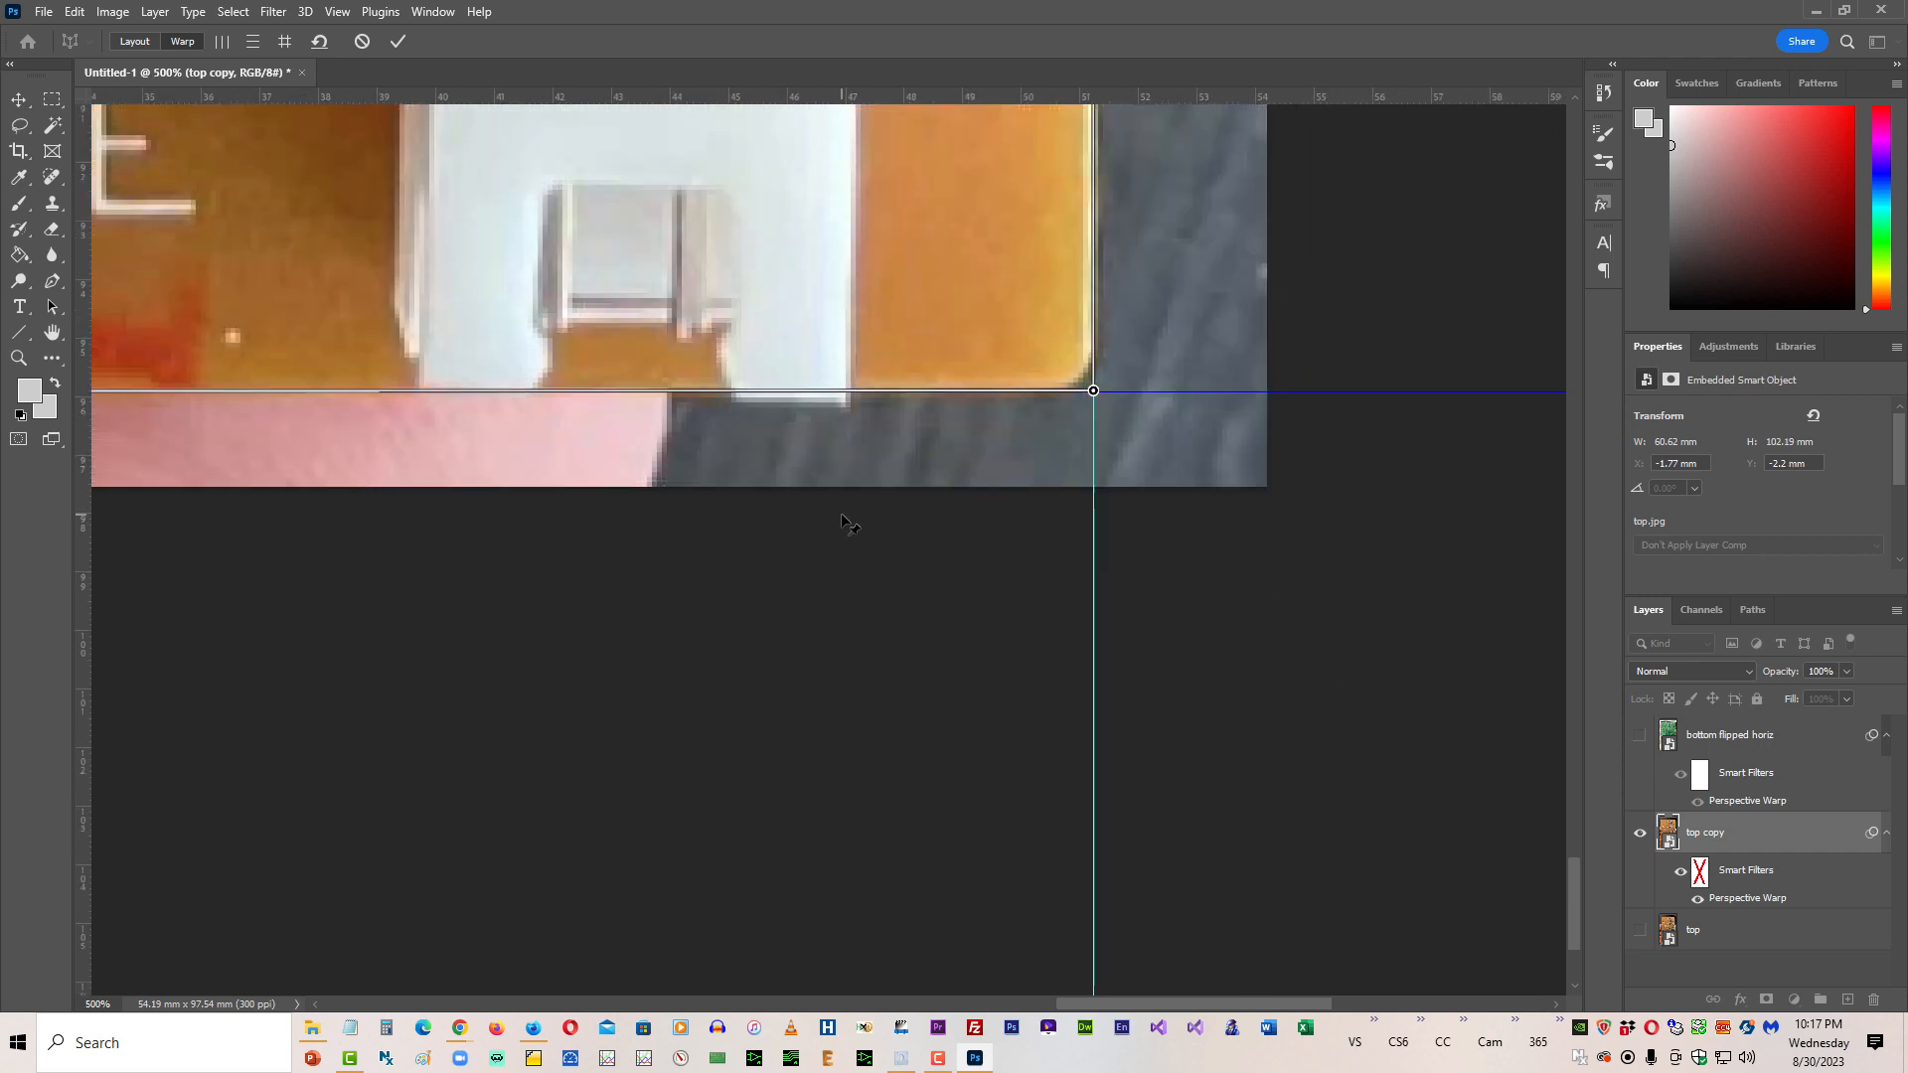
scroll(841, 513, down, 1)
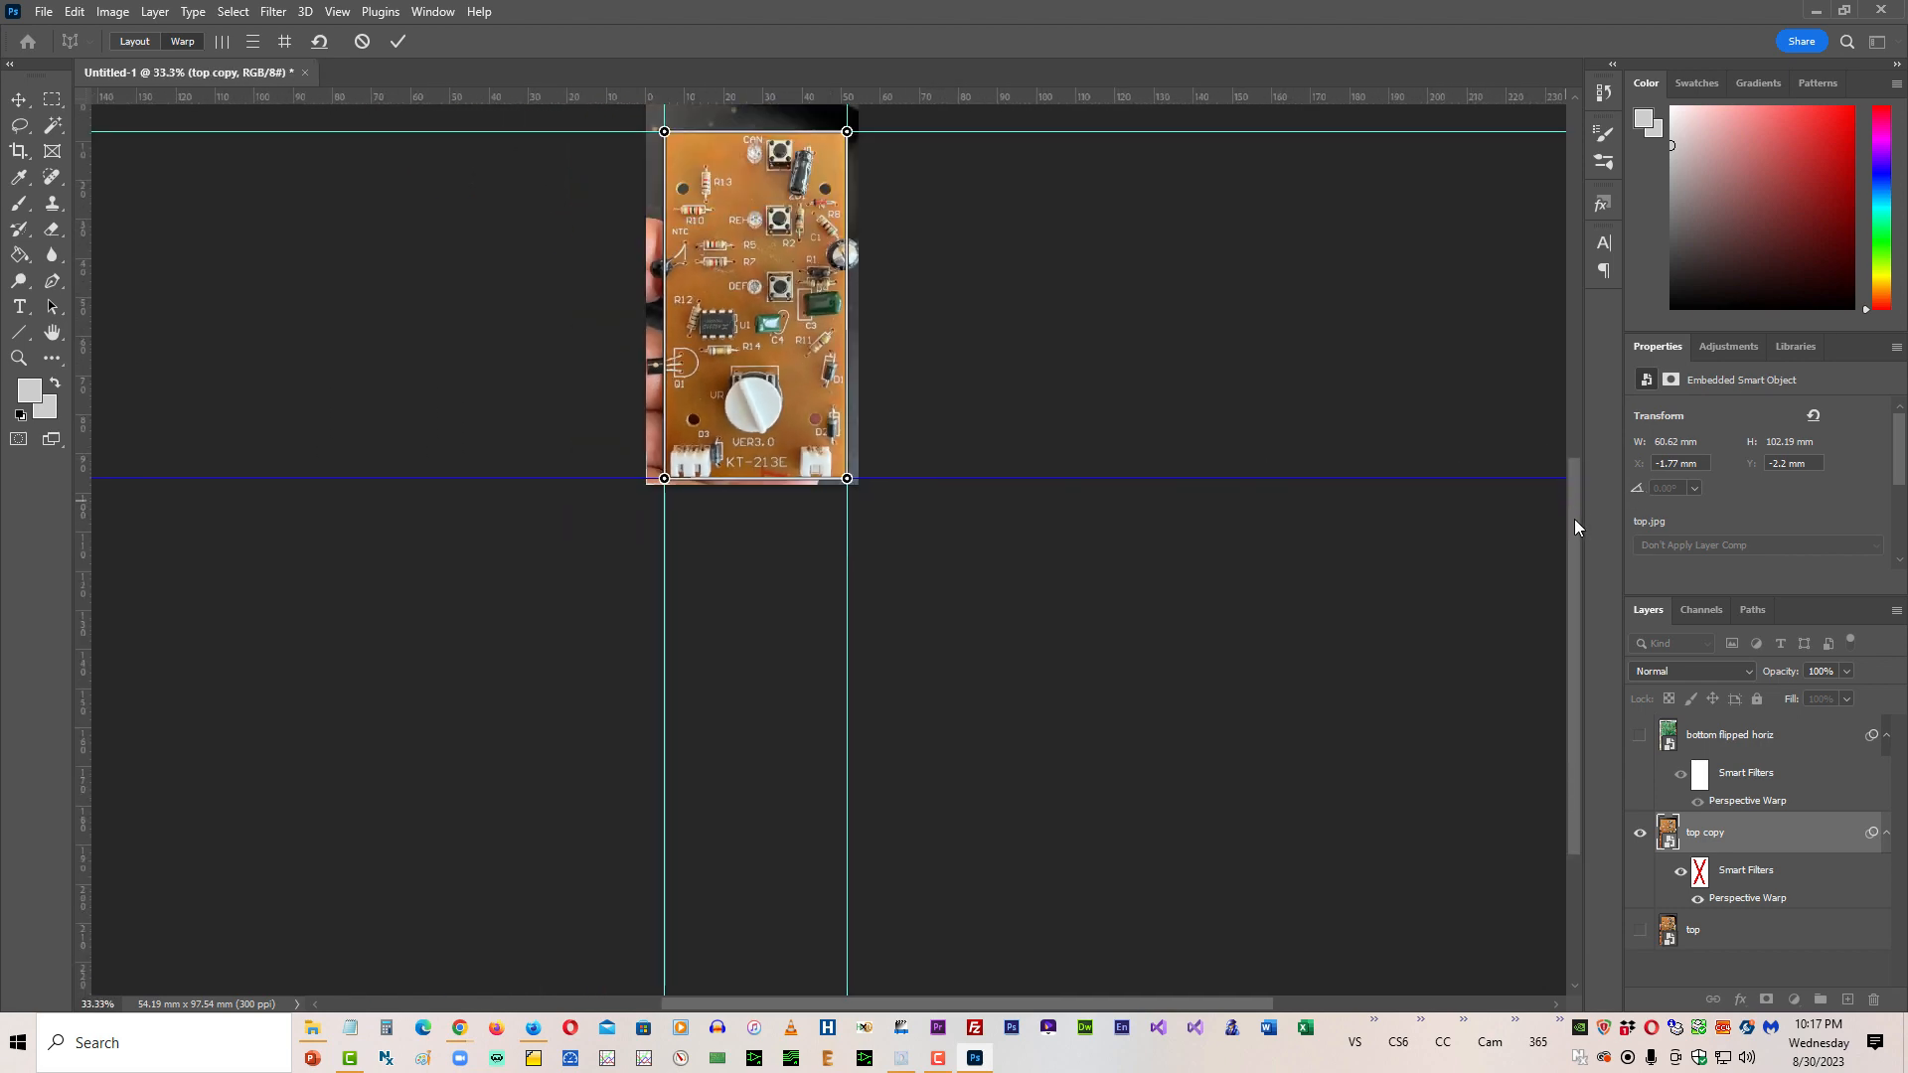
drag(1574, 519, 1570, 423)
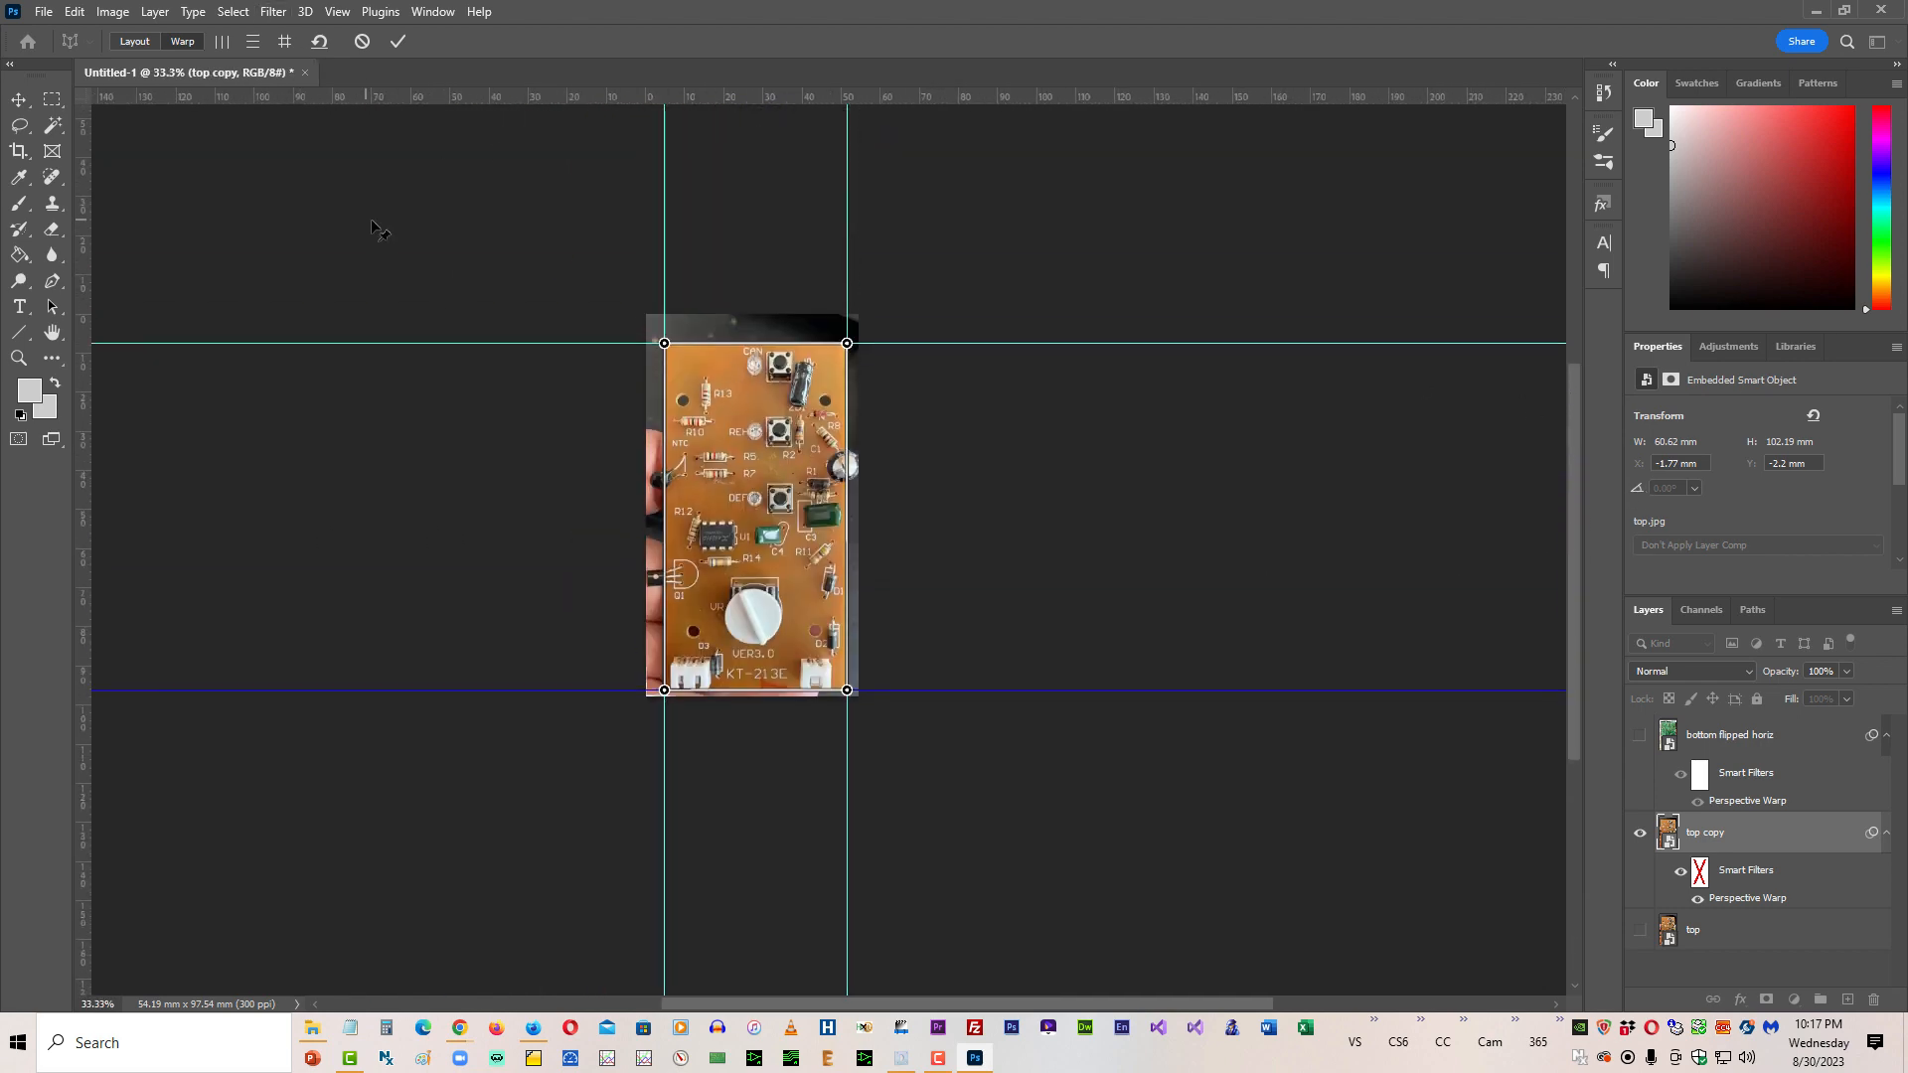
click(397, 41)
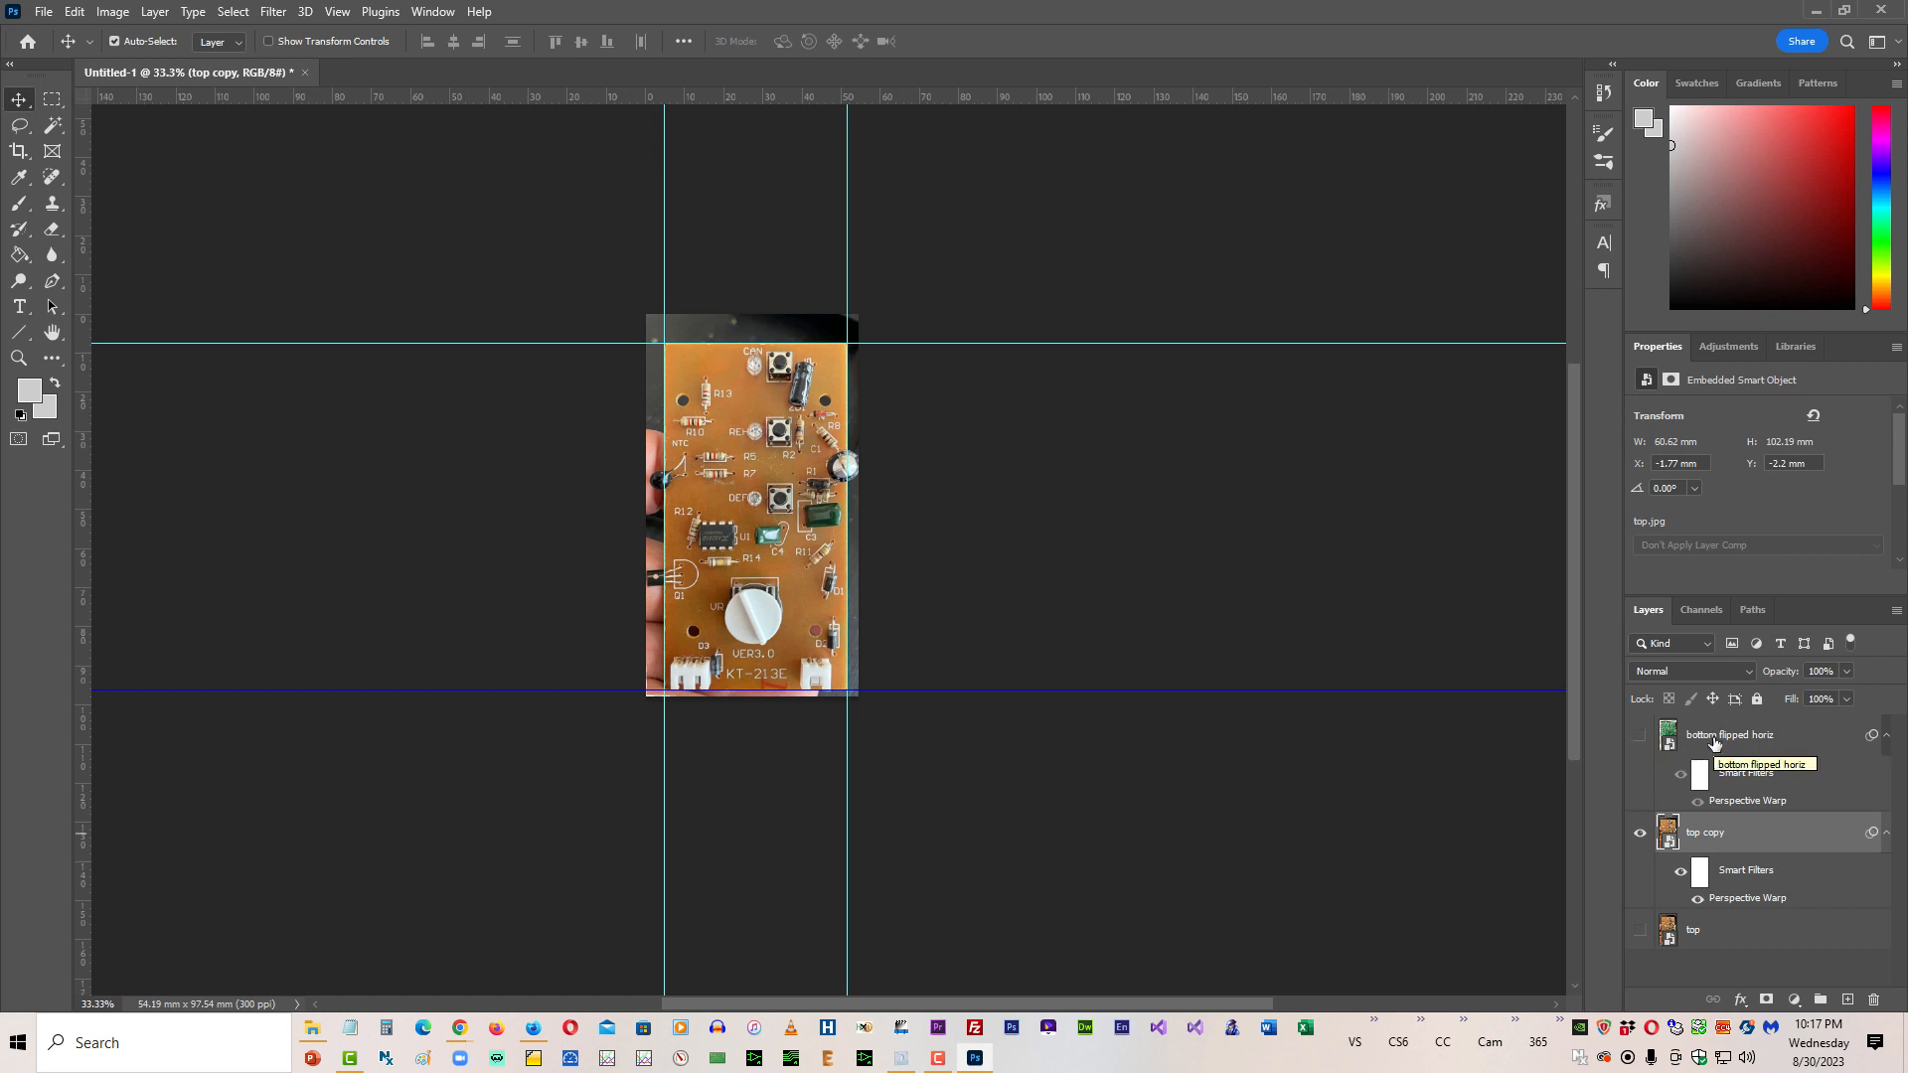
Step: Show the bottom flipped horiz layer, set its opacity to 50%, and inspect the overlay's alignment along the board at 100% zoom
click(1640, 735)
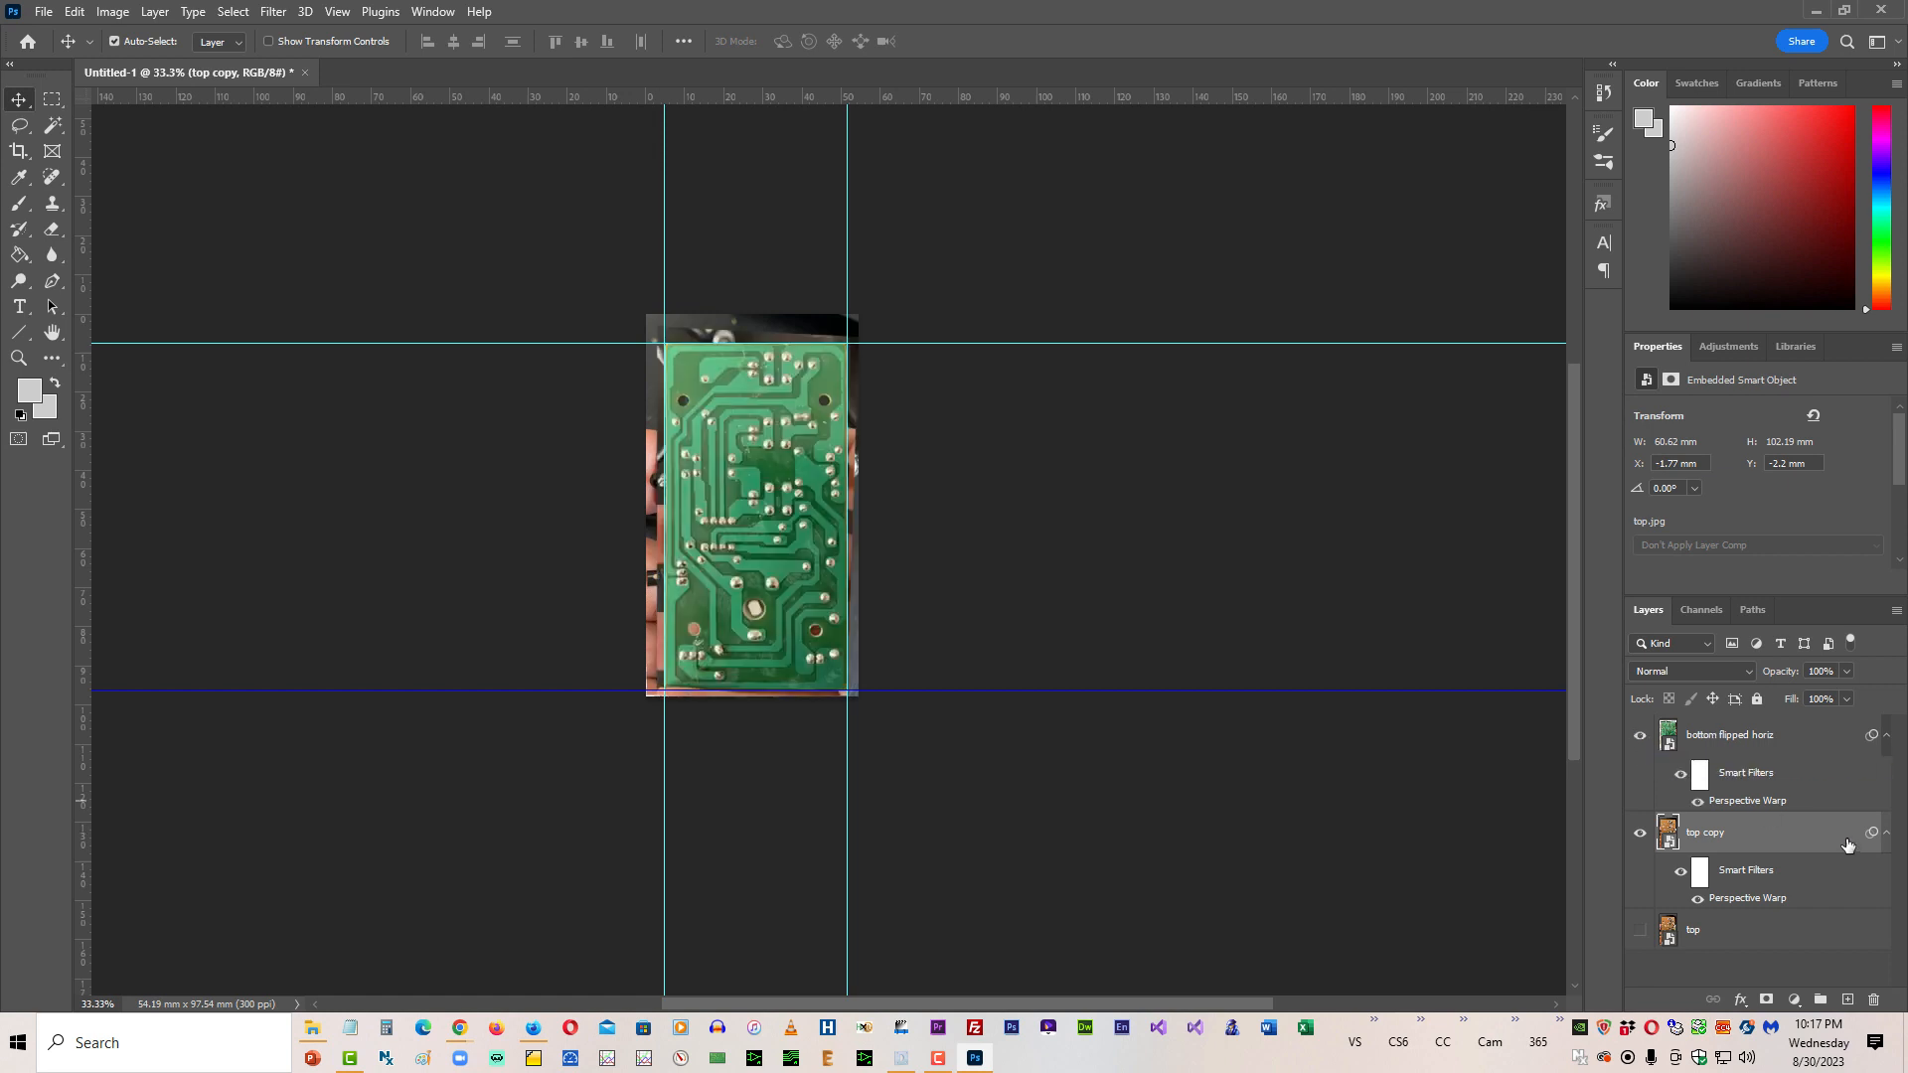
click(1749, 737)
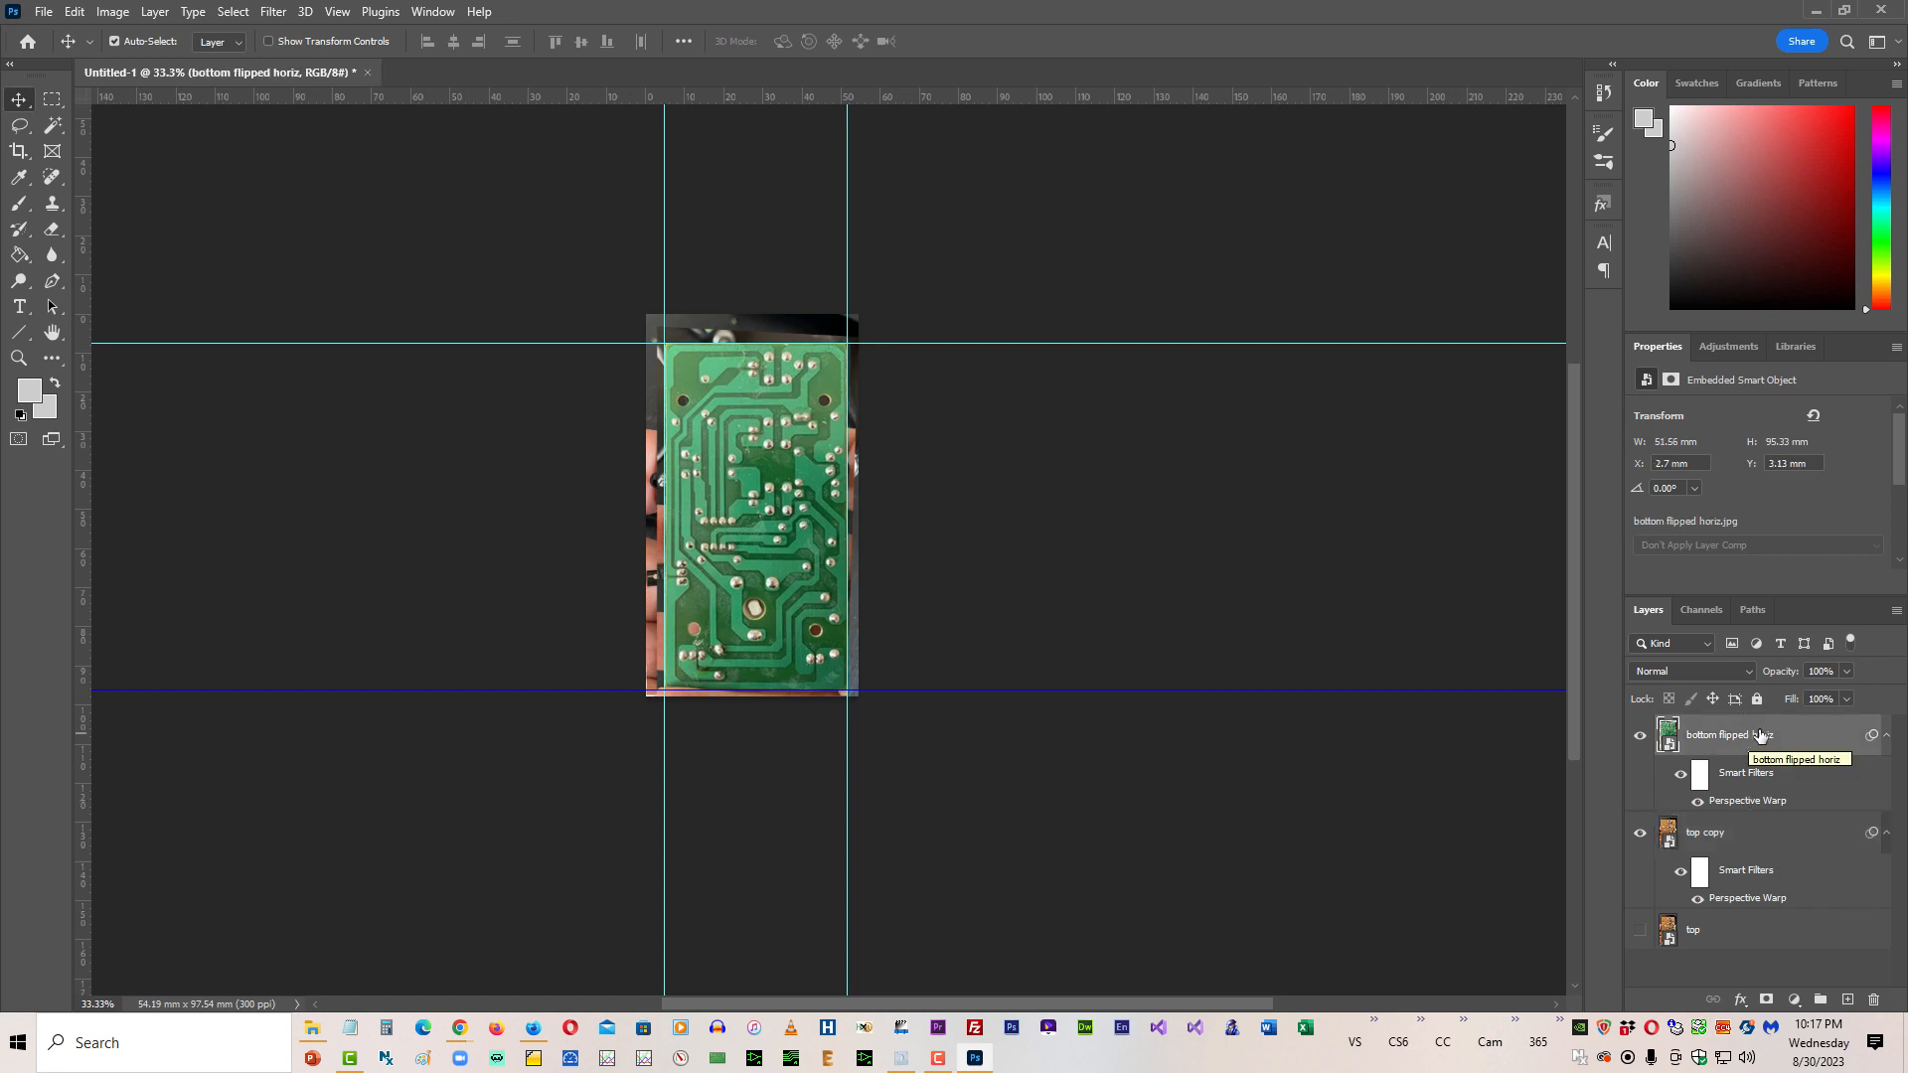
click(1847, 674)
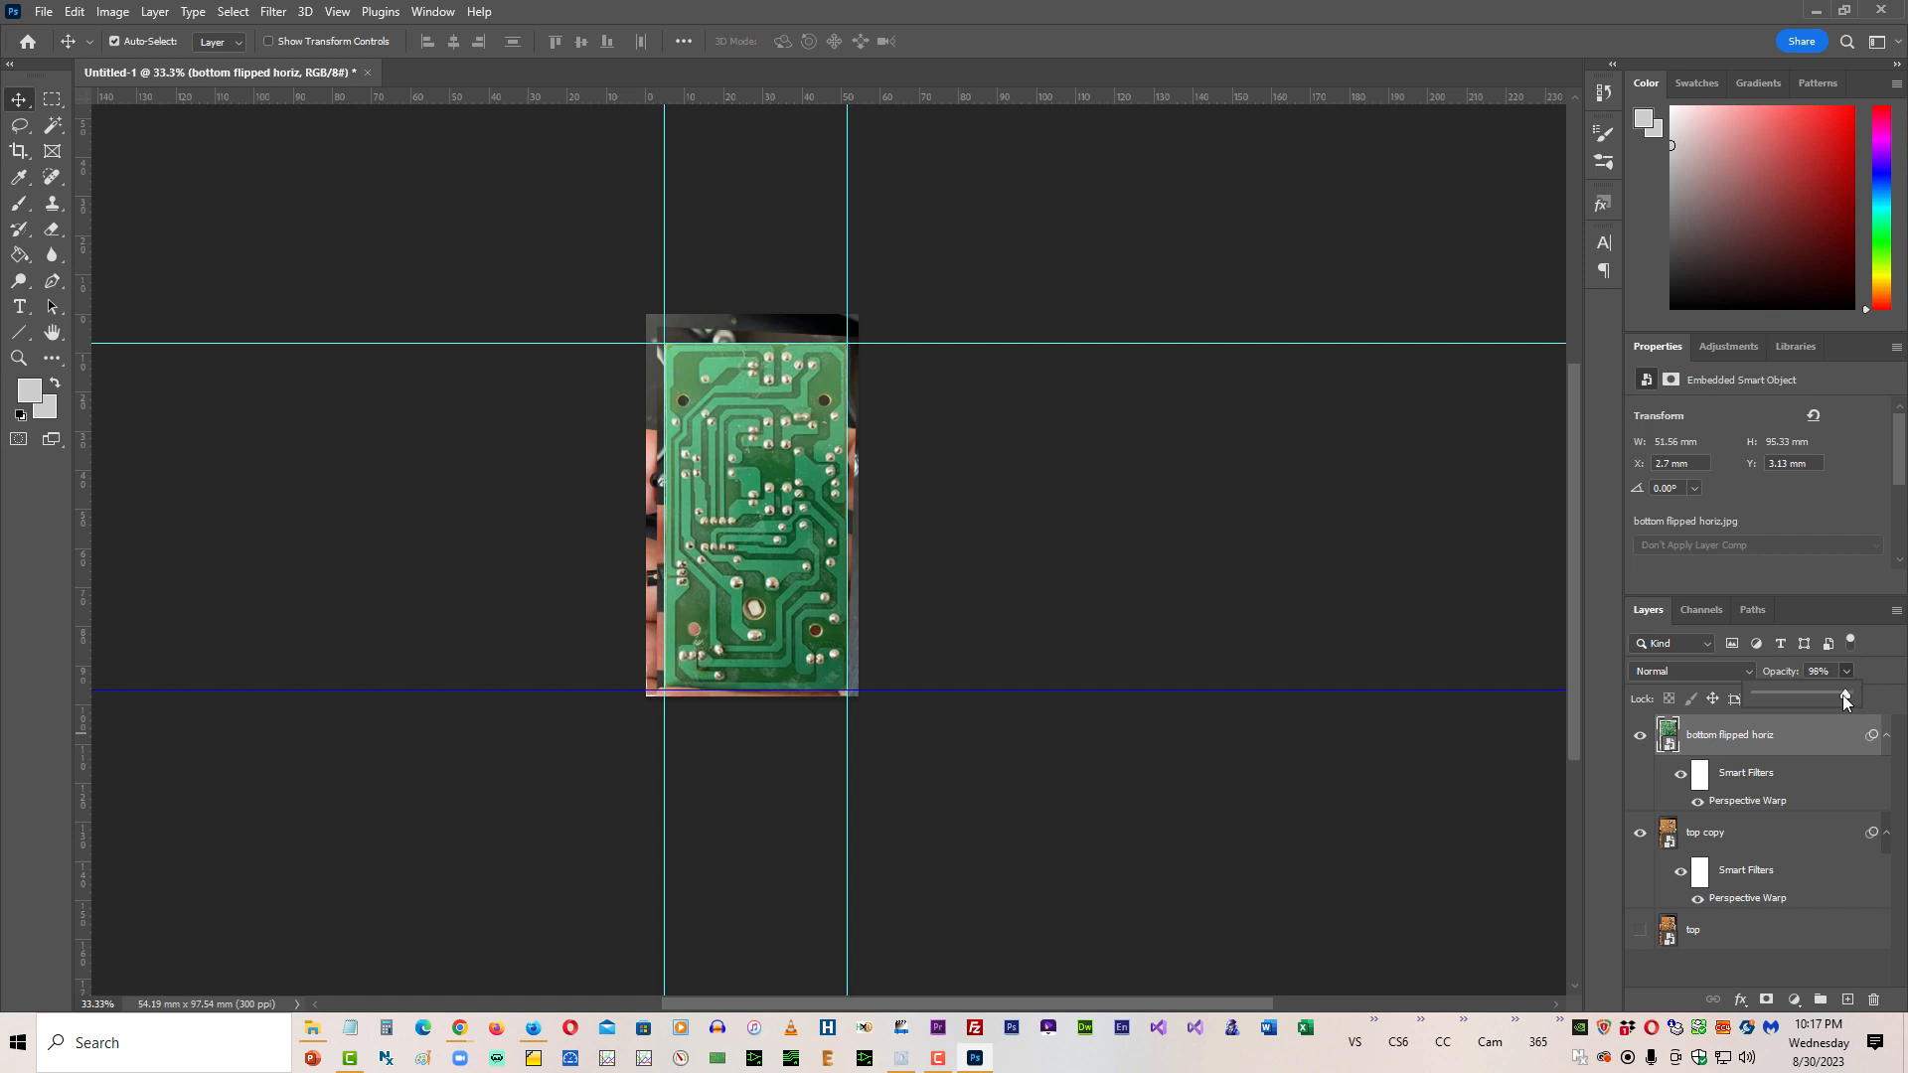
drag(1807, 702, 1802, 704)
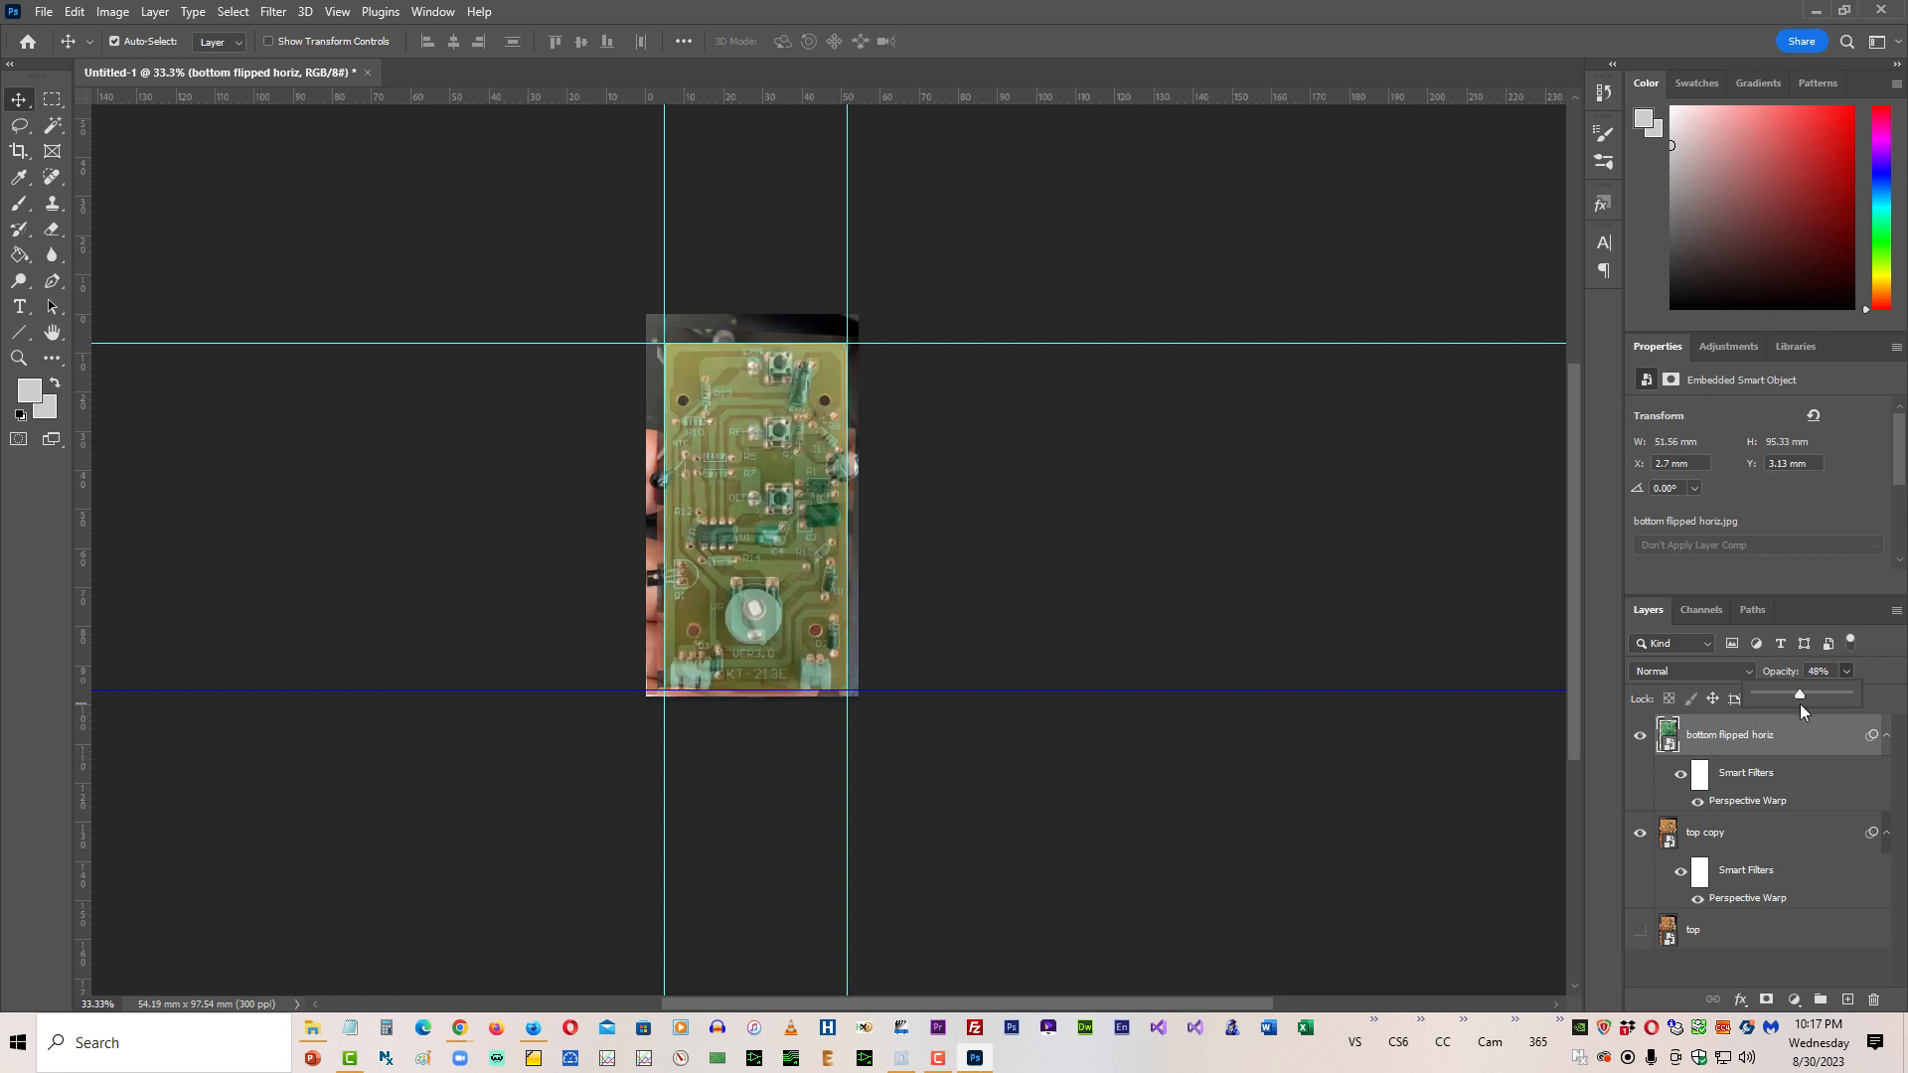
drag(1798, 702, 1802, 702)
key(ctrl+1)
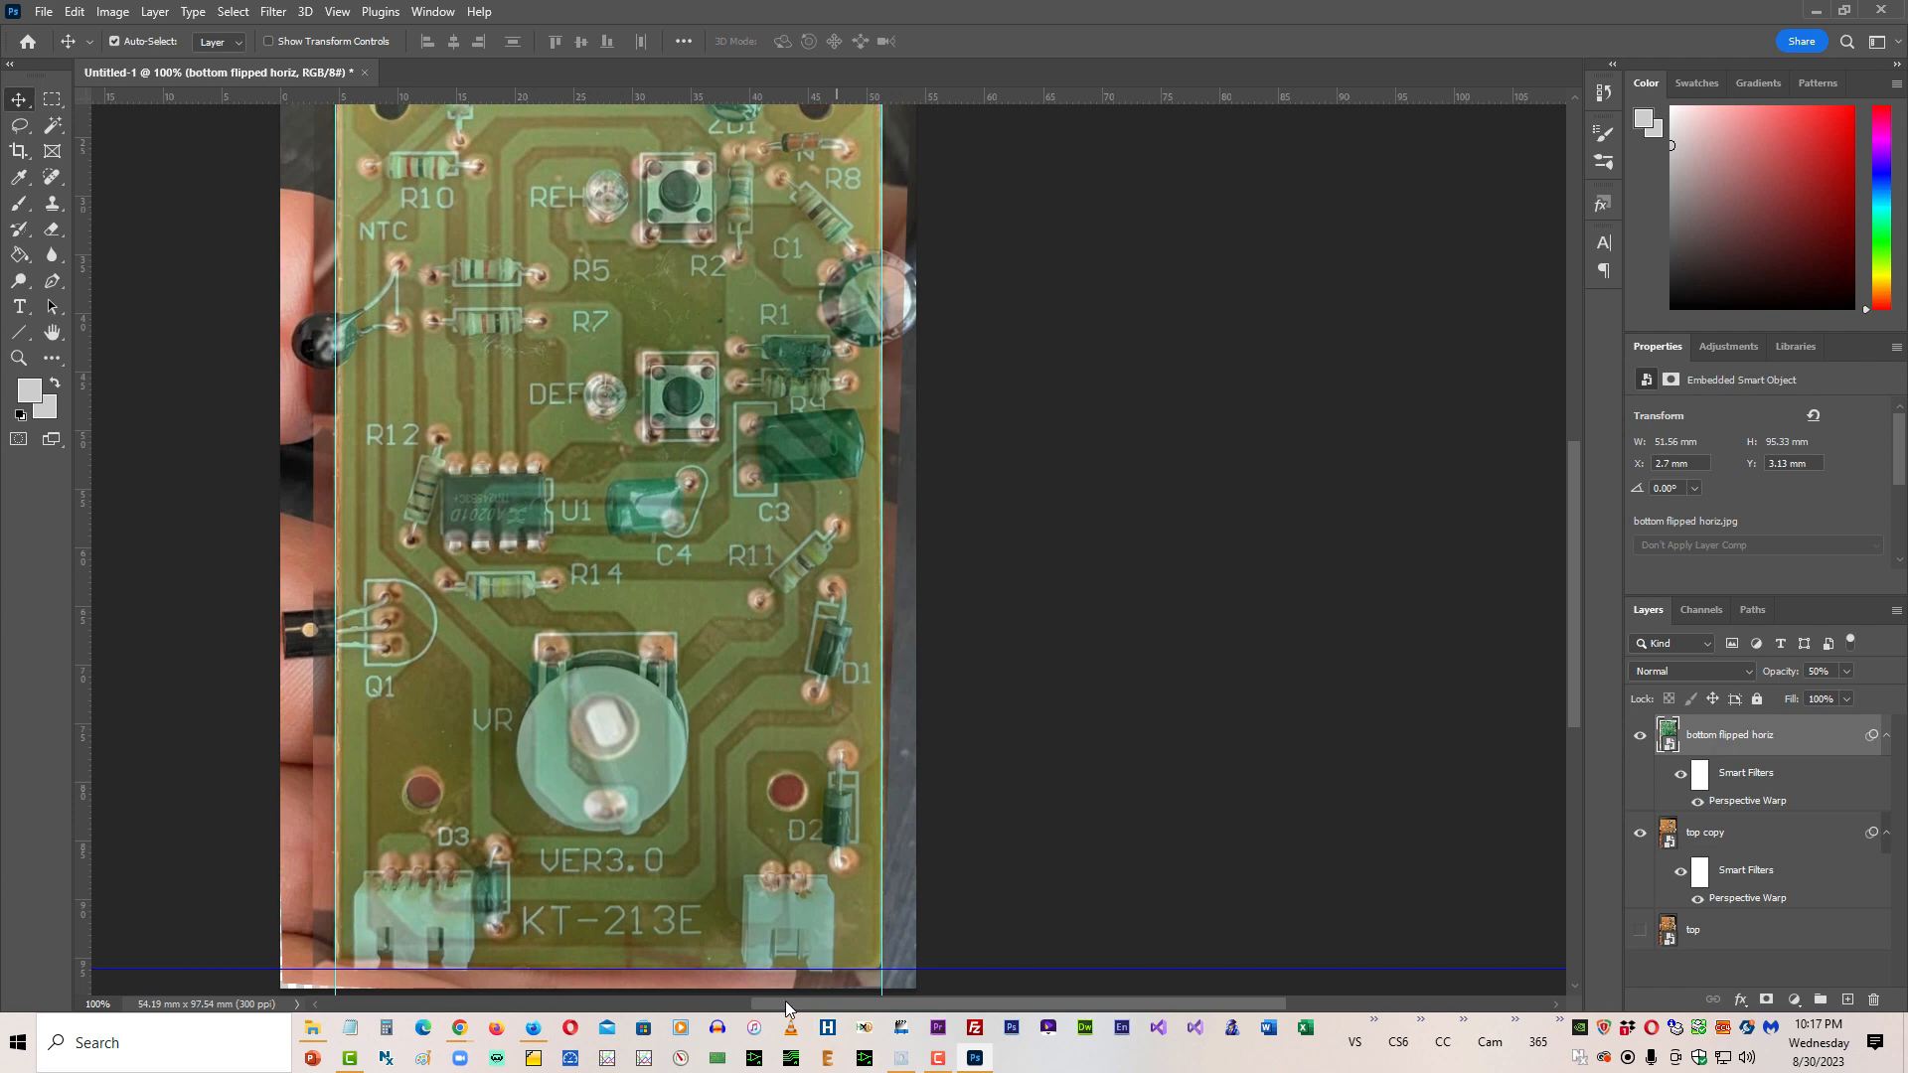
drag(784, 1003, 734, 1005)
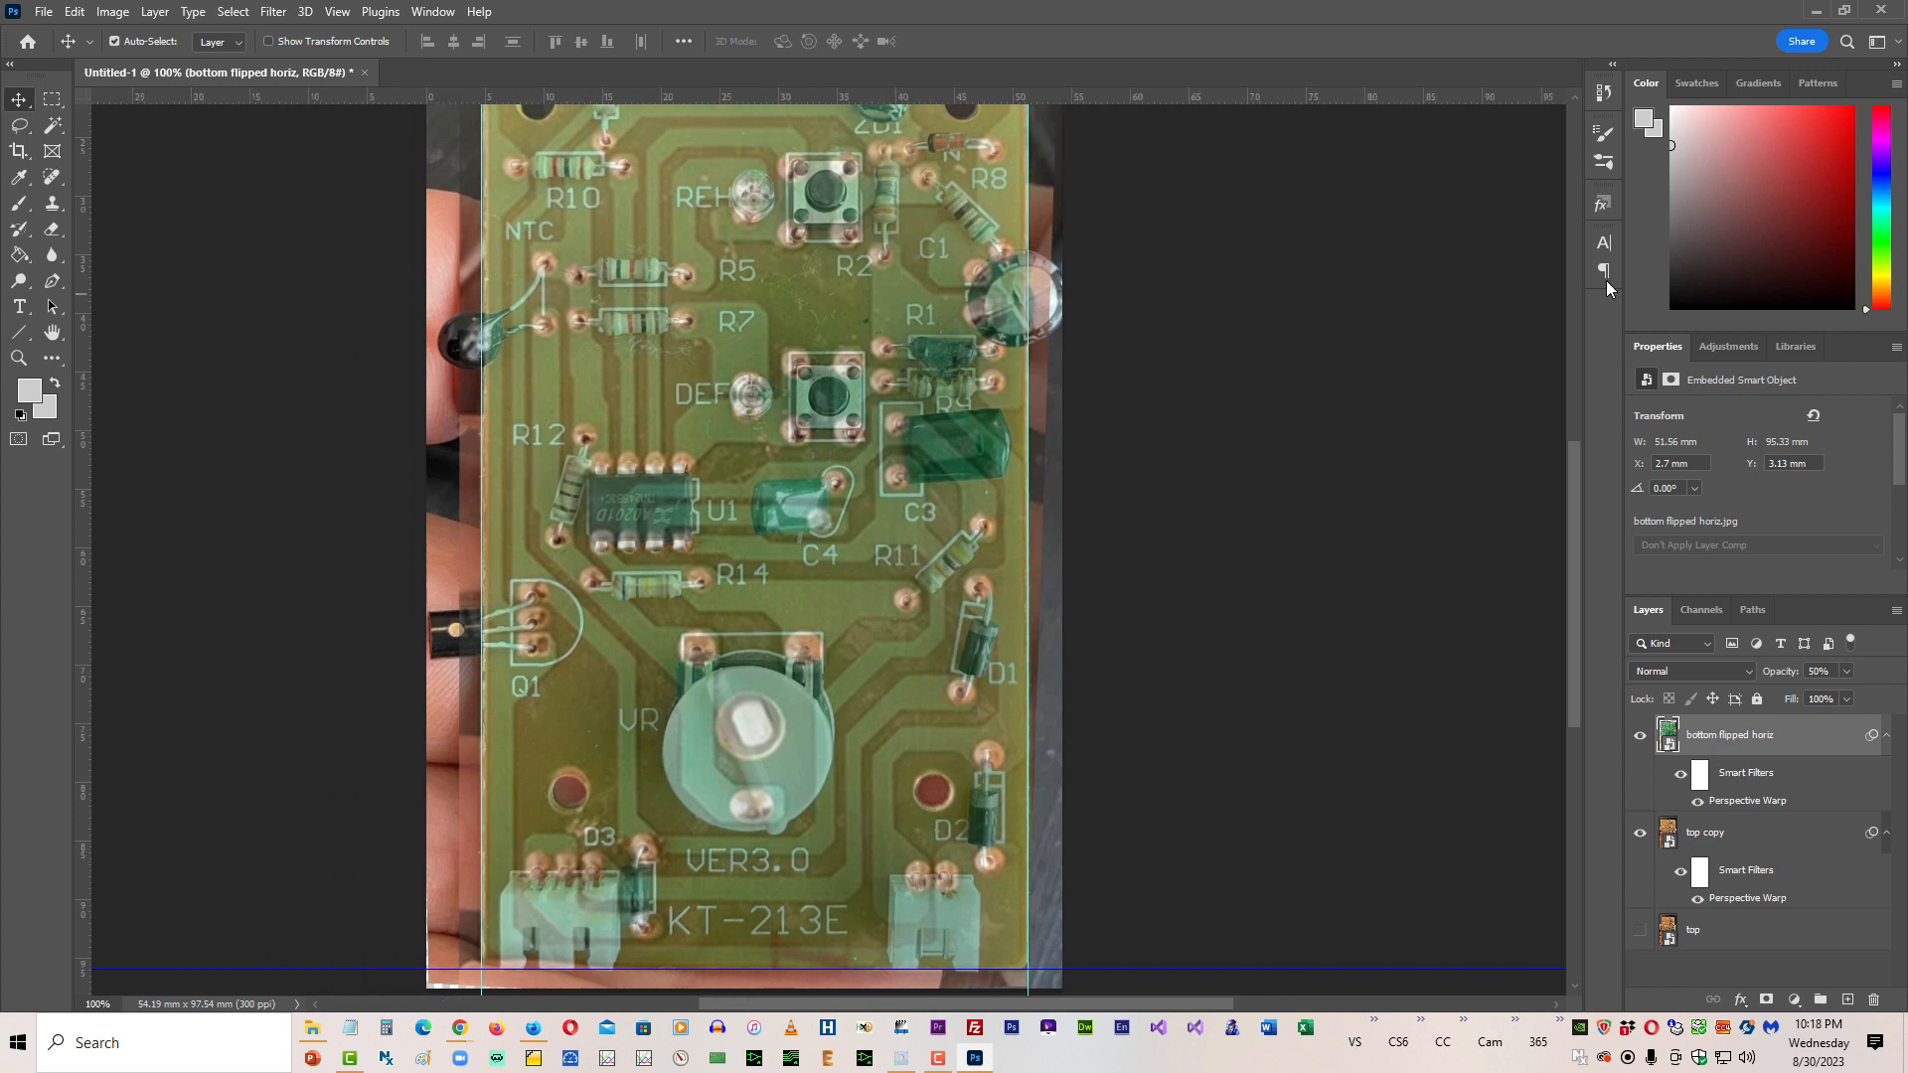
drag(1569, 500, 1576, 445)
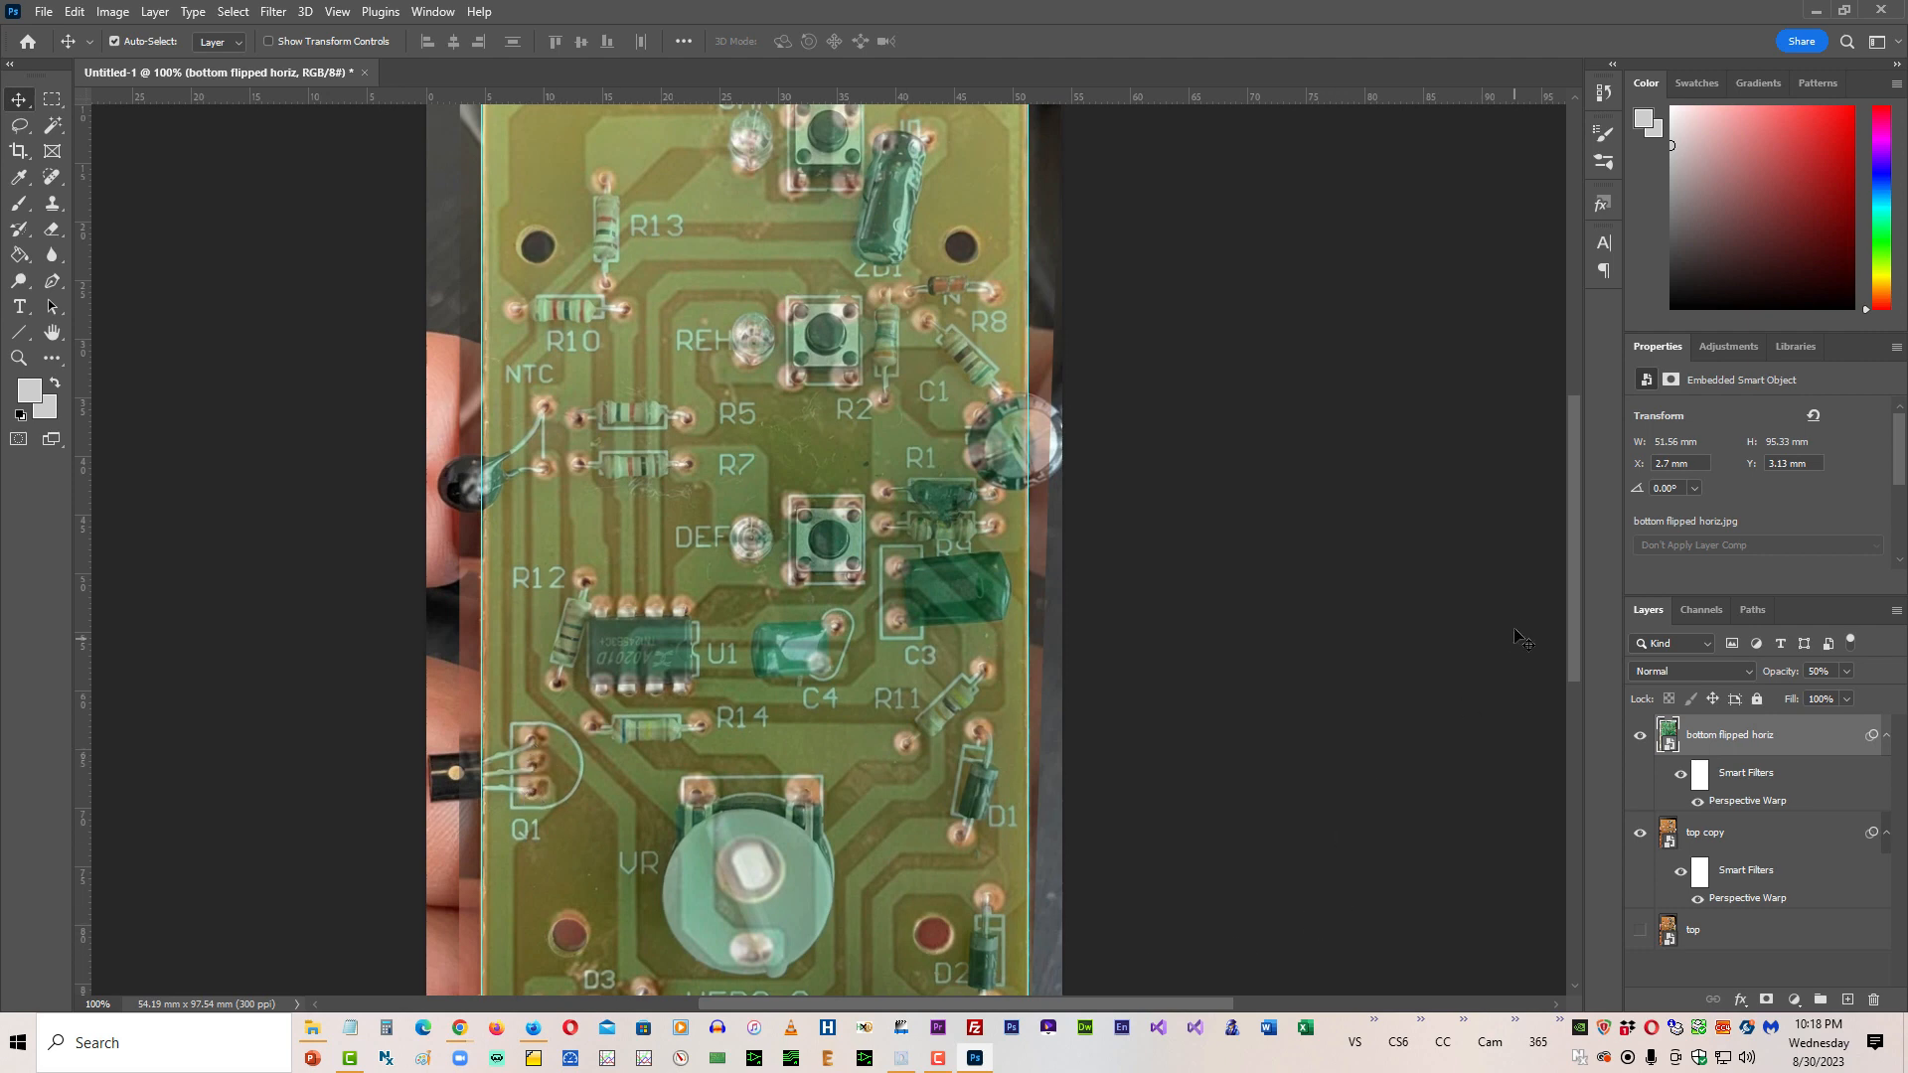
drag(1574, 605, 1578, 728)
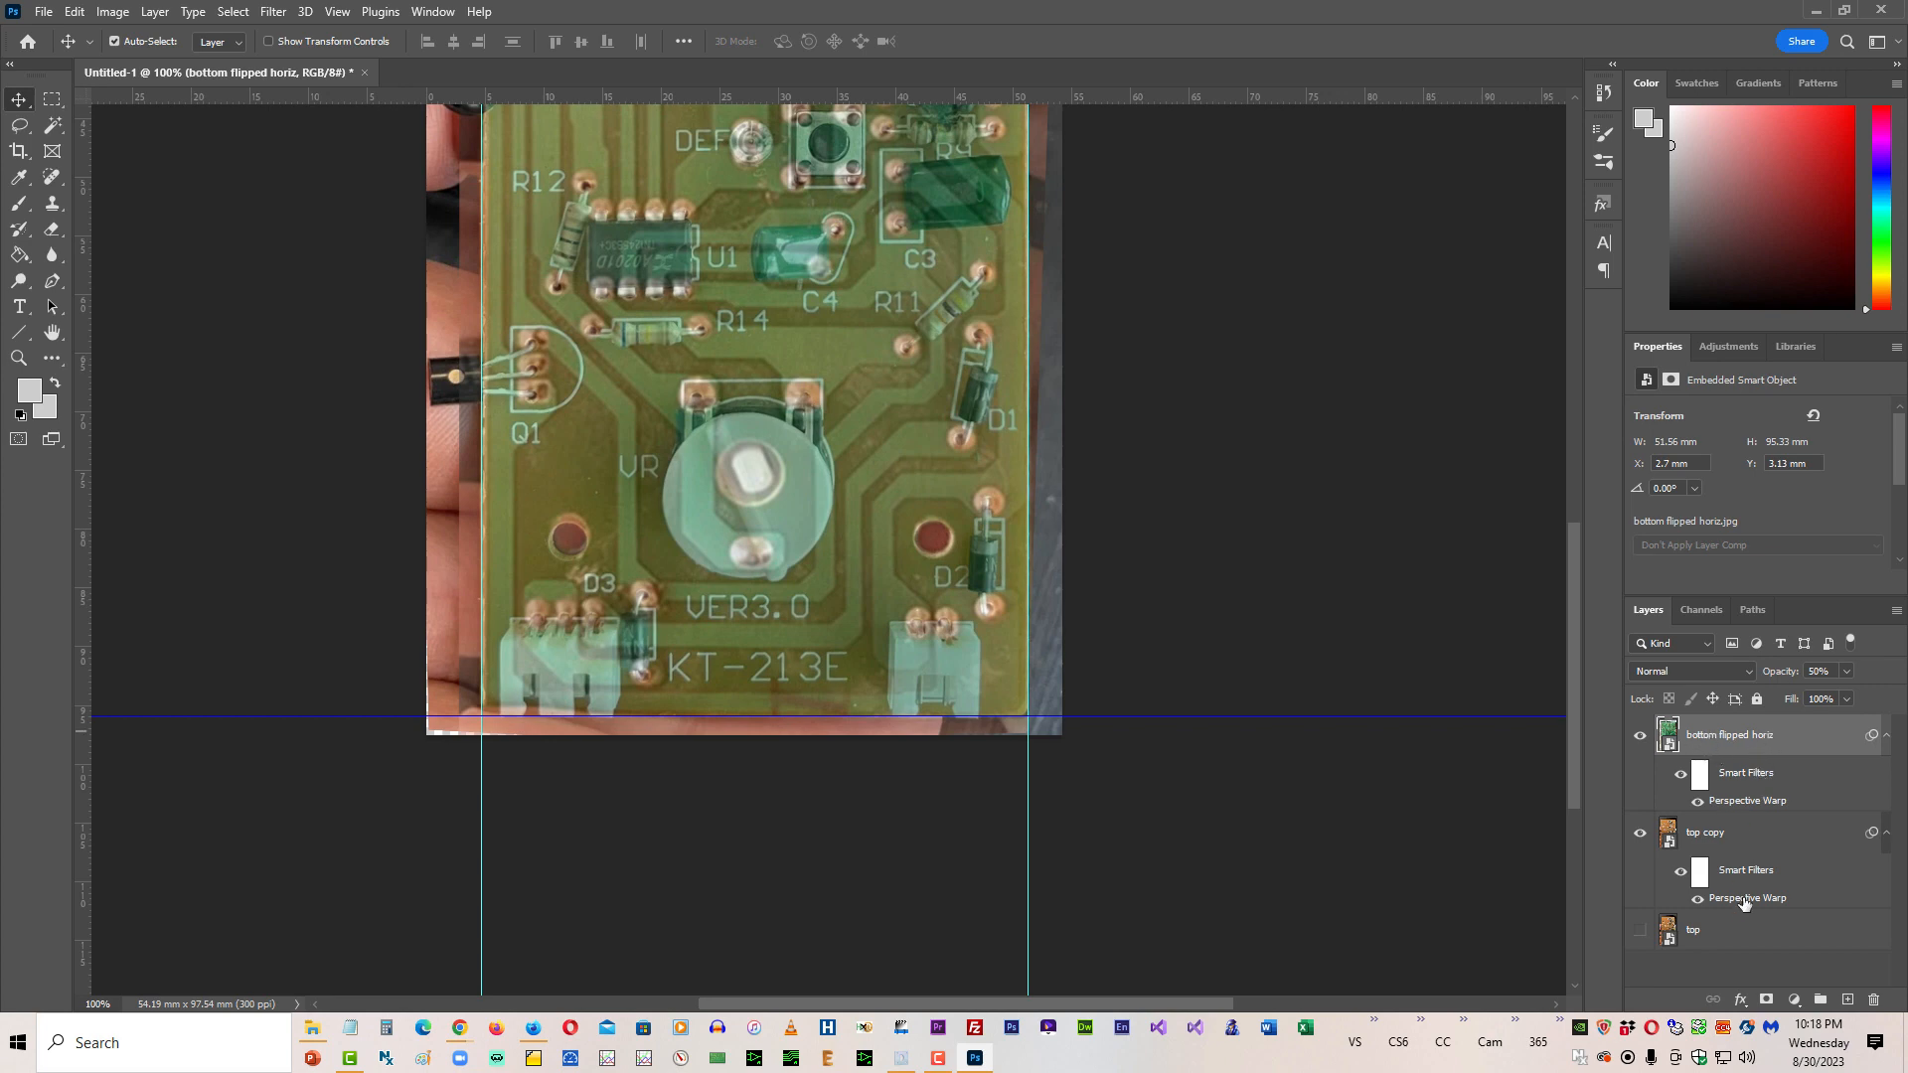
click(1710, 841)
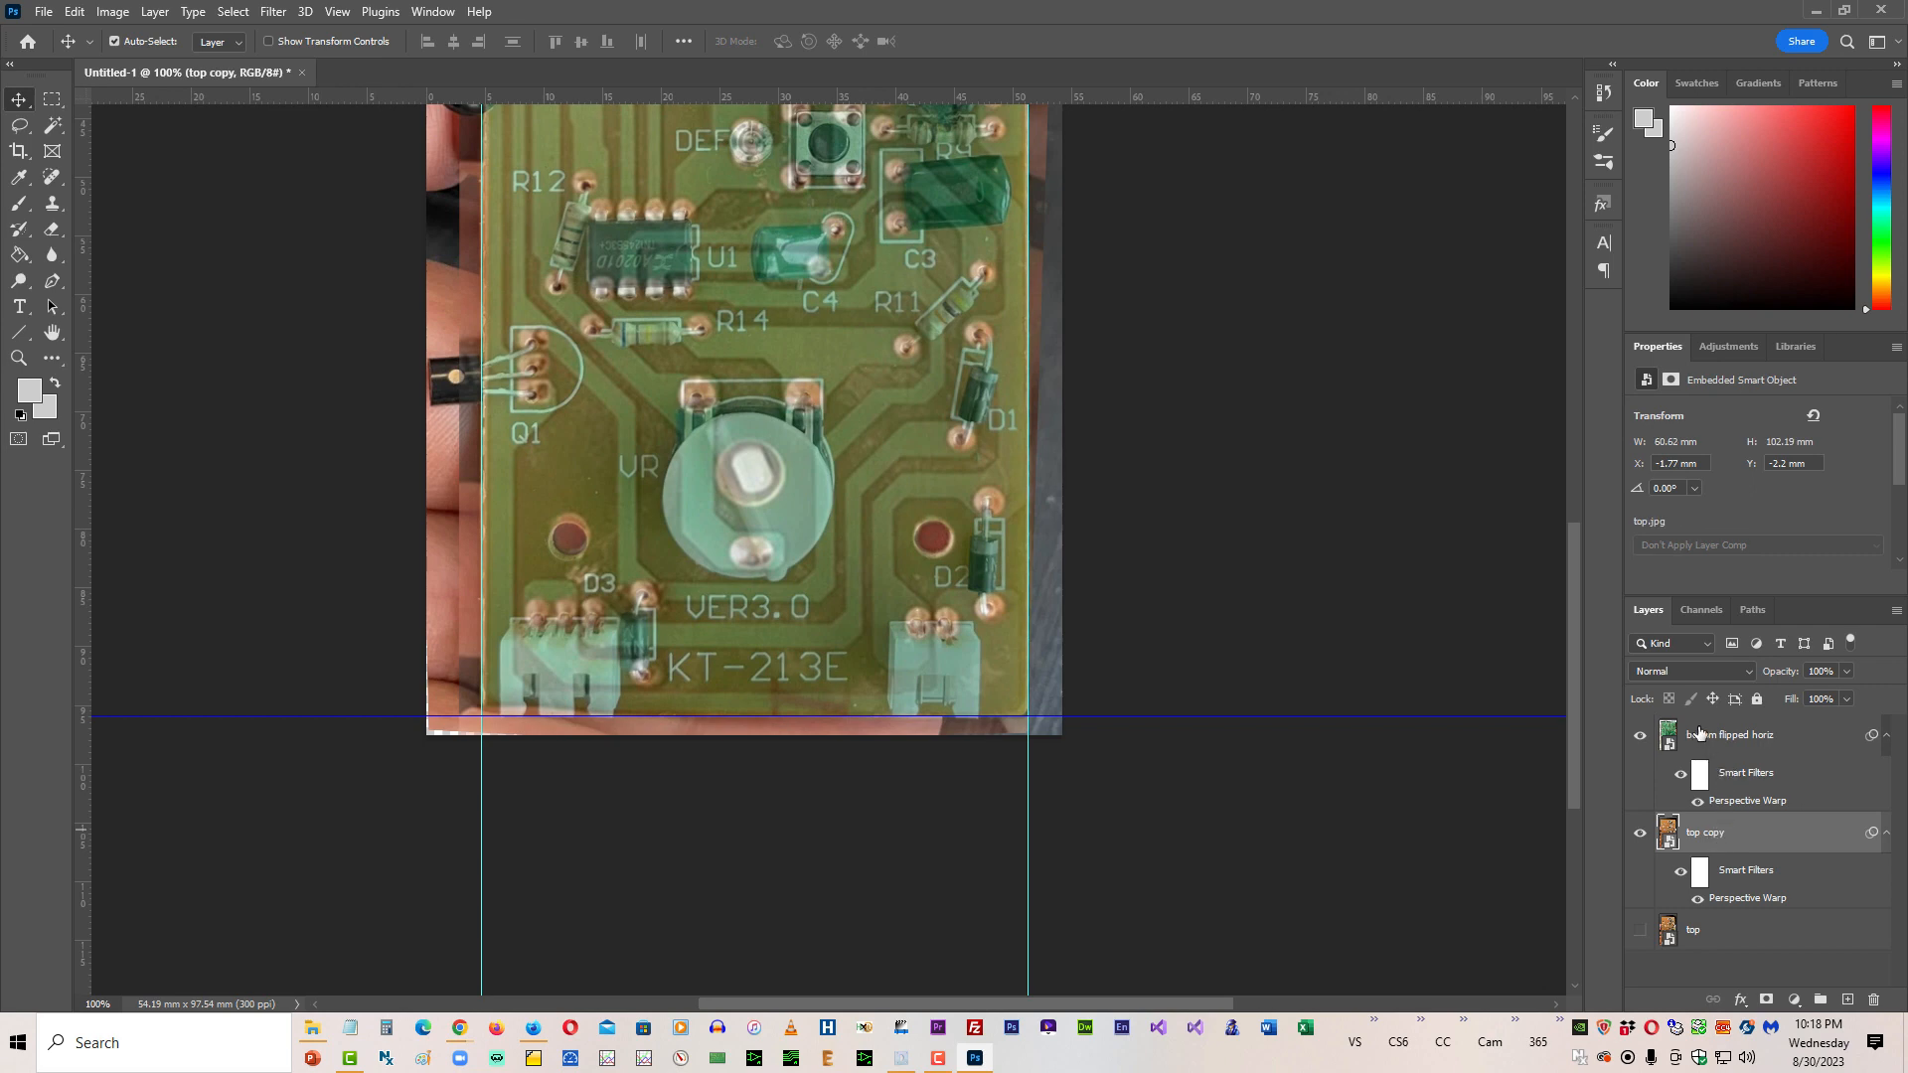
click(1699, 734)
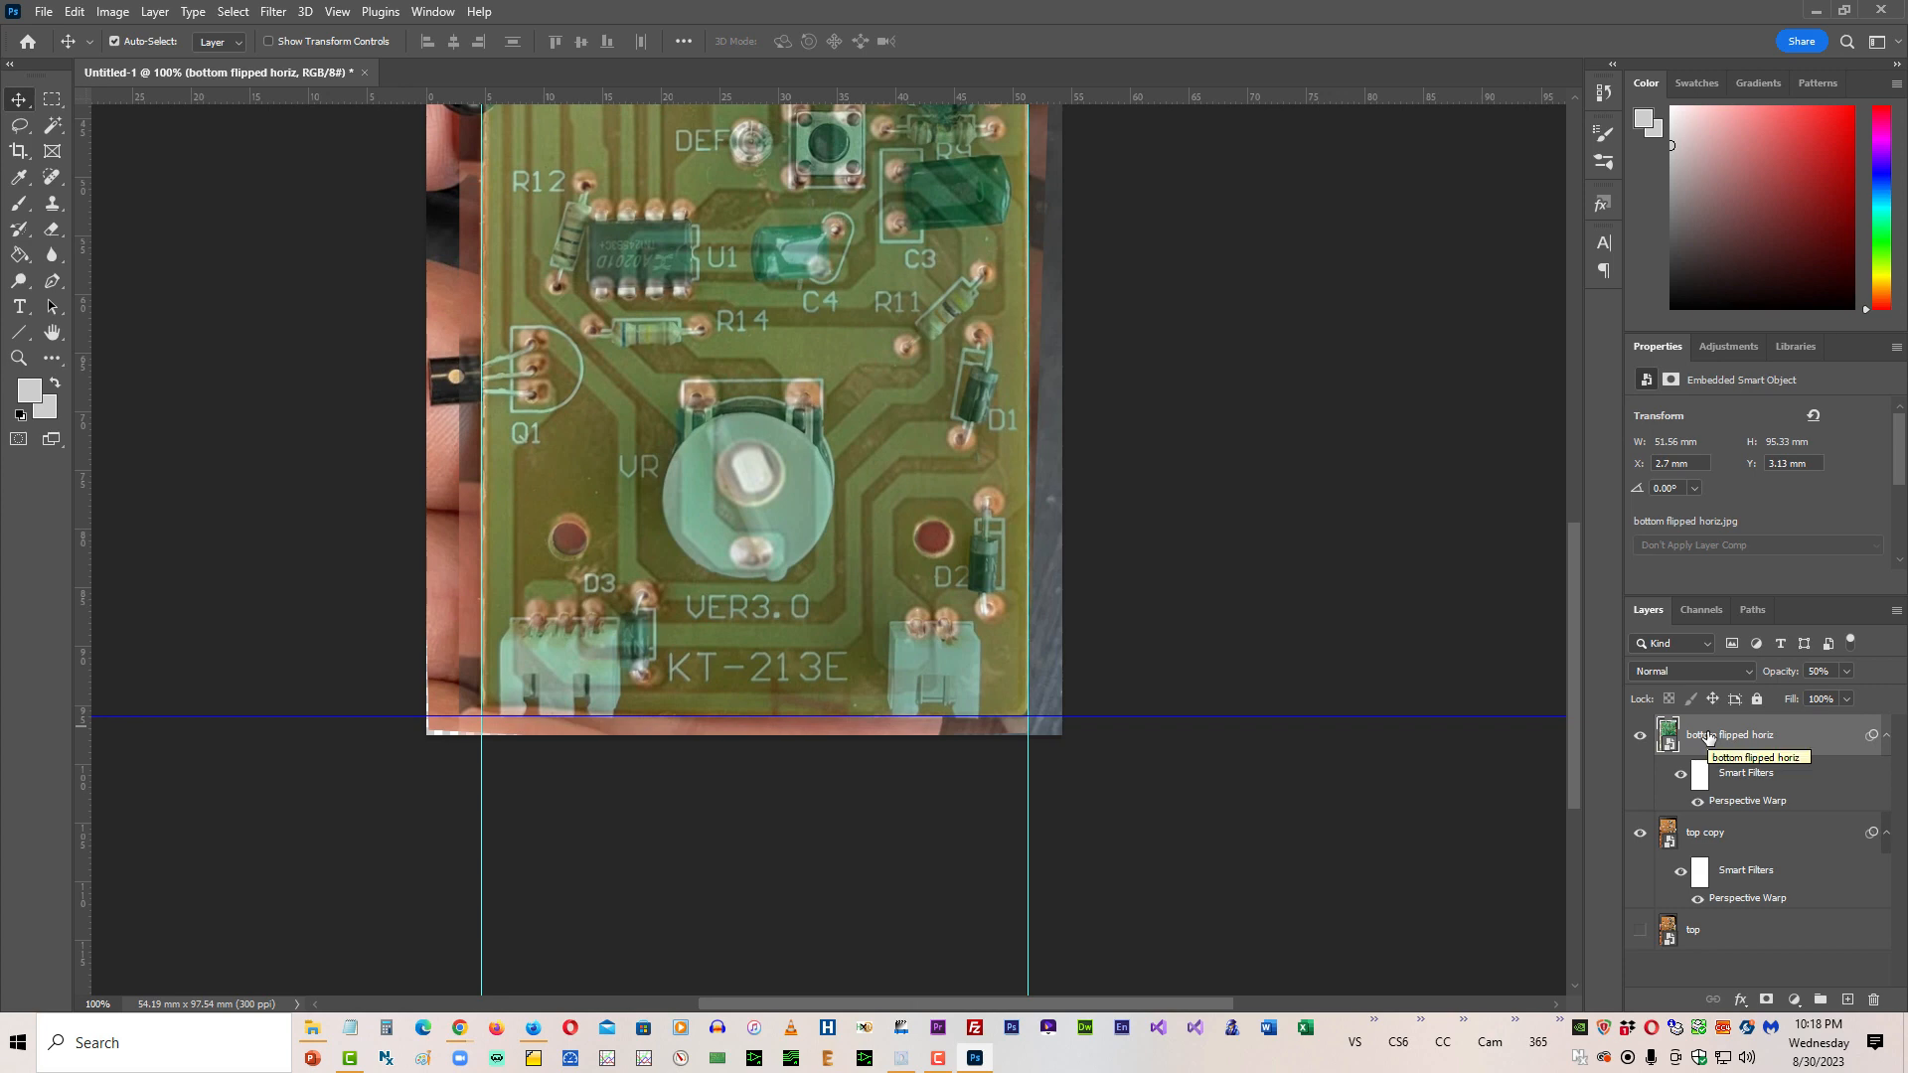
key(ctrl)
key(ctrl+t)
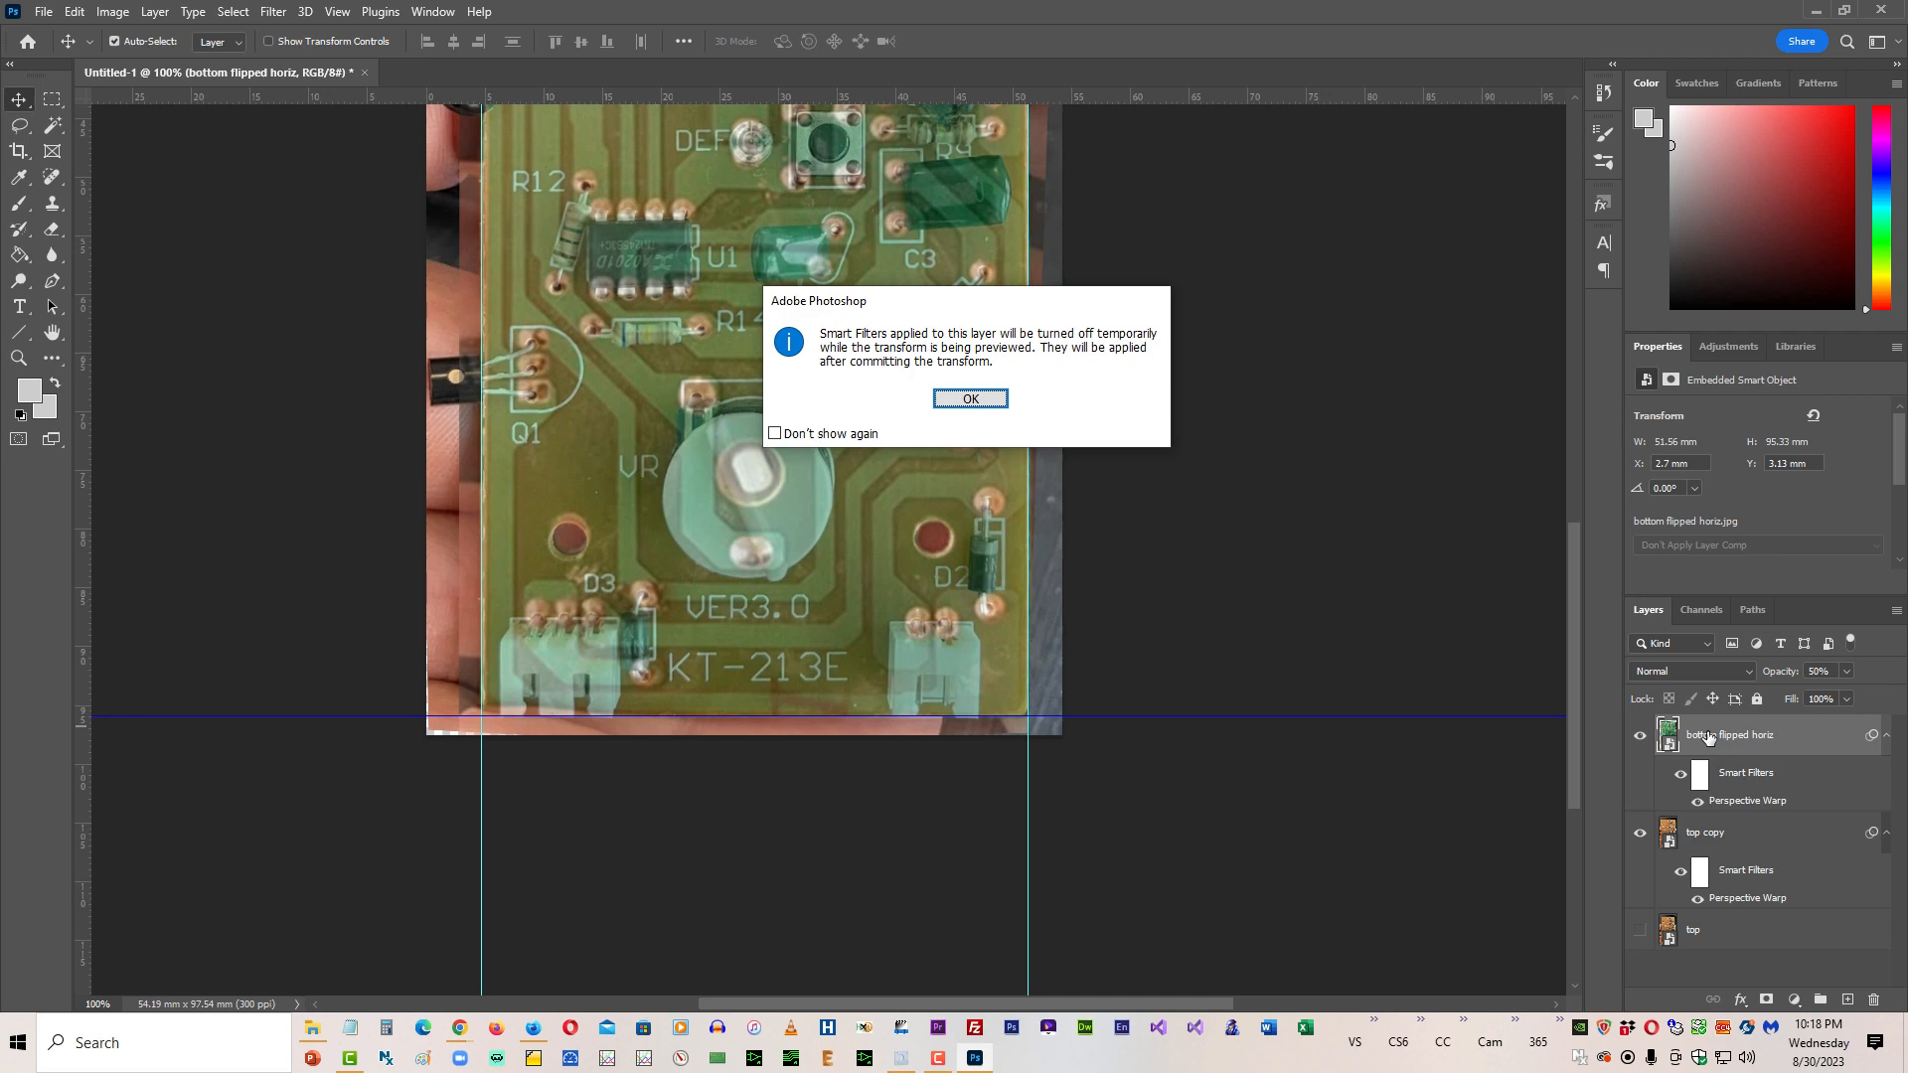
key(Return)
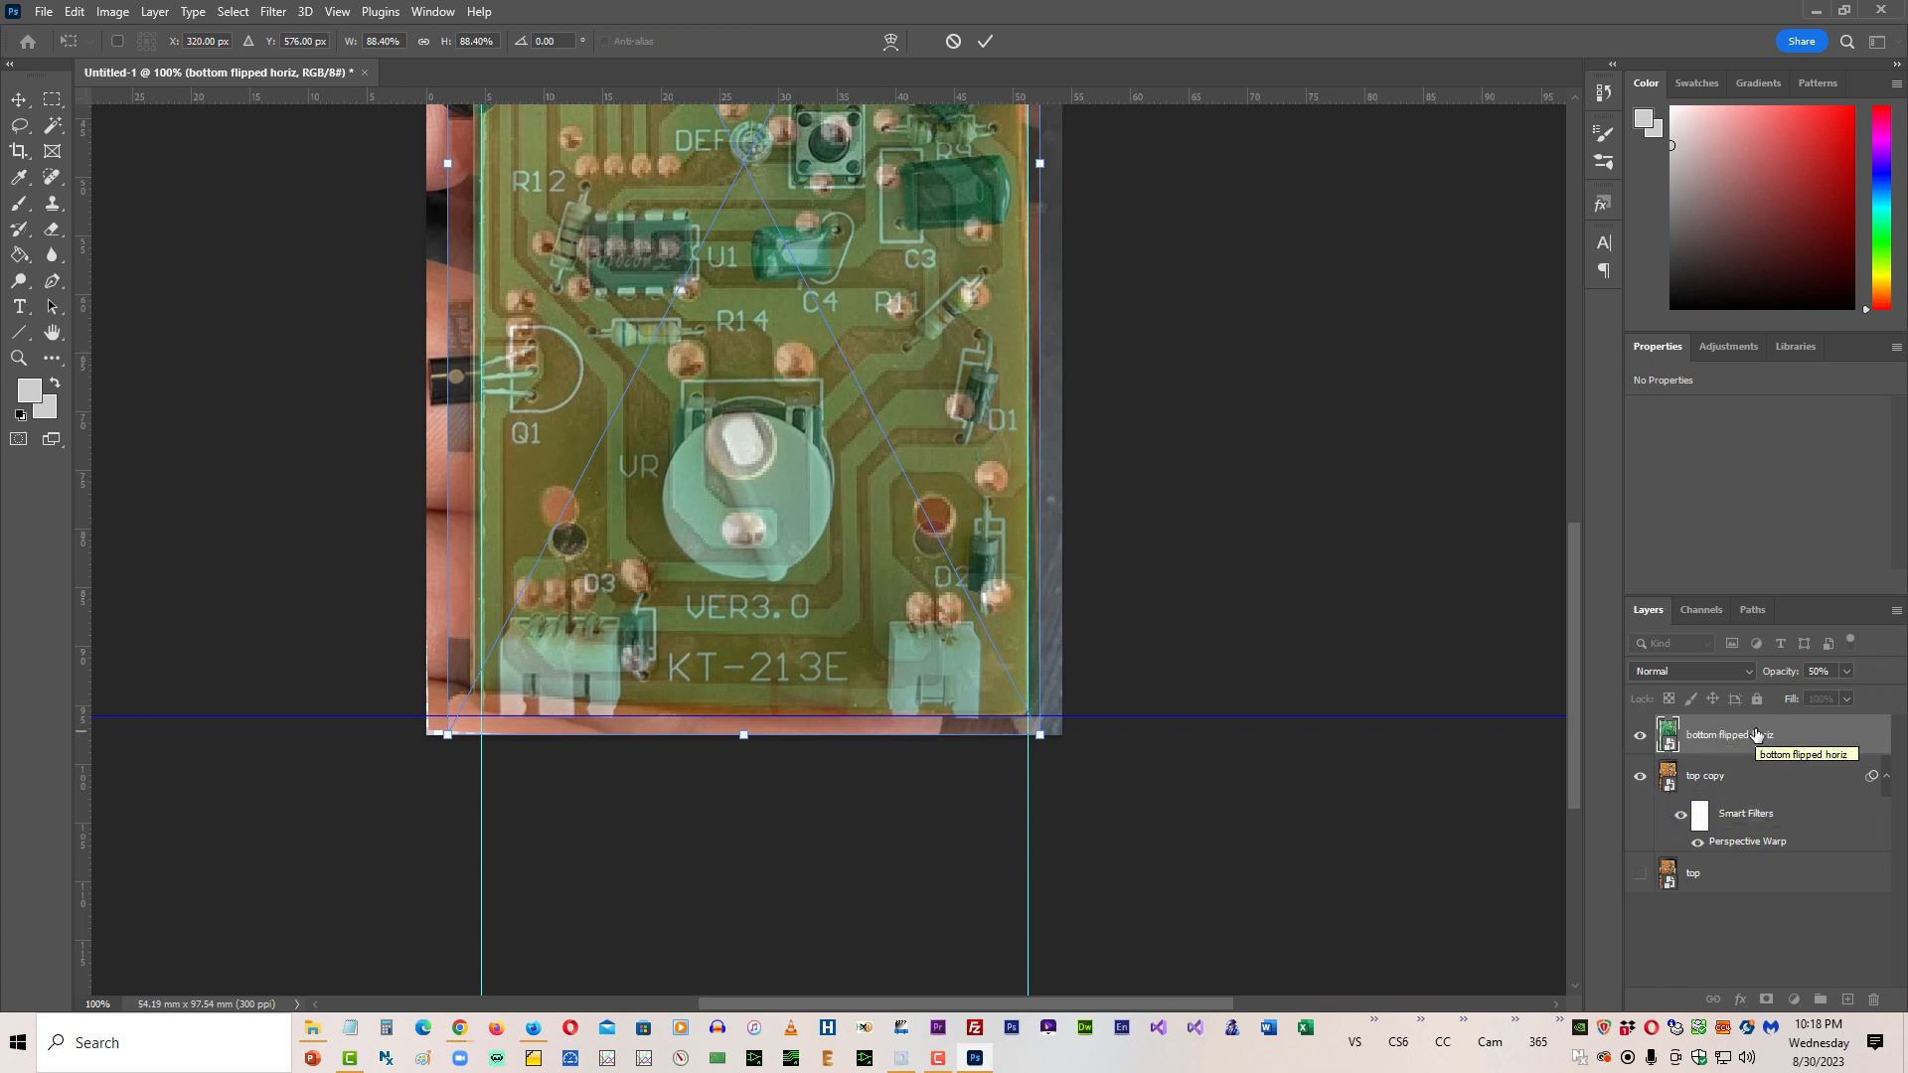
key(Return)
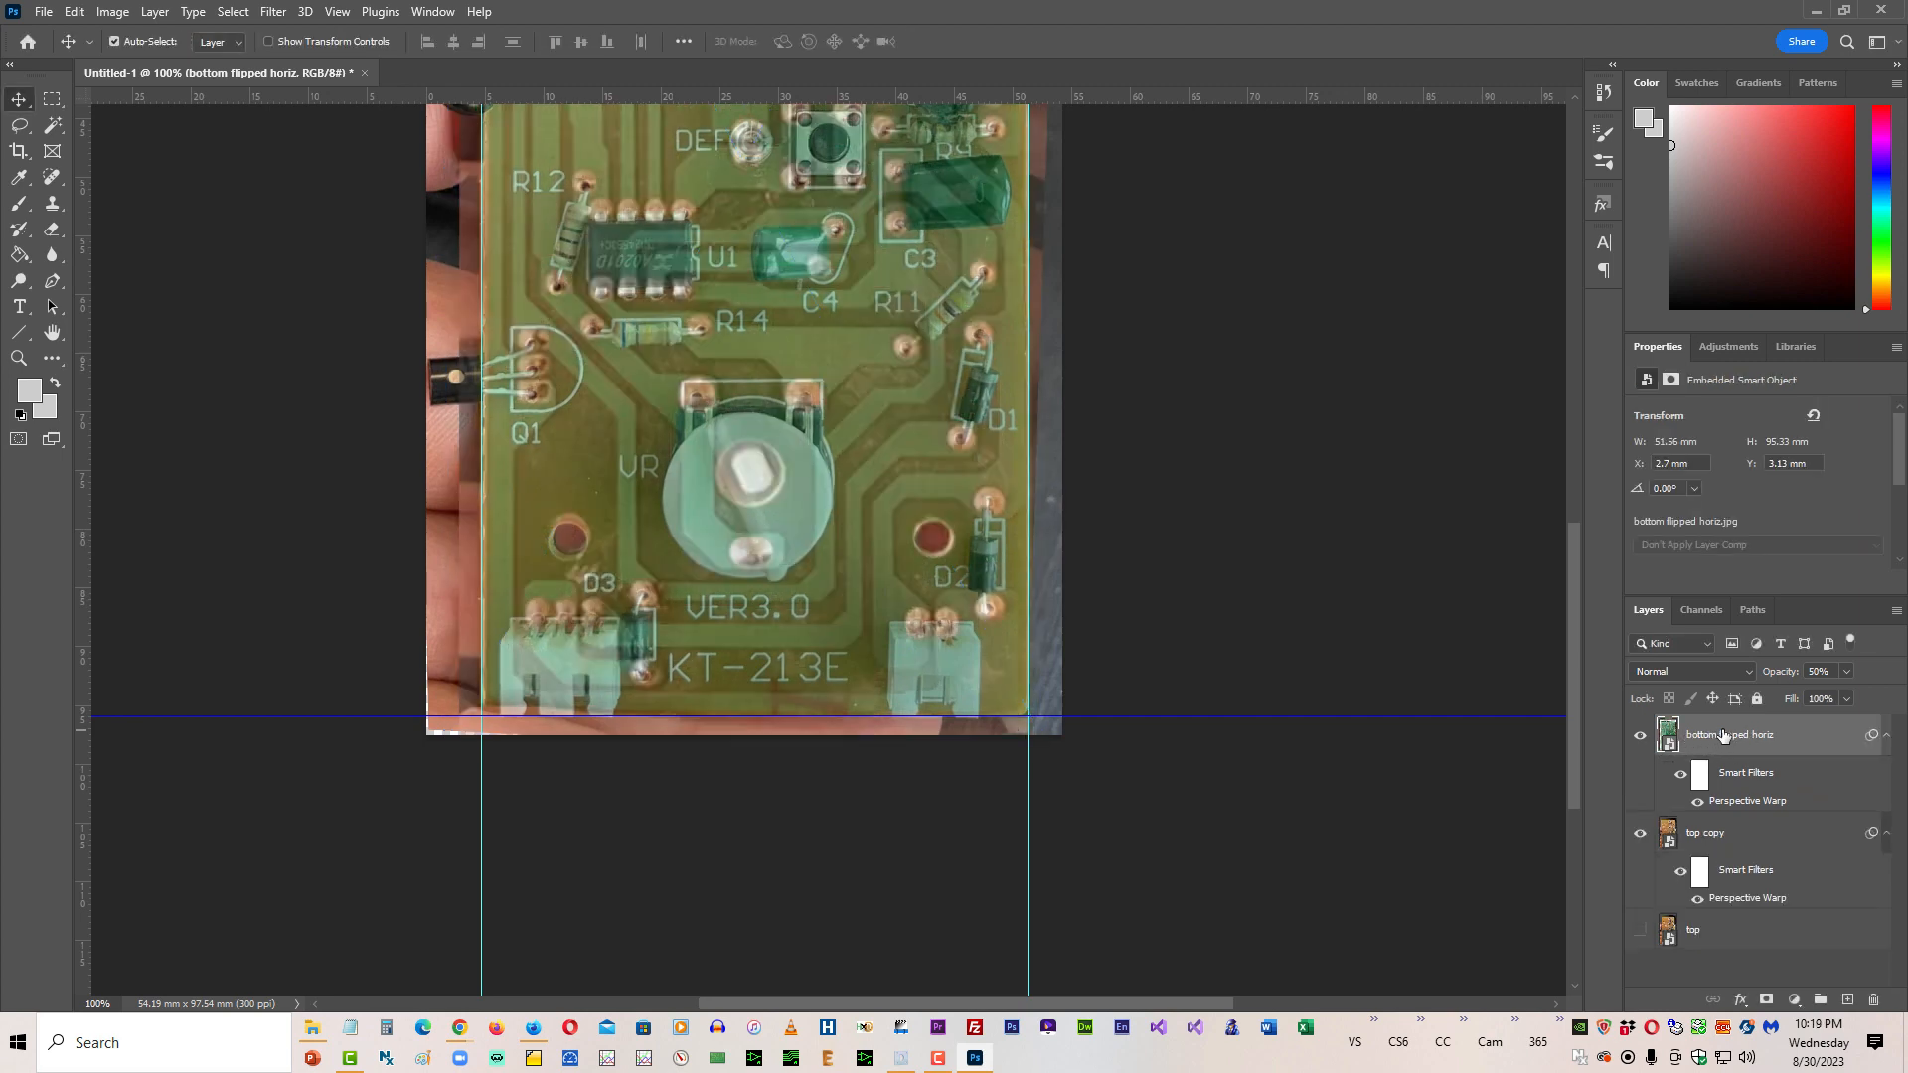
Step: Rasterize the bottom flipped horiz layer
right_click(1725, 742)
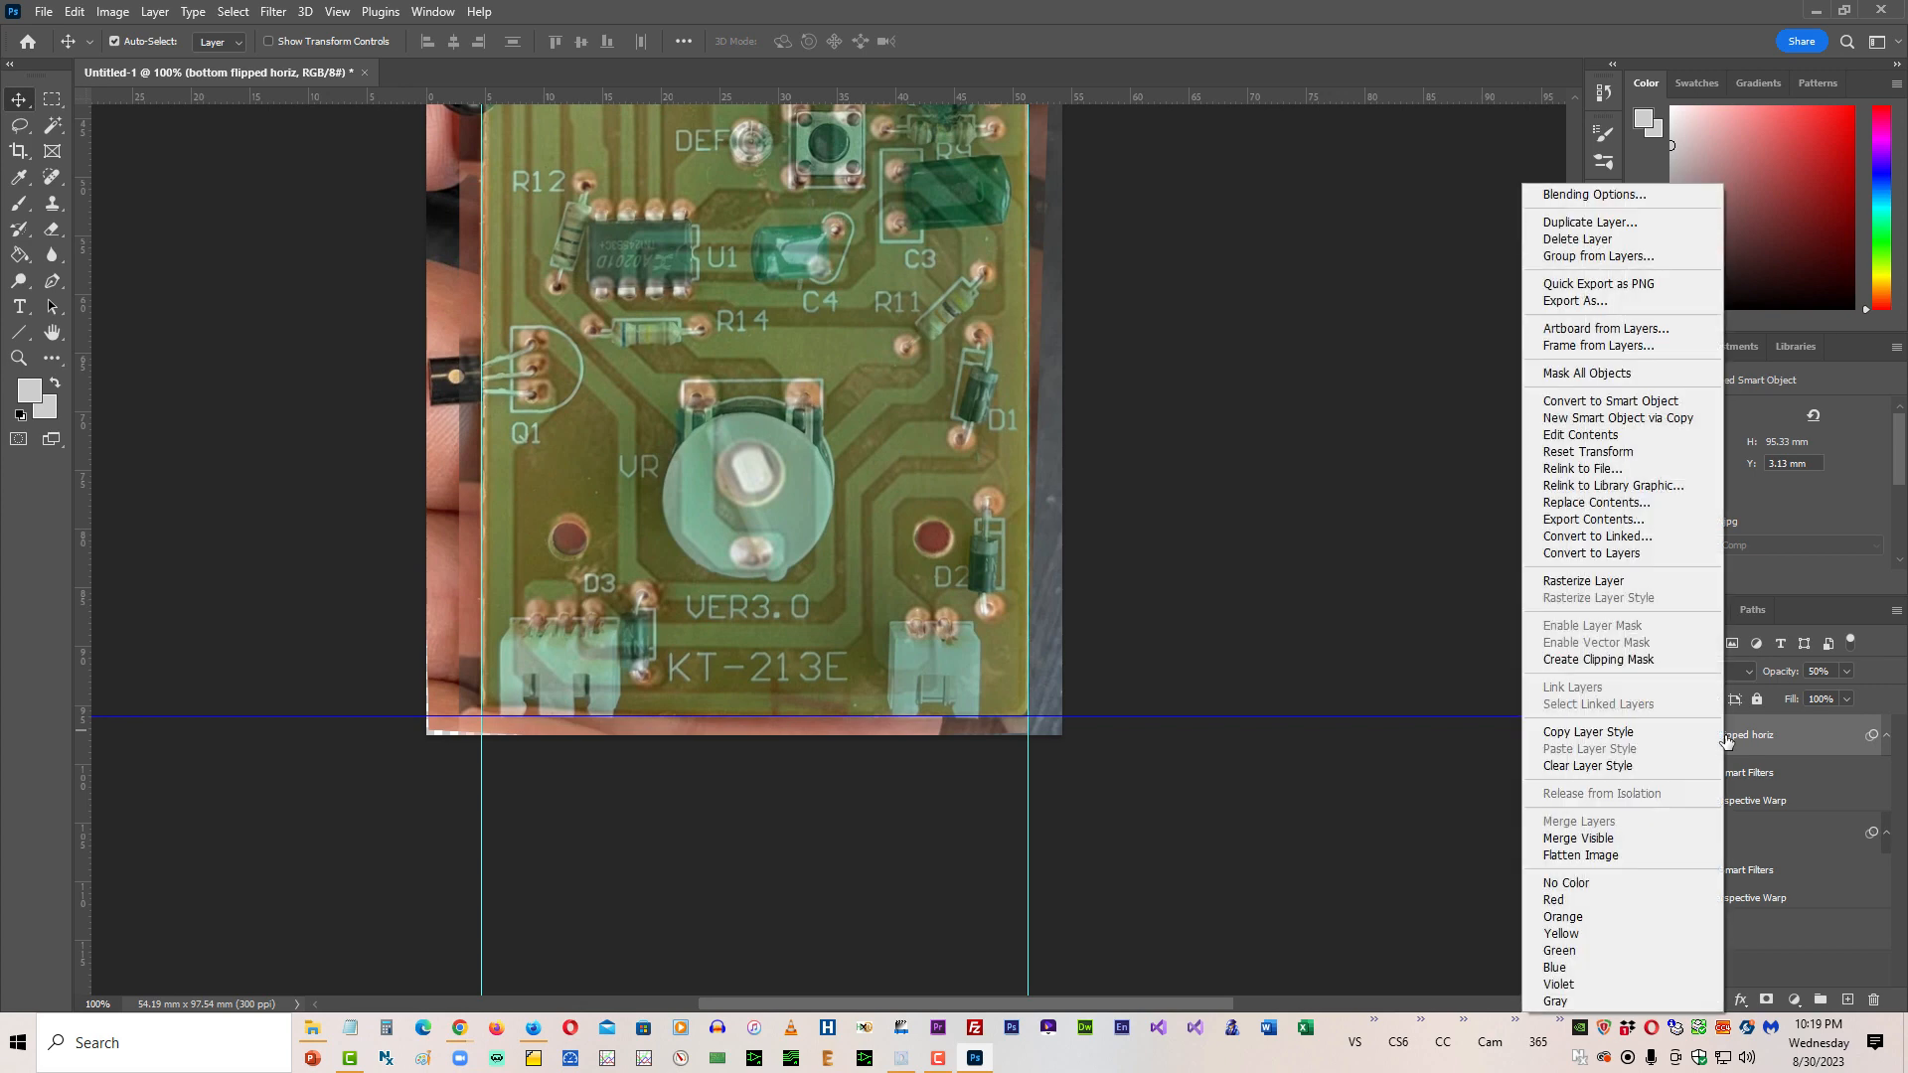
click(1556, 588)
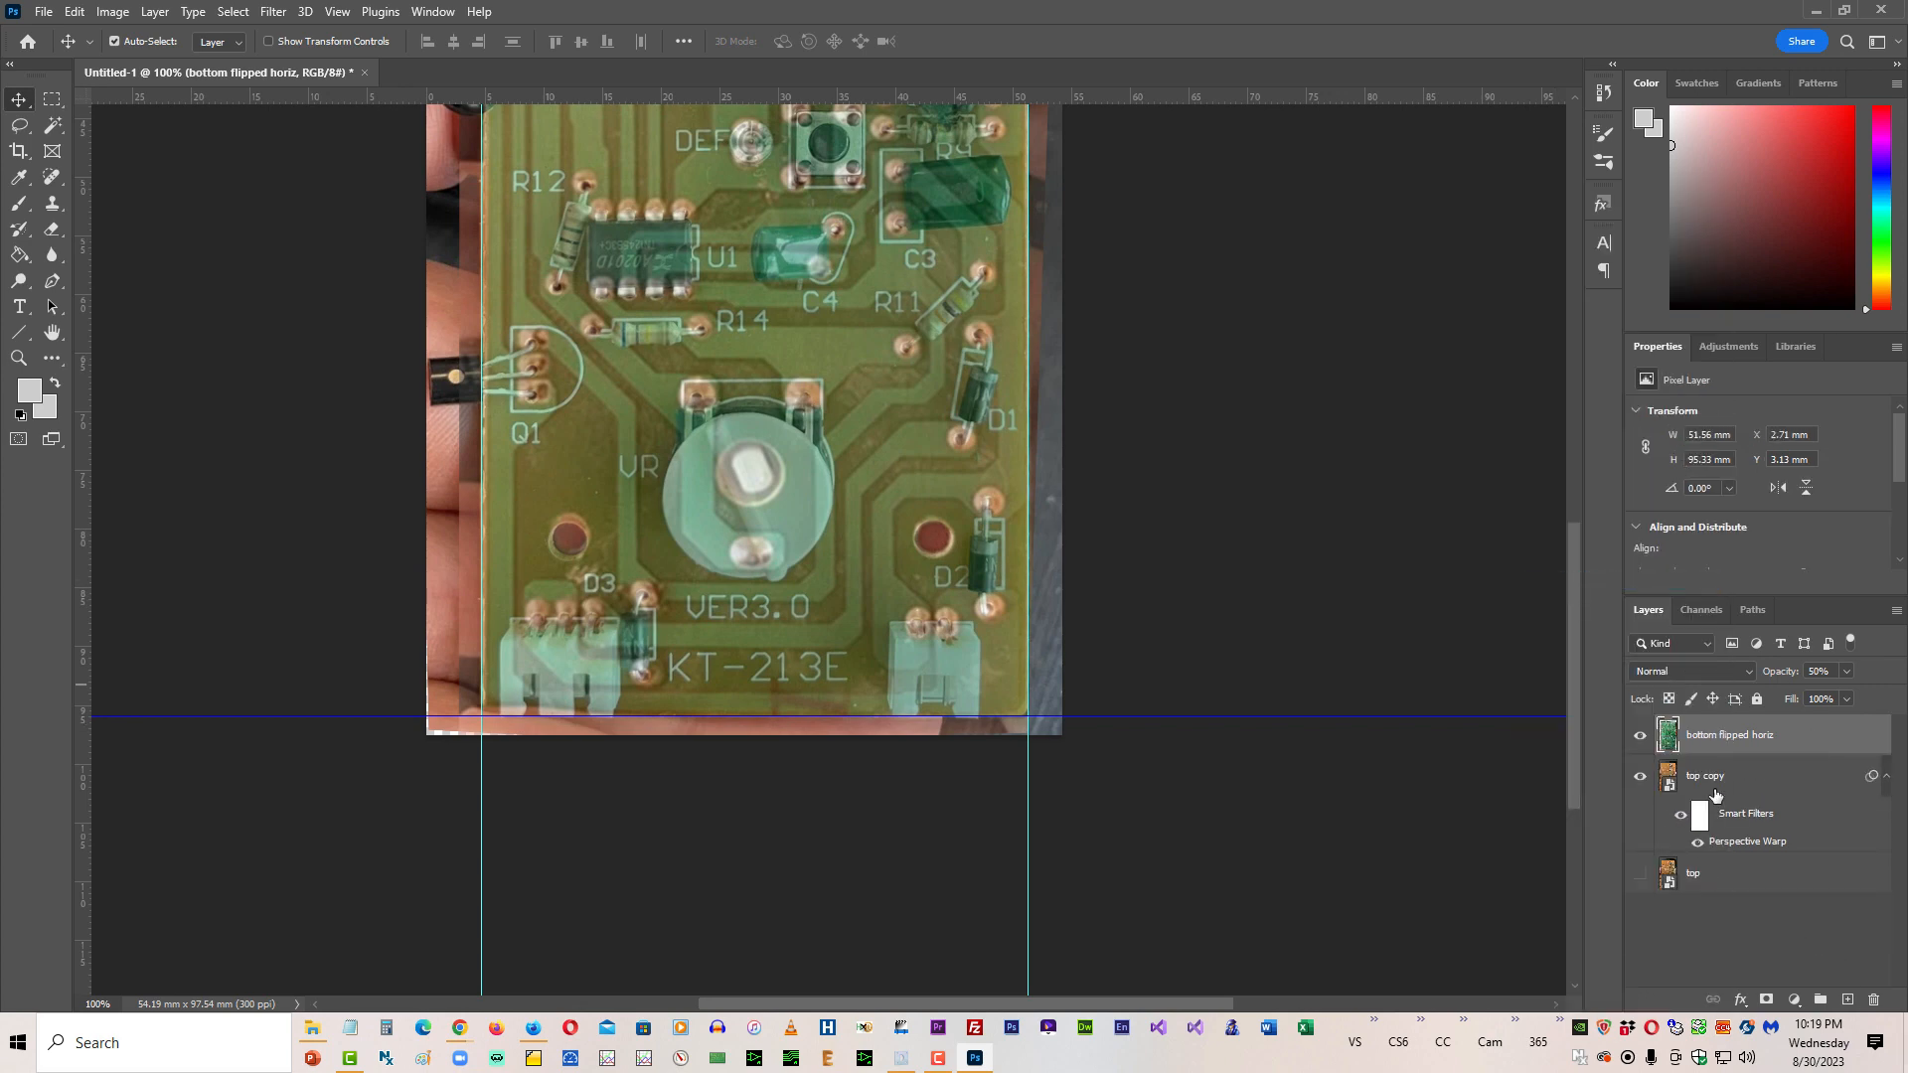
double_click(1686, 743)
key(Return)
Step: Stretch the bottom flipped horiz layer slightly downward with Free Transform to about 100.44% height at 100% width and apply it
key(ctrl+t)
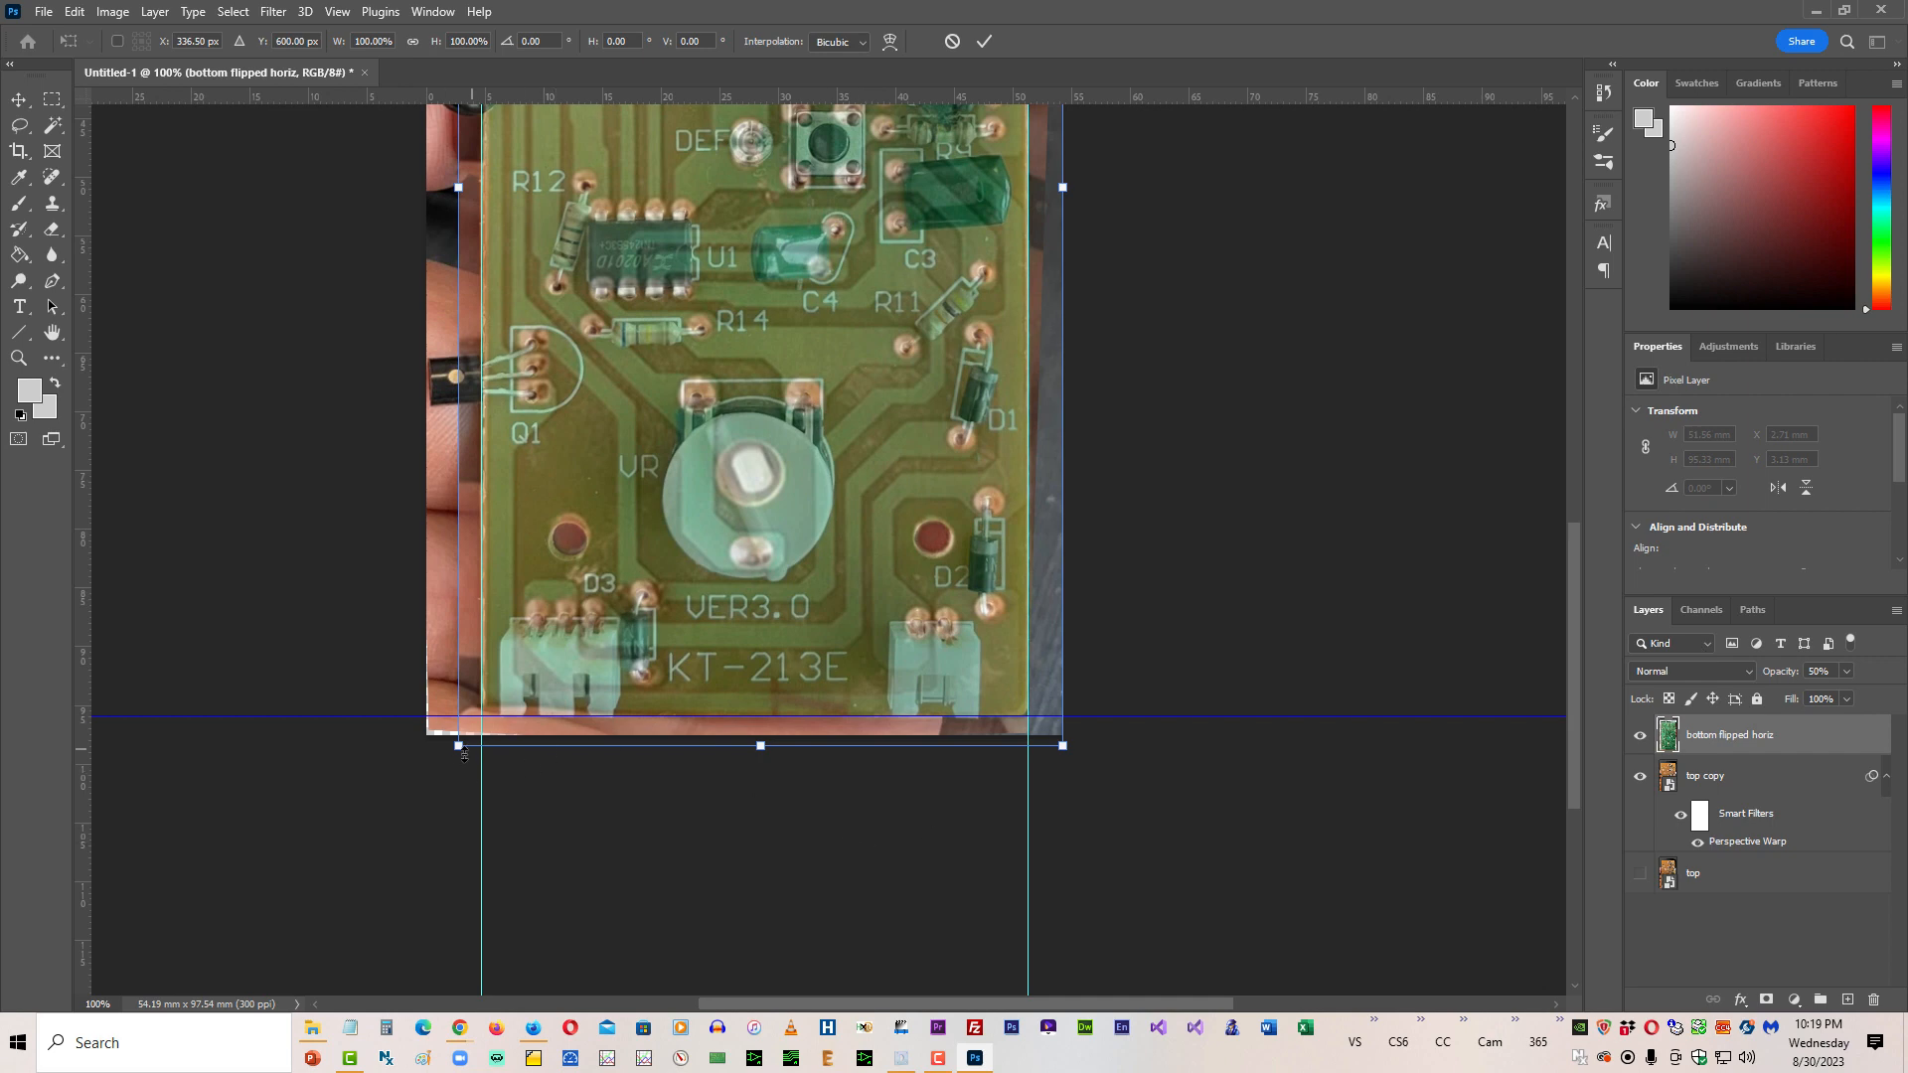
drag(457, 745, 451, 759)
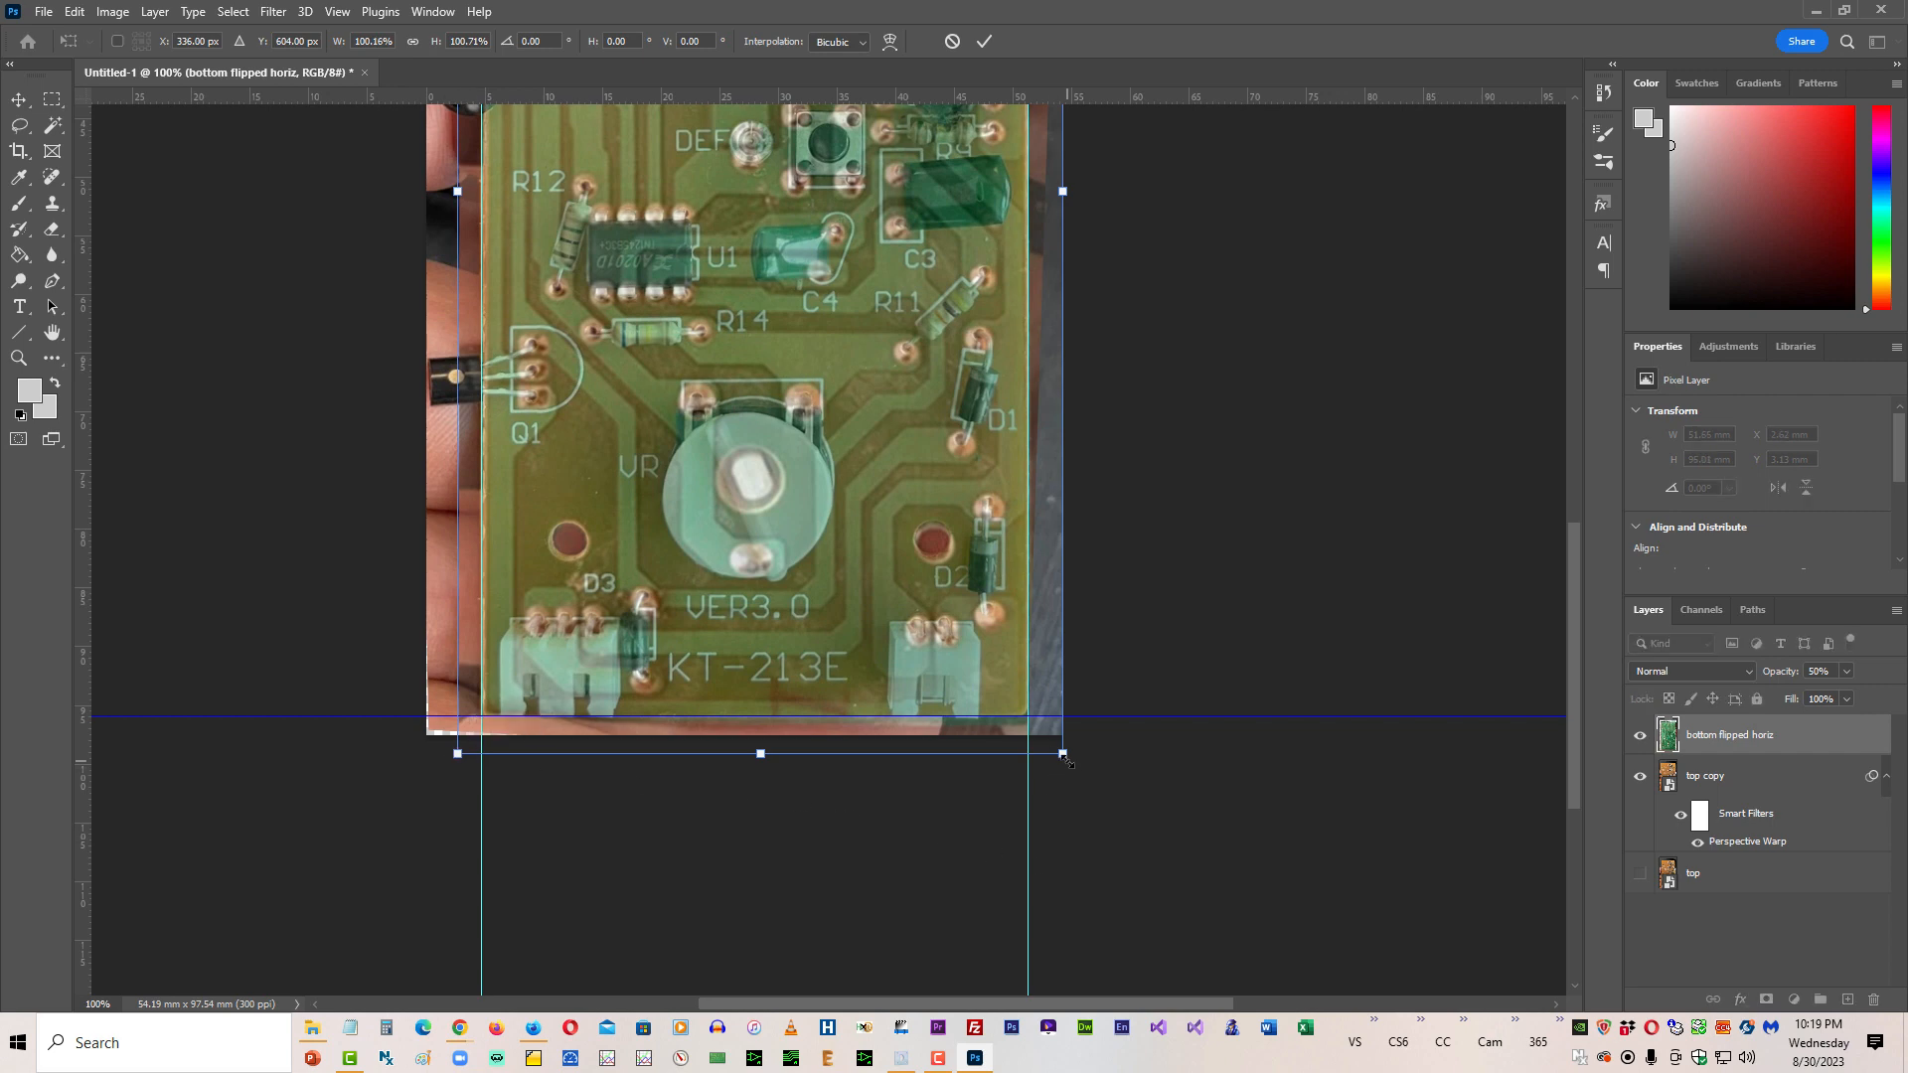
drag(1066, 763, 1070, 760)
drag(1576, 553, 1633, 377)
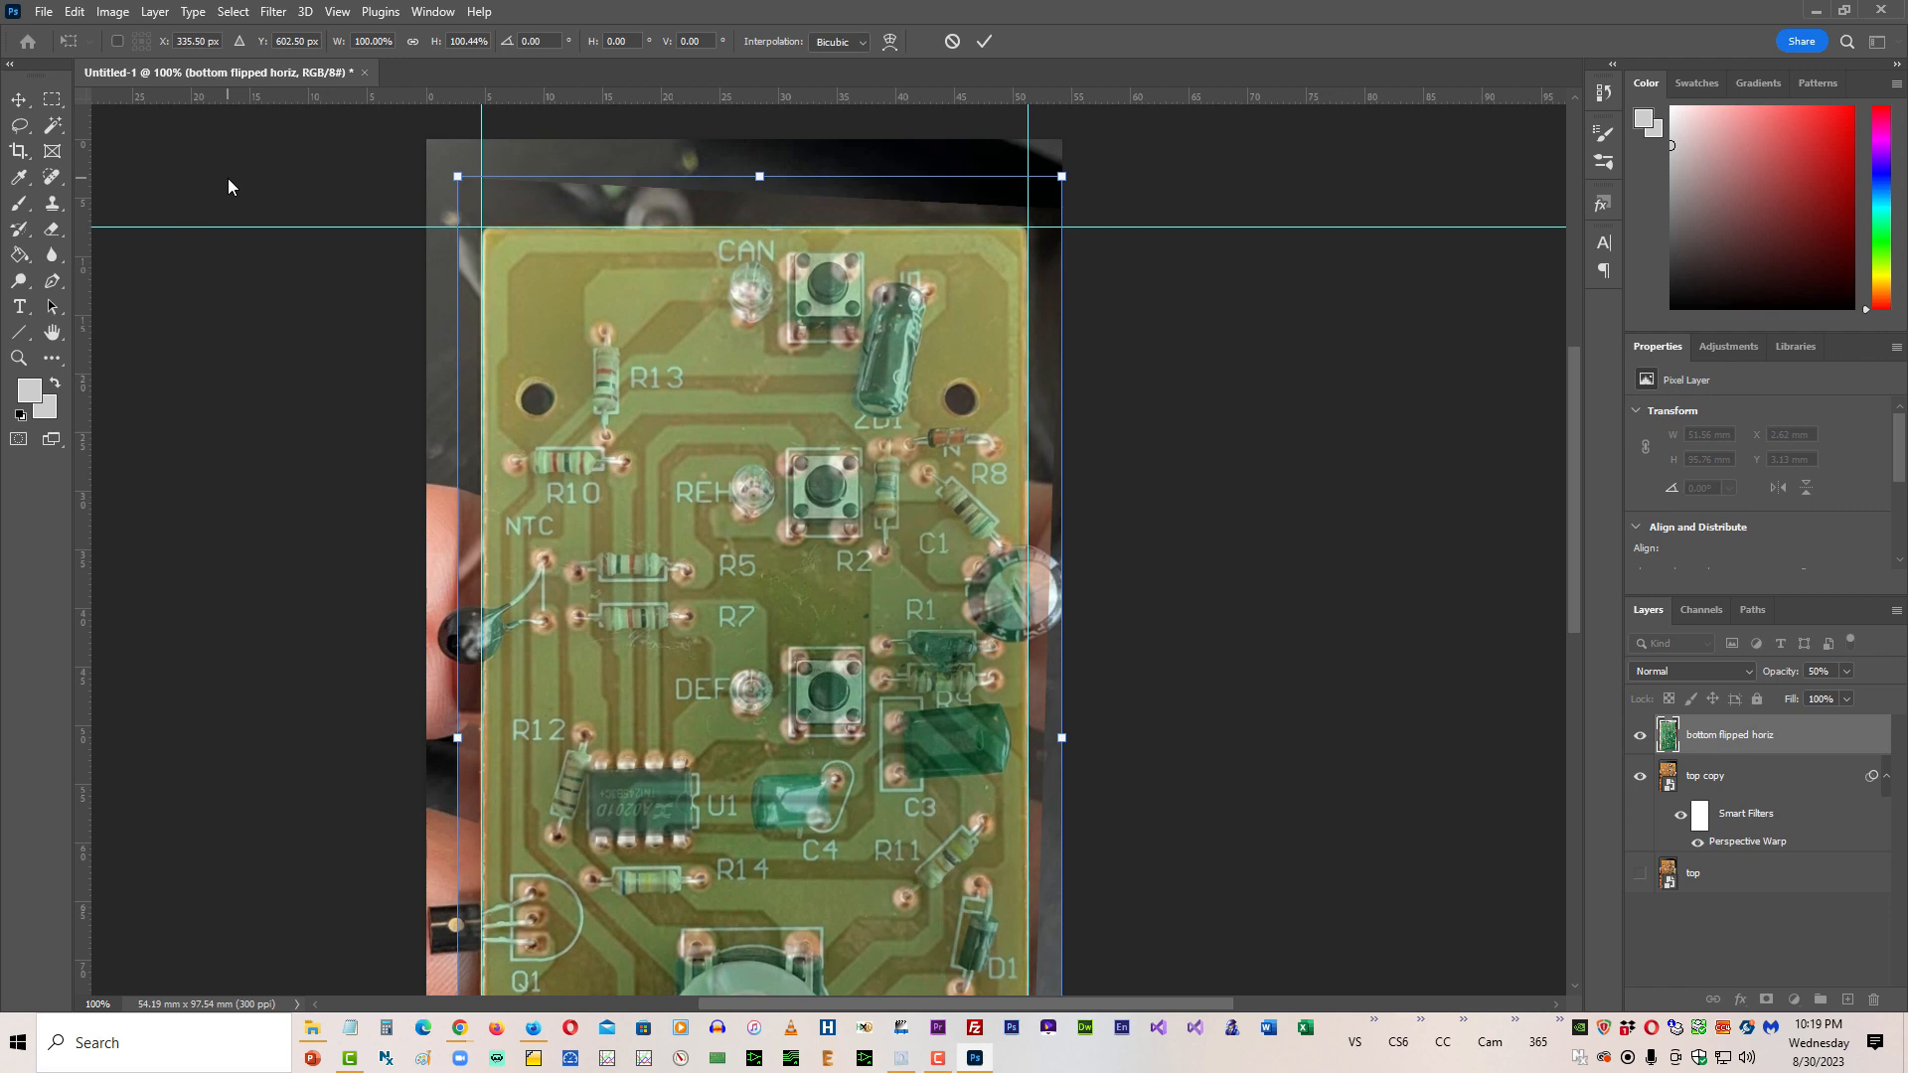
key(Return)
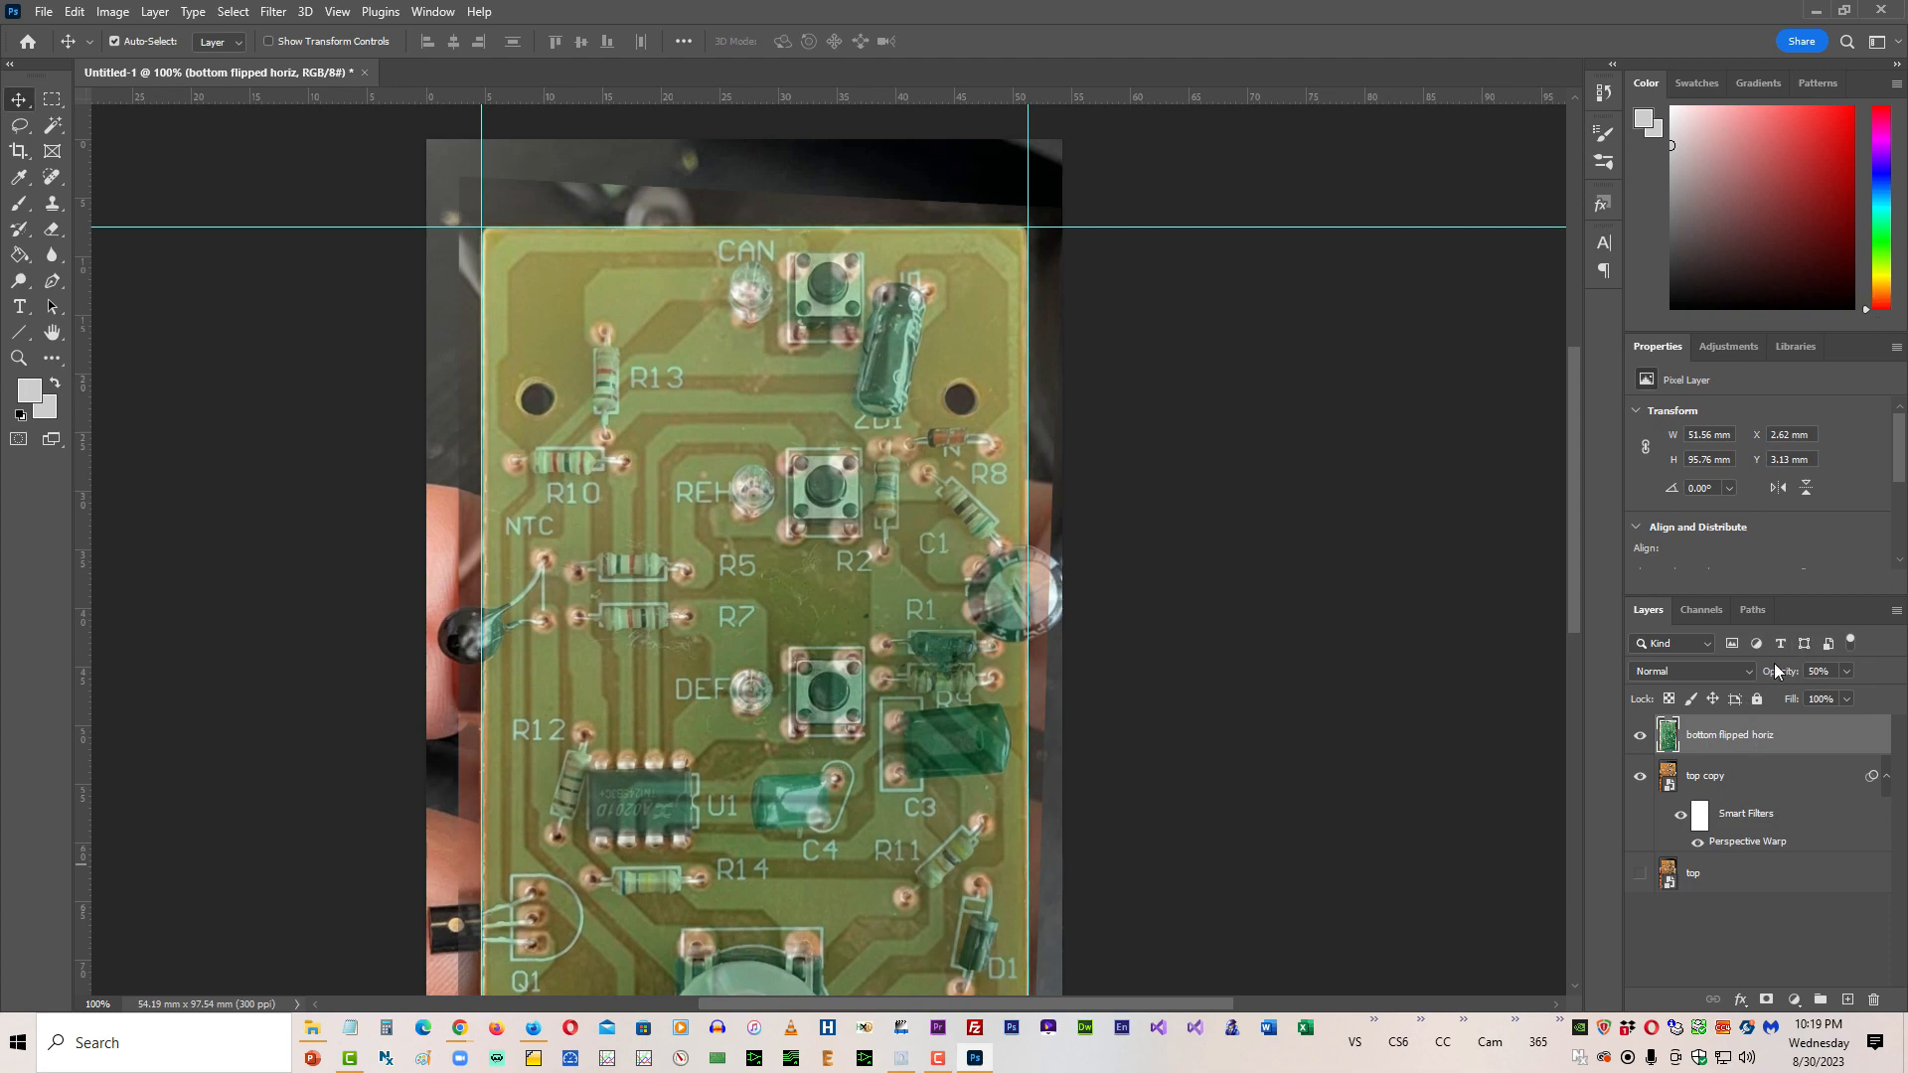
Step: Export the green overlay as a PNG named final pcb x-ray in the Downloads folder
drag(1570, 530, 1605, 551)
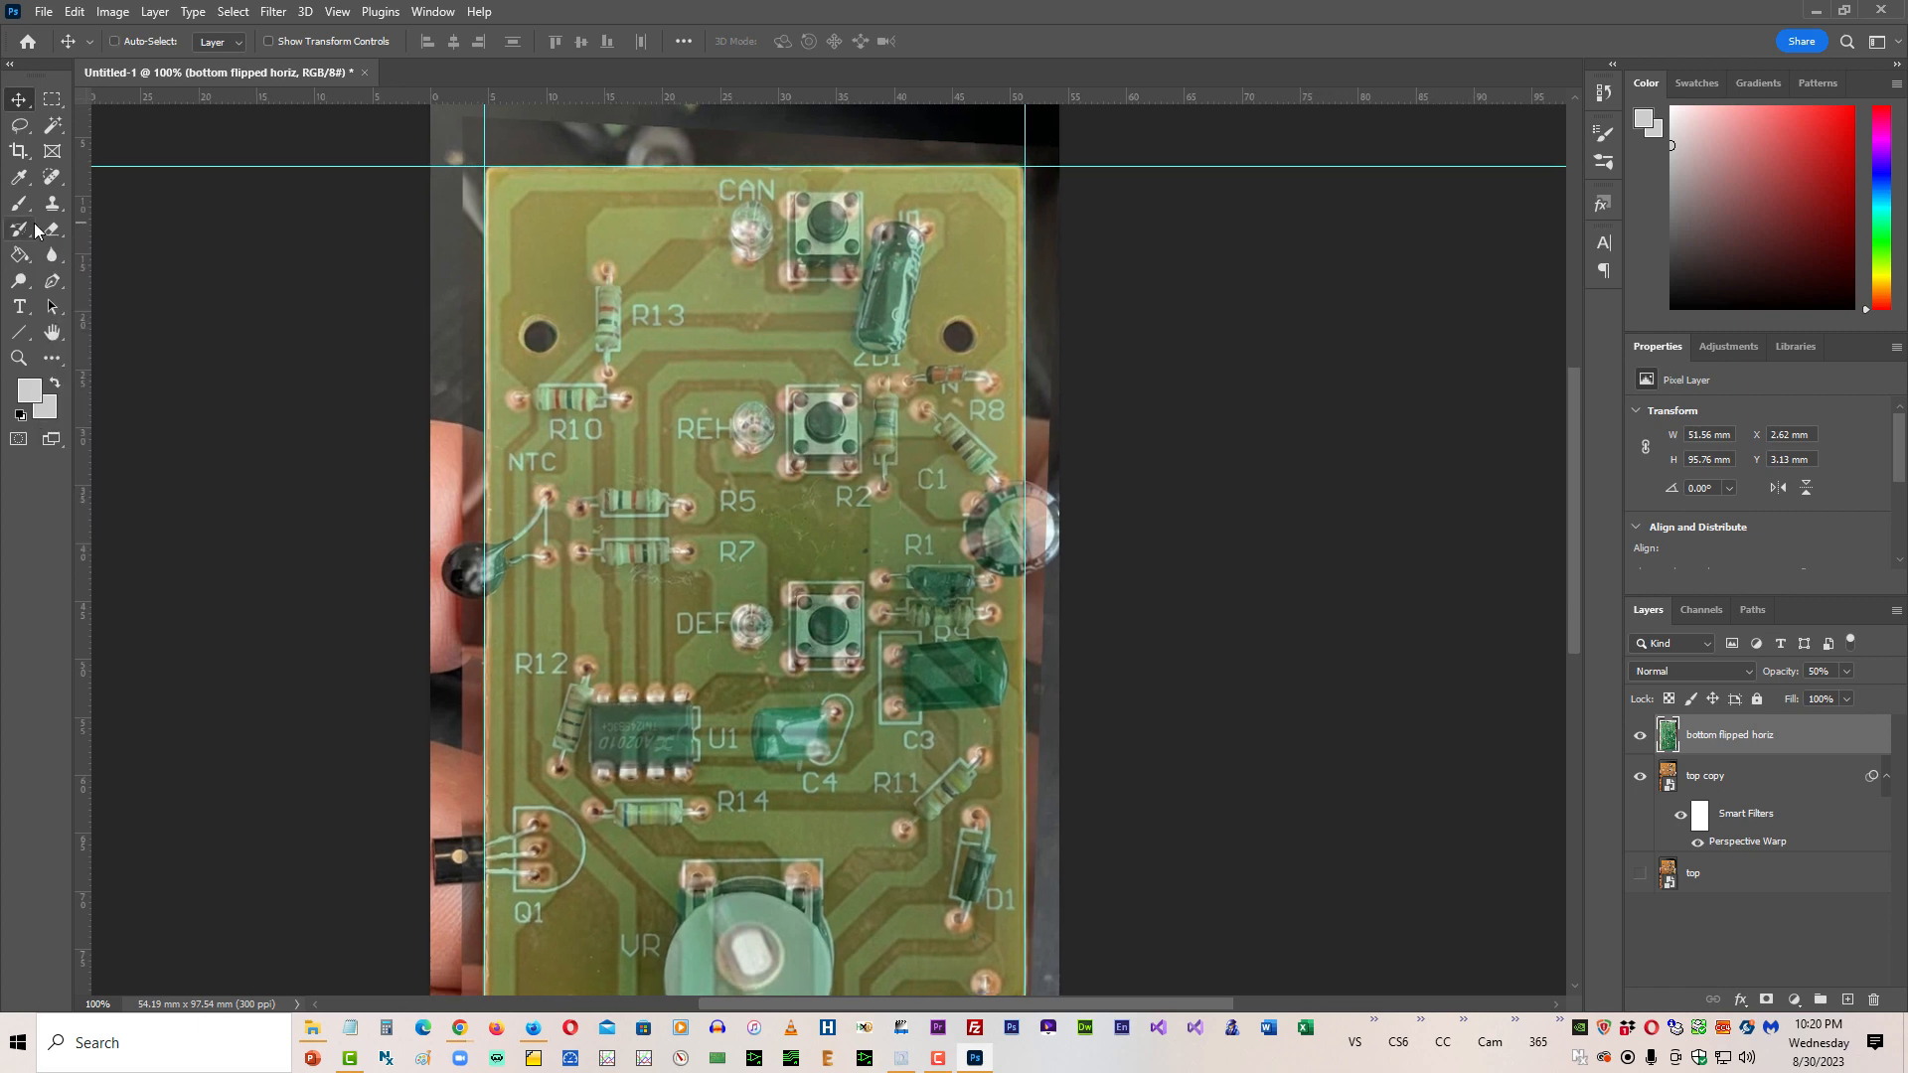
key(ctrl+minus)
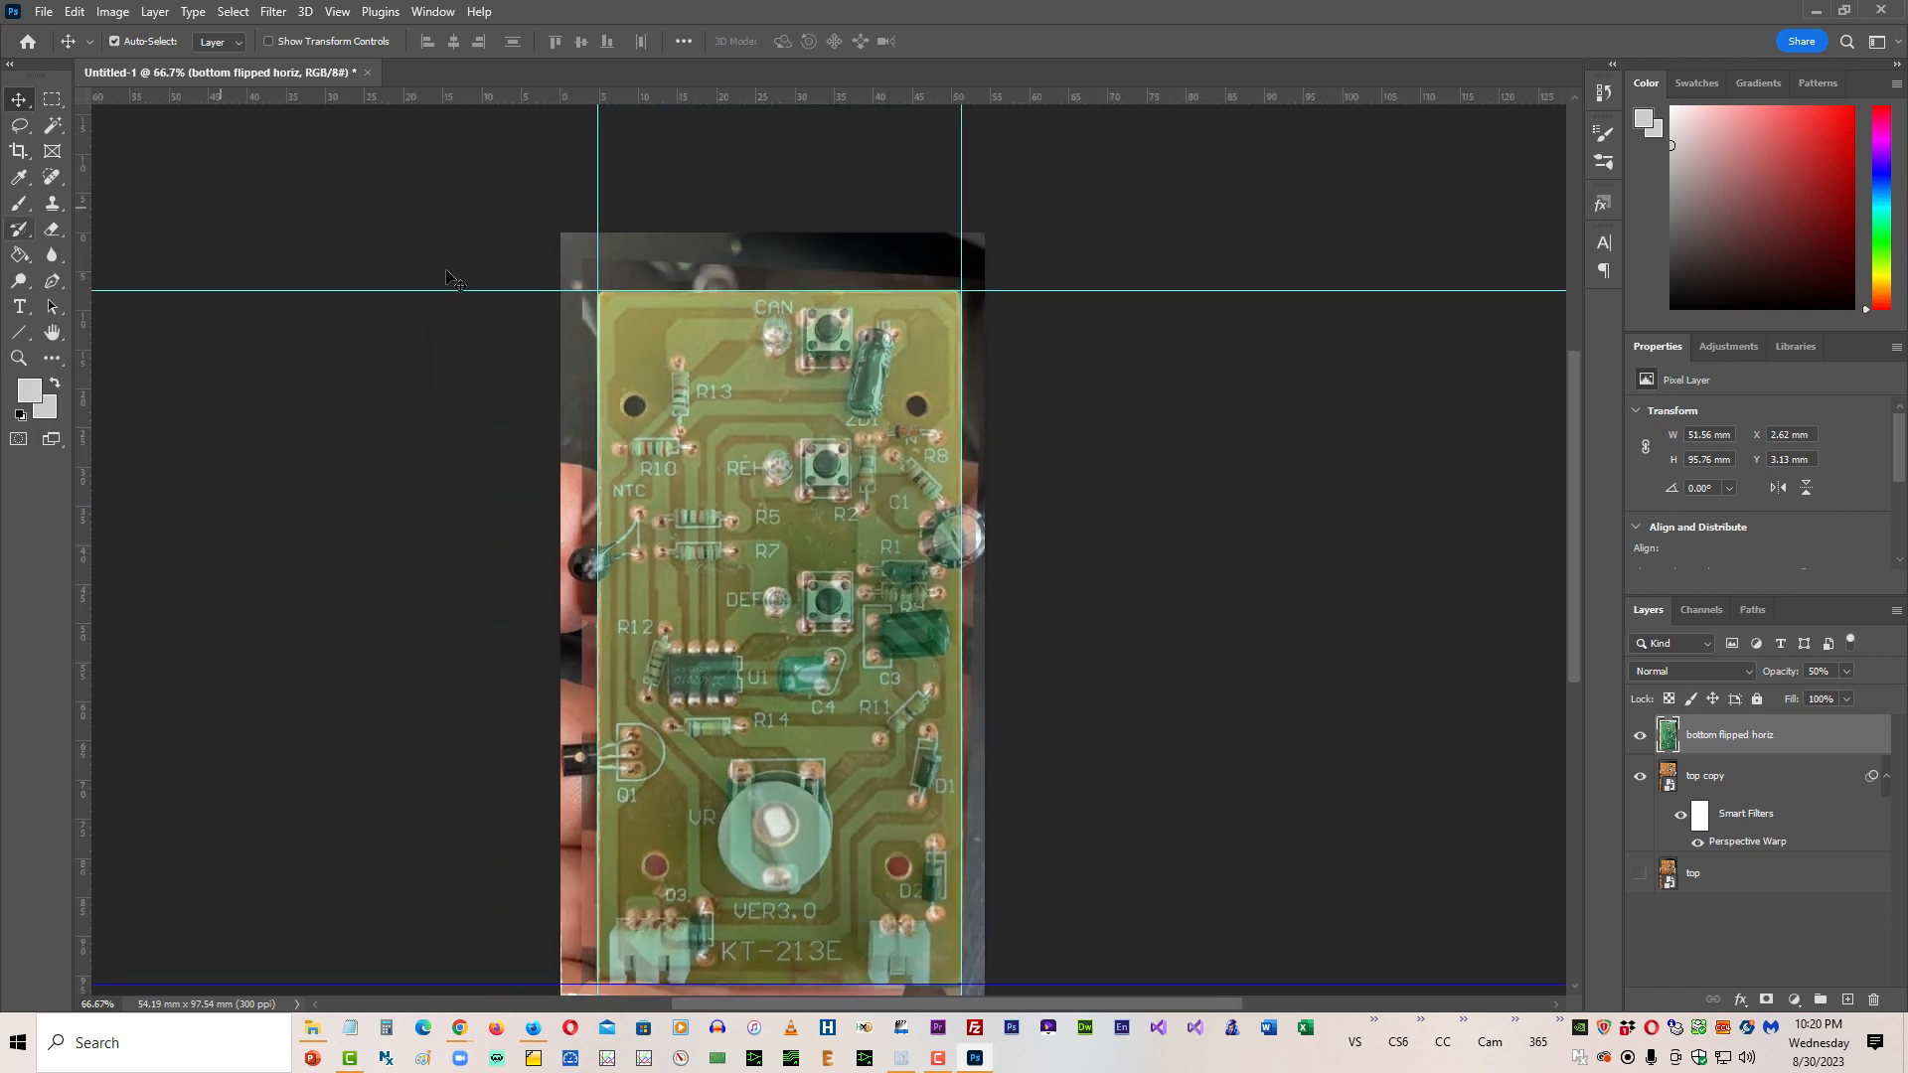
key(ctrl+minus)
key(ctrl+minus)
key(ctrl+minus)
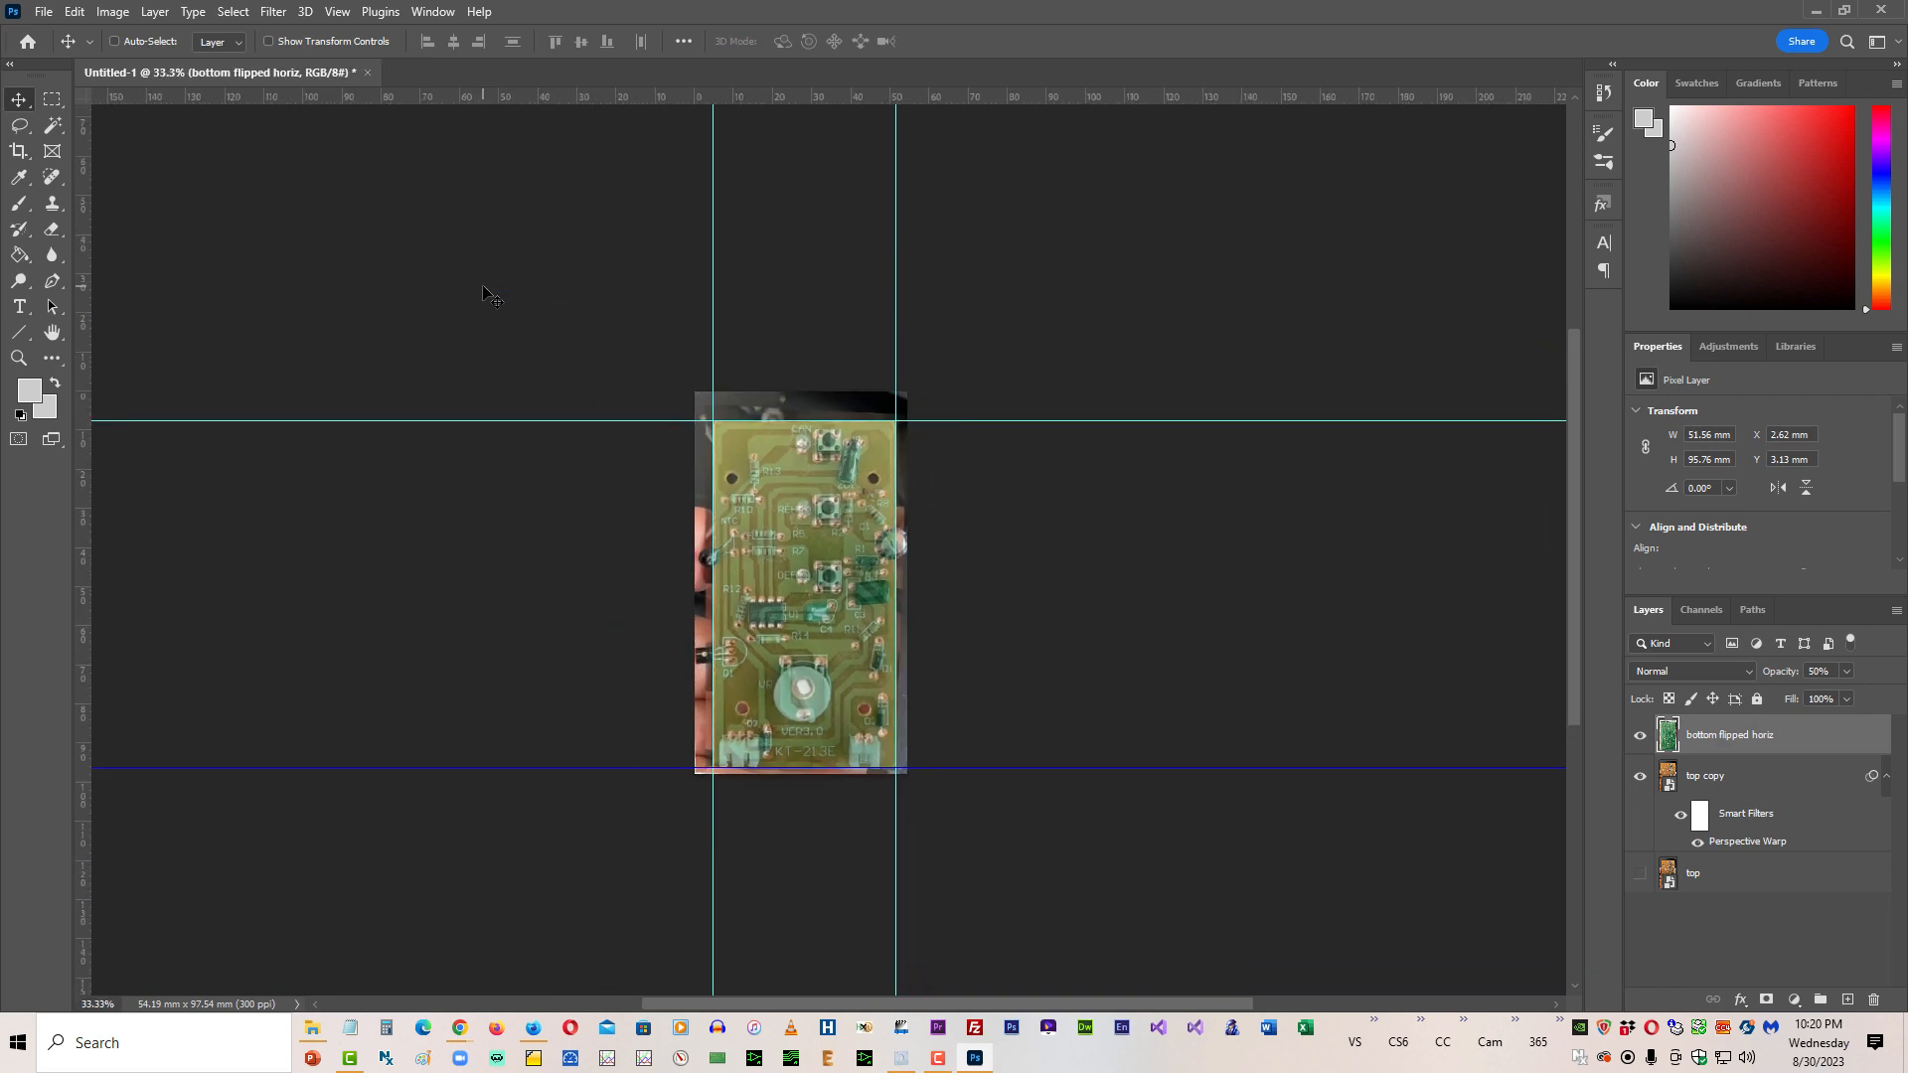
key(ctrl+plus)
key(ctrl+plus)
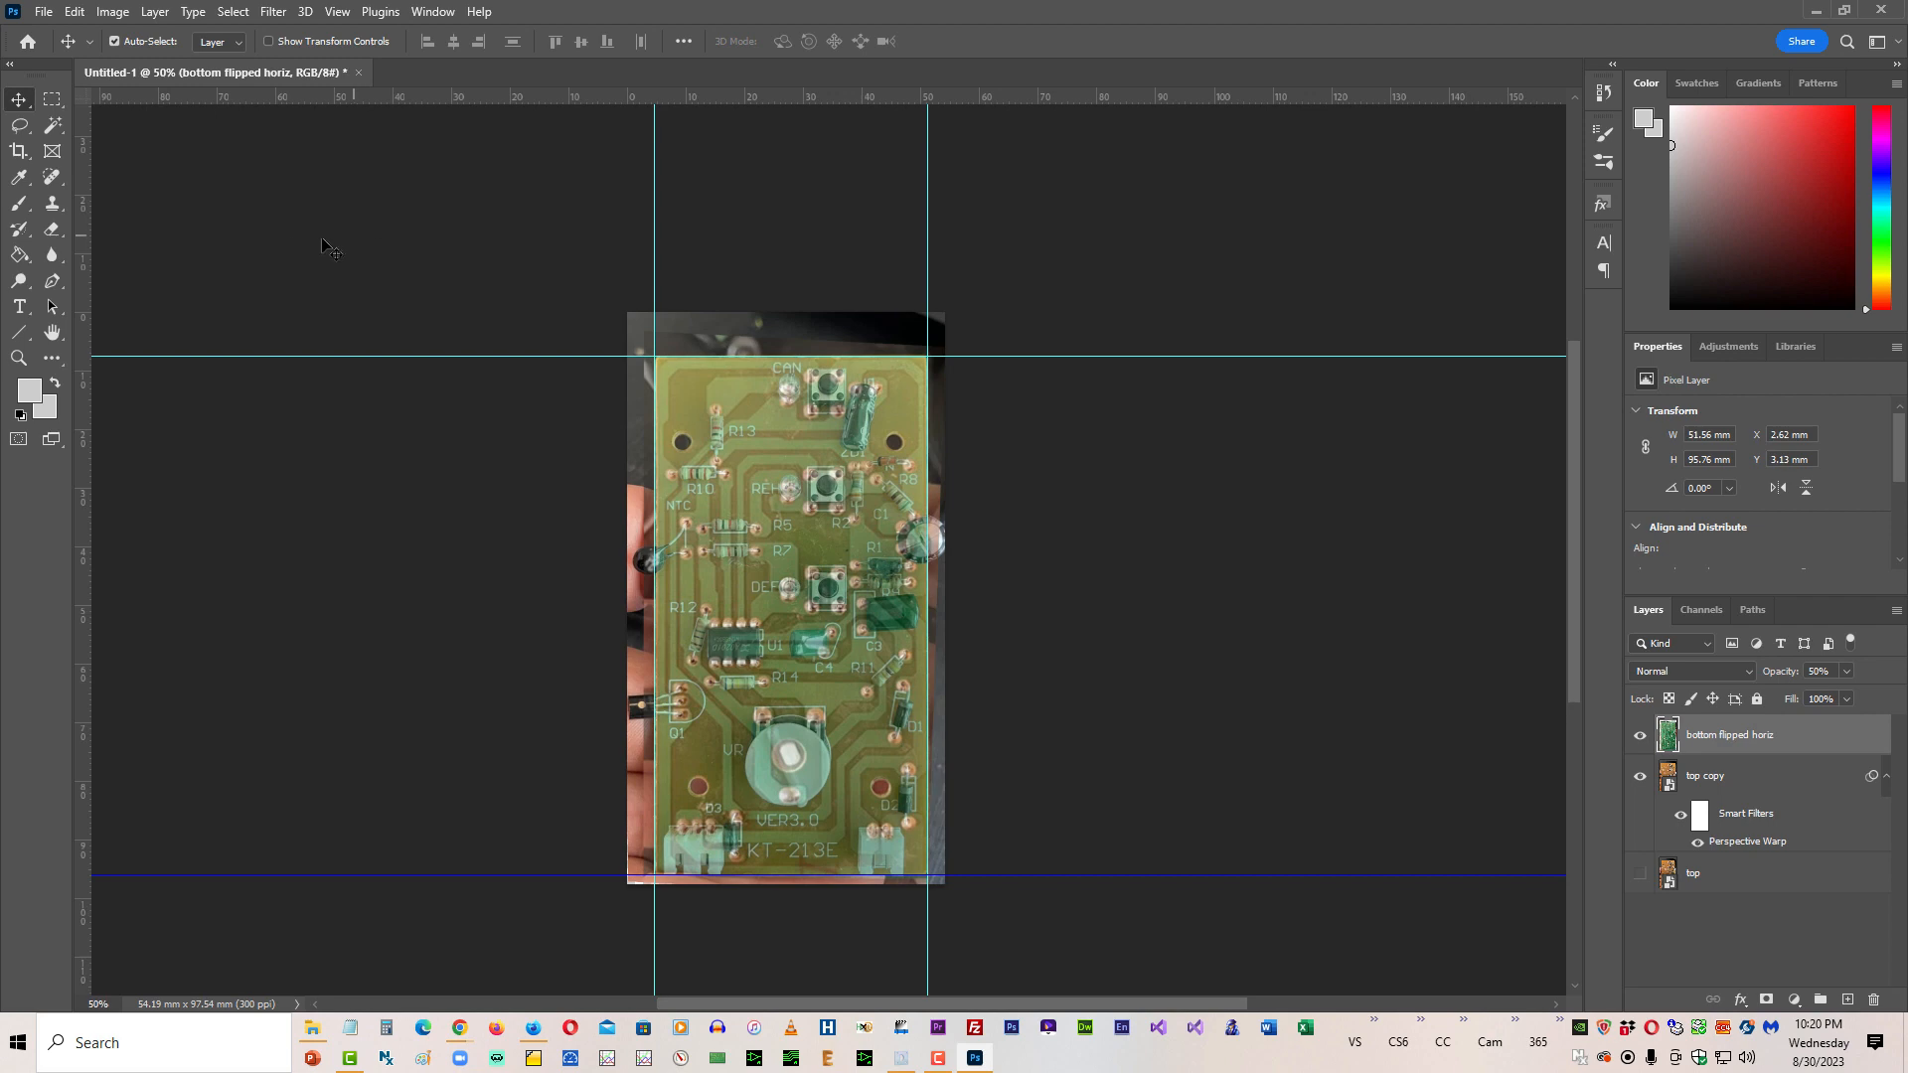
click(42, 12)
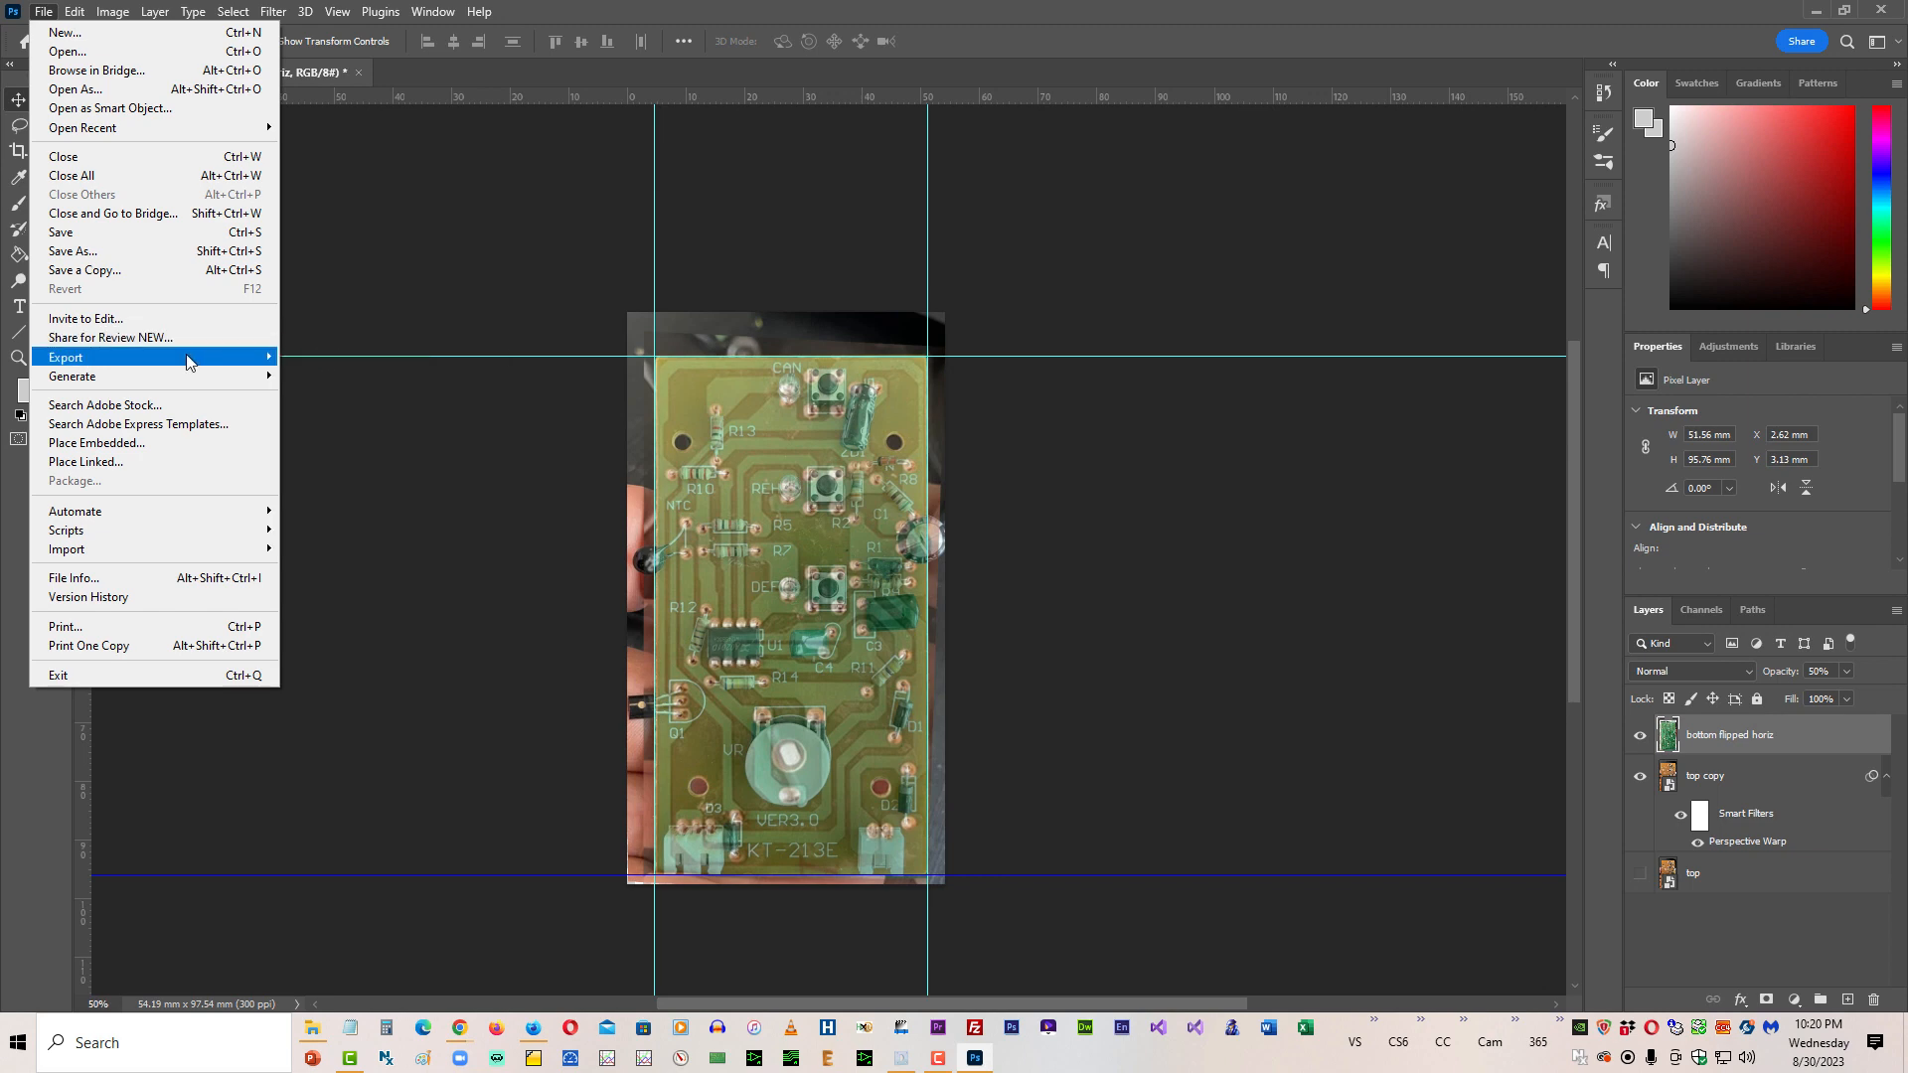
mouse_move(194, 359)
click(417, 356)
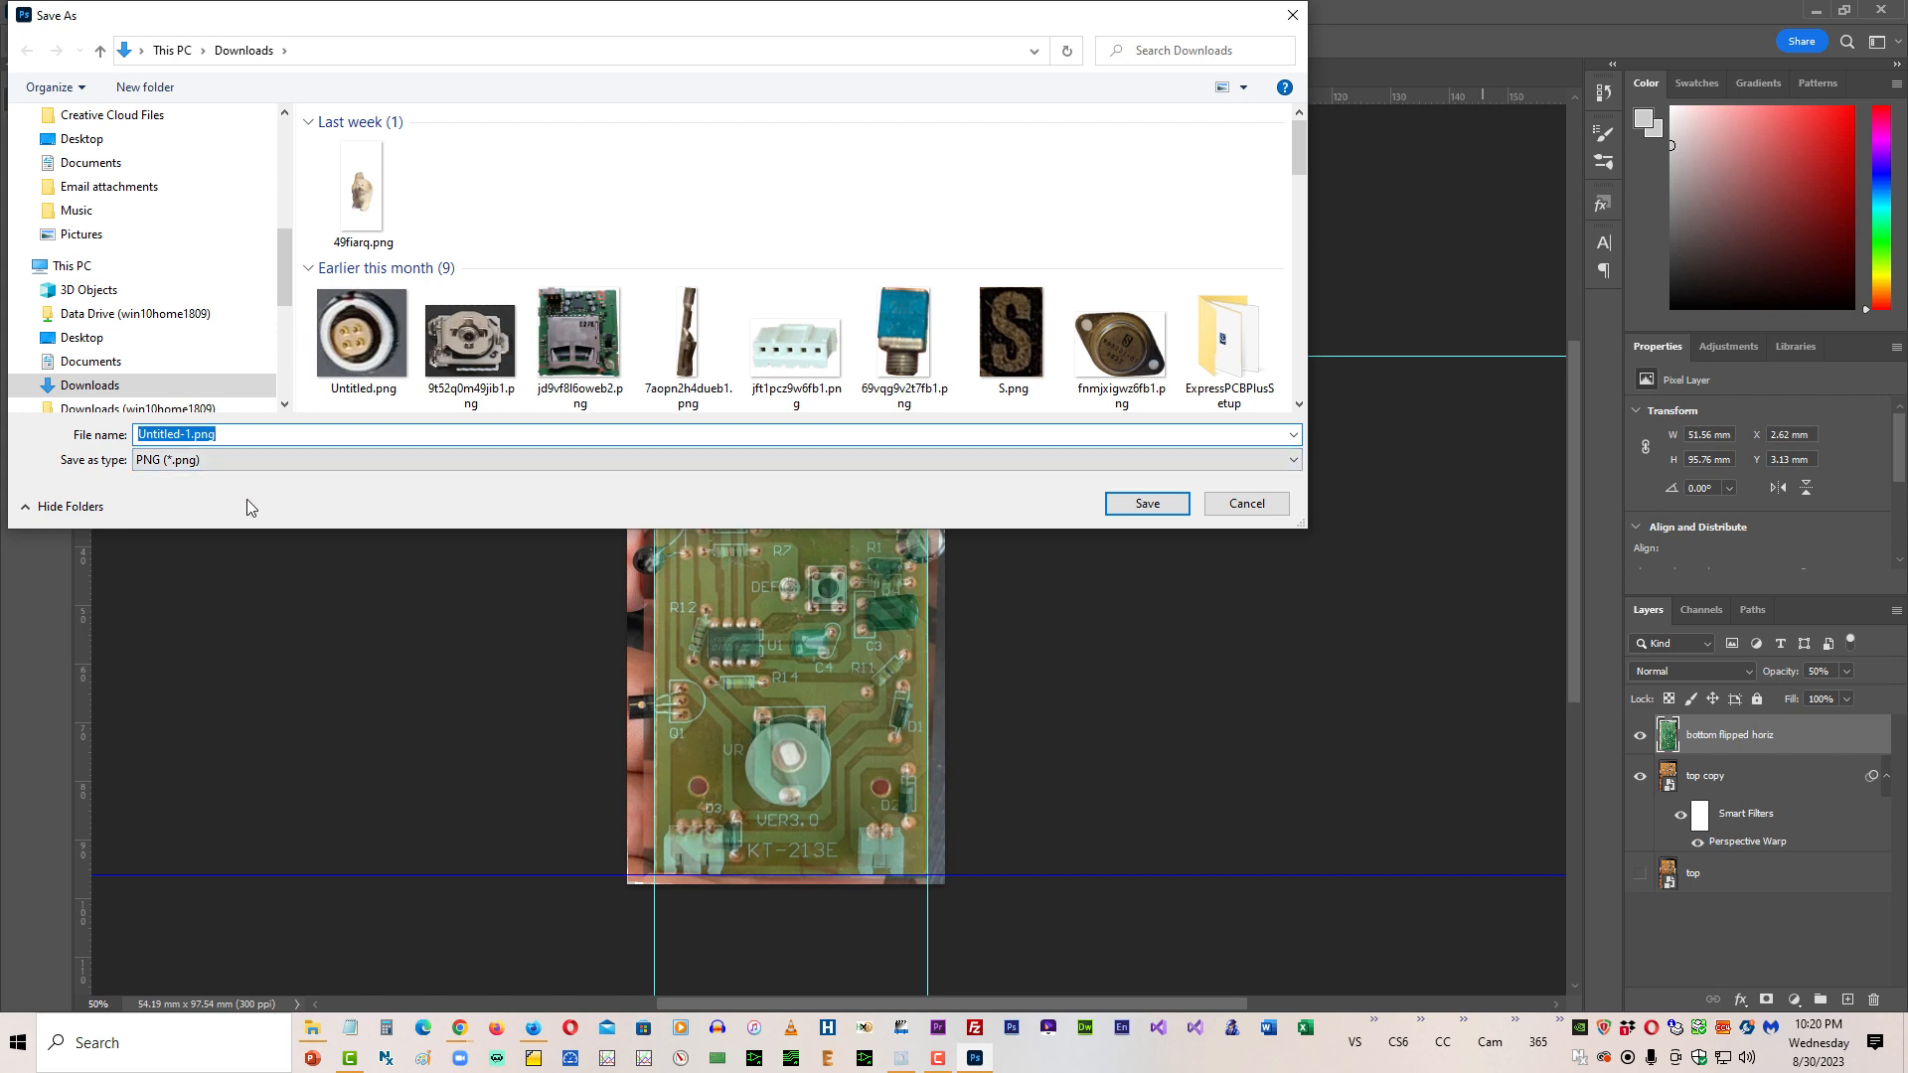
text(final pcb x-ray)
click(1150, 505)
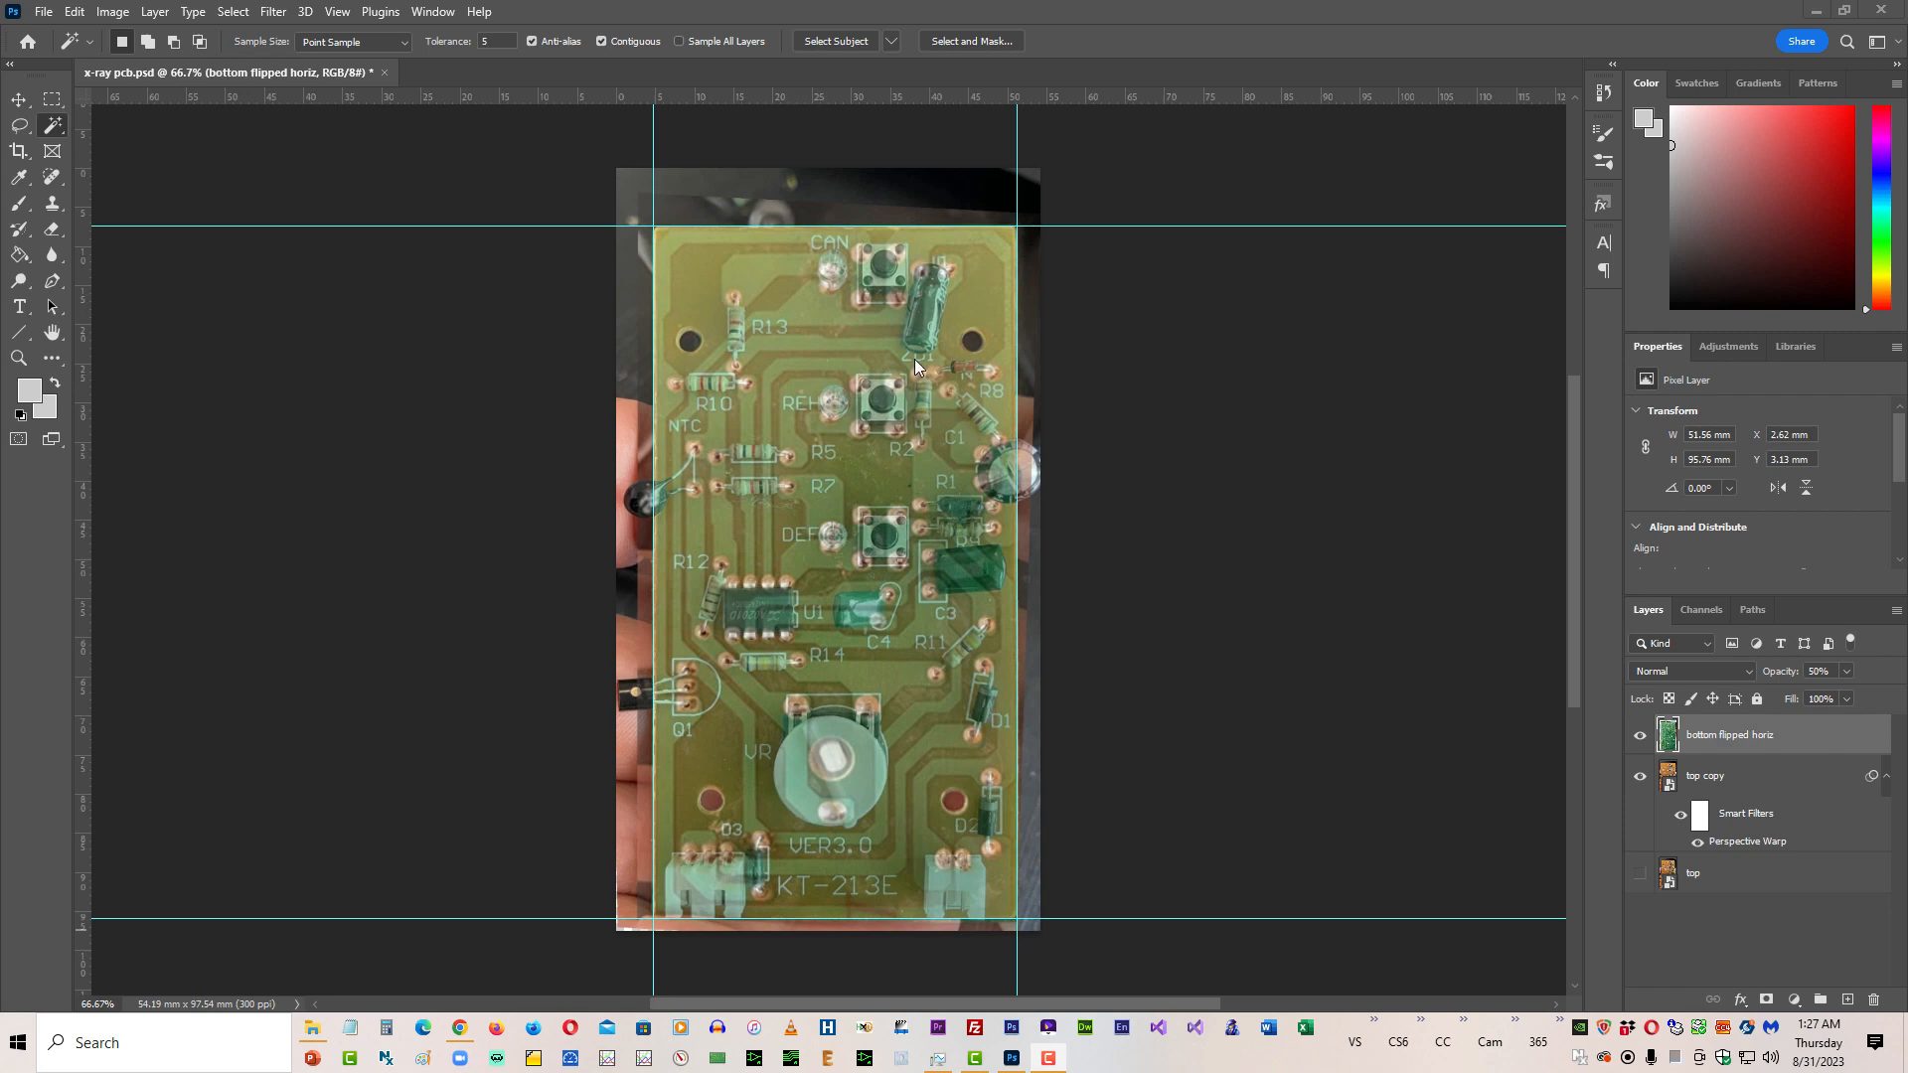
Step: Duplicate the bottom flipped horiz layer as bottom flipped horiz copy and hide the original
right_click(1721, 740)
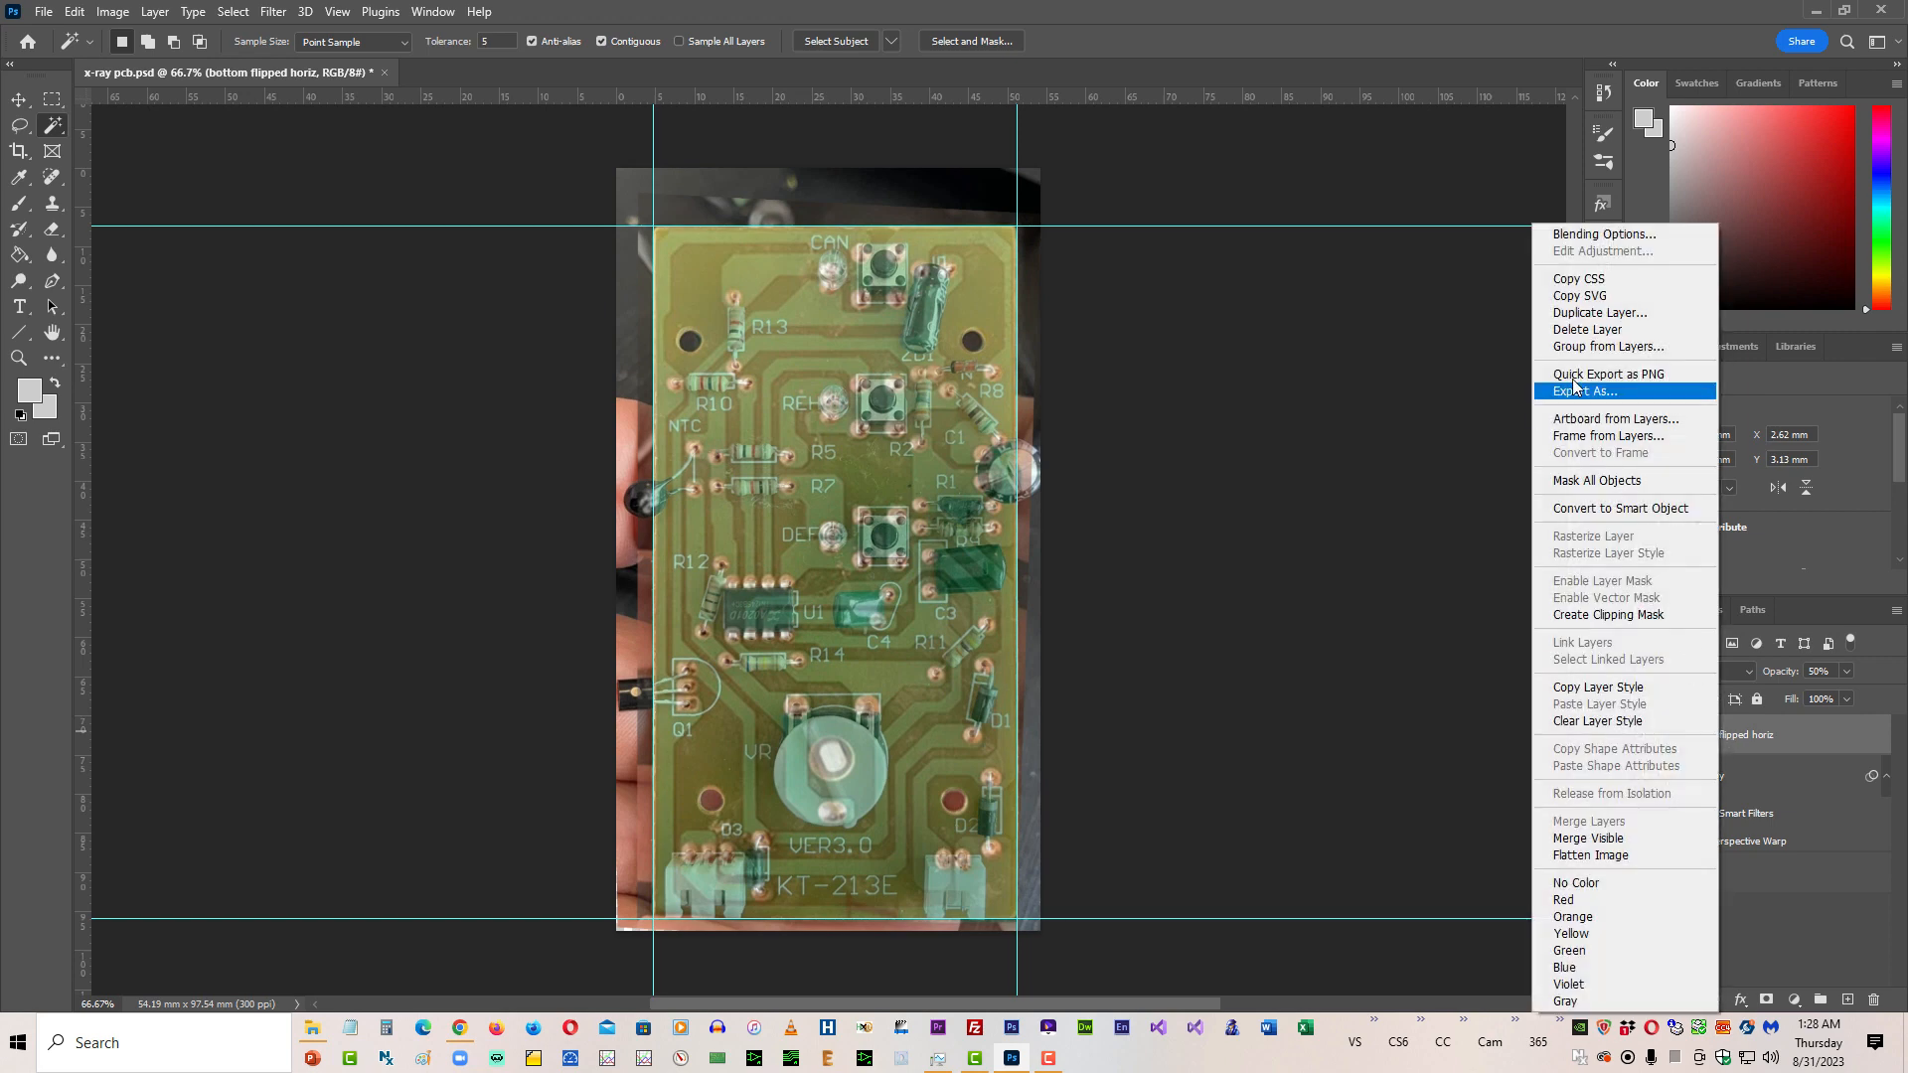
click(1566, 314)
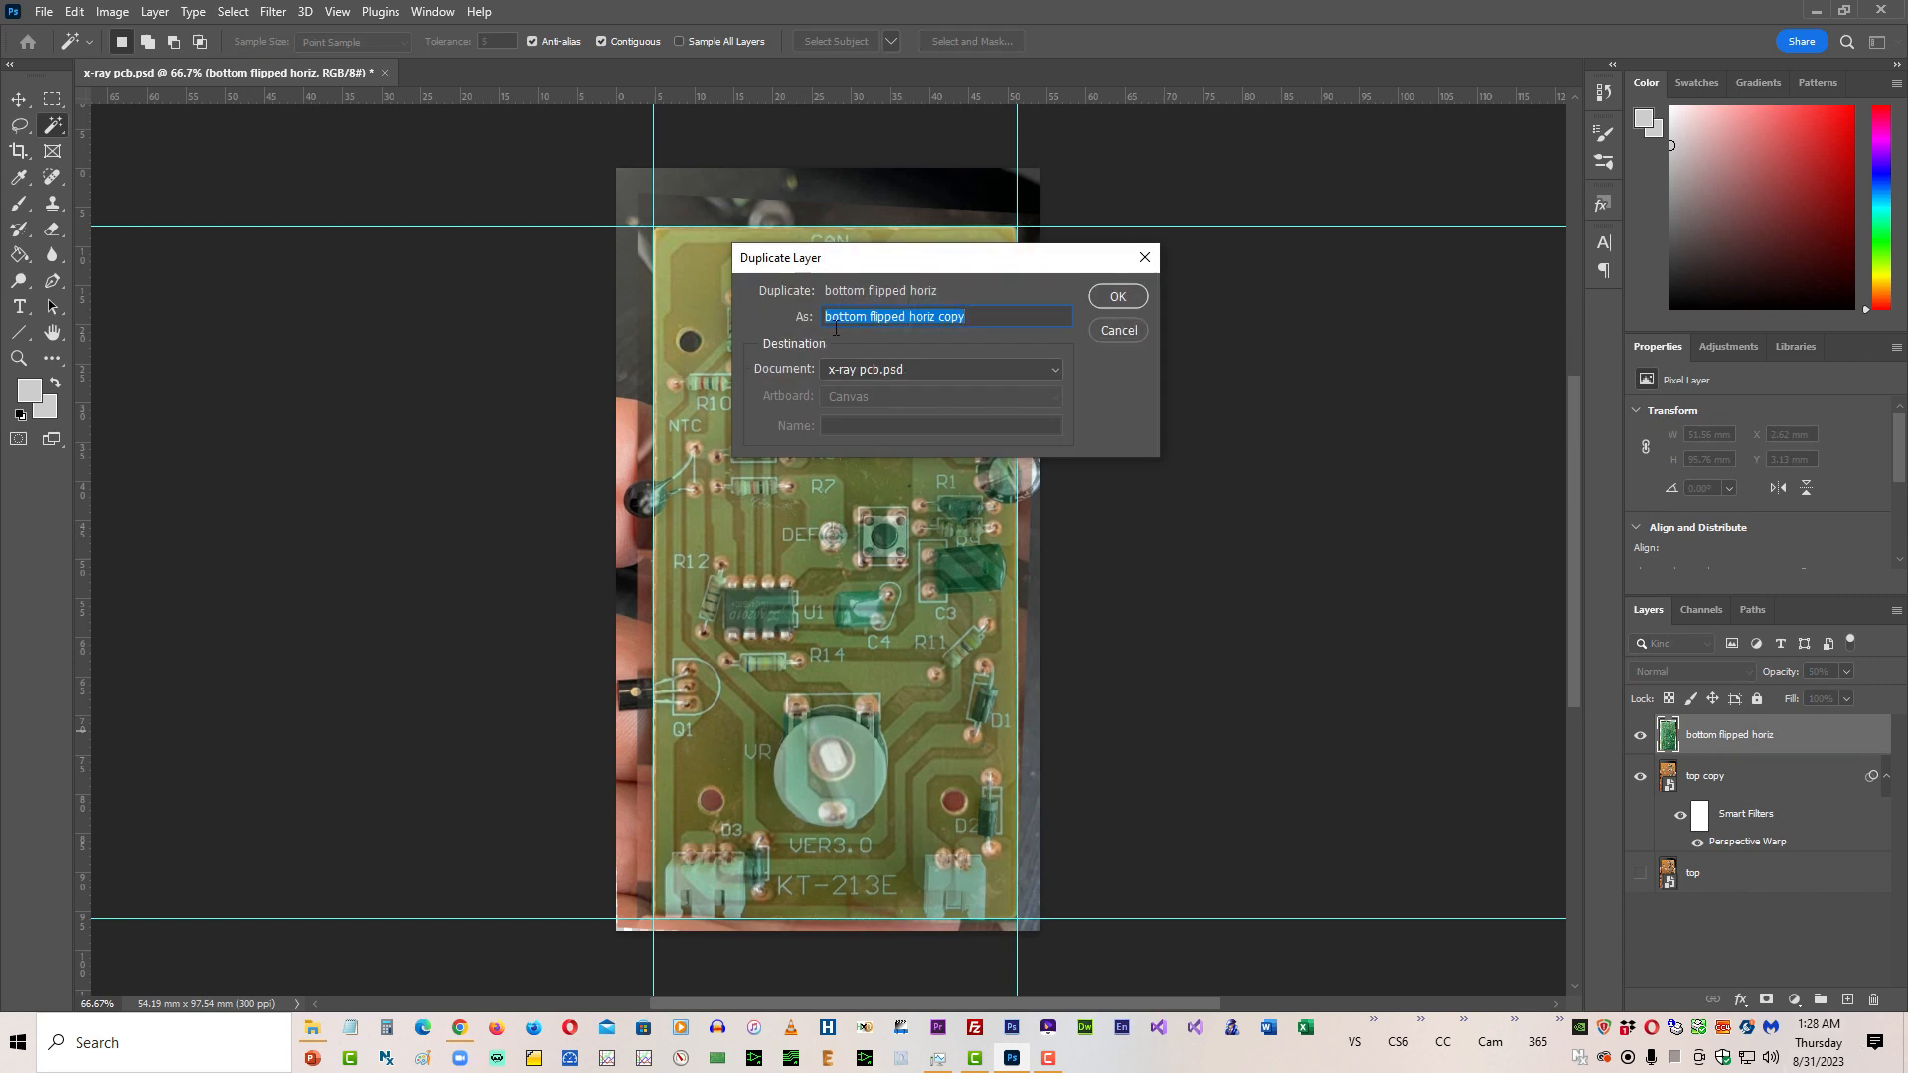
click(1107, 294)
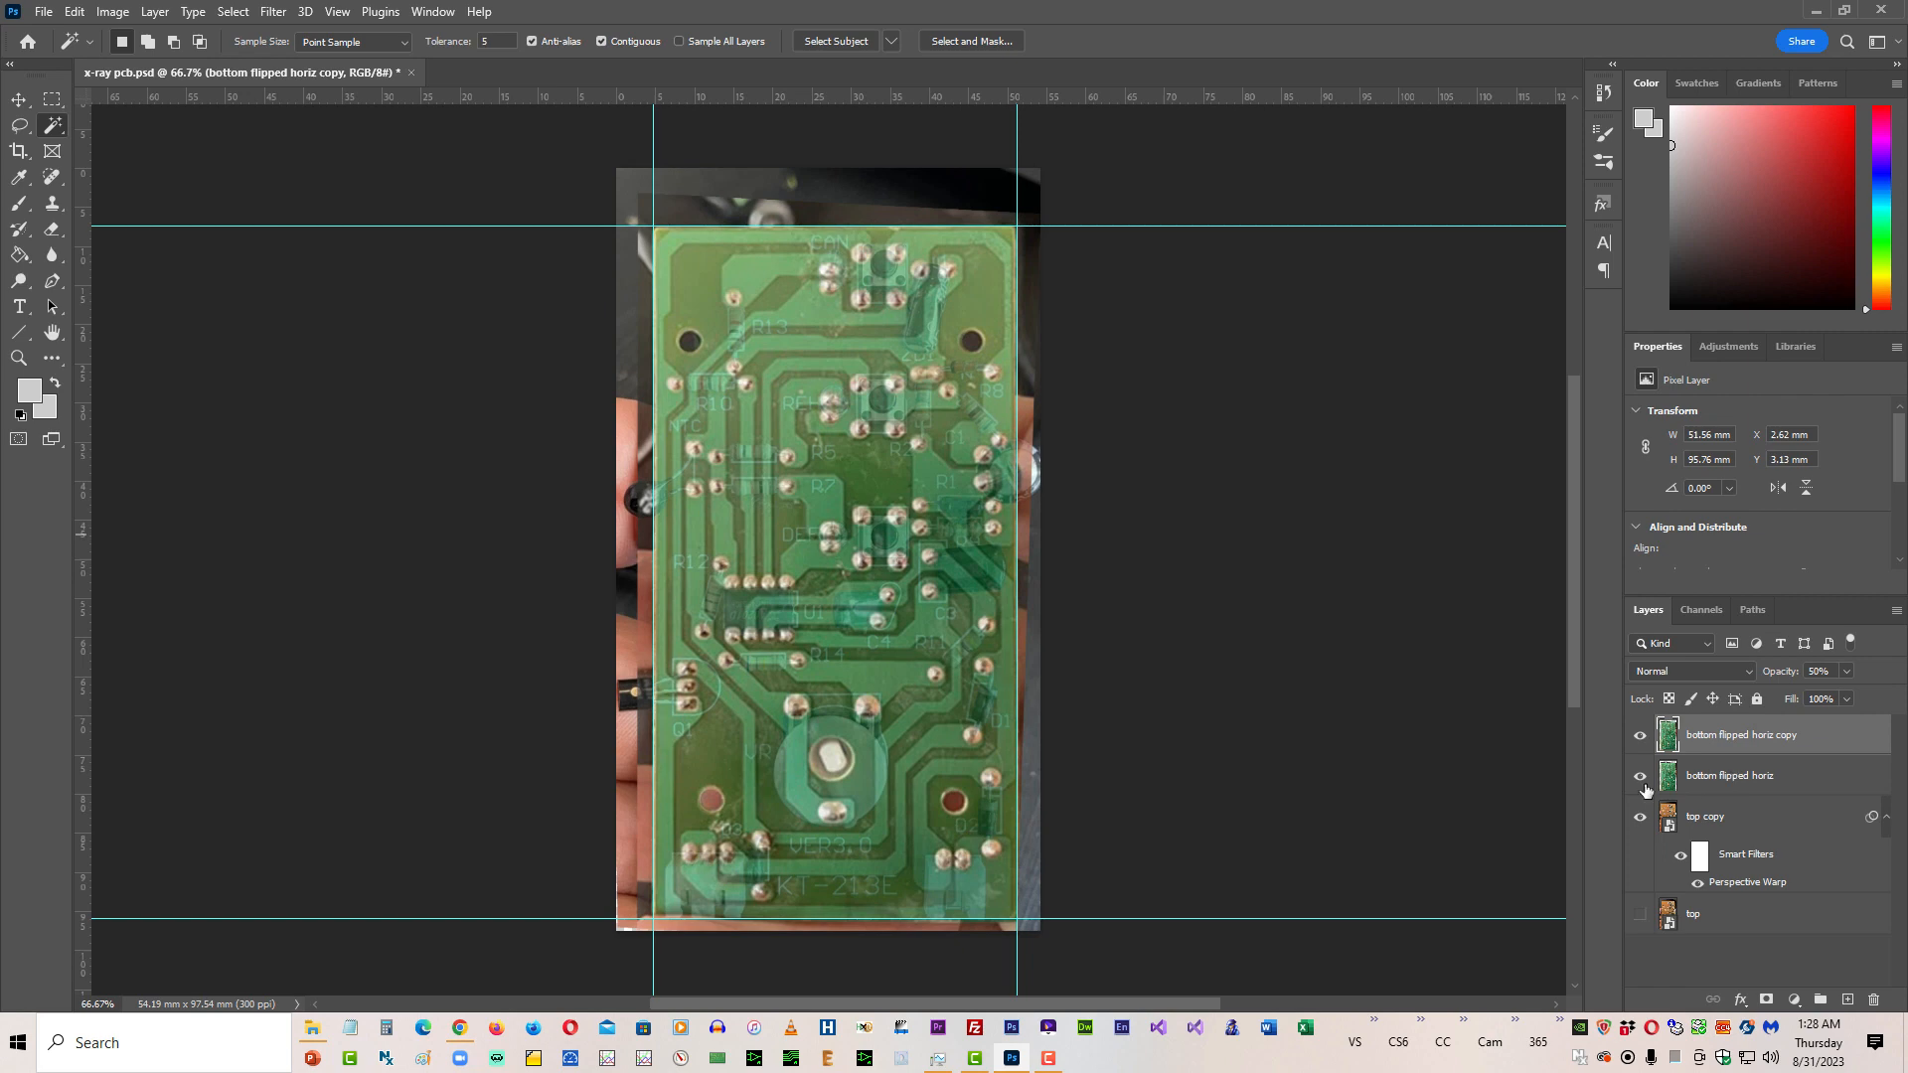
click(1722, 779)
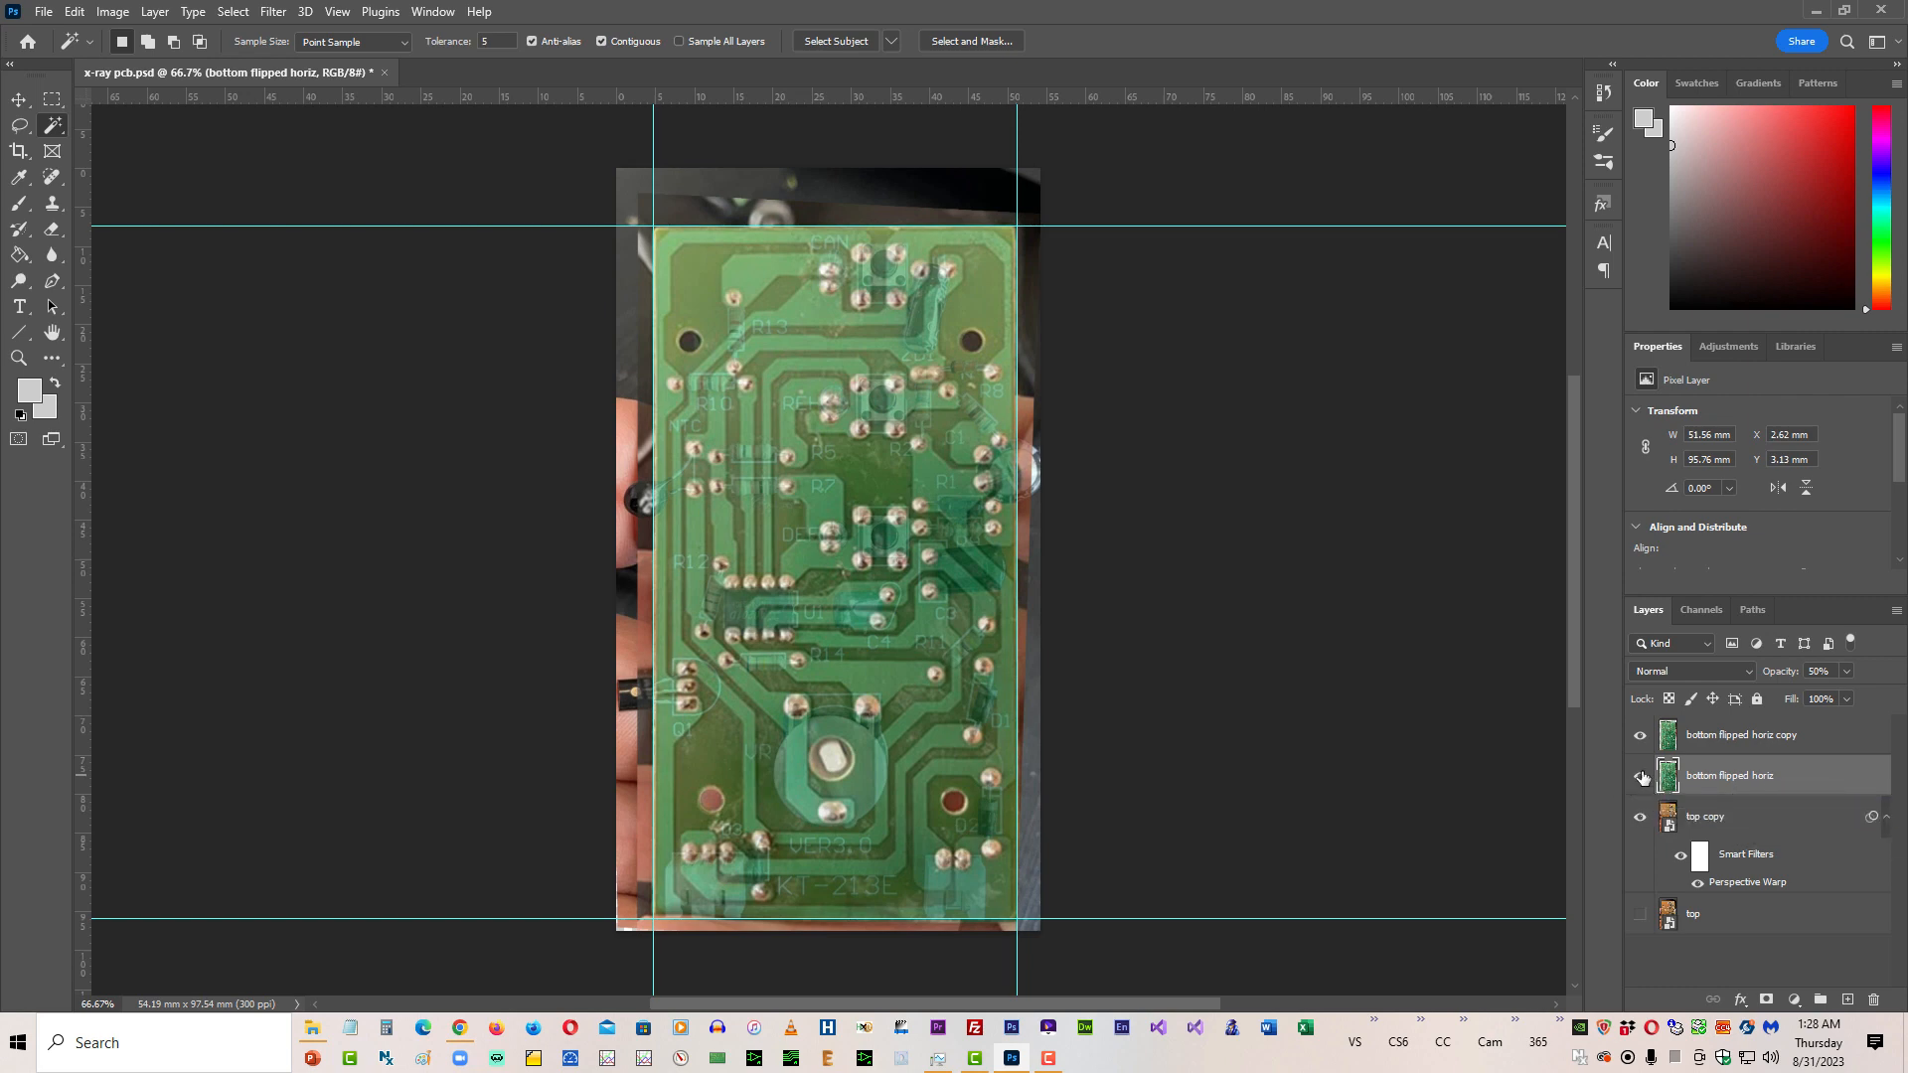
click(1641, 778)
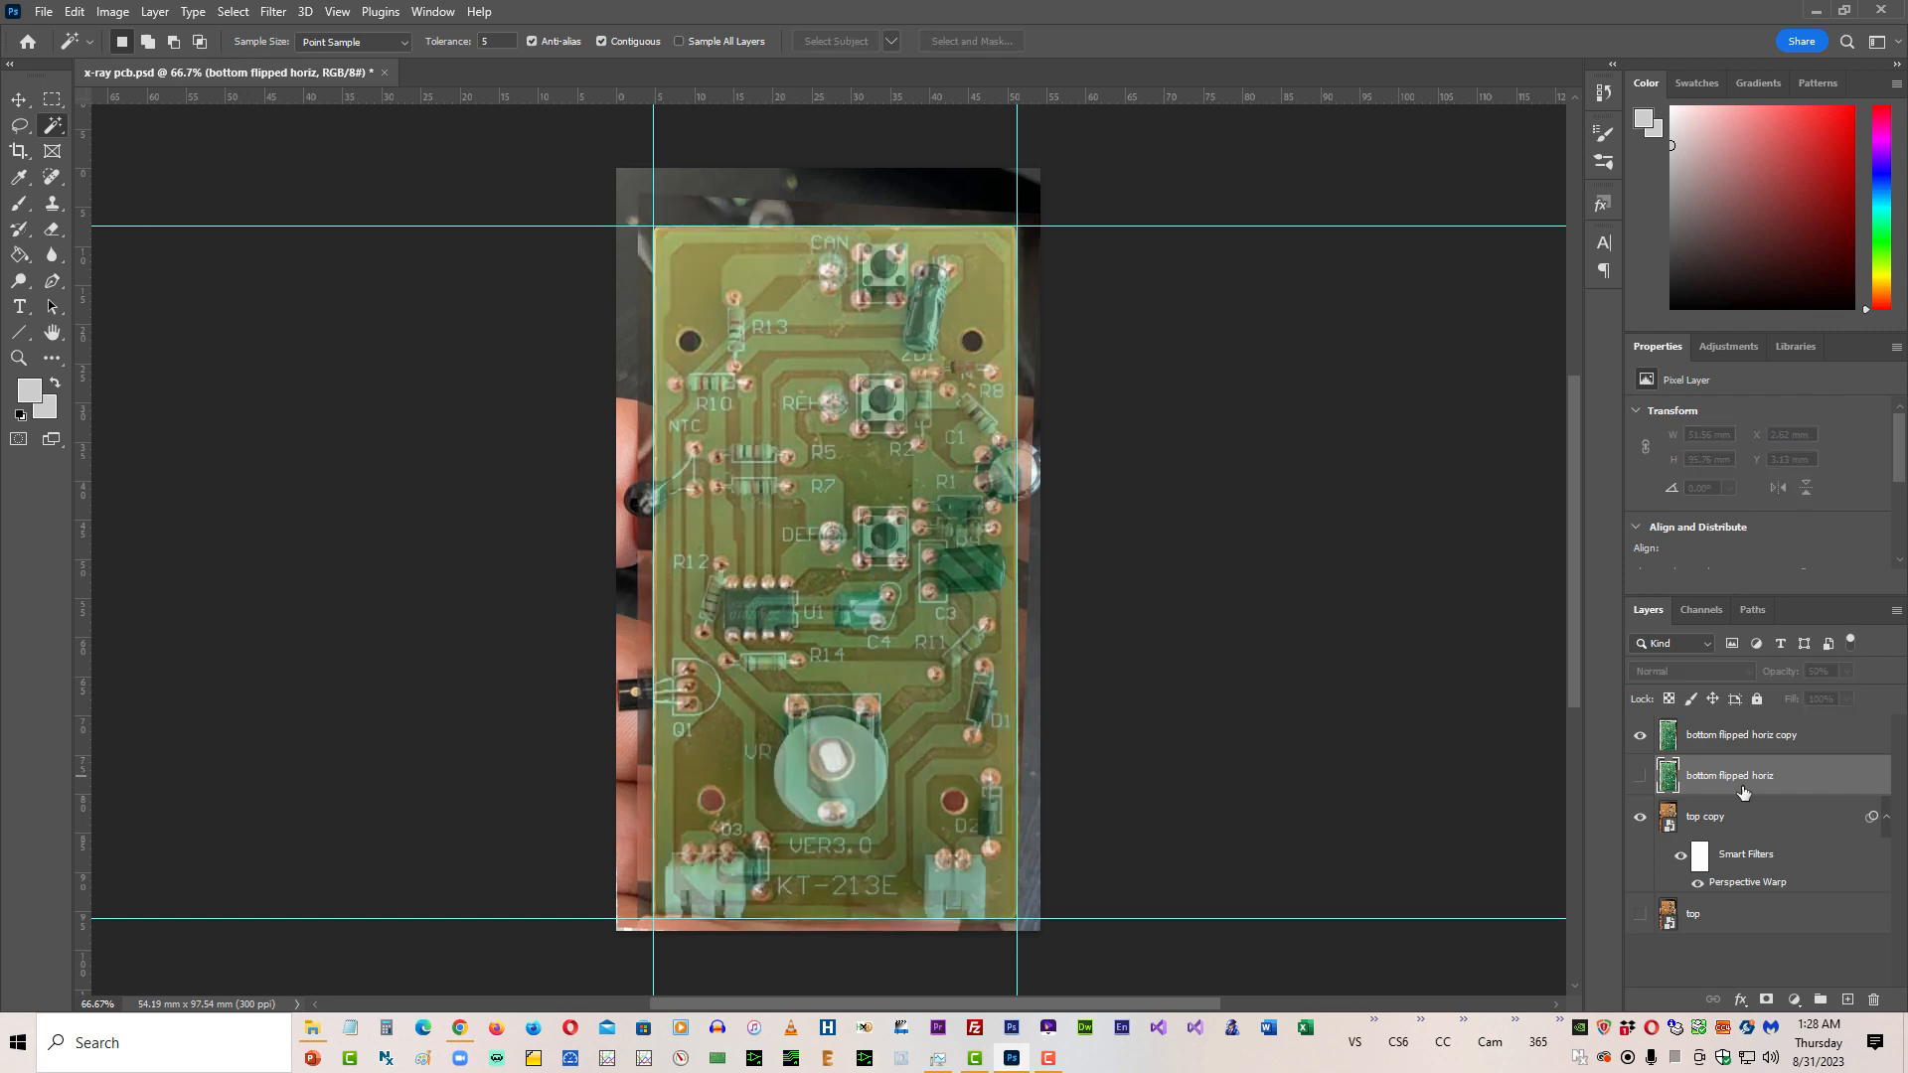
Step: Recolor the bottom flipped horiz copy layer with a Hue/Saturation adjustment, setting Hue to +180
click(1727, 736)
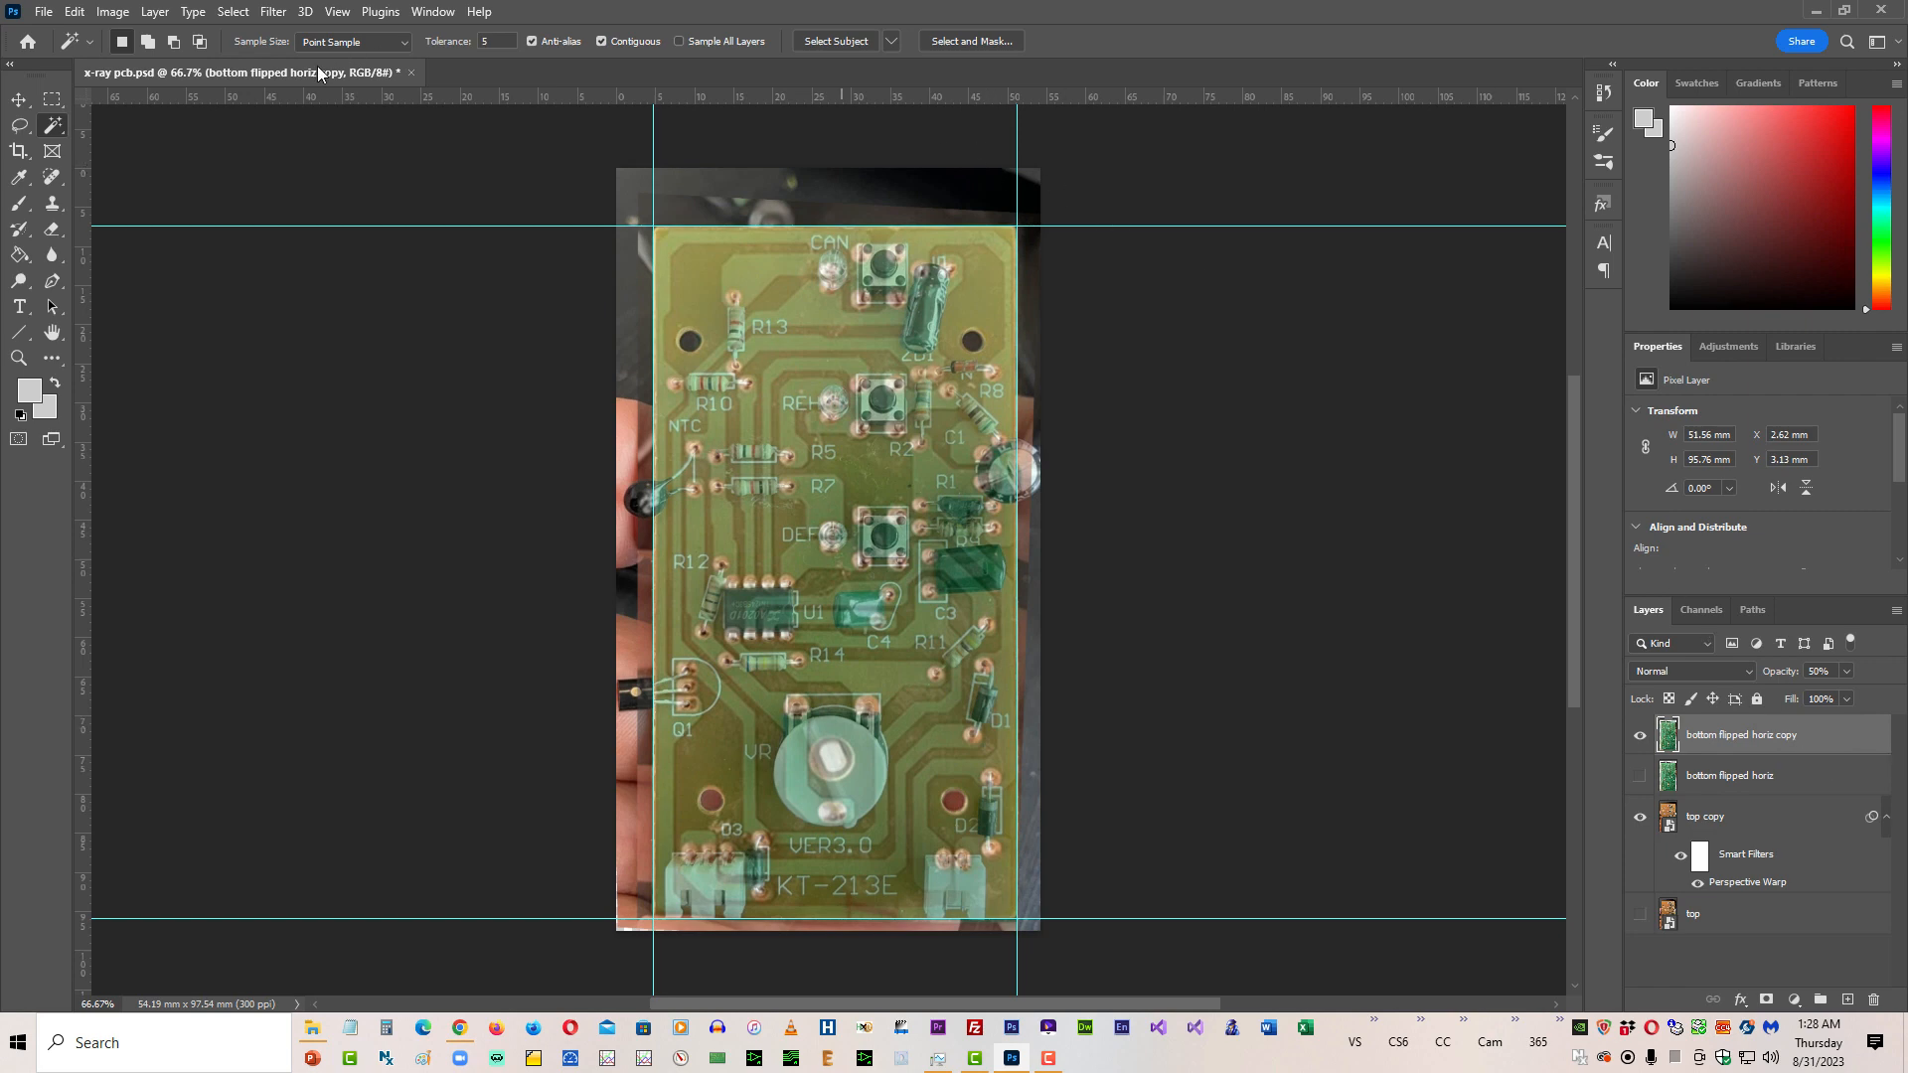
click(100, 12)
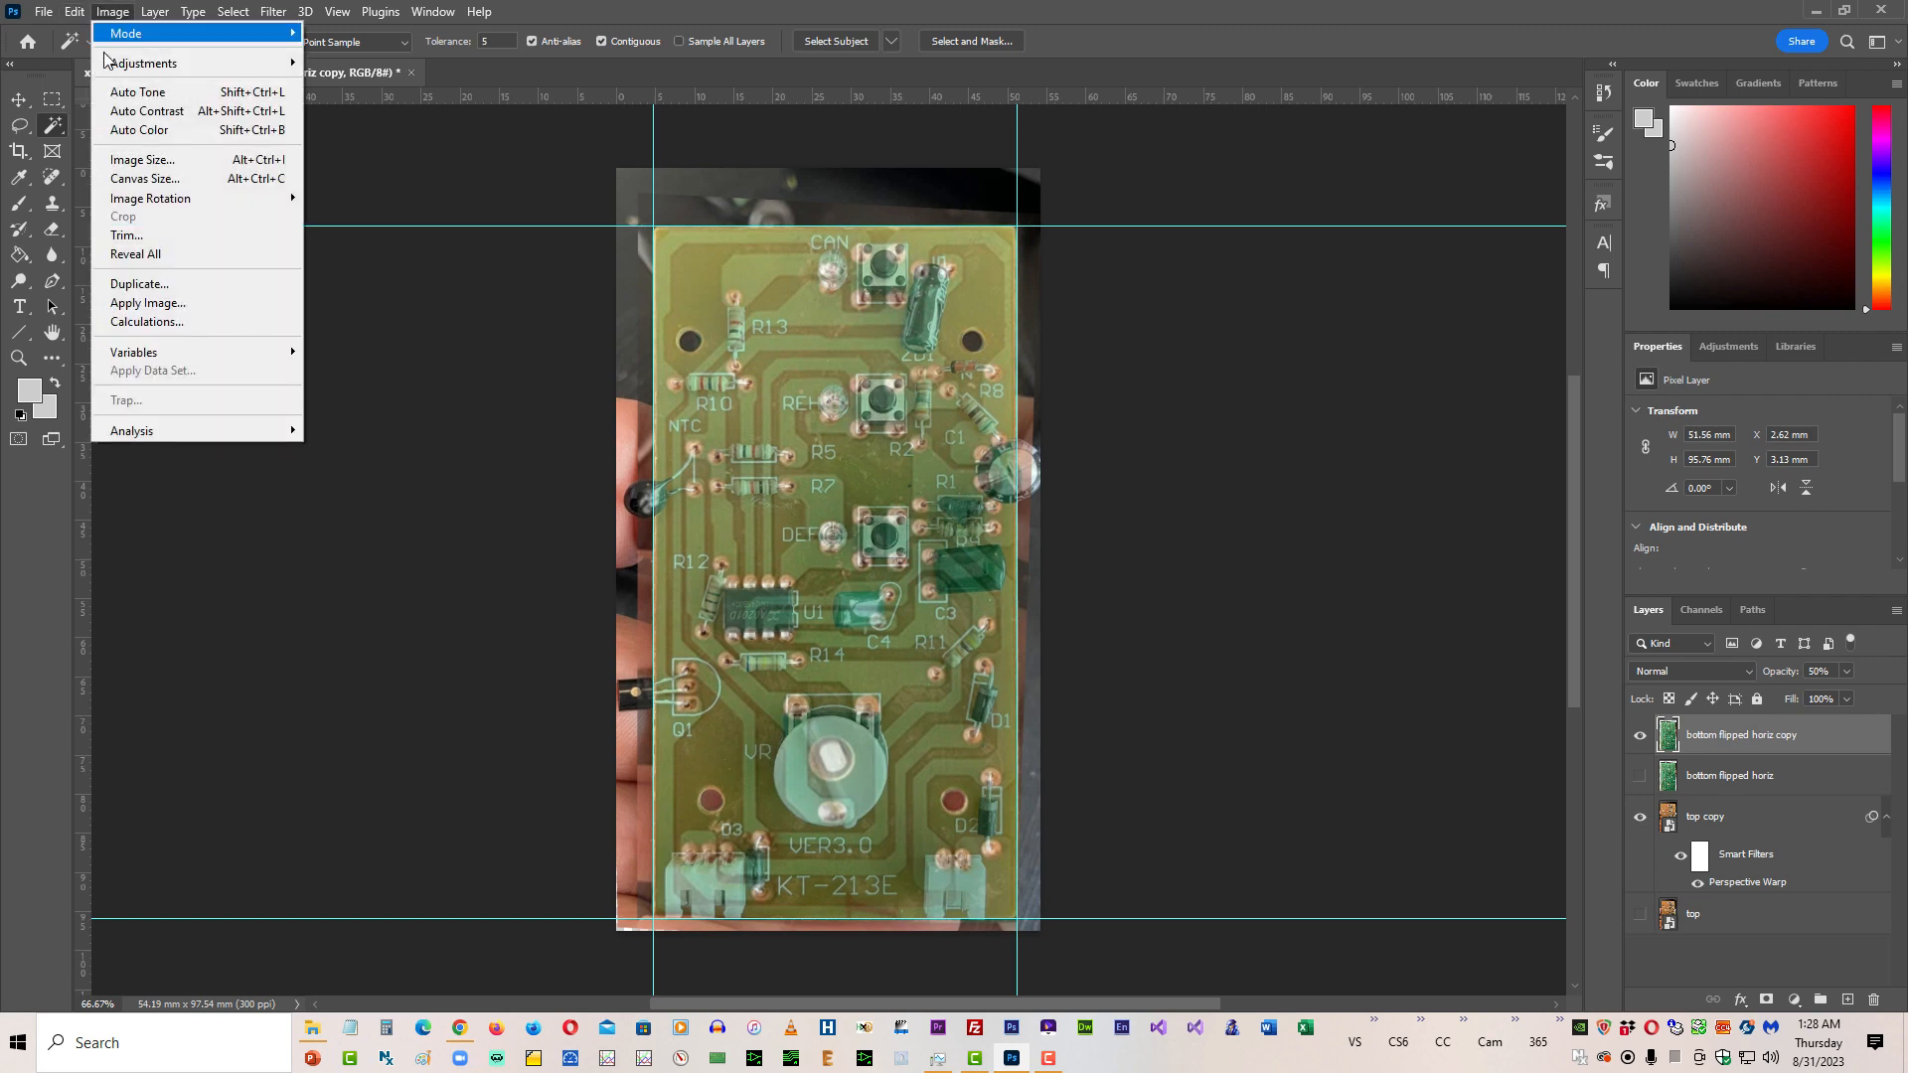
mouse_move(112, 65)
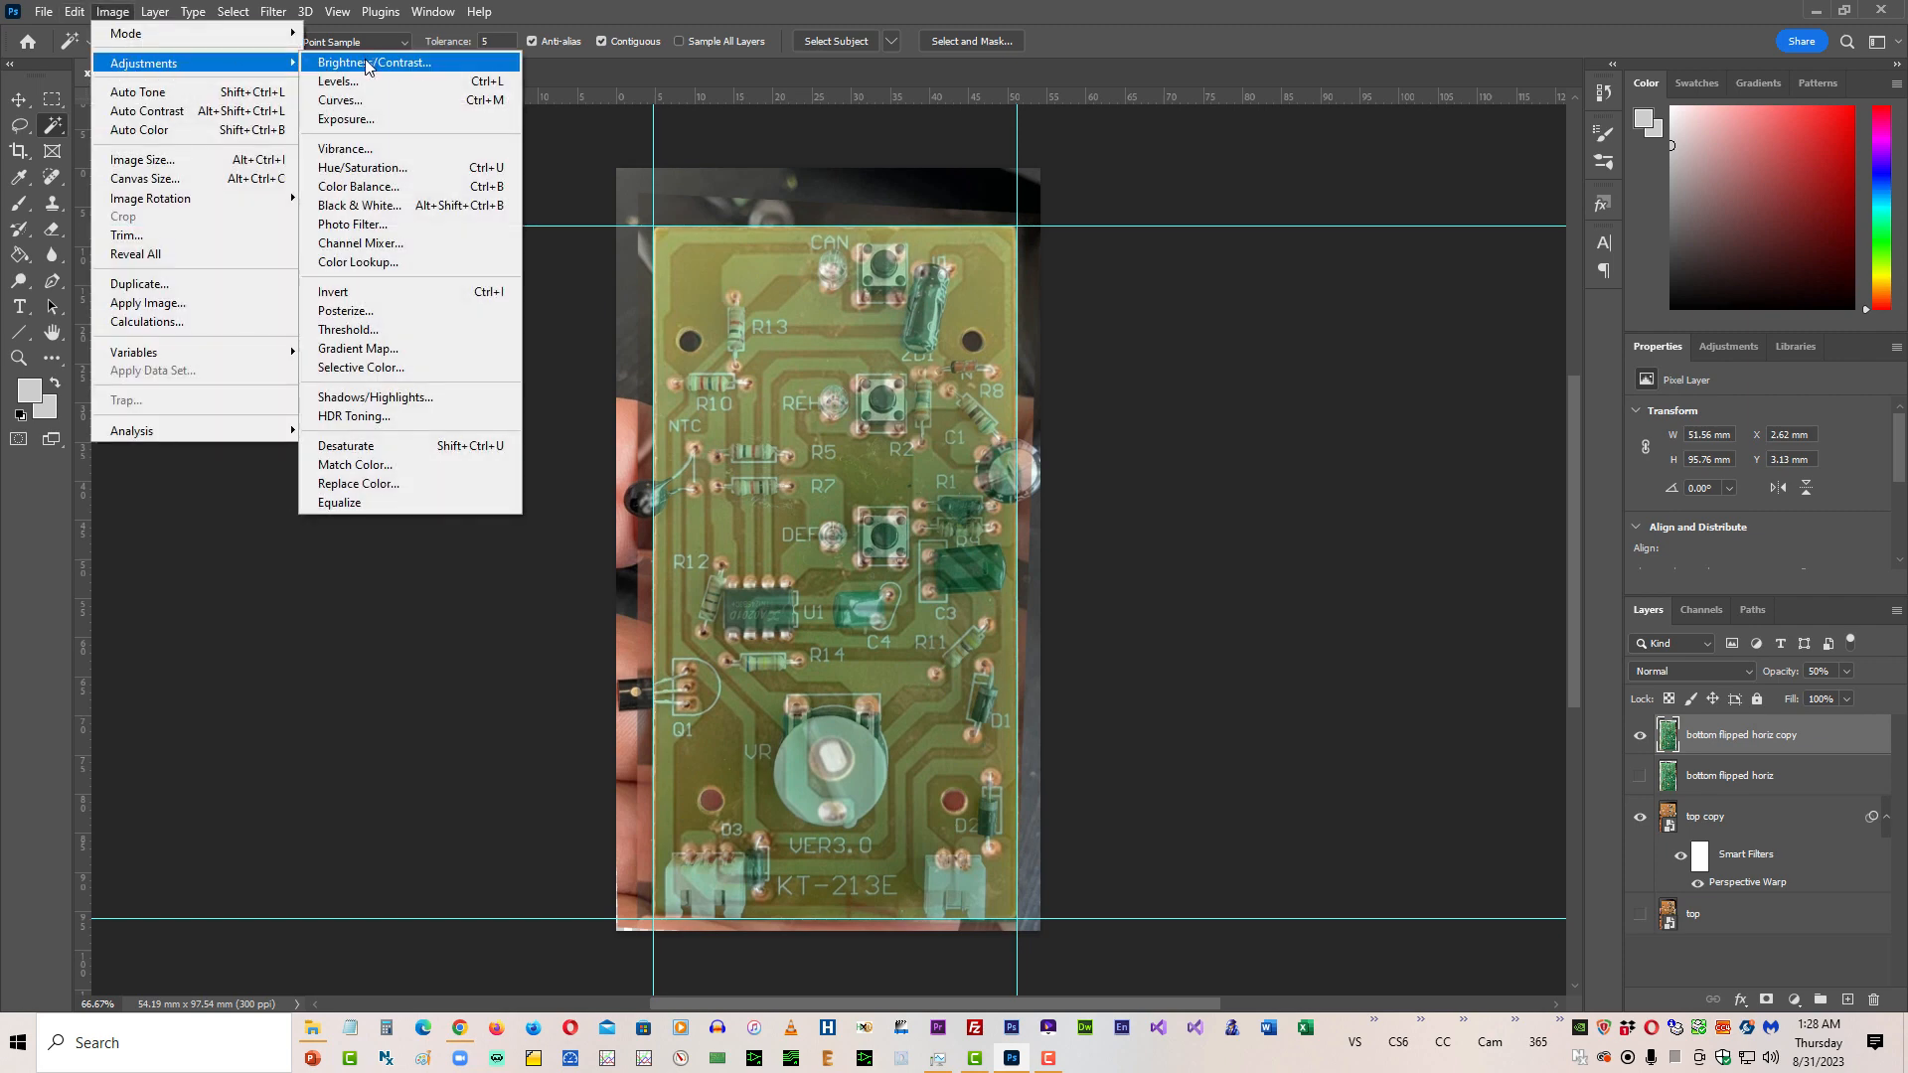
click(446, 177)
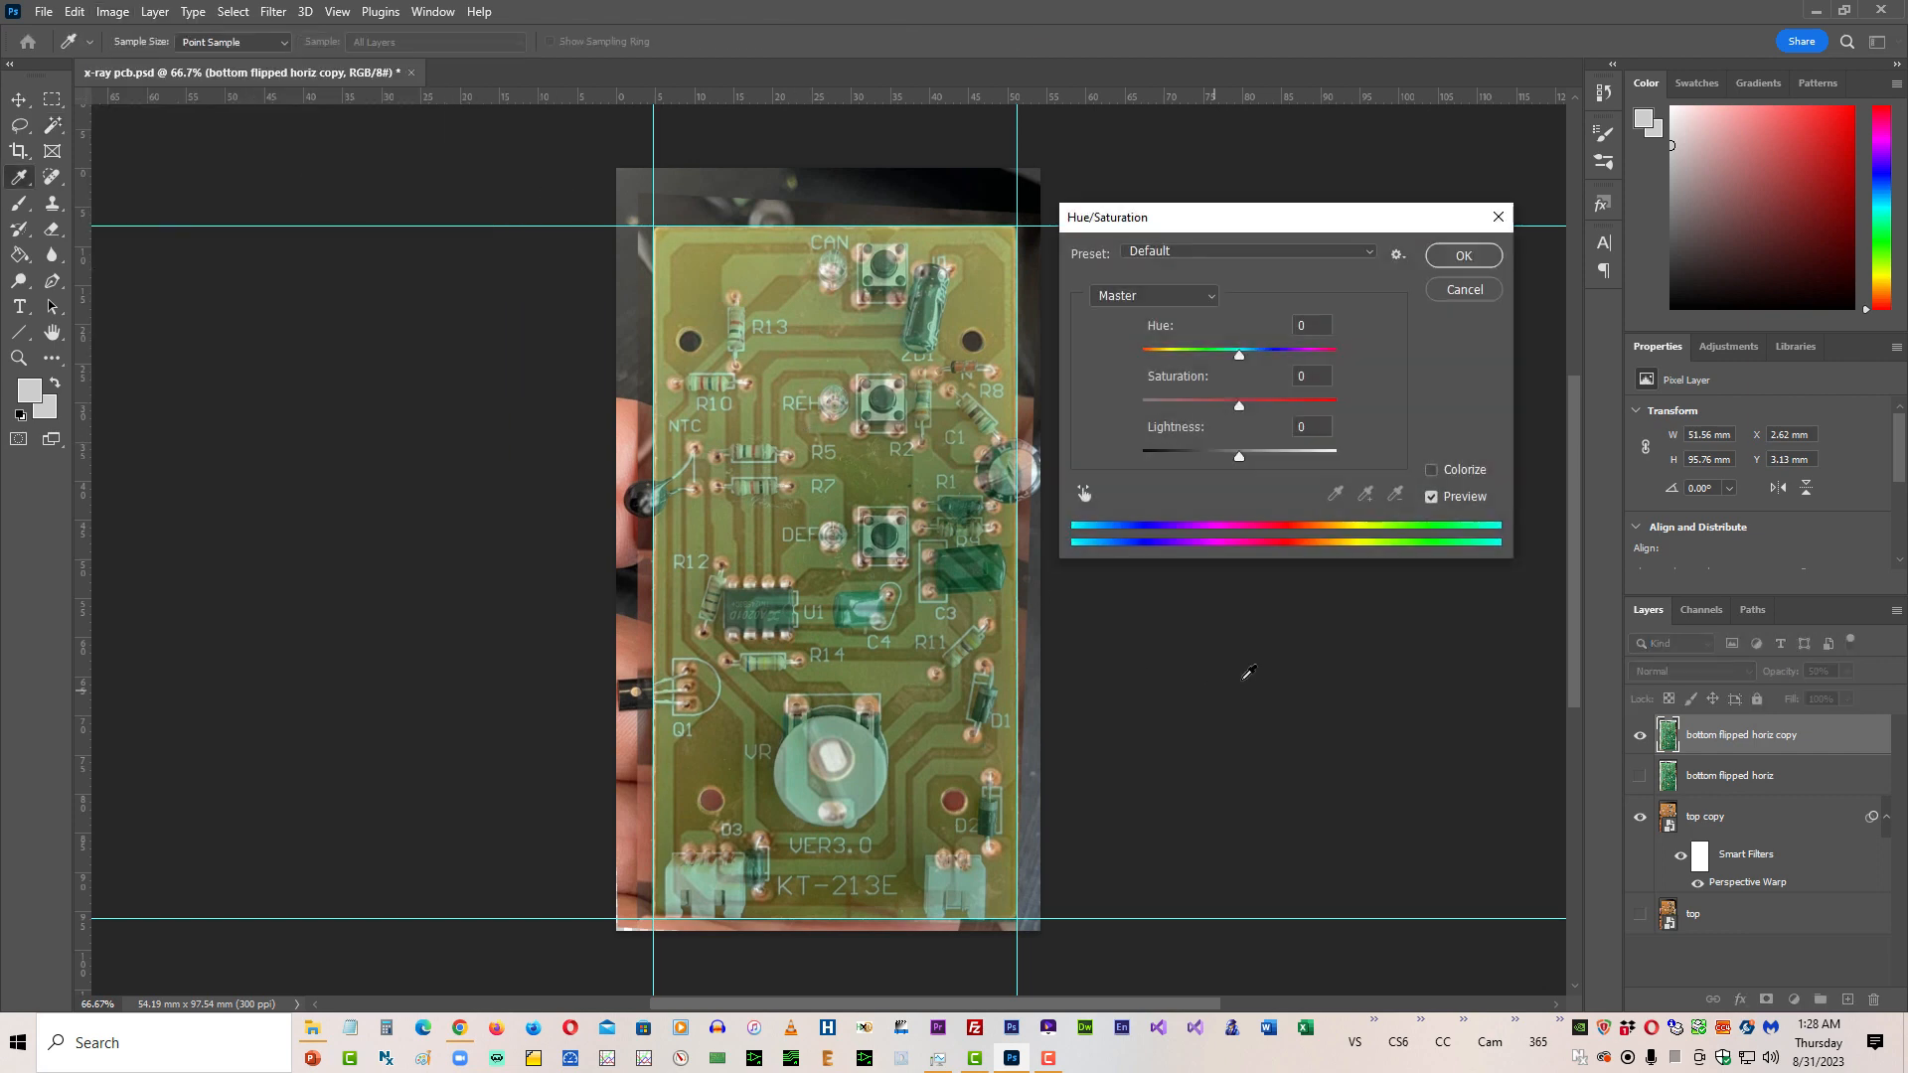
click(1240, 356)
drag(1242, 361, 1348, 368)
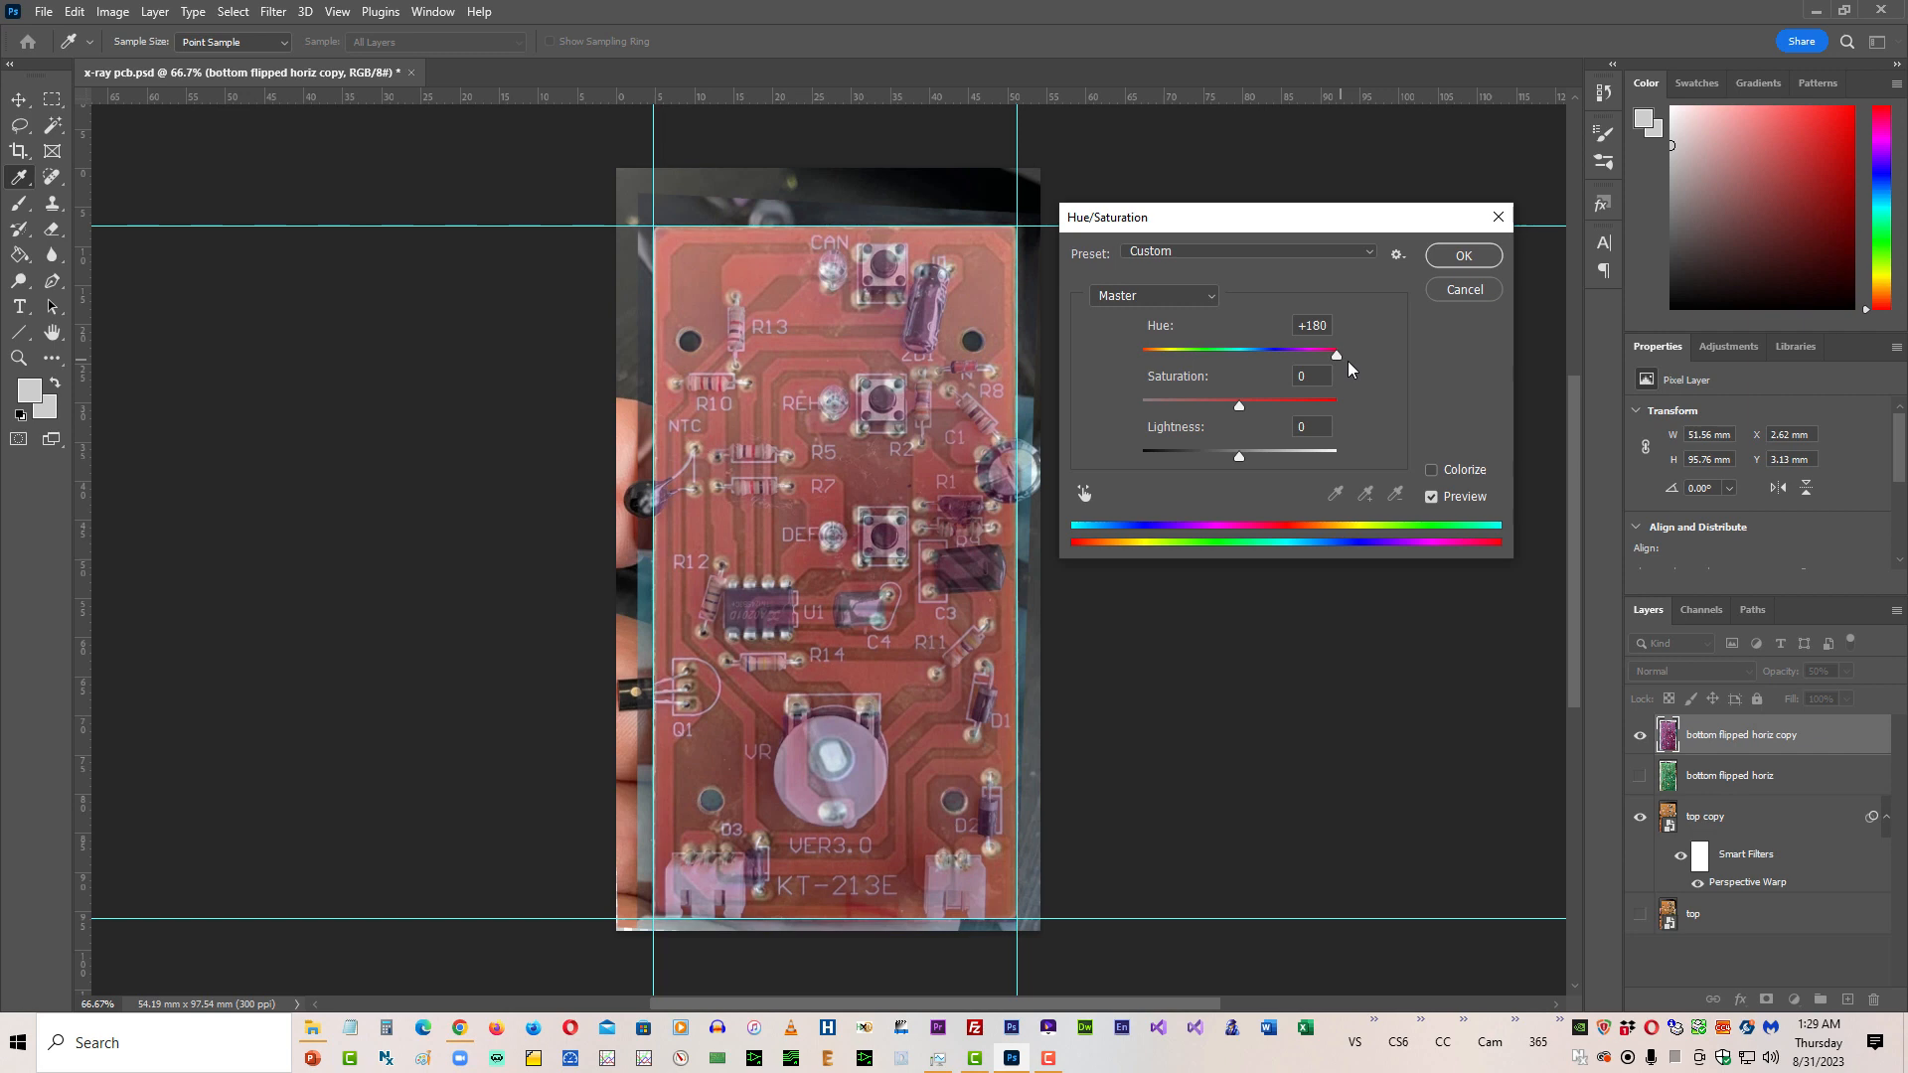
drag(1348, 368, 1348, 368)
click(1448, 260)
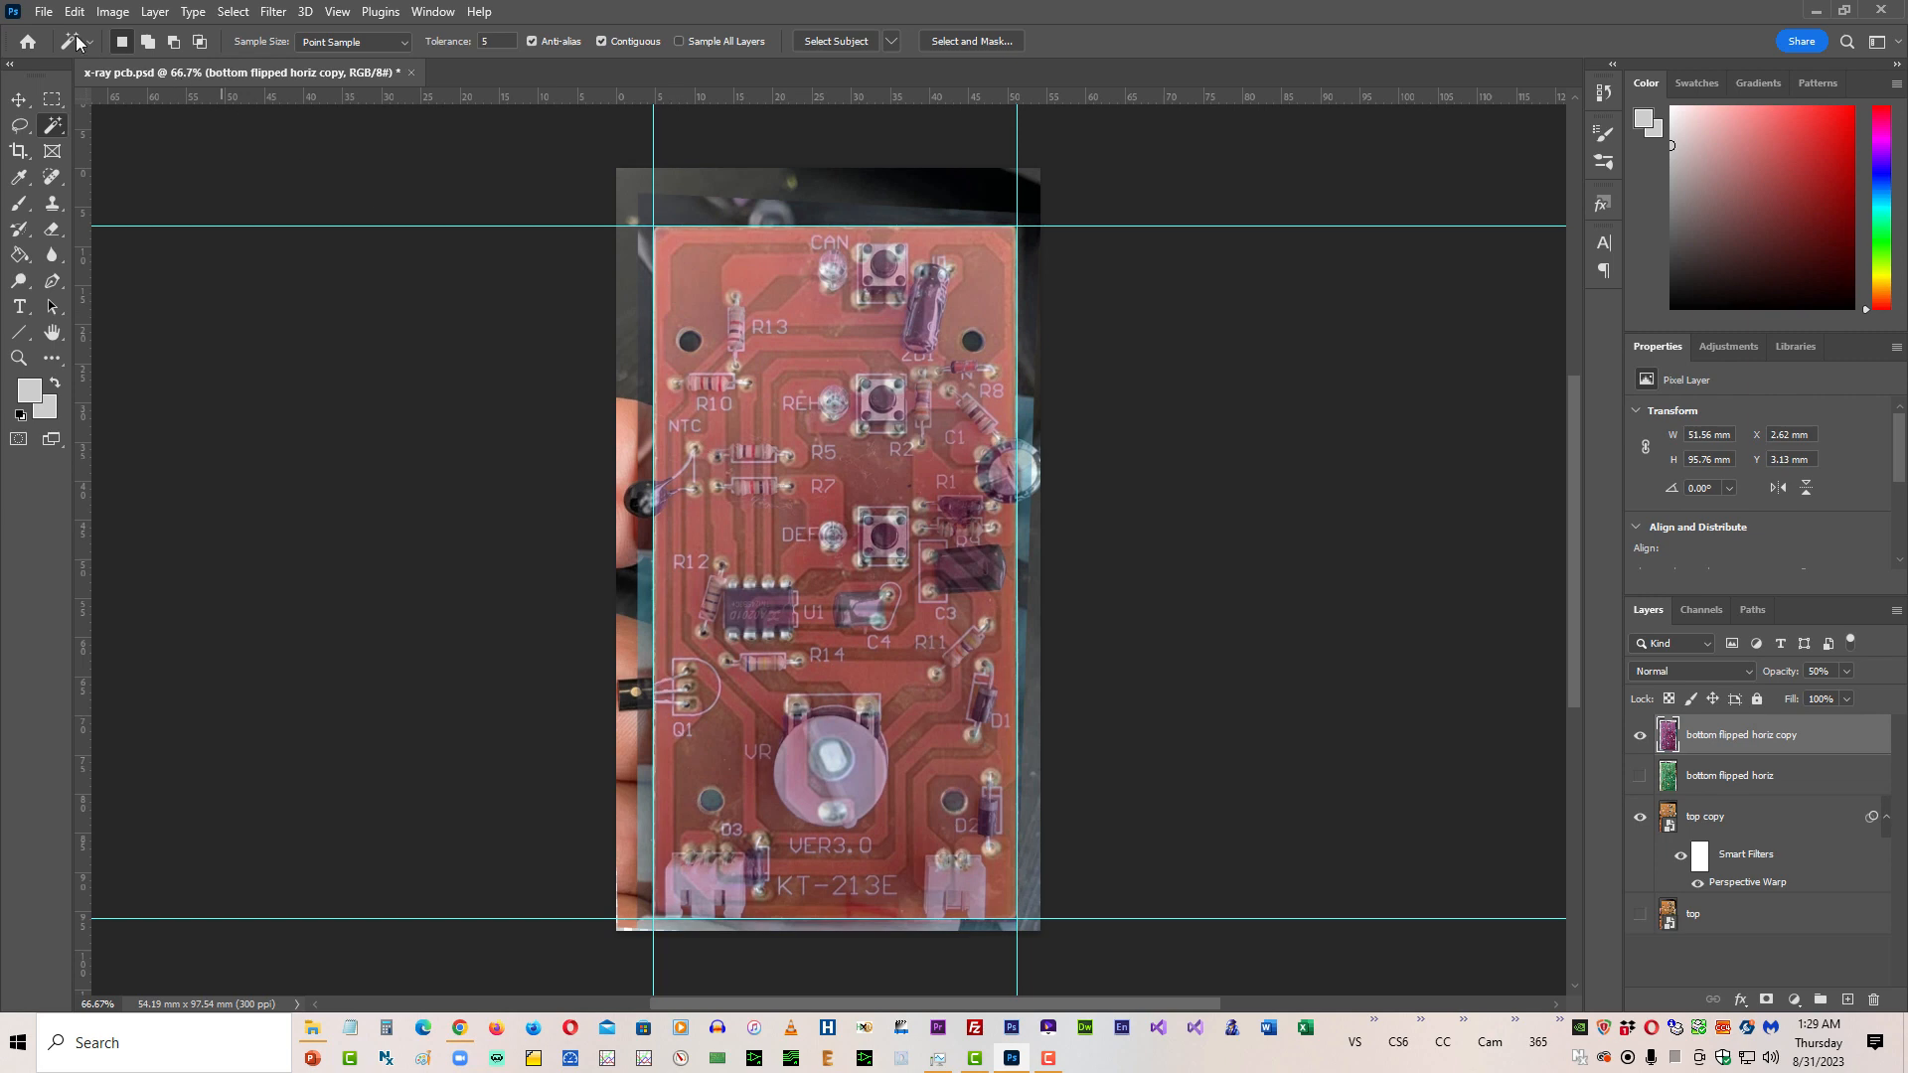
Step: Export the recolored overlay as a PNG named final pcb x-ray red.png in the Downloads folder
click(44, 12)
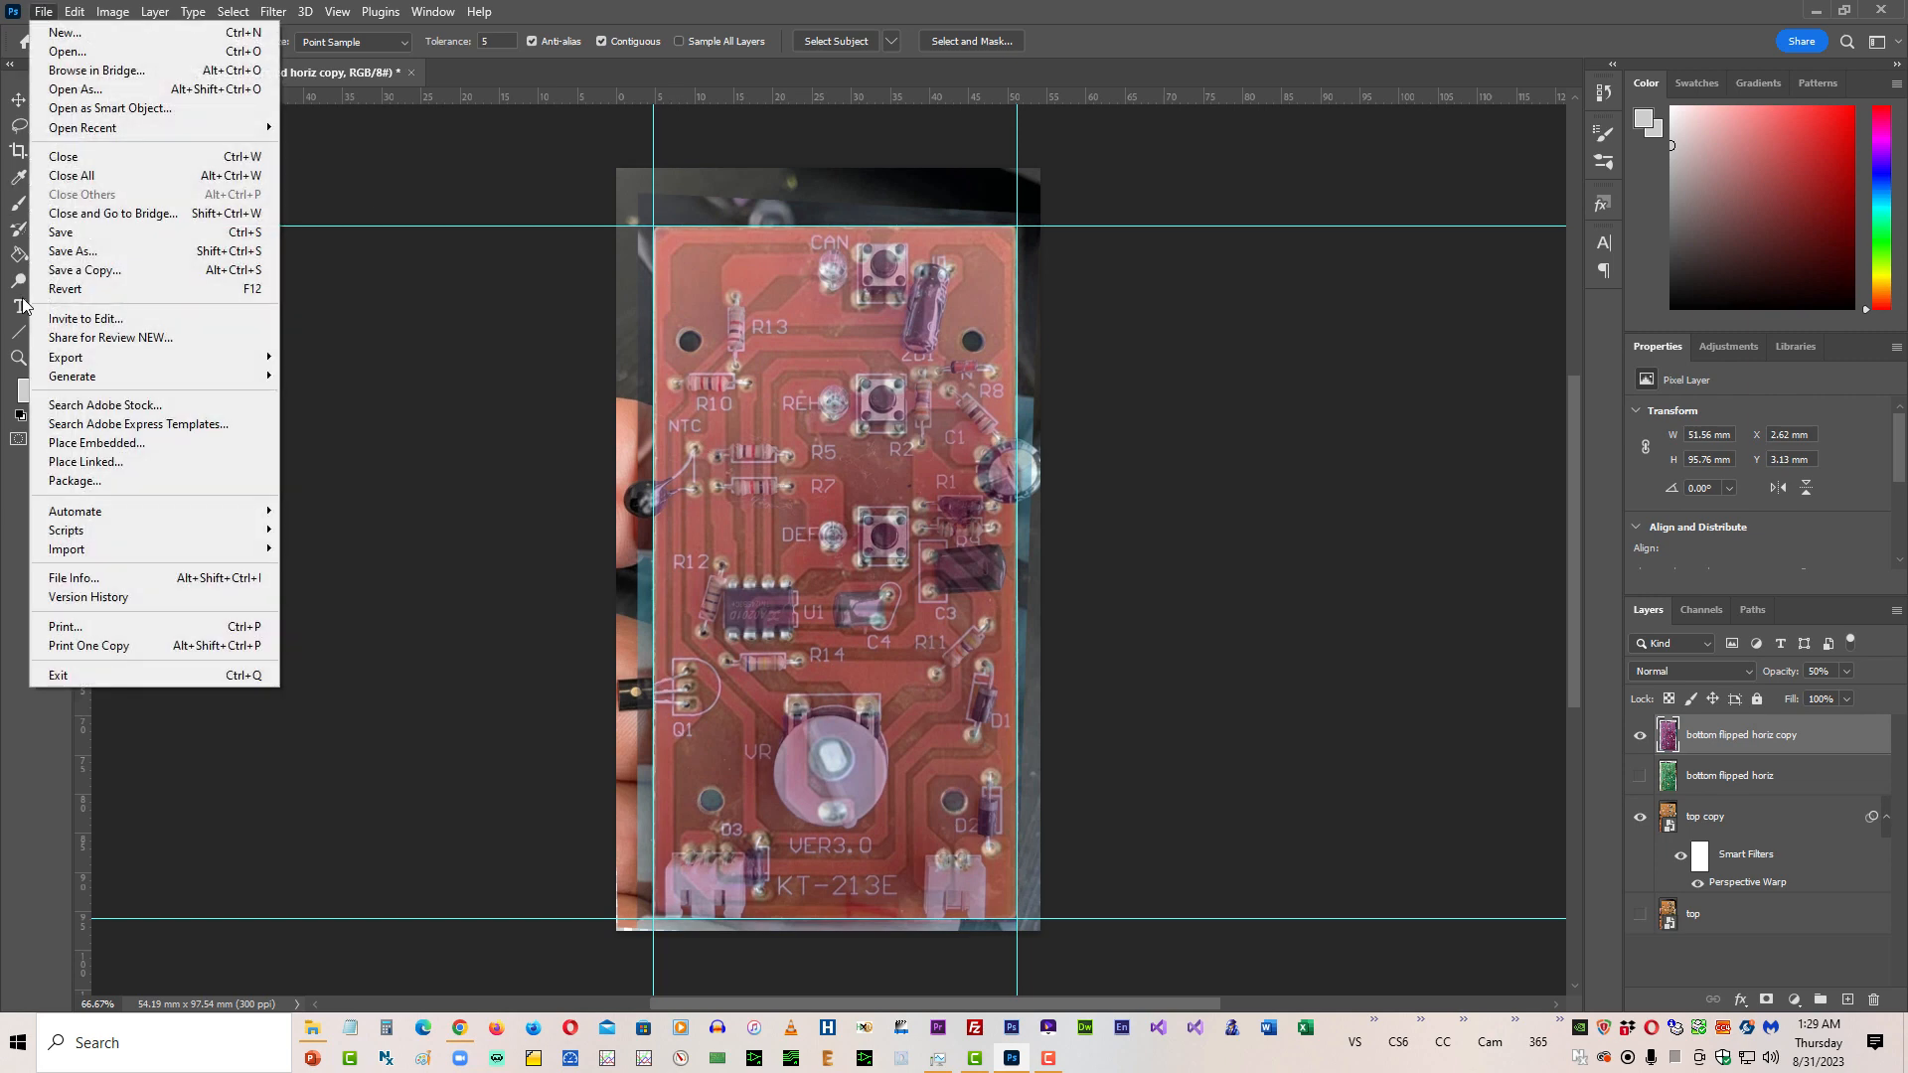
mouse_move(72, 363)
click(370, 356)
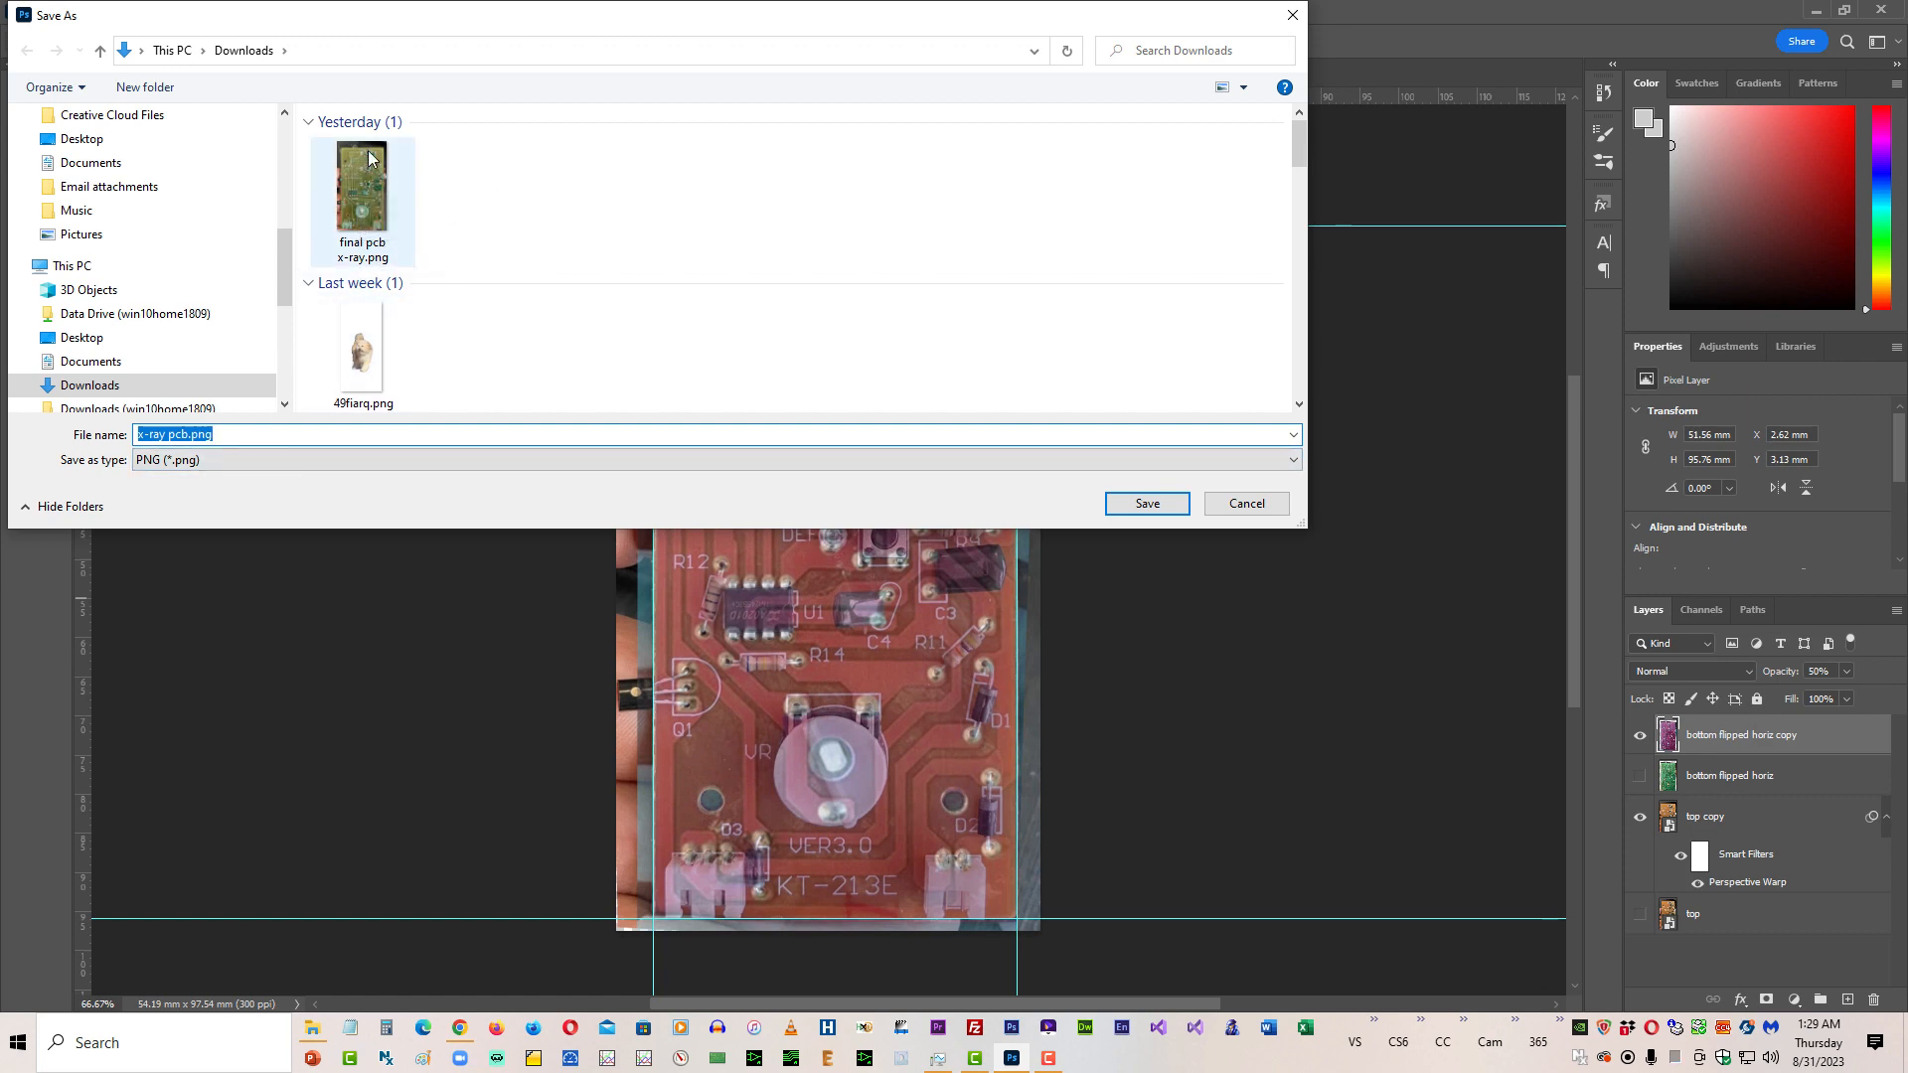
click(362, 184)
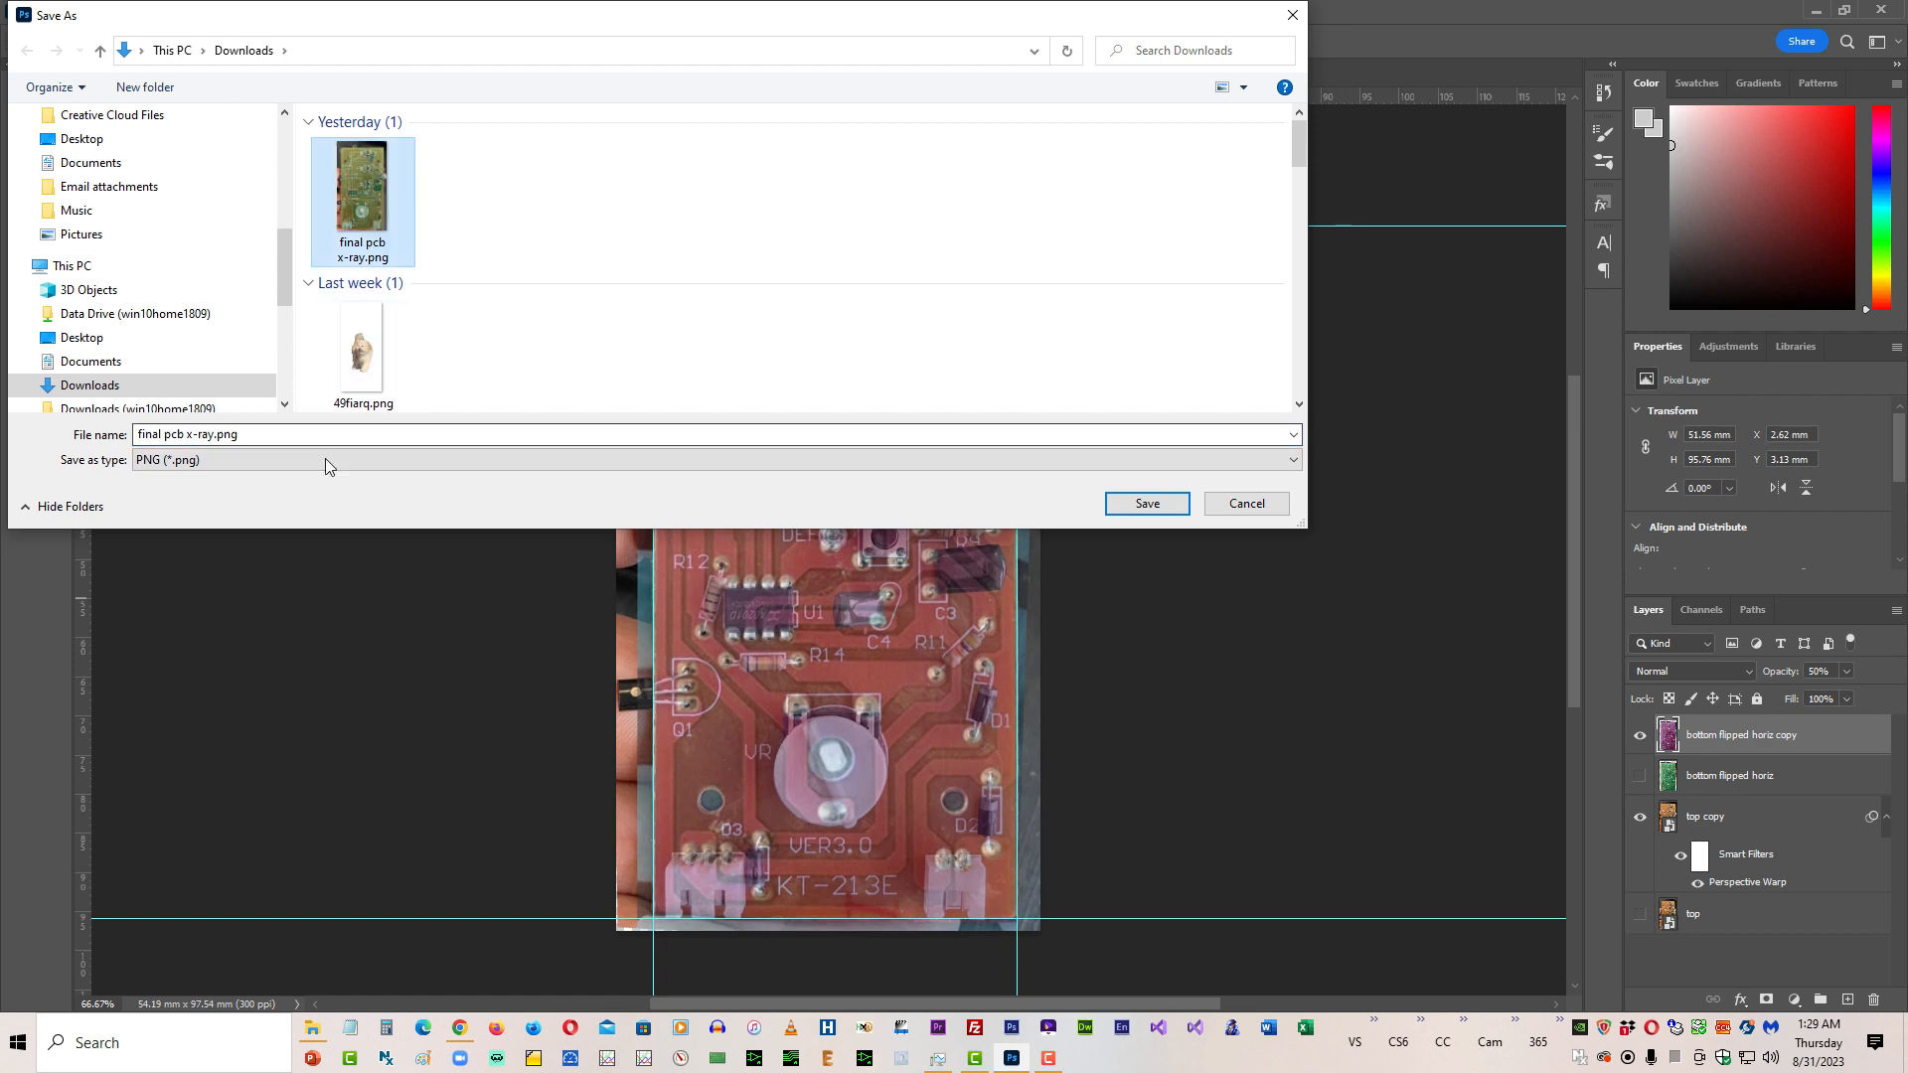
triple_click(214, 434)
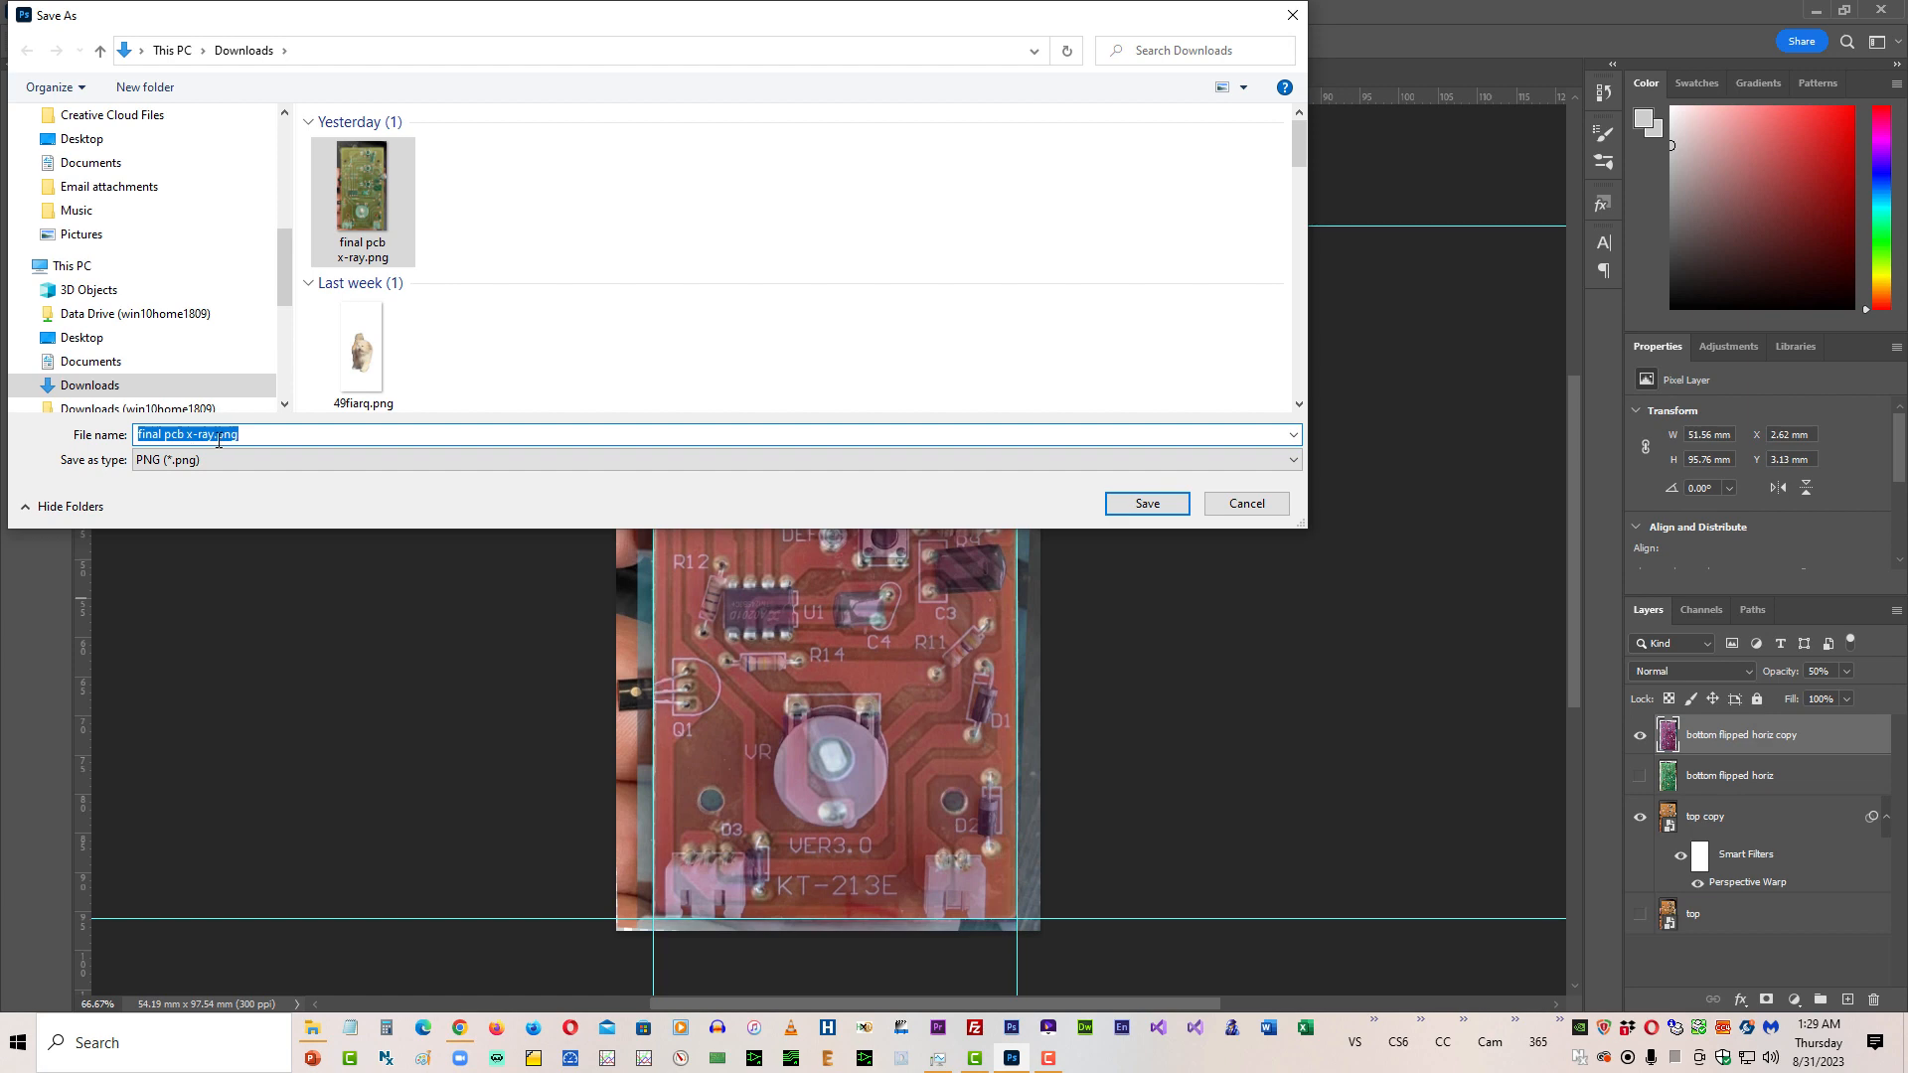
click(213, 435)
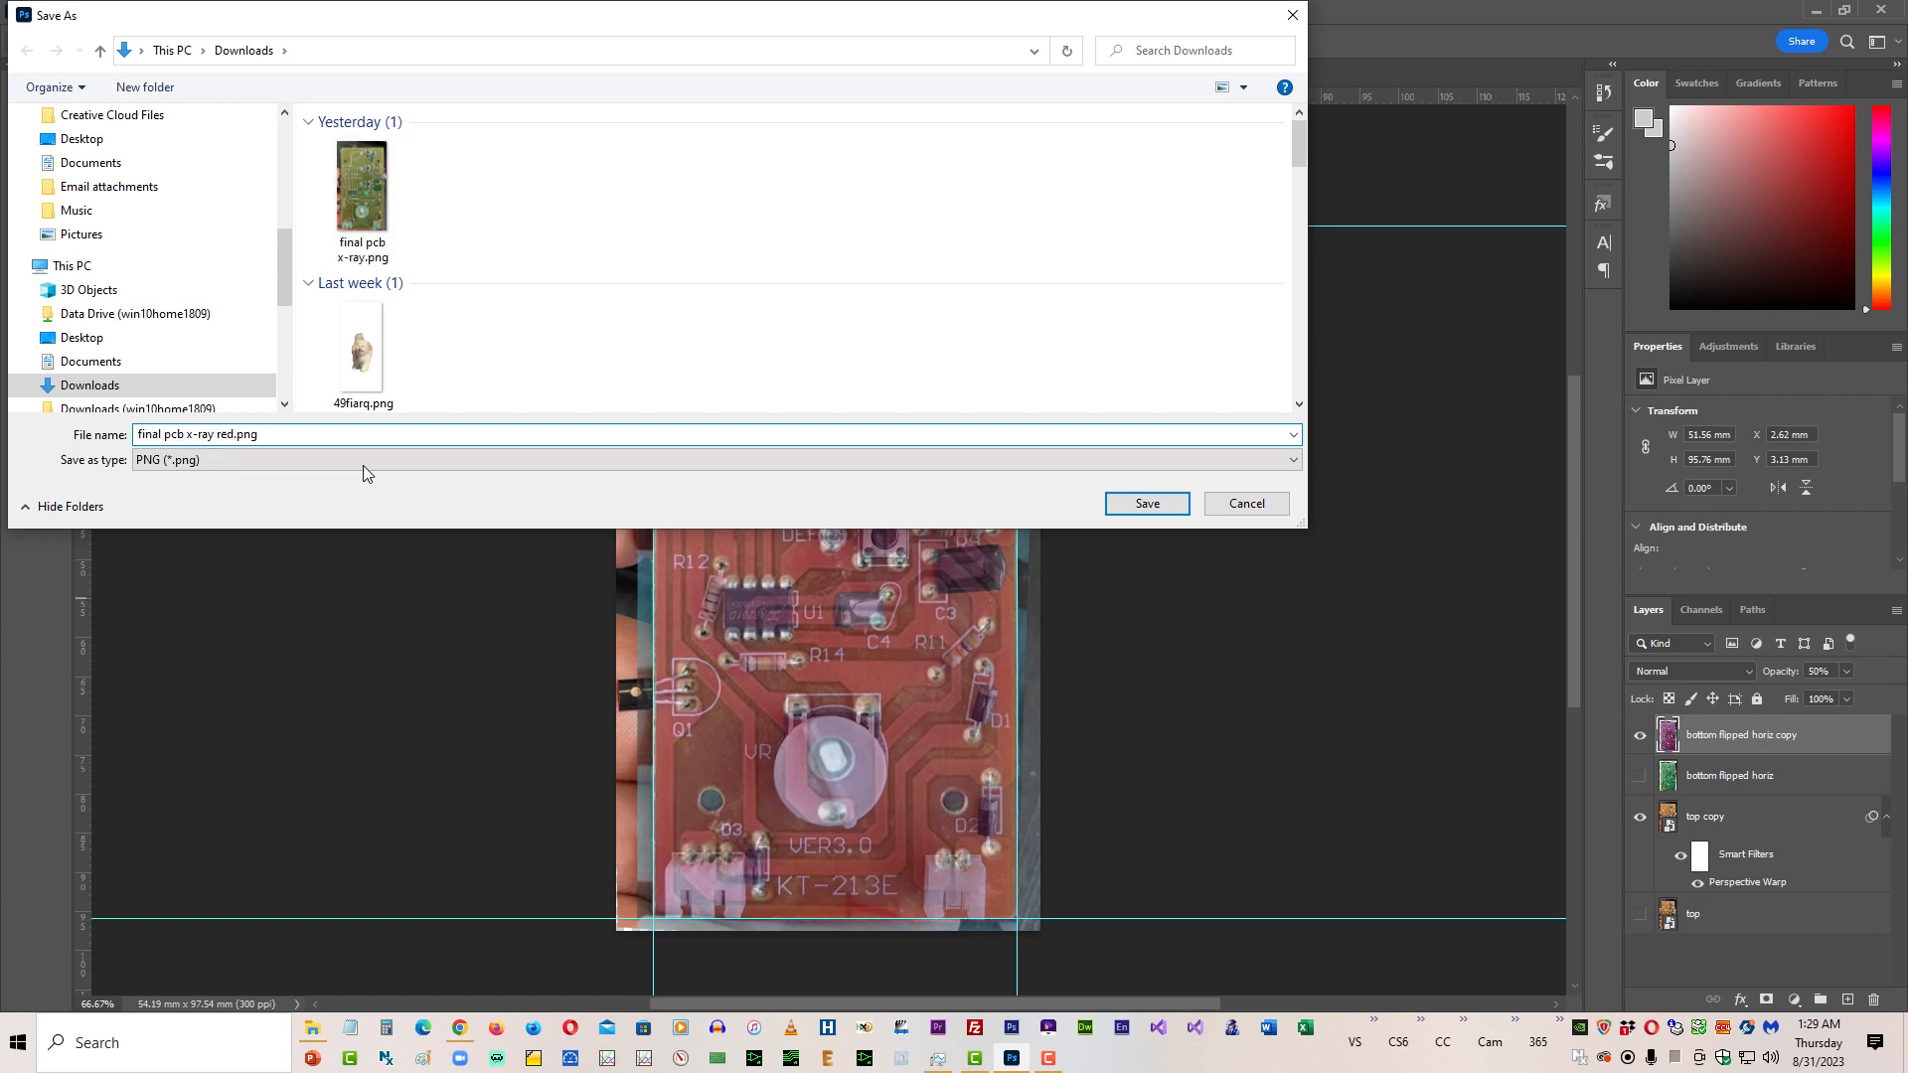
click(1130, 511)
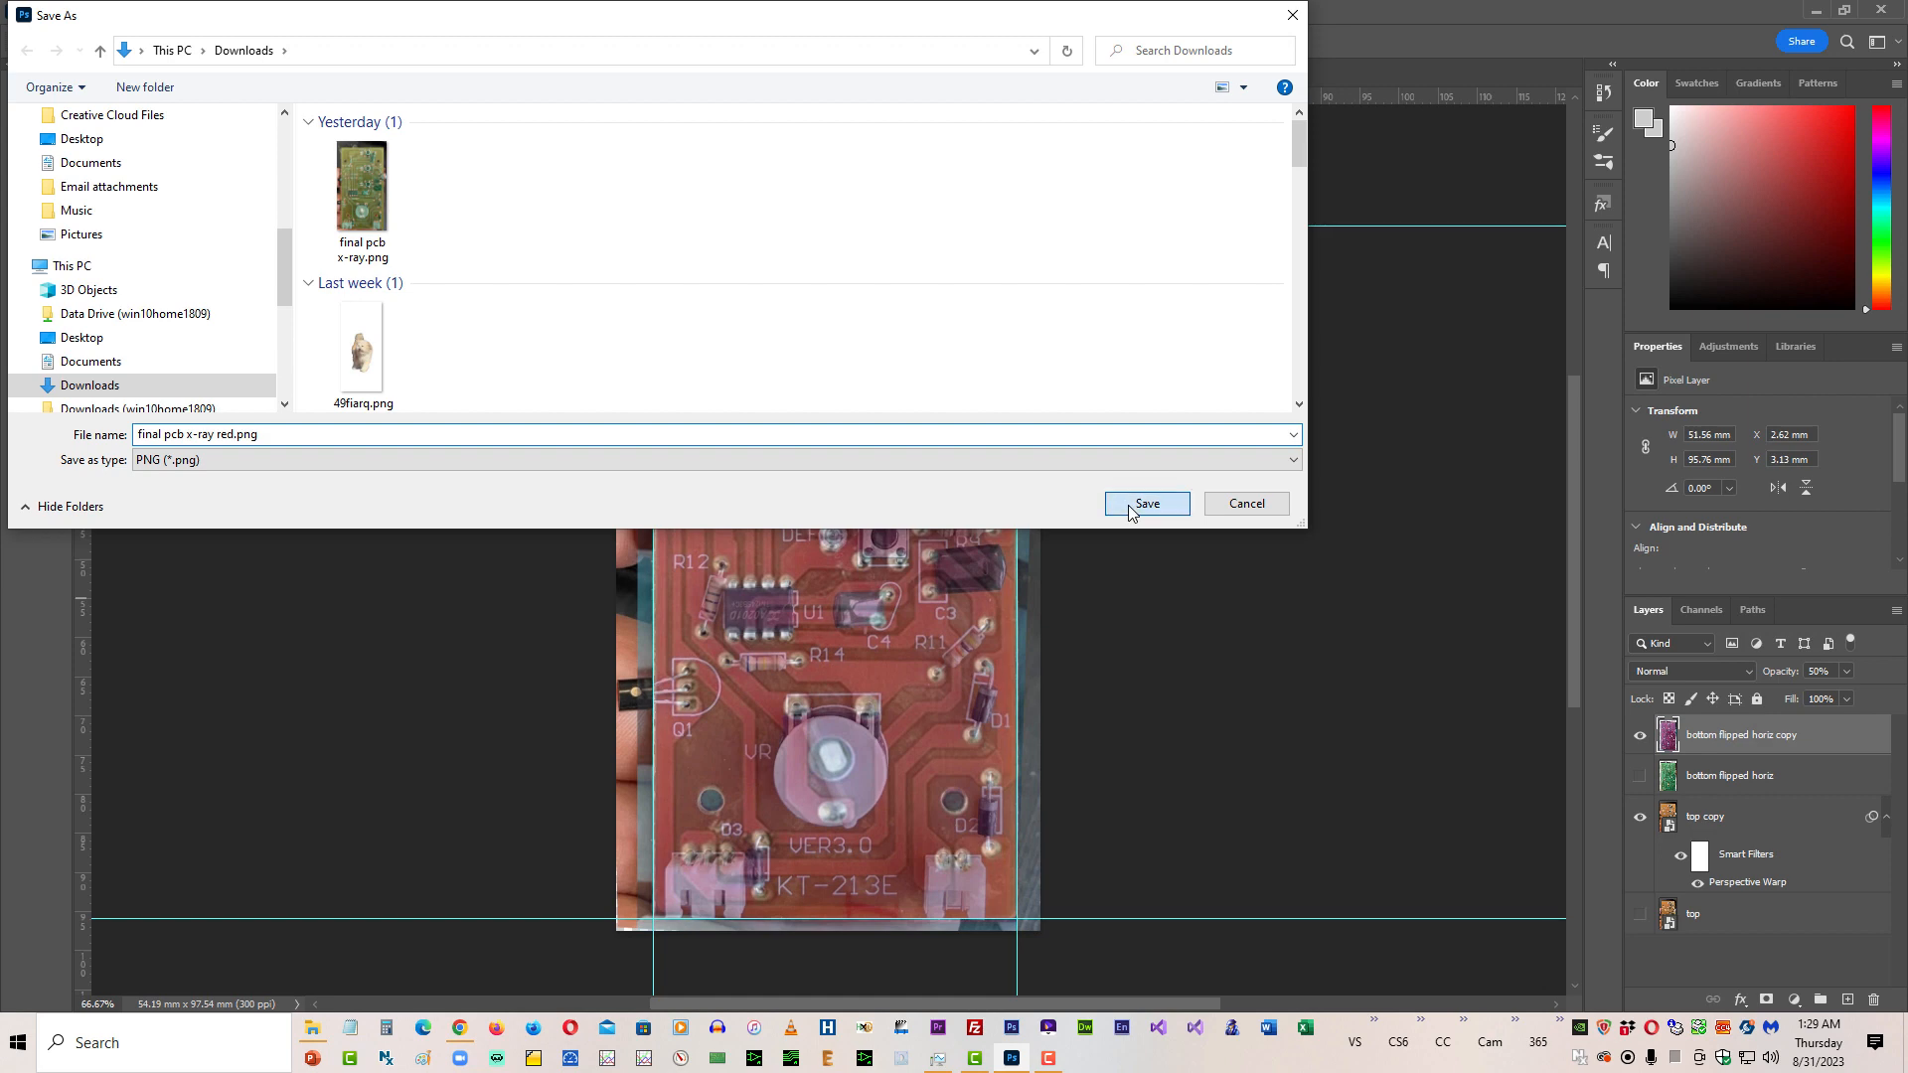